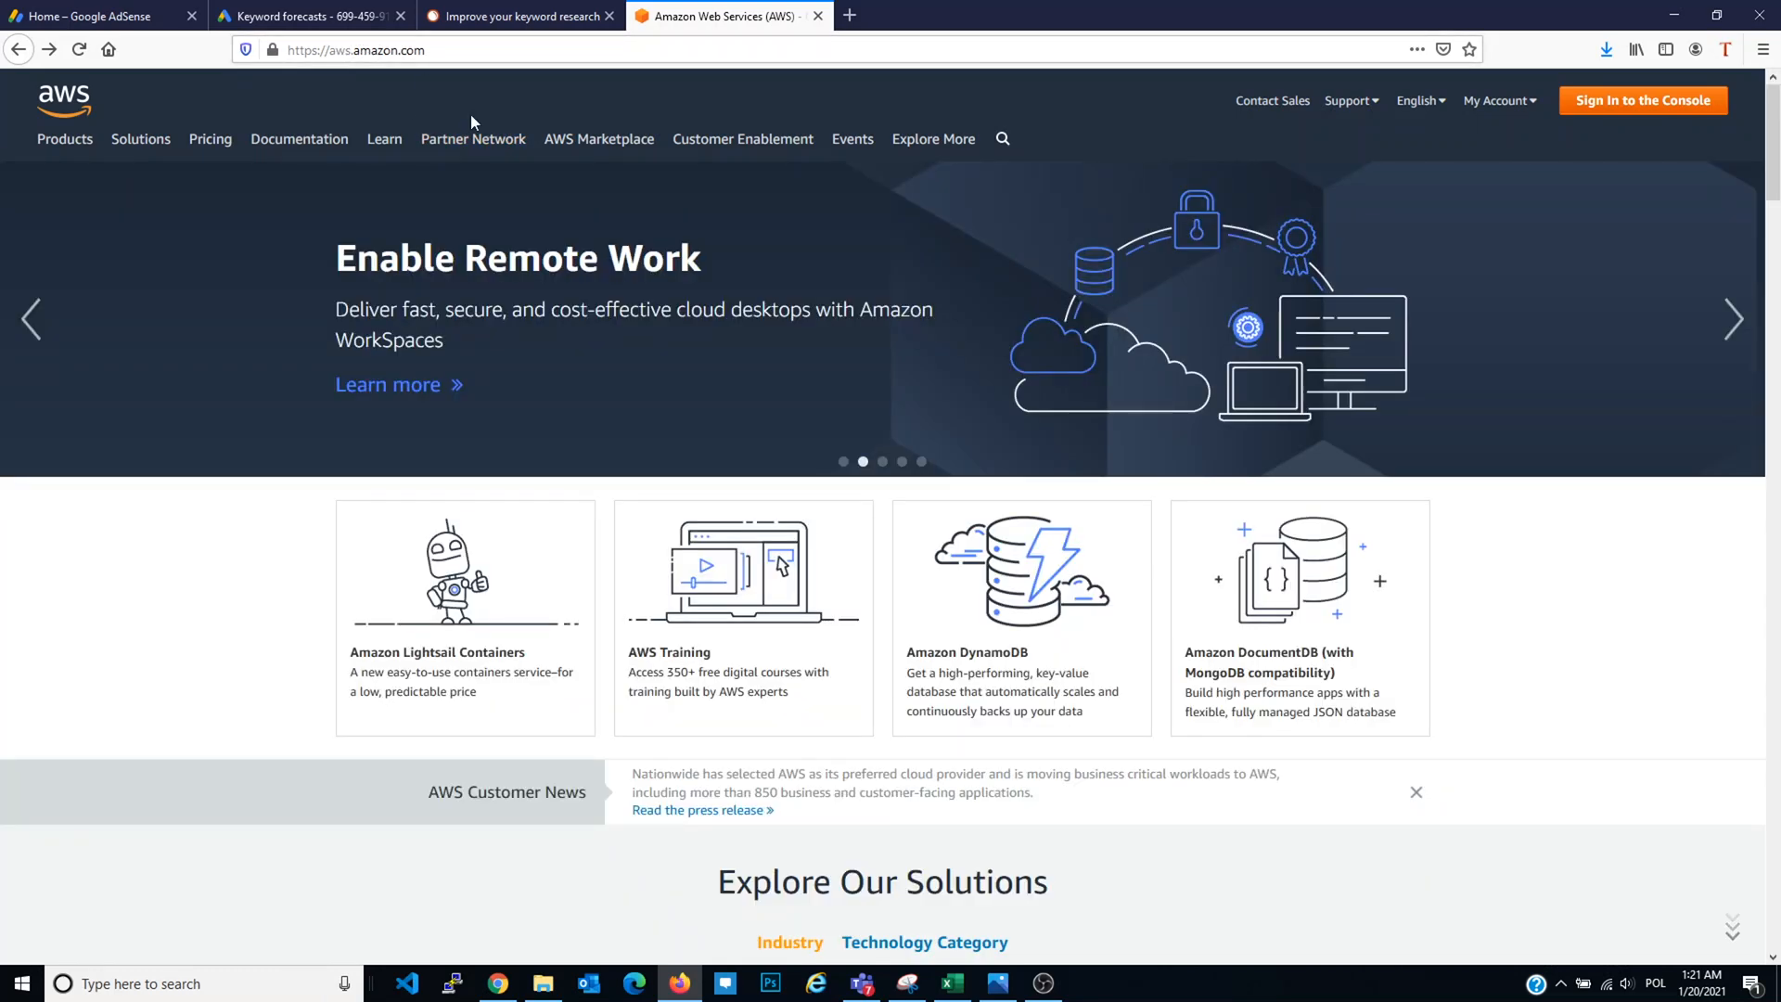
# Step: Go from the console sign-in page to the 'Create a new AWS account' signup form
pyautogui.click(1647, 104)
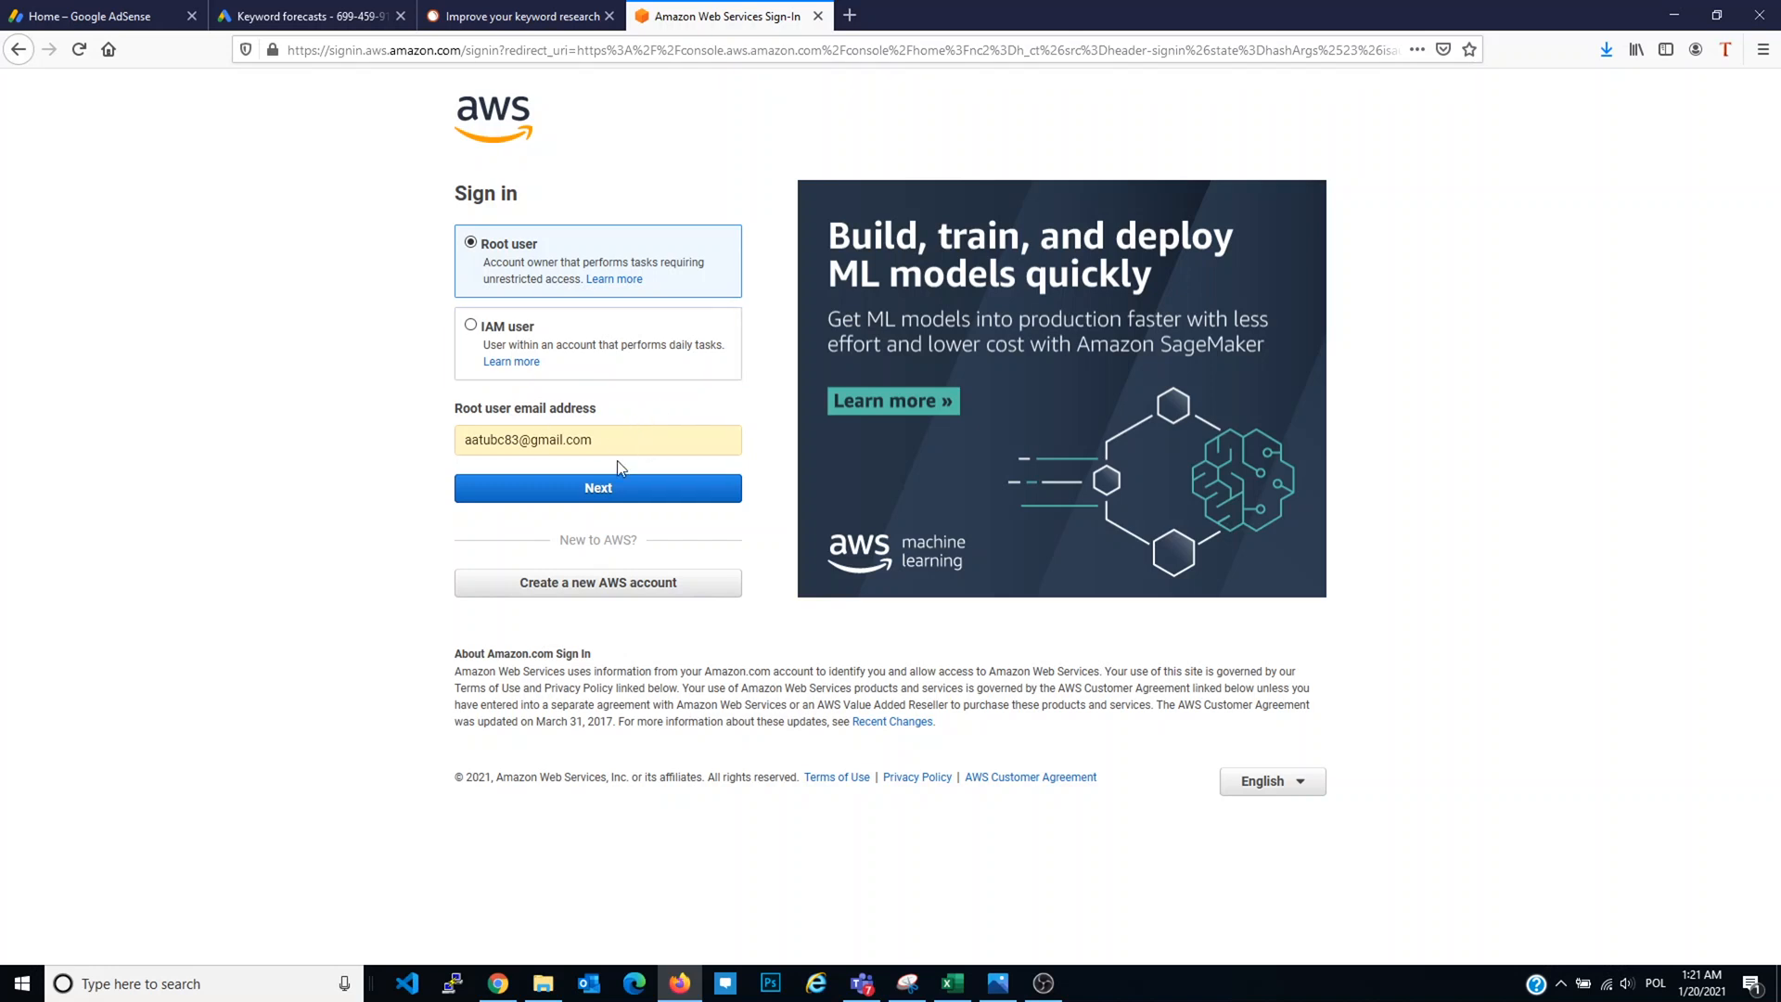
pyautogui.click(644, 584)
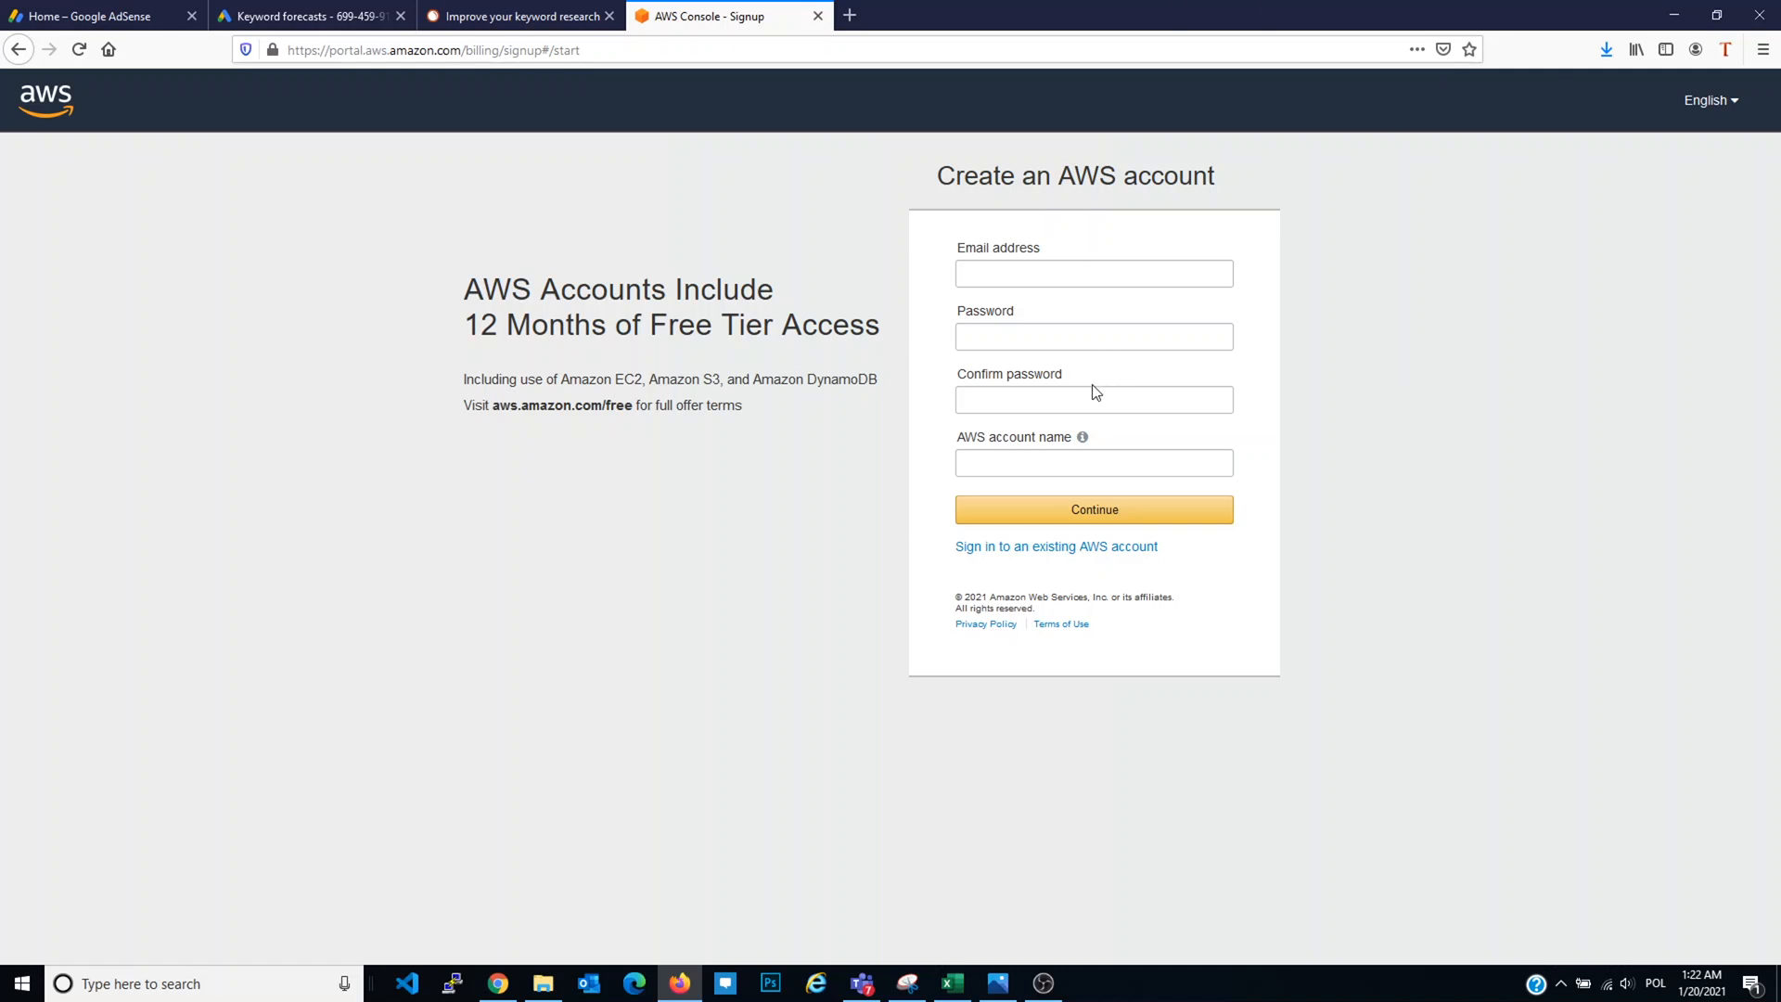
# Step: Go back and load the AWS home page at aws.amazon.com
pyautogui.click(26, 48)
pyautogui.click(355, 51)
pyautogui.write('aws')
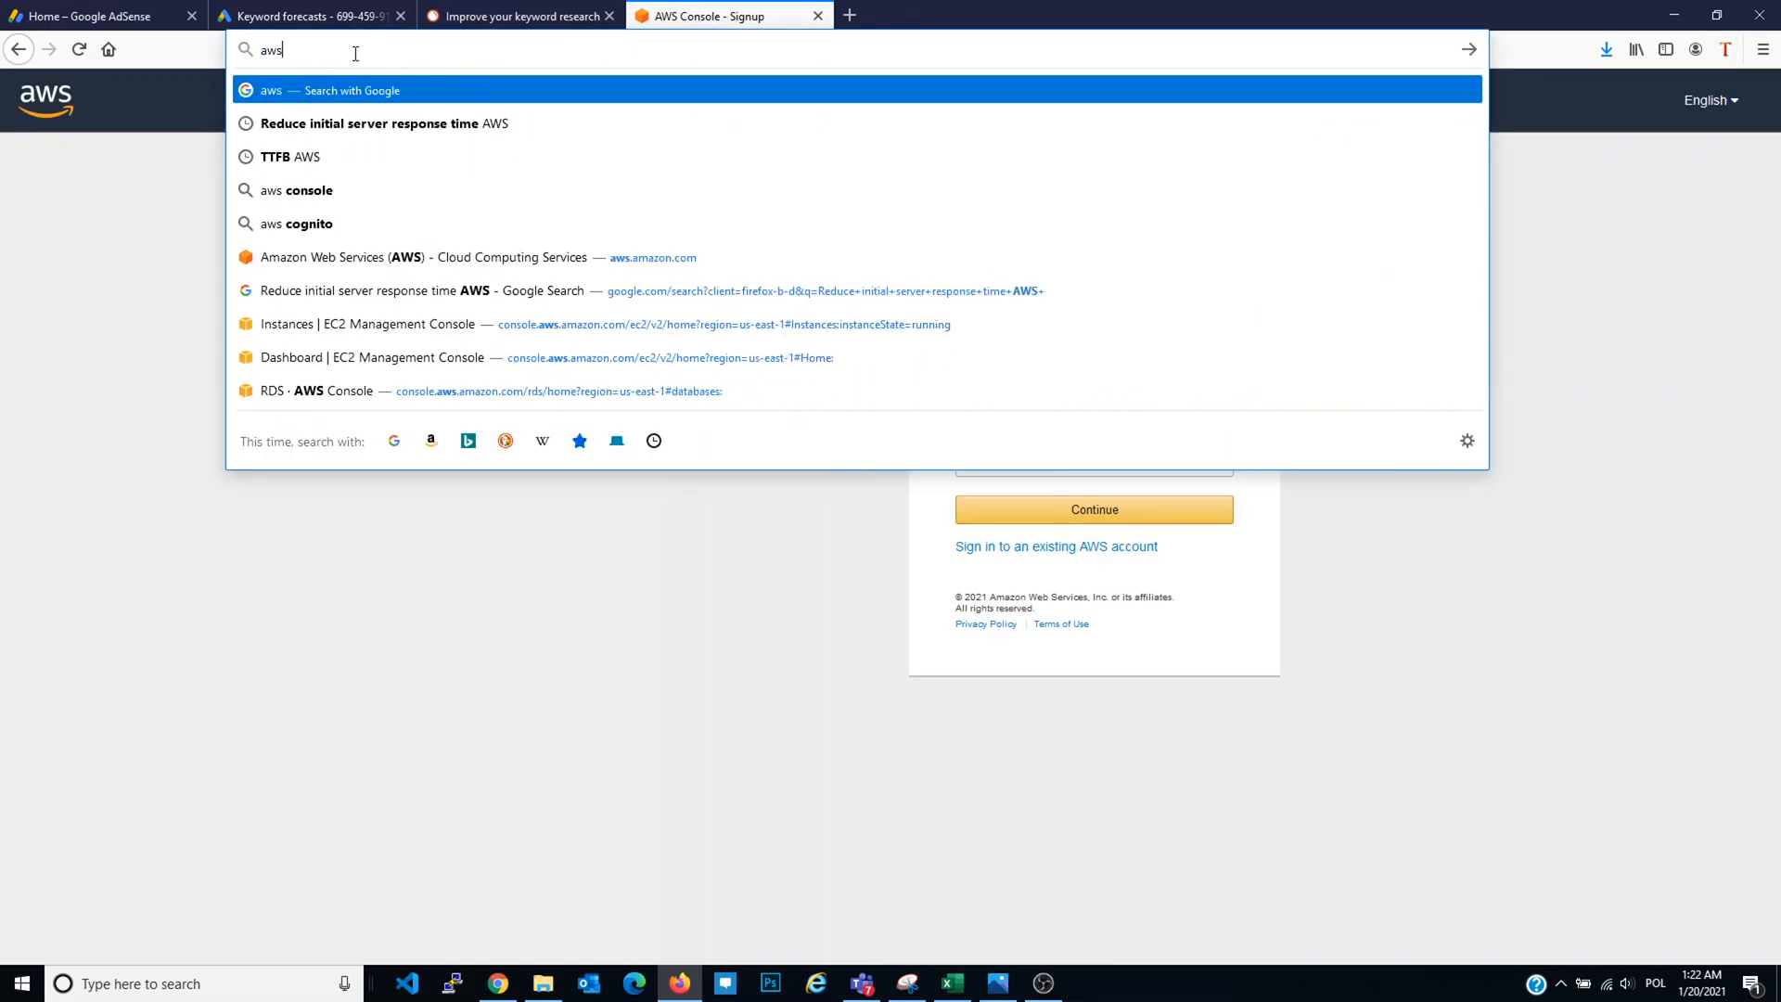
pyautogui.write('.amazon.com')
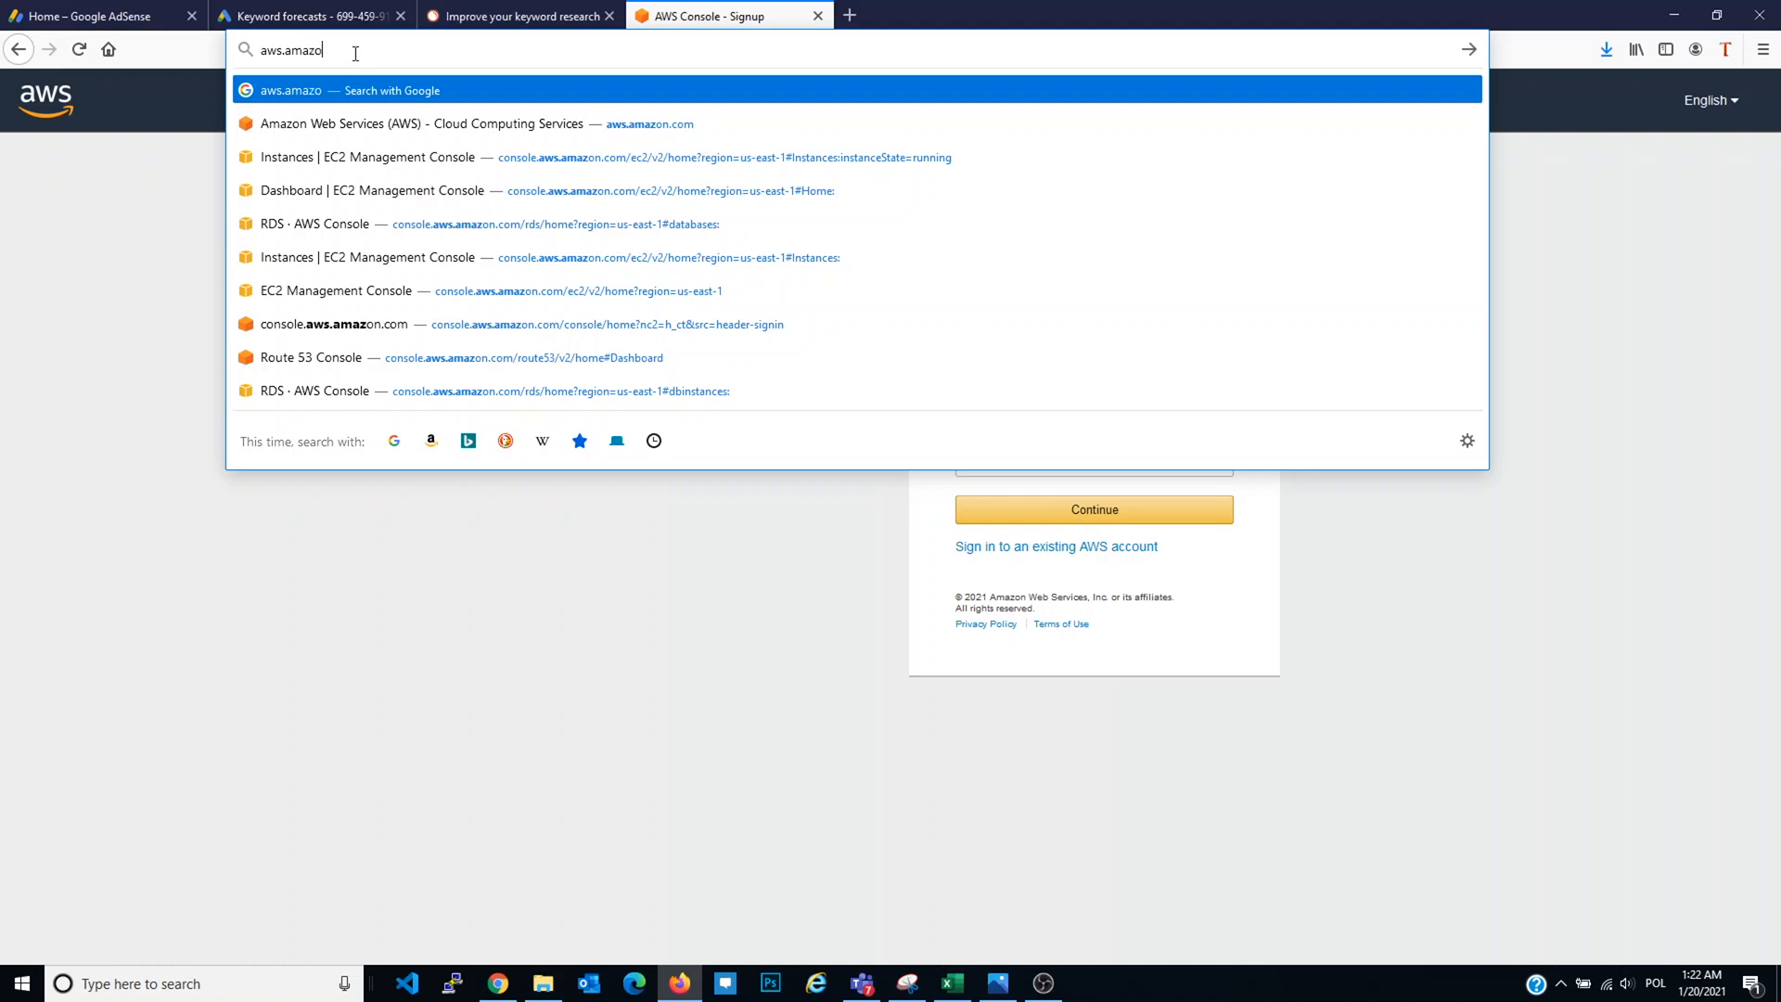
pyautogui.press('Return')
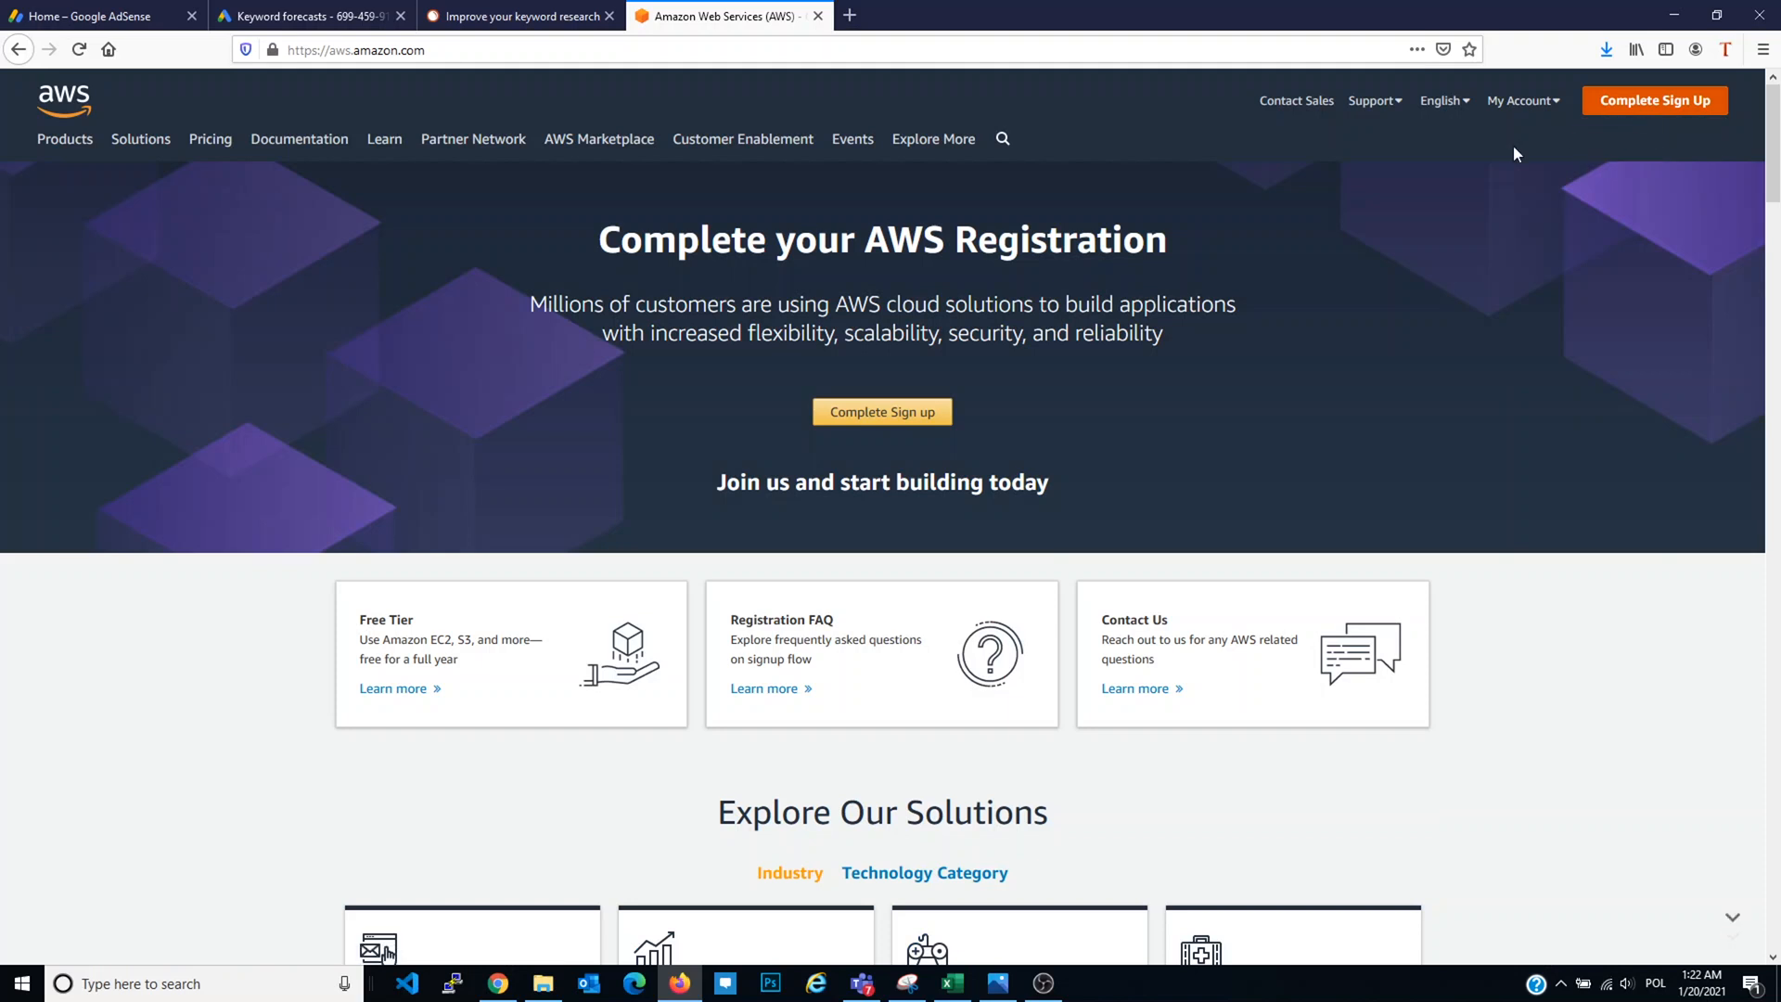
# Step: Resume sign-up and sign in as the root user using the saved password
pyautogui.click(1632, 107)
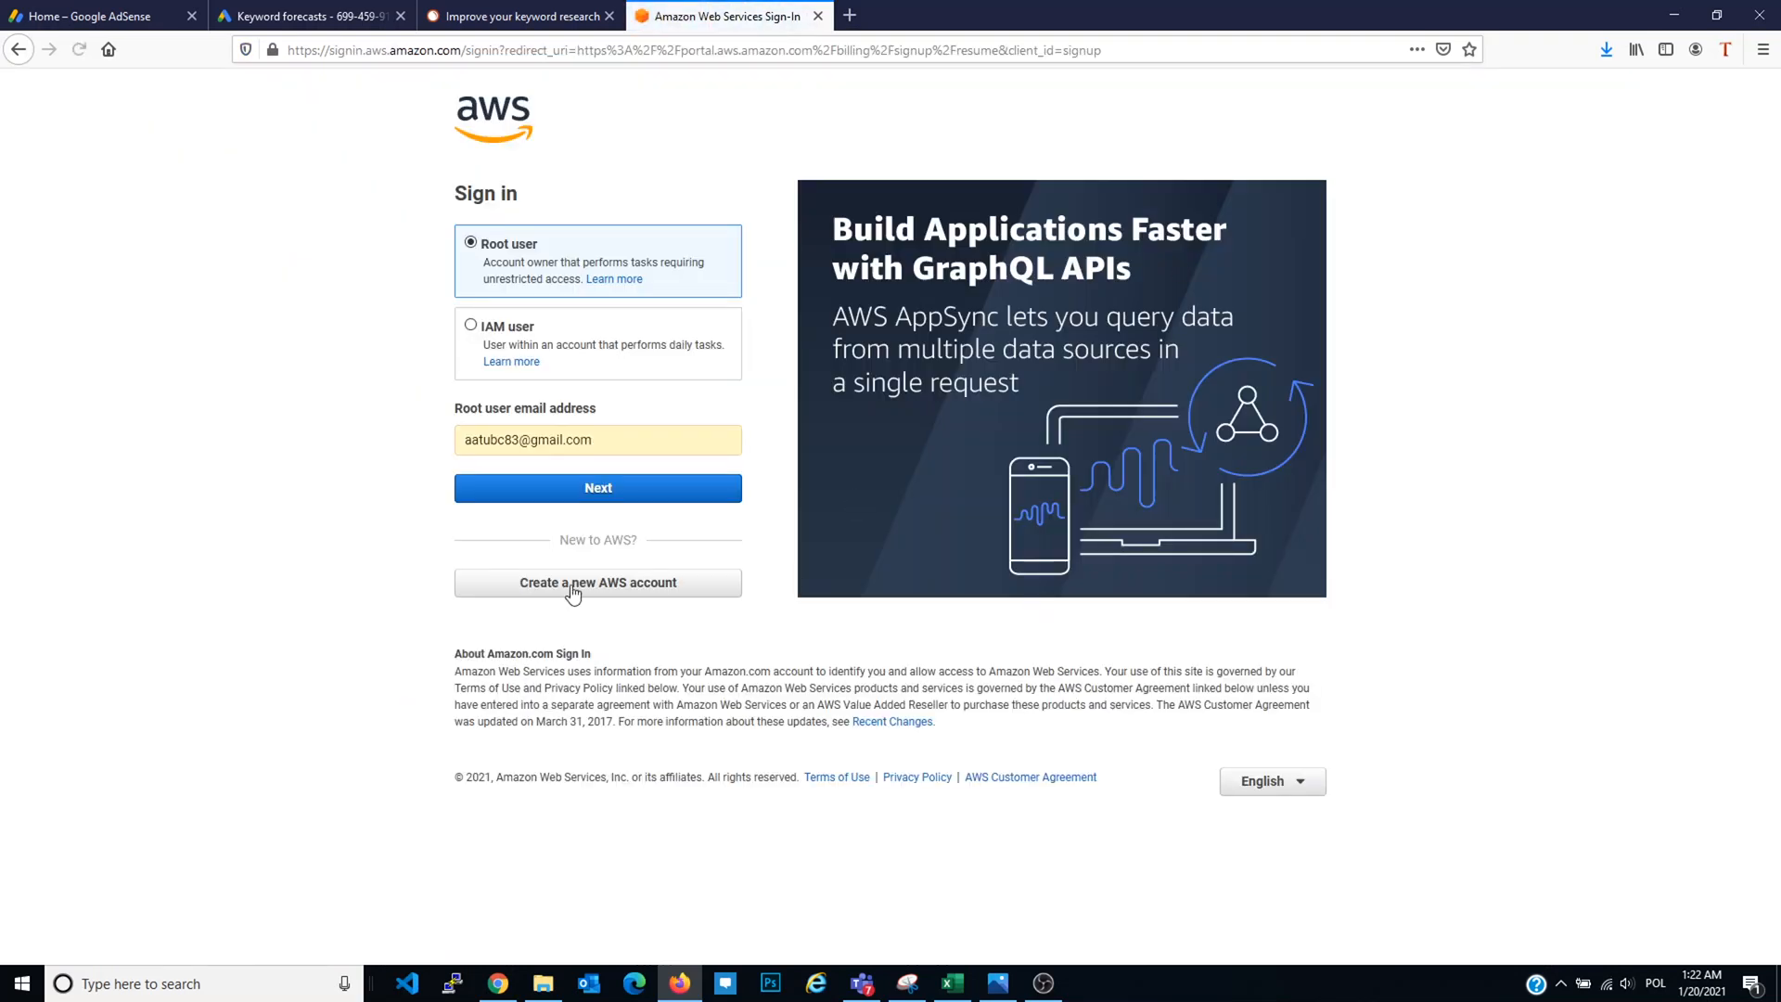
pyautogui.click(579, 434)
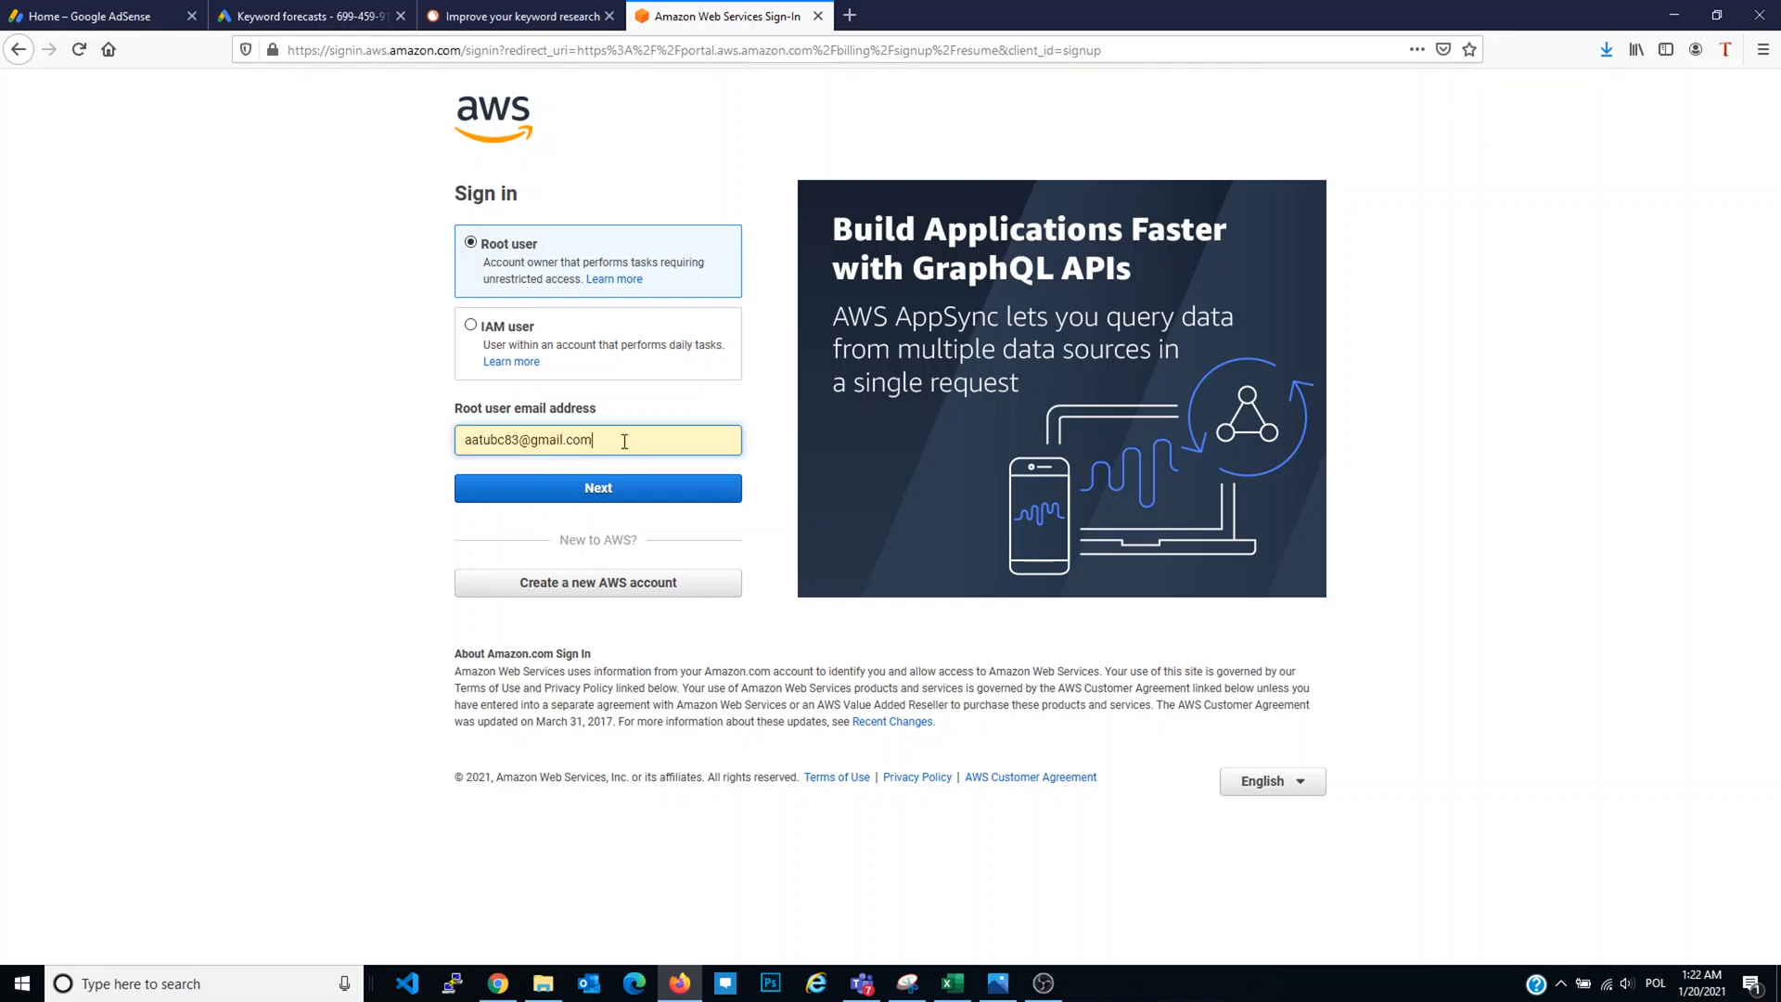
pyautogui.click(635, 495)
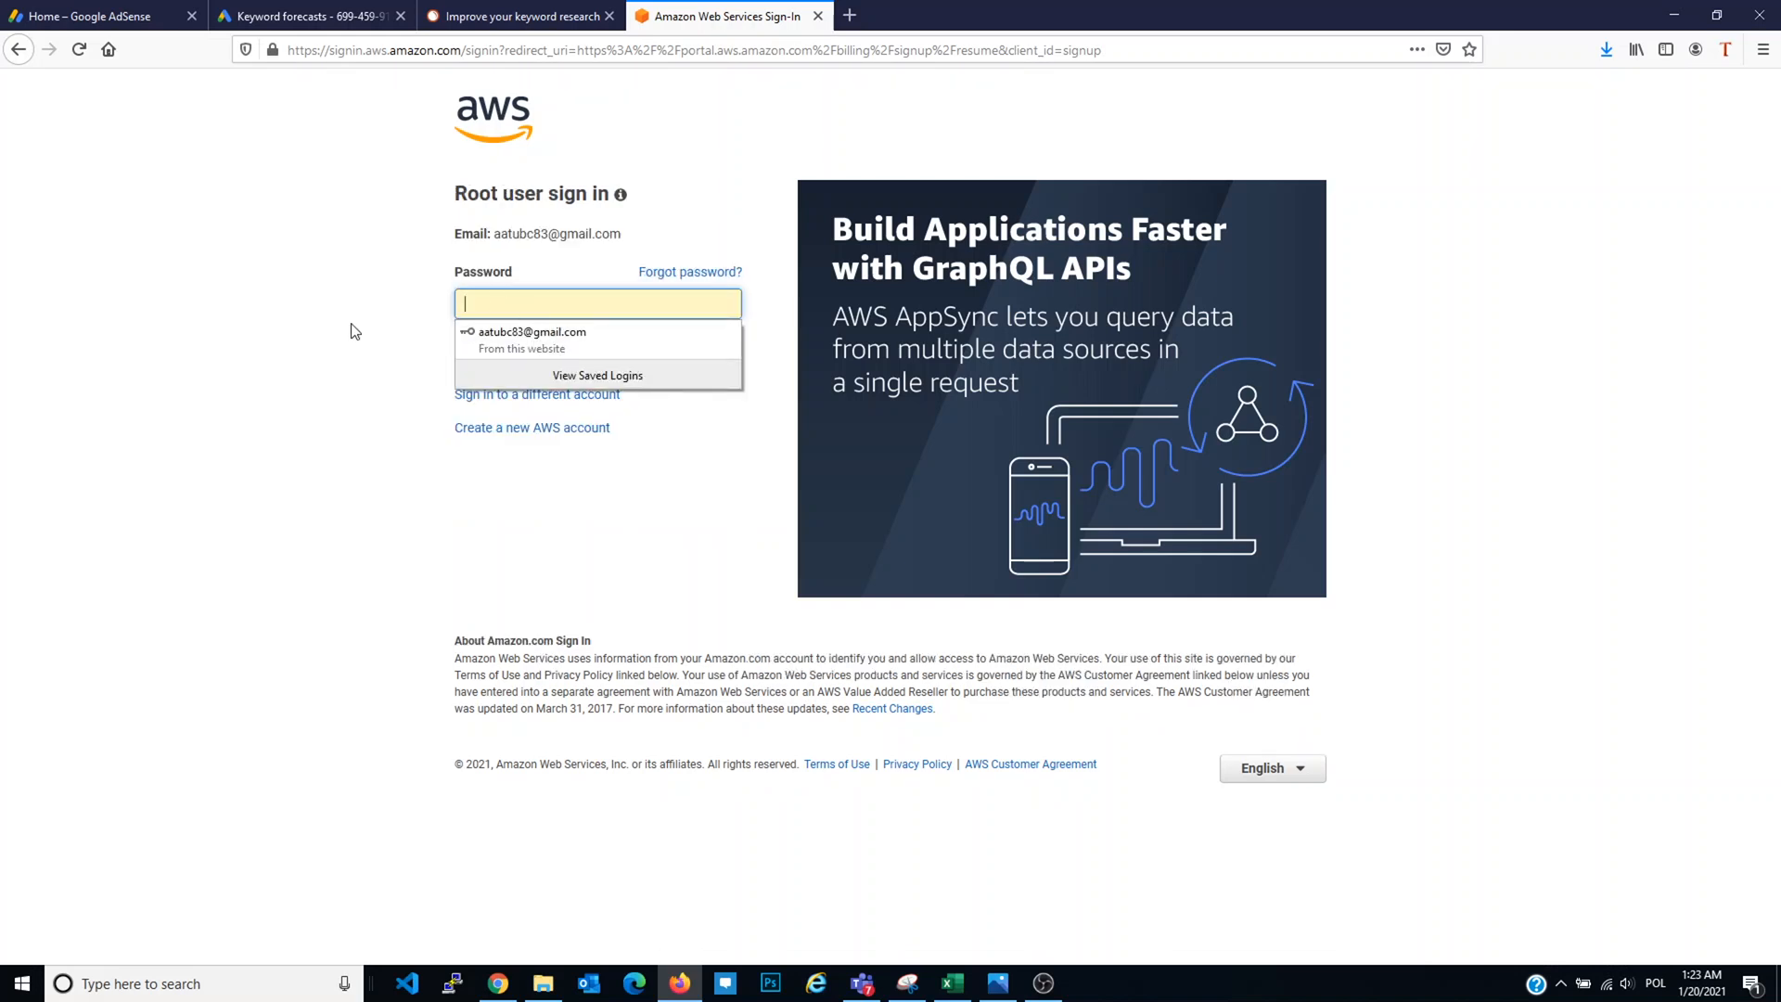
pyautogui.click(549, 295)
pyautogui.click(558, 338)
pyautogui.click(564, 355)
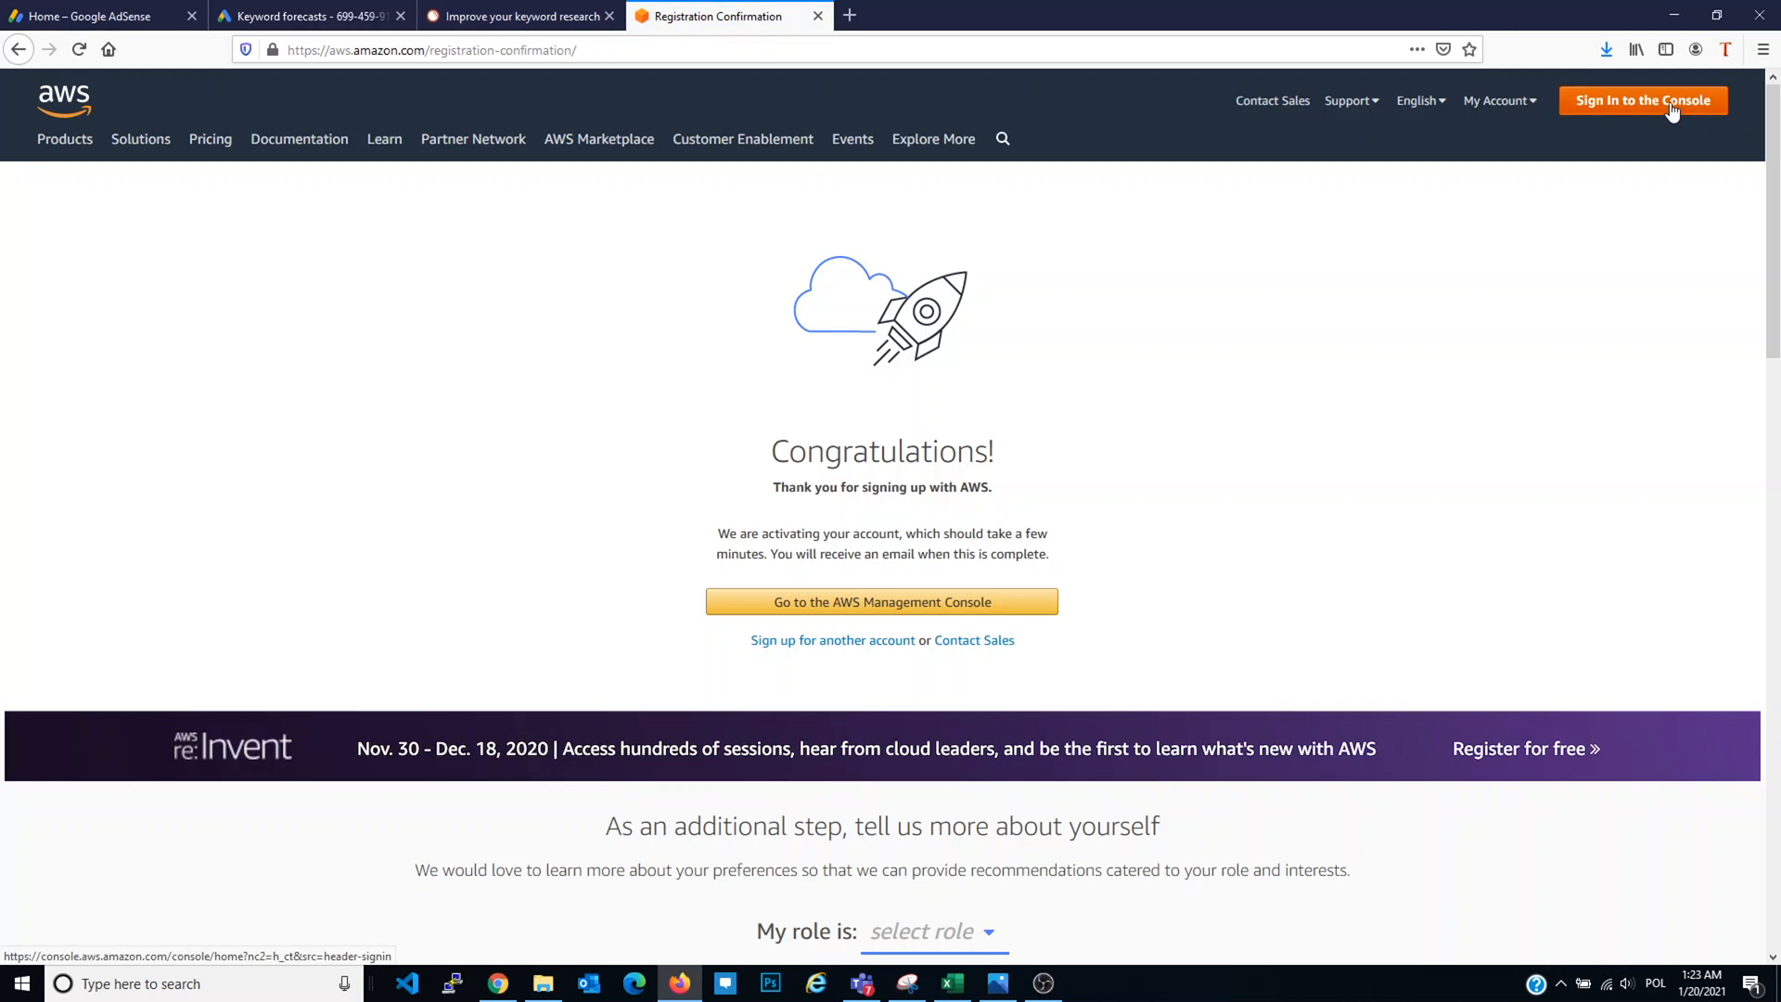
# Step: Open the AWS Management Console from the Congratulations confirmation page
pyautogui.click(1671, 109)
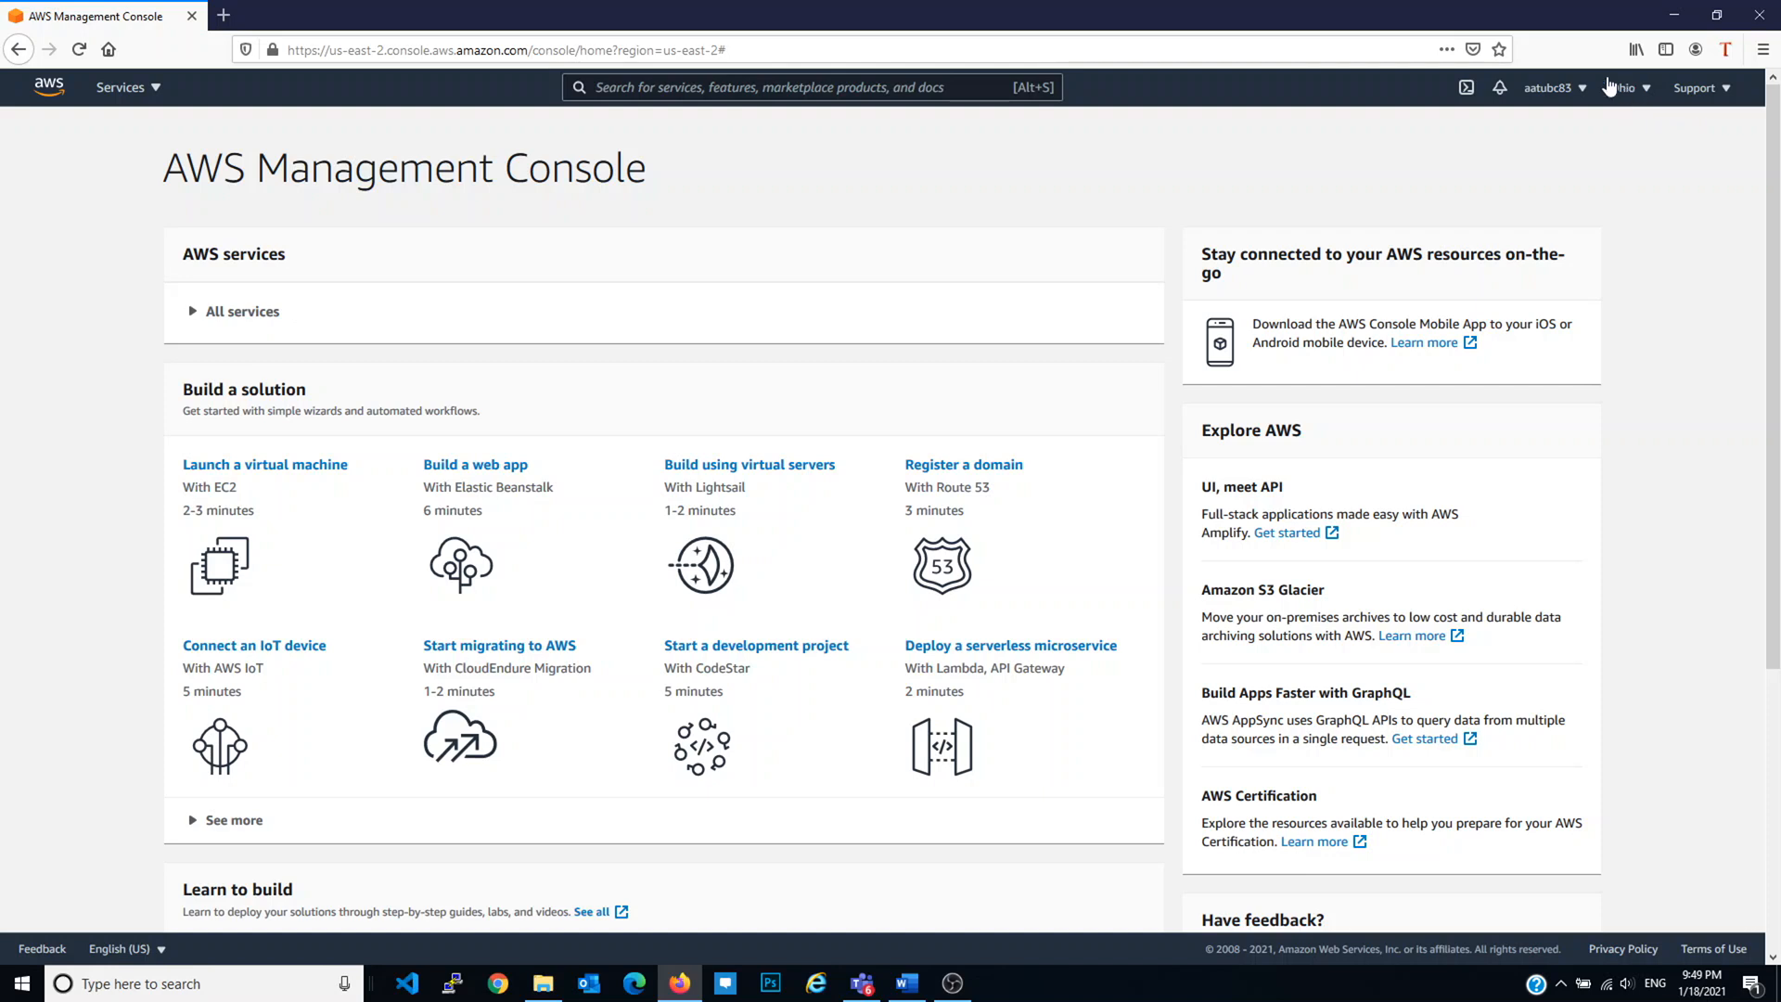
# Step: Change the console region to US East (N. Virginia) us-east-1
pyautogui.click(1640, 95)
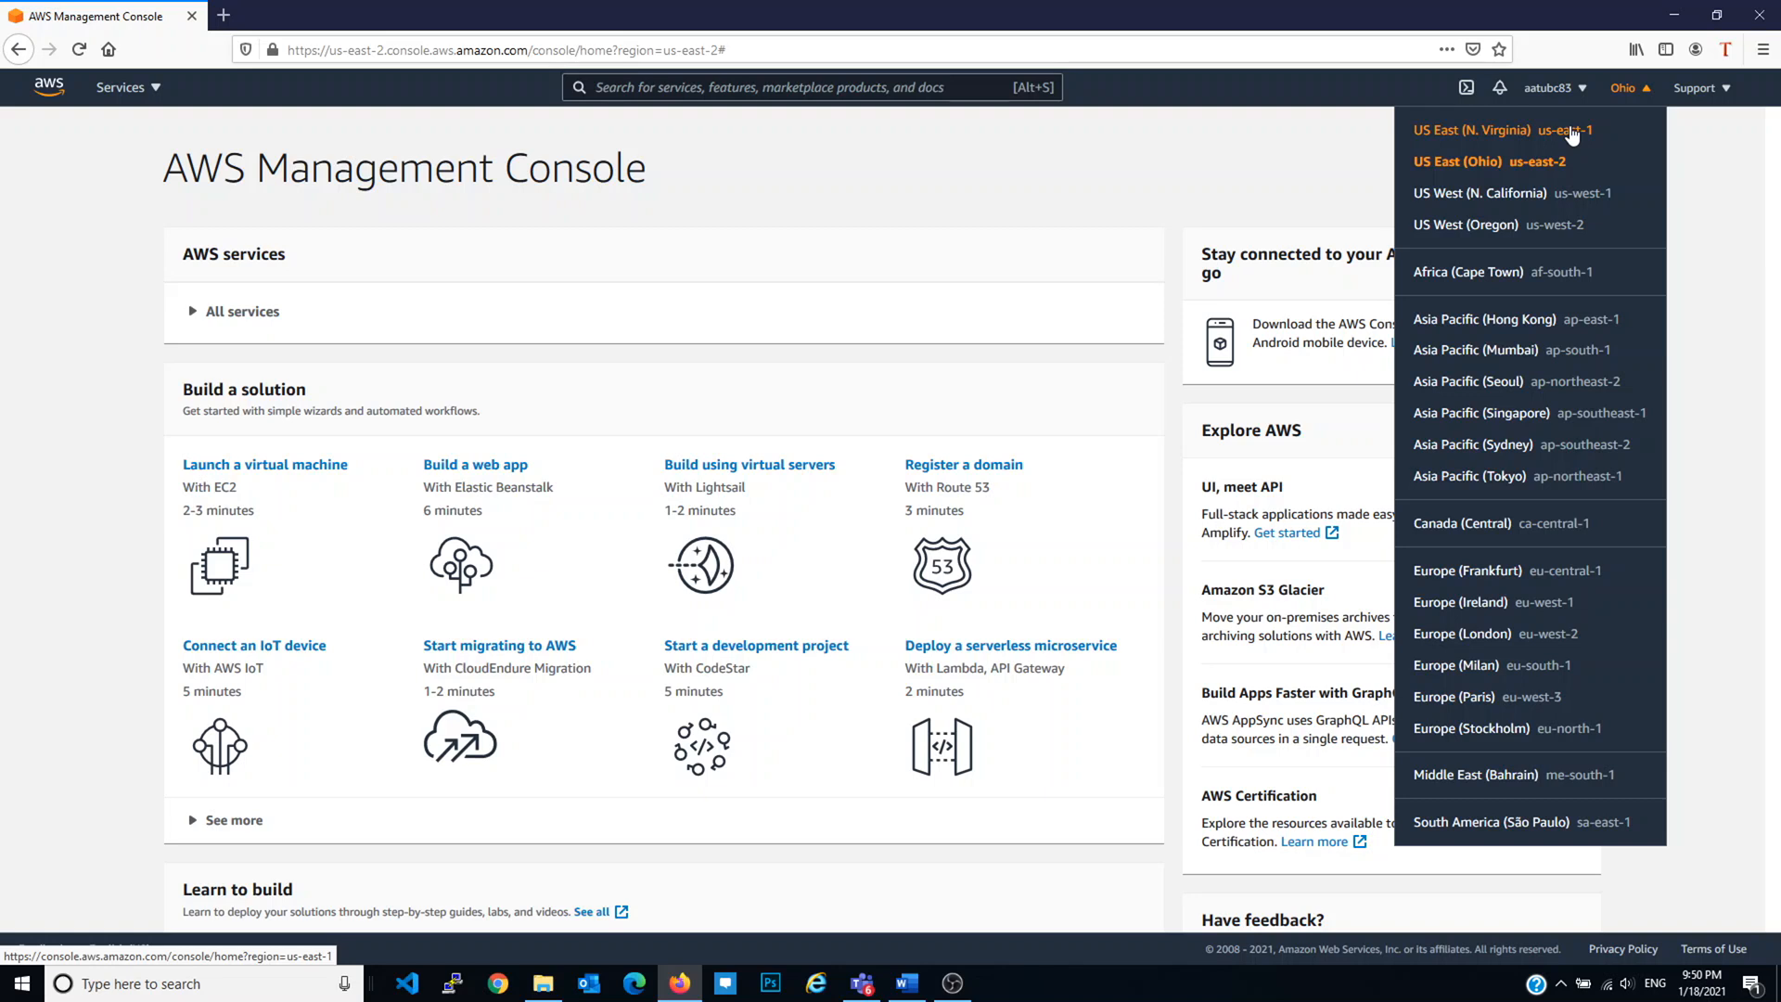
pyautogui.click(1571, 136)
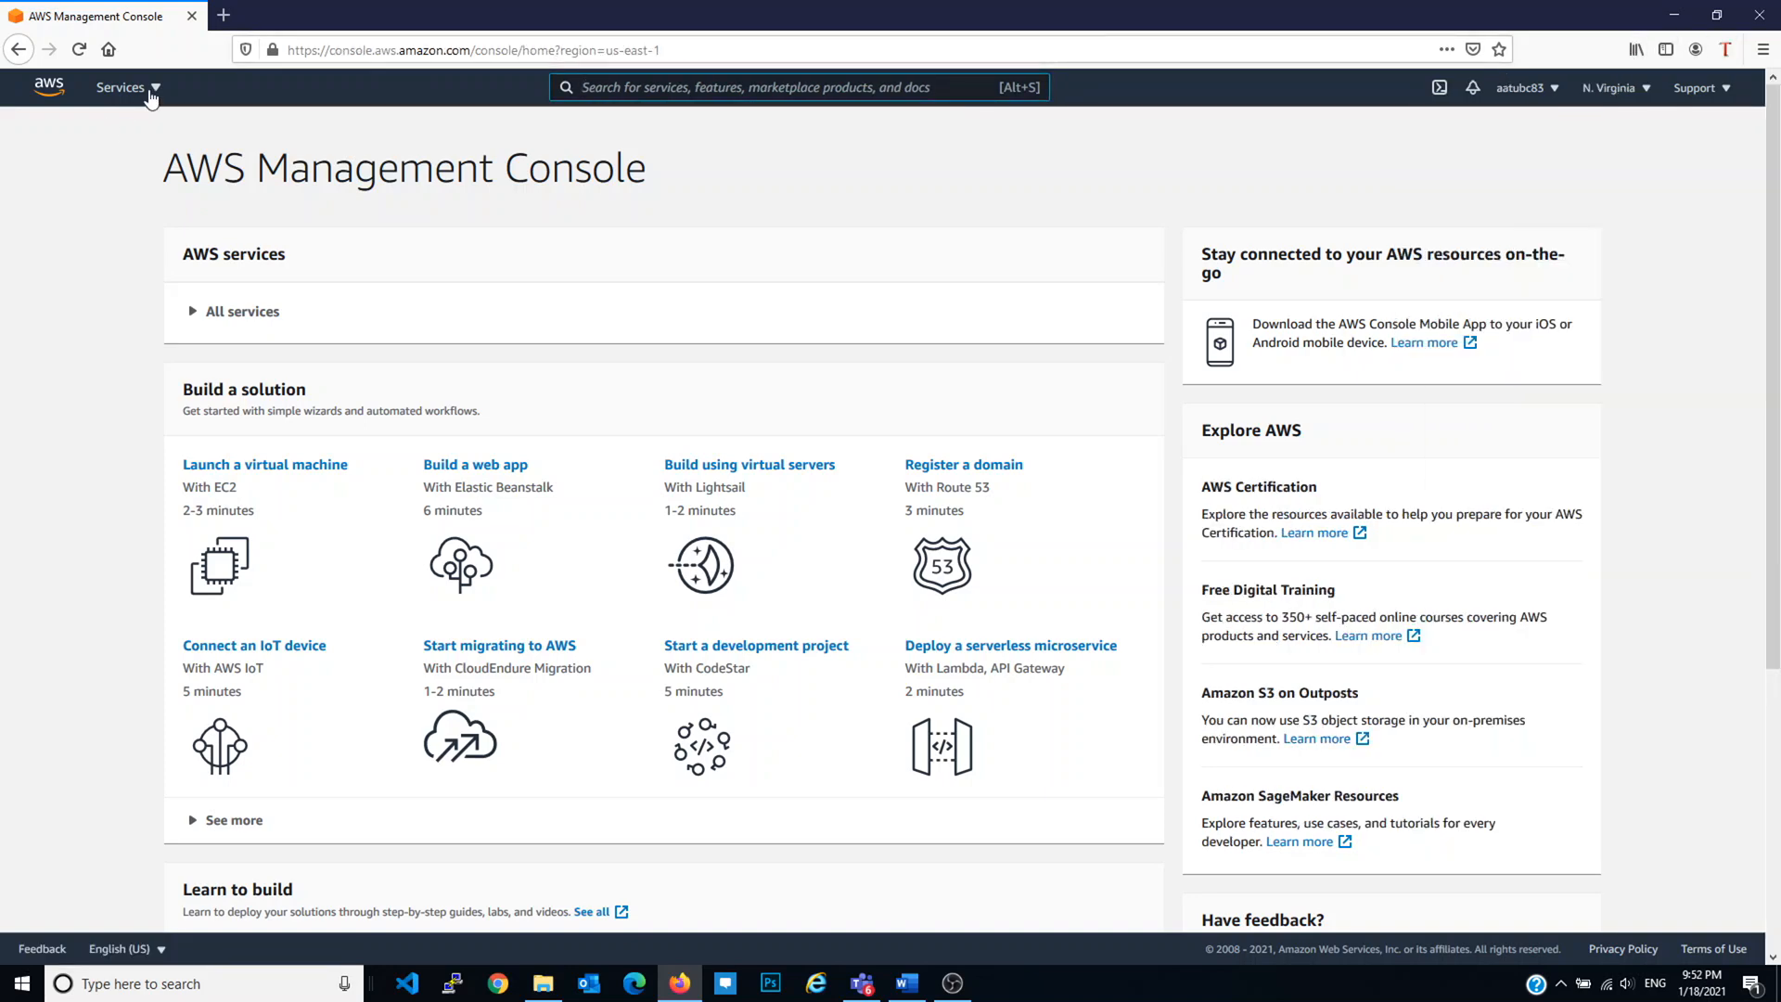
# Step: Scroll through the All services menu, then view wordpress-on-aws.png in Photos
pyautogui.click(150, 93)
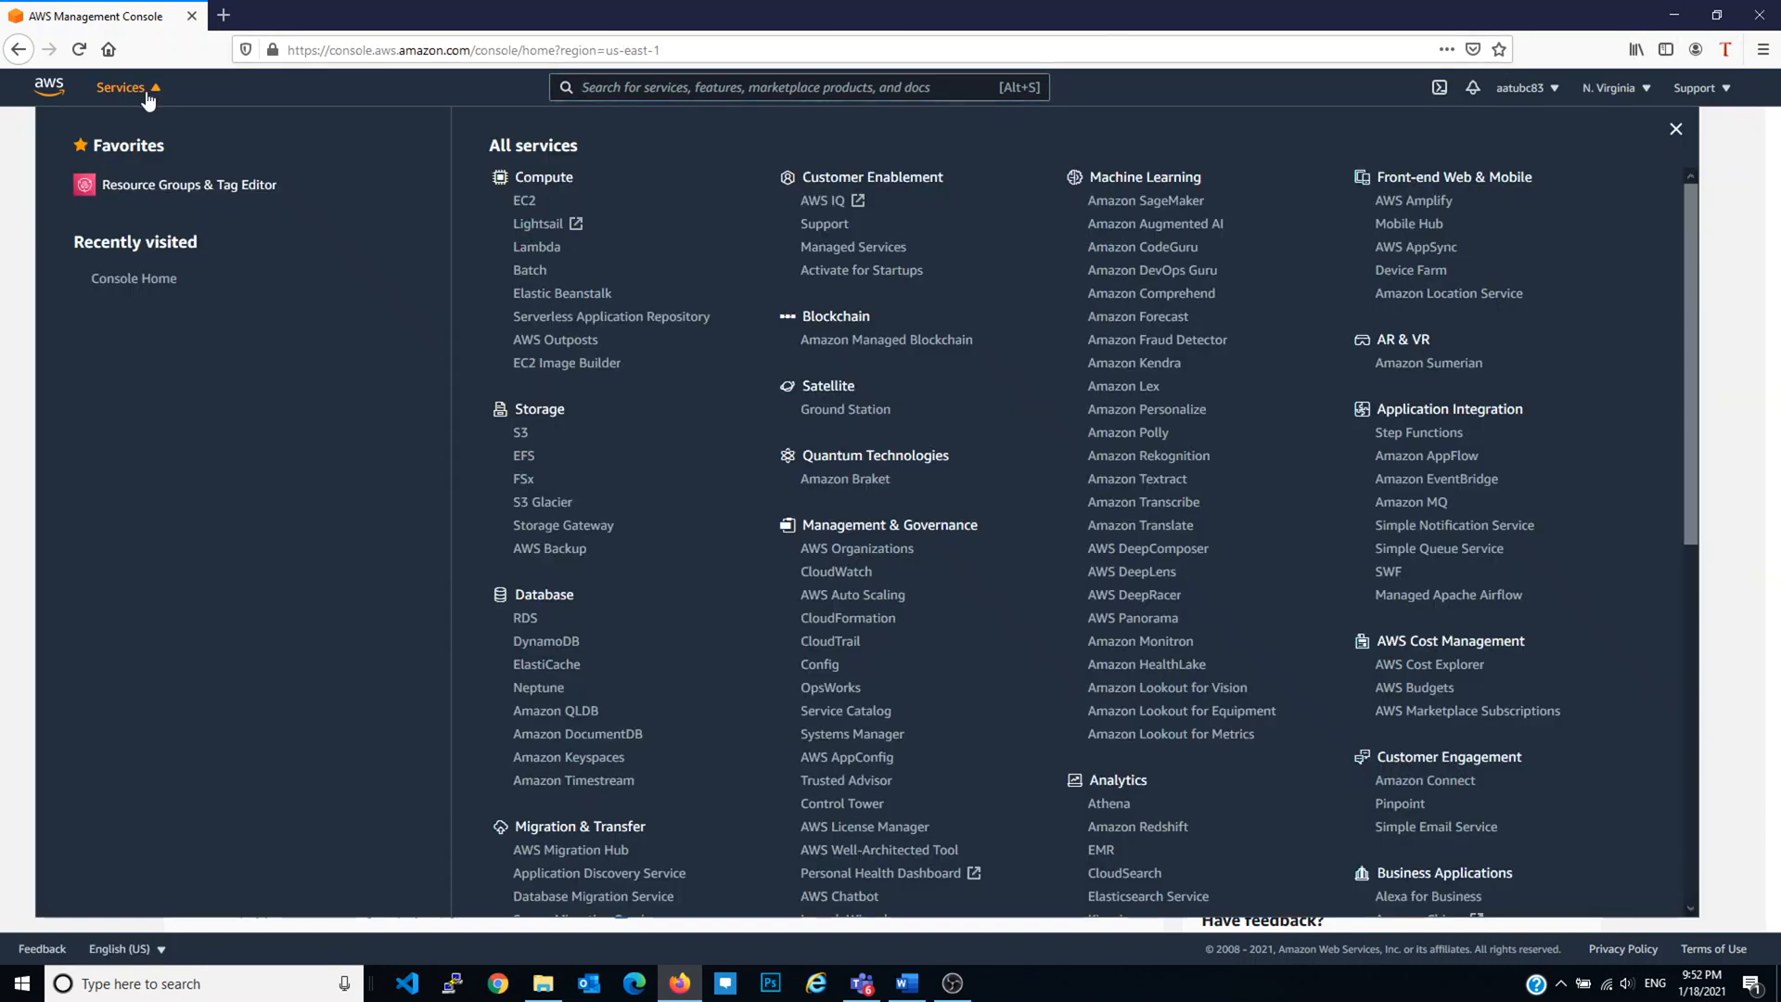
pyautogui.scroll(-3, 847, 360)
pyautogui.scroll(-6, 846, 360)
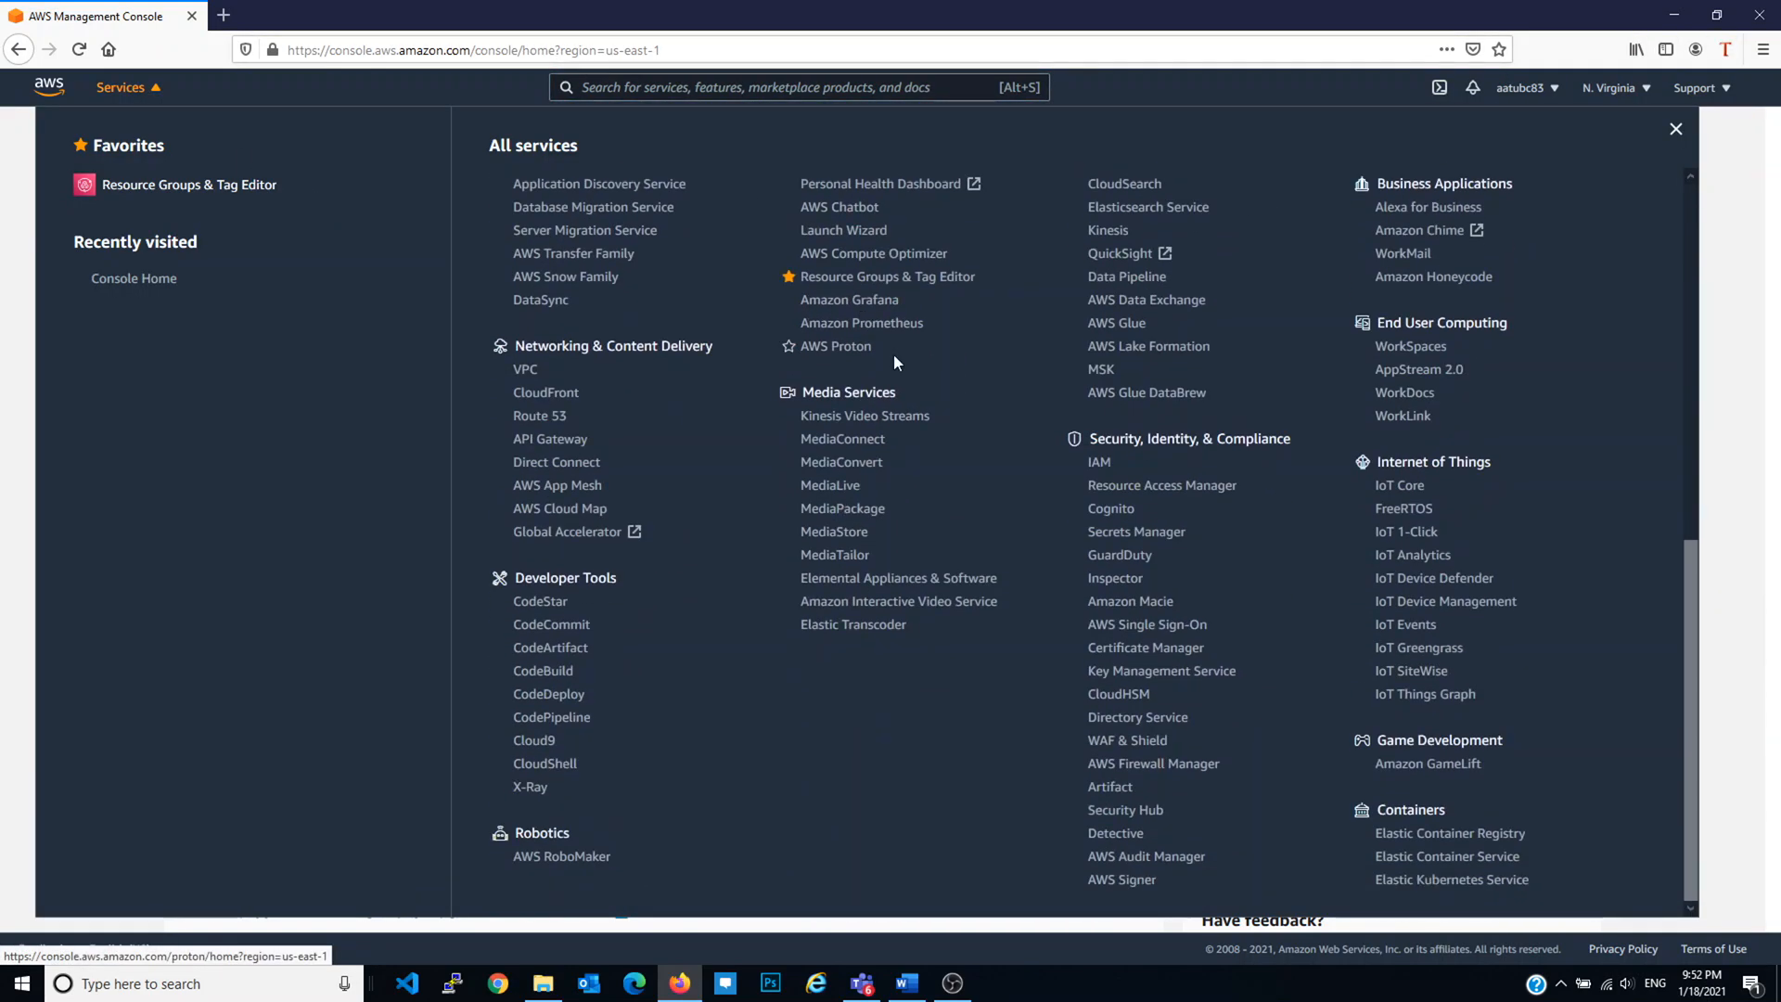
pyautogui.scroll(6, 964, 380)
pyautogui.scroll(2, 981, 364)
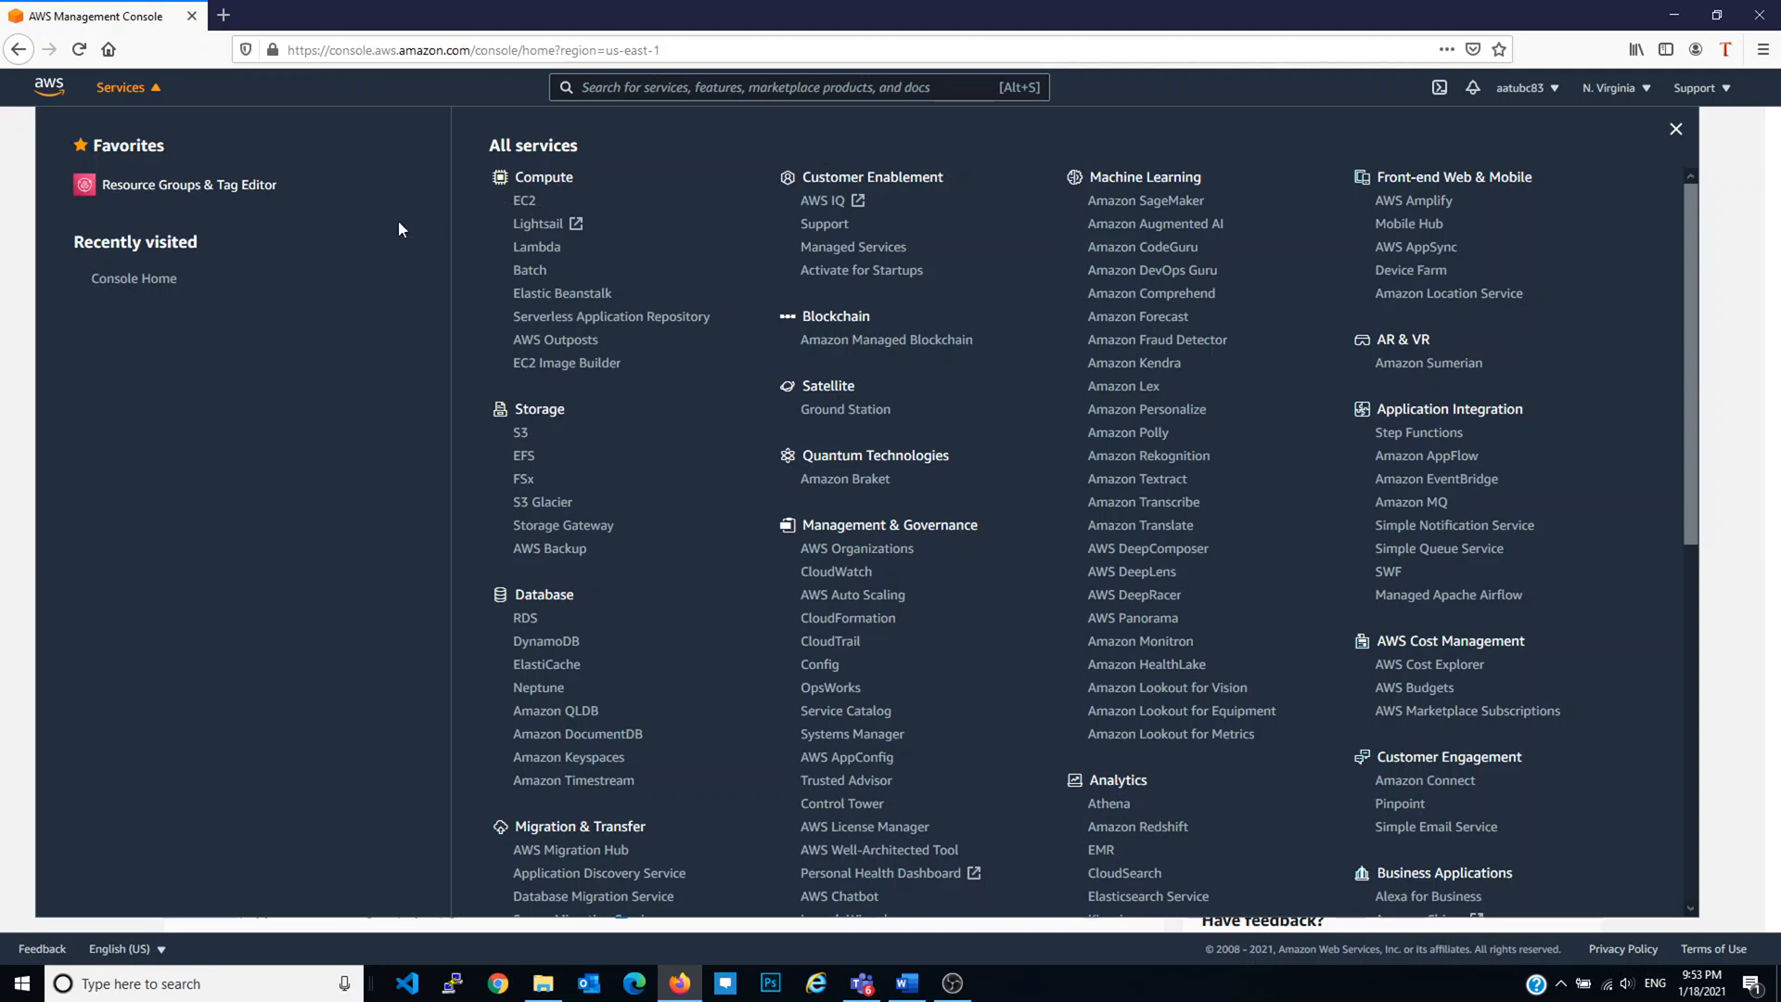
pyautogui.scroll(-3, 598, 464)
pyautogui.scroll(-3, 613, 455)
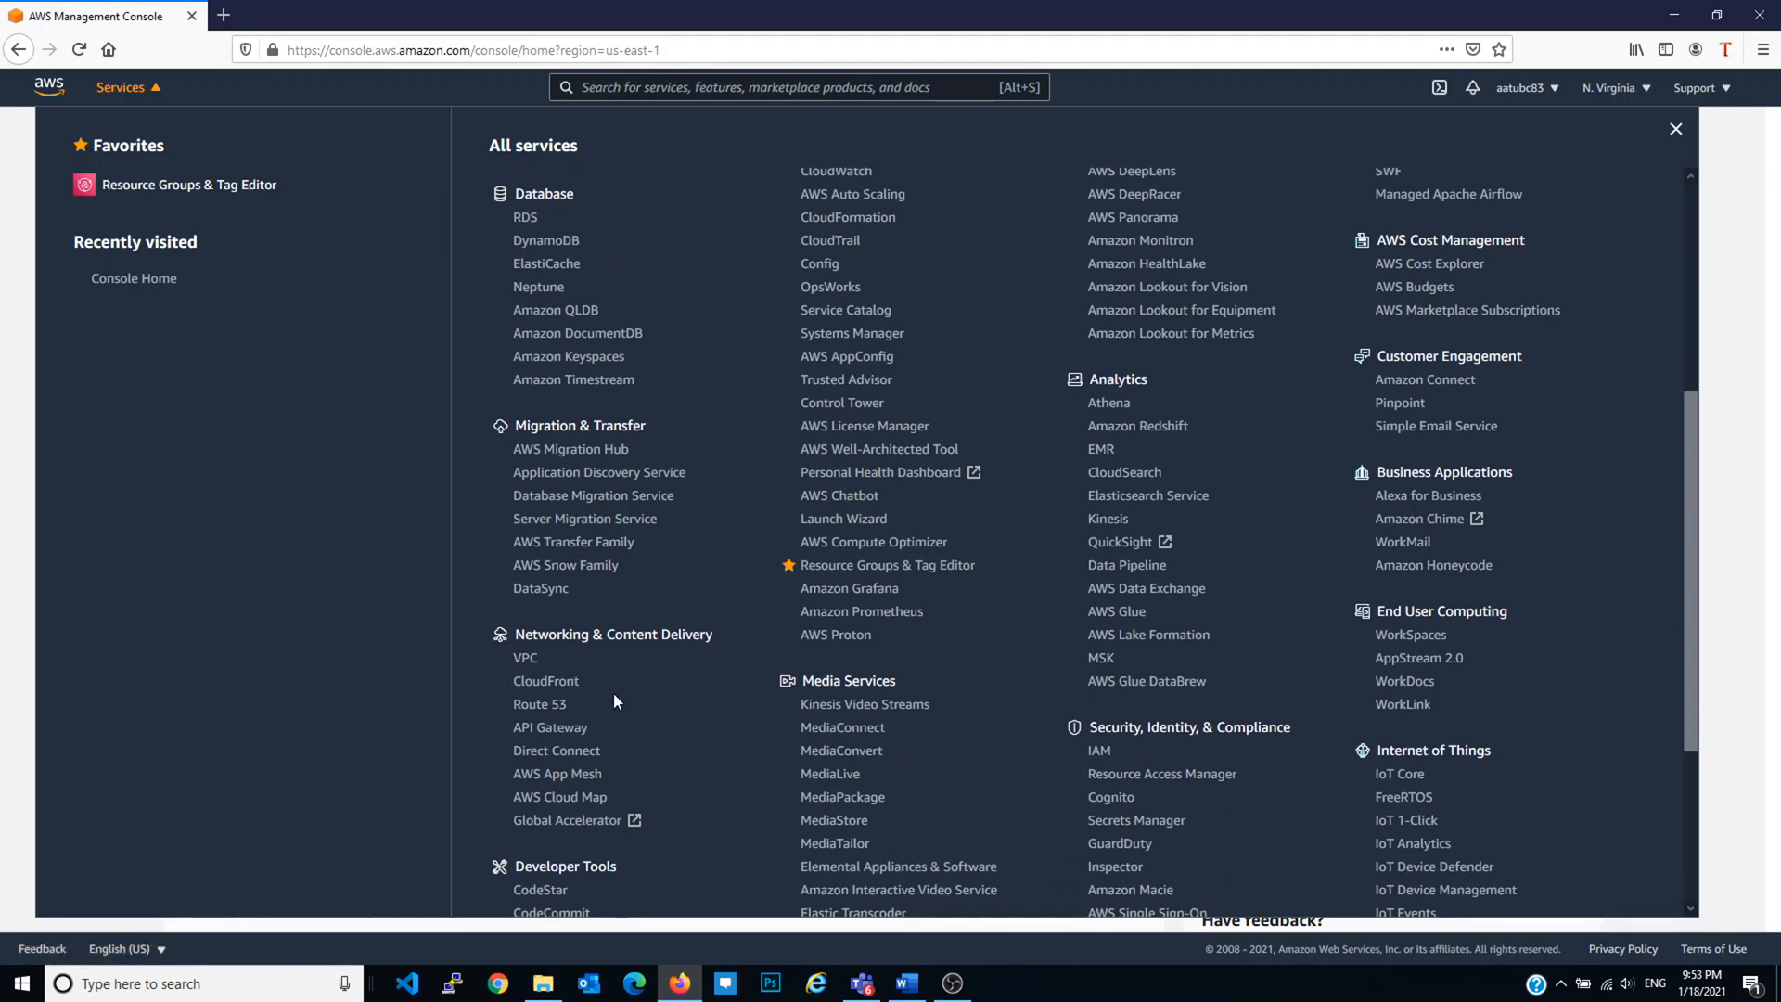
pyautogui.scroll(-1, 640, 692)
pyautogui.scroll(-3, 650, 697)
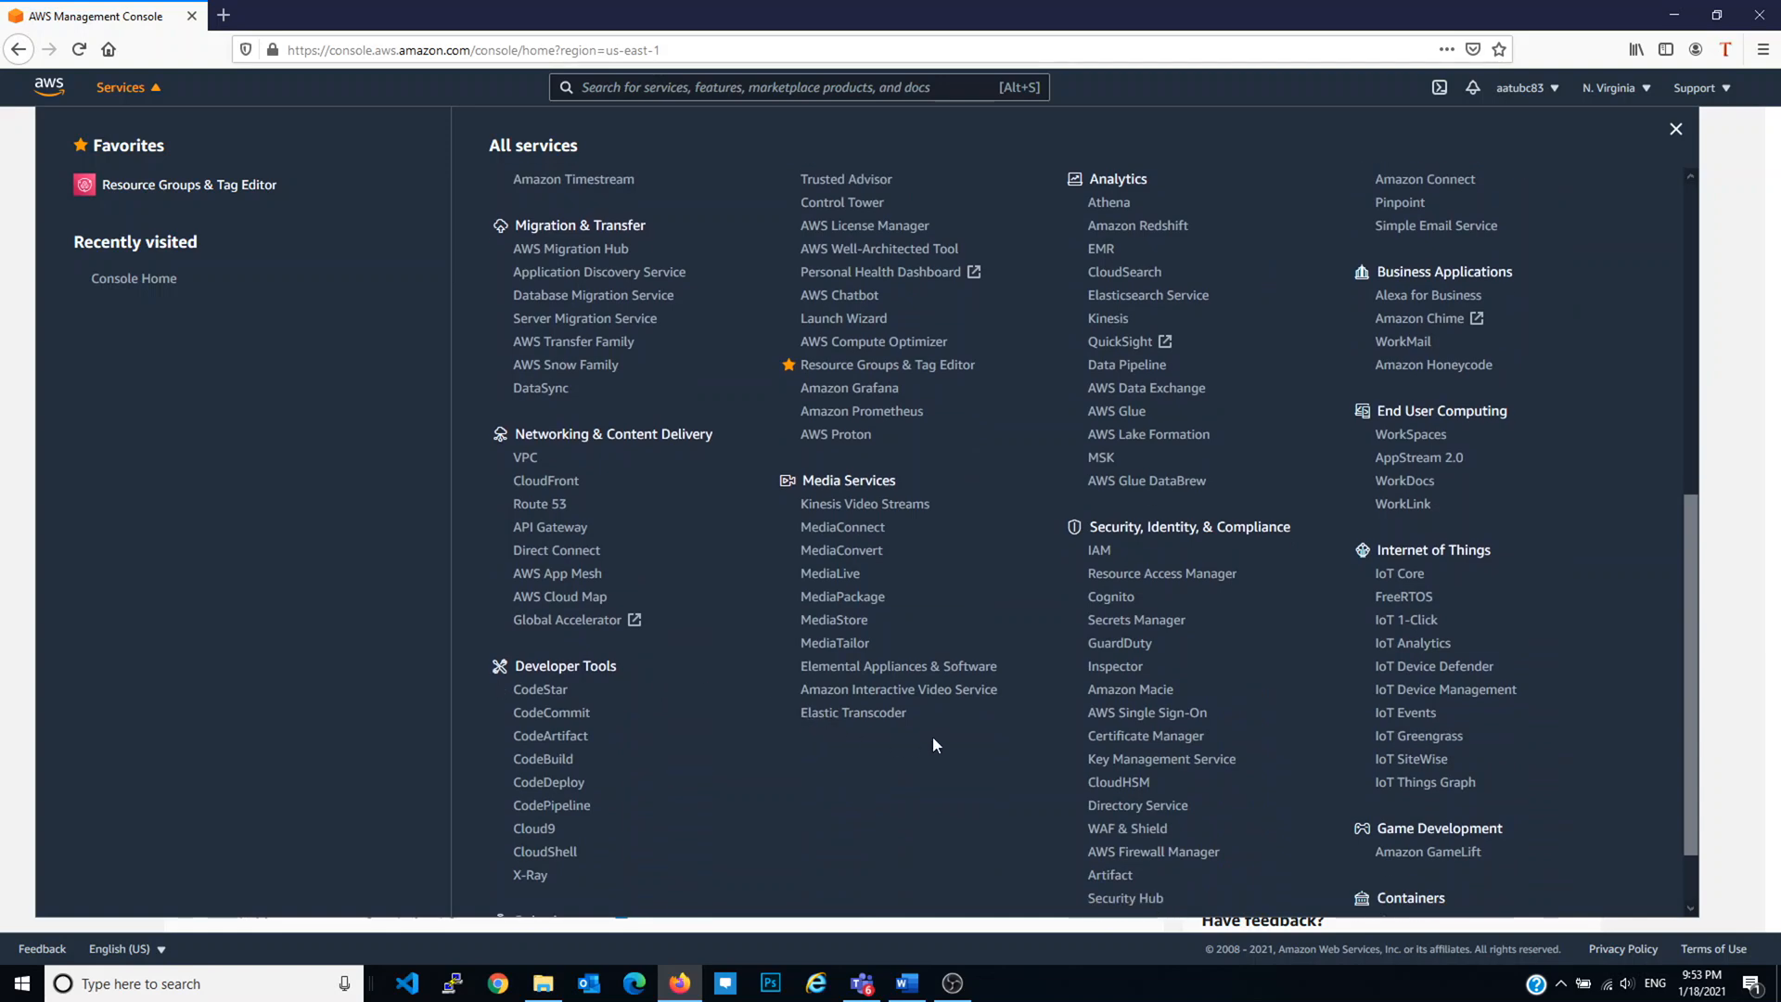
pyautogui.scroll(5, 859, 575)
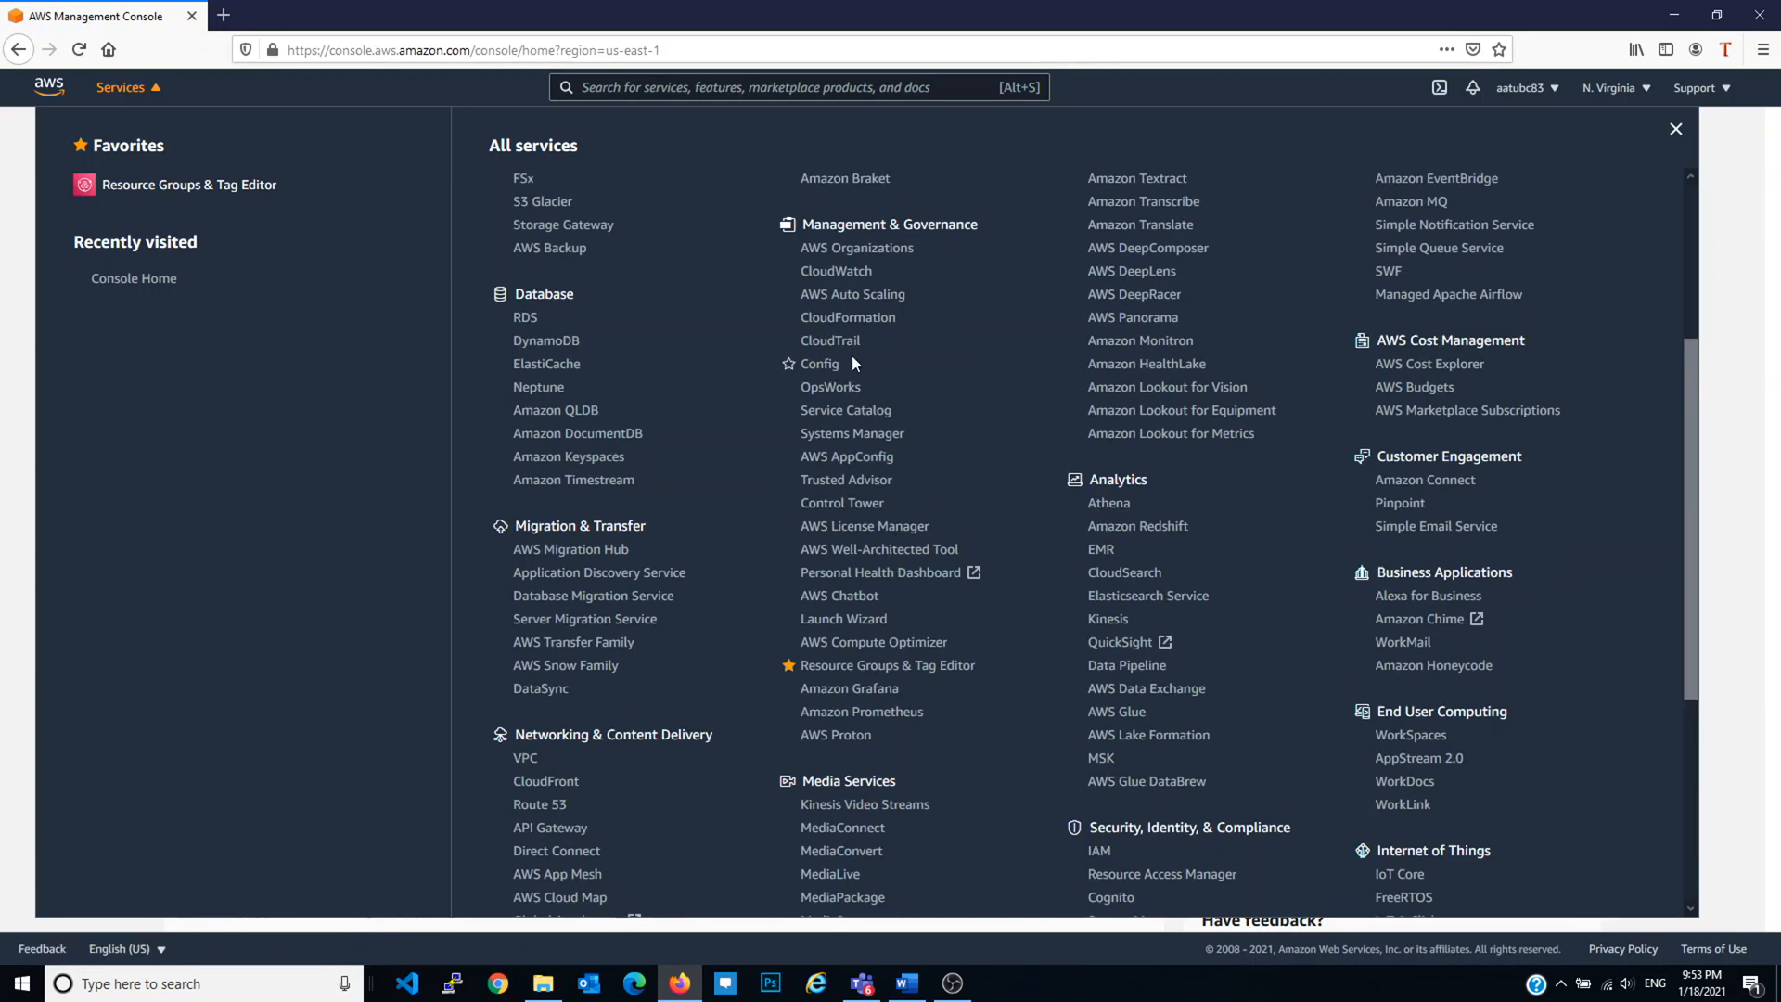
pyautogui.scroll(-7, 1121, 612)
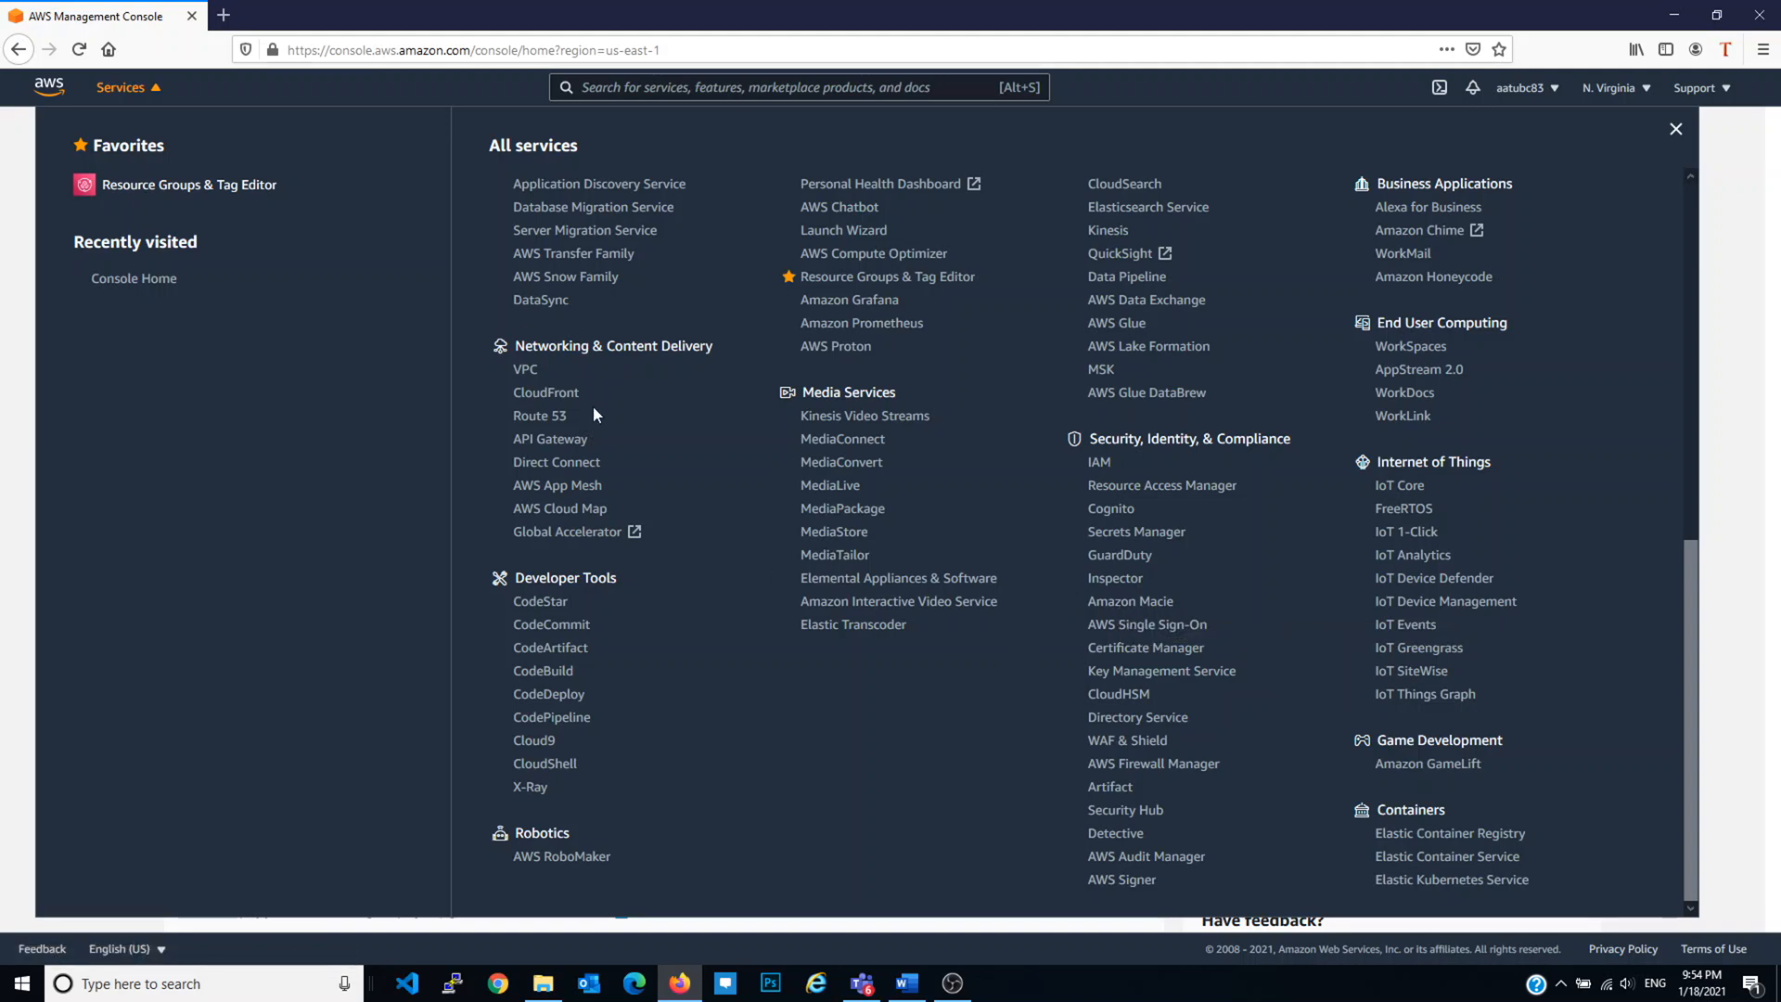
pyautogui.scroll(5, 599, 405)
pyautogui.scroll(2, 601, 405)
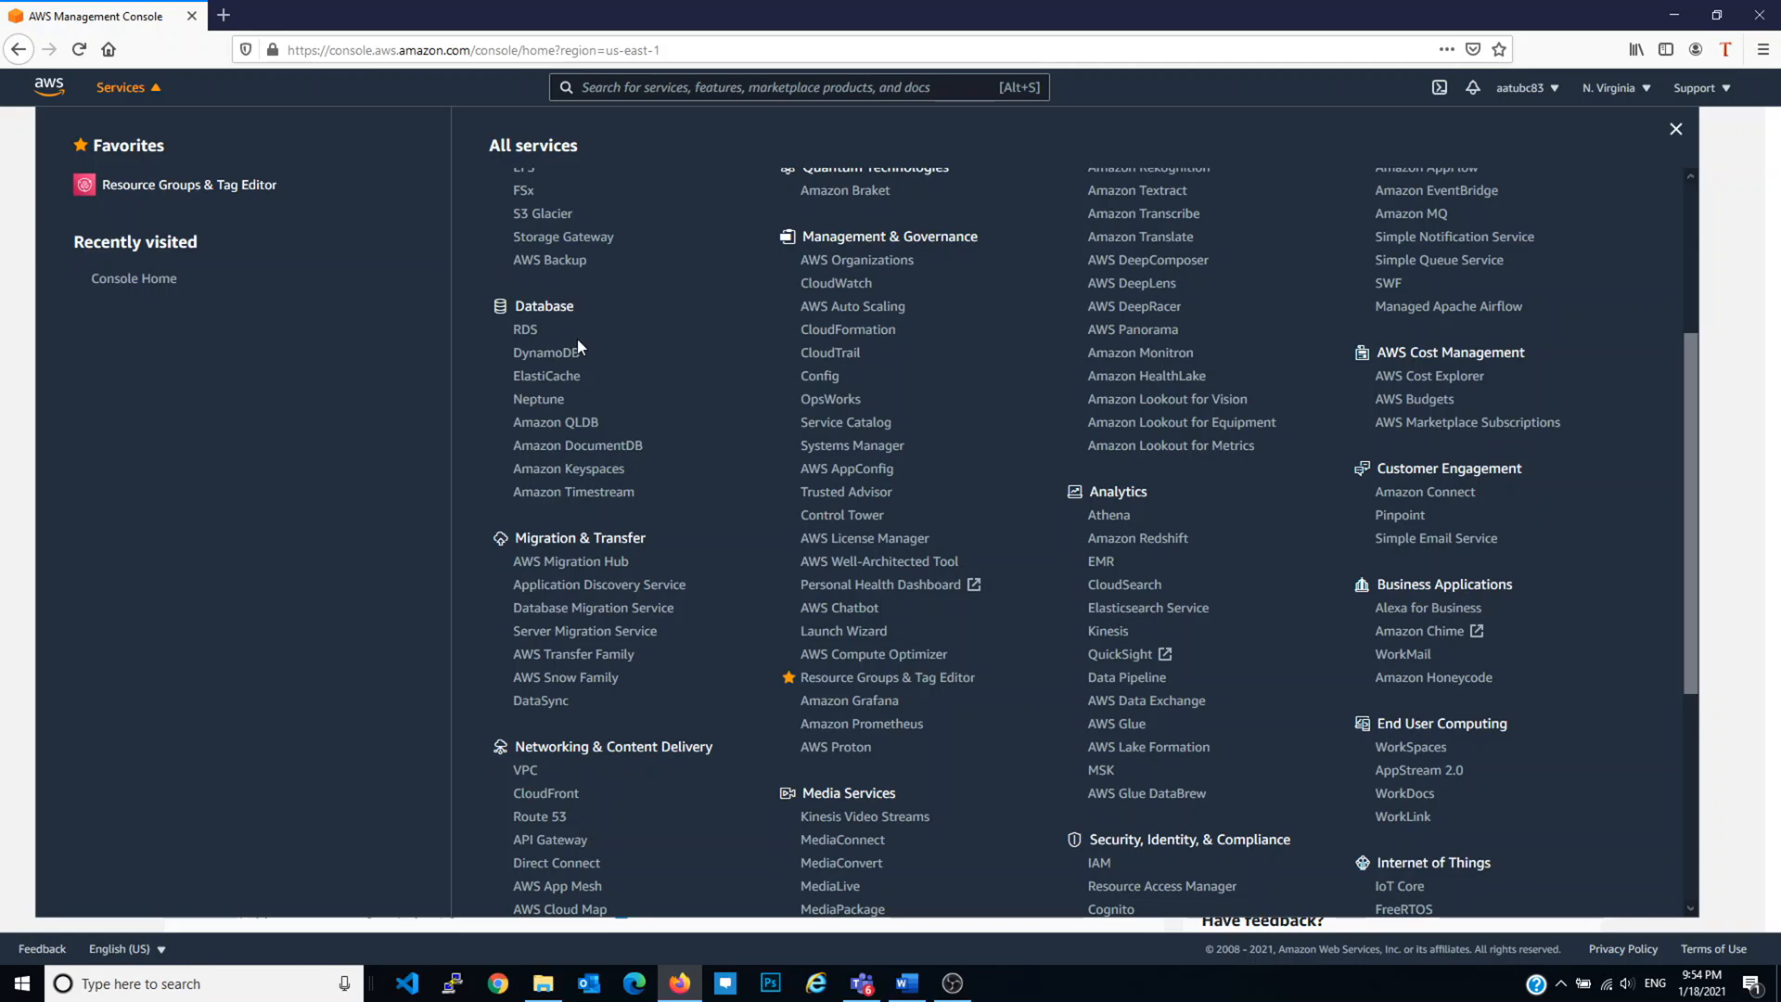
pyautogui.scroll(6, 577, 347)
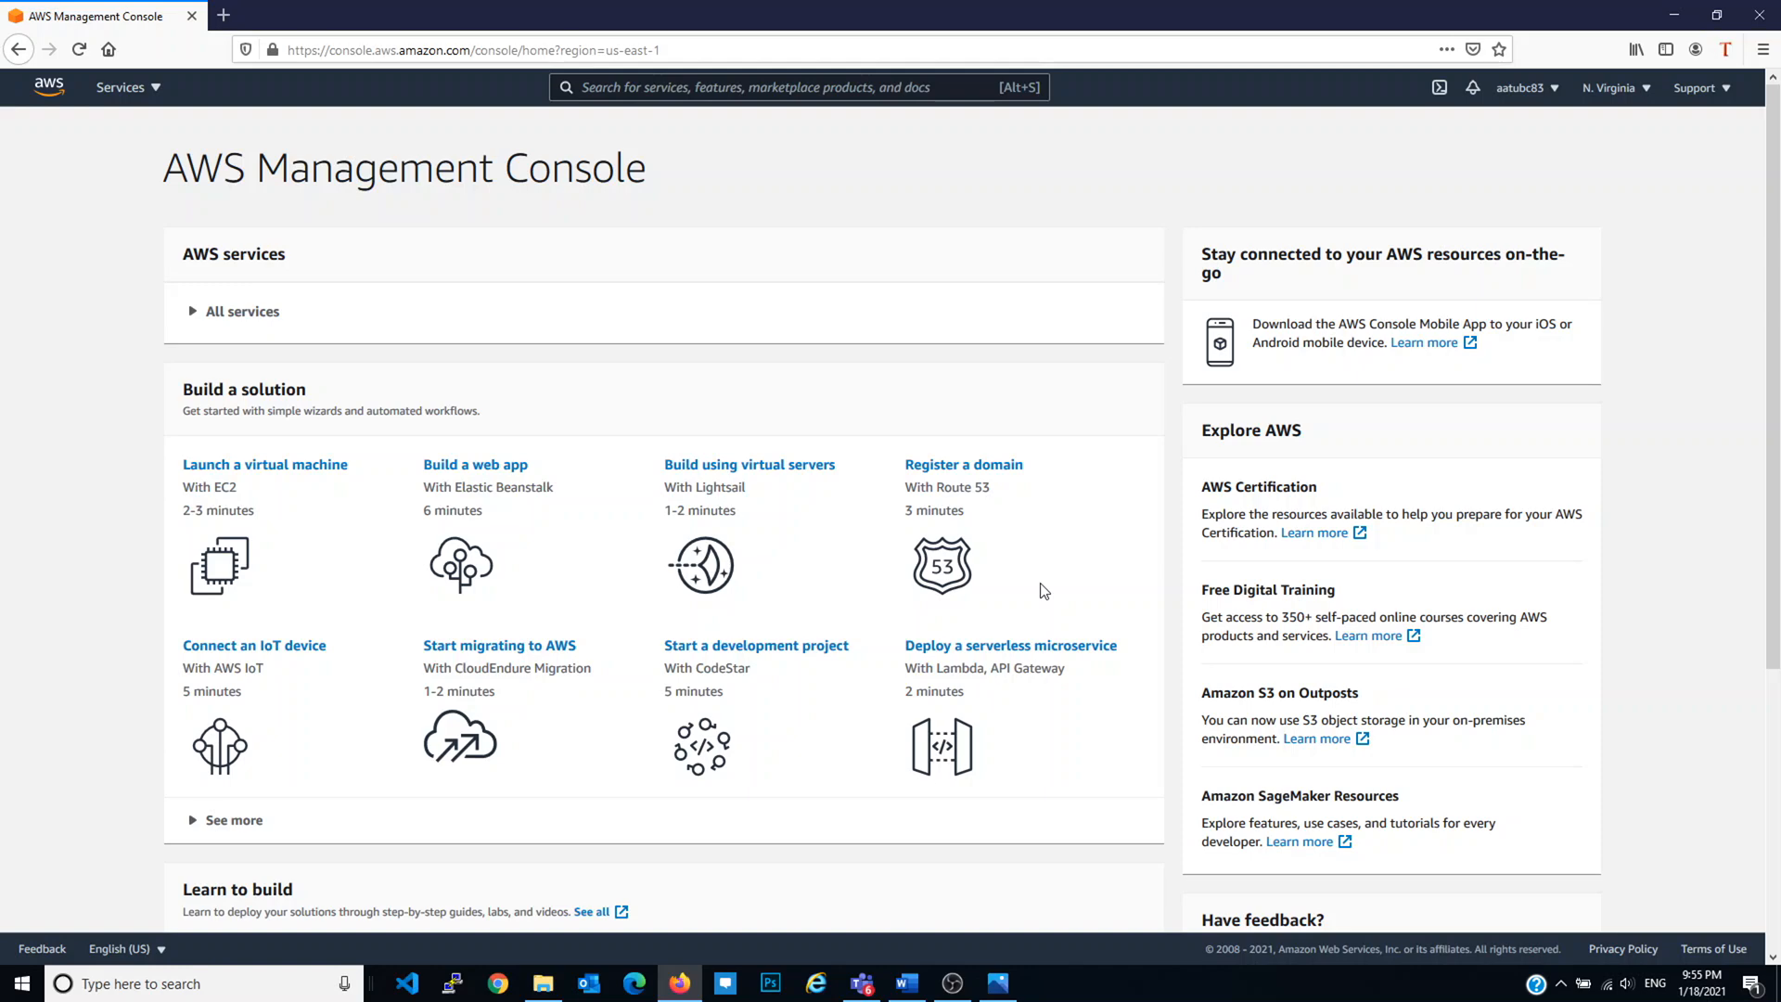
pyautogui.click(998, 982)
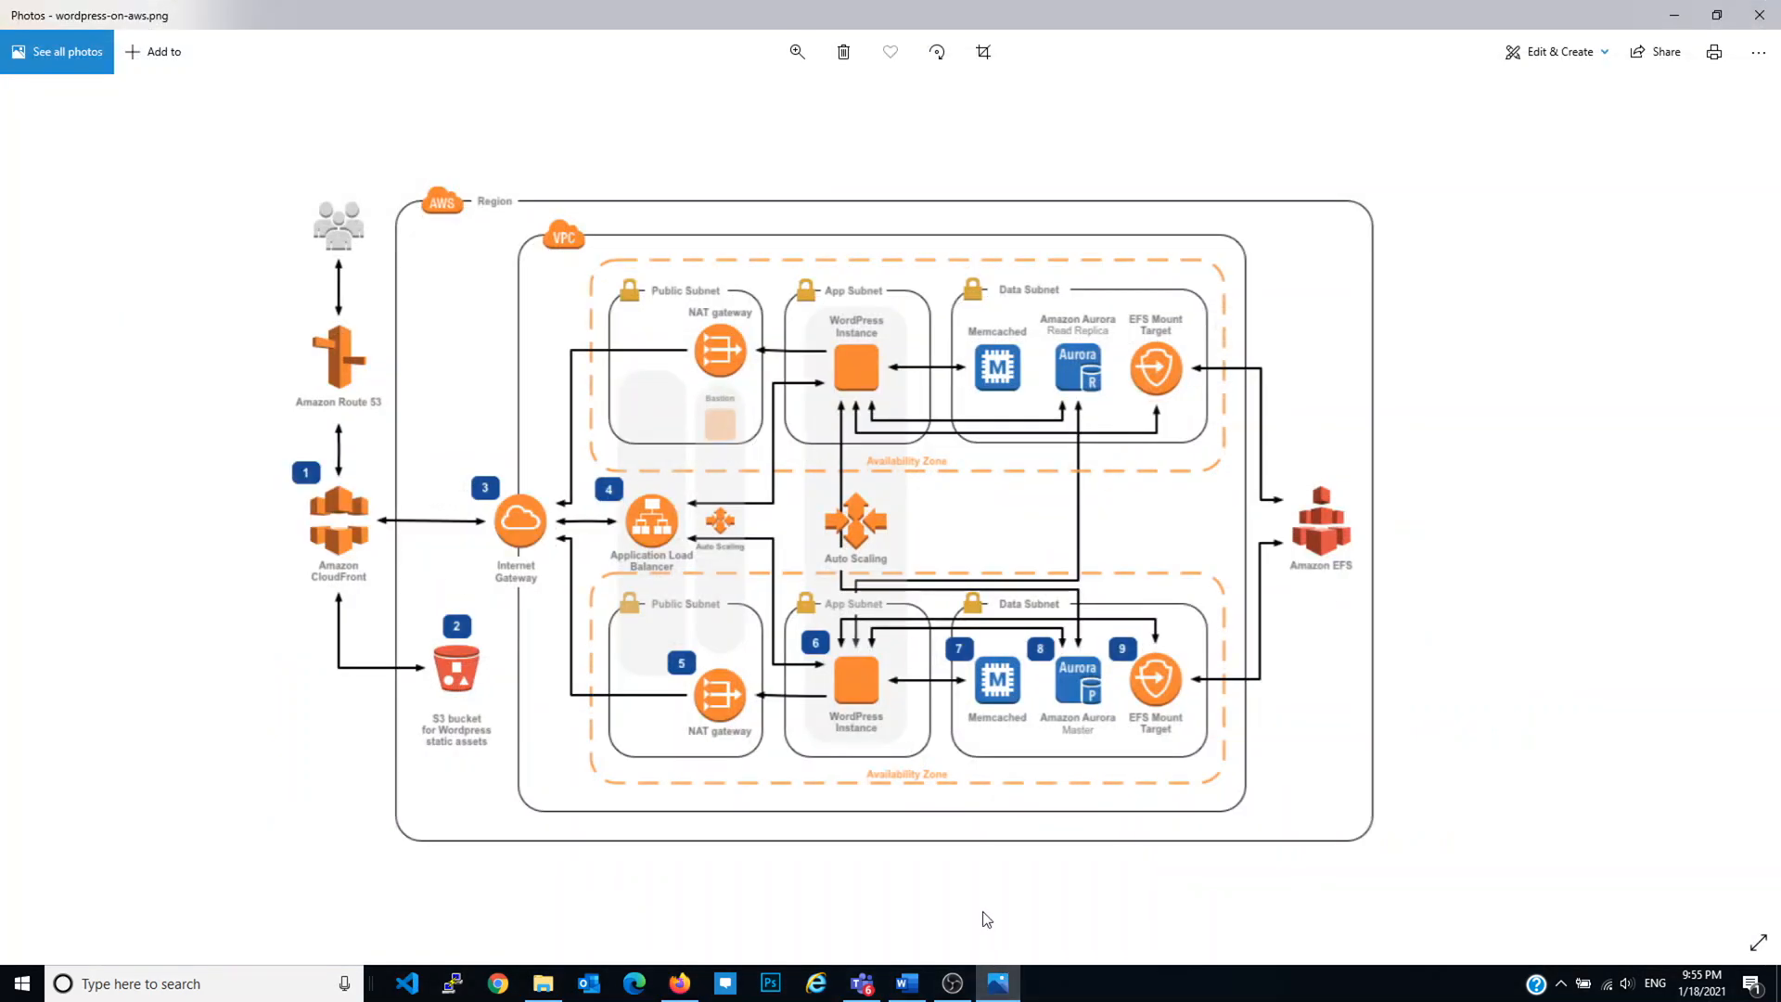
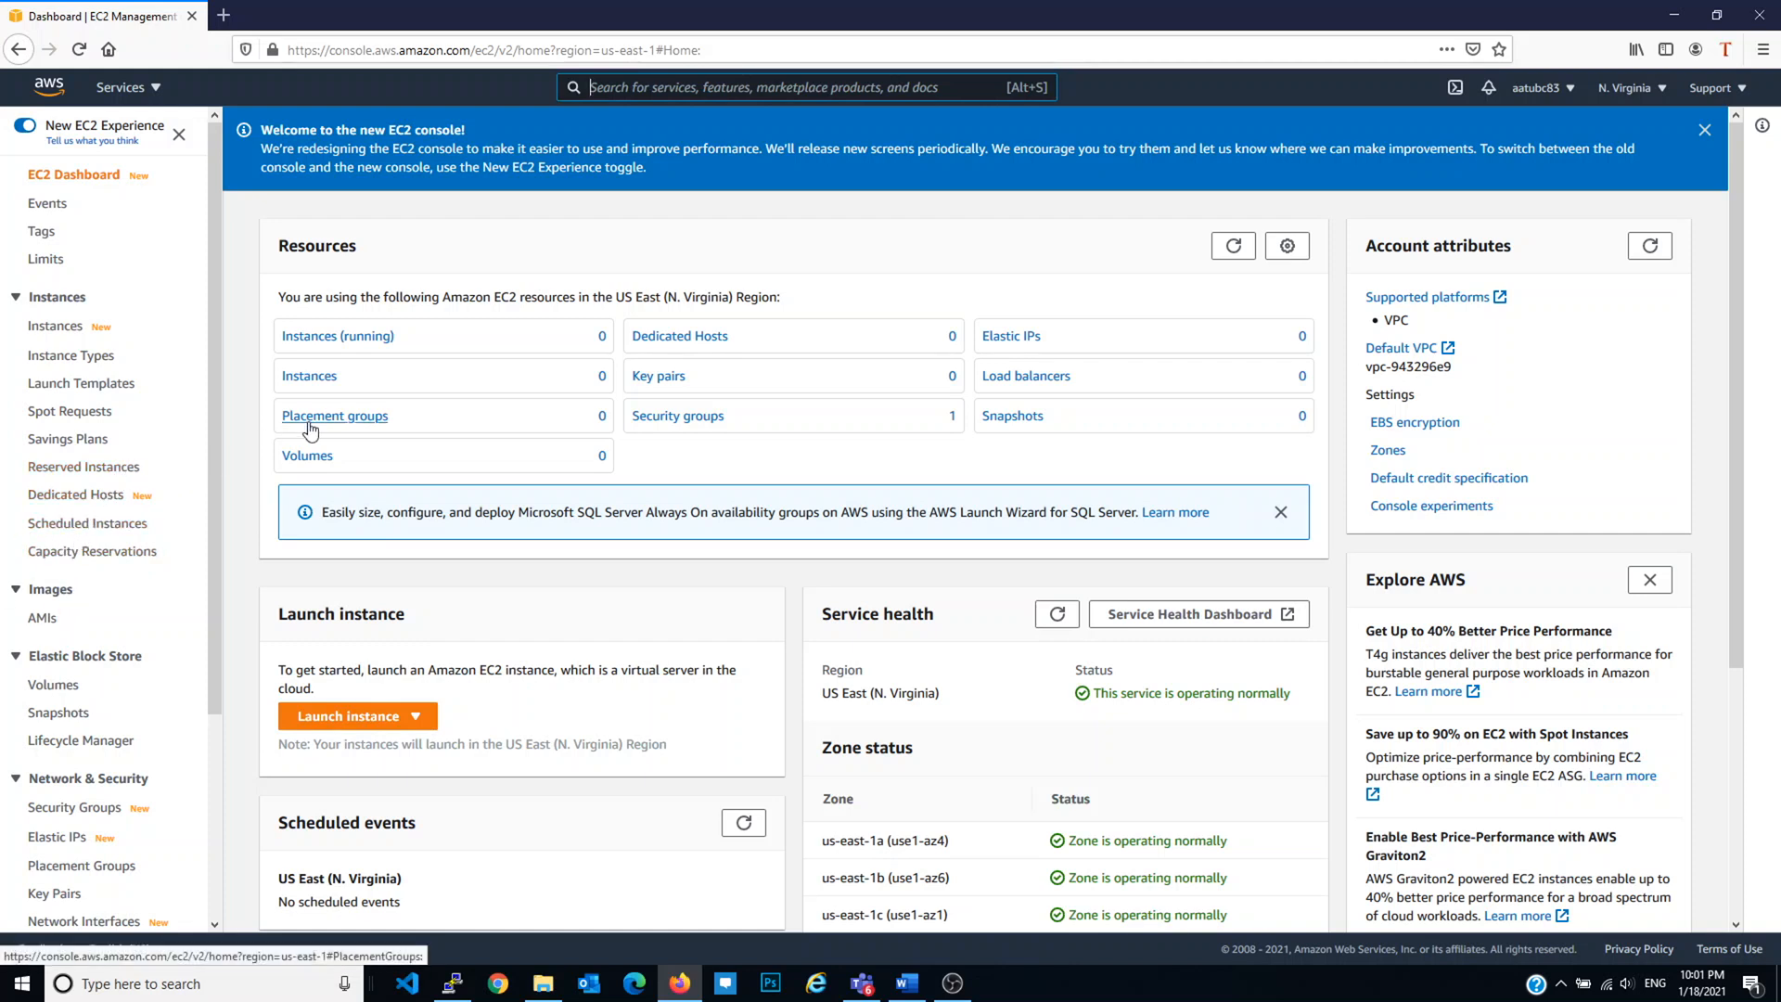
# Step: Start a new instance launch with the t2.micro type and continue to instance details
pyautogui.click(351, 725)
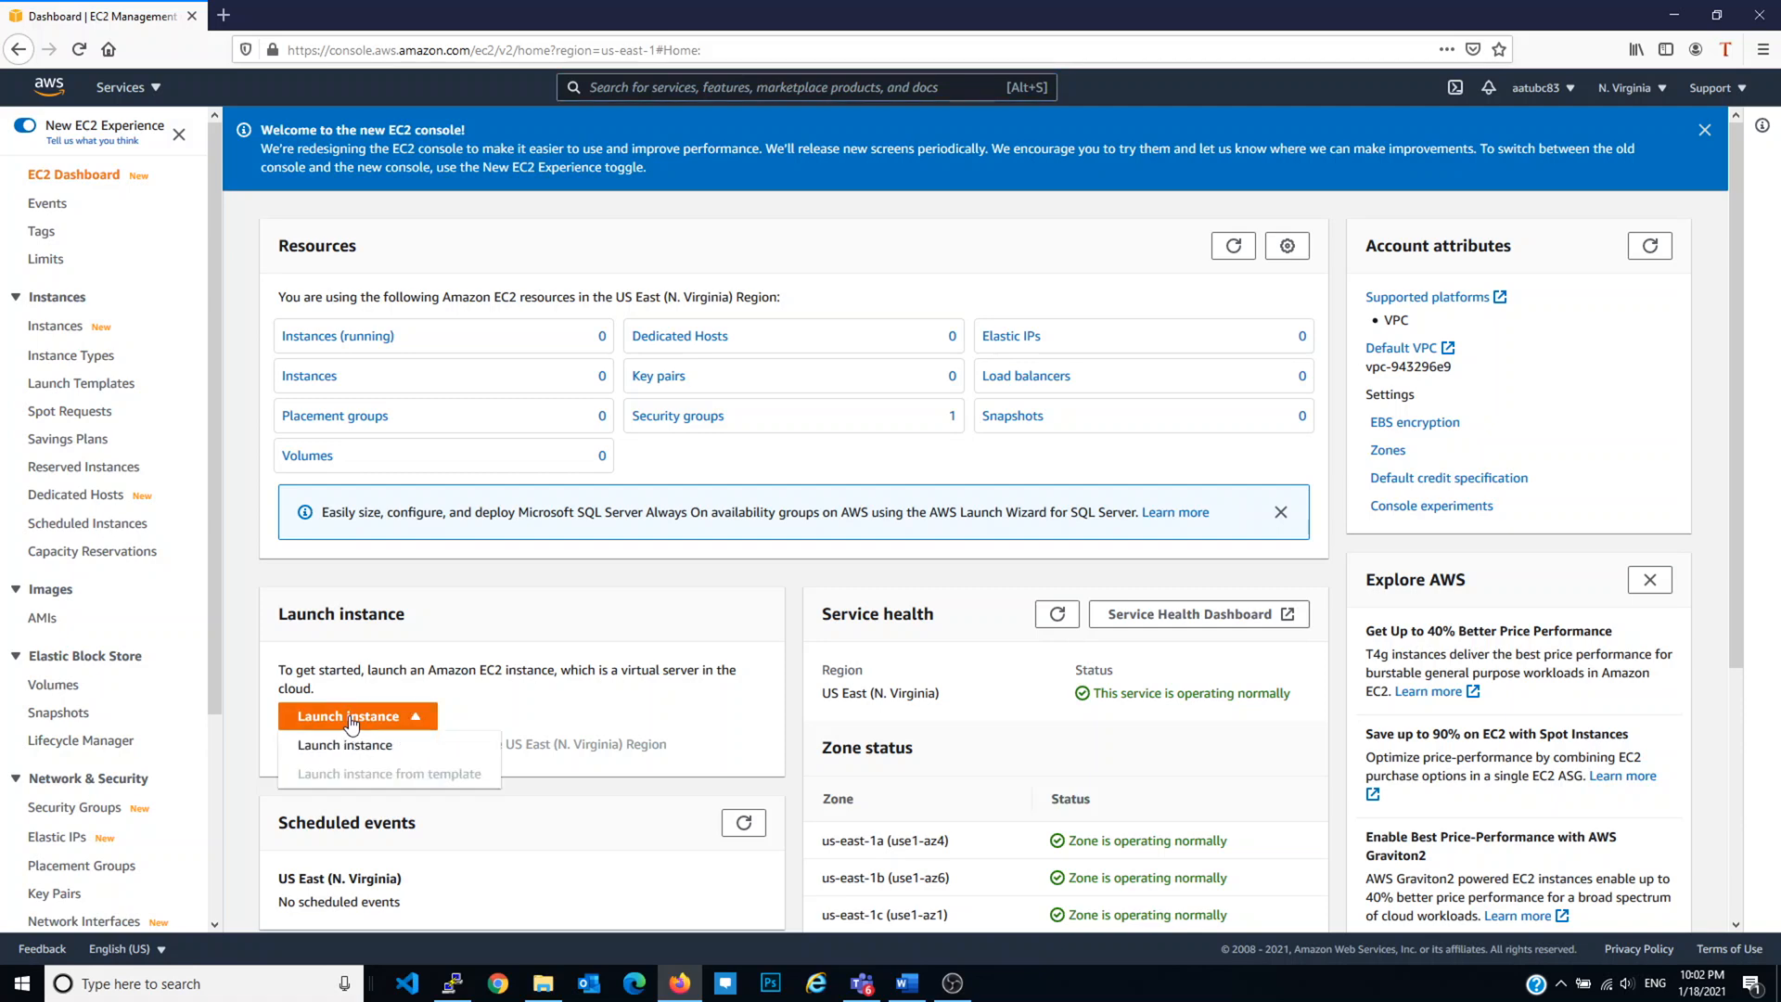
pyautogui.click(415, 744)
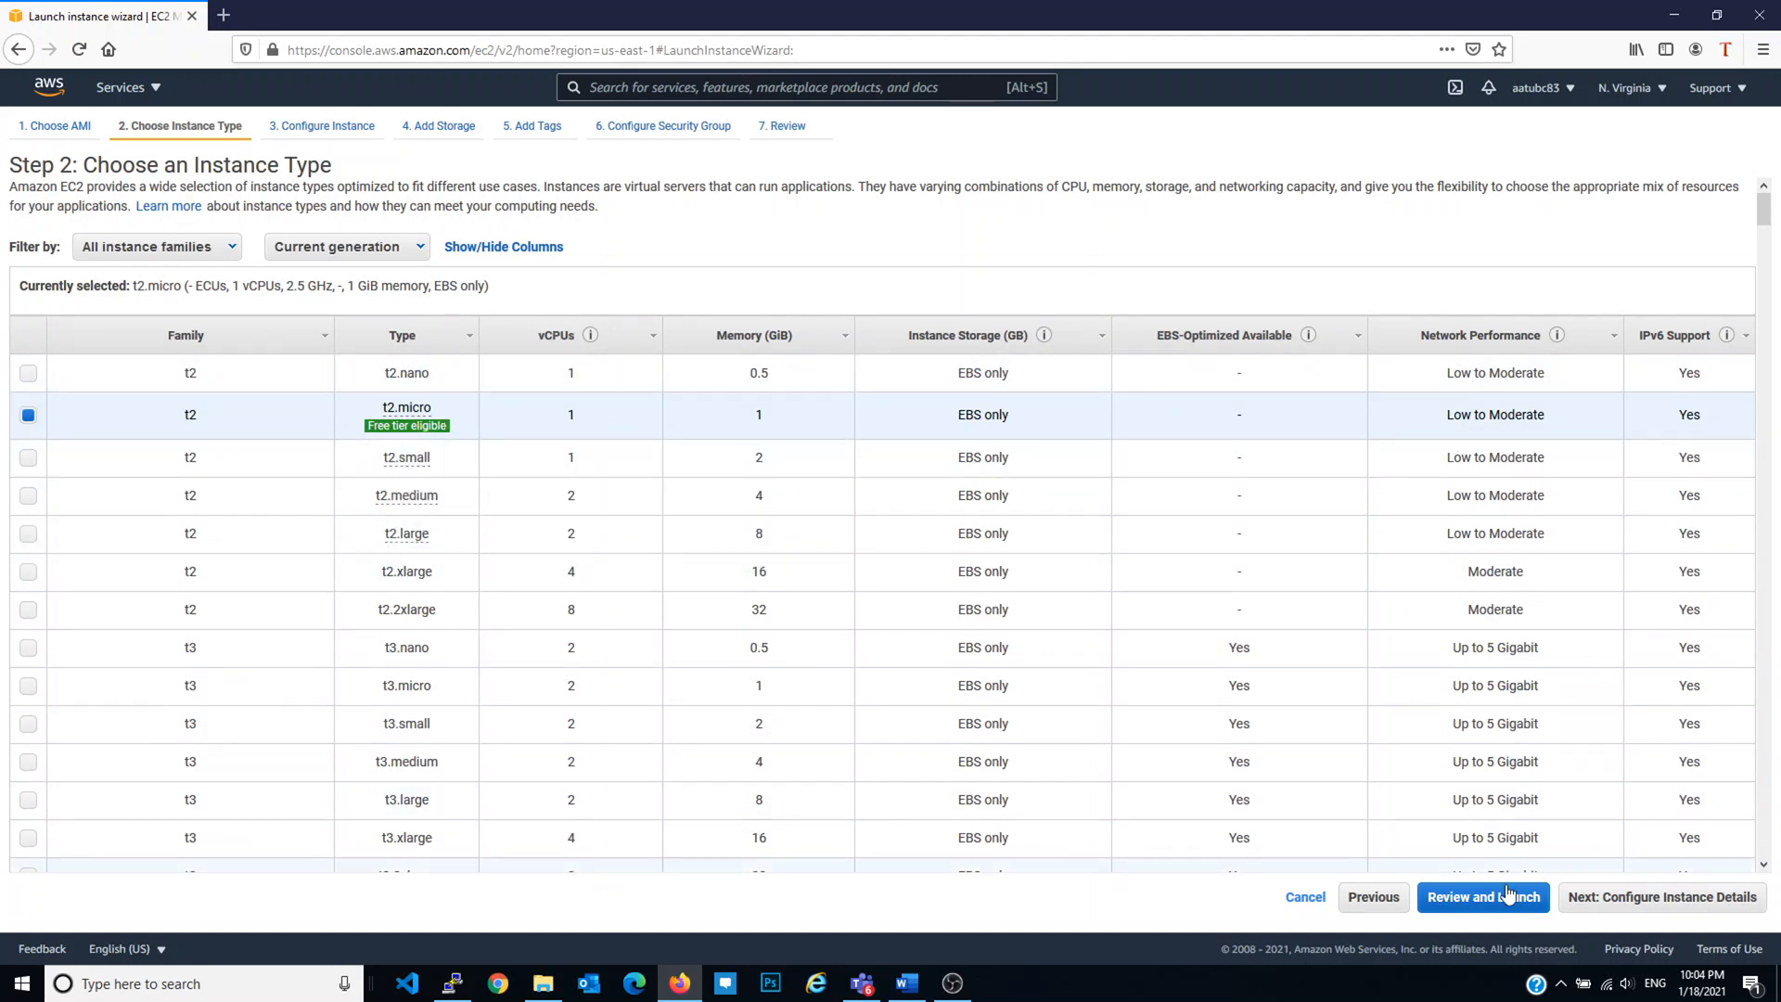
pyautogui.click(1630, 898)
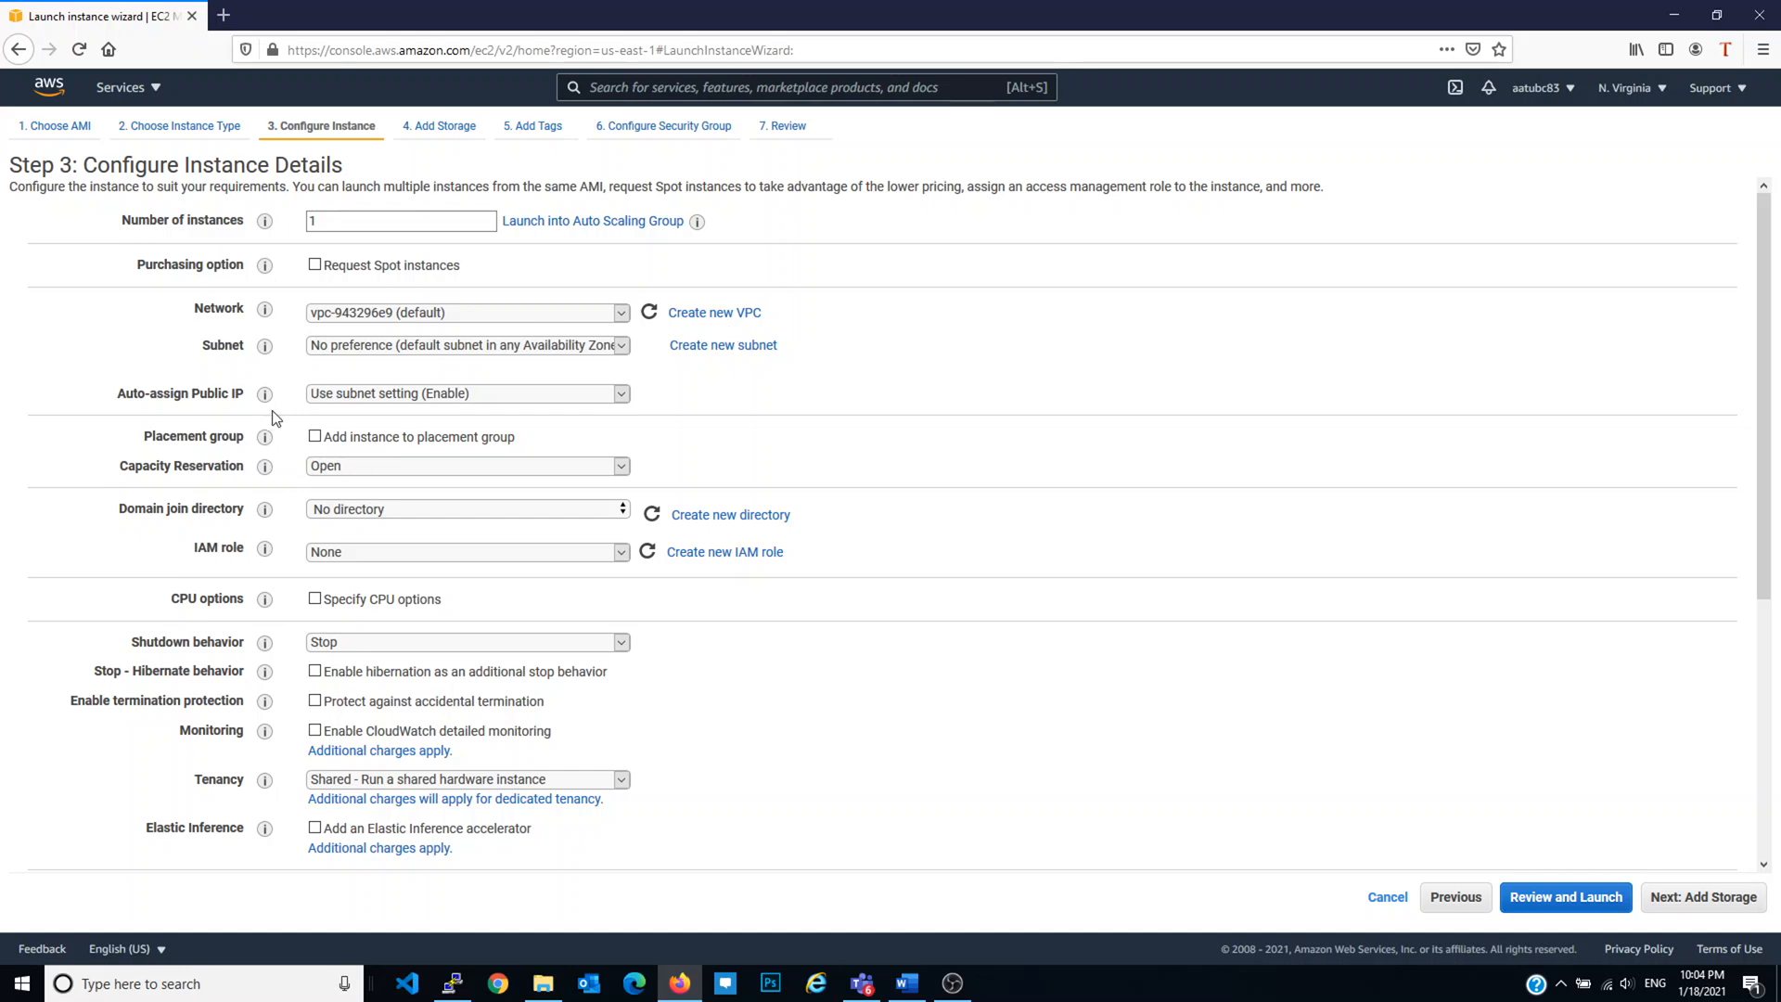
pyautogui.click(362, 397)
pyautogui.click(363, 393)
pyautogui.click(375, 555)
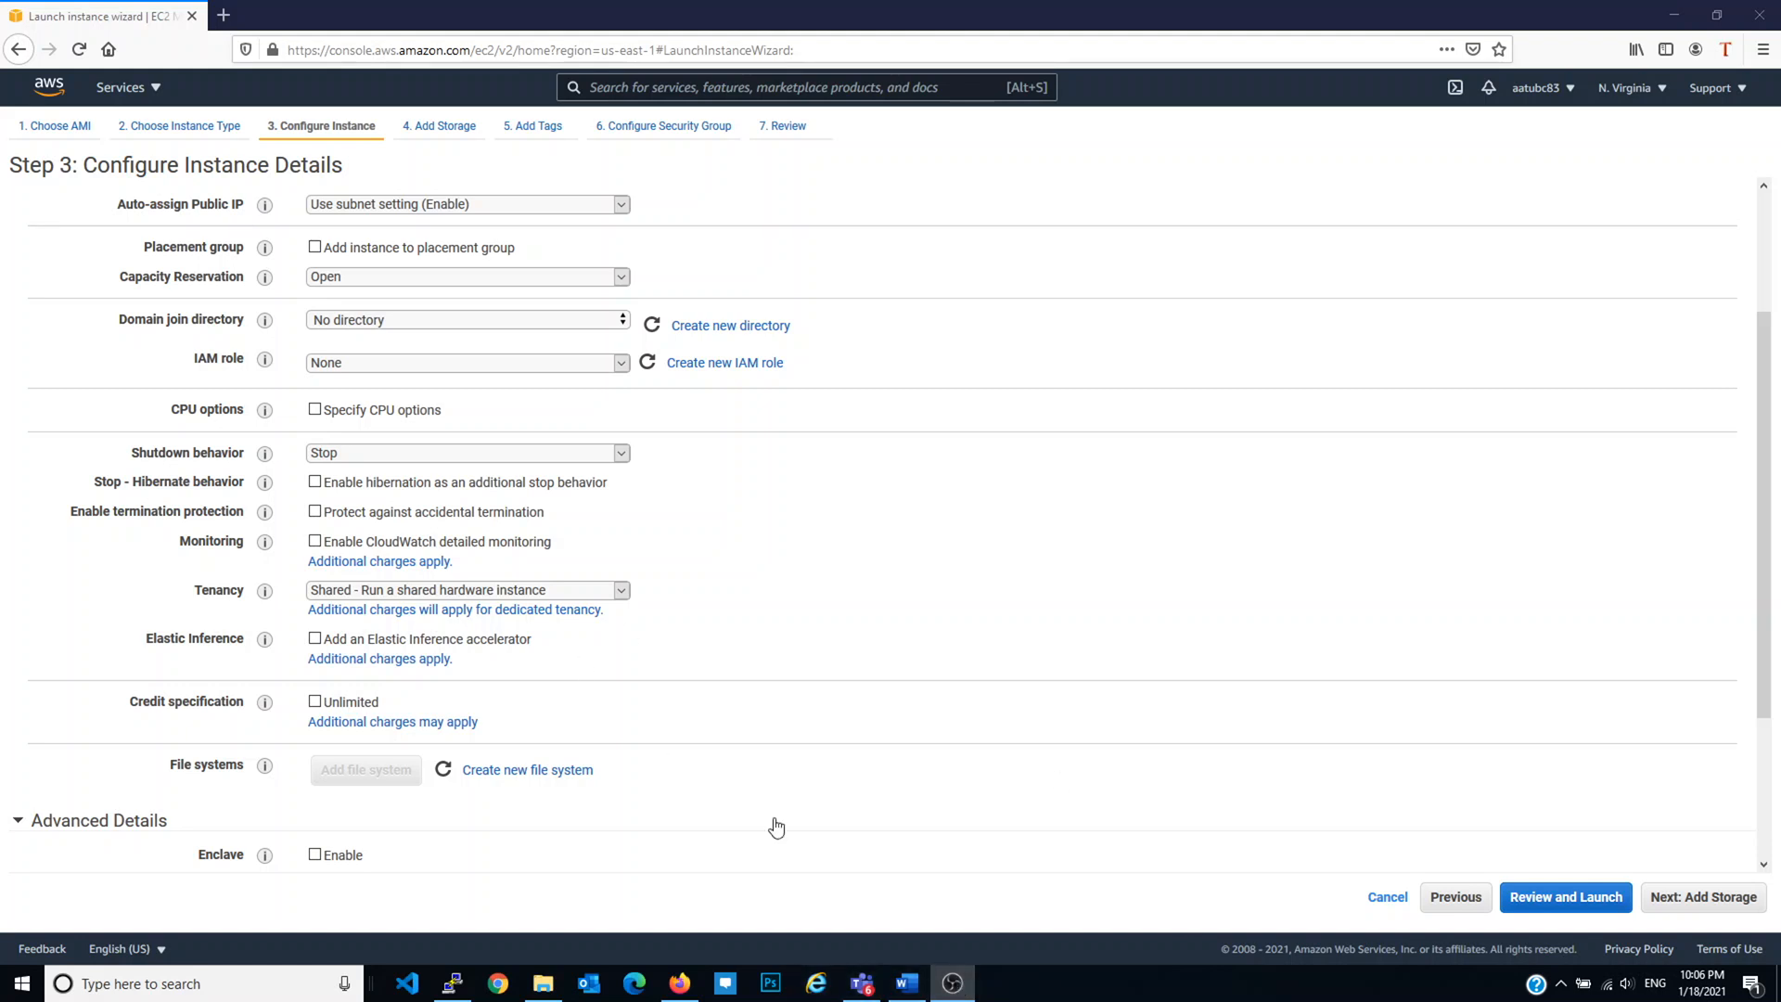
pyautogui.scroll(-3, 789, 660)
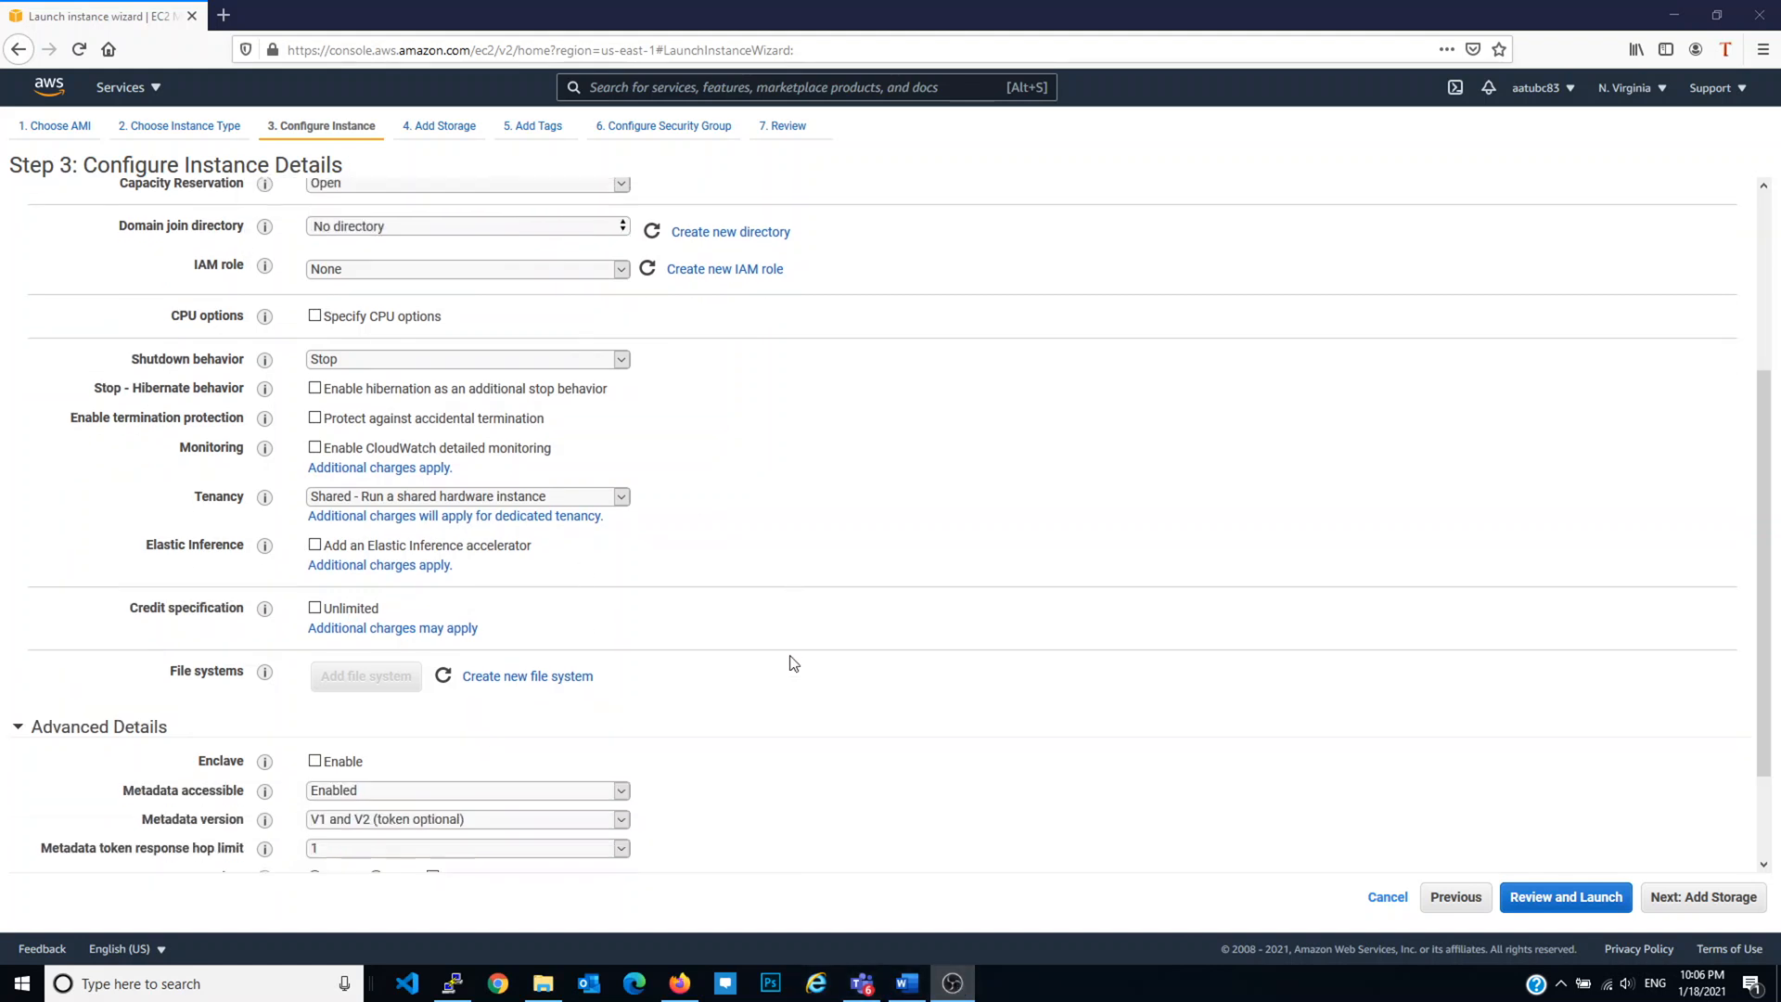
pyautogui.click(363, 824)
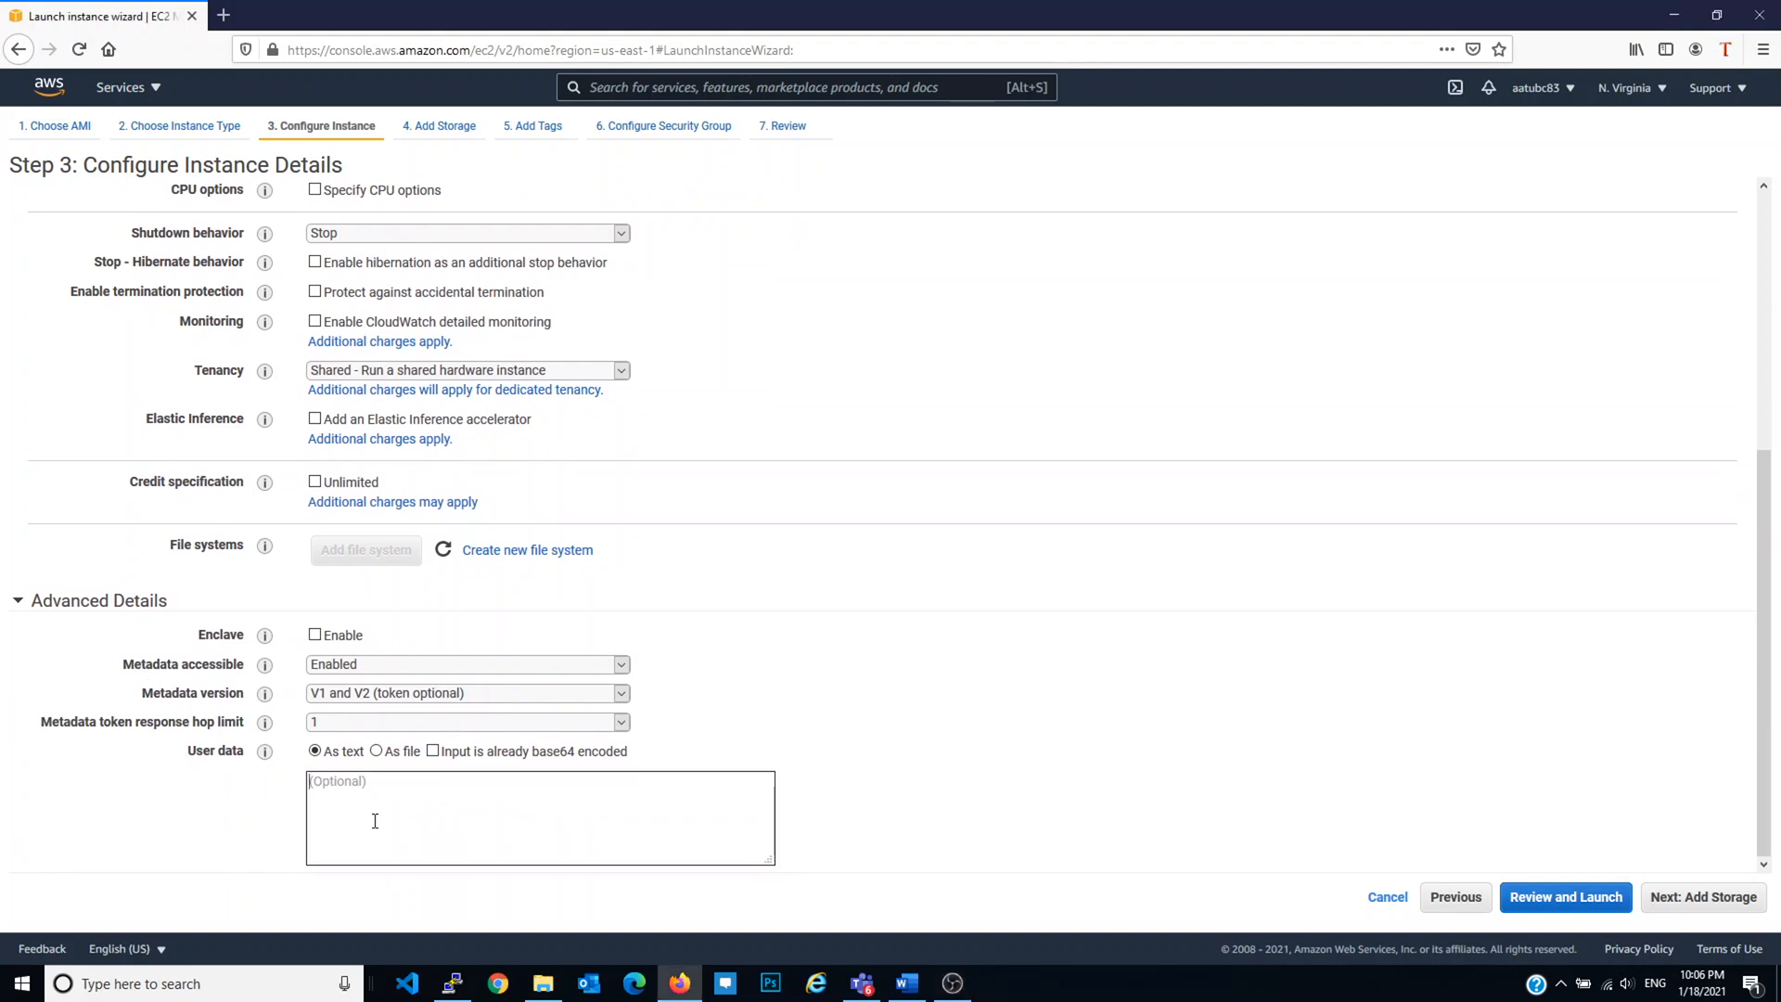
pyautogui.hotkey('alt', 'Tab')
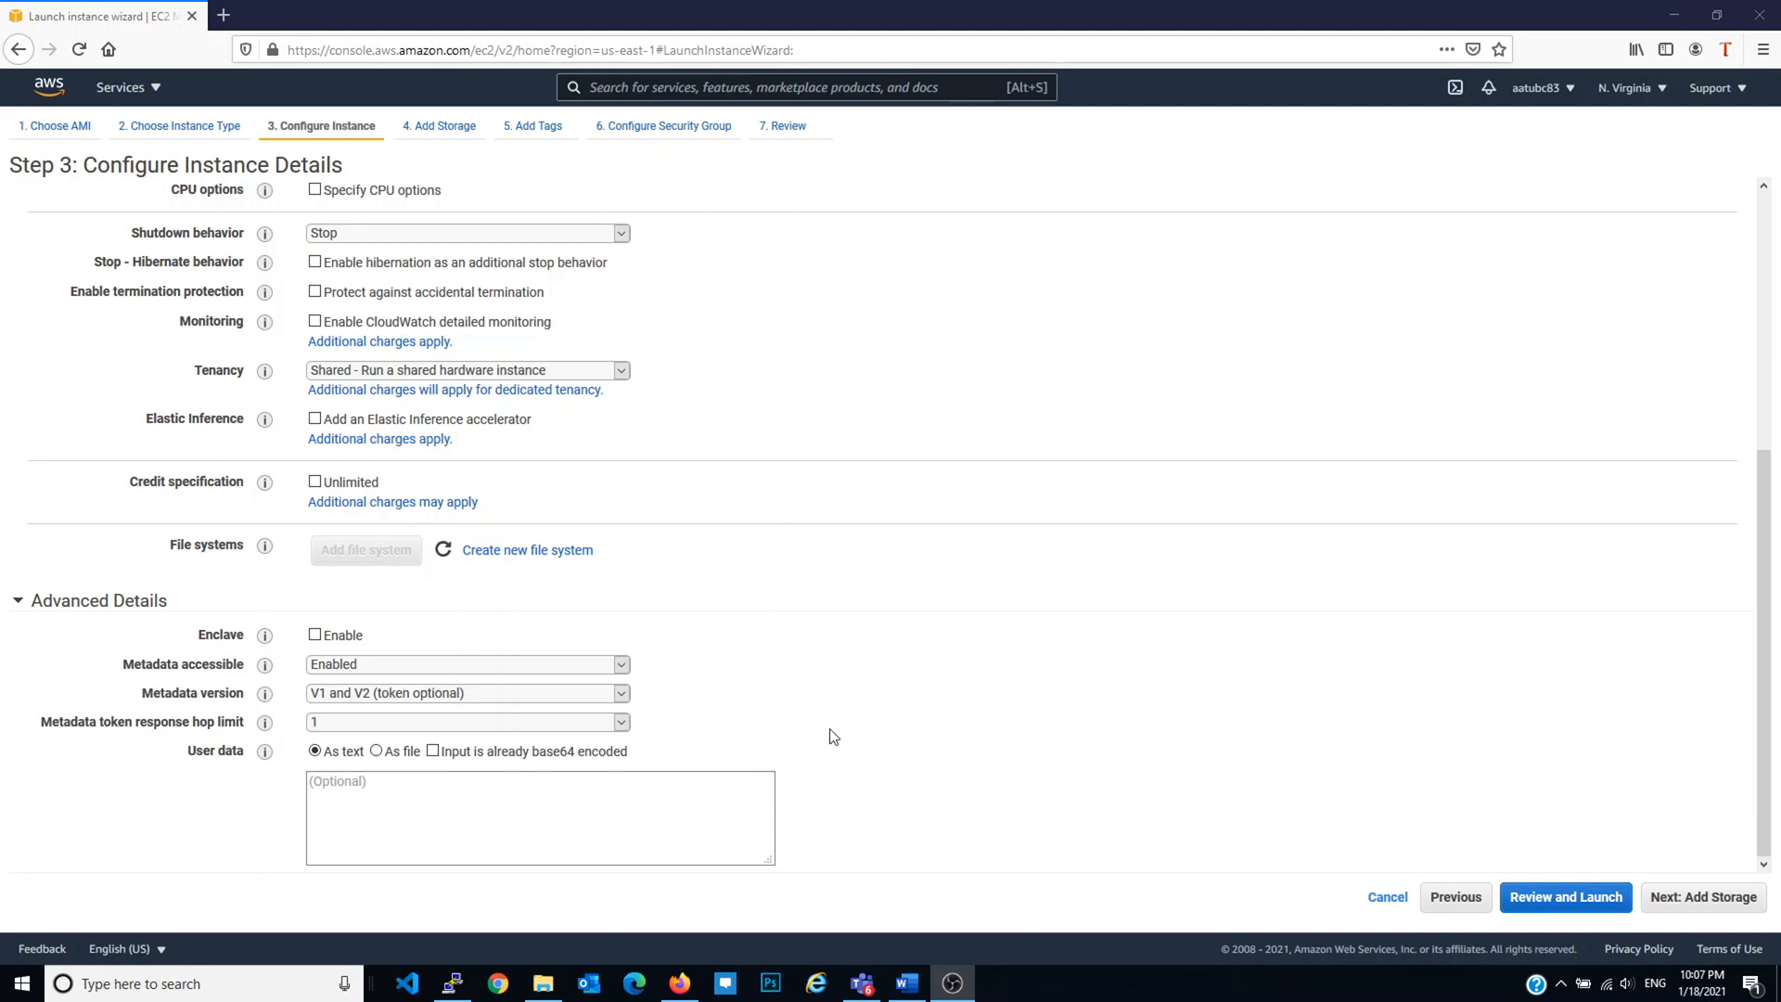
pyautogui.click(393, 782)
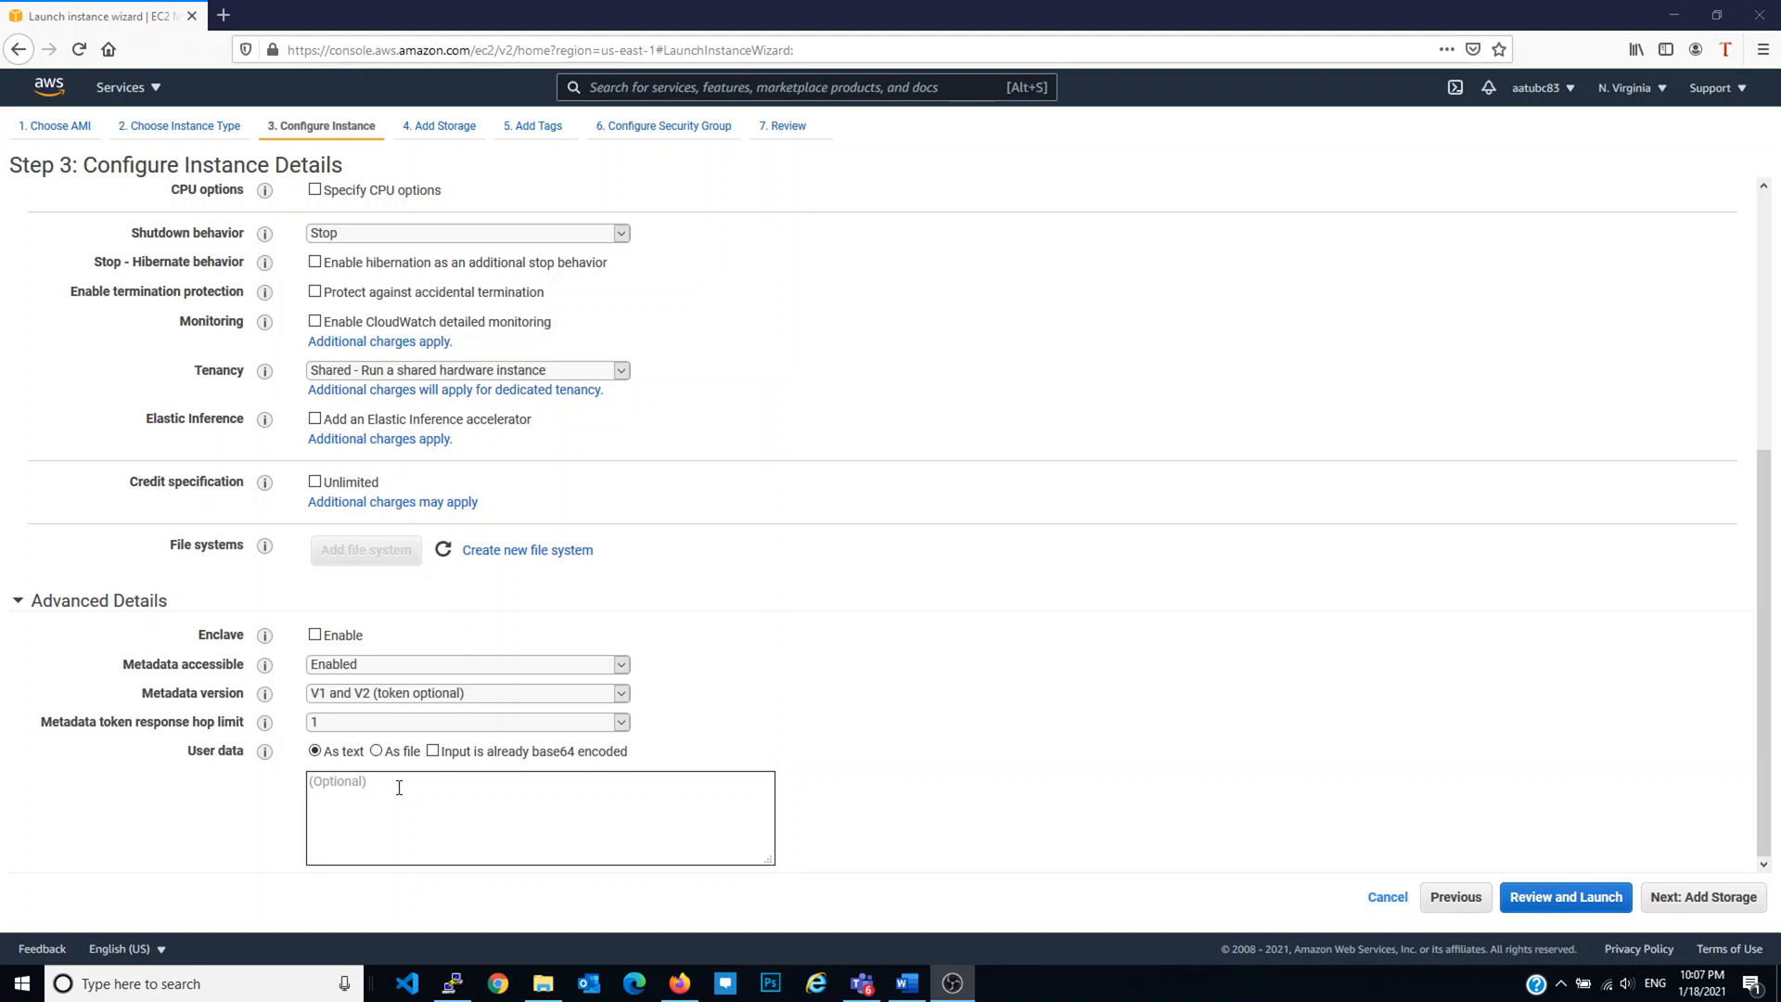
# Step: Enter user data starting with the bash shebang, 'yum update -y', 'yum install httpd -y' and the WordPress wget
pyautogui.click(399, 786)
pyautogui.write('#!/bin/bash')
pyautogui.write('yum update -y')
pyautogui.press('Return')
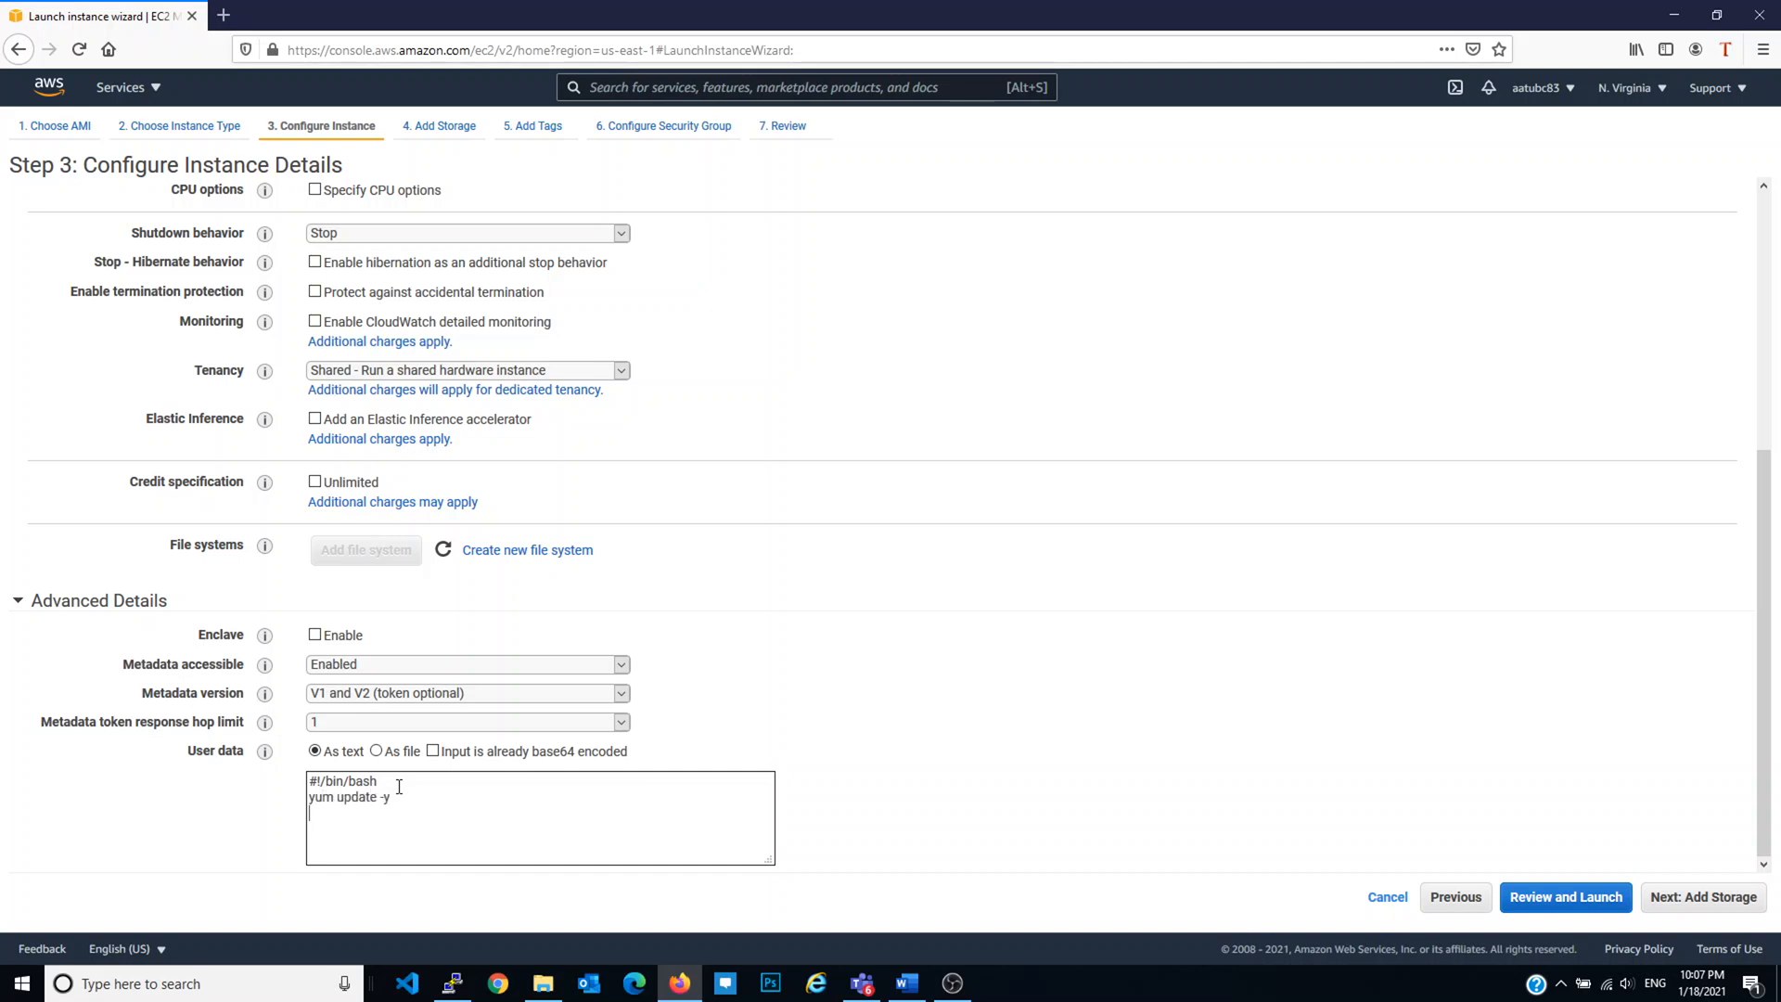
pyautogui.write('yum install httpd -y')
pyautogui.press('Return')
pyautogui.write('wget https://wordpress.org/latest.tar.gz ')
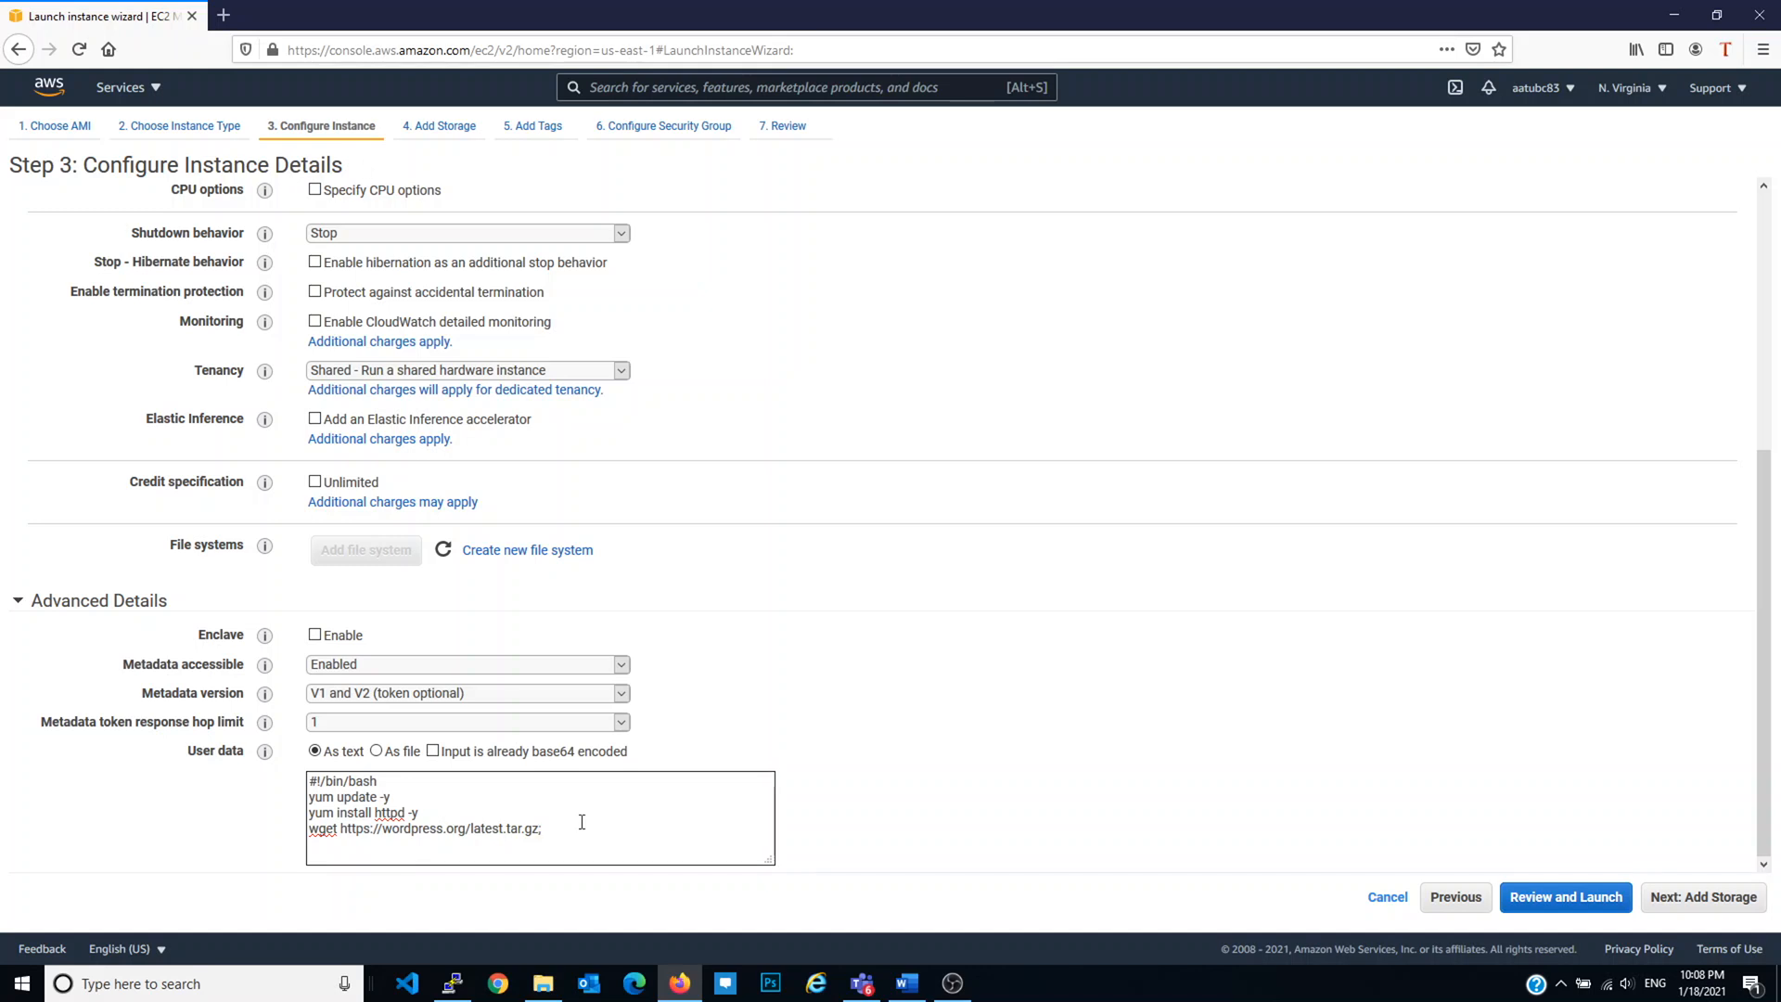
pyautogui.write('tar -zvf')
# Step: Finish the tar command for latest.tar.gz and add 'amazon-linux-extras install php'
pyautogui.moveTo(469, 828); pyautogui.dragTo(540, 828)
pyautogui.hotkey('ctrl', 'c')
pyautogui.click(516, 845)
pyautogui.hotkey('ctrl', 'v')
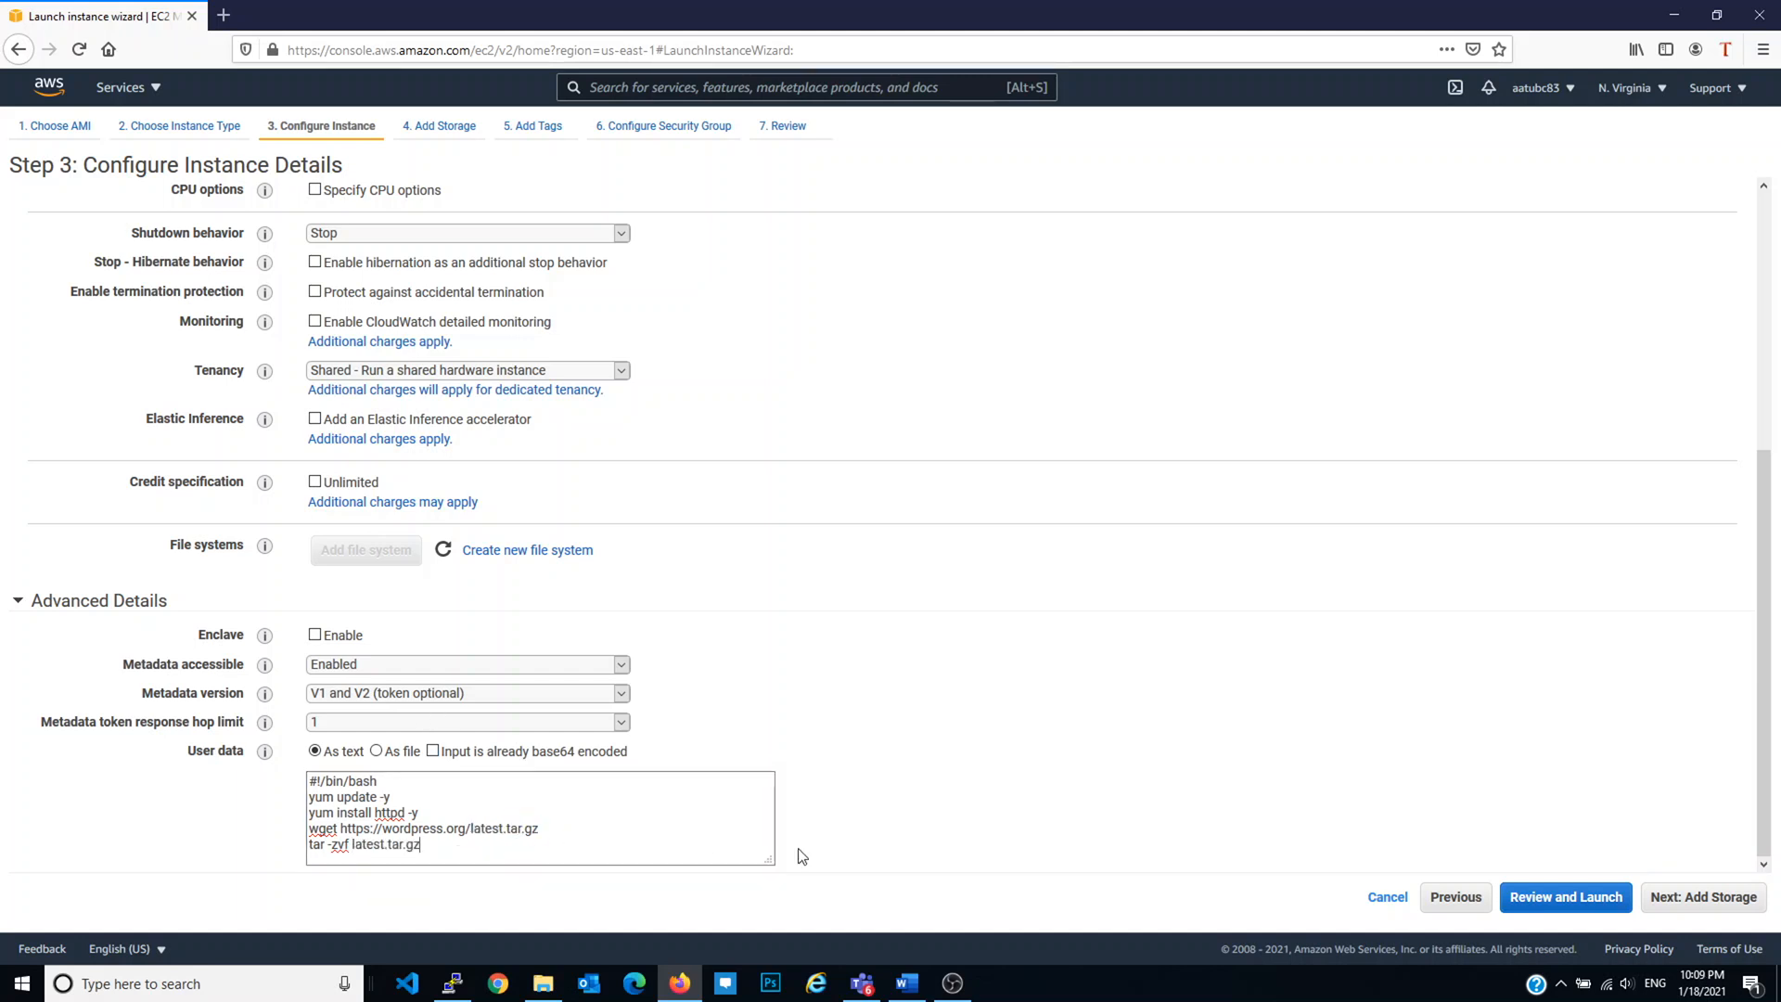
pyautogui.press('Return')
pyautogui.write('amazon-linux-extras isntall')
pyautogui.press('BackSpace')
pyautogui.press('BackSpace')
pyautogui.press('BackSpace')
pyautogui.press('BackSpace')
pyautogui.press('BackSpace')
pyautogui.press('BackSpace')
pyautogui.press('BackSpace')
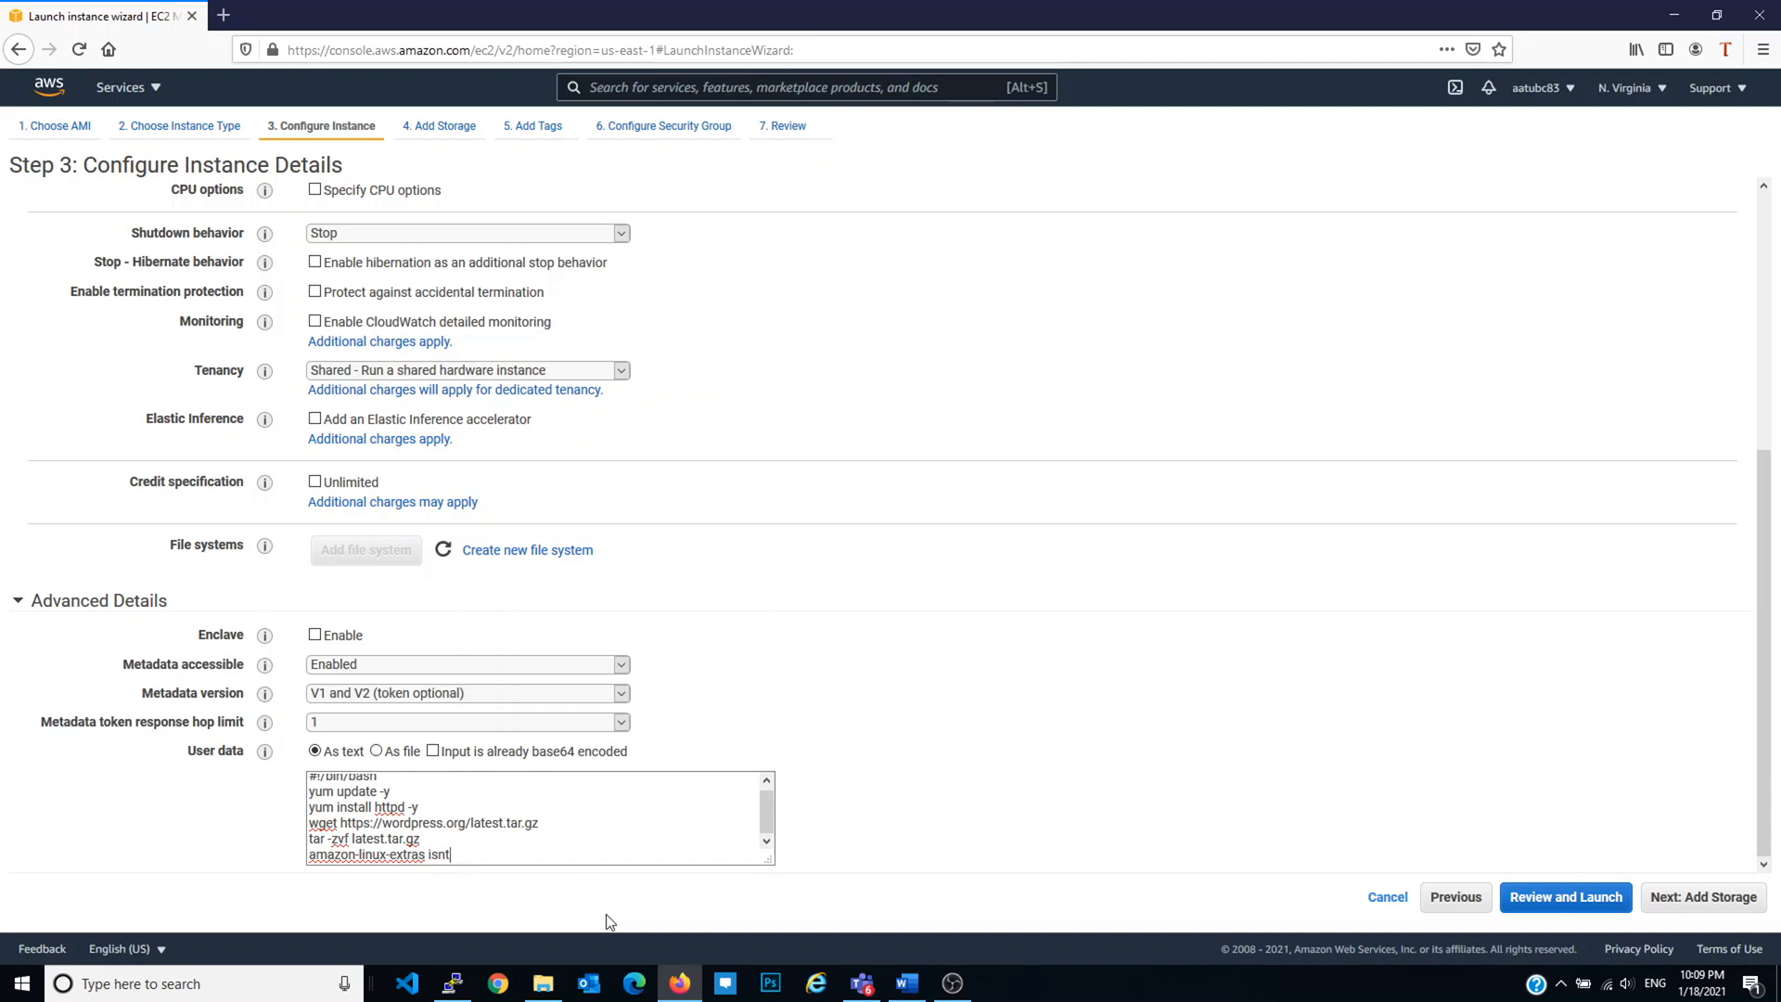
pyautogui.write('nstall php7.4 -y')
# Step: Keep the default 8 GiB gp2 root volume for storage
pyautogui.click(1706, 898)
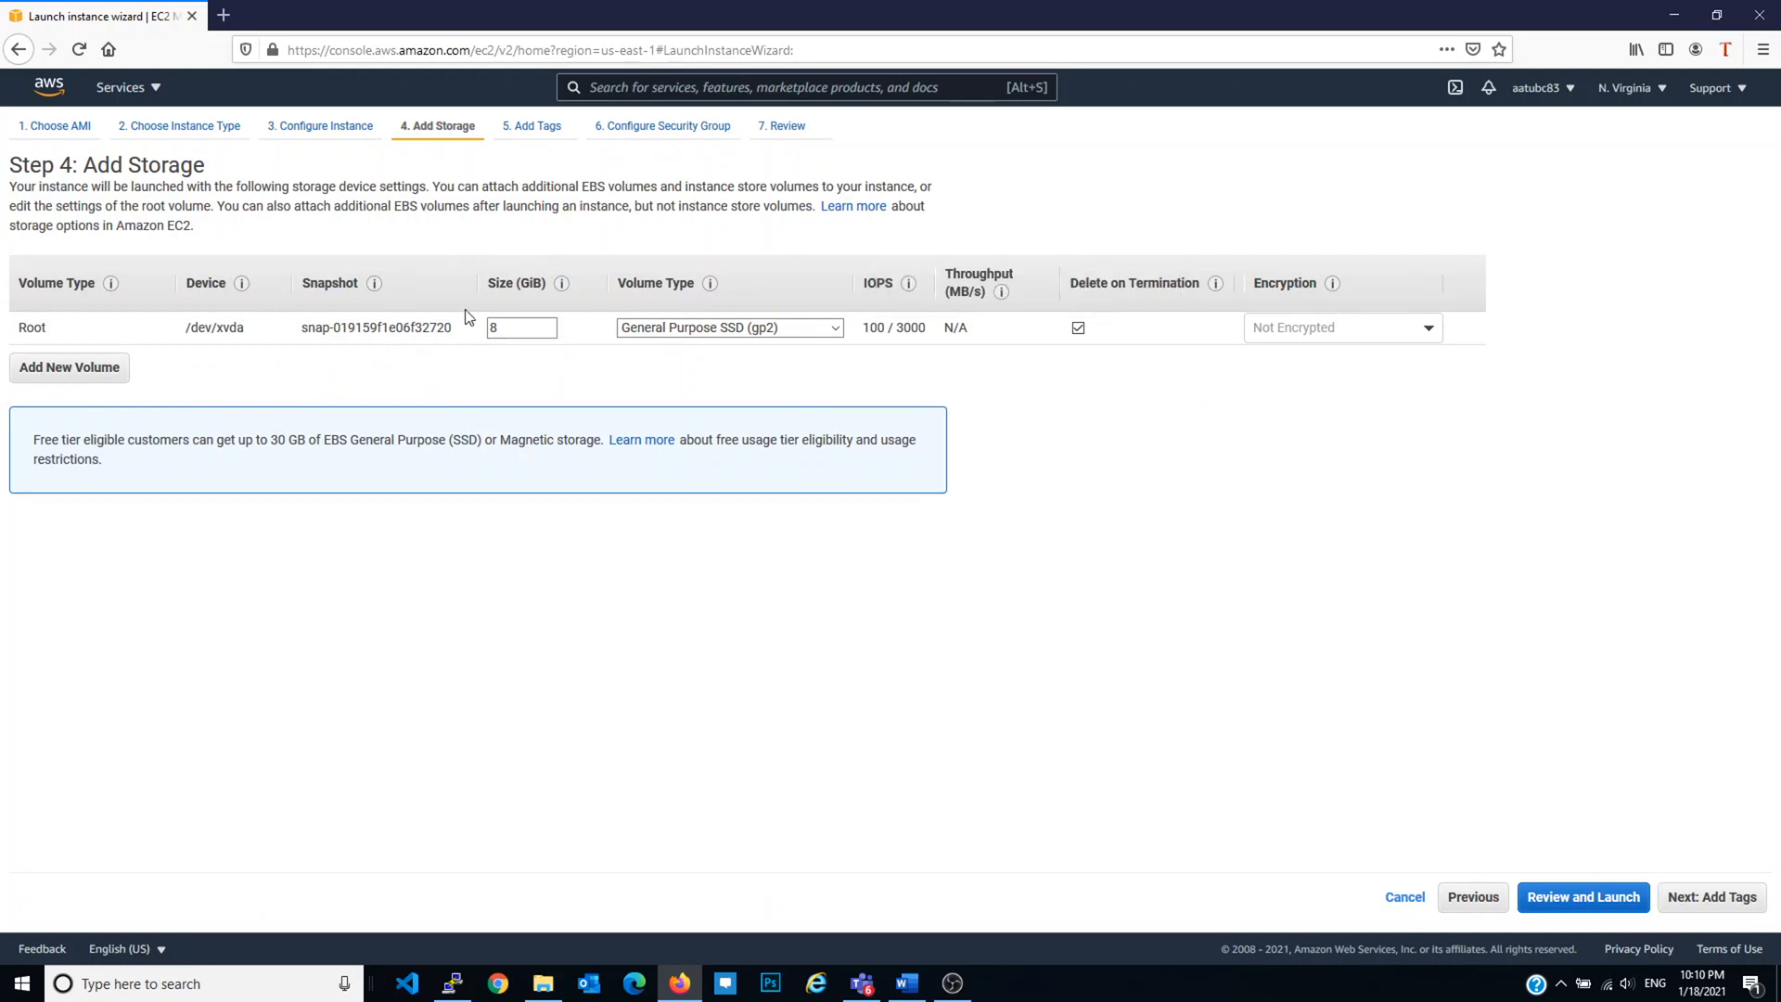
pyautogui.click(815, 331)
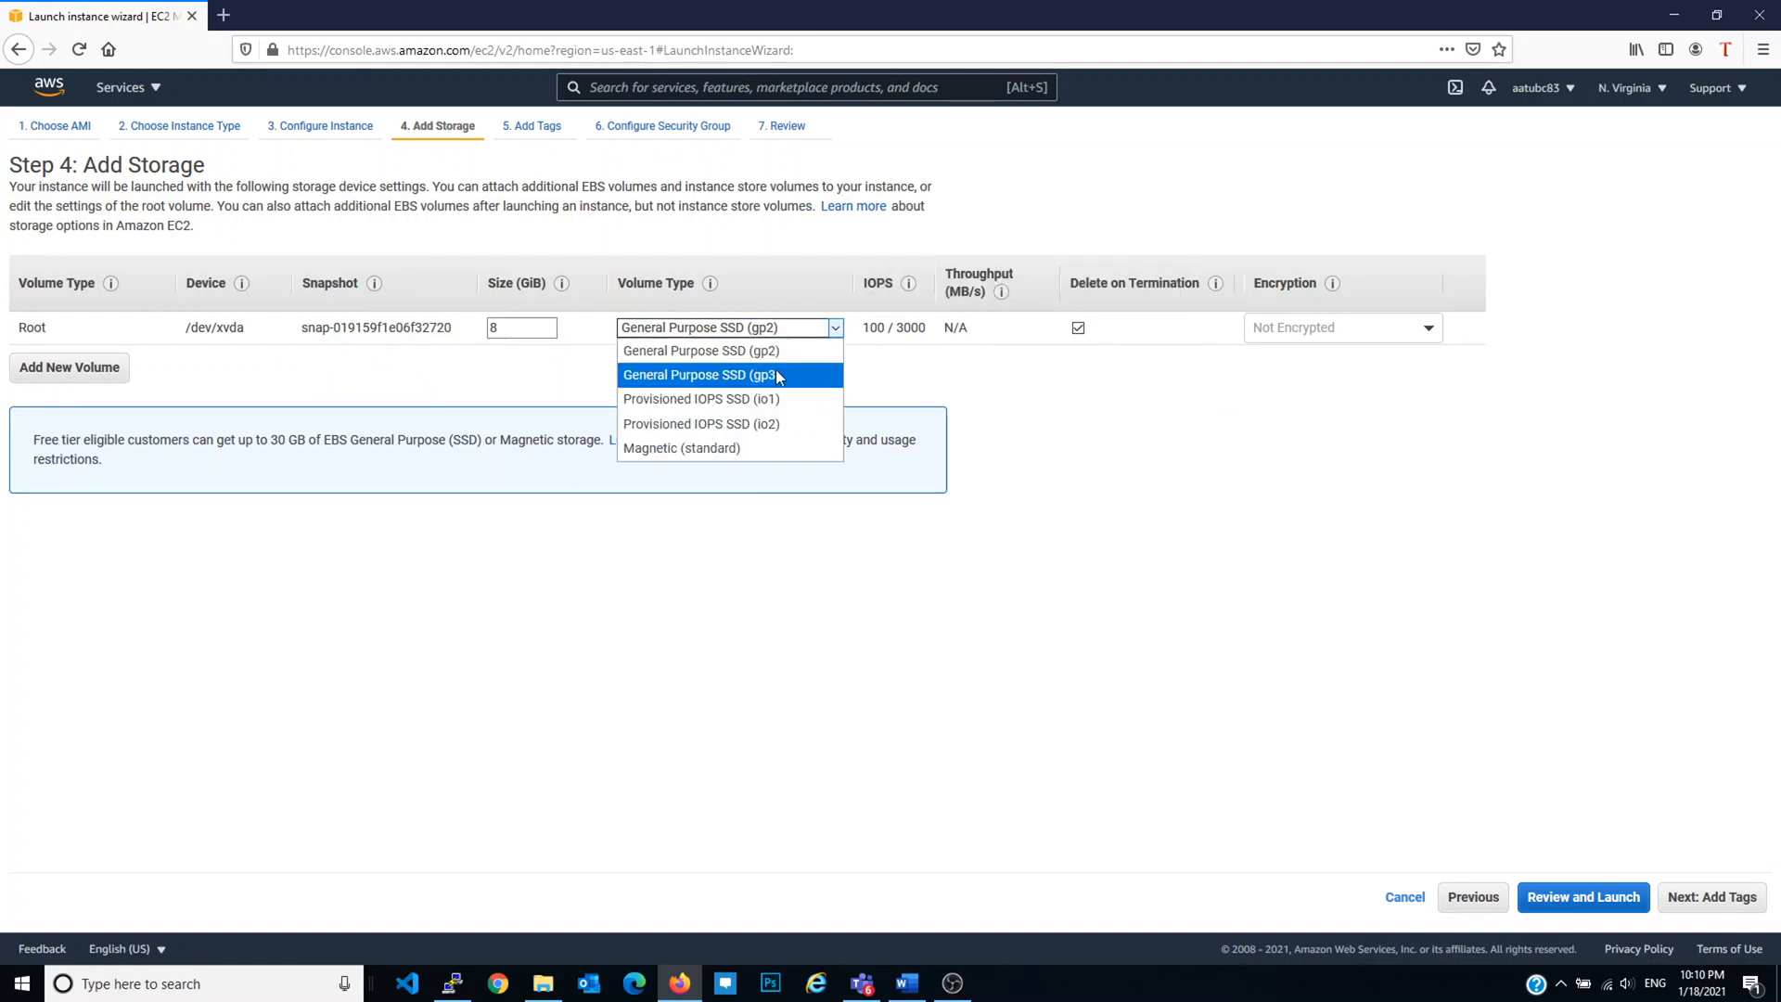
pyautogui.click(925, 390)
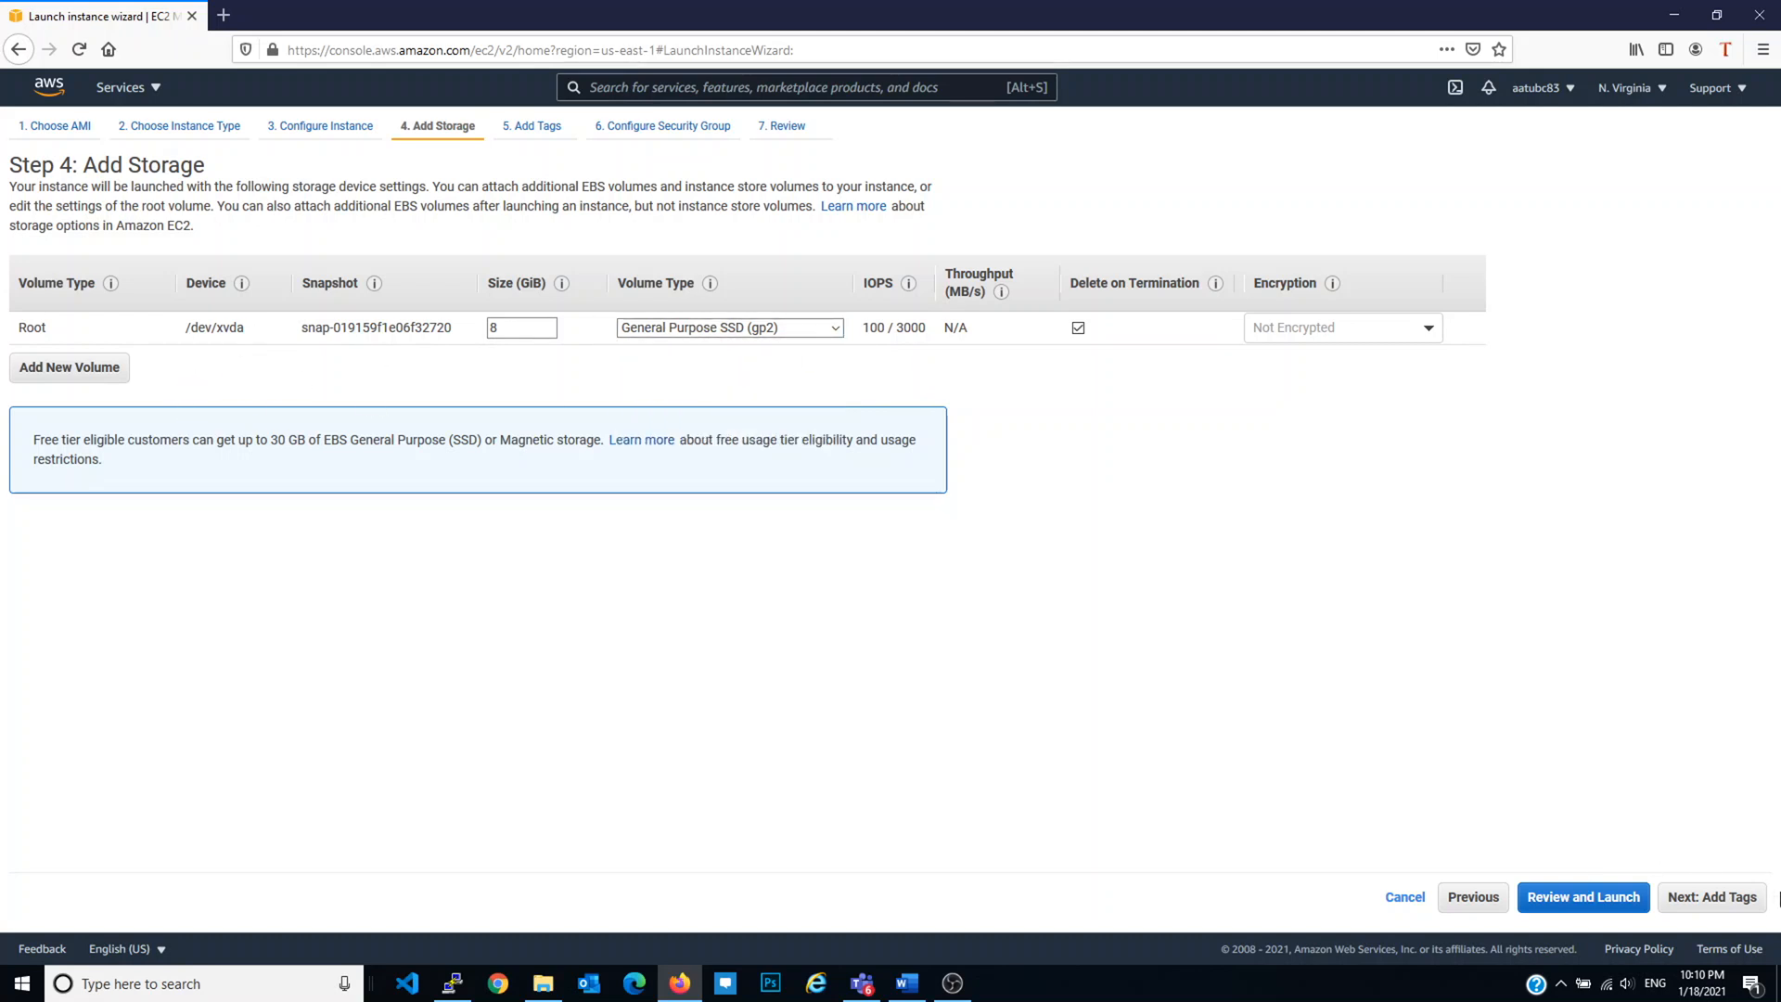
# Step: Add a tag with Key 'Name' and Value 'EC2 Wordpress'
pyautogui.click(1711, 897)
pyautogui.click(30, 417)
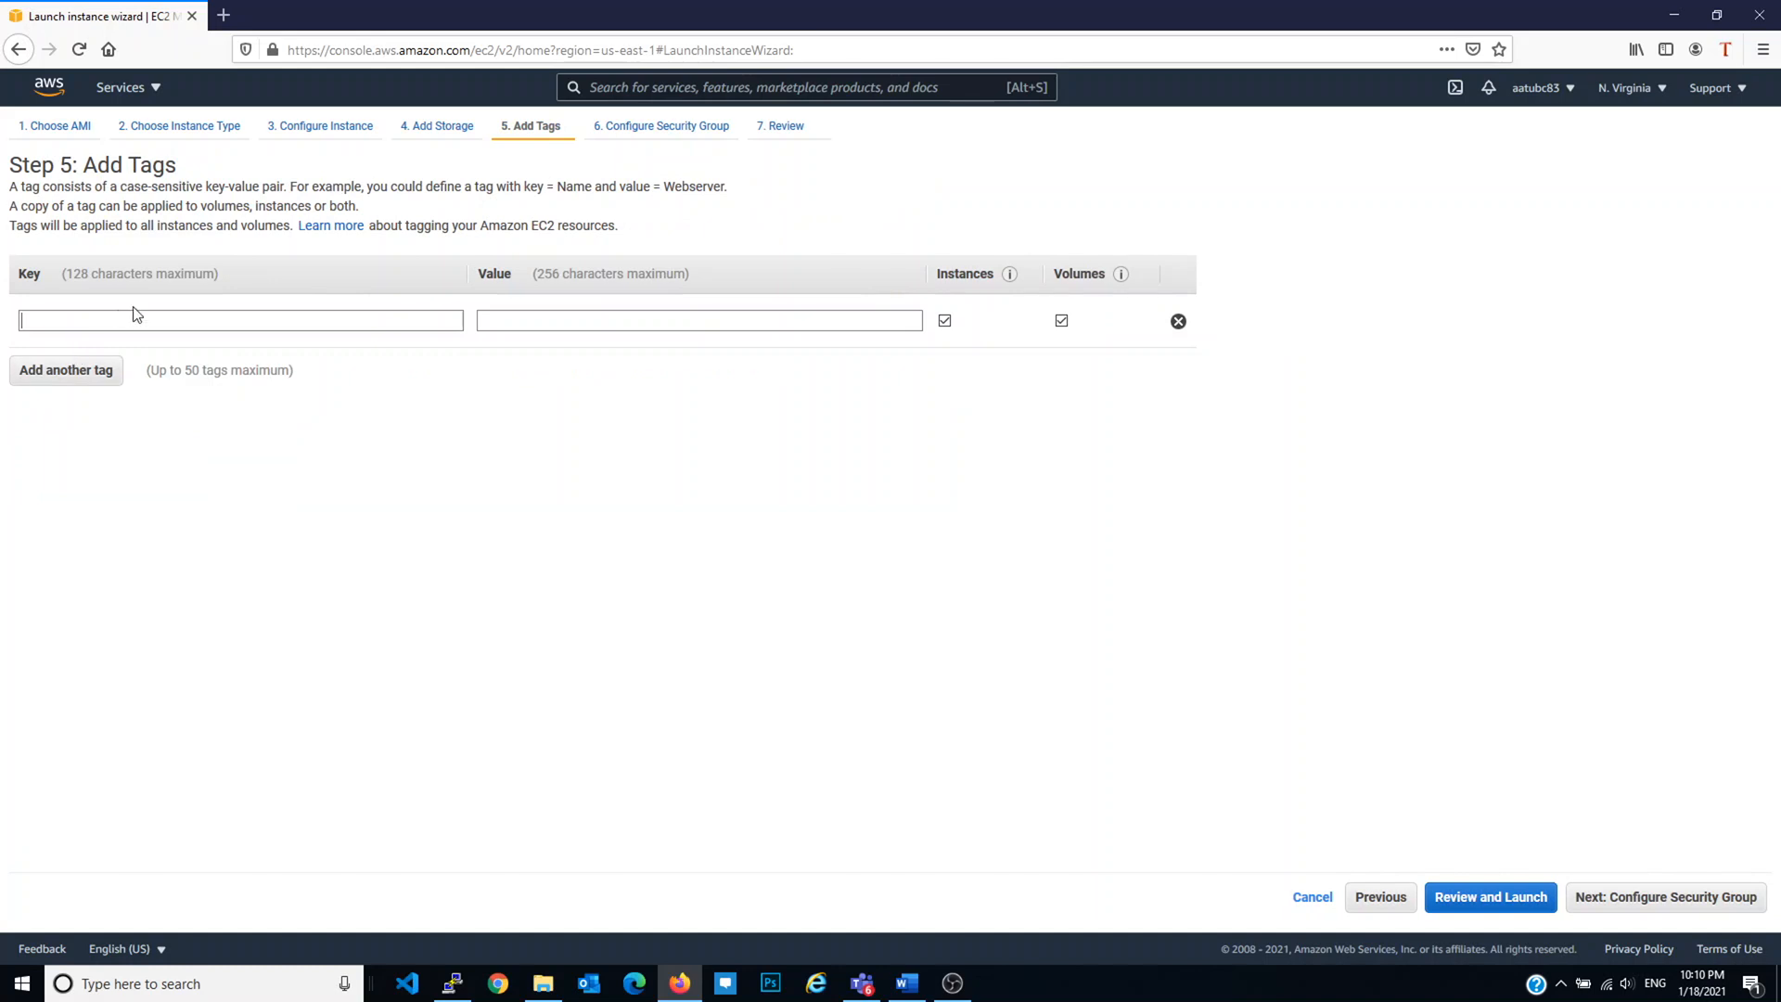
pyautogui.write('Name')
pyautogui.press('Tab')
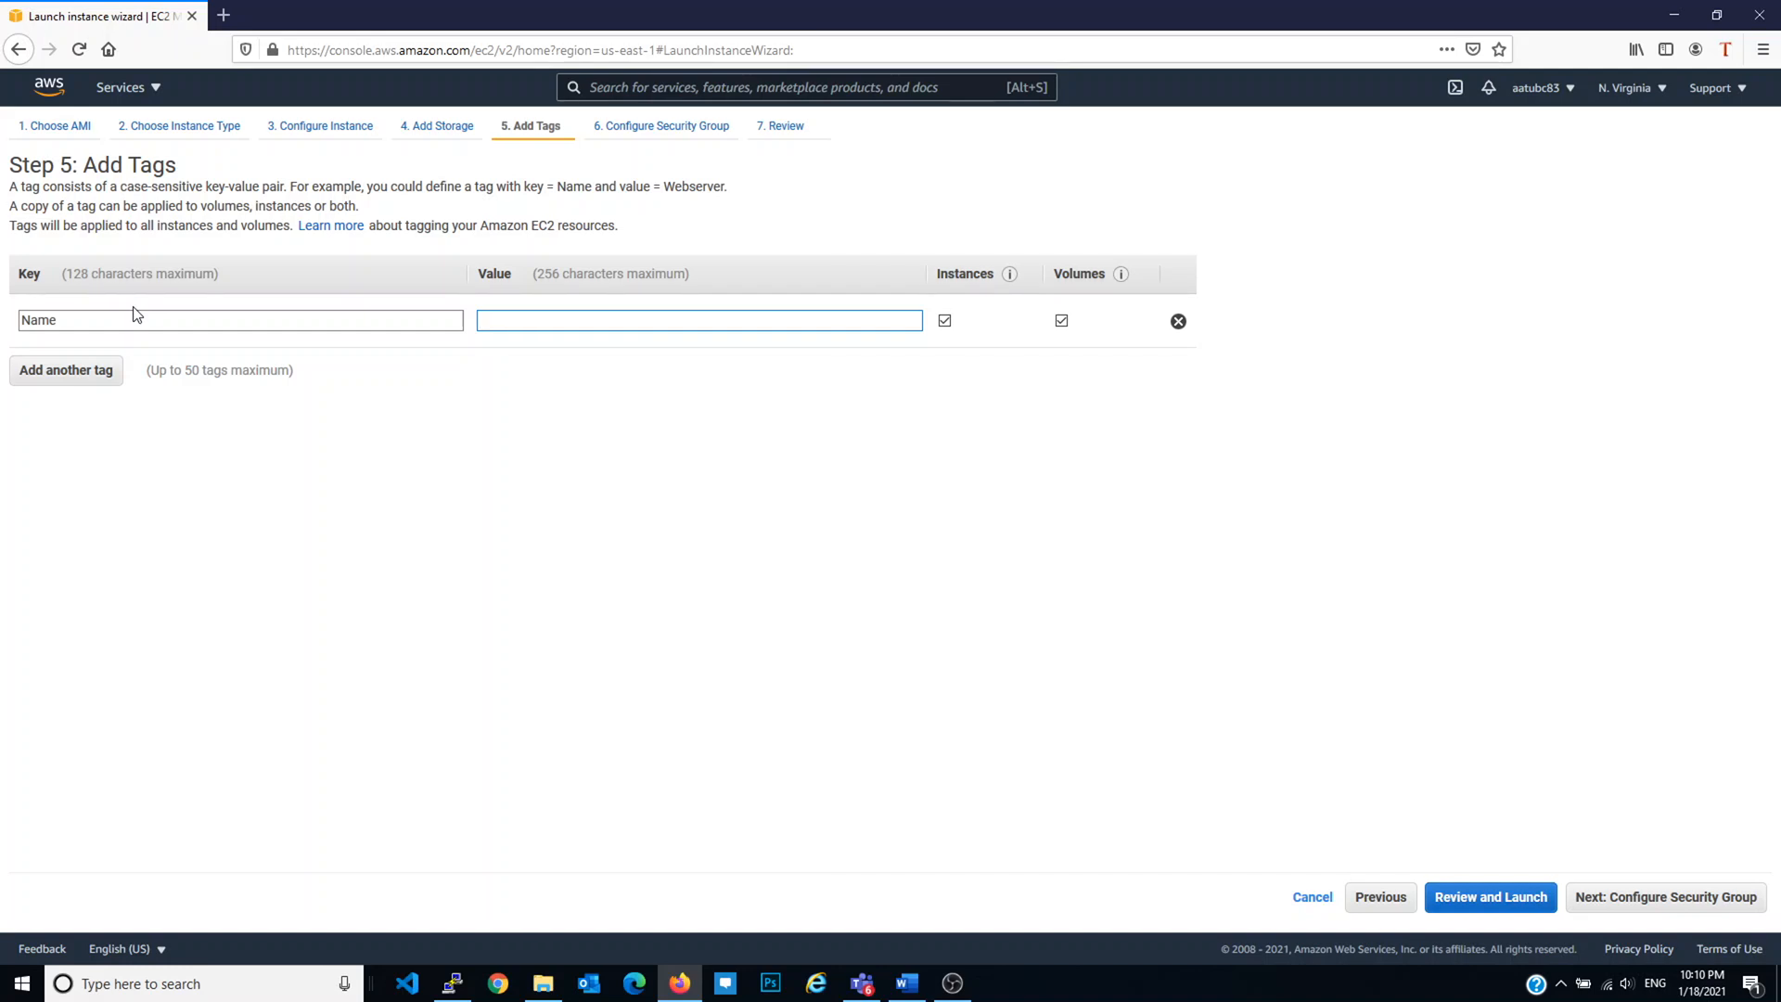
pyautogui.write('EC2 Wordpress')
# Step: Create a new security group named wordpress-SG with description wordpress-SG
pyautogui.click(1661, 898)
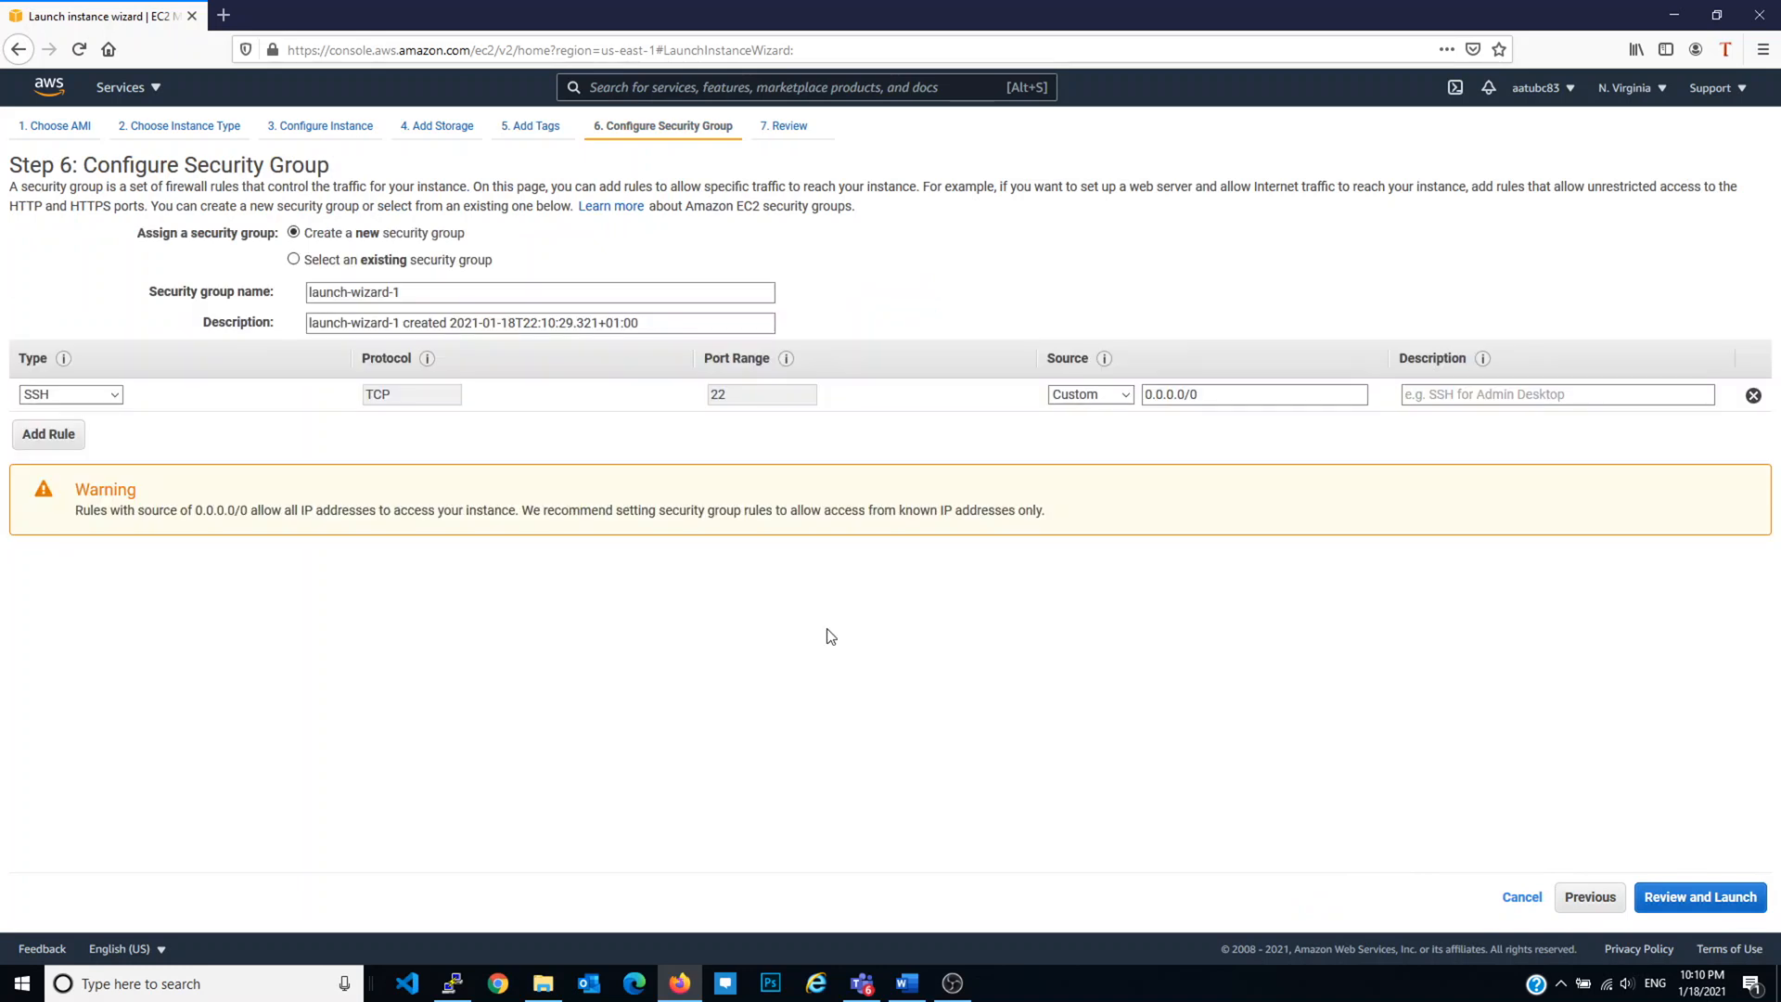
pyautogui.click(428, 265)
pyautogui.click(425, 234)
pyautogui.click(473, 295)
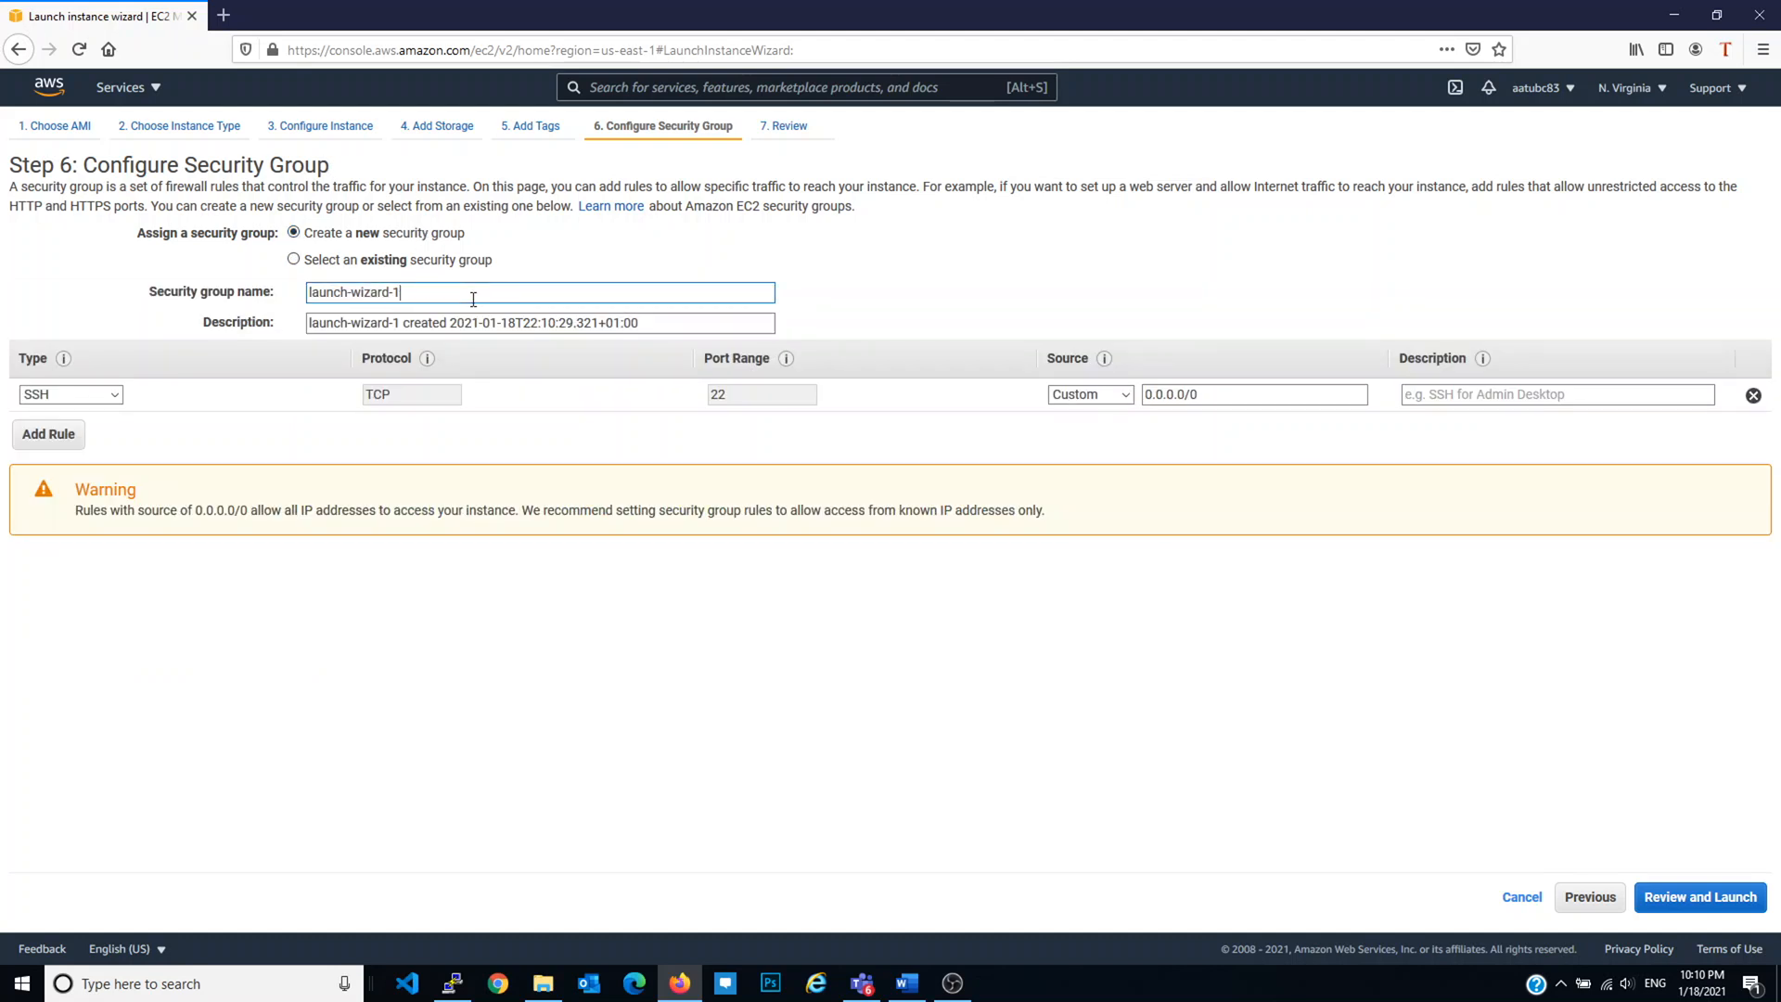
pyautogui.hotkey('ctrl', 'a')
pyautogui.write('wordpress-SG')
pyautogui.hotkey('ctrl', 'a')
pyautogui.press('Tab')
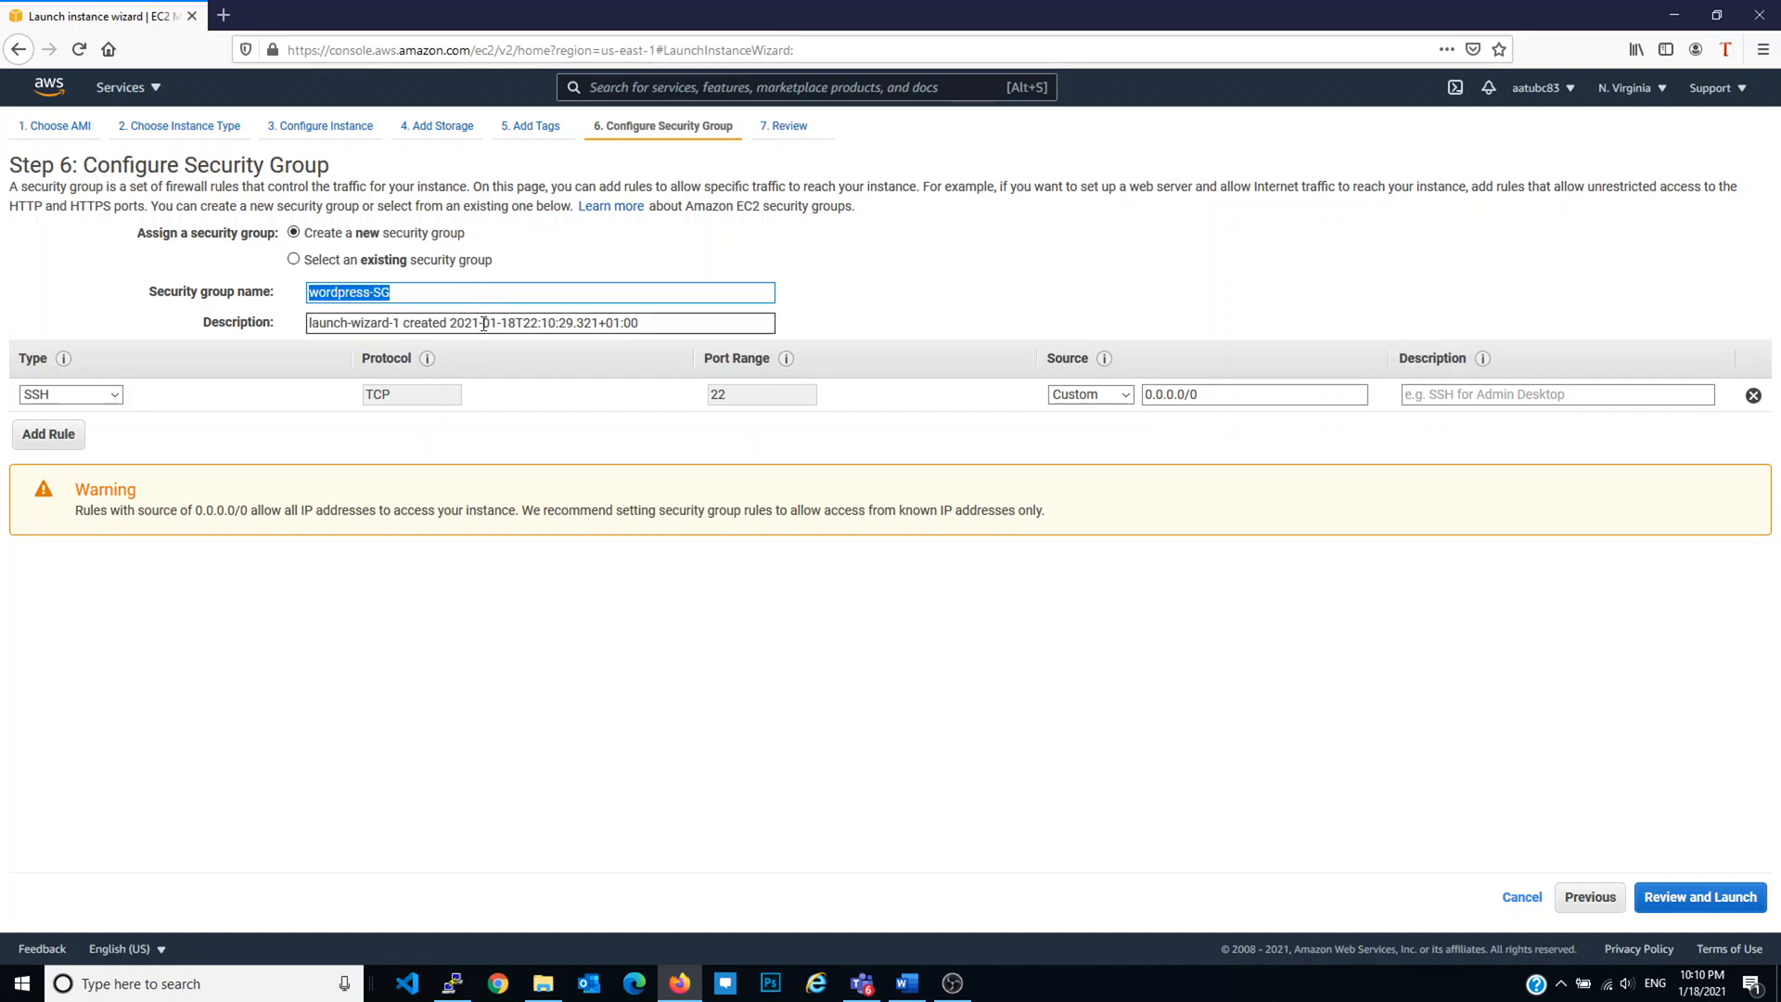
pyautogui.hotkey('ctrl', 'v')
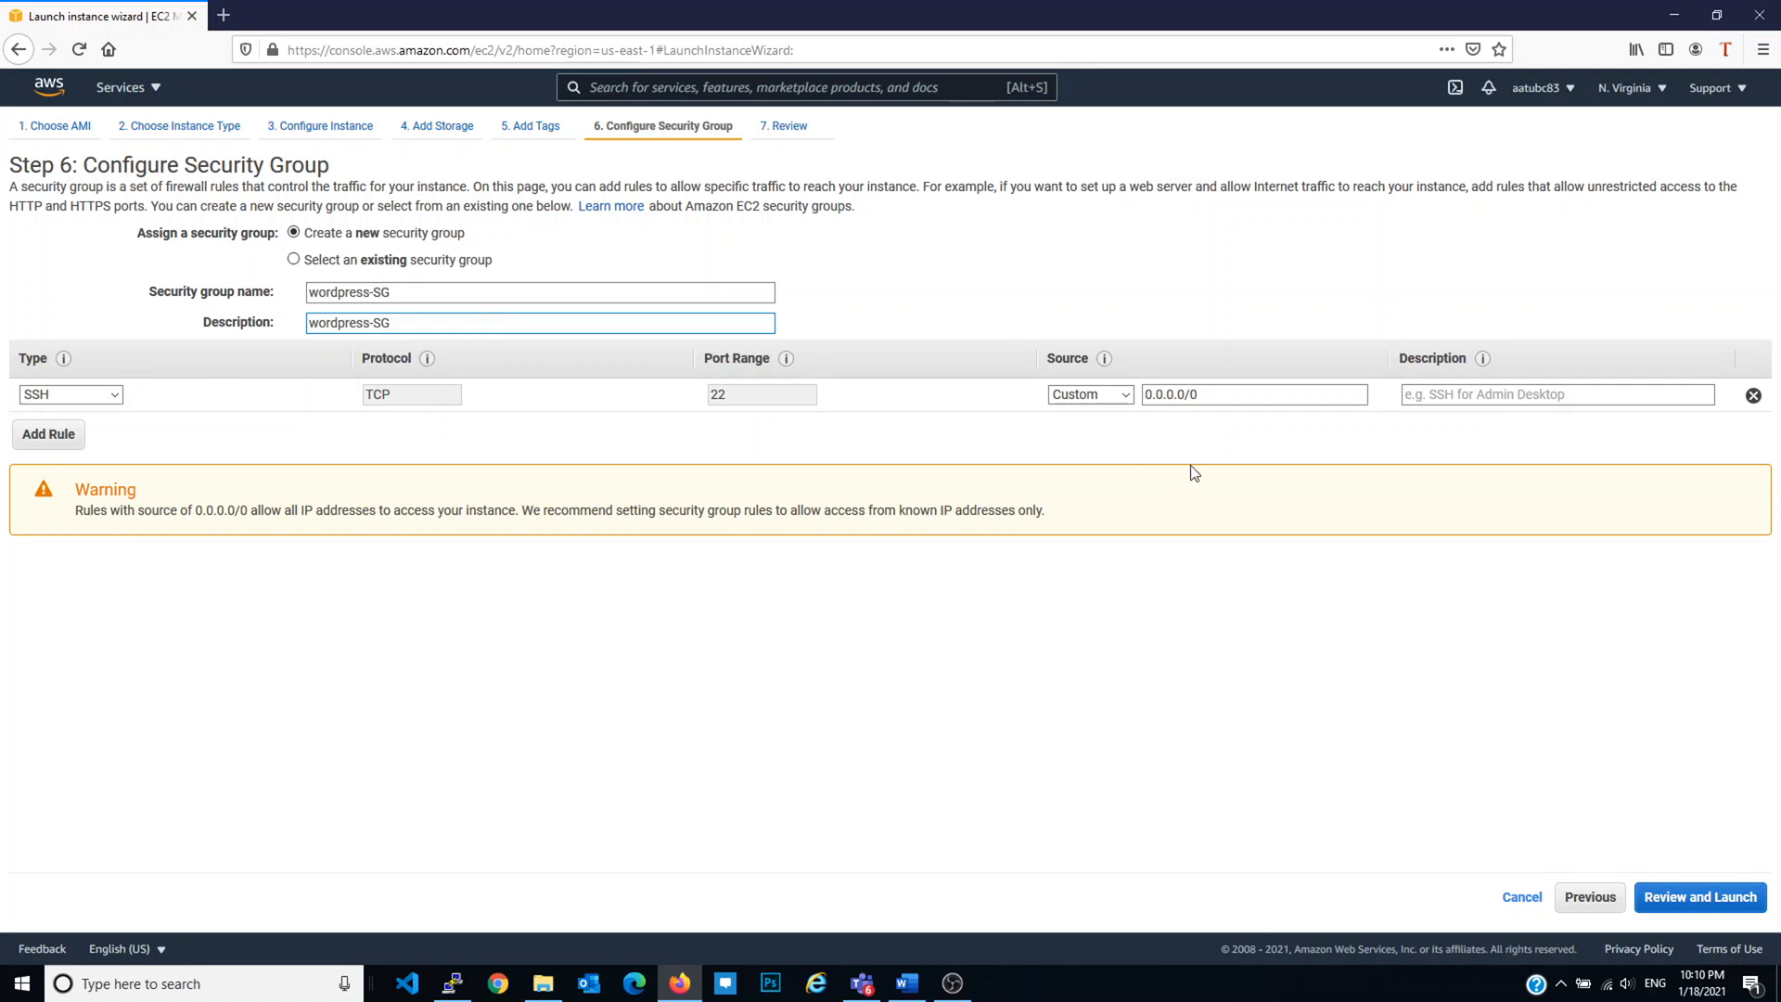
# Step: Set the SSH rule's source to Anywhere
pyautogui.click(1119, 399)
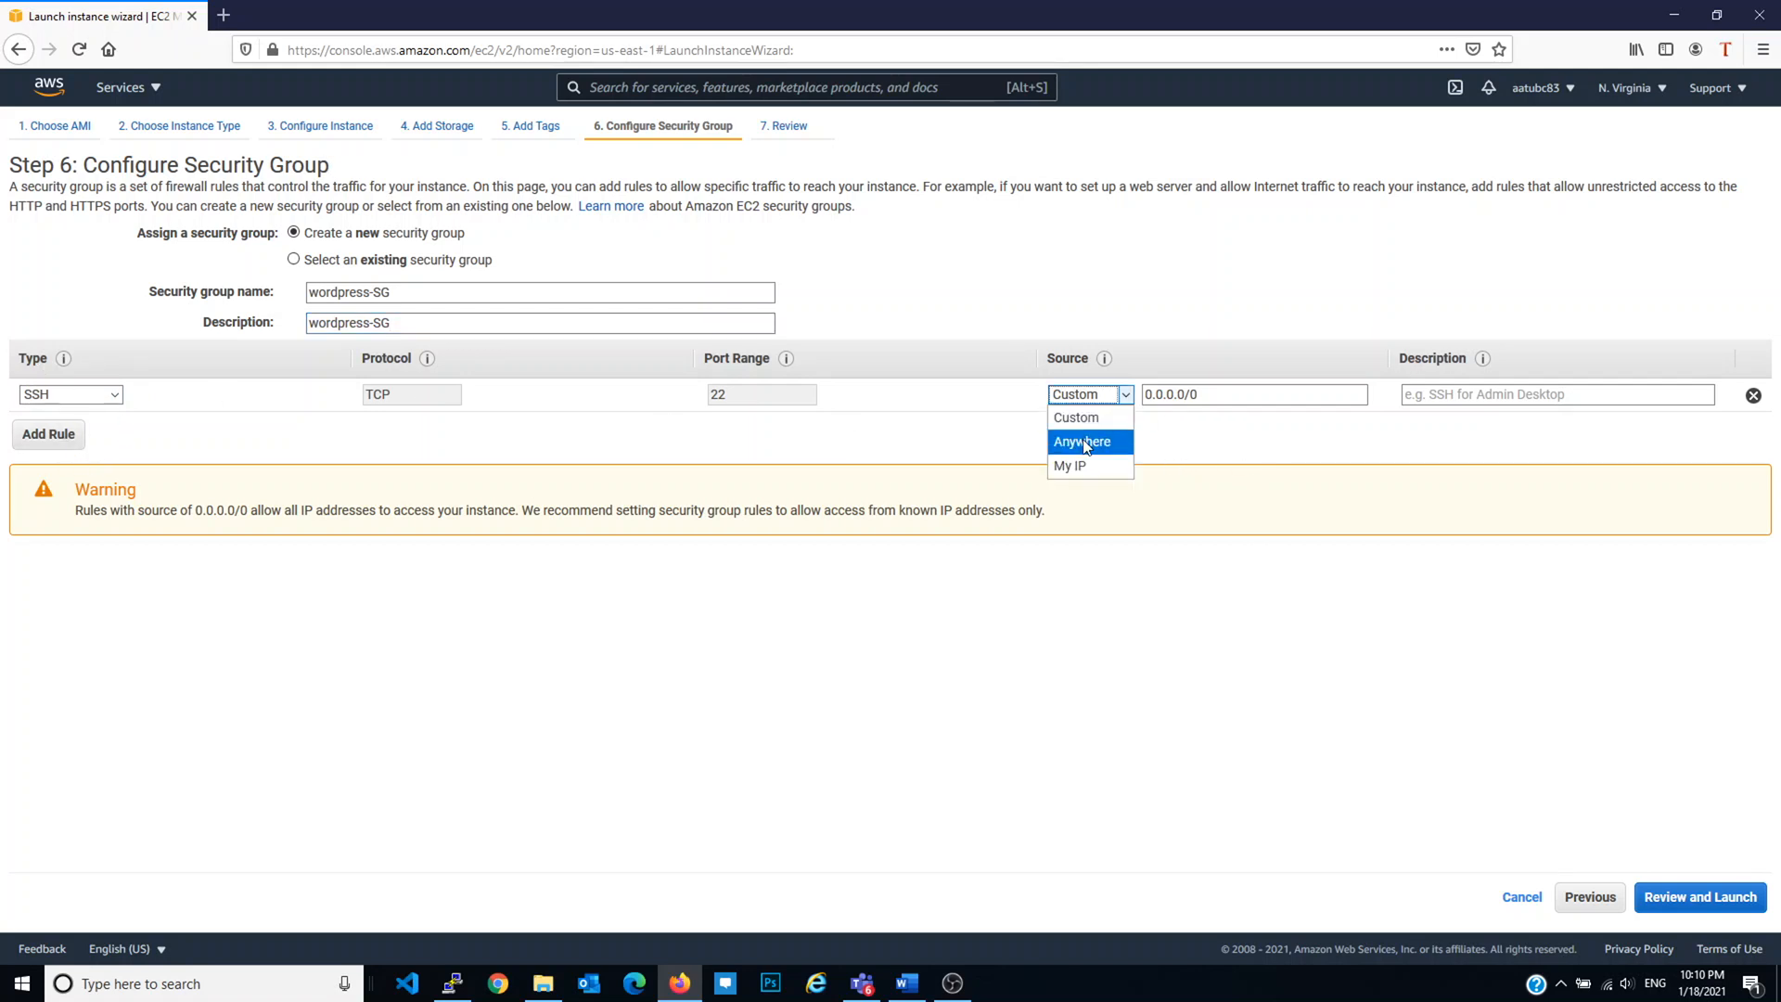
pyautogui.click(1085, 463)
pyautogui.click(1114, 401)
pyautogui.click(1082, 442)
pyautogui.click(1121, 394)
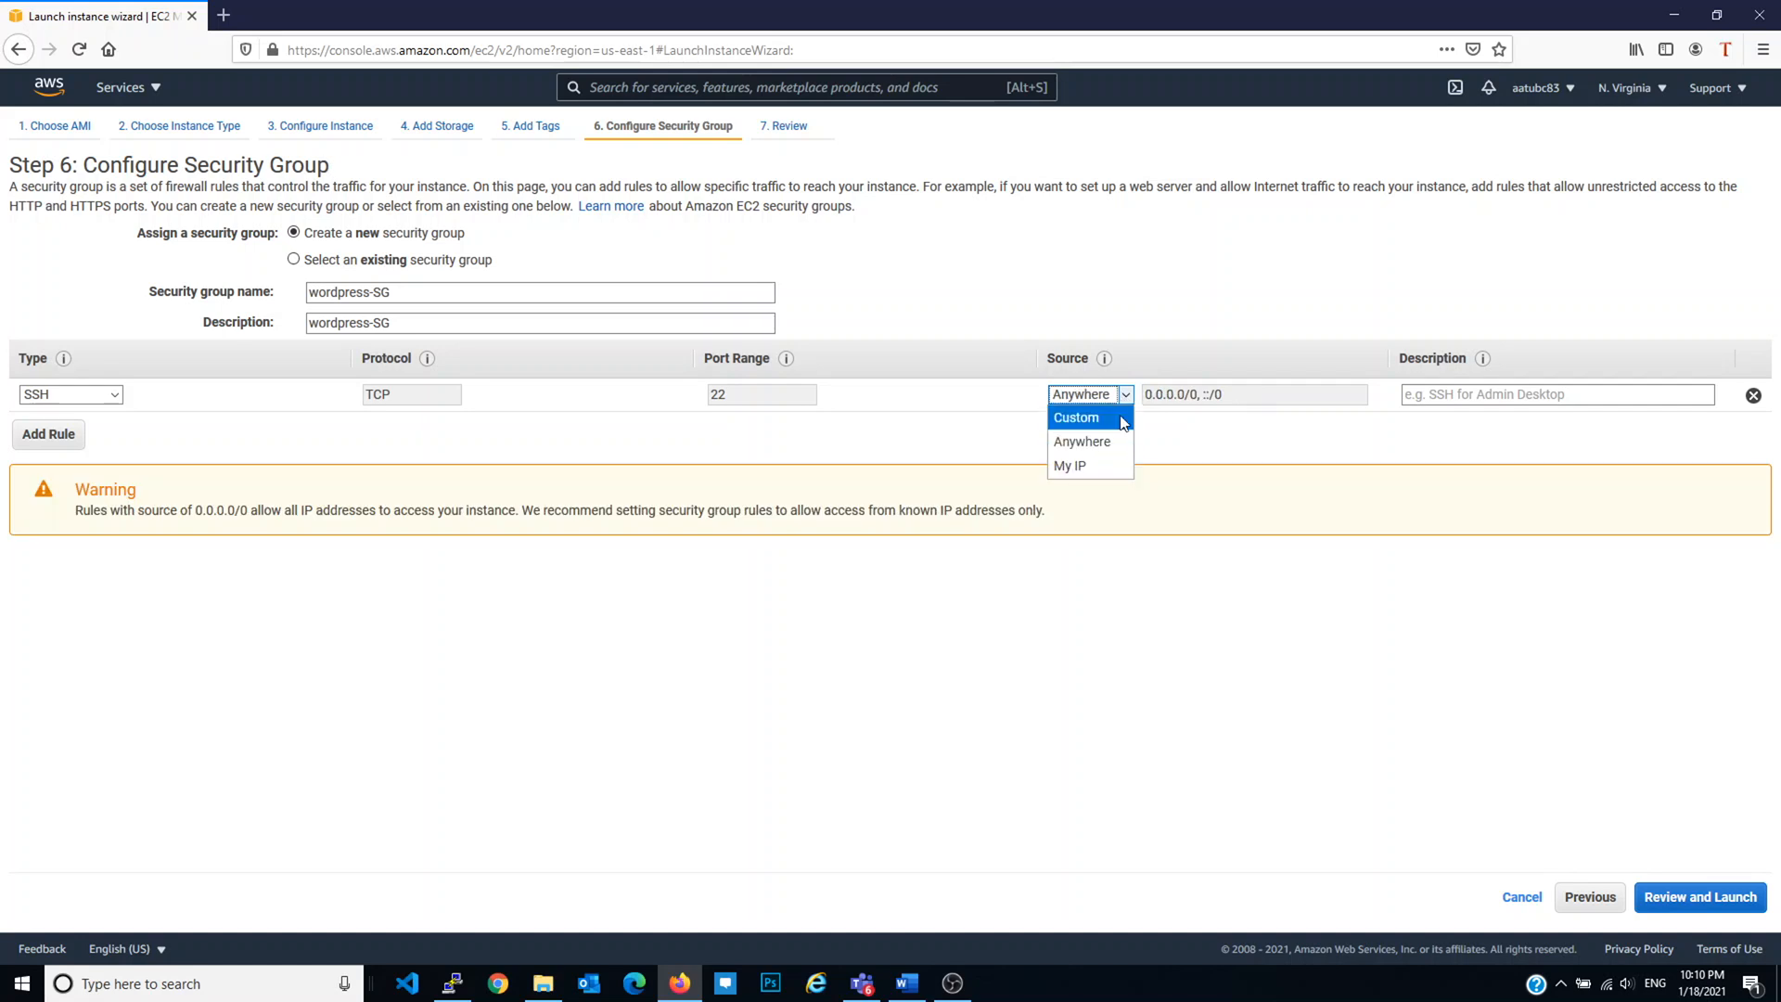
pyautogui.click(1103, 418)
pyautogui.click(1123, 397)
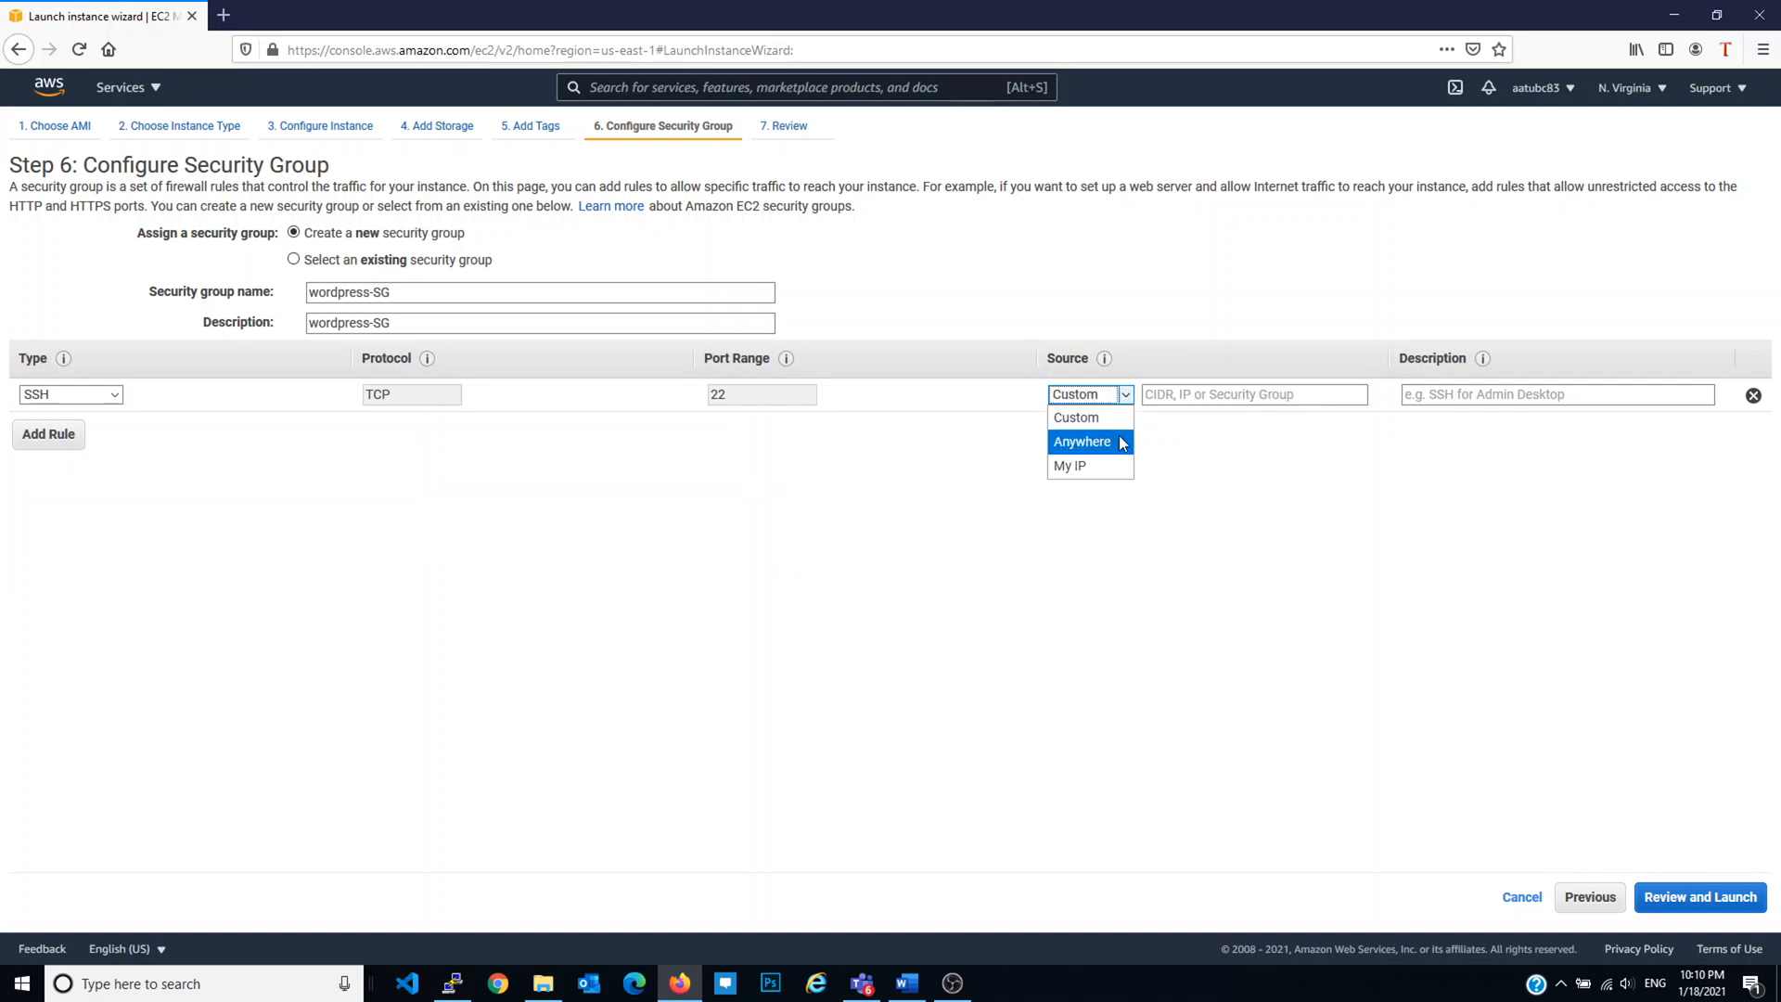
pyautogui.click(1121, 442)
# Step: Add inbound rules allowing HTTPS and HTTP
pyautogui.click(57, 434)
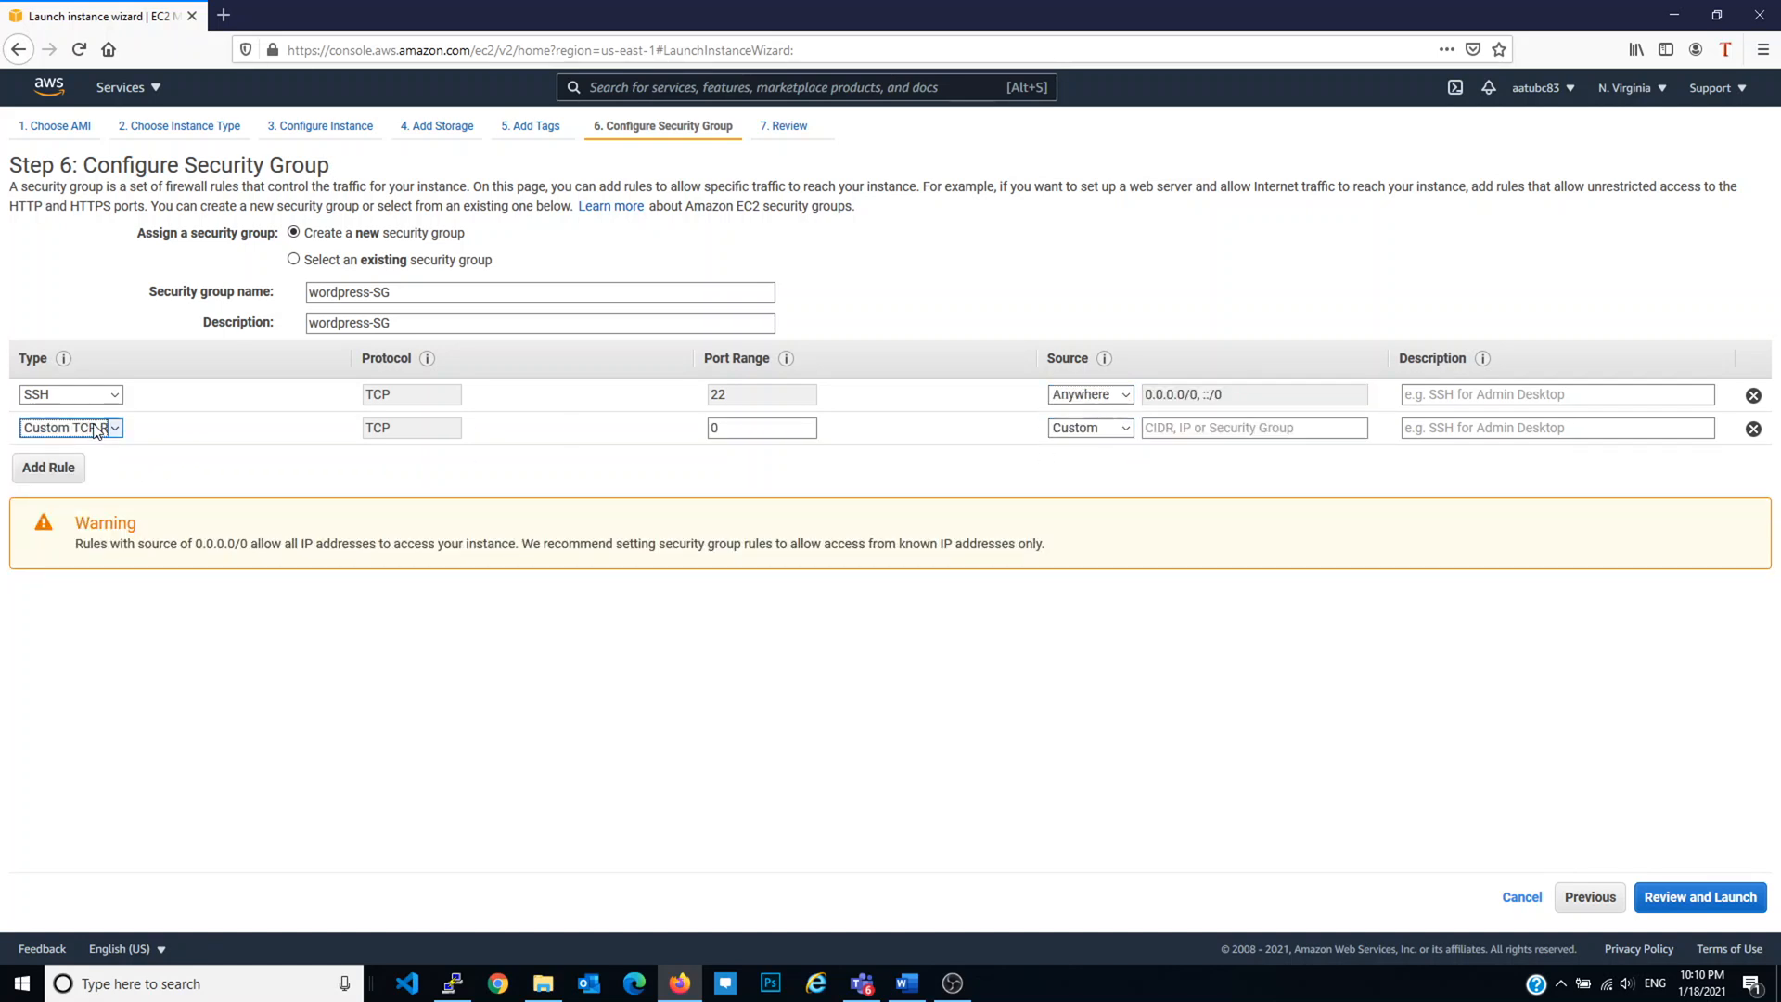
pyautogui.click(97, 430)
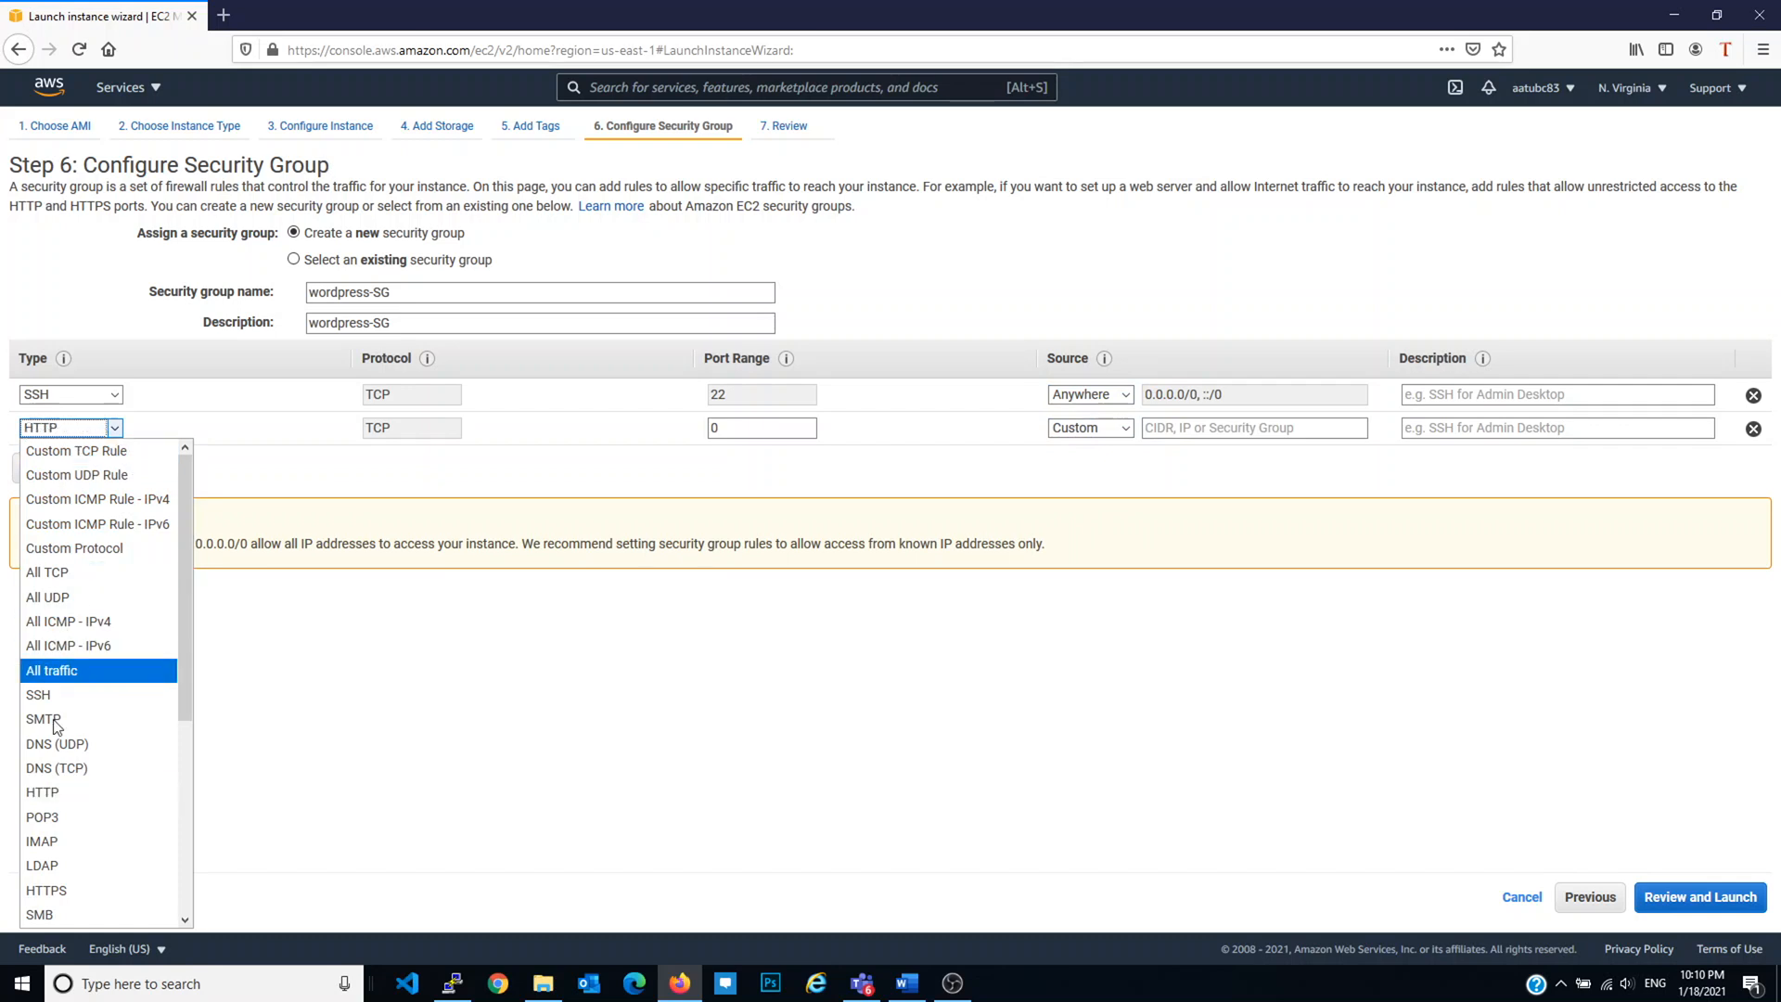
pyautogui.click(88, 792)
pyautogui.click(51, 467)
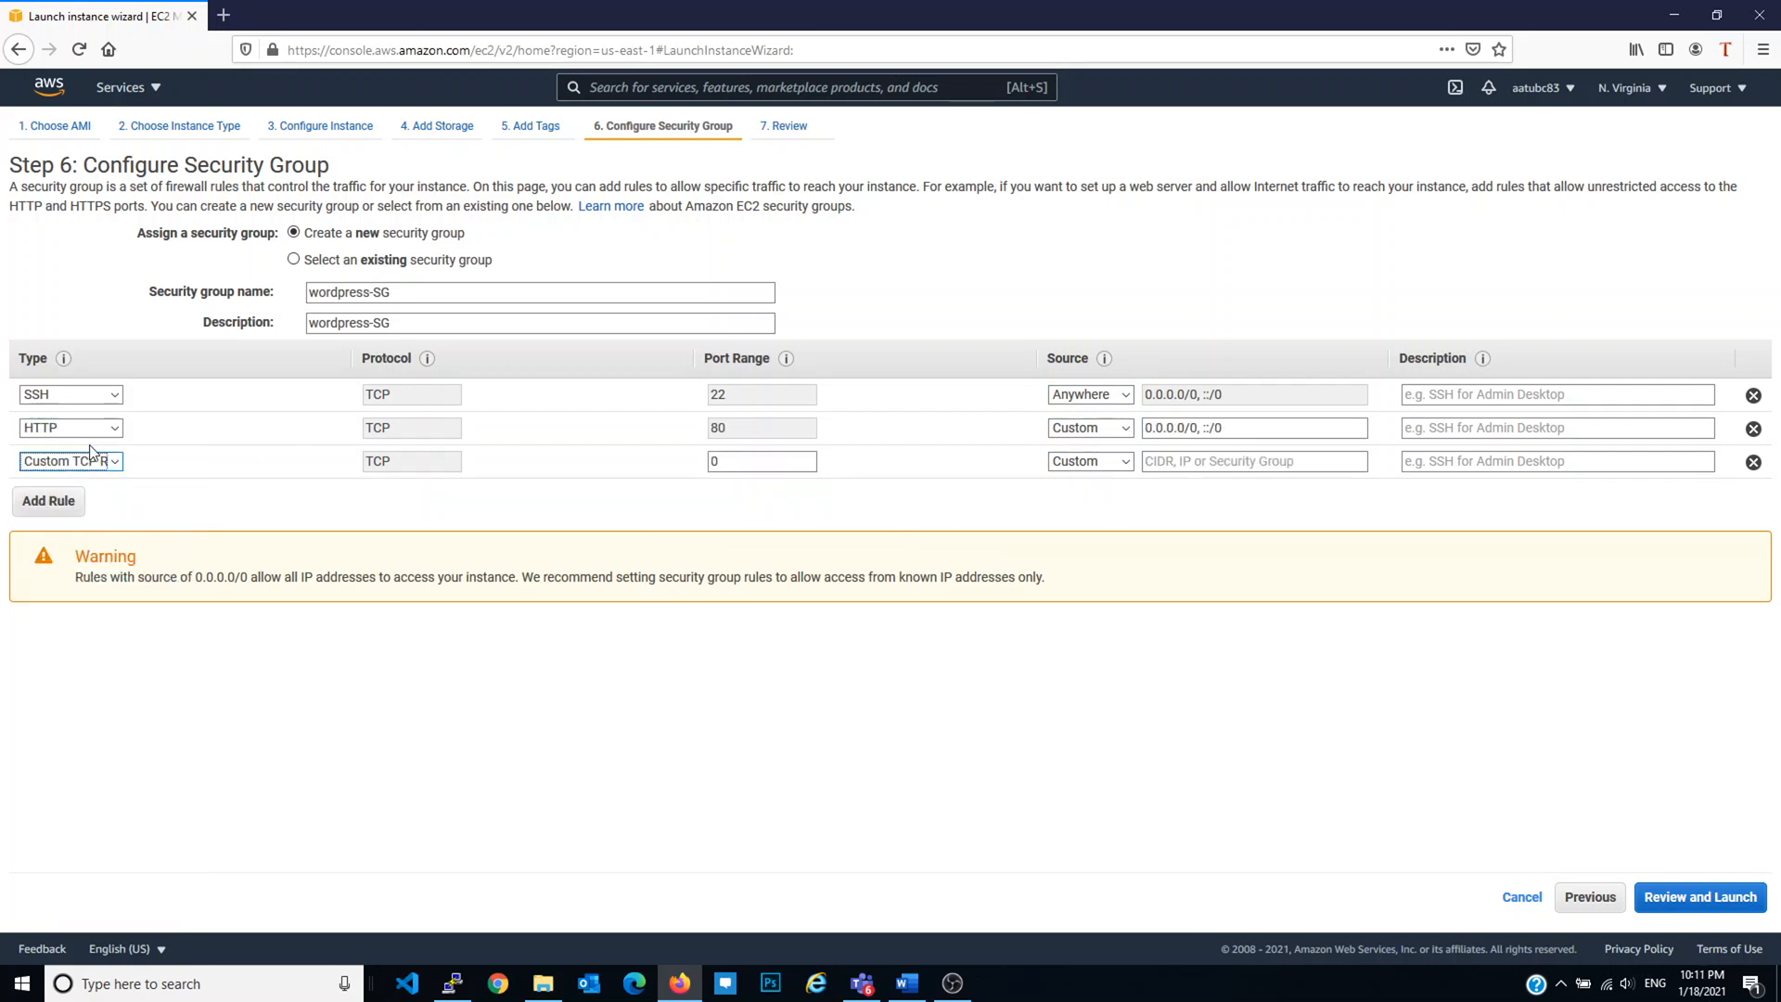
pyautogui.click(93, 461)
pyautogui.press('h')
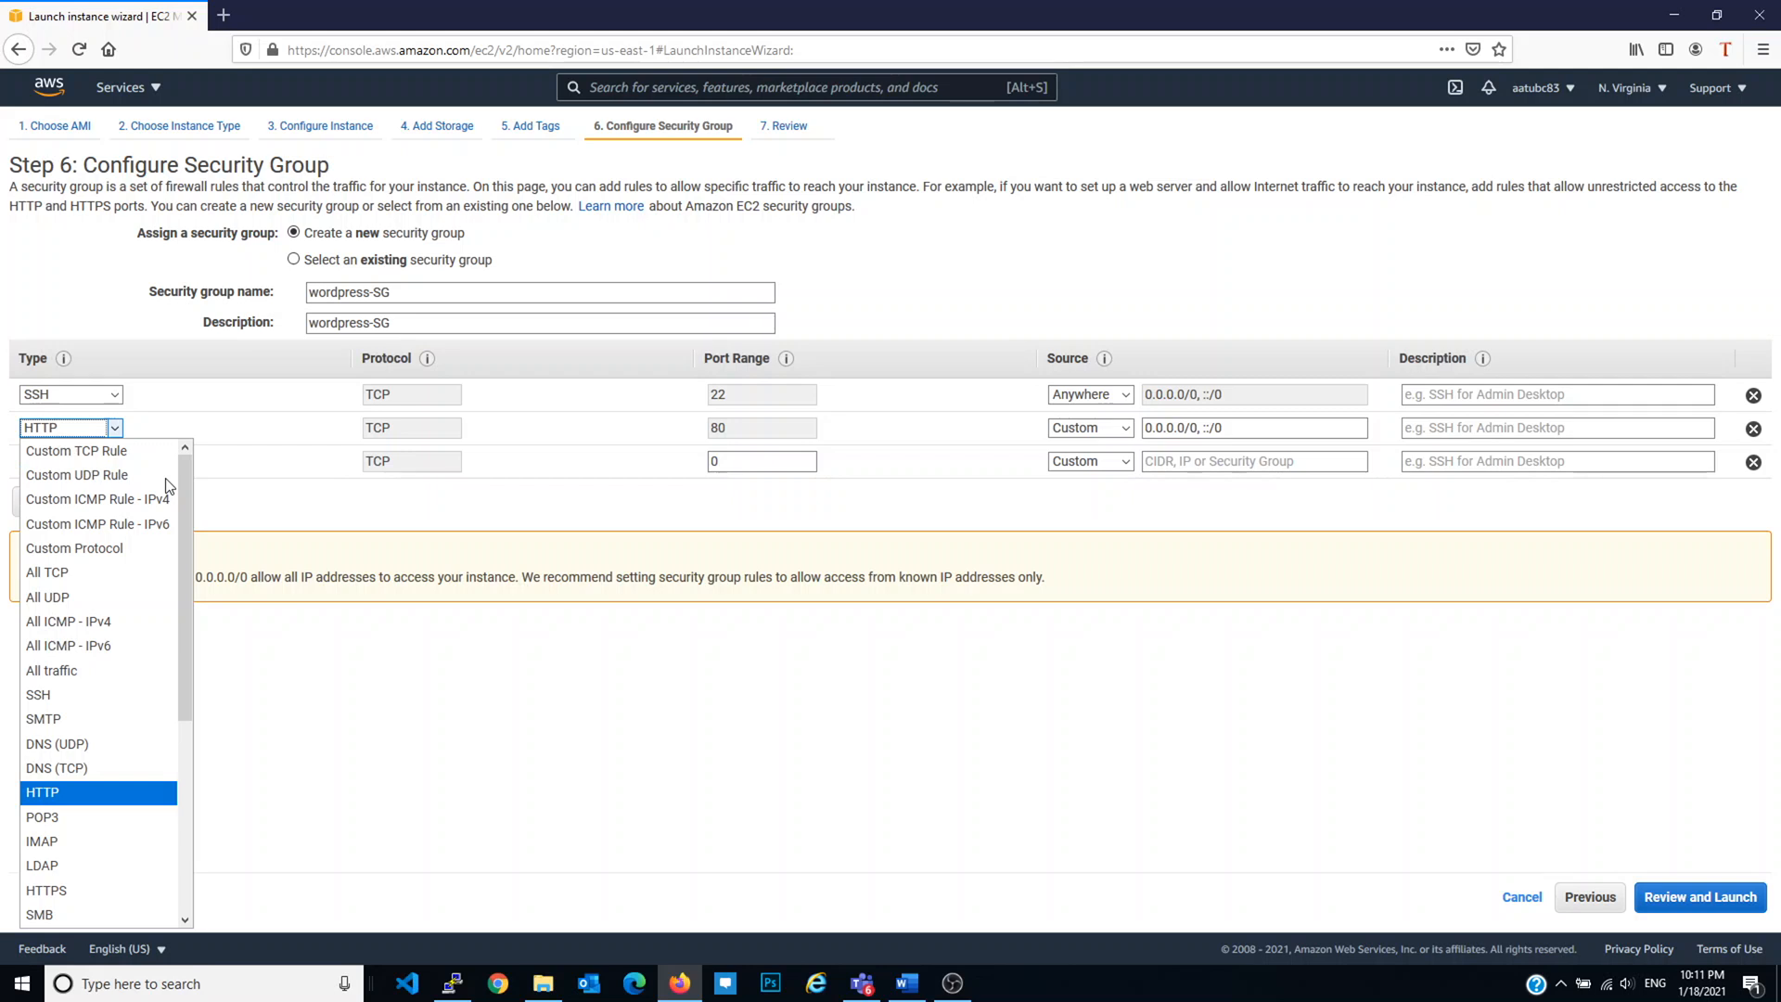
pyautogui.click(70, 892)
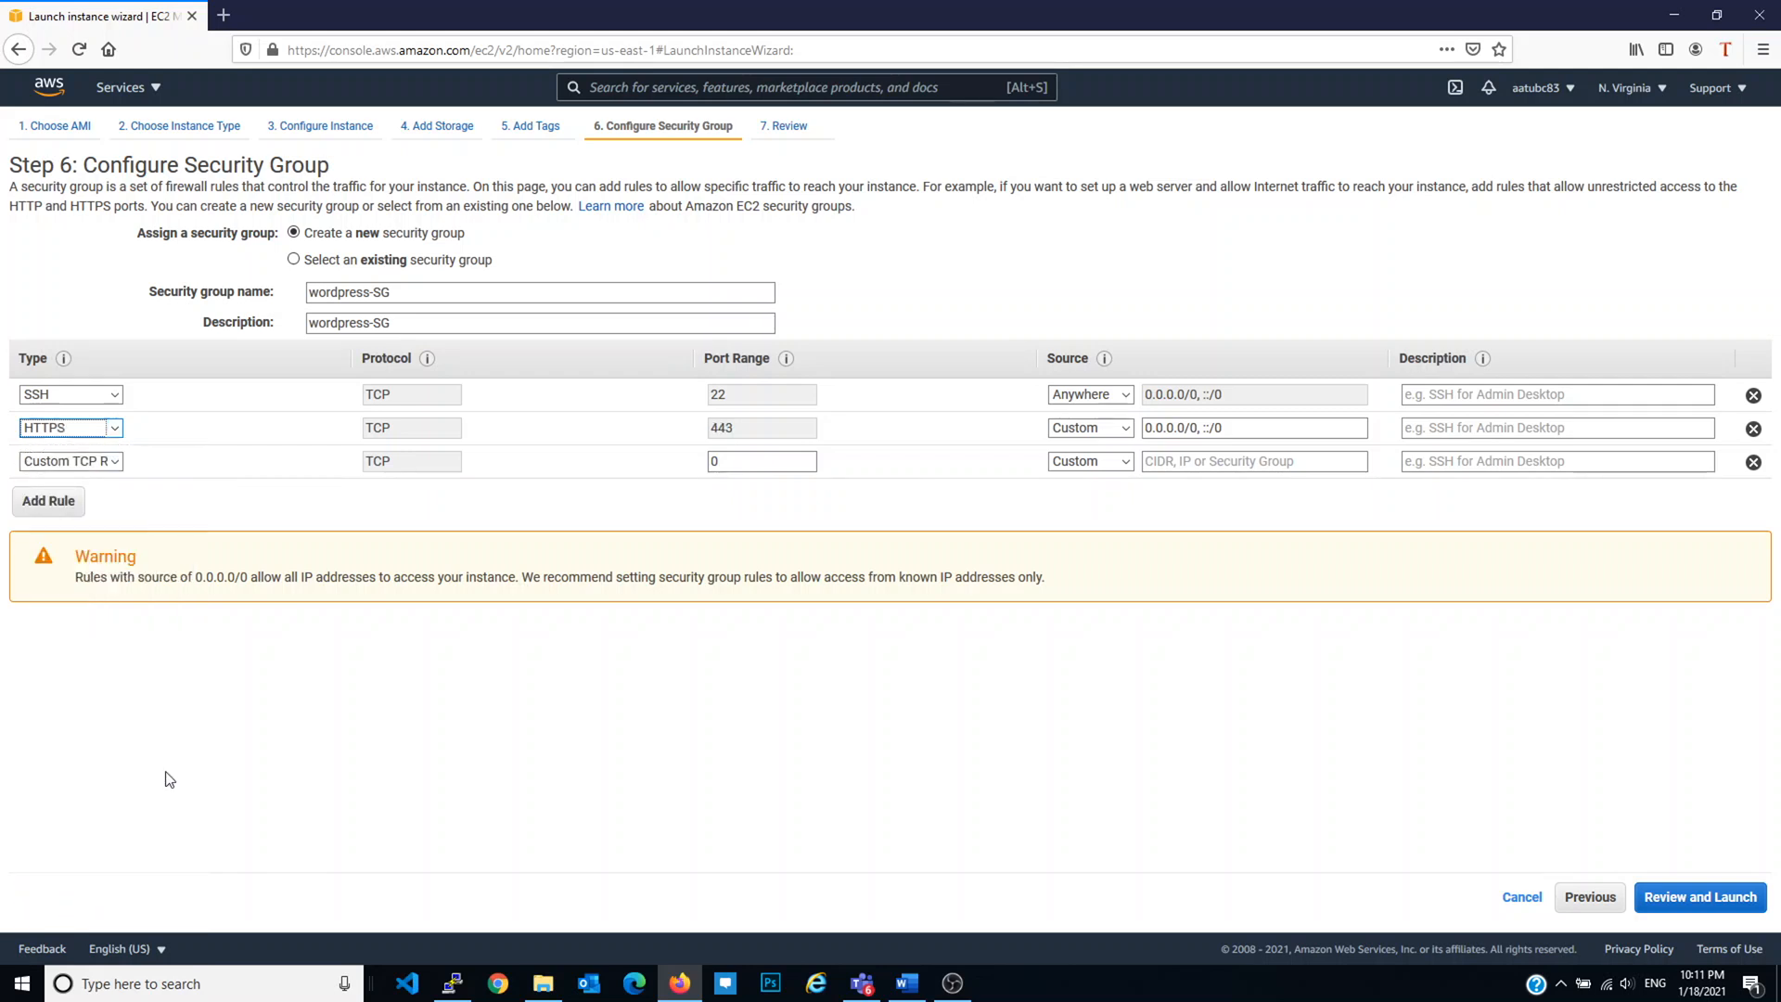
pyautogui.click(206, 525)
pyautogui.click(70, 461)
pyautogui.click(102, 846)
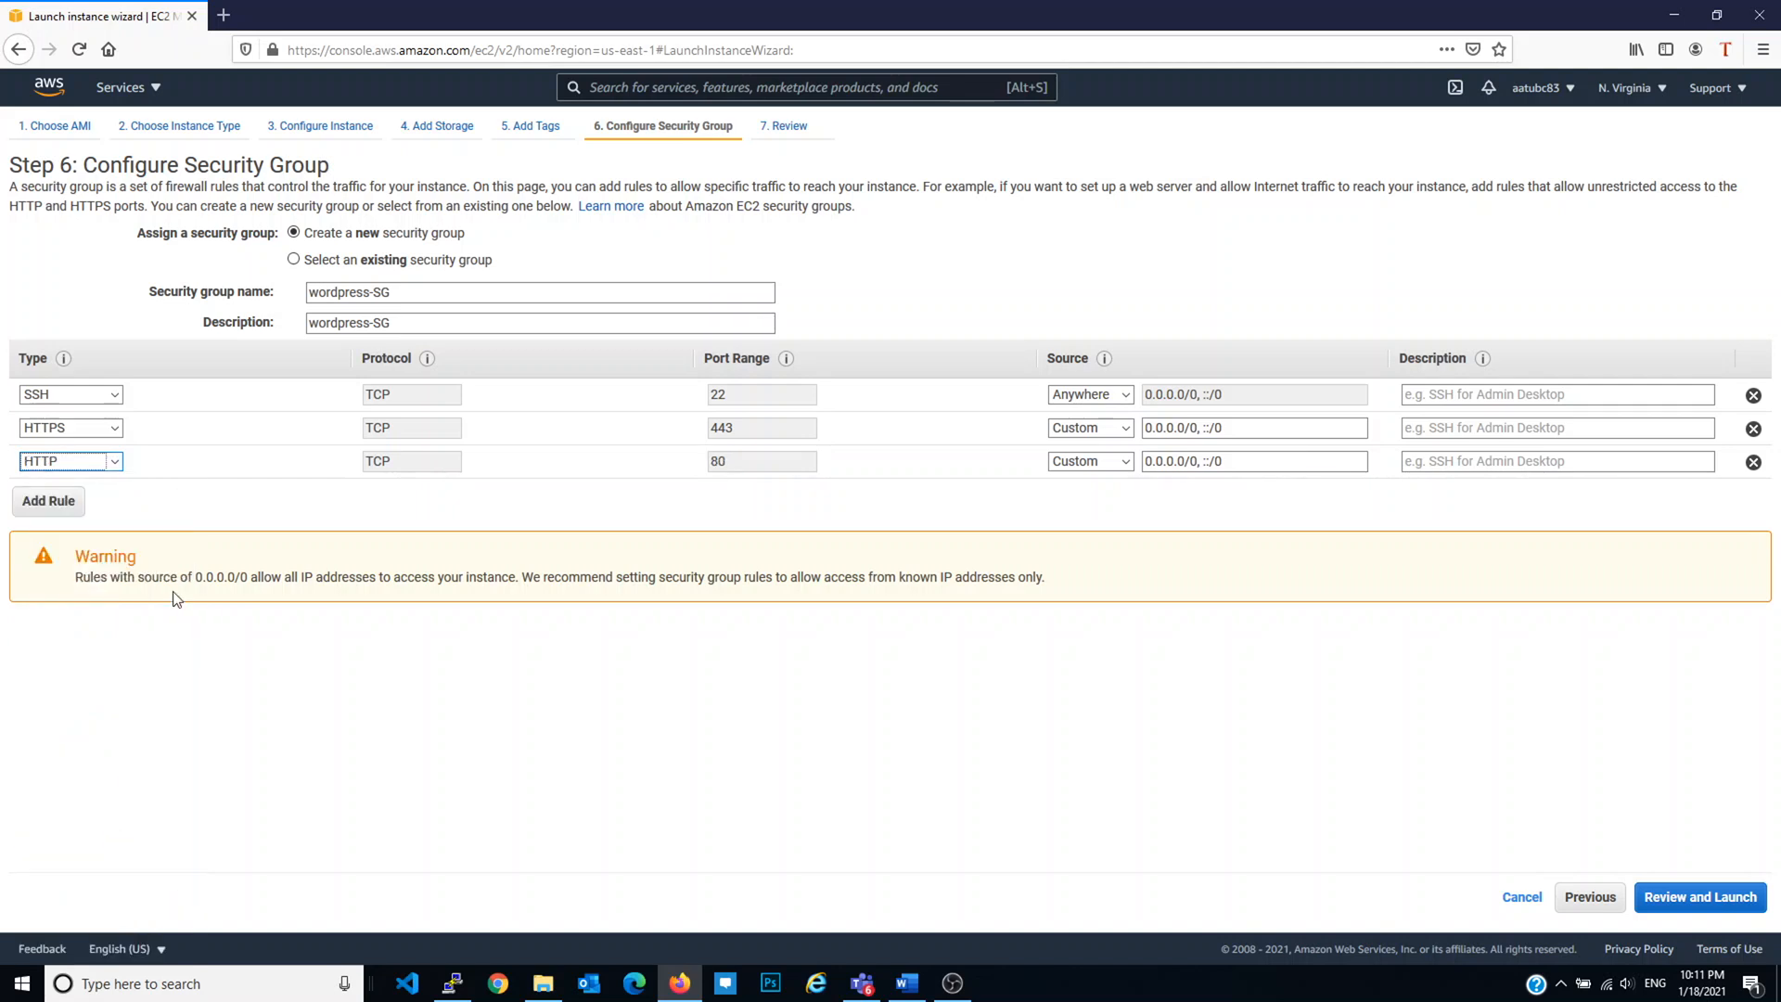
# Step: Add a MYSQL/Aurora rule on port 3306 from Anywhere and proceed to Review
pyautogui.click(59, 501)
pyautogui.click(90, 497)
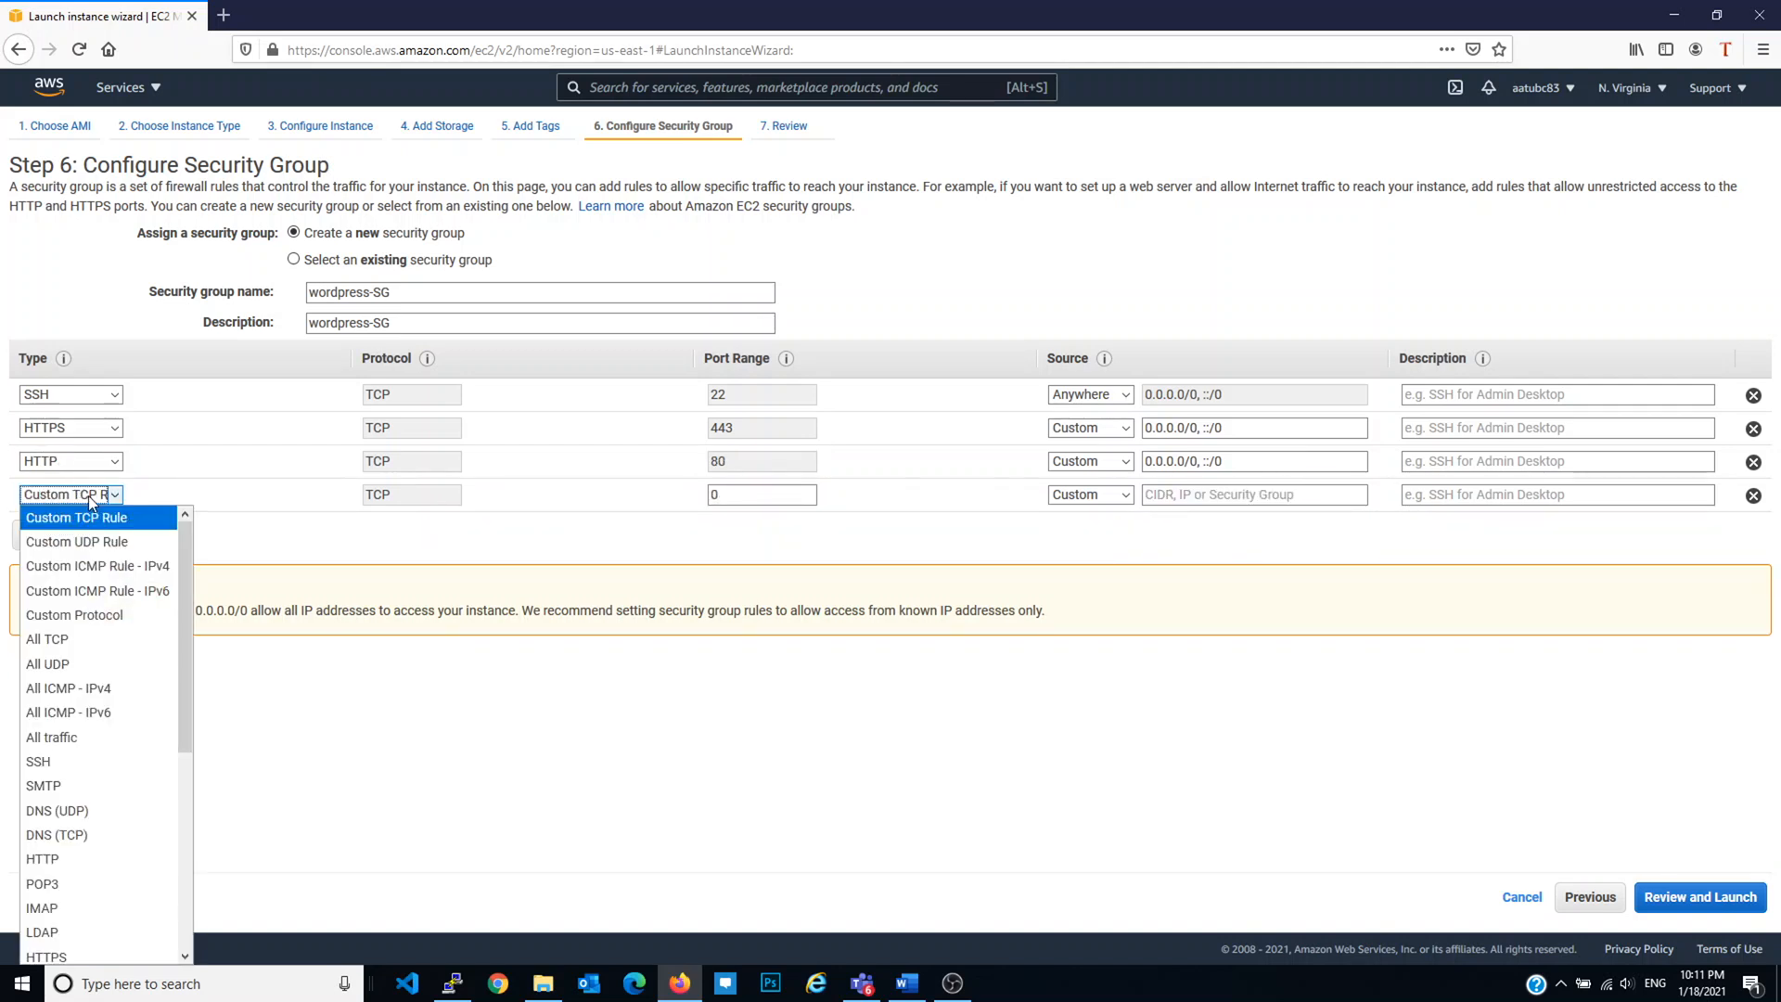
pyautogui.press('Down')
pyautogui.press('Down')
pyautogui.press('Down')
pyautogui.press('Down')
pyautogui.press('Down')
pyautogui.press('Down')
pyautogui.press('Down')
pyautogui.press('Down')
pyautogui.press('Down')
pyautogui.press('Down')
pyautogui.press('Down')
pyautogui.press('Down')
pyautogui.press('Down')
pyautogui.press('Down')
pyautogui.press('Down')
pyautogui.press('Down')
pyautogui.press('Down')
pyautogui.press('Down')
pyautogui.press('Down')
pyautogui.press('Down')
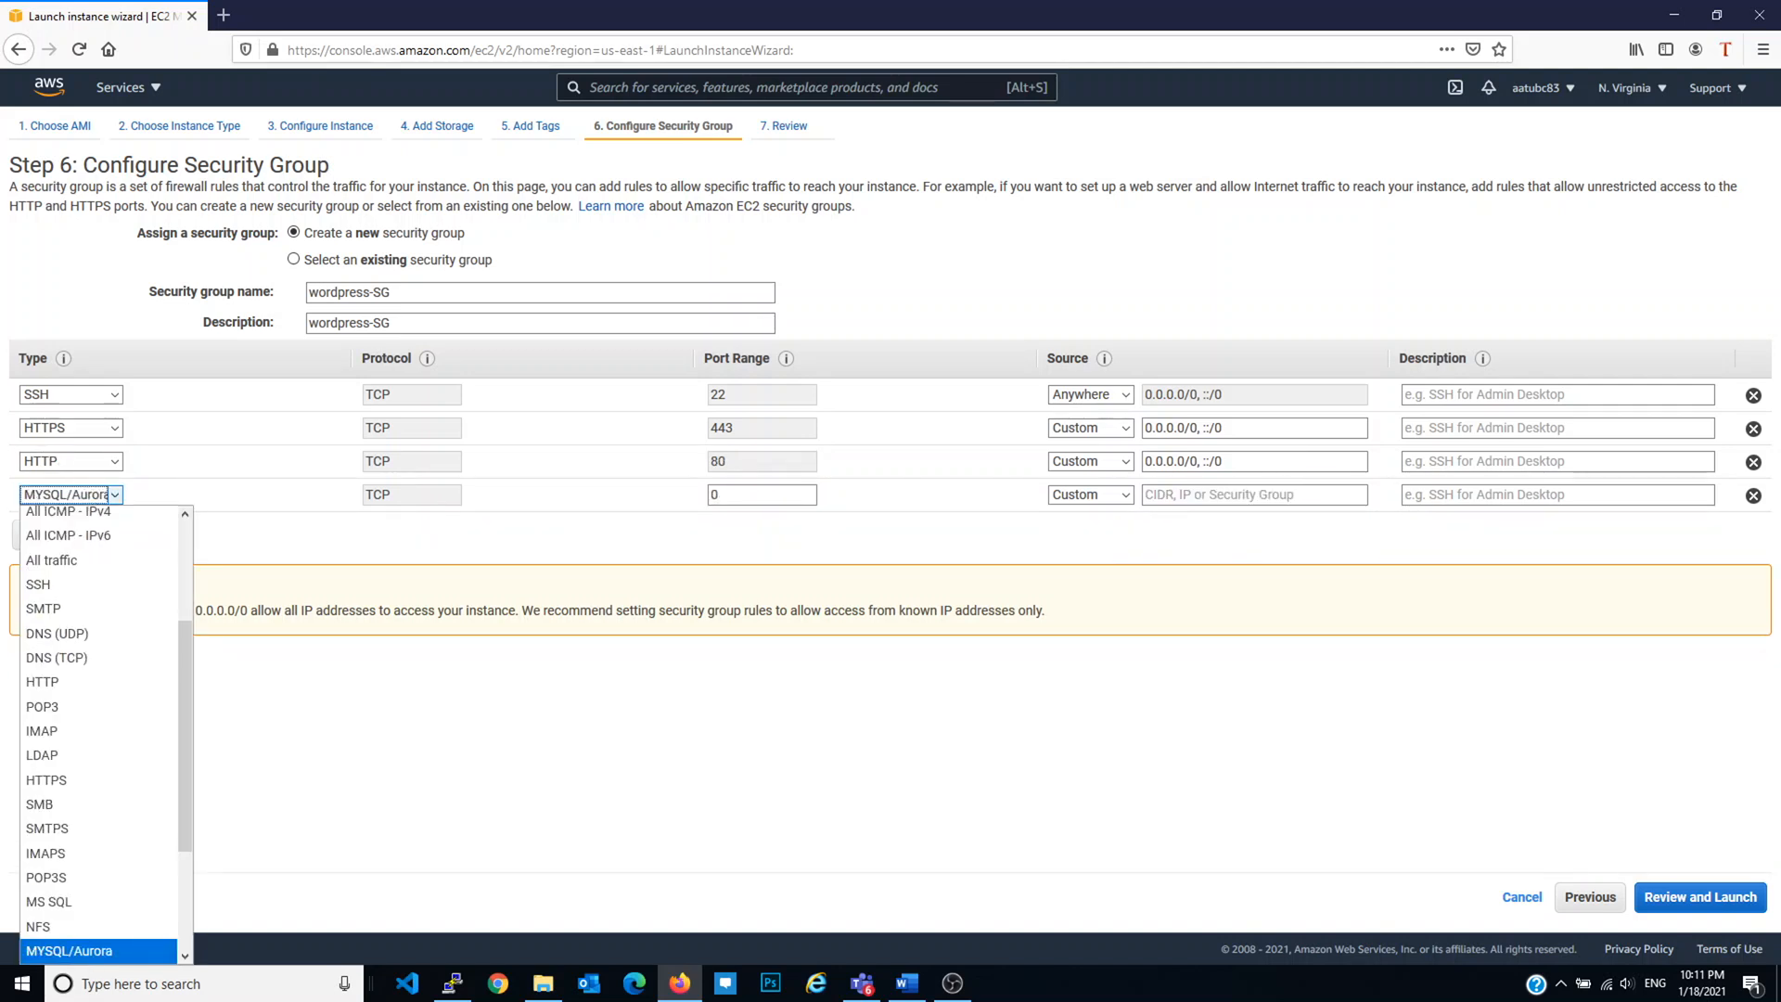
pyautogui.click(70, 951)
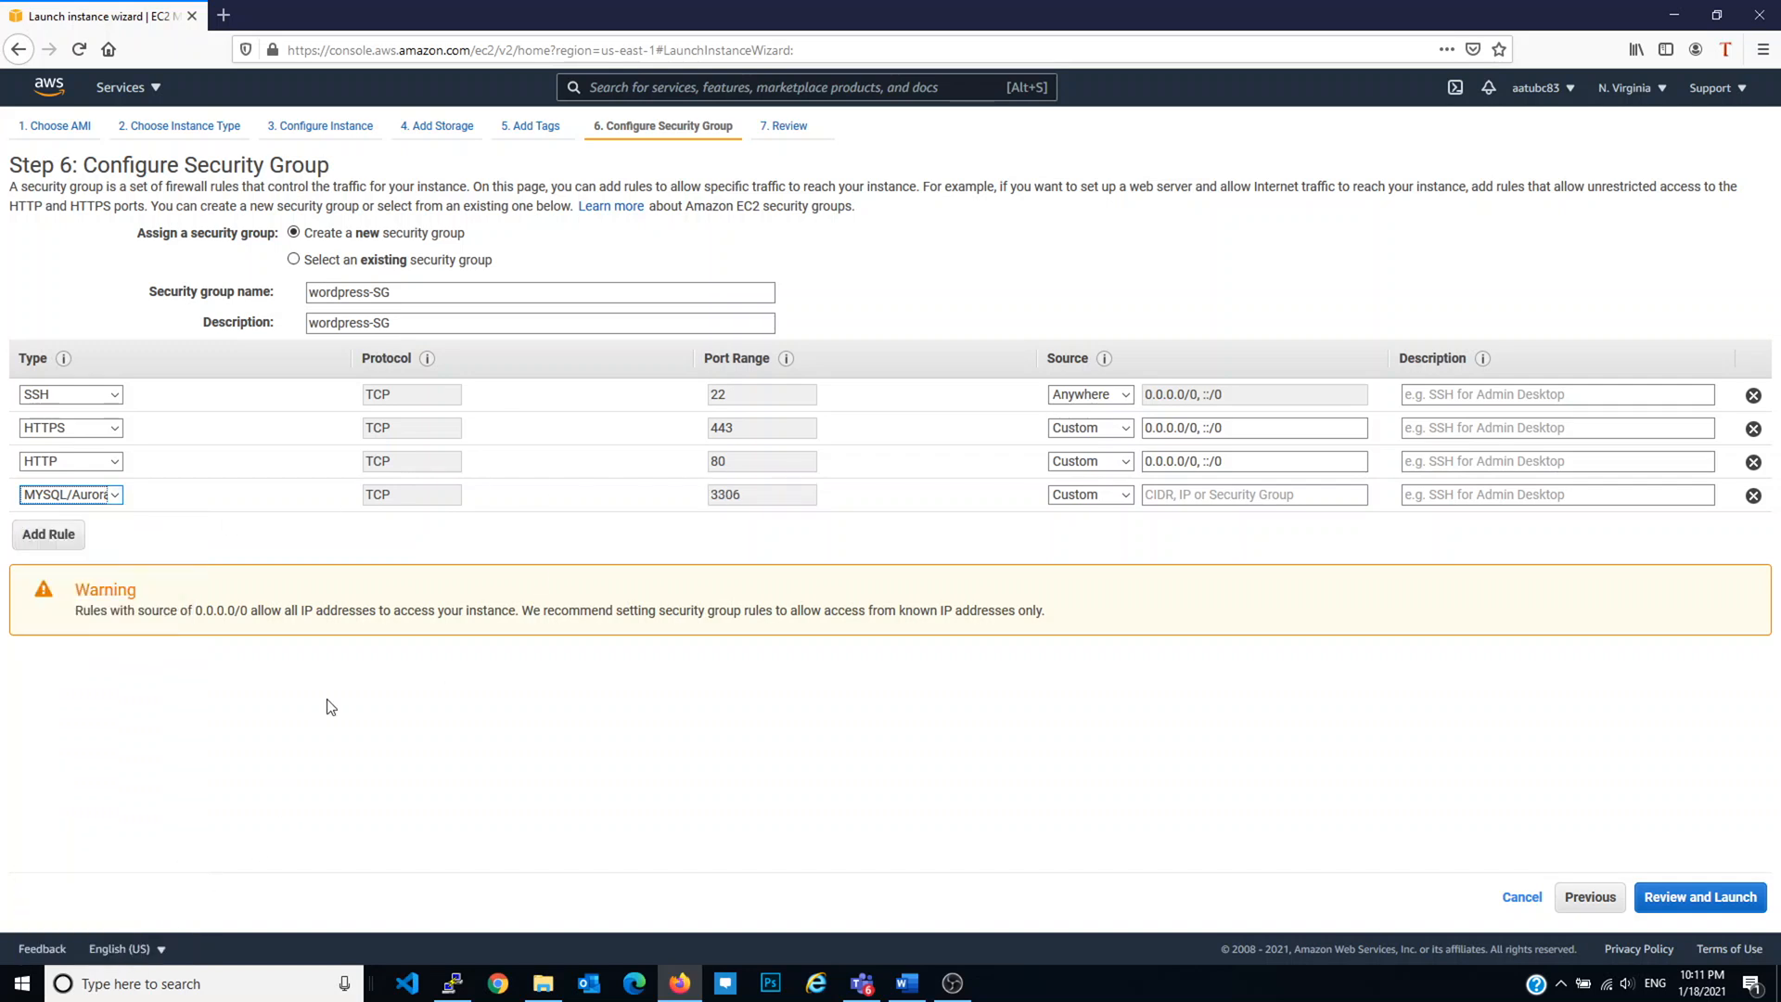
pyautogui.click(1115, 501)
pyautogui.click(1115, 524)
pyautogui.click(1107, 504)
pyautogui.click(1104, 542)
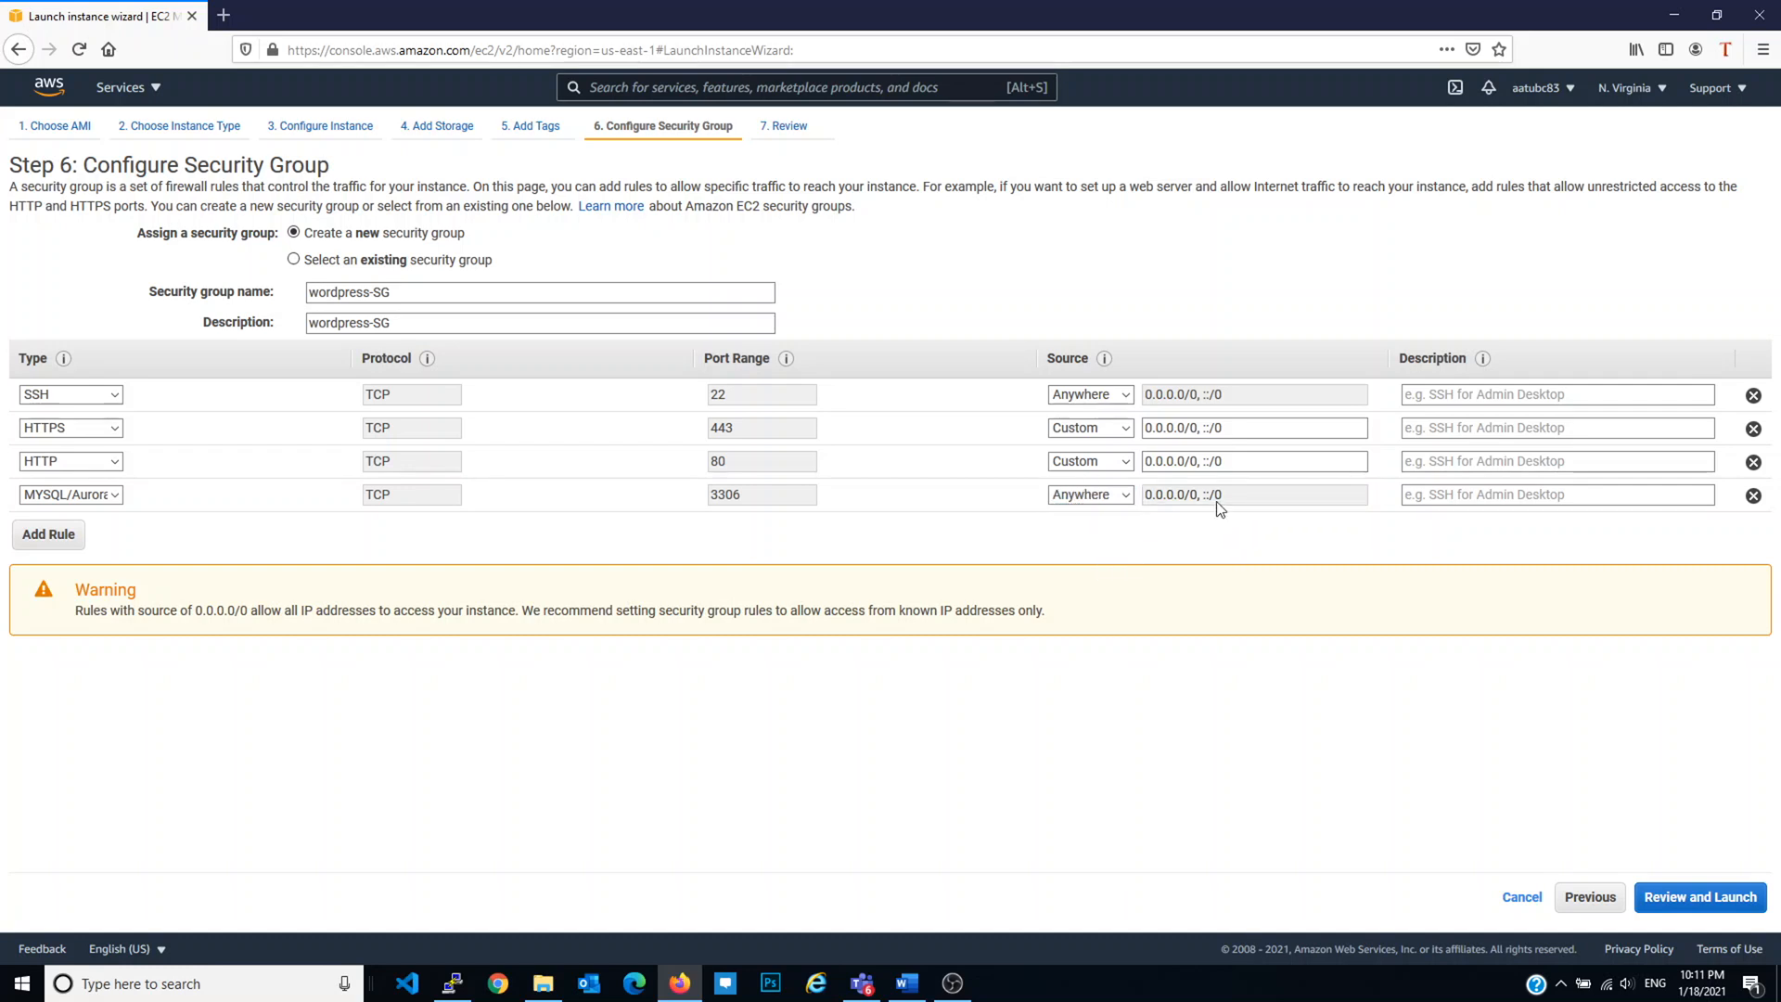
pyautogui.click(1126, 497)
pyautogui.click(1203, 529)
pyautogui.click(1747, 917)
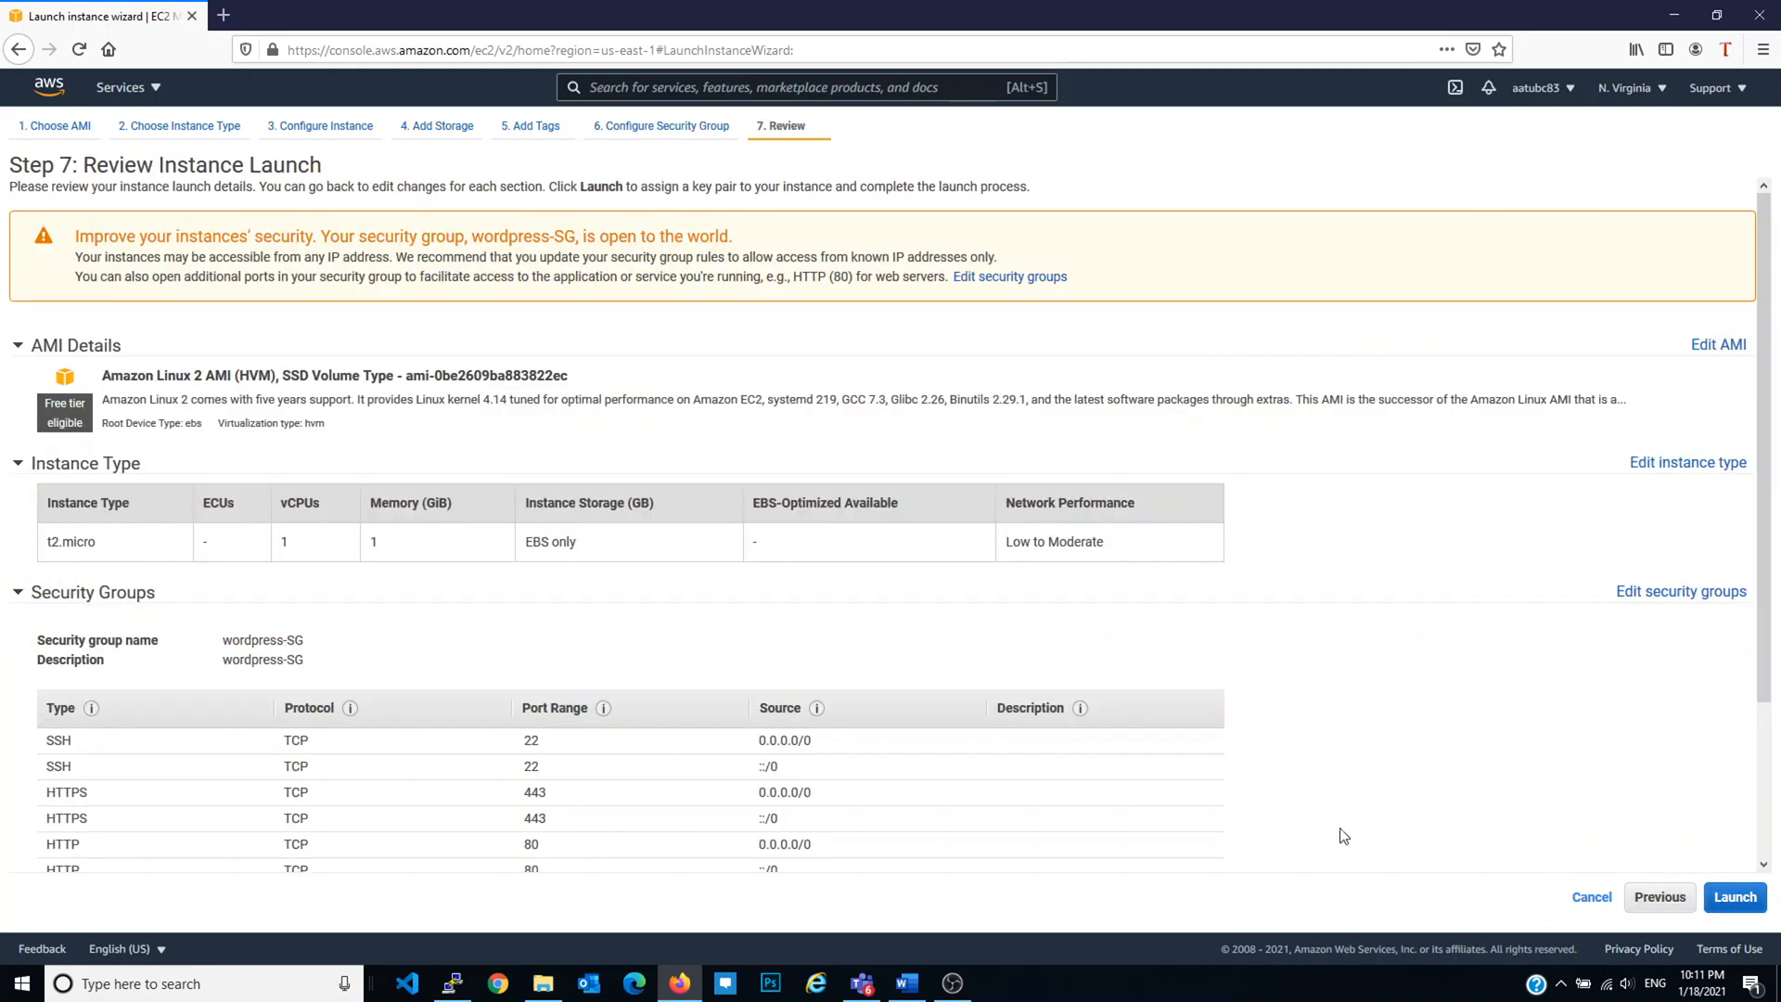
# Step: At launch, choose to create a new key pair named wordpress-kp
pyautogui.click(1735, 897)
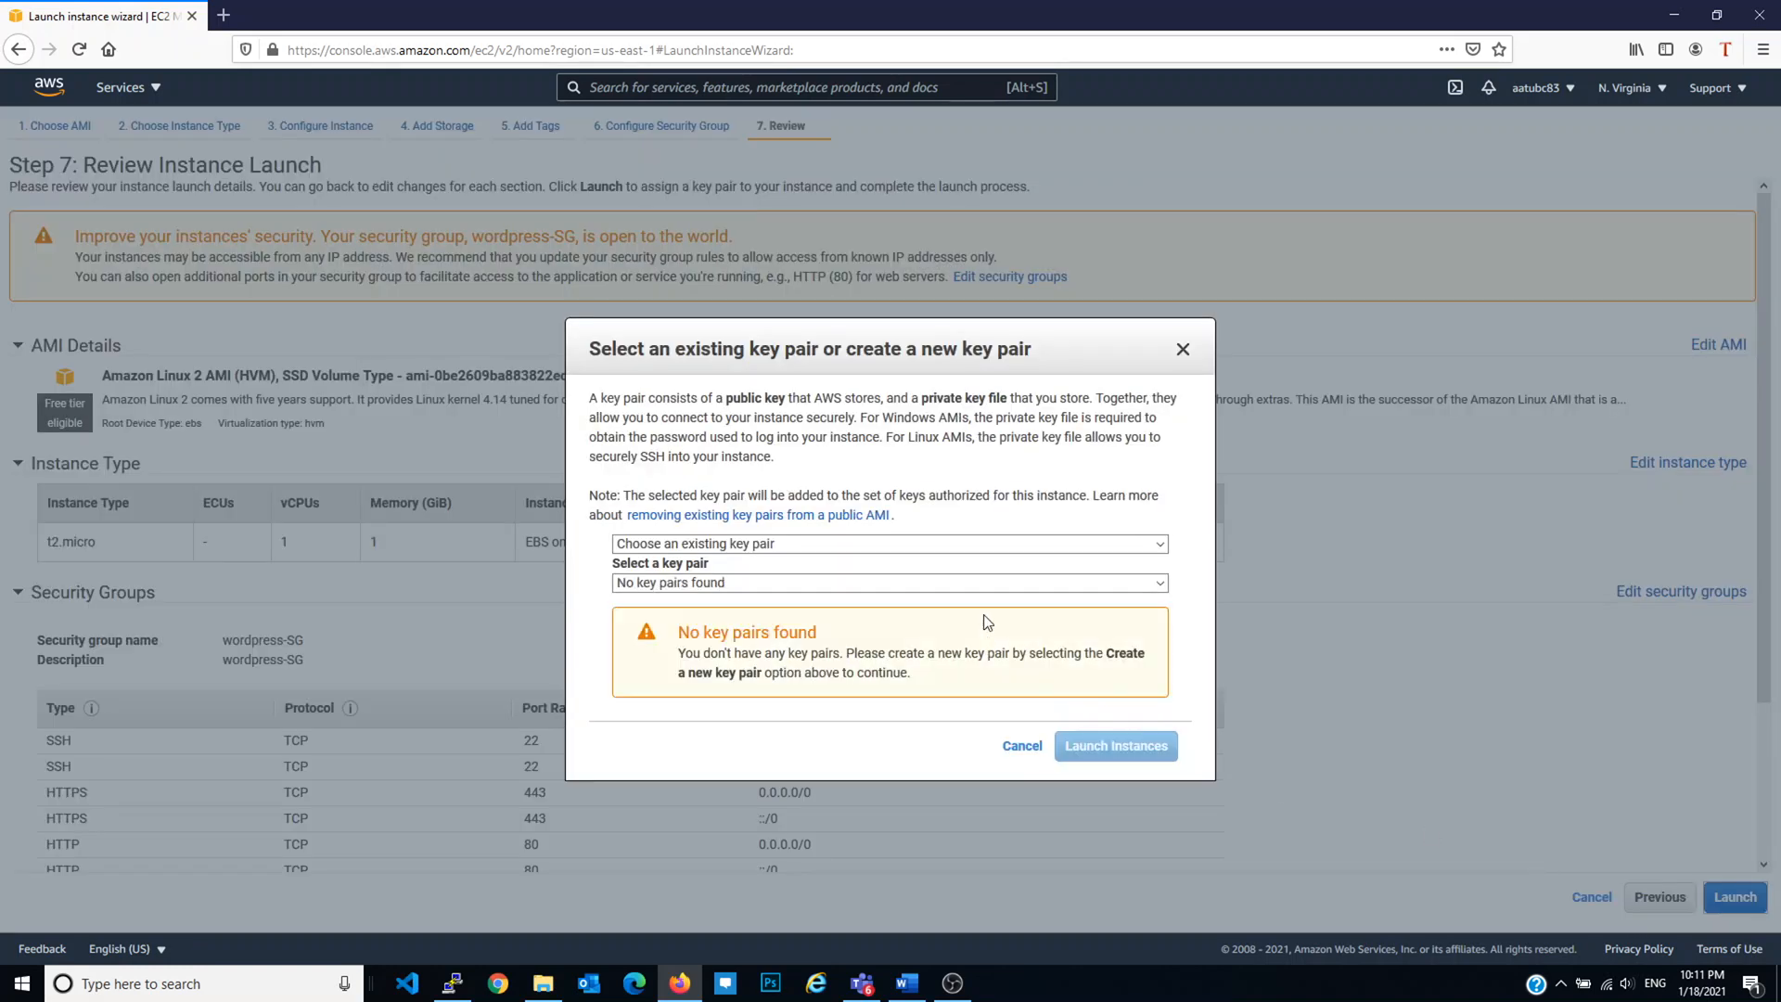
pyautogui.click(785, 545)
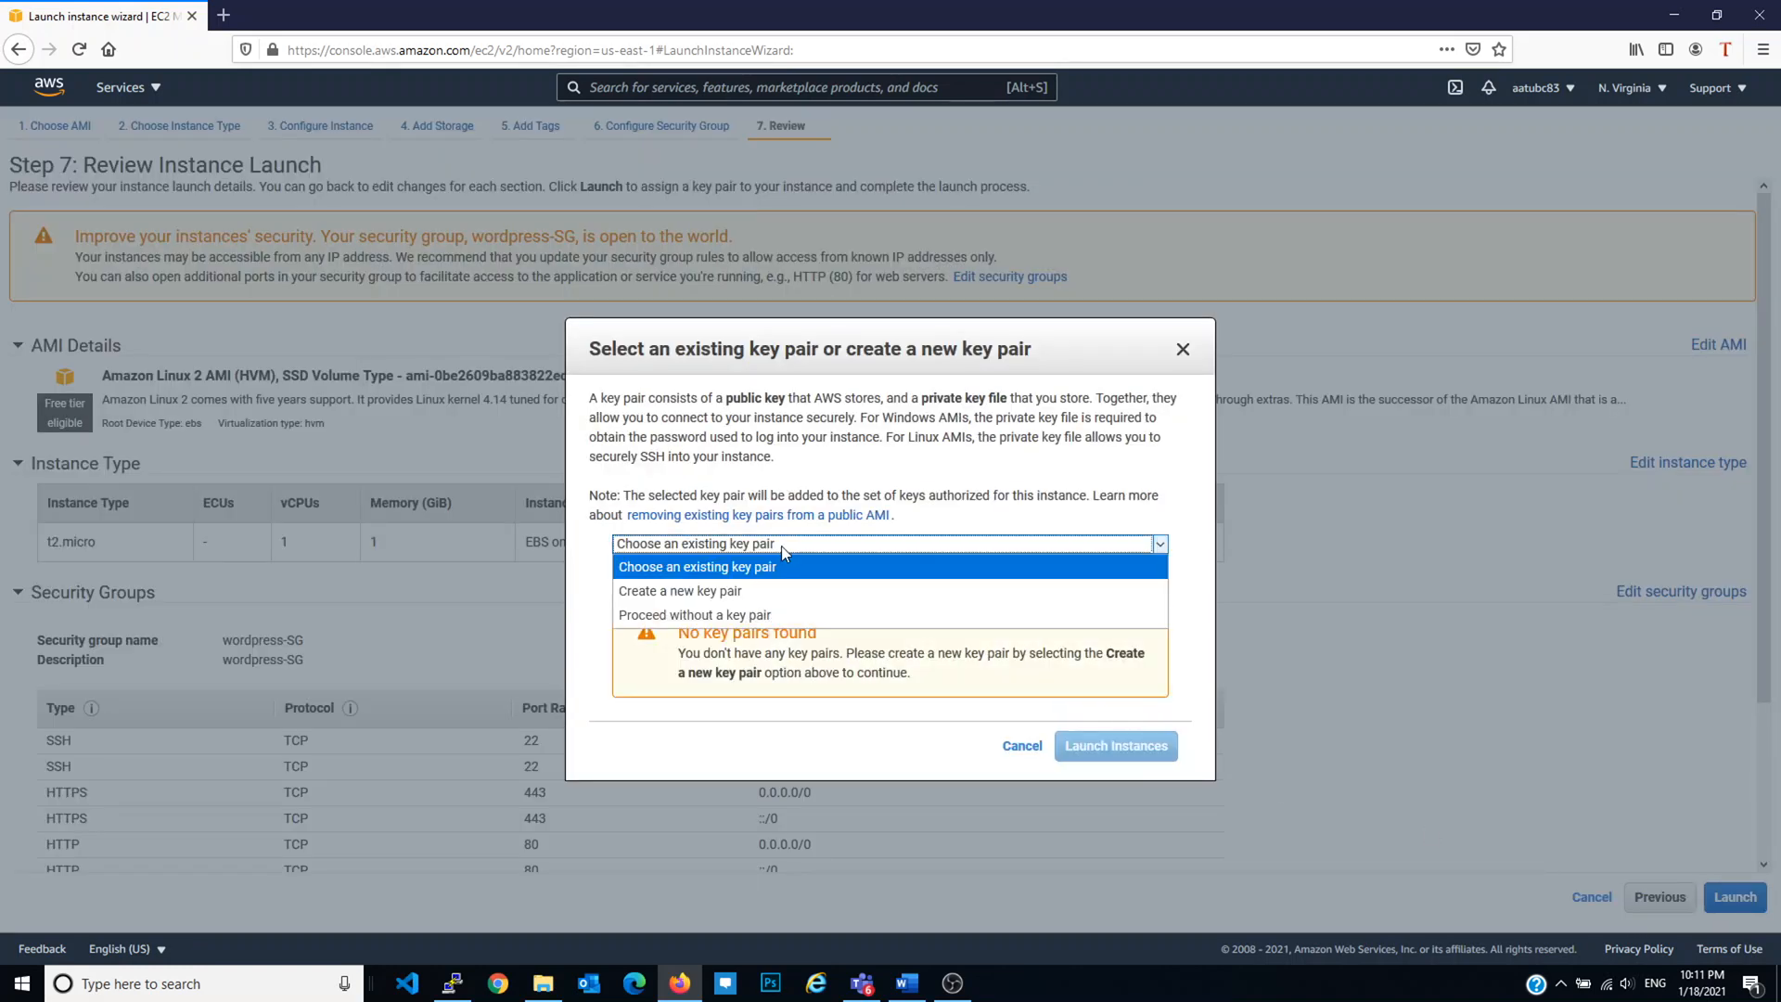
pyautogui.click(771, 584)
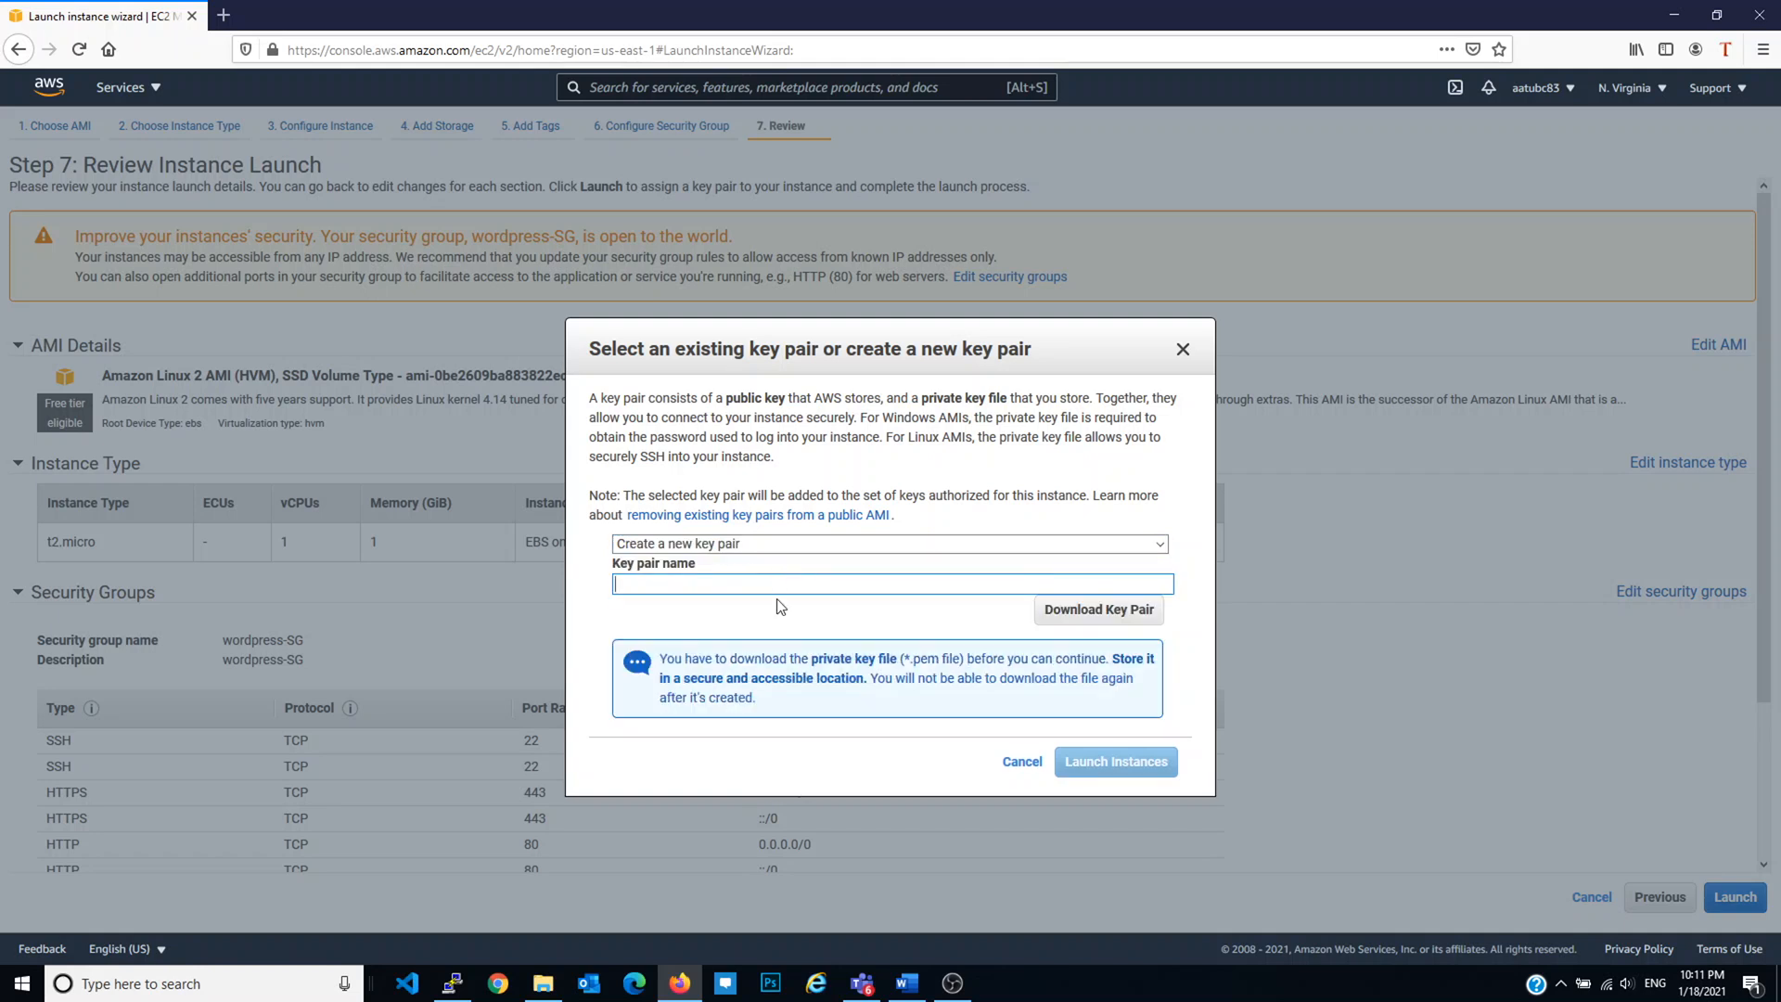
pyautogui.write('wordpress-')
pyautogui.hotkey('ctrl', 'a')
pyautogui.write('wordpress-kp')
# Step: Download and save wordpress-kp.pem, then launch the instance
pyautogui.click(1067, 617)
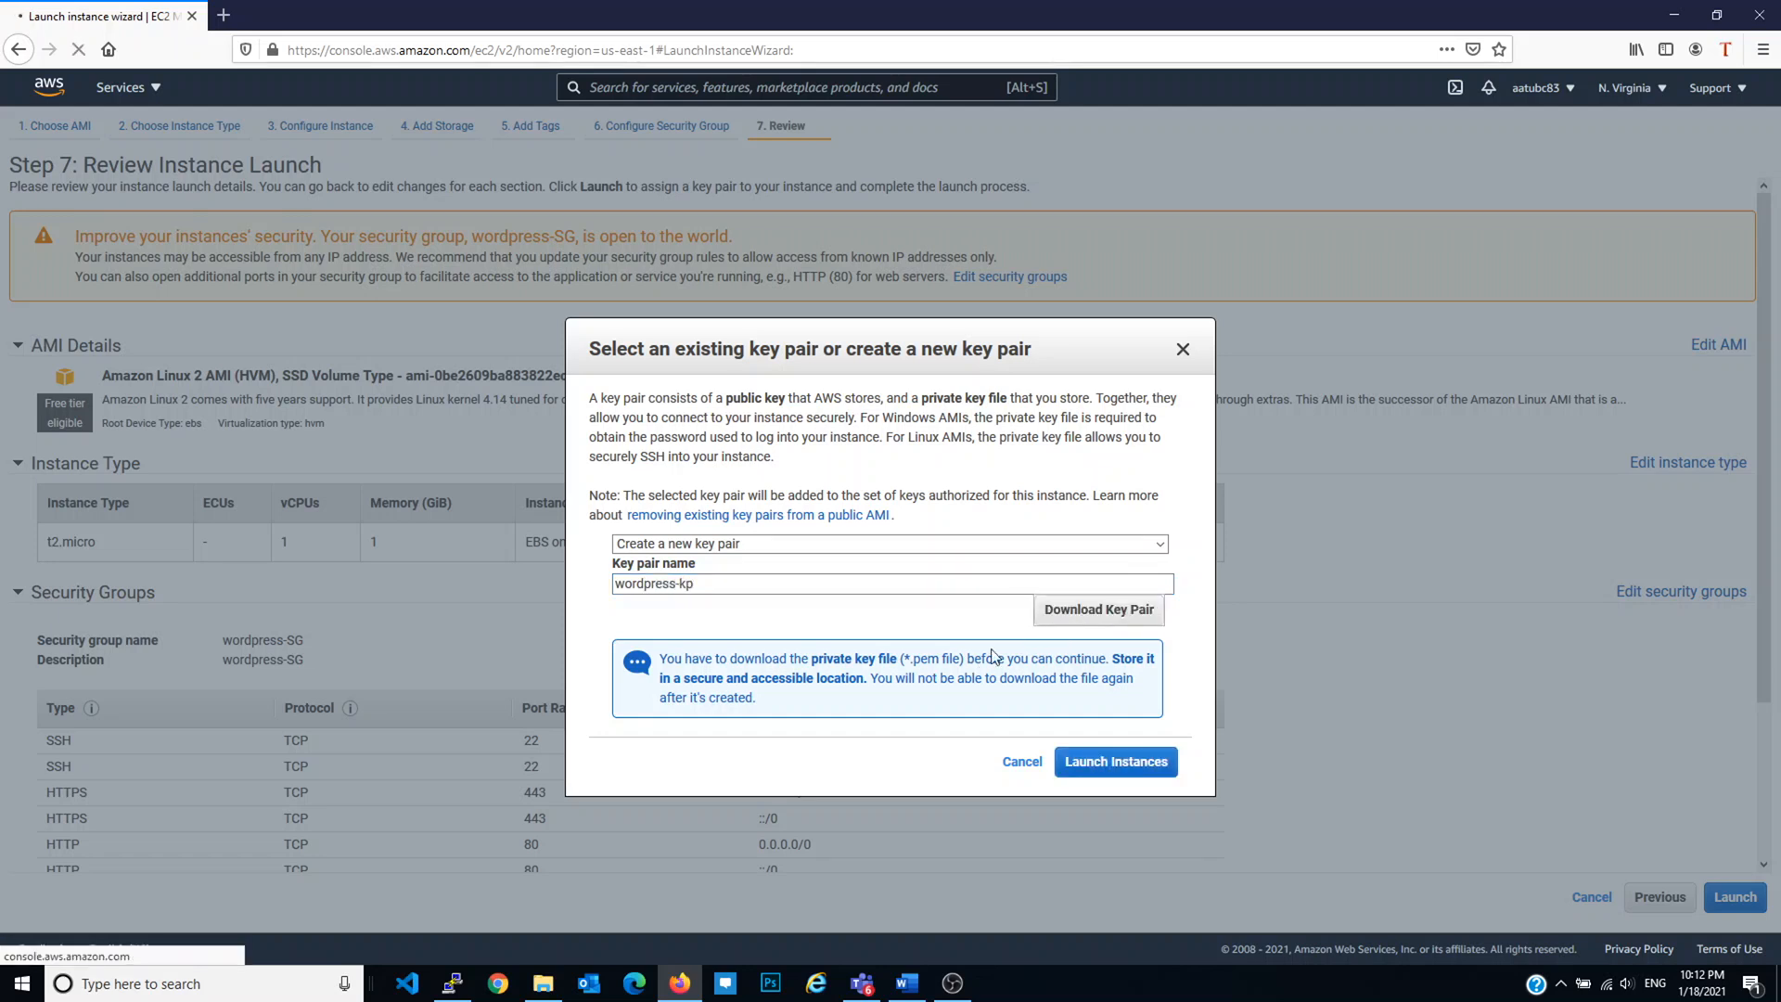
pyautogui.click(756, 584)
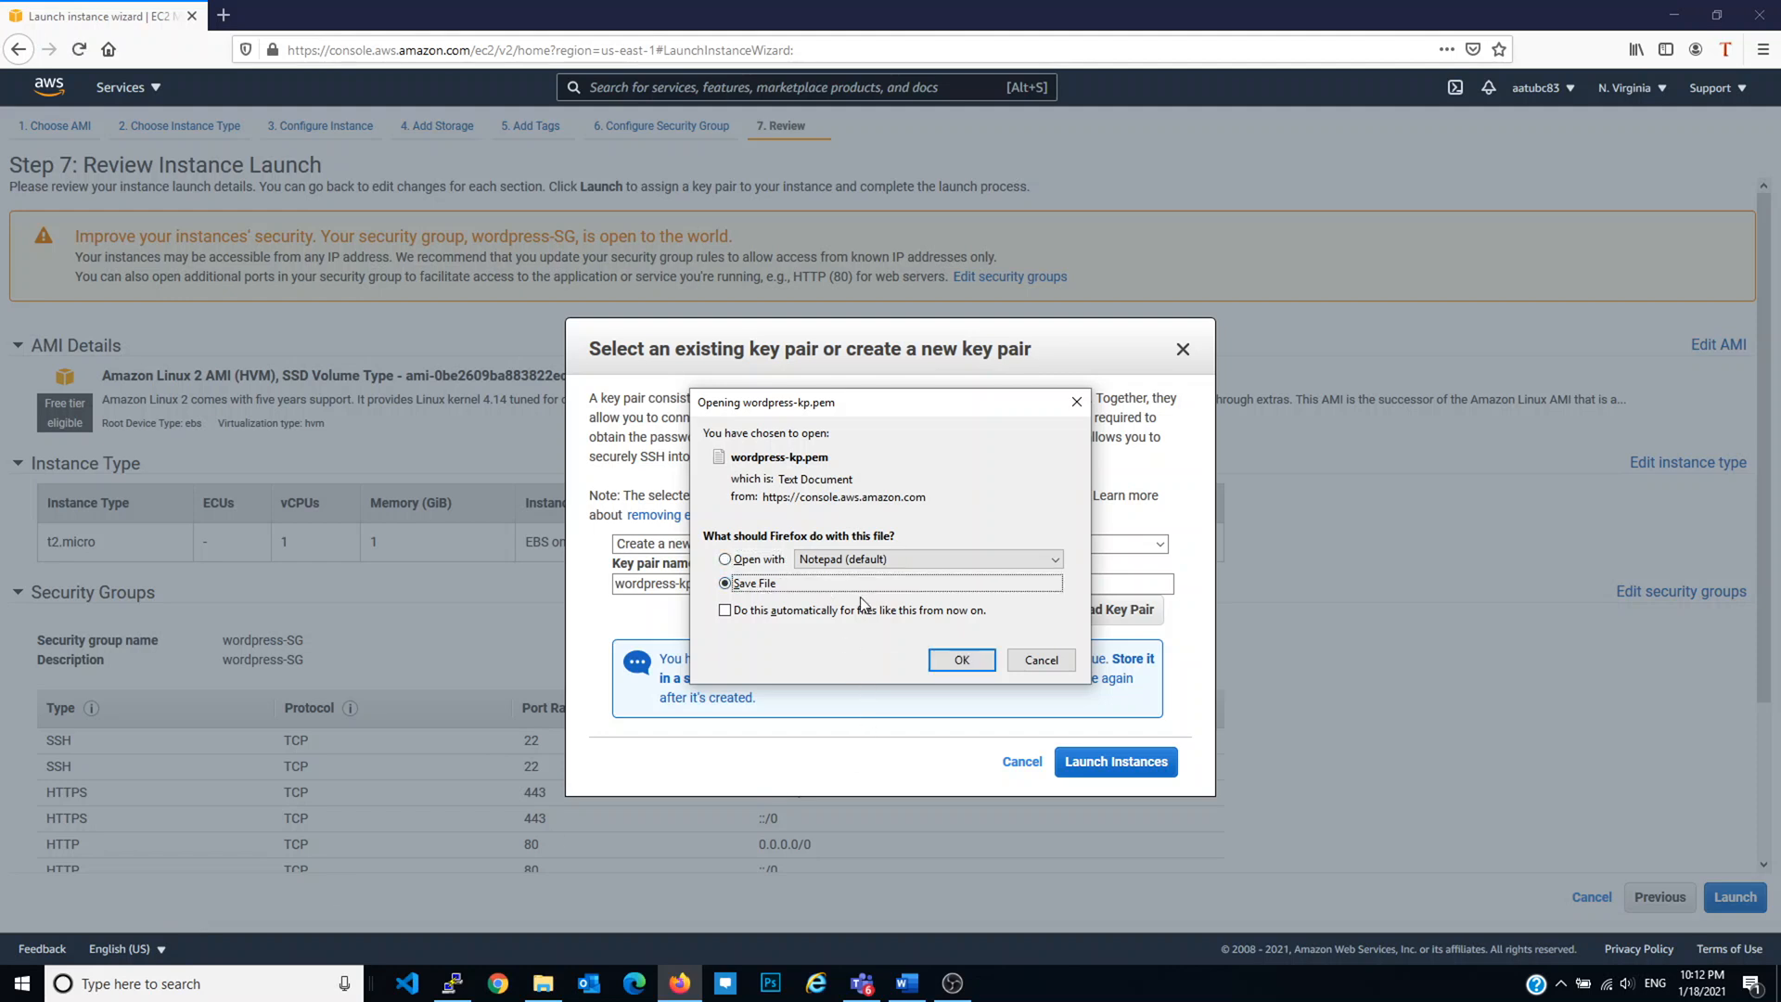
pyautogui.click(955, 660)
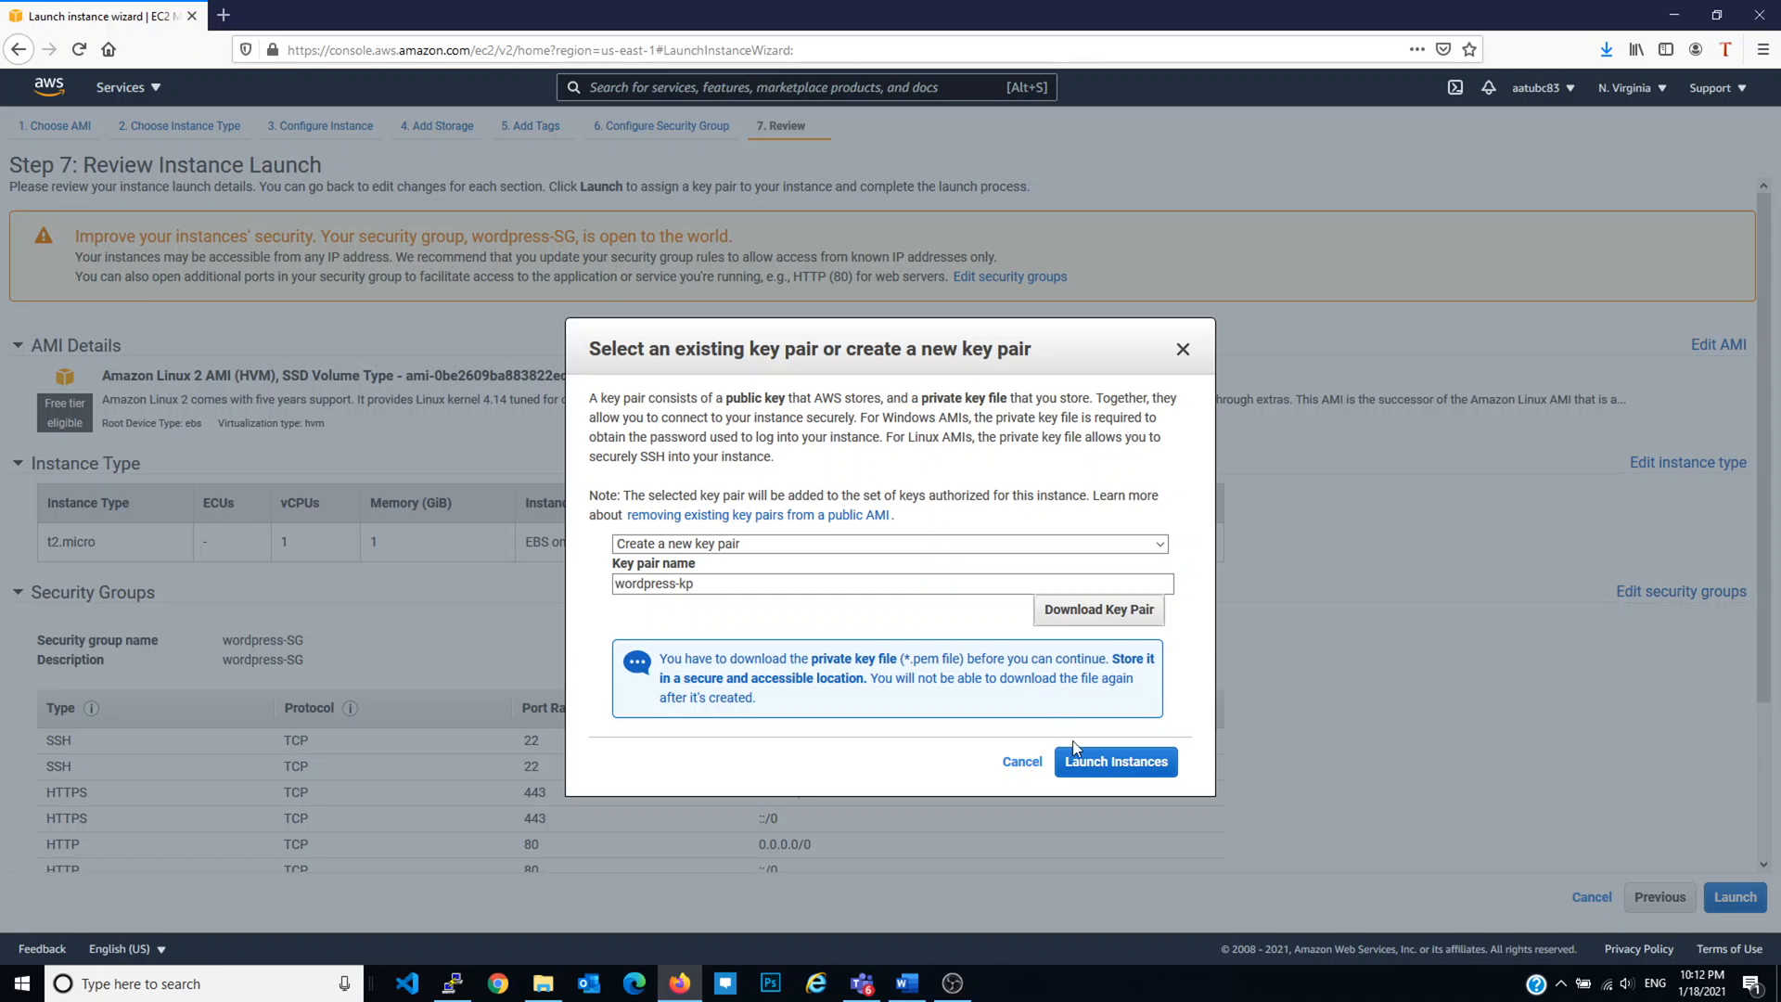
pyautogui.click(1112, 766)
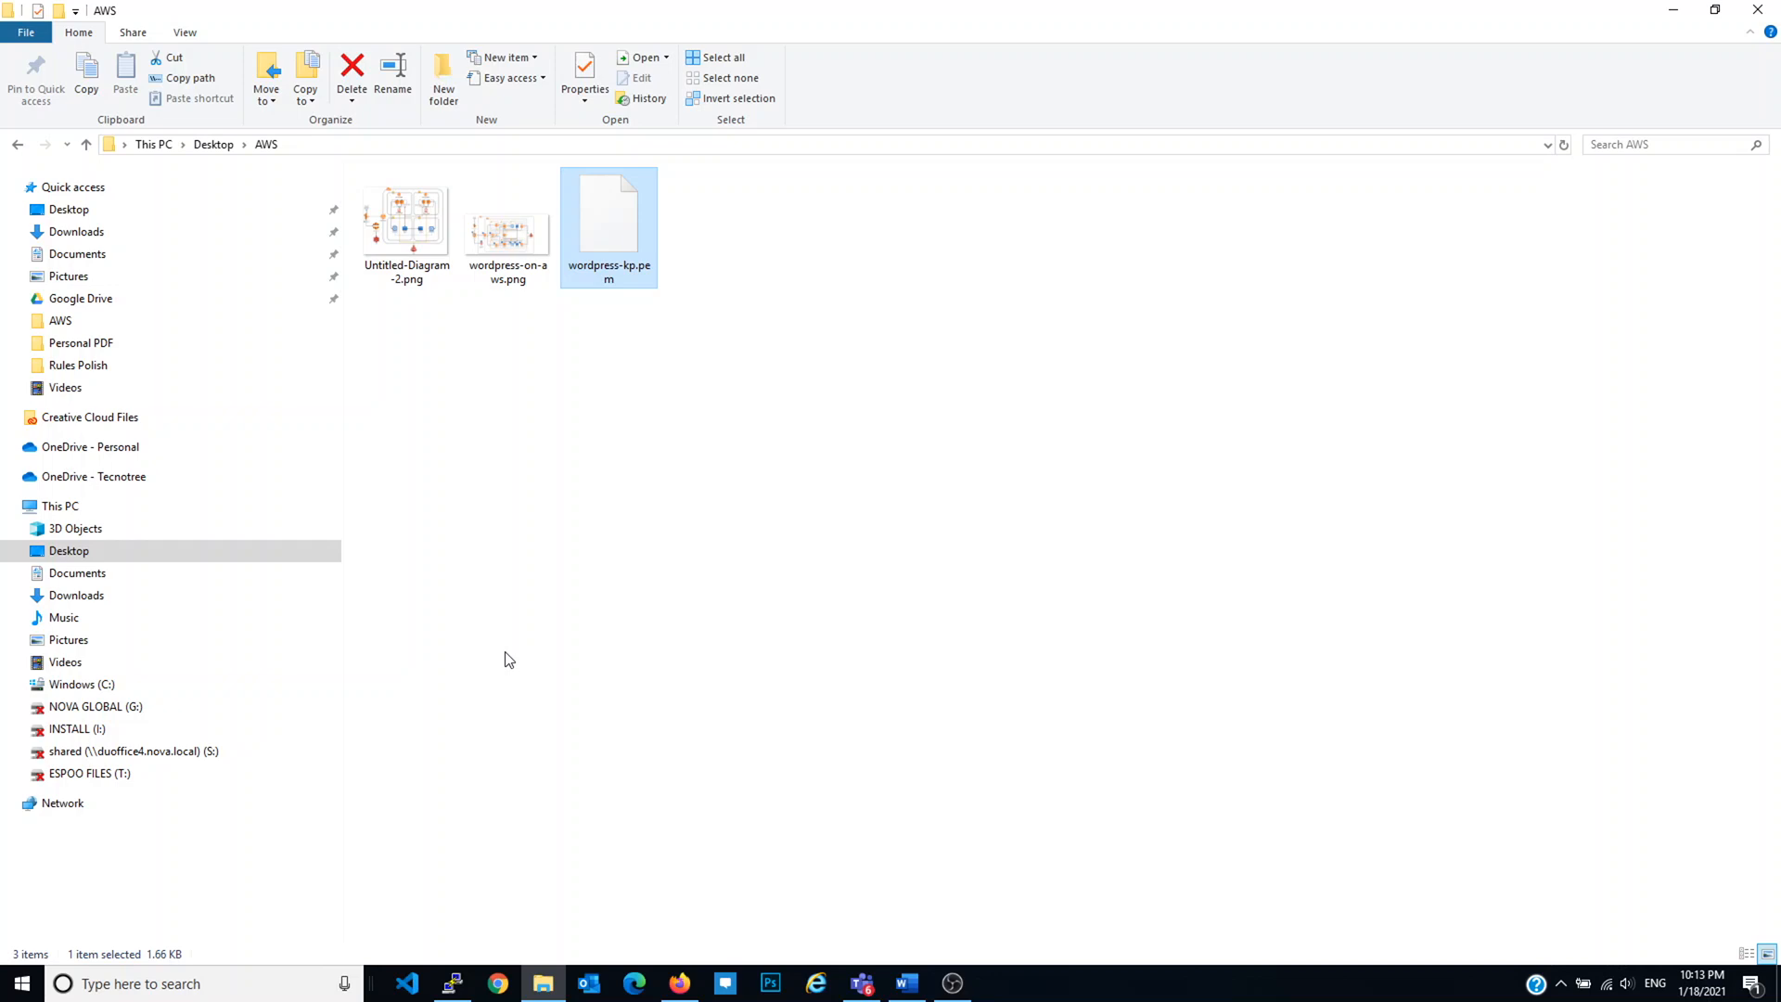
# Step: Start PuTTYgen and load wordpress-kp.pem from the AWS folder, showing all file types
pyautogui.press('super')
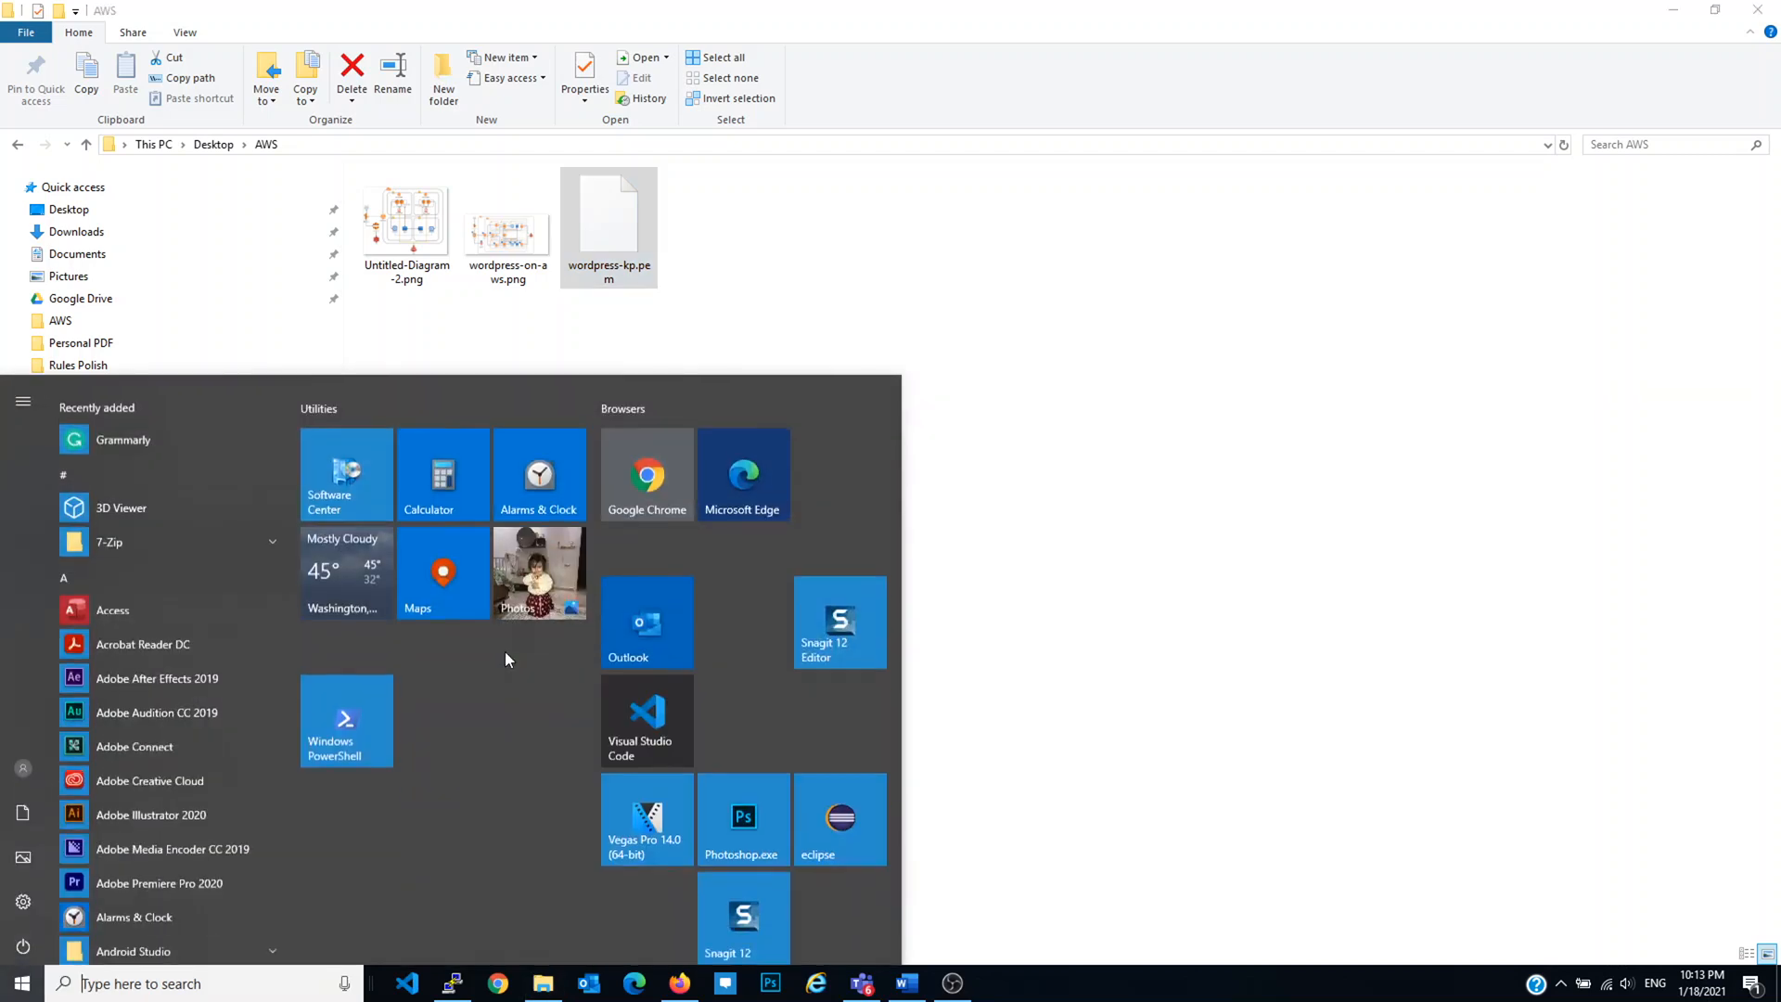
pyautogui.write('putty')
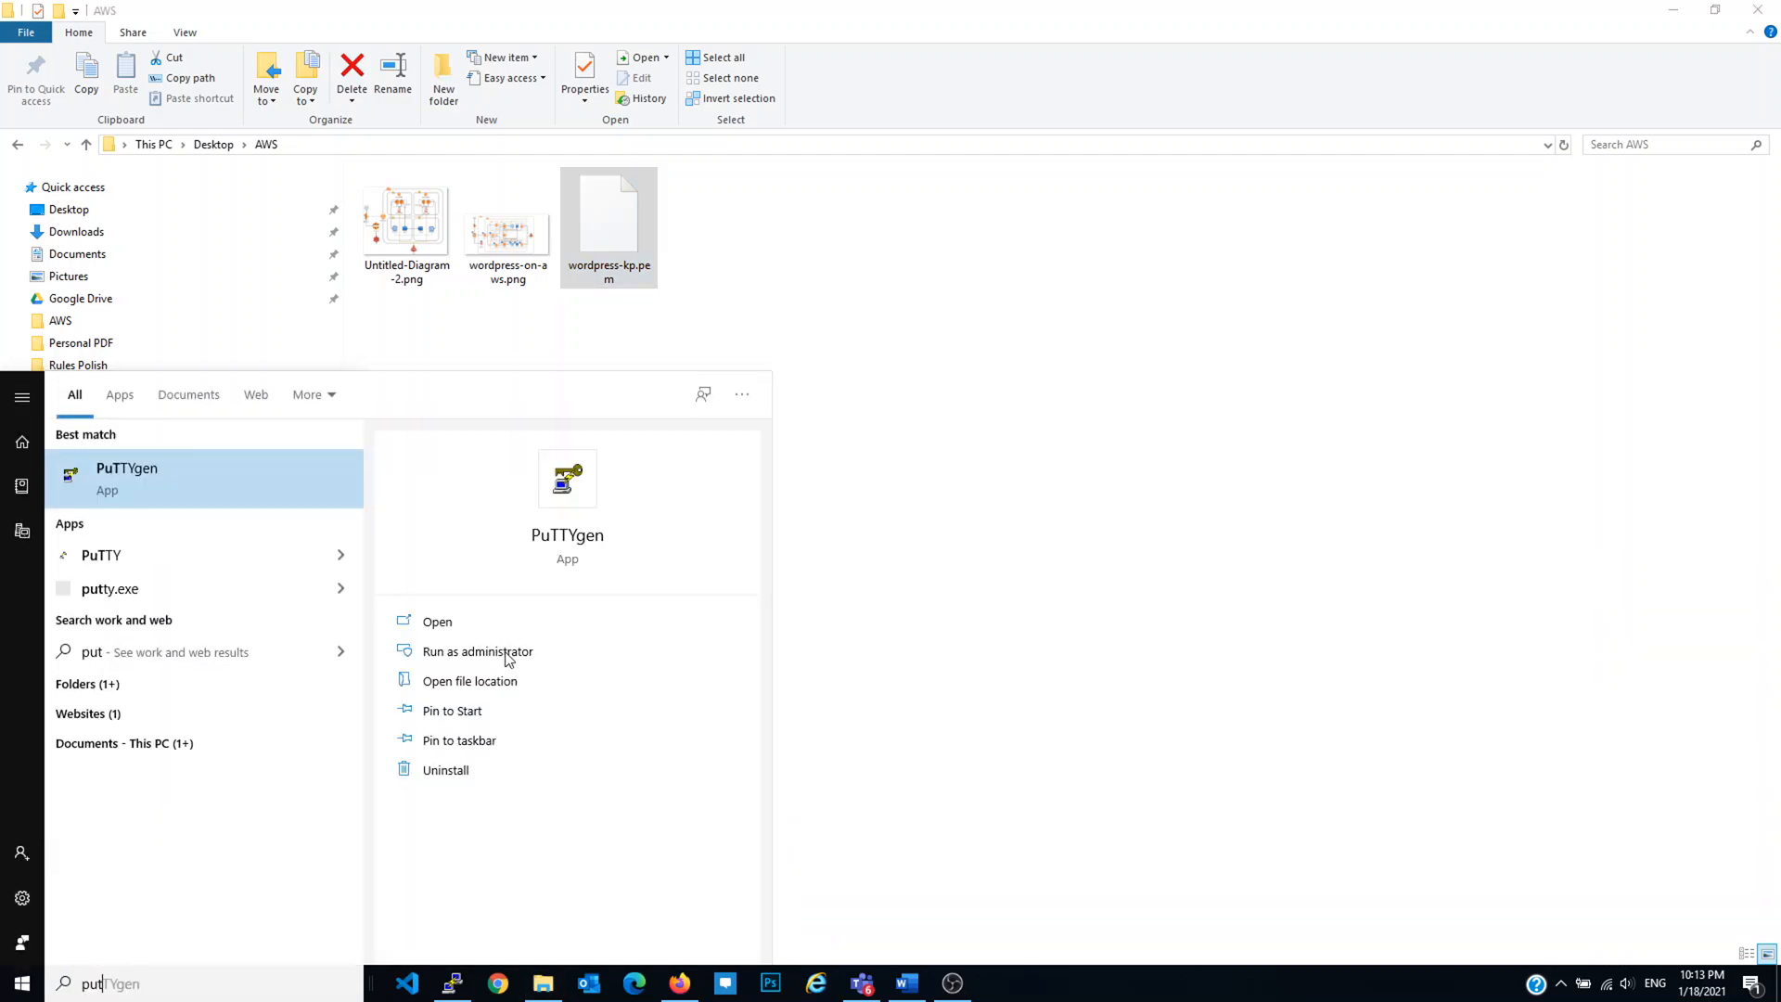
pyautogui.press('Return')
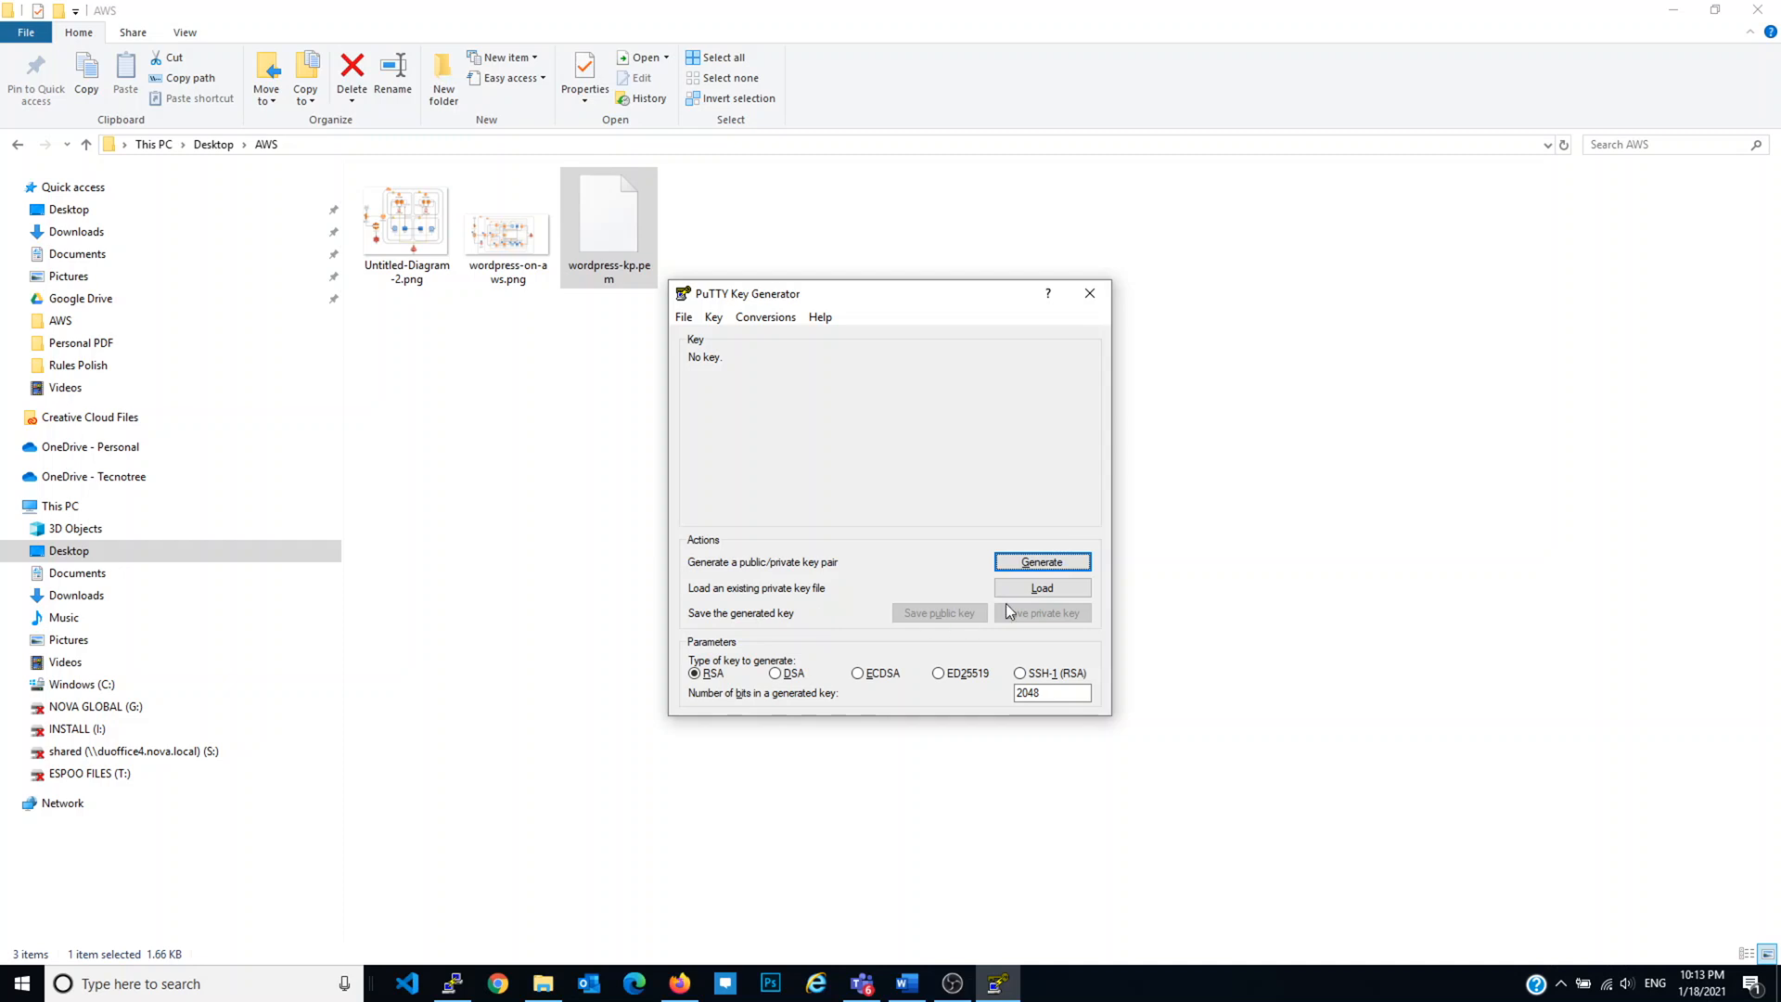
pyautogui.click(1037, 588)
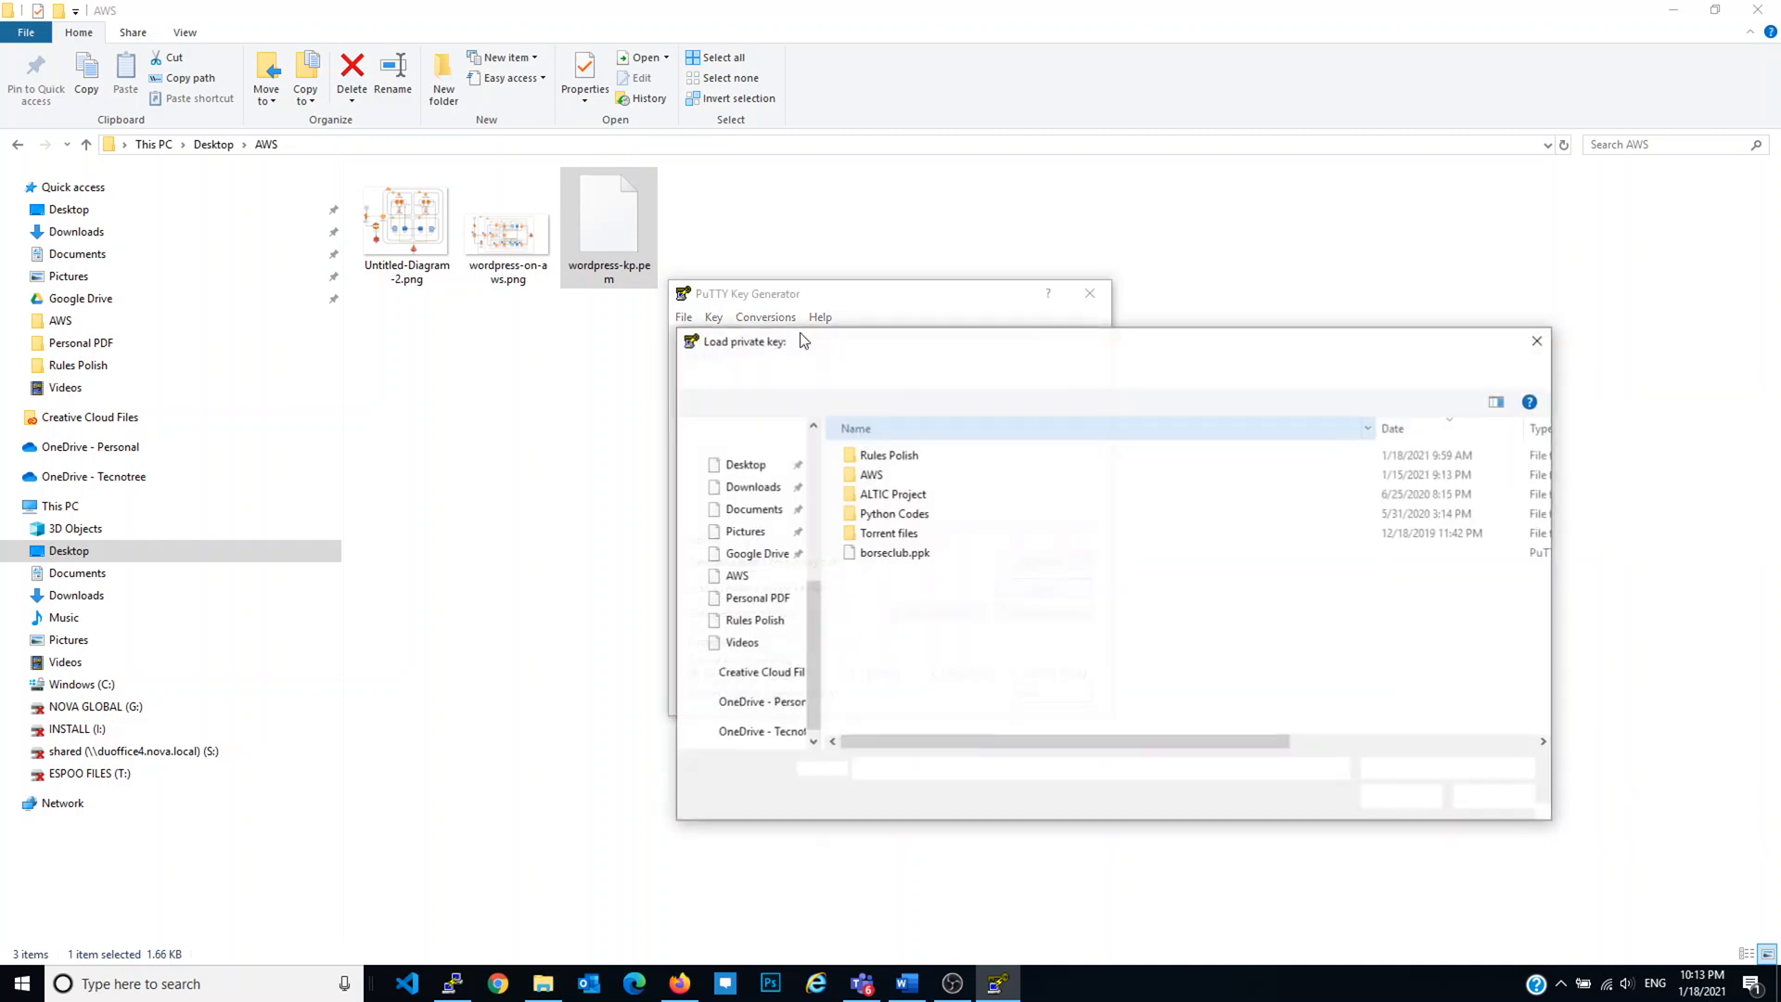
pyautogui.doubleClick(881, 477)
pyautogui.click(1447, 768)
pyautogui.click(1434, 795)
pyautogui.click(983, 478)
pyautogui.doubleClick(983, 478)
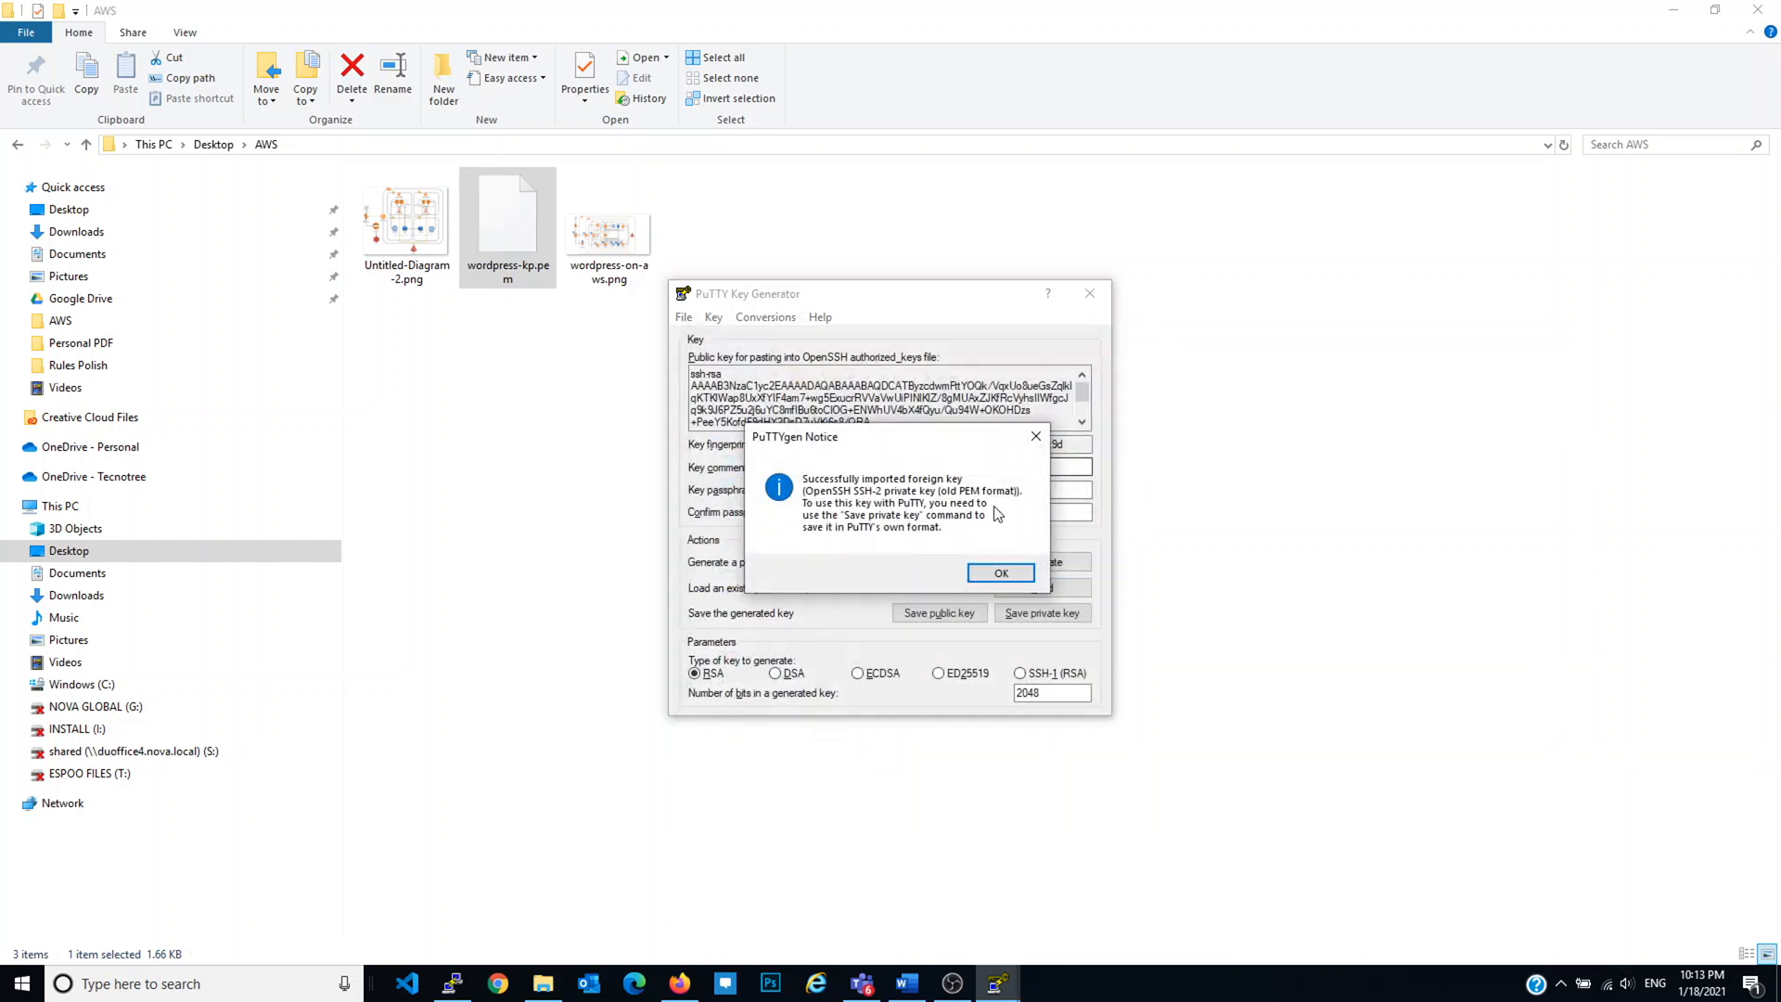
pyautogui.click(1002, 568)
# Step: Save the private key without a passphrase as wordpress-PPK.ppk and close PuTTYgen
pyautogui.click(1034, 612)
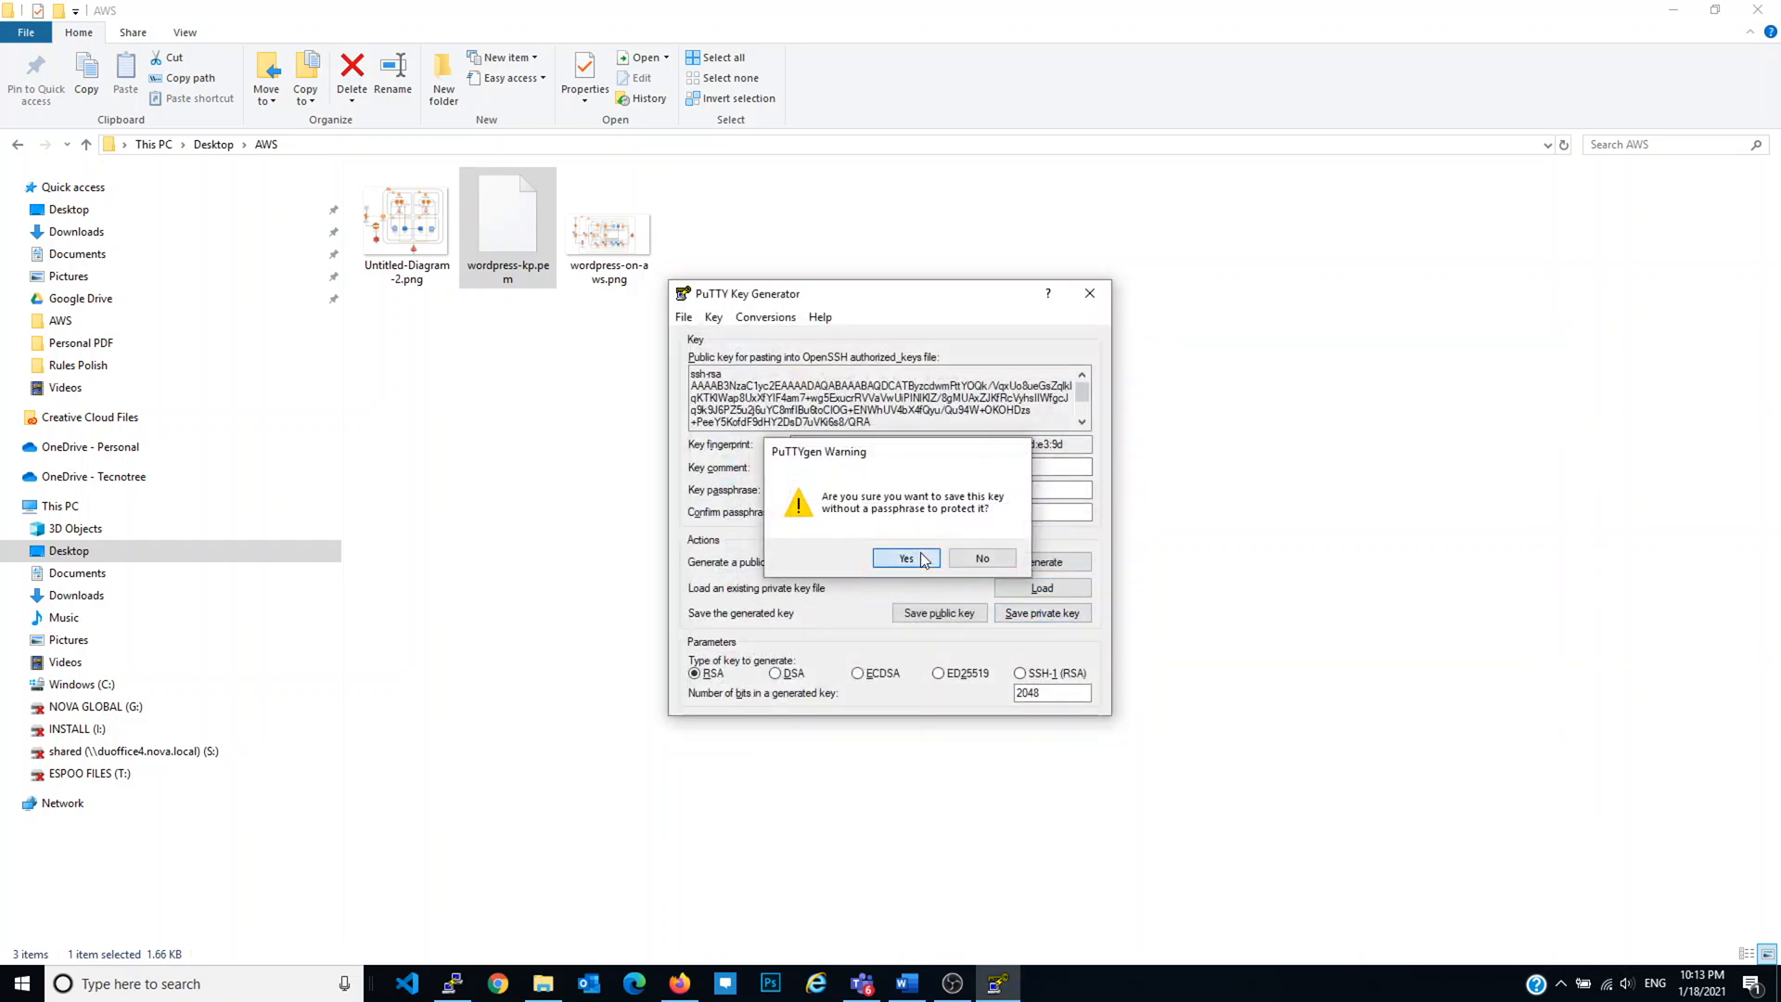
pyautogui.click(920, 561)
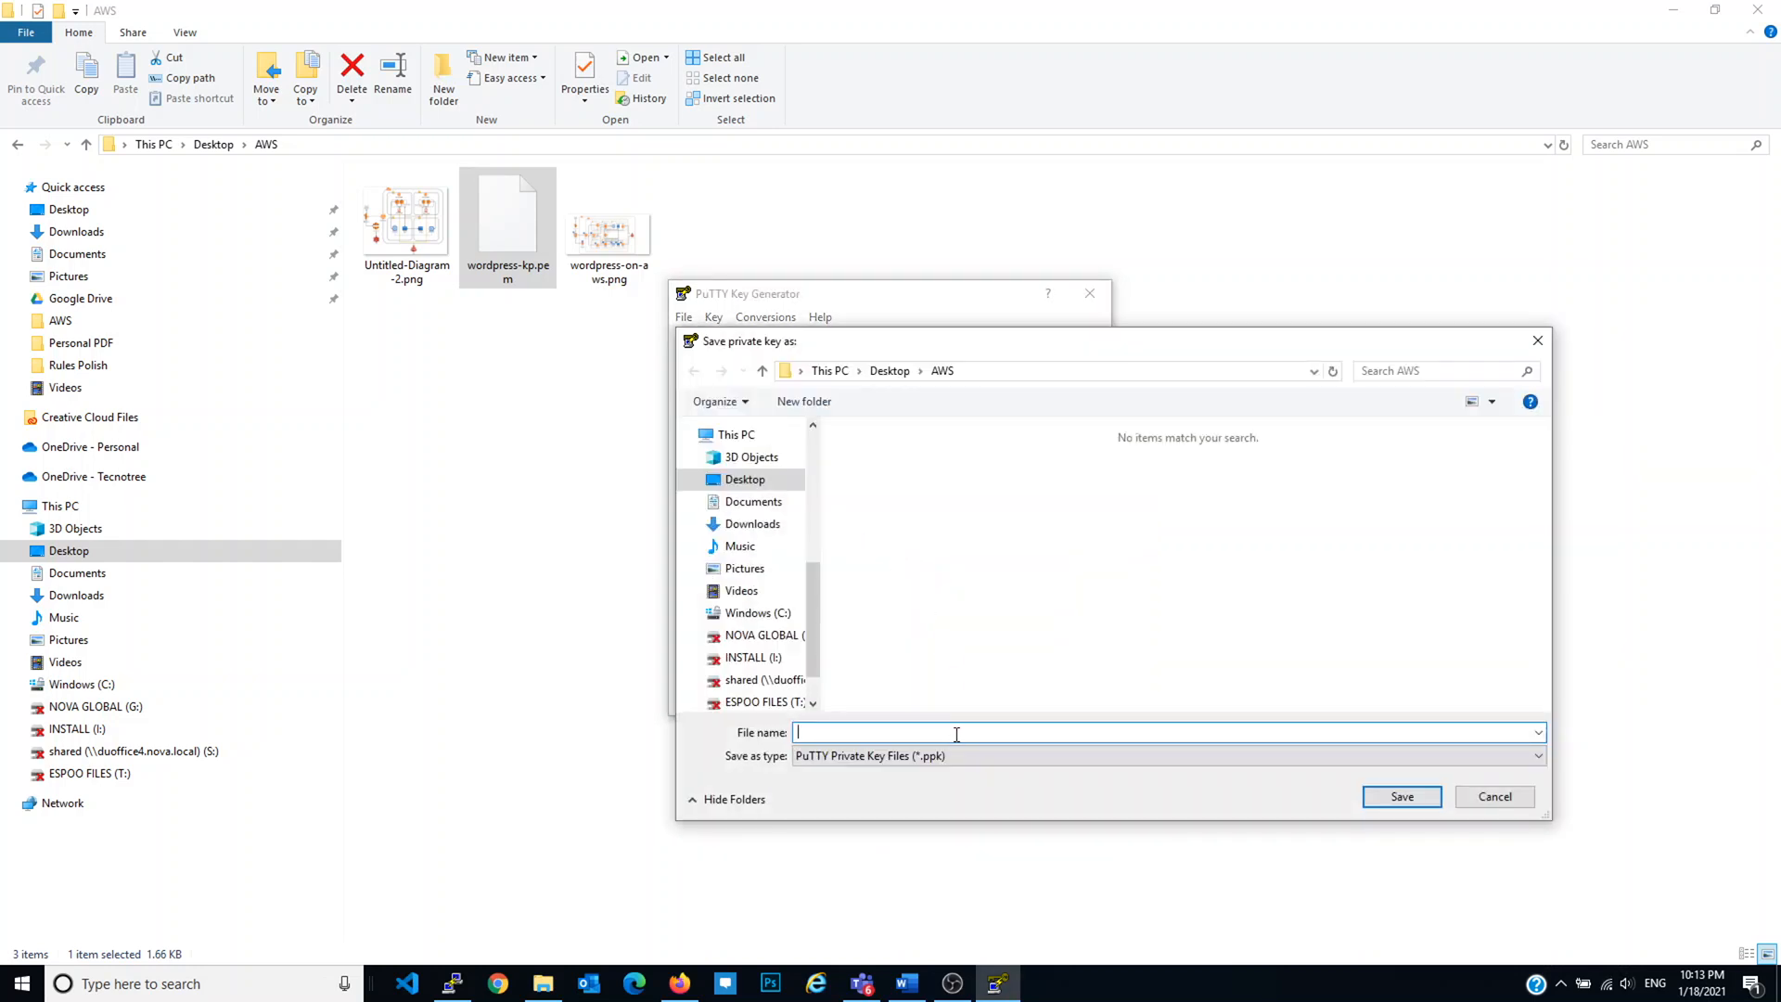
pyautogui.write('wordpress-kp.')
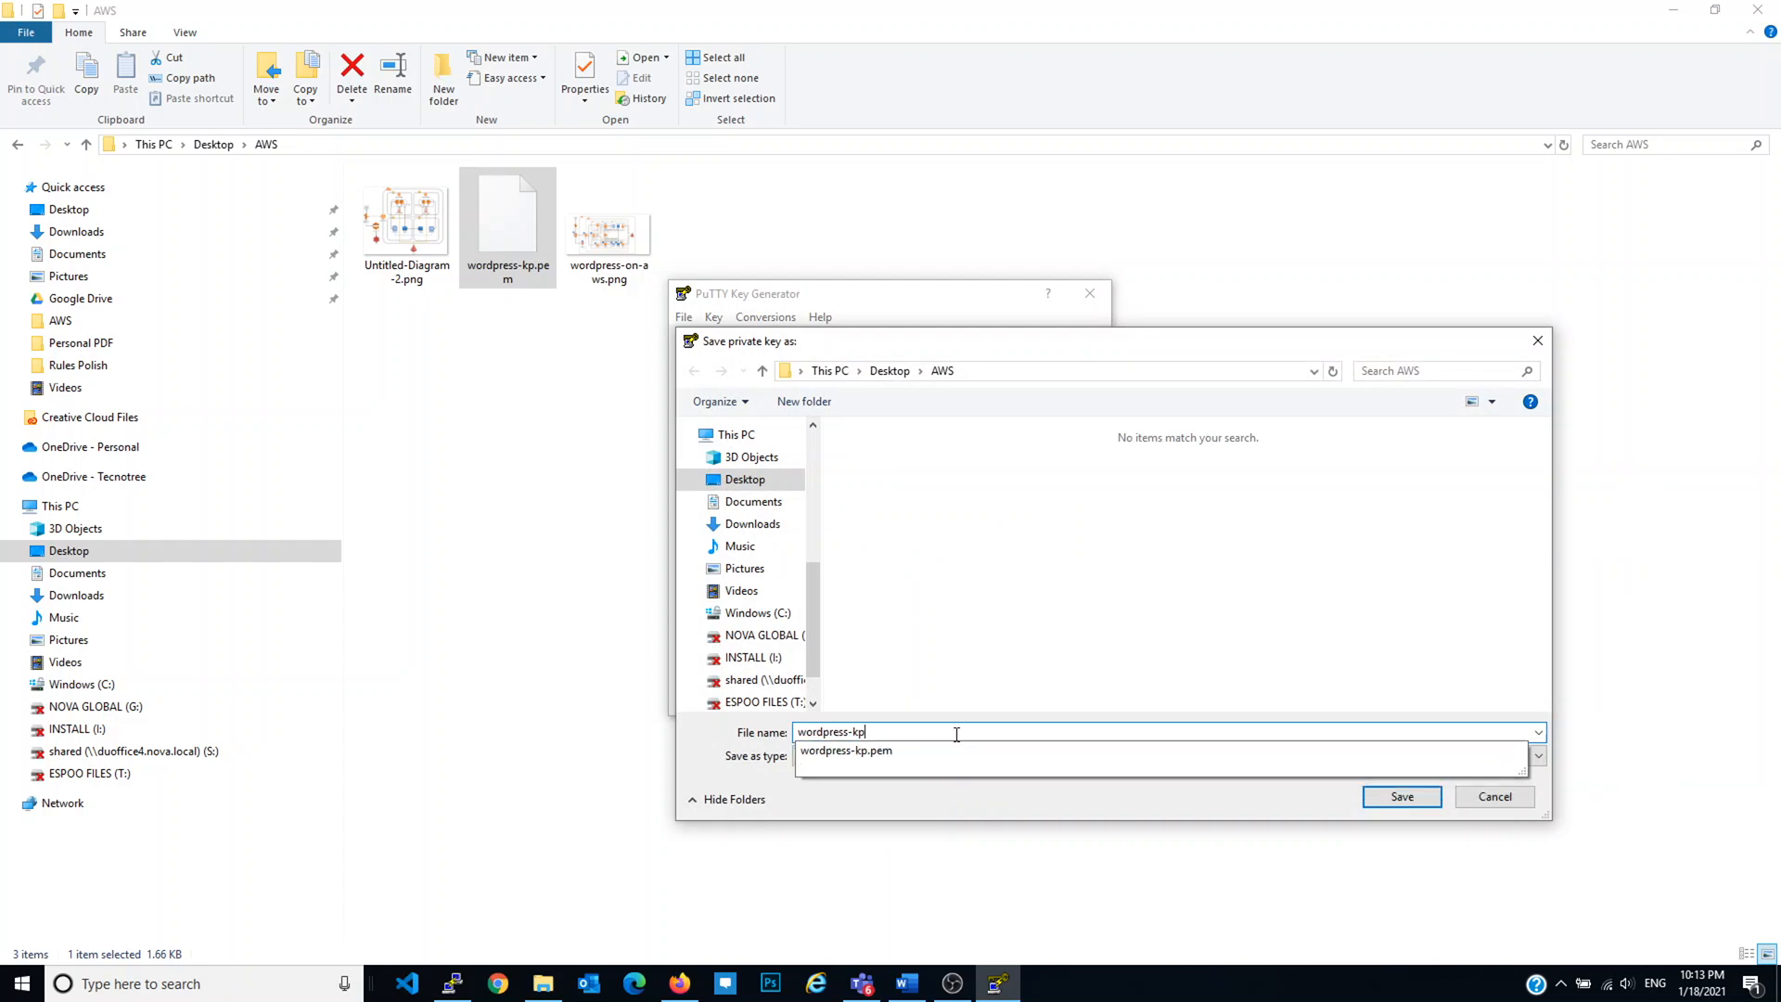
pyautogui.press('BackSpace')
pyautogui.write('pricate')
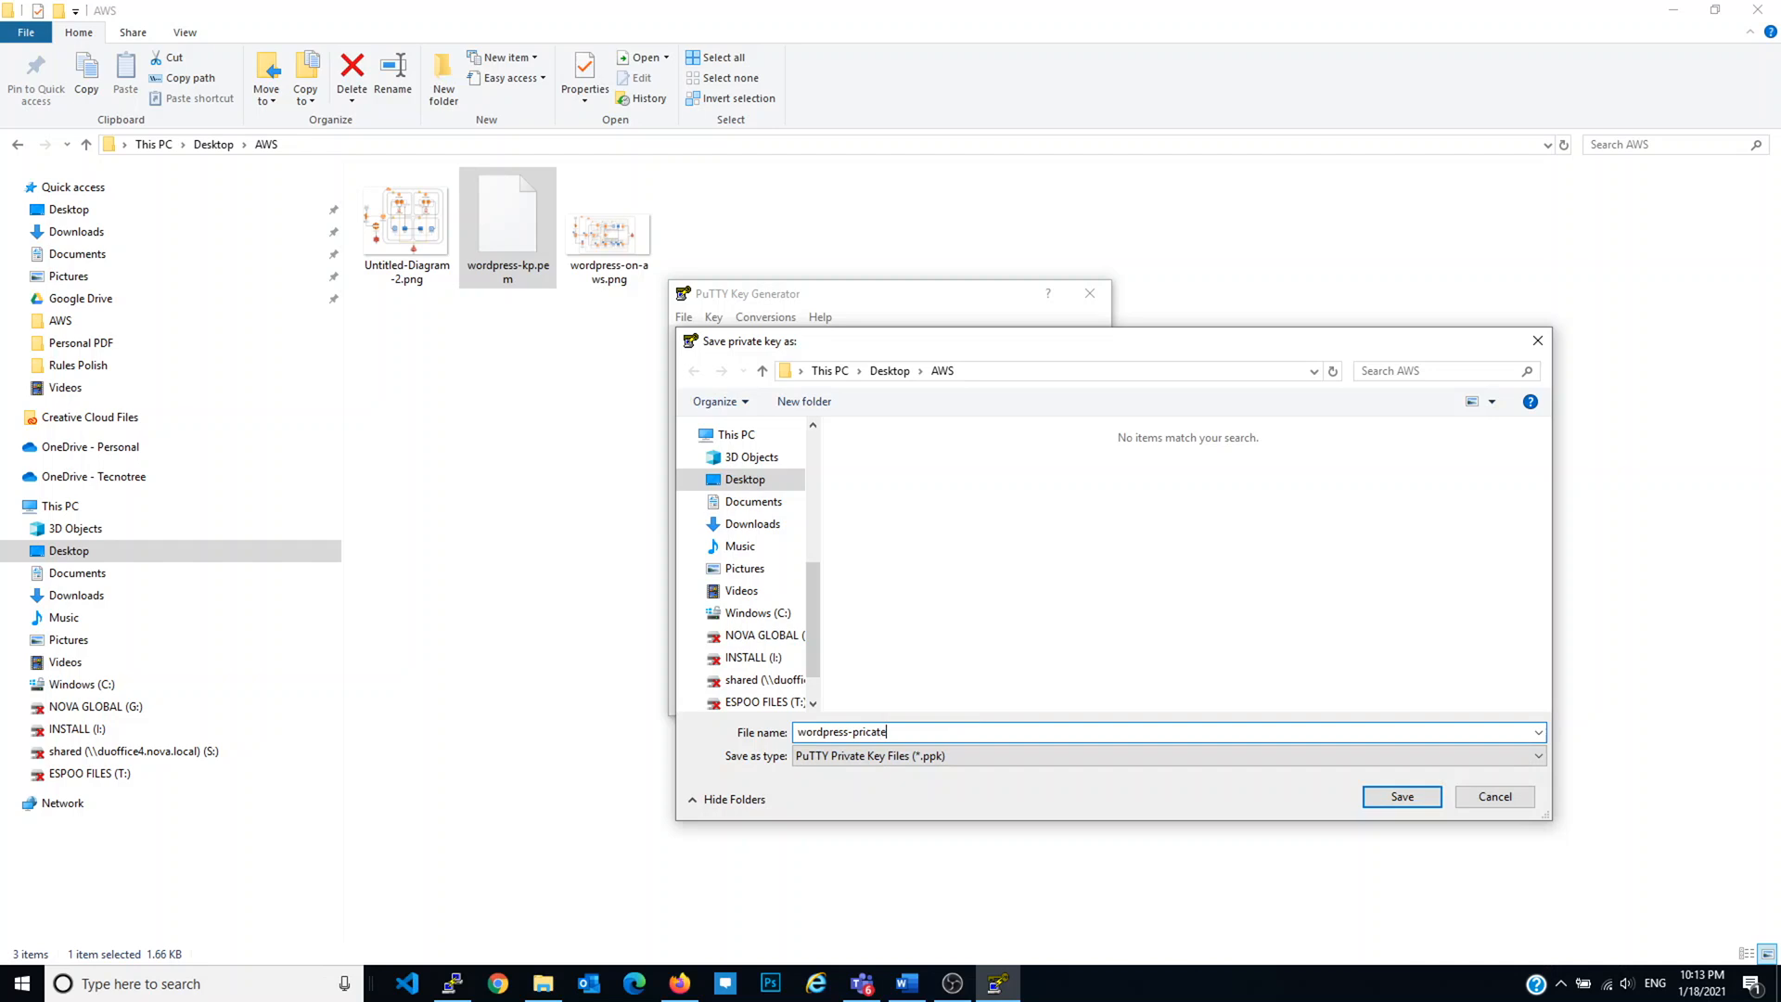
pyautogui.write('keu')
pyautogui.hotkey('ctrl', 'shift', 'Left')
pyautogui.write('PP')
pyautogui.press('Return')
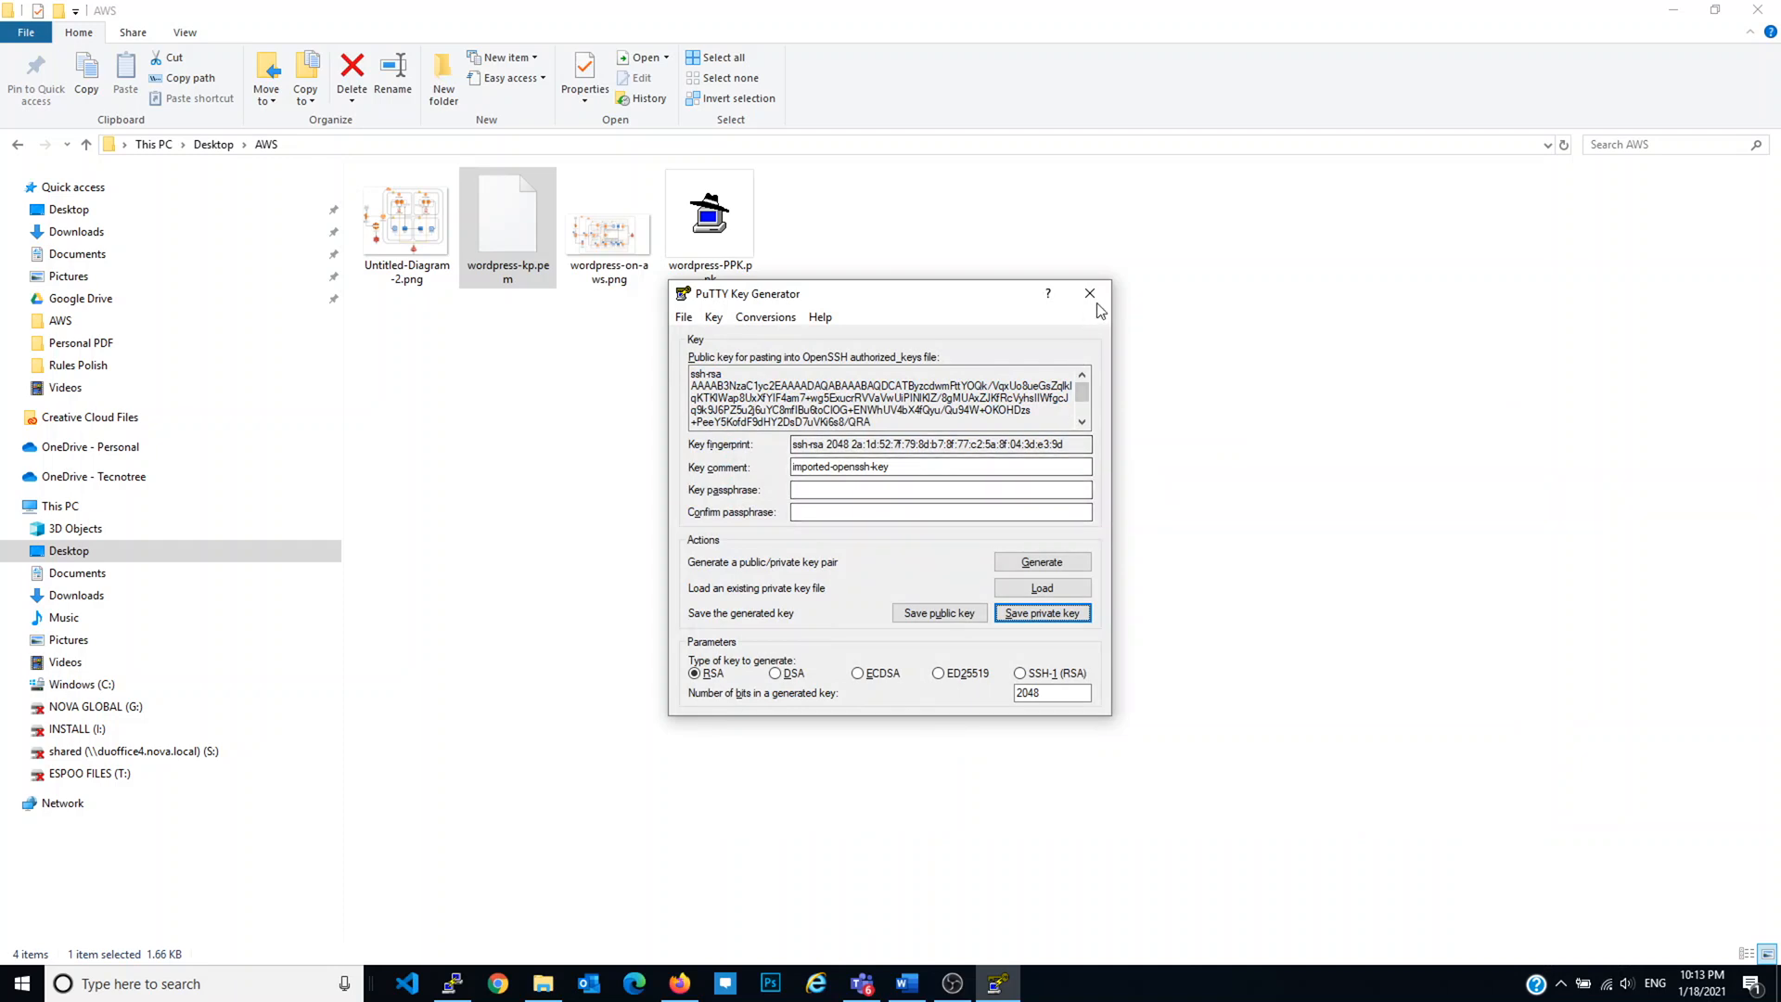
pyautogui.click(1091, 295)
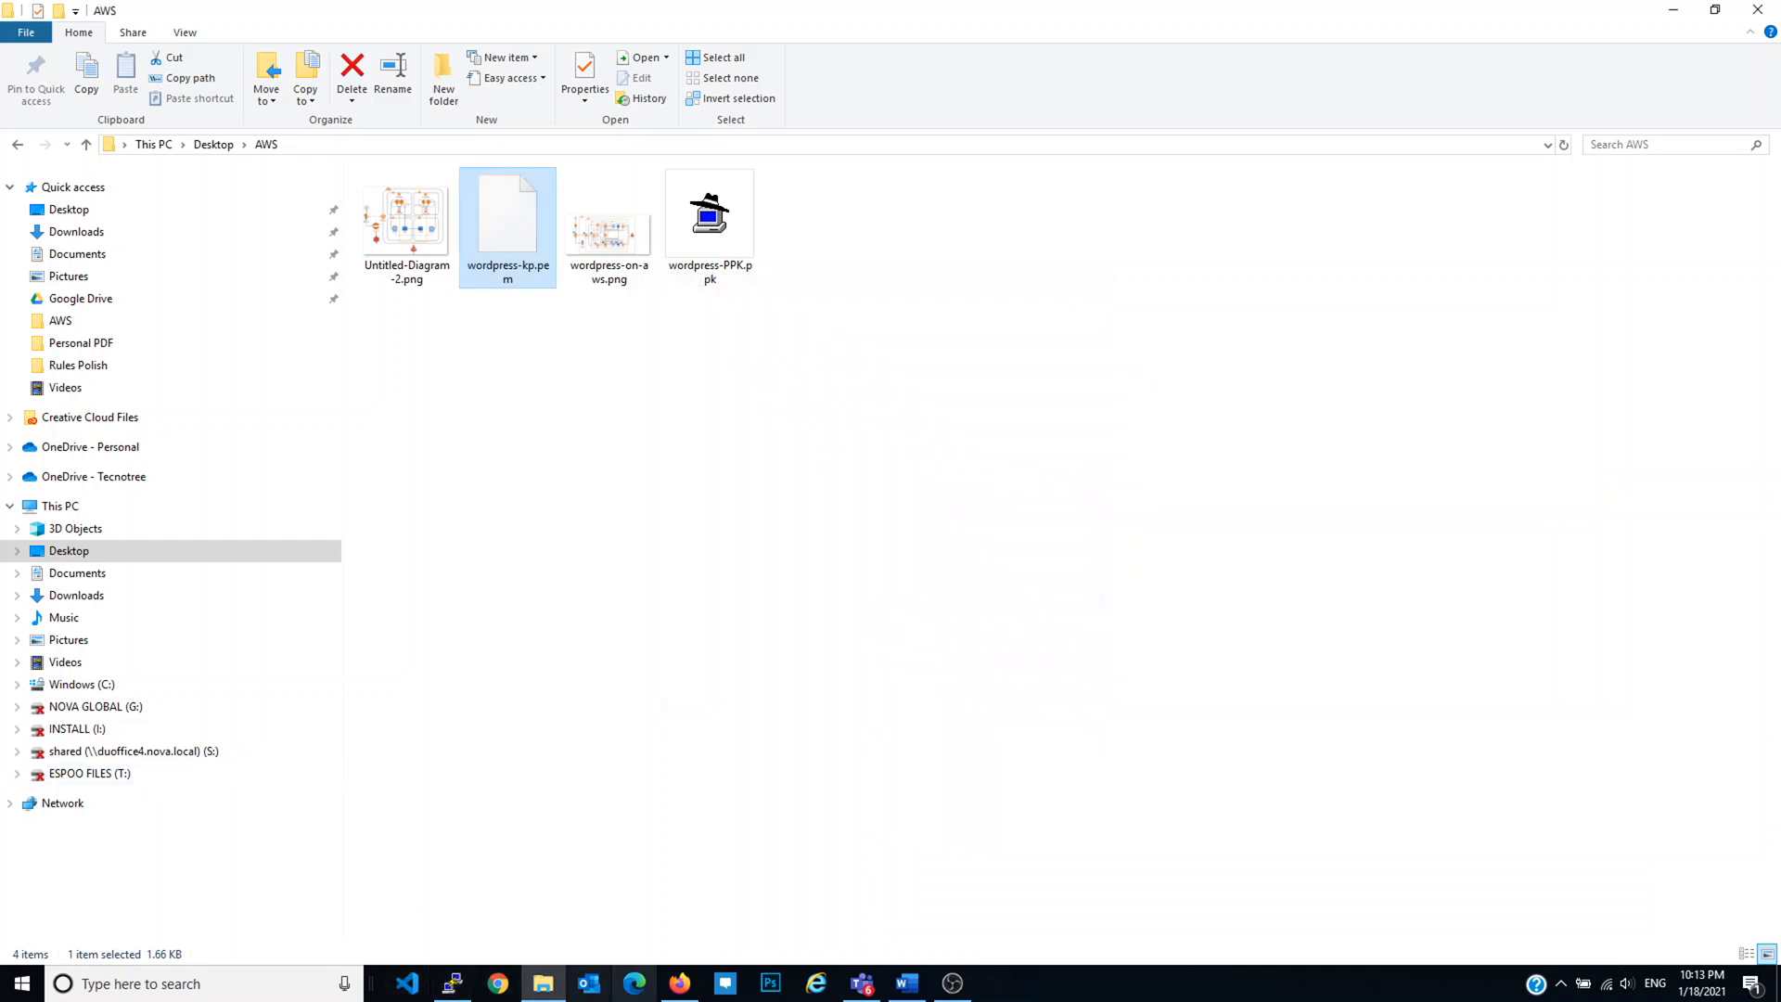
# Step: View the Instances list and copy EC2 Wordpress's public IPv4 address 34.230.18.93
pyautogui.click(680, 984)
pyautogui.click(1714, 727)
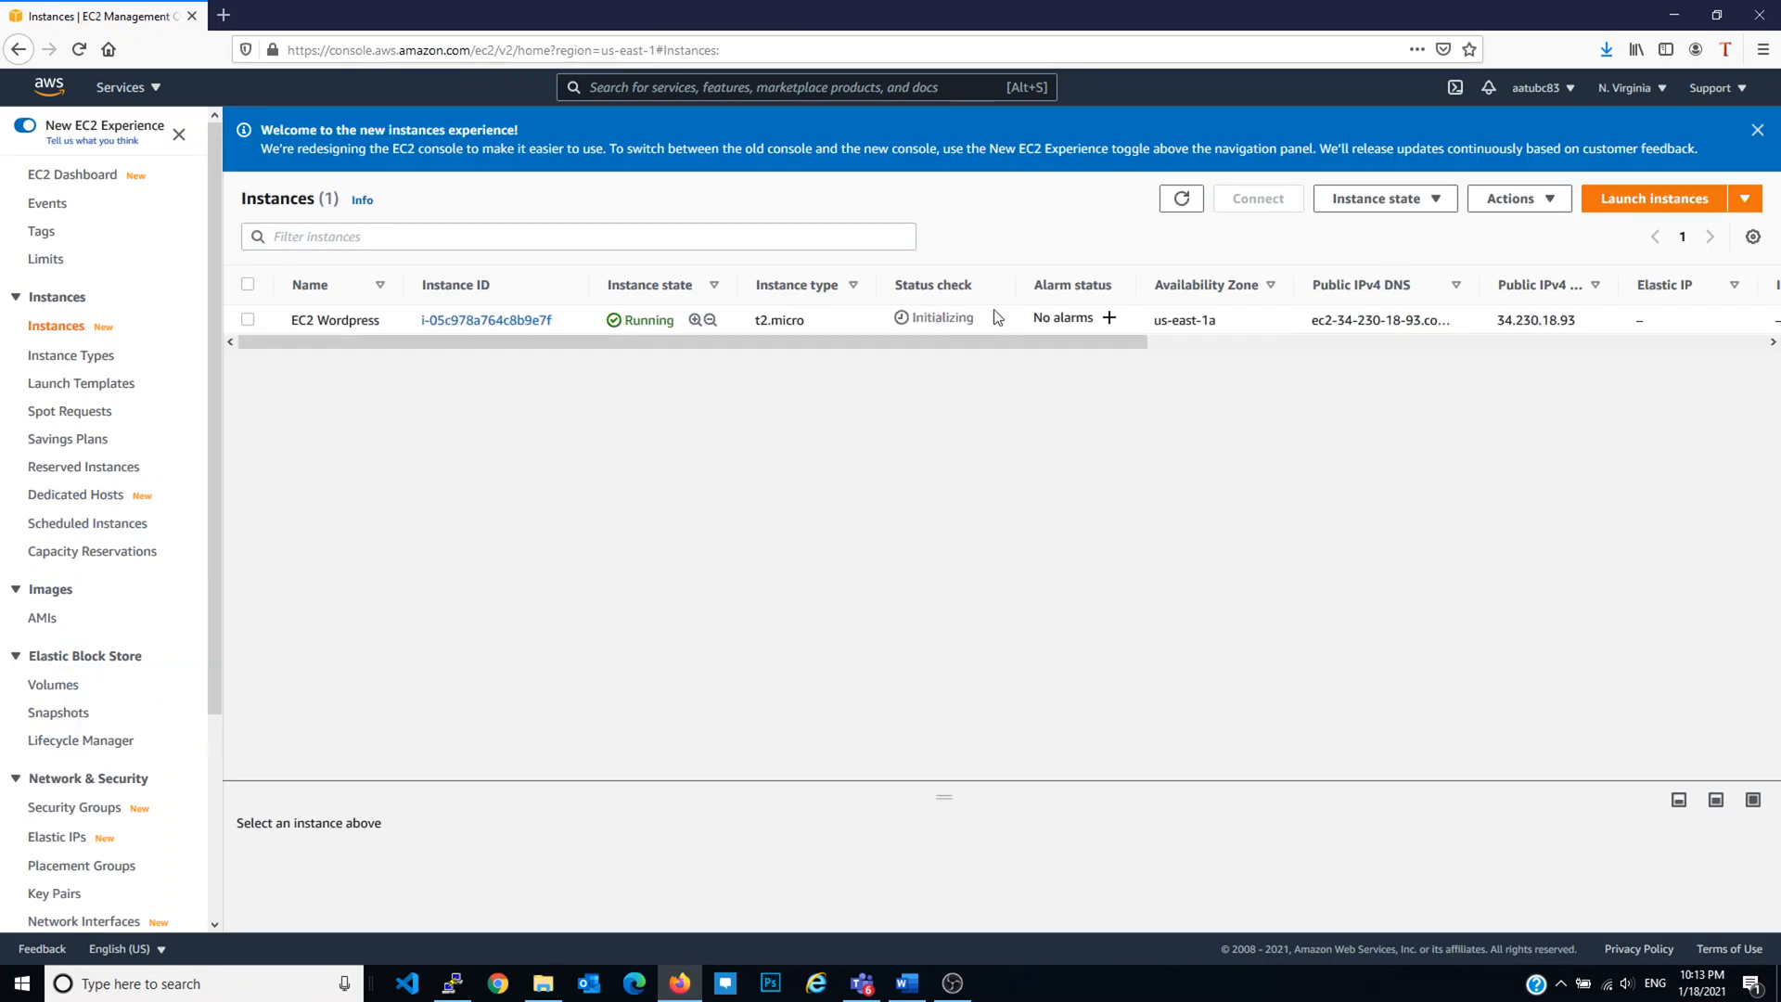
pyautogui.doubleClick(1559, 319)
pyautogui.hotkey('ctrl', 'c')
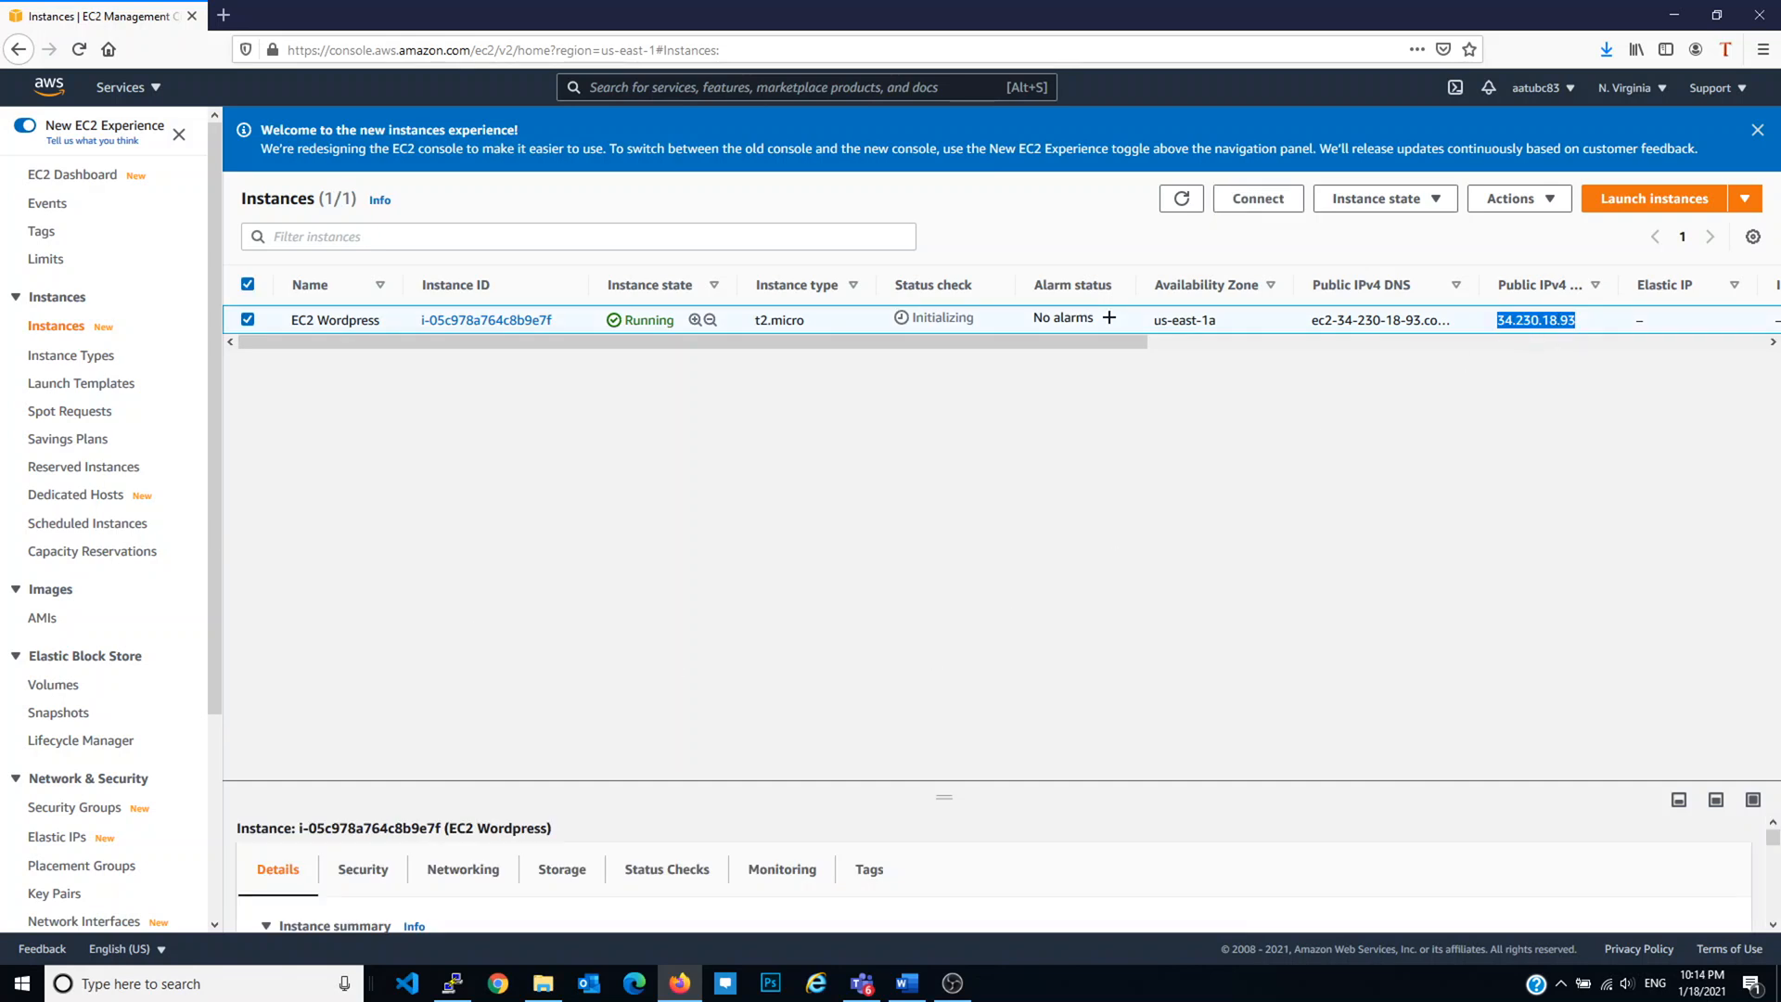
pyautogui.hotkey('alt', 'Tab')
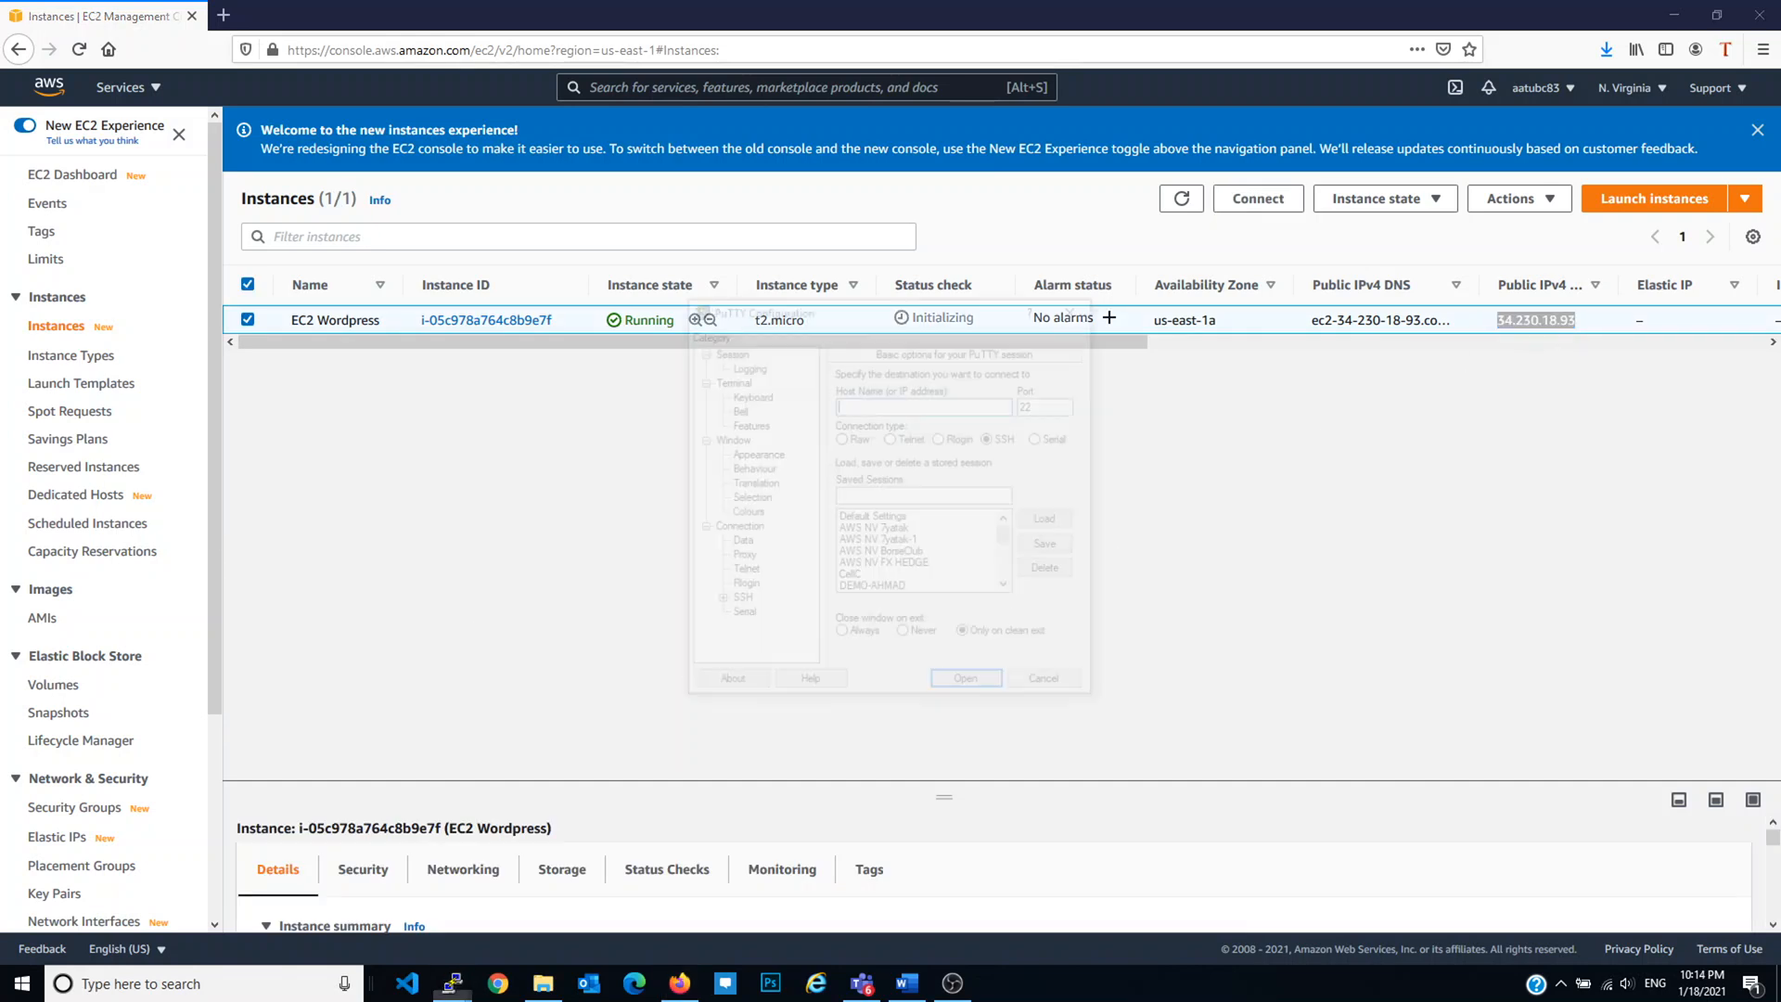
pyautogui.hotkey('ctrl', 'v')
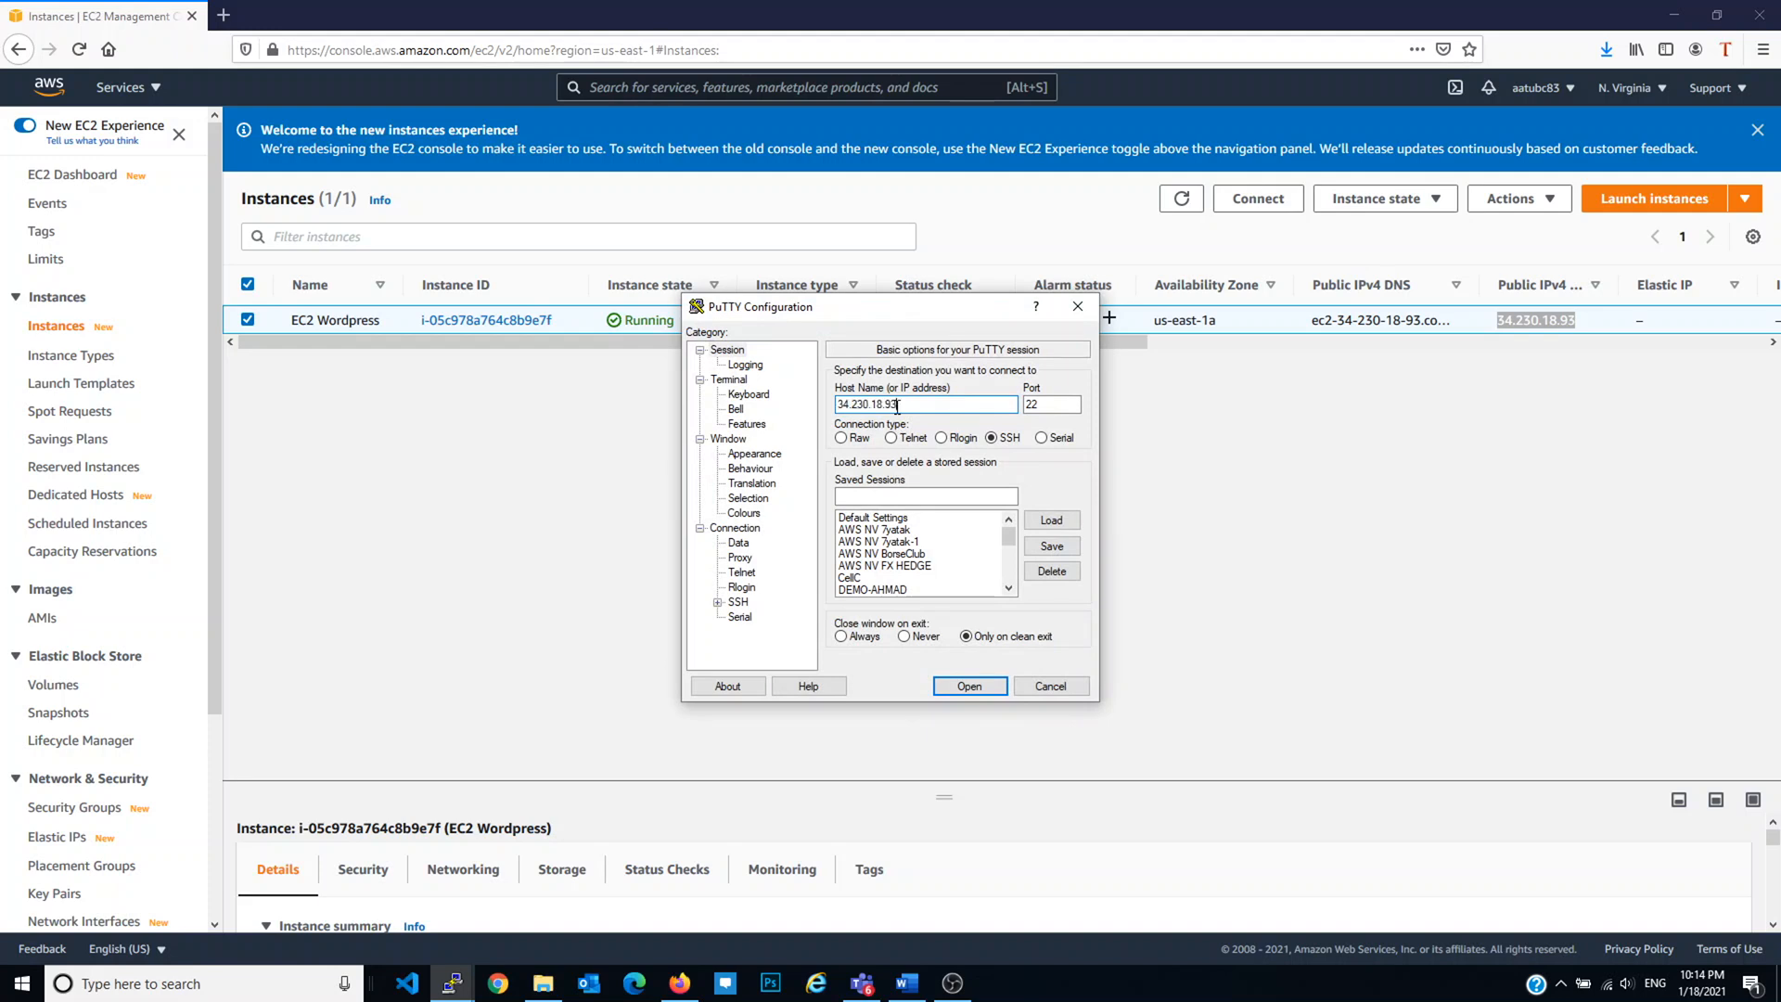
pyautogui.write('ec2-user@')
pyautogui.click(718, 602)
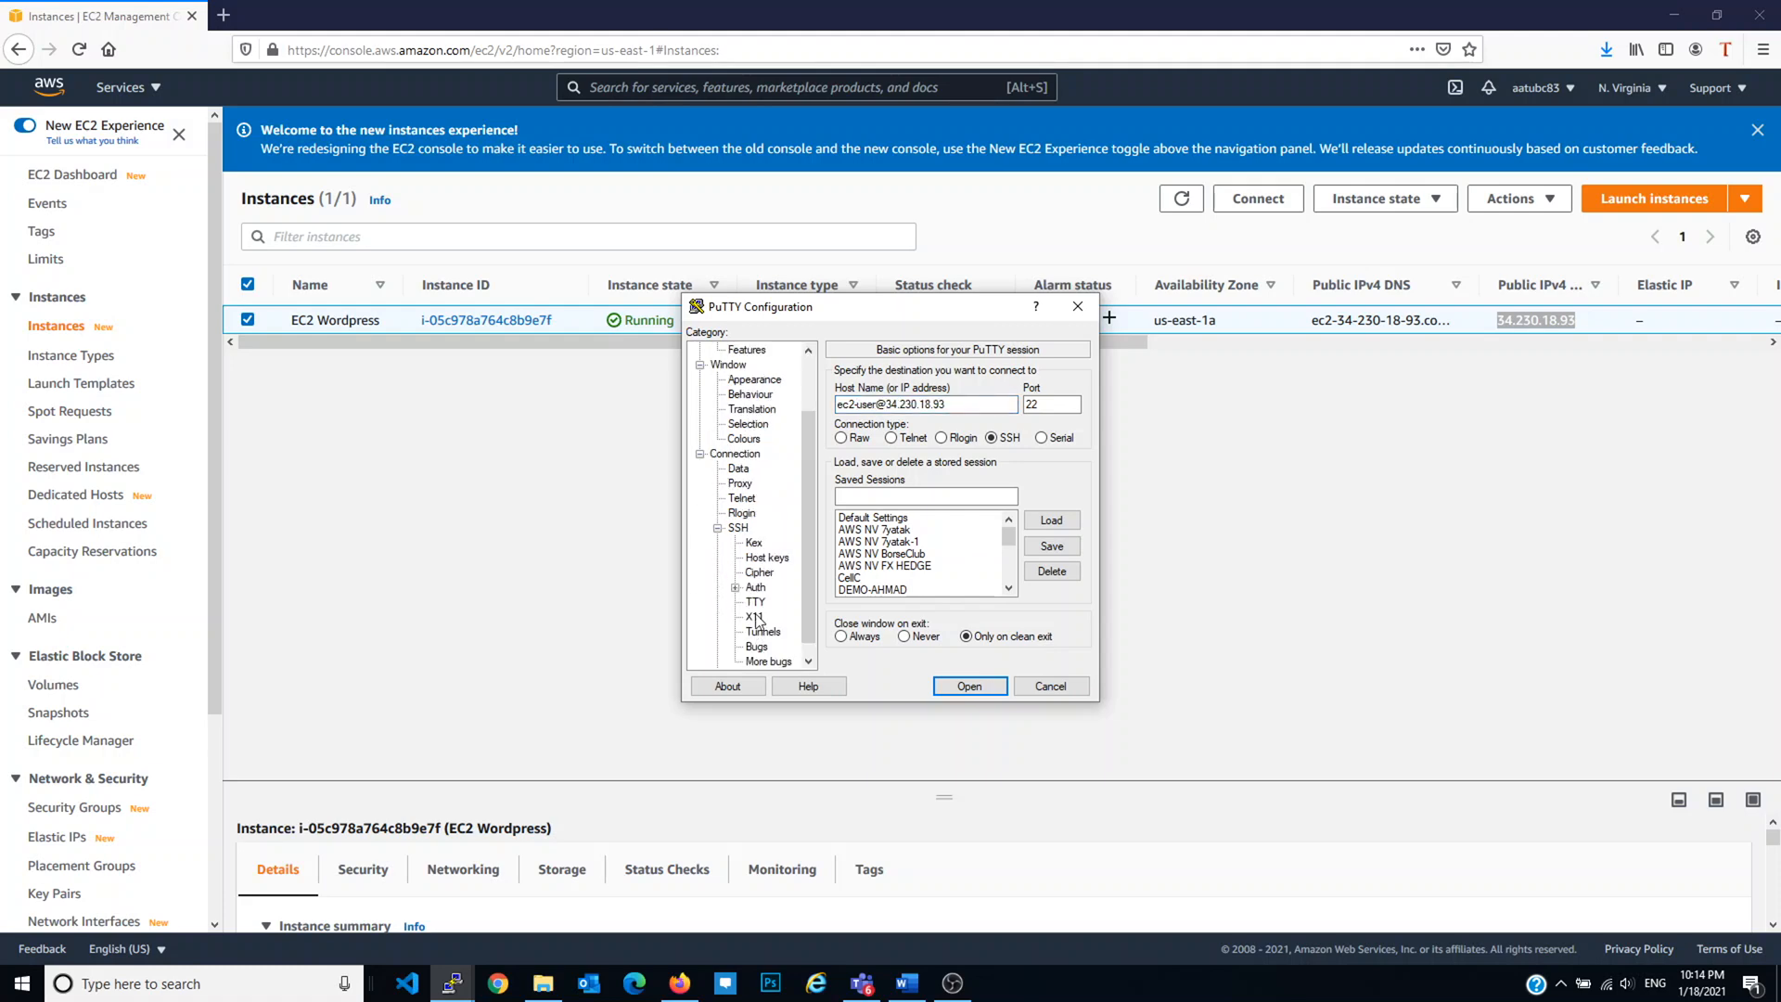
pyautogui.click(756, 587)
pyautogui.click(1051, 561)
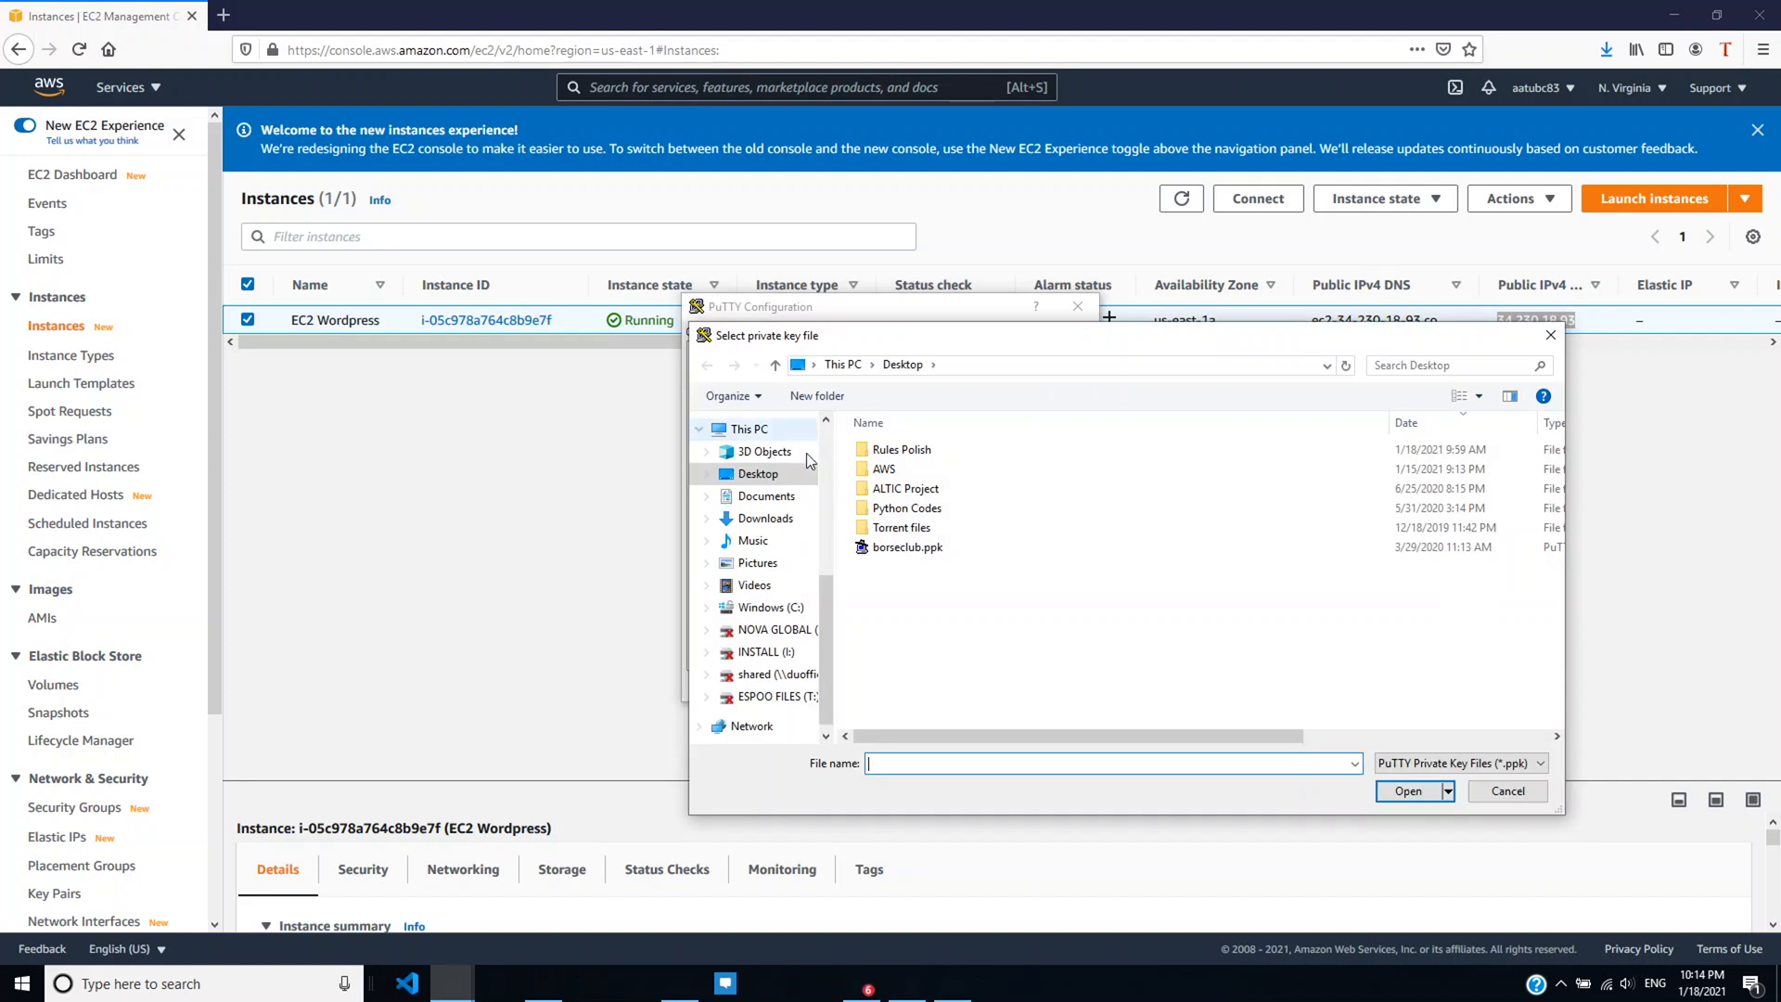
pyautogui.doubleClick(886, 469)
pyautogui.doubleClick(916, 468)
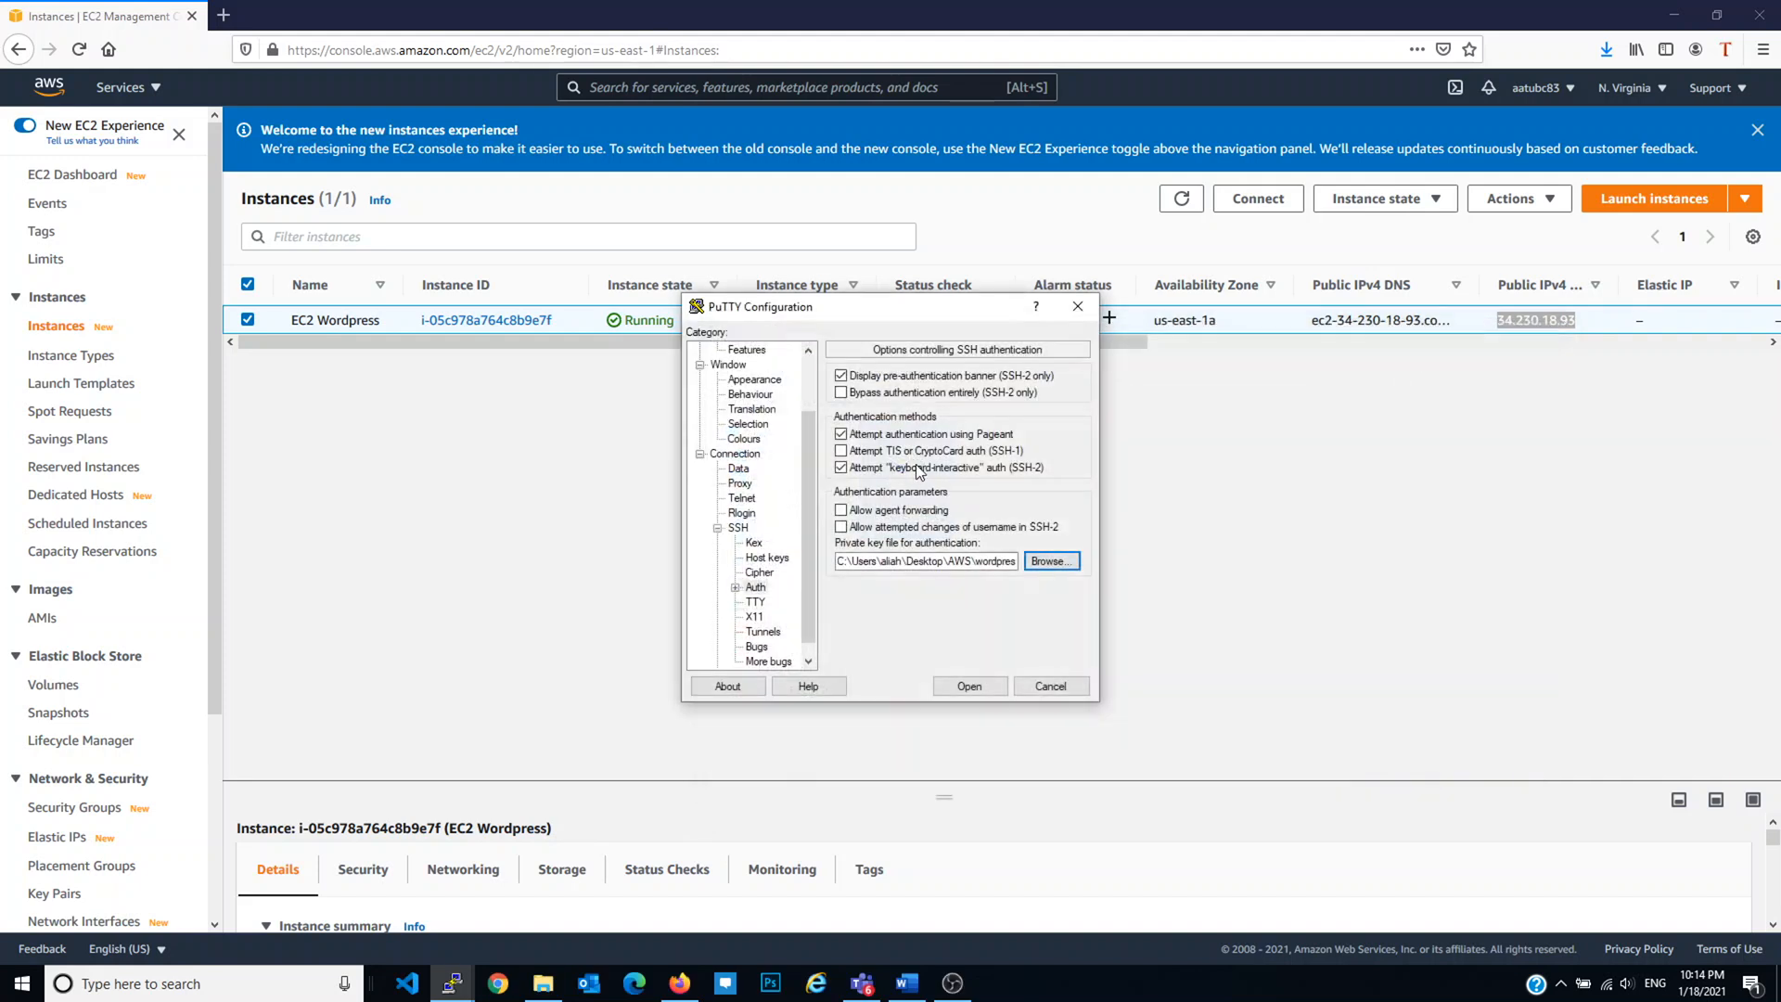
pyautogui.scroll(2, 756, 464)
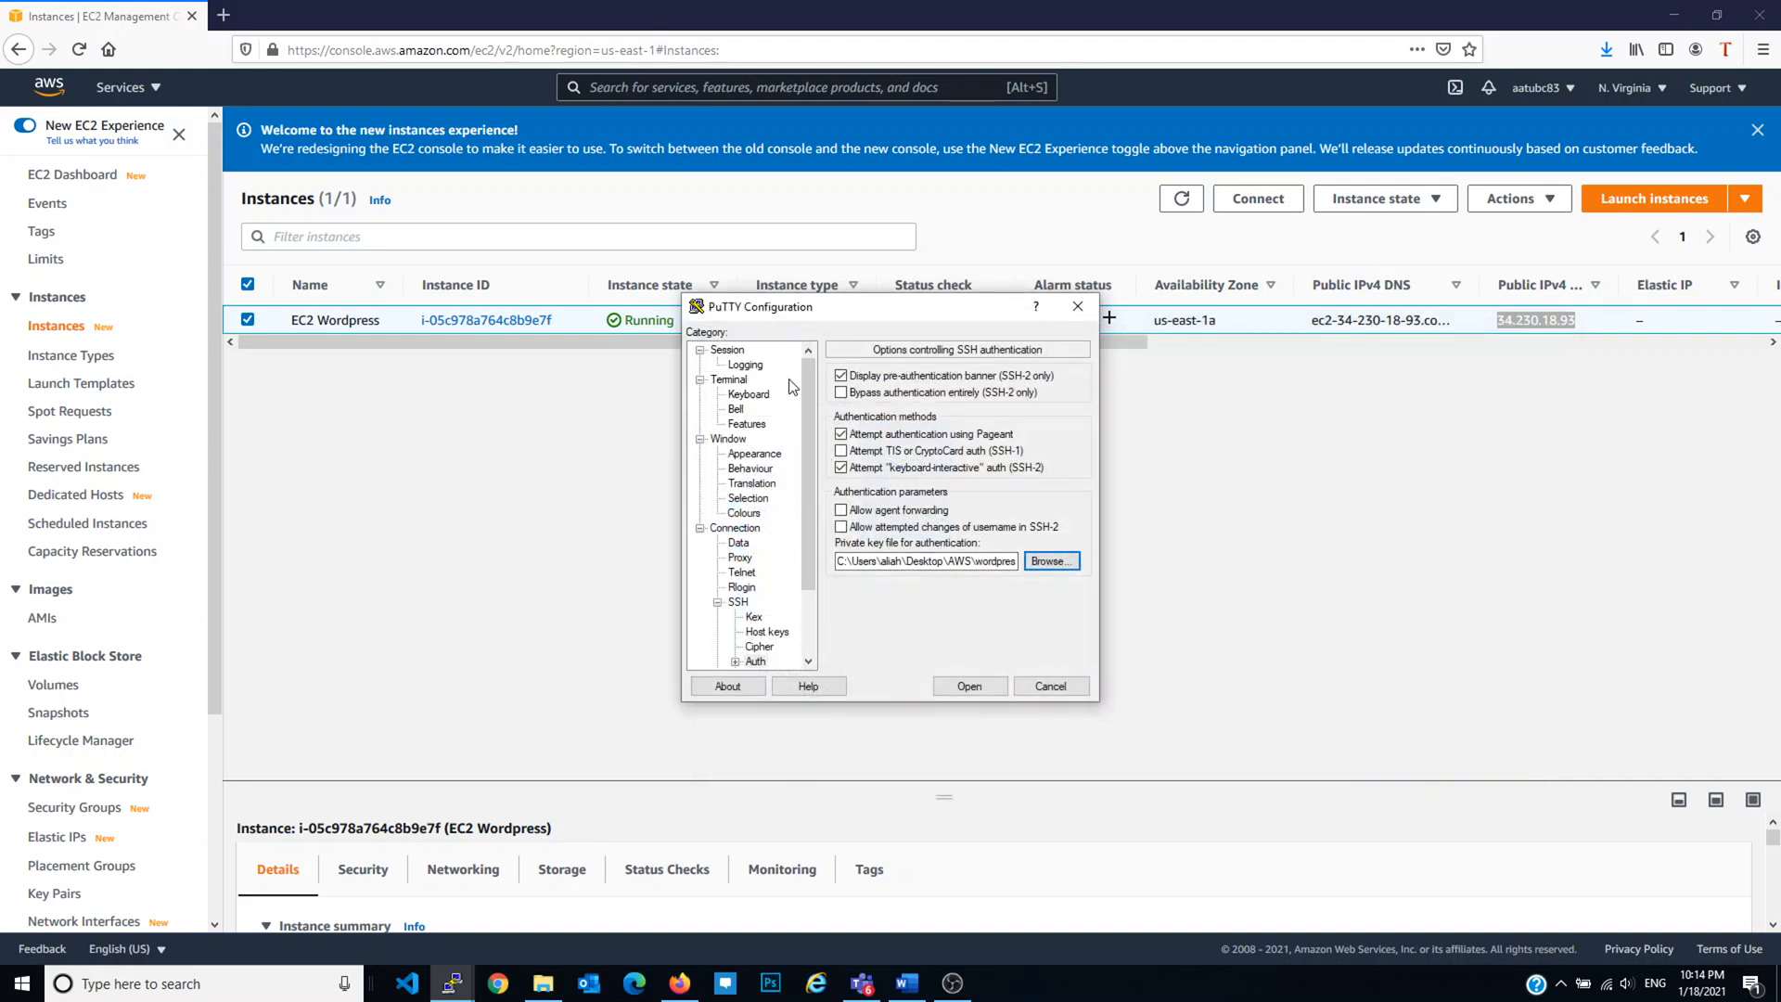
# Step: Save the session as wordpress-server and open the SSH connection
pyautogui.click(728, 350)
pyautogui.click(989, 496)
pyautogui.write('wordpress-server')
pyautogui.click(1054, 549)
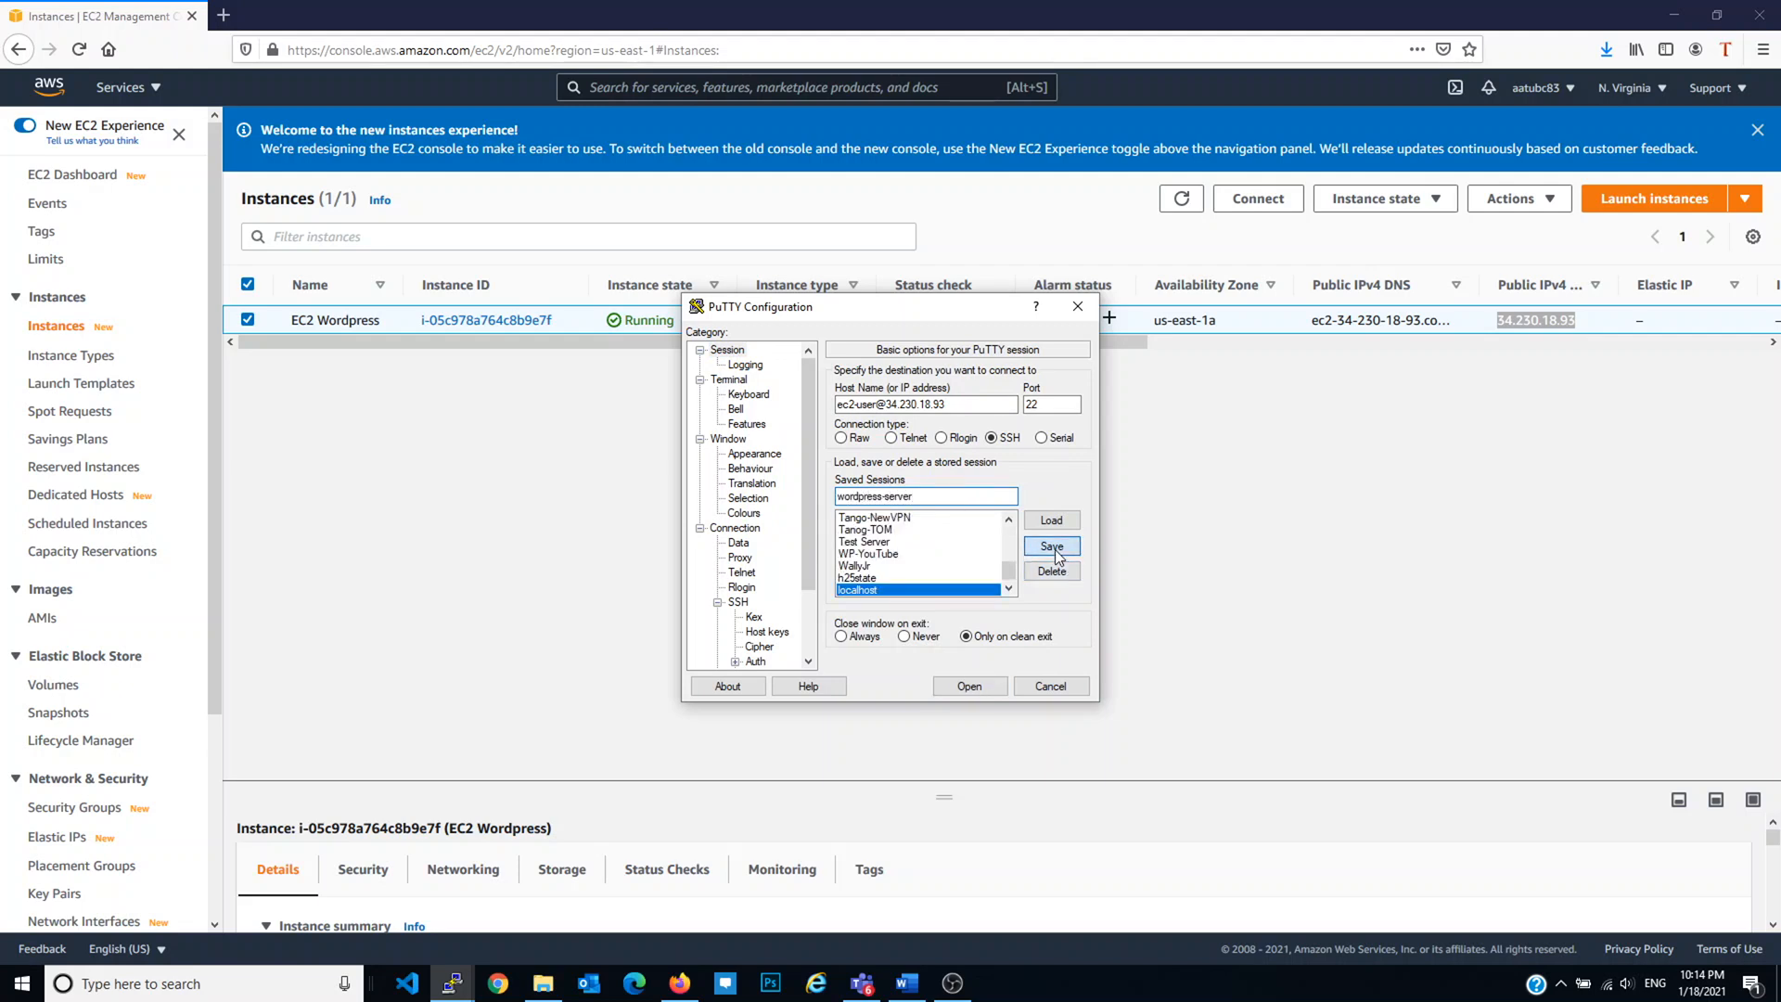
pyautogui.click(970, 685)
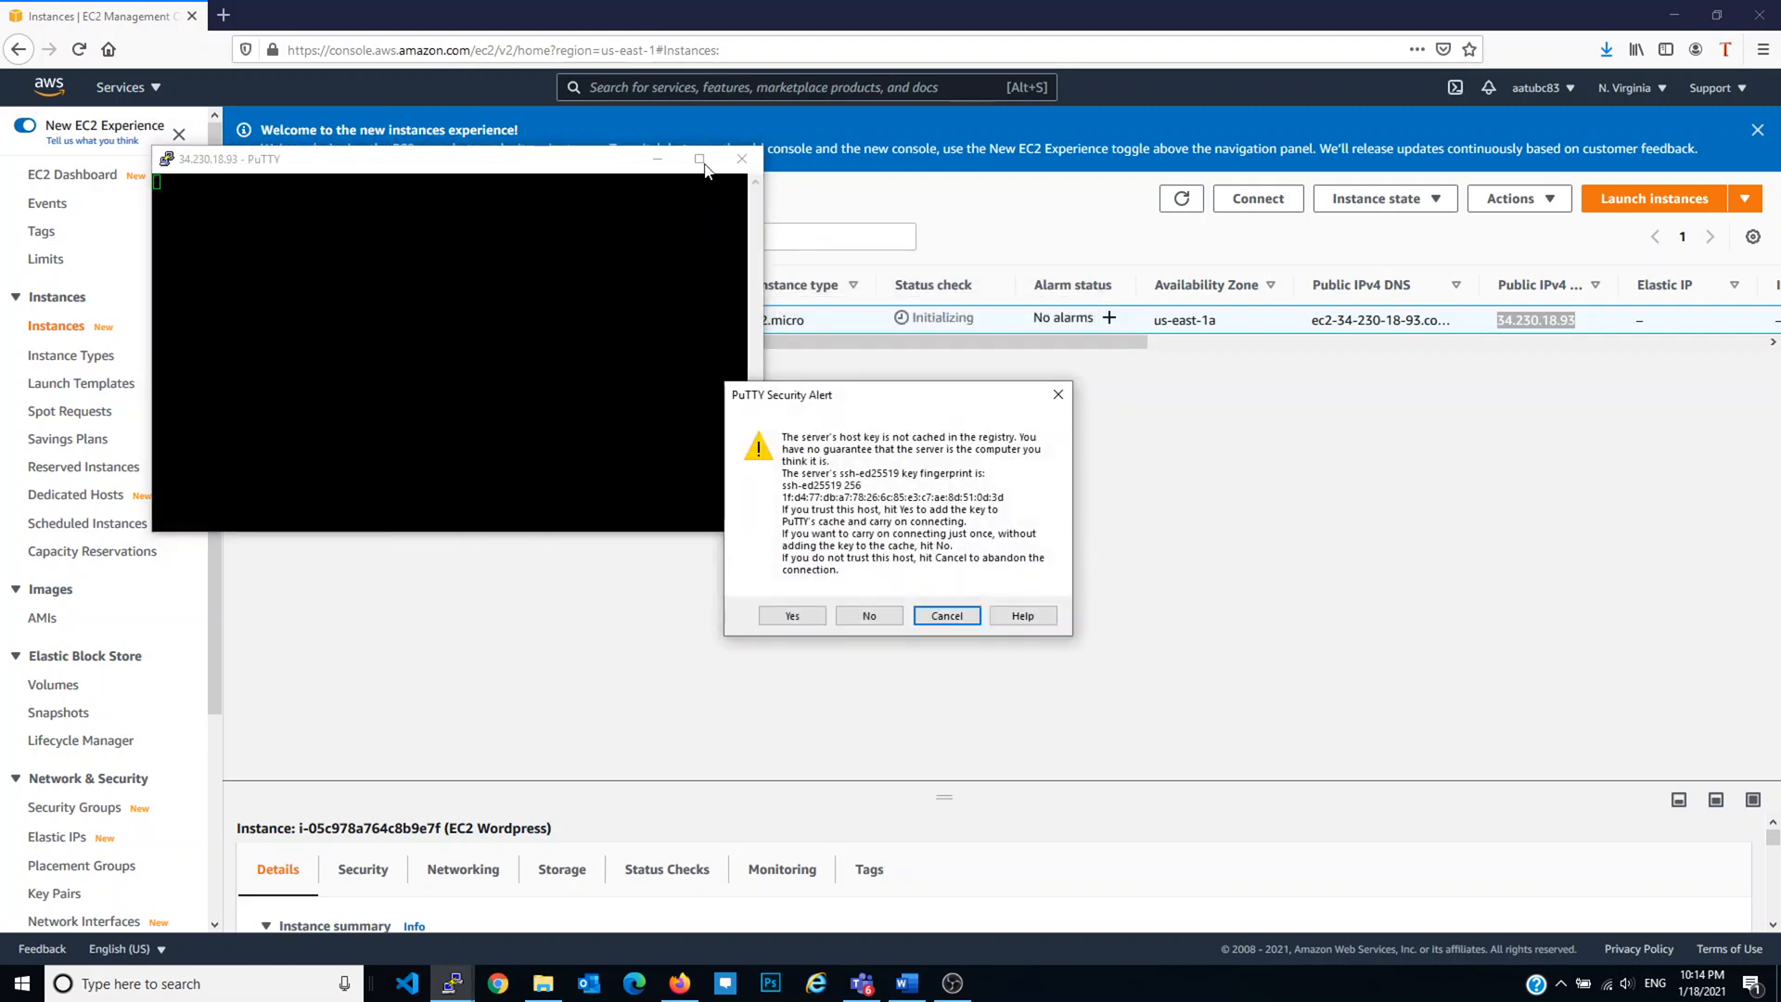
# Step: Accept the host key, maximize the terminal and switch to root with sudo su
pyautogui.click(820, 618)
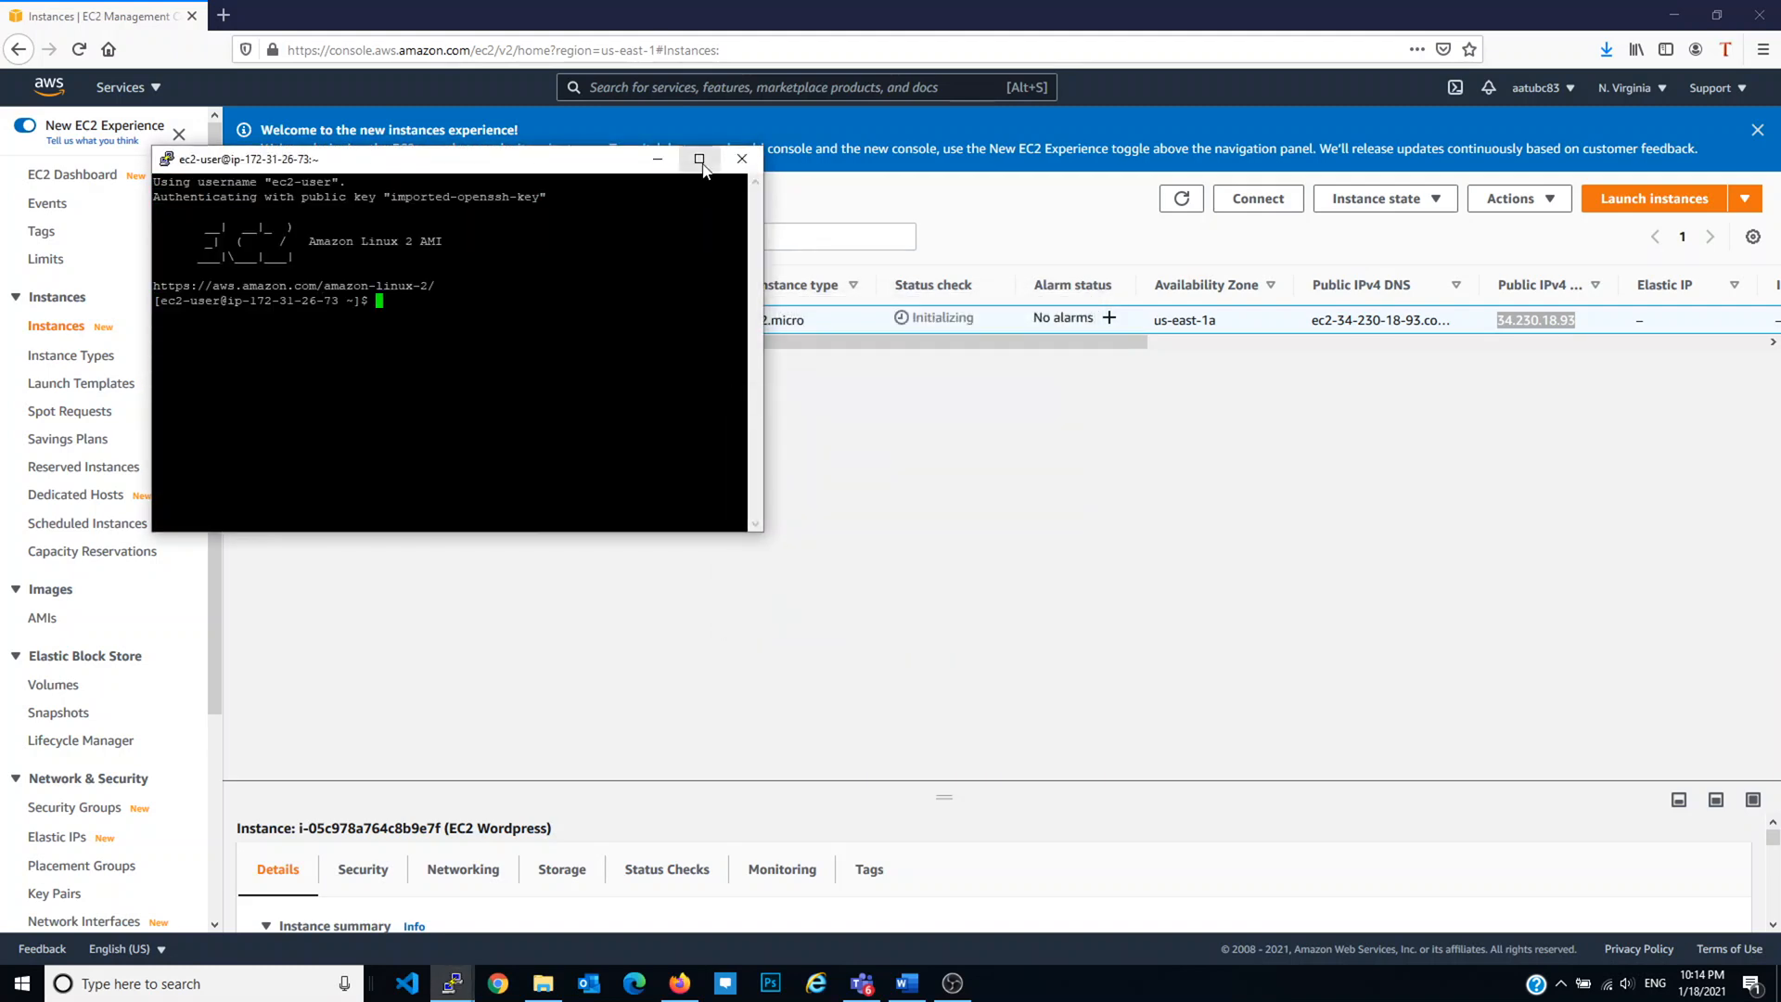
pyautogui.click(700, 159)
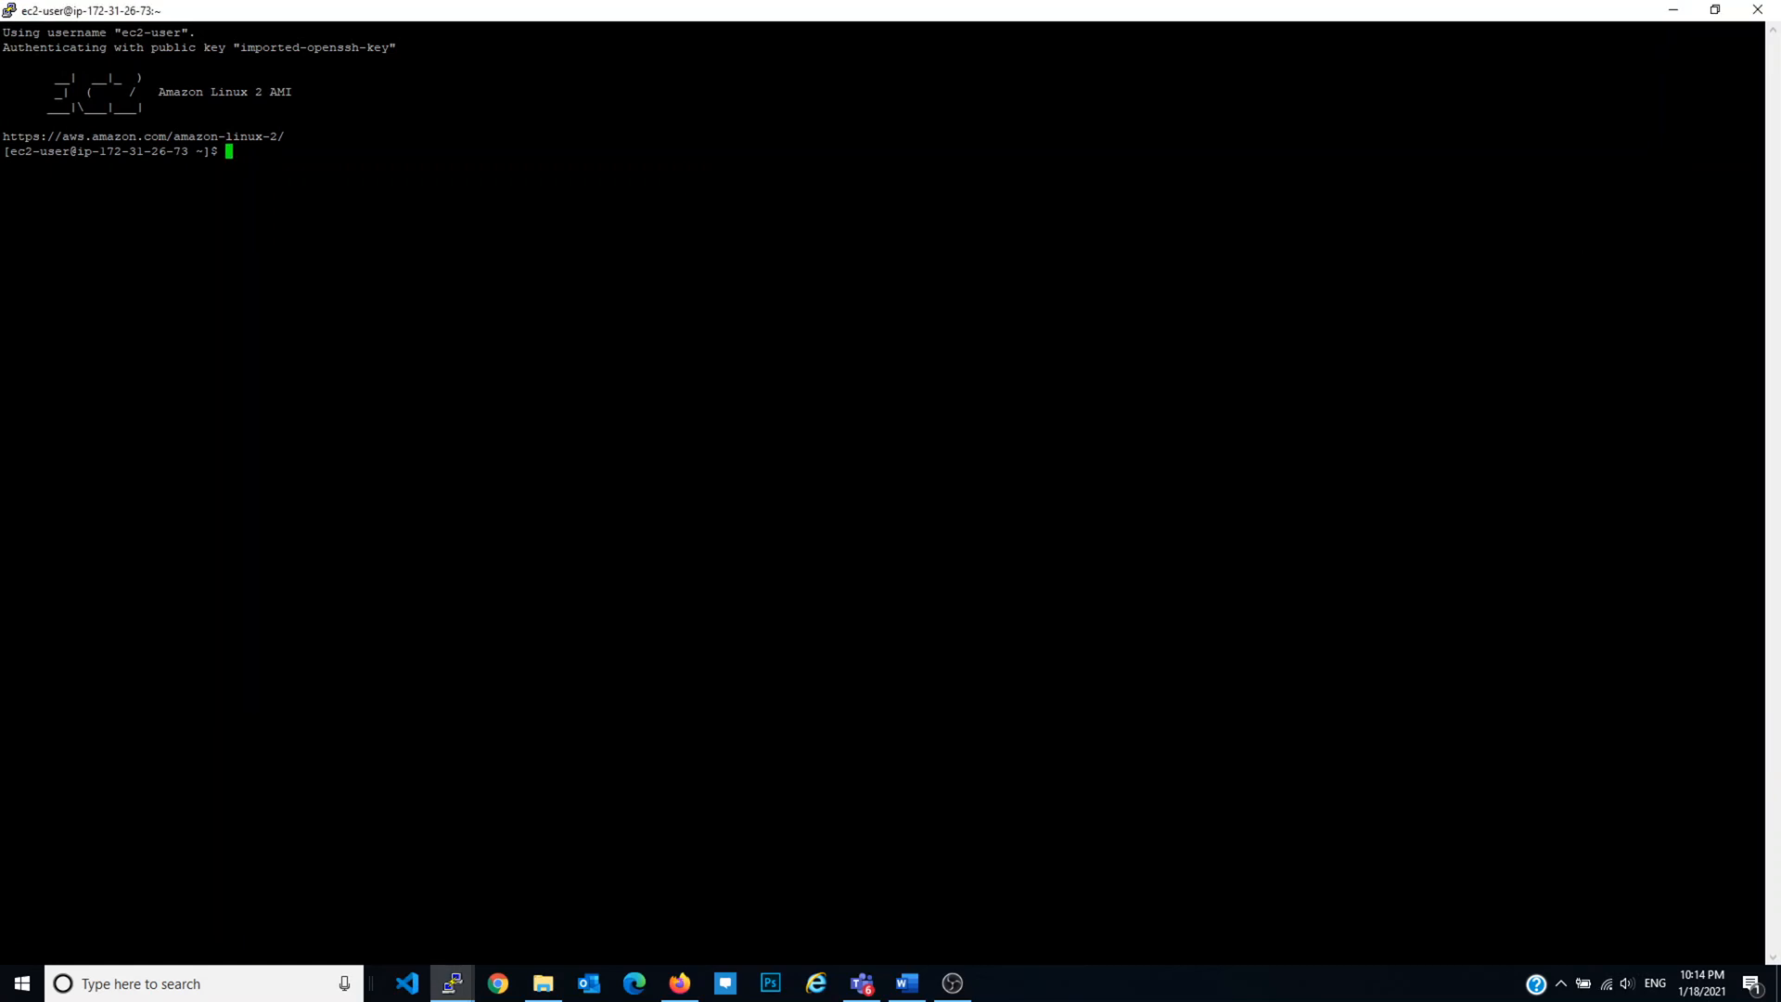
pyautogui.write('sudo su')
pyautogui.press('Return')
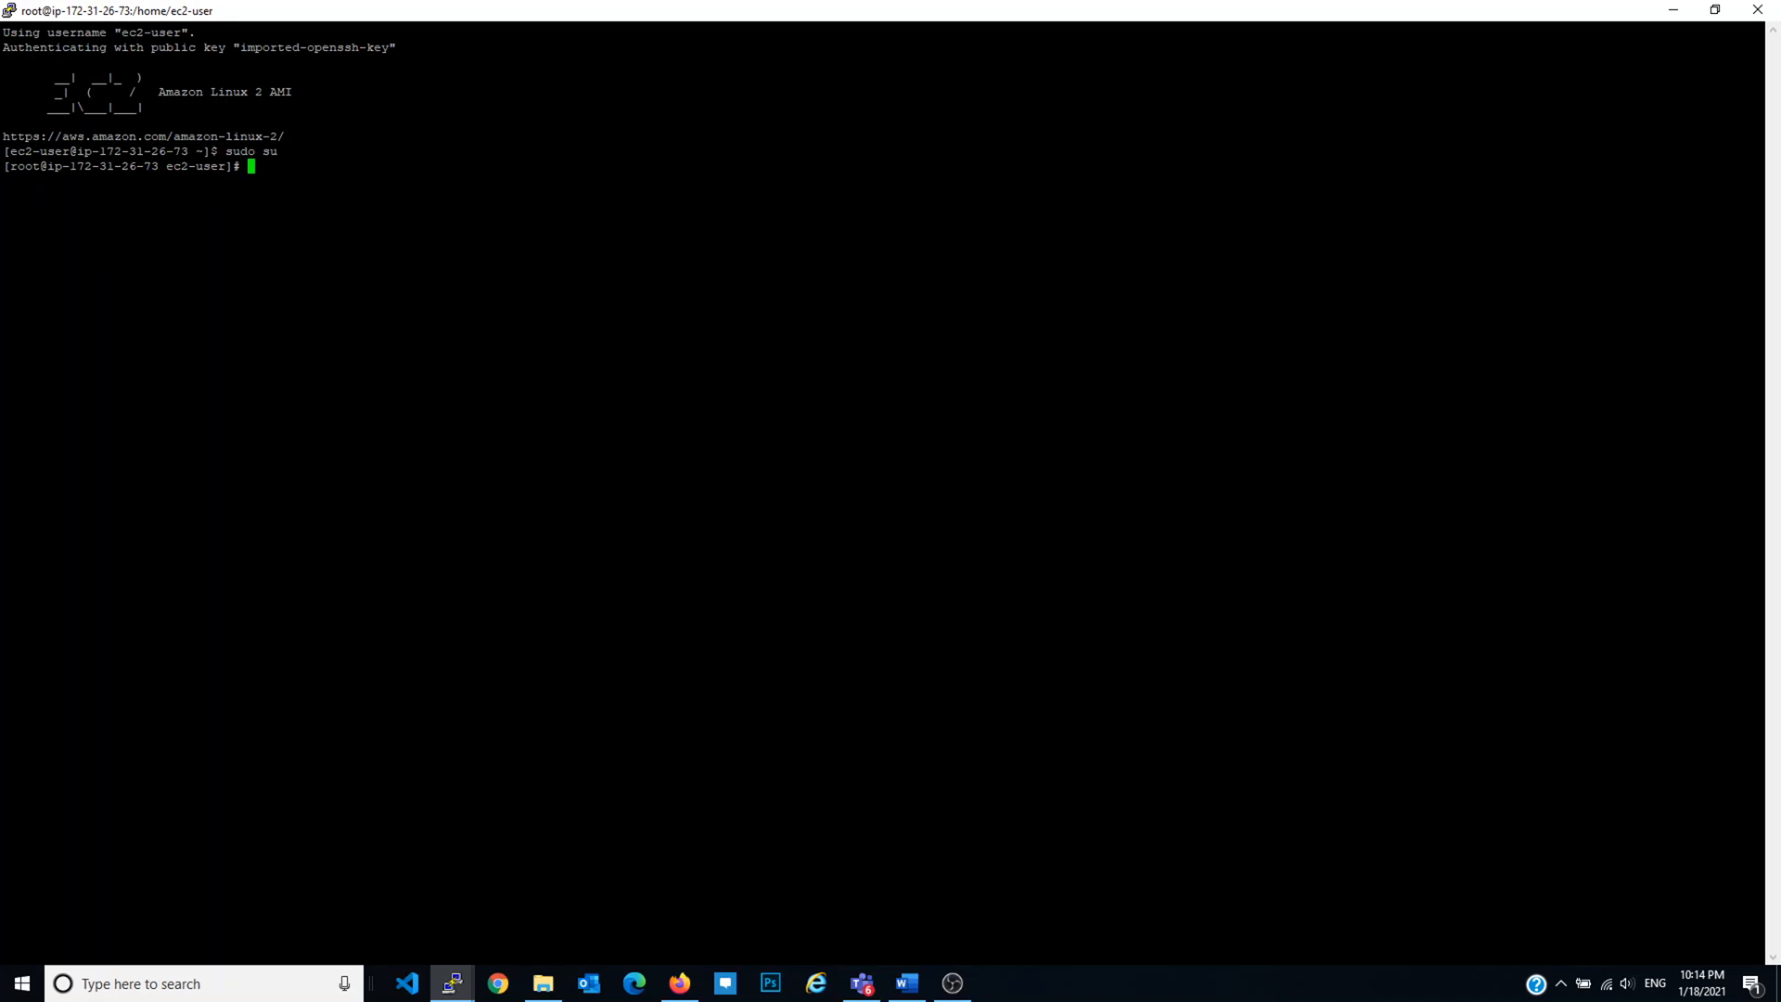
# Step: Check installed httpd packages with 'rpm -qa | grep httpd'
pyautogui.write('ps -ef"')
pyautogui.press('BackSpace')
pyautogui.write('| grep htt')
pyautogui.press('Home')
pyautogui.hotkey('ctrl', 'c')
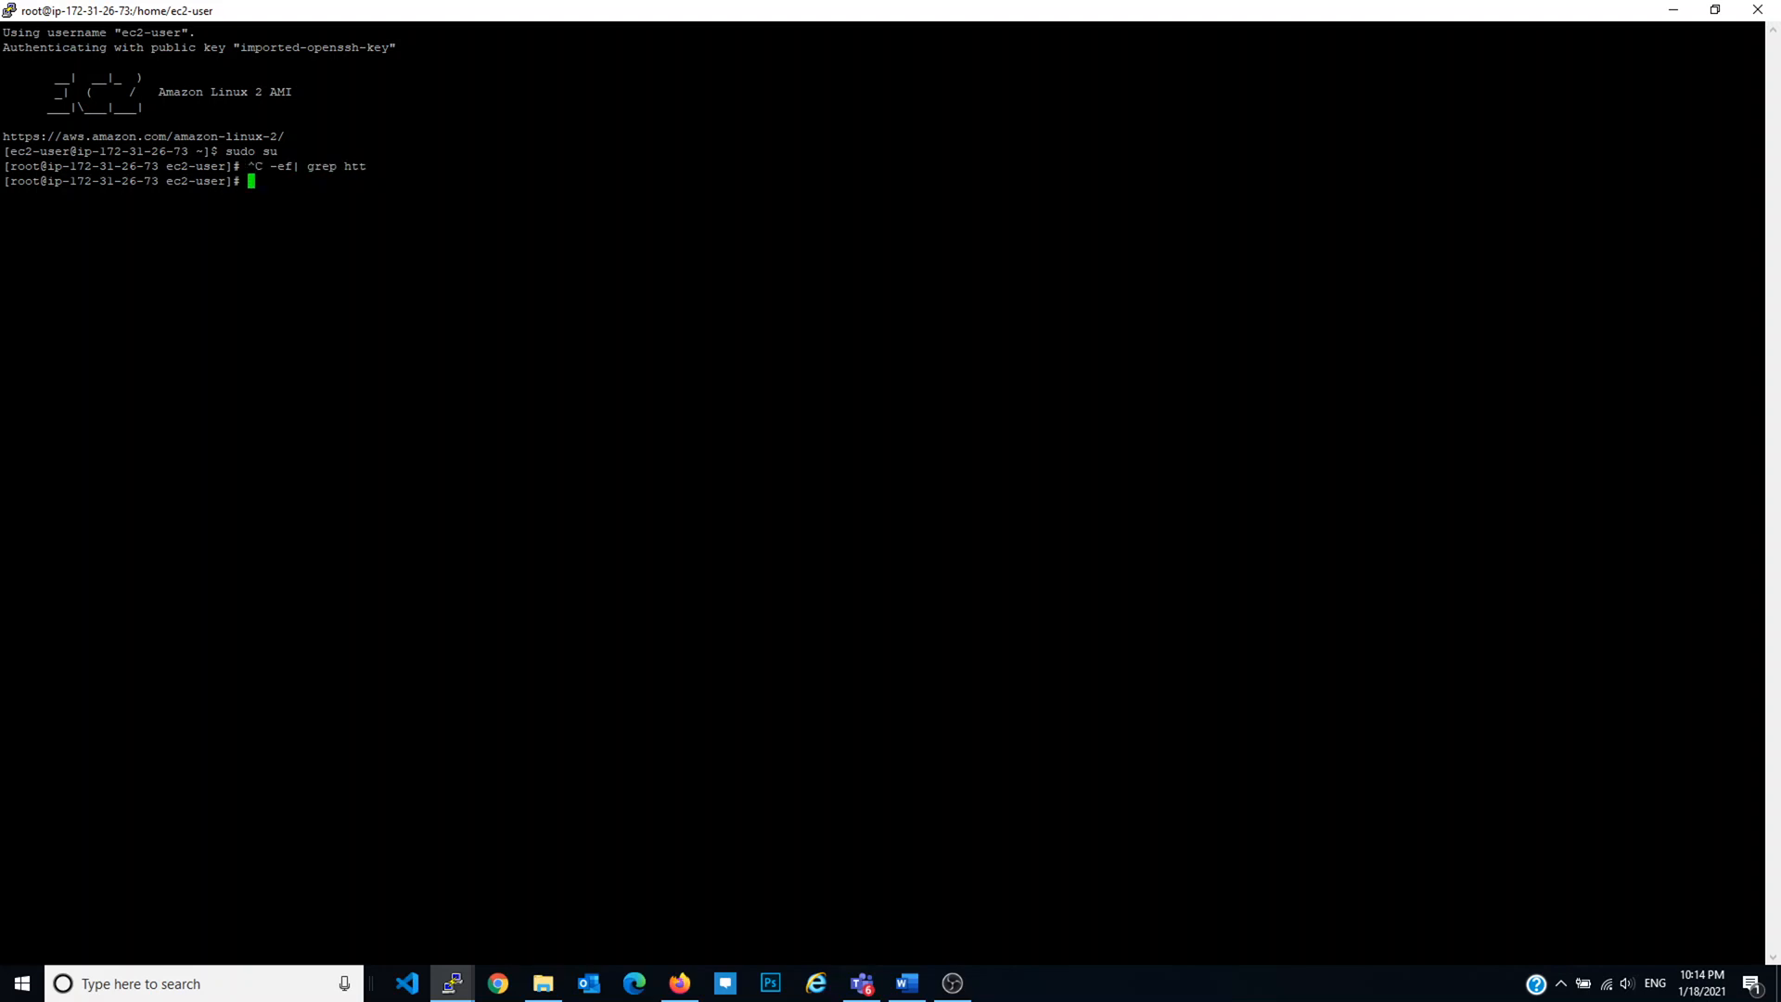
pyautogui.write('rmp')
pyautogui.press('BackSpace')
pyautogui.press('BackSpace')
pyautogui.press('BackSpace')
pyautogui.write('rpm -qa| grep htpd')
pyautogui.press('Return')
pyautogui.press('Return')
pyautogui.press('Return')
pyautogui.press('Return')
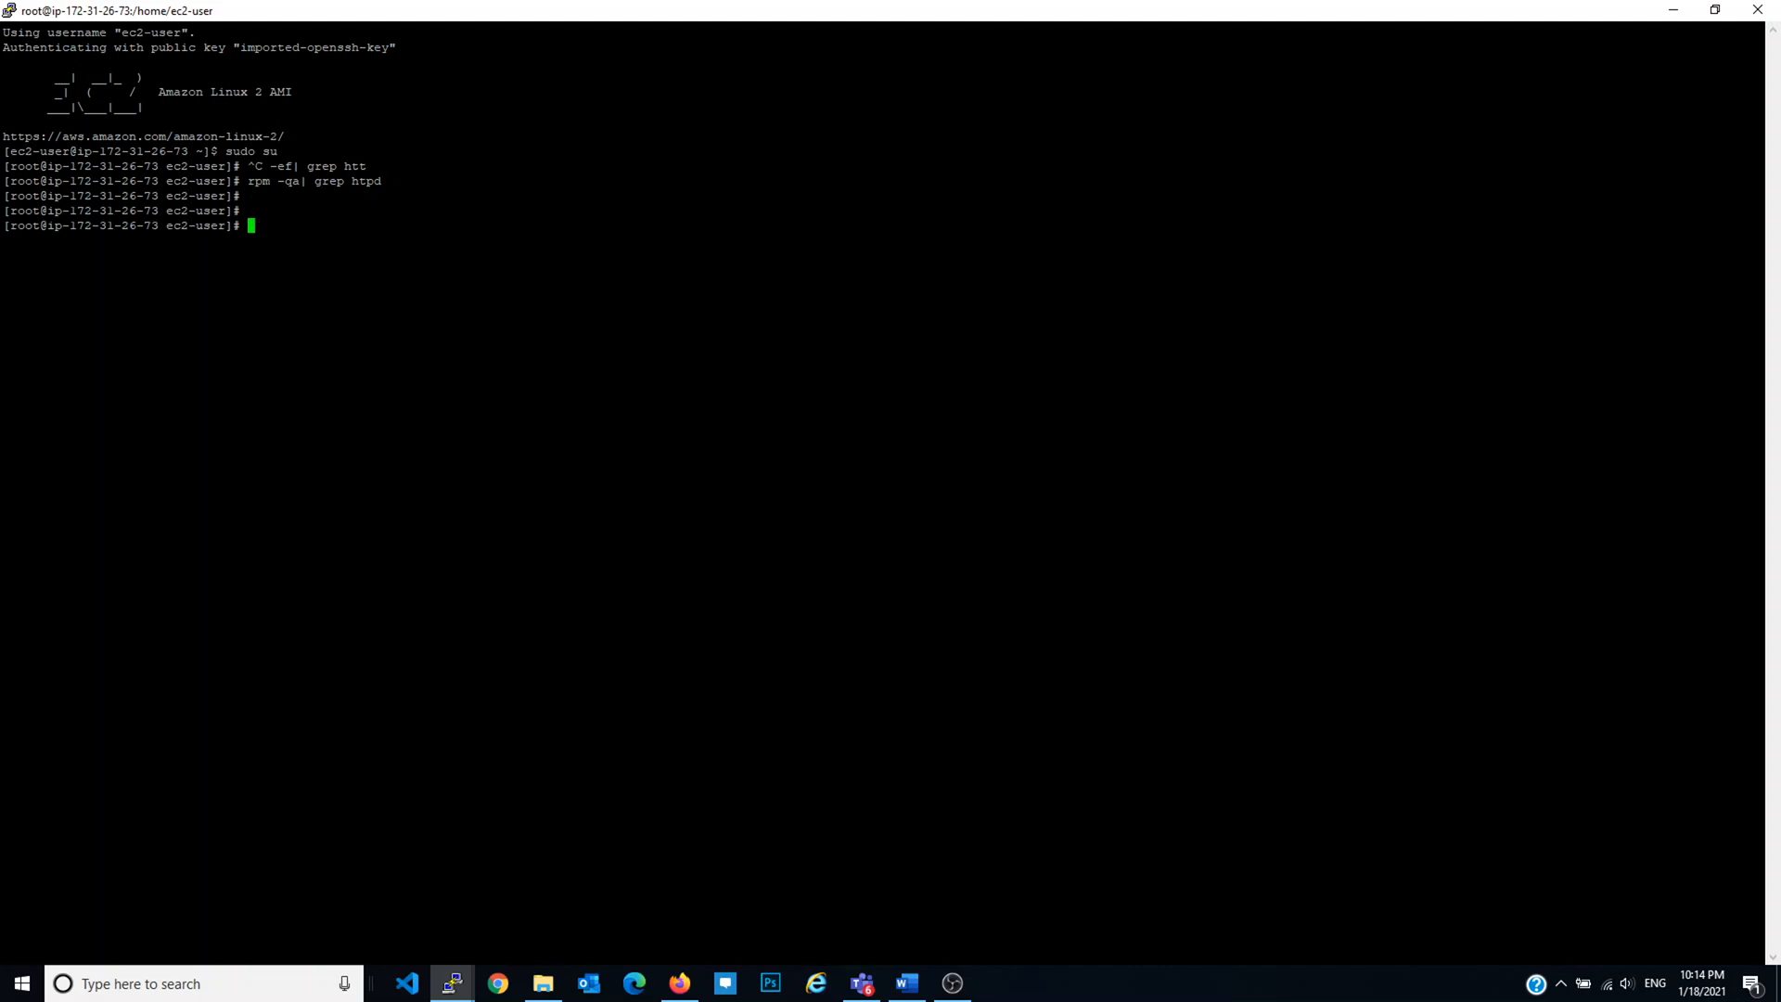
pyautogui.press('Up')
pyautogui.press('Left')
pyautogui.press('Left')
pyautogui.write('t')
pyautogui.press('Return')
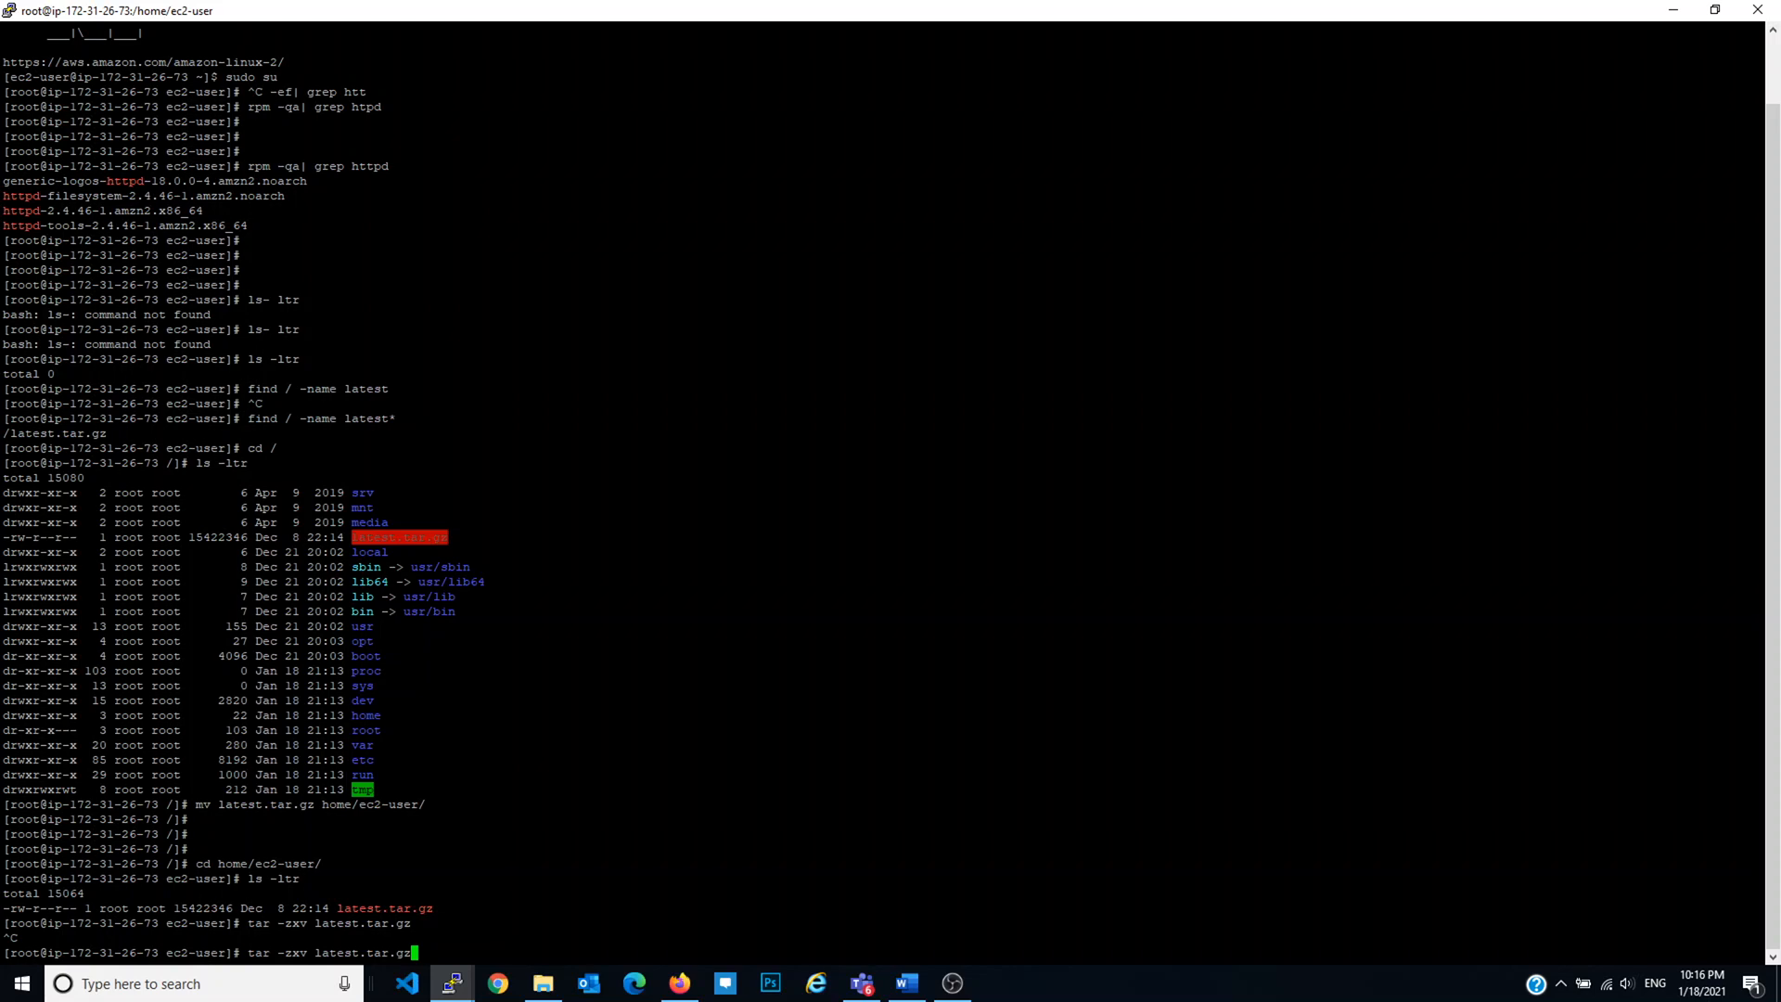
pyautogui.press('Left')
pyautogui.press('Left')
pyautogui.press('Left')
pyautogui.press('Left')
pyautogui.press('Left')
pyautogui.press('Left')
pyautogui.press('Left')
pyautogui.press('Left')
pyautogui.press('Left')
pyautogui.press('Left')
pyautogui.press('Left')
pyautogui.press('Left')
pyautogui.press('Left')
pyautogui.press('Left')
pyautogui.press('Left')
pyautogui.press('Left')
pyautogui.press('Left')
# Step: Extract latest.tar.gz with tar -zxvf and list the home directory with ls -ltr
pyautogui.press('Right')
pyautogui.press('Right')
pyautogui.press('Right')
pyautogui.write('f')
pyautogui.press('Return')
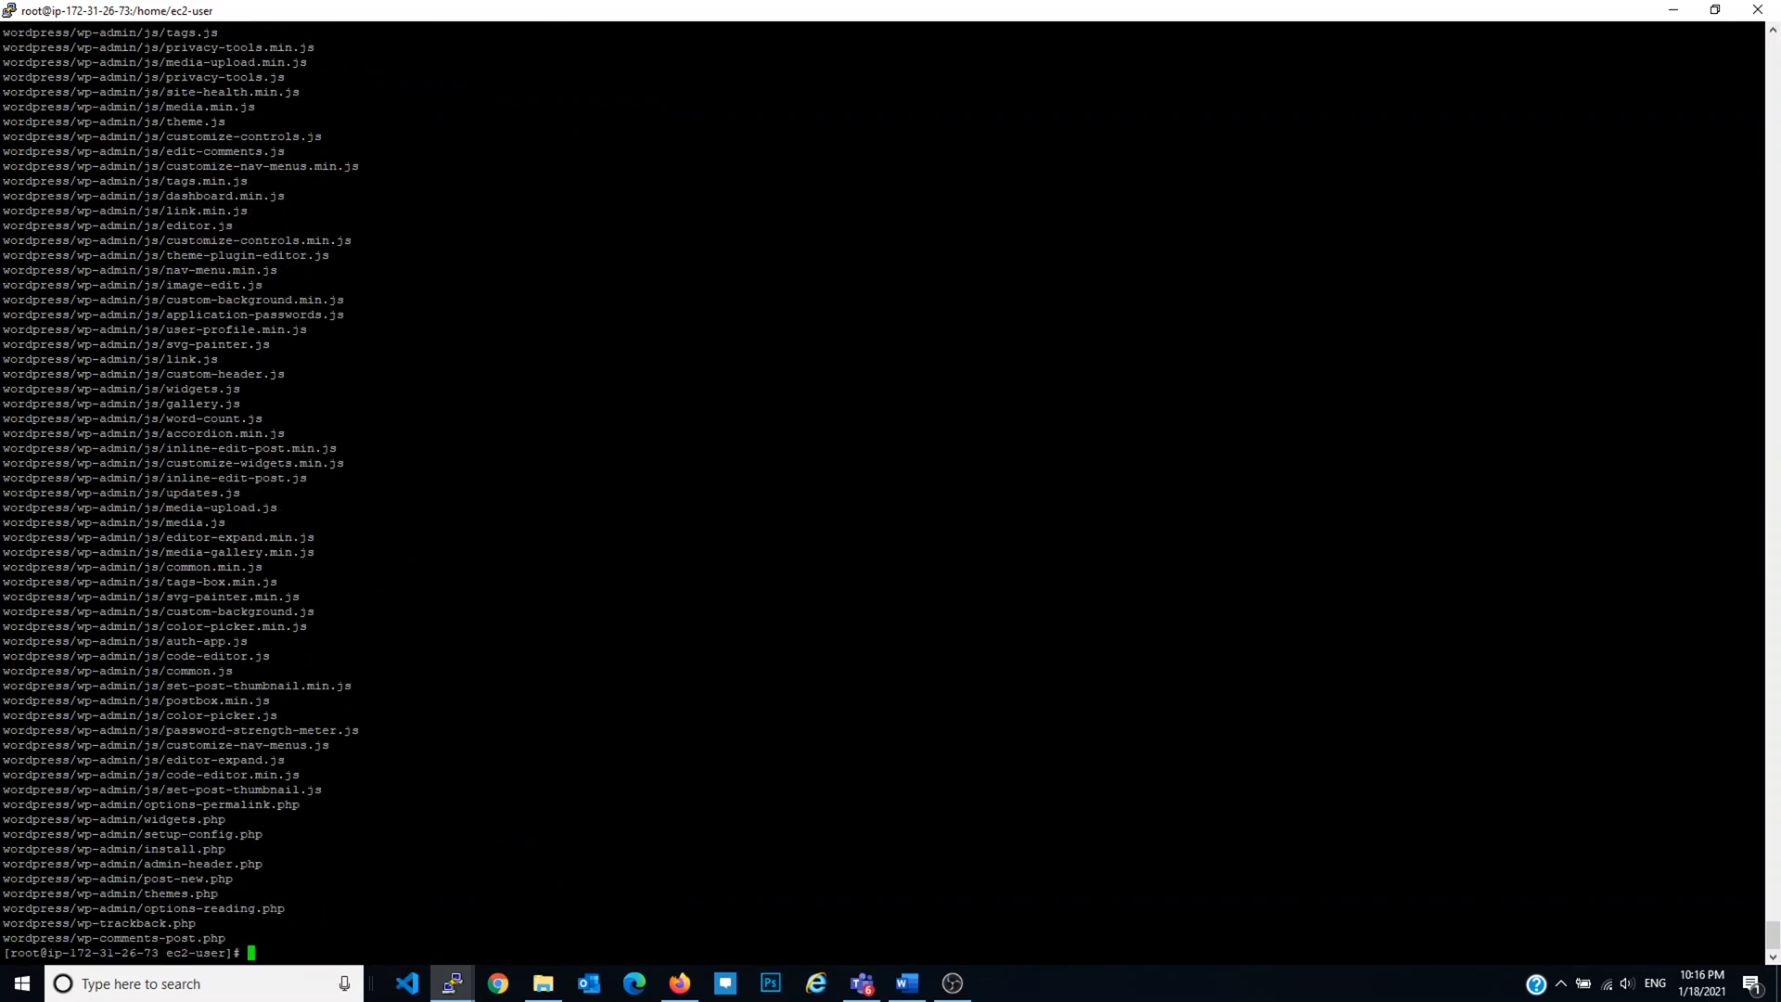
pyautogui.write('ls- ltr')
pyautogui.press('Return')
pyautogui.write('ls -ltr')
pyautogui.press('Return')
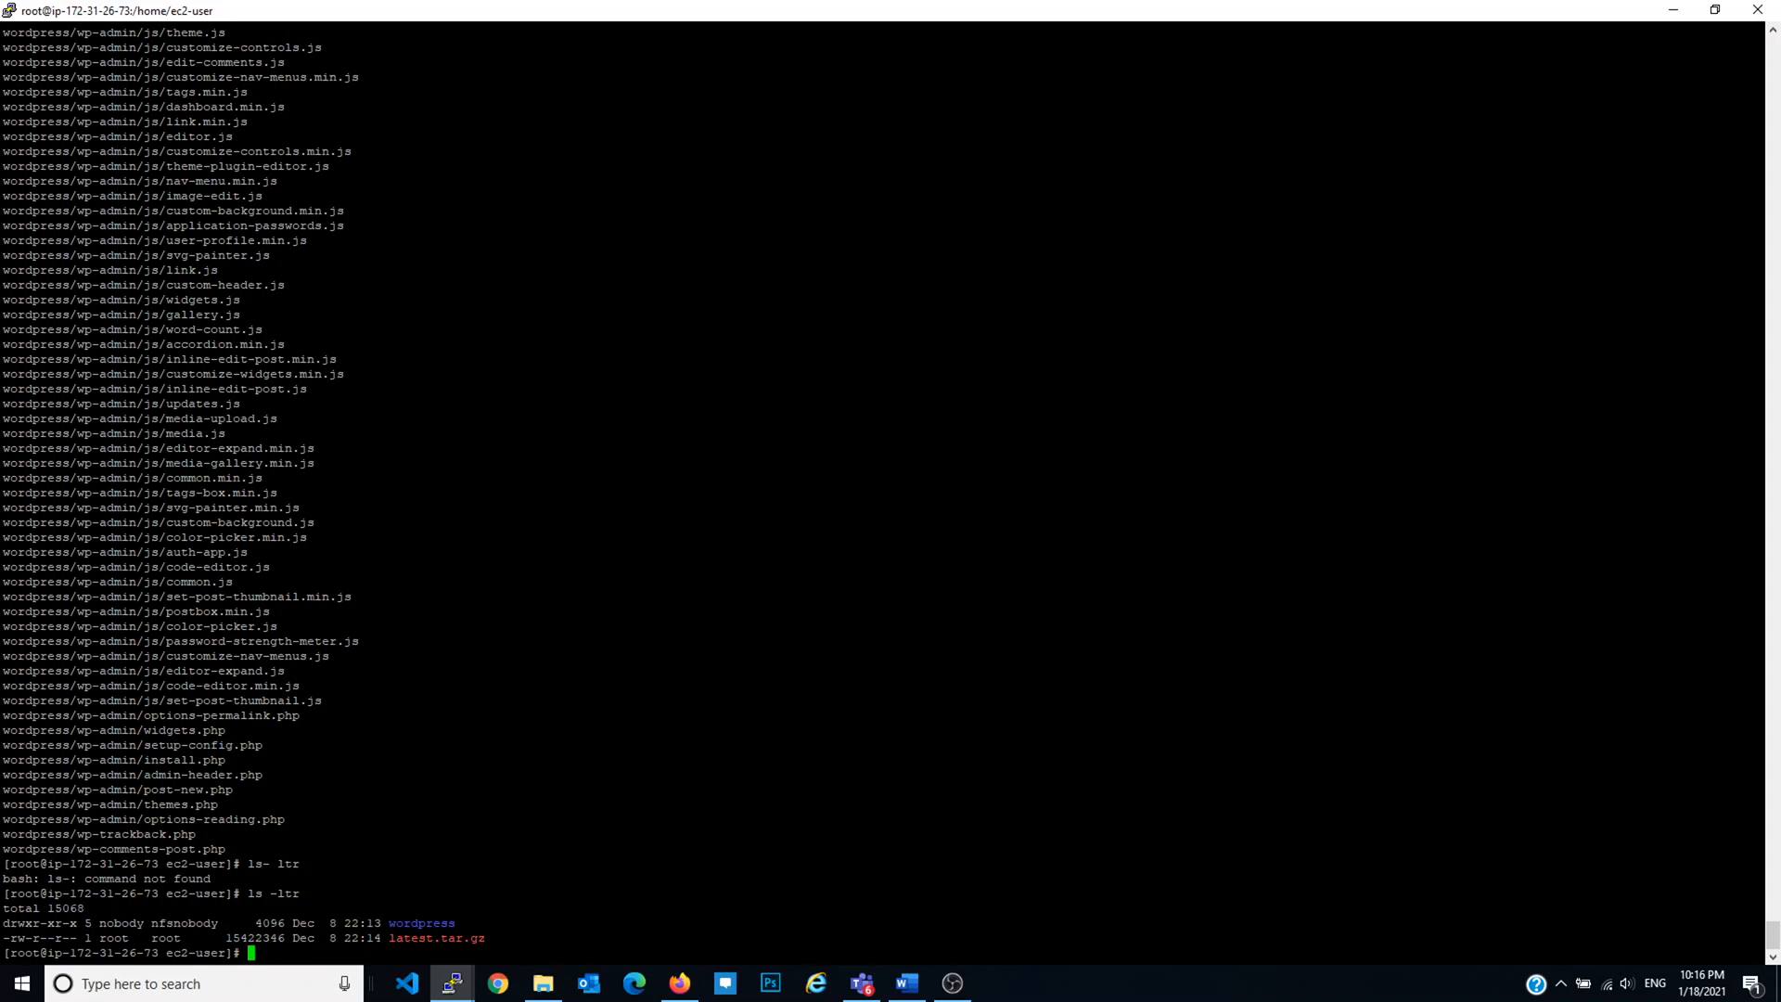
# Step: Enter the wordpress folder, list it, and copy all its files into /var/www/html/
pyautogui.write('cd wordpress/')
pyautogui.press('Return')
pyautogui.press('Return')
pyautogui.press('Return')
pyautogui.write('ls -ltr')
pyautogui.press('Return')
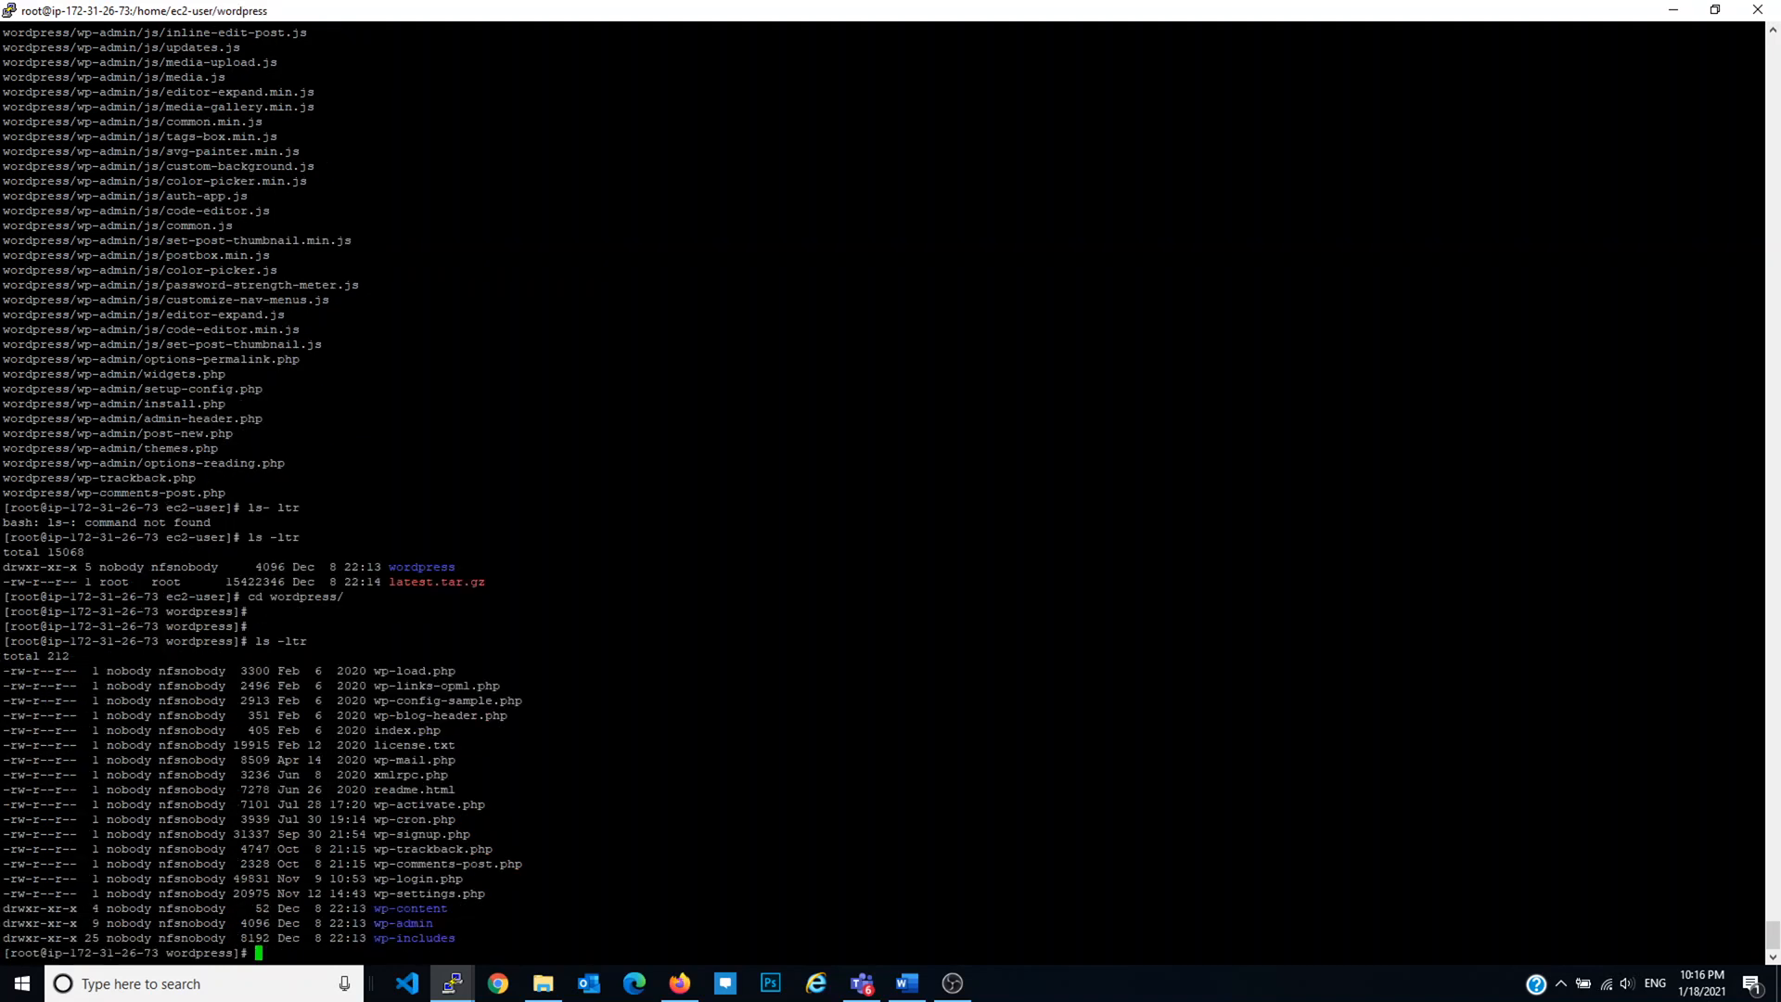
pyautogui.write('cp -r * /var/www/html/')
pyautogui.press('Return')
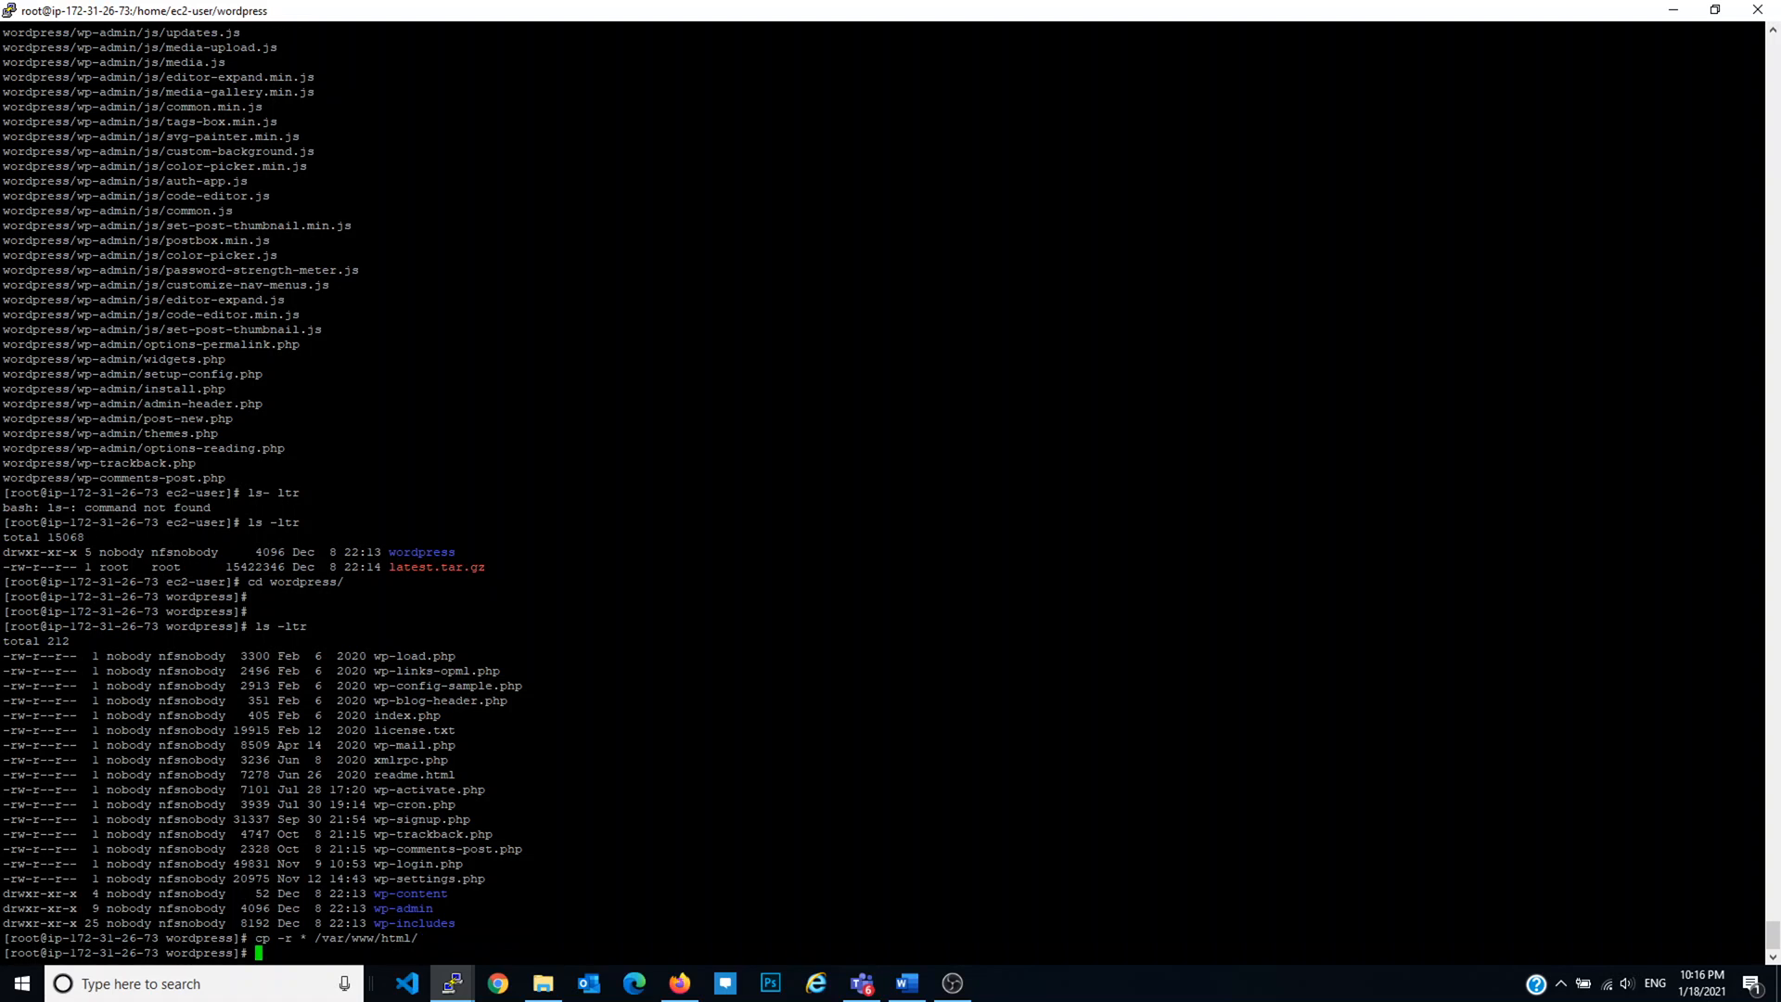
# Step: Query the installed php packages with rpm -qa
pyautogui.write('ps')
pyautogui.press('BackSpace')
pyautogui.press('BackSpace')
pyautogui.write('rpm -qa| php')
pyautogui.press('Return')
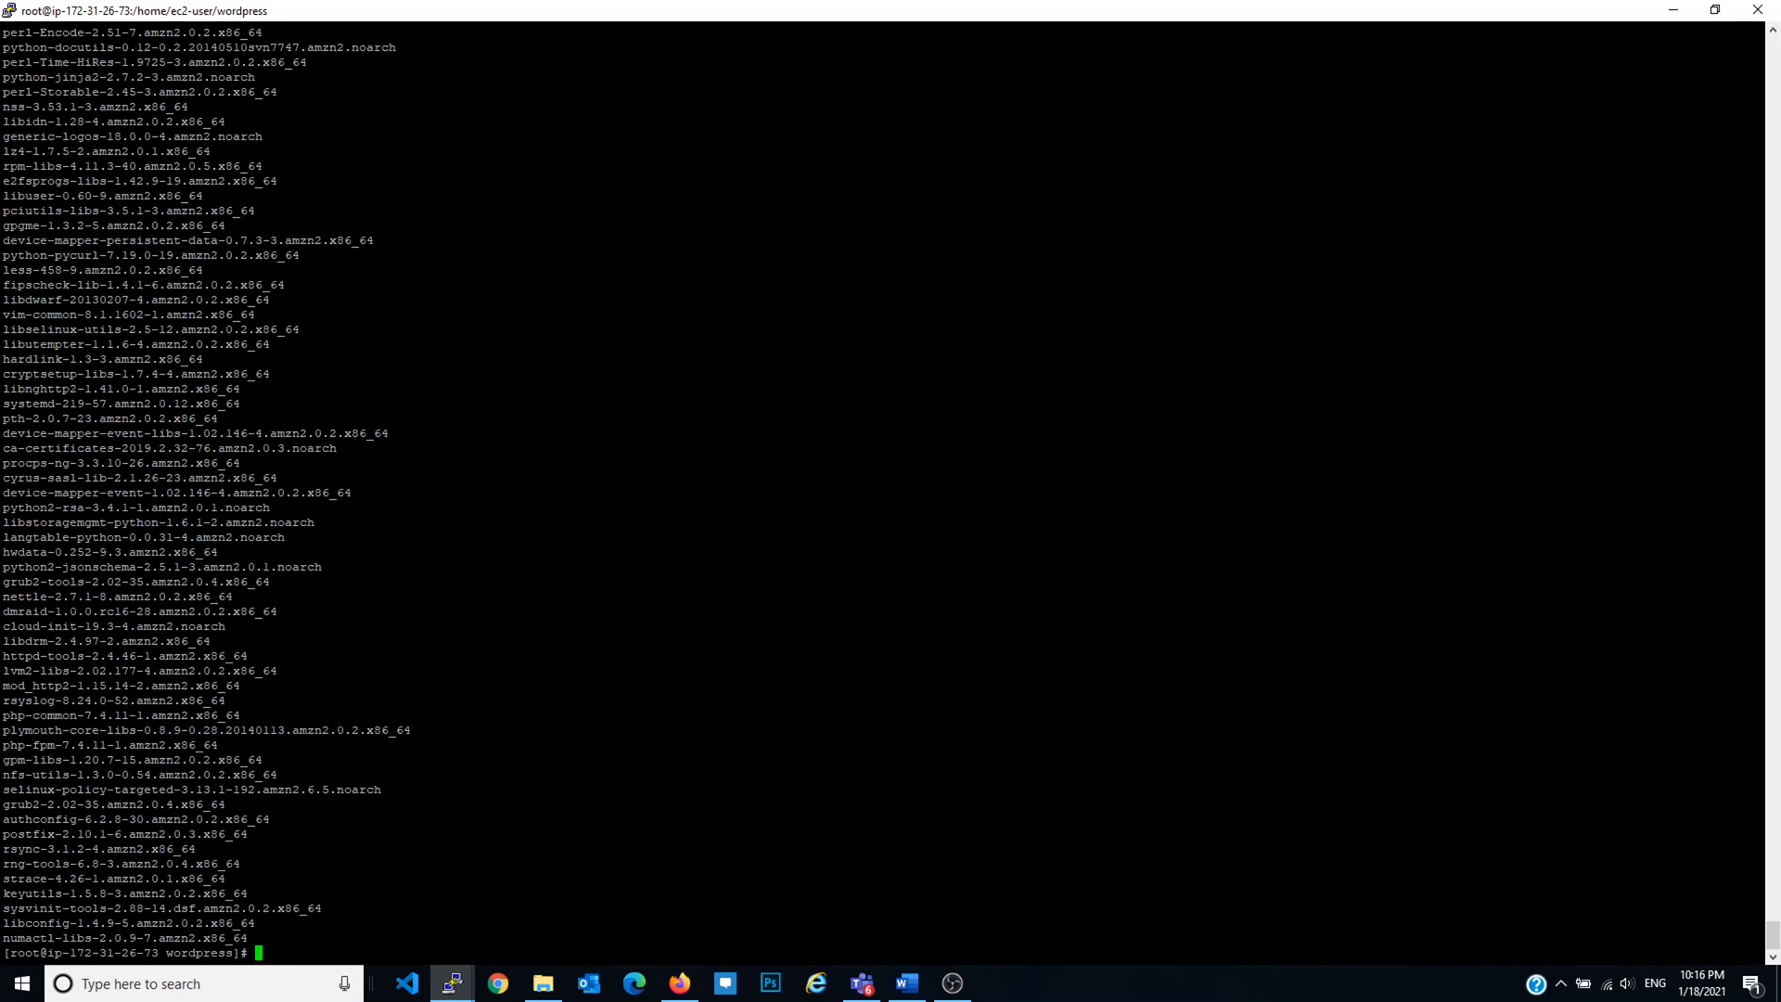
# Step: List the installed php packages with rpm -qa | grep php
pyautogui.press('Up')
pyautogui.press('Left')
pyautogui.press('Left')
pyautogui.press('Left')
pyautogui.write('grep')
pyautogui.press('Return')
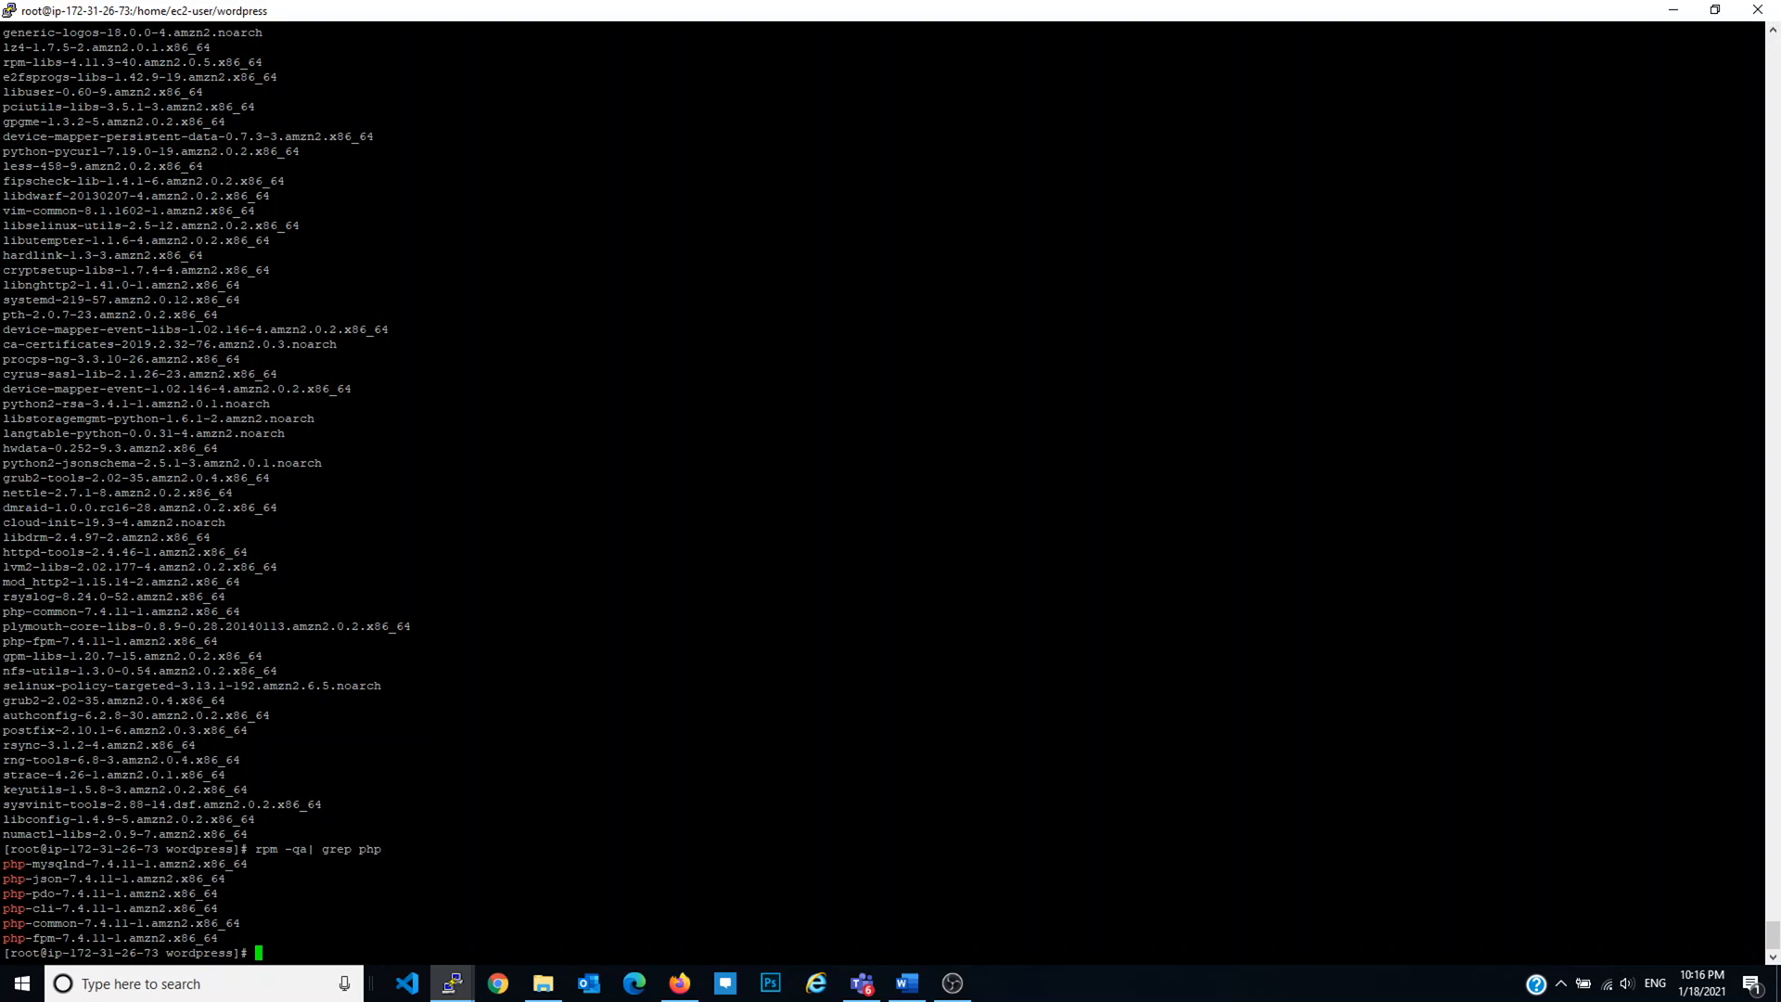
pyautogui.press('Return')
pyautogui.press('Return')
pyautogui.press('Return')
pyautogui.press('Return')
# Step: Install php with yum install php, confirming with y until Complete!
pyautogui.write('yu')
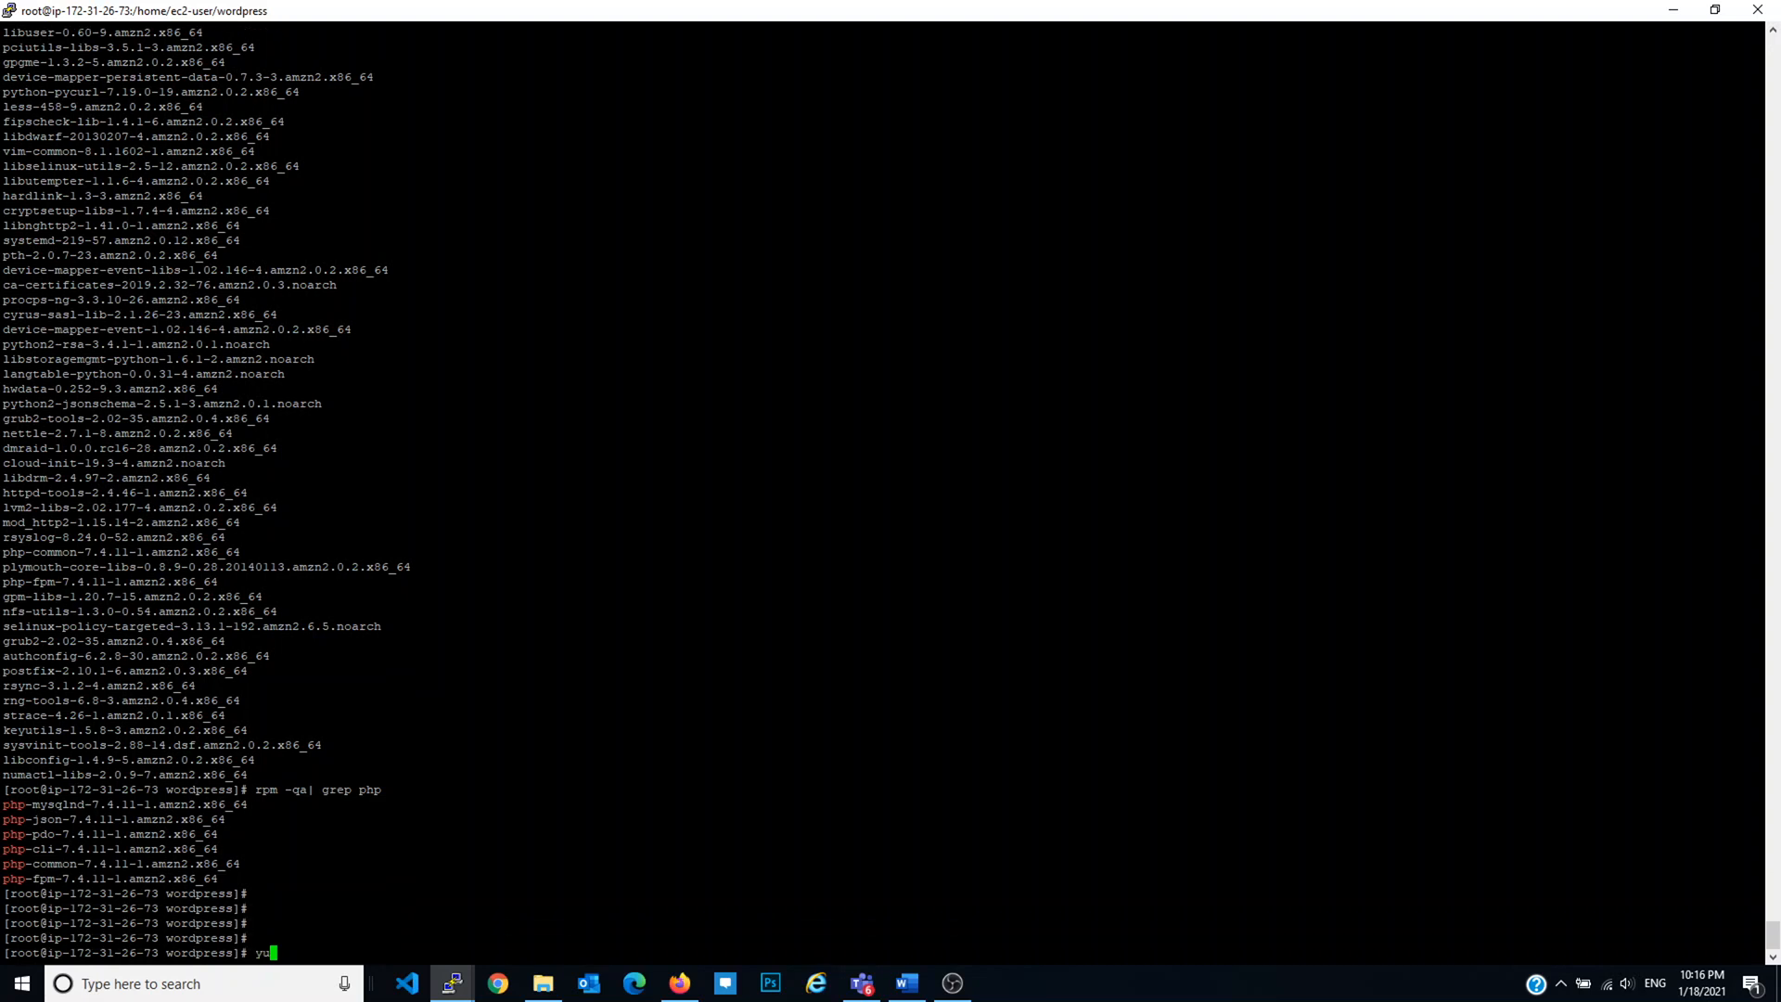
pyautogui.write('m install php')
pyautogui.press('Return')
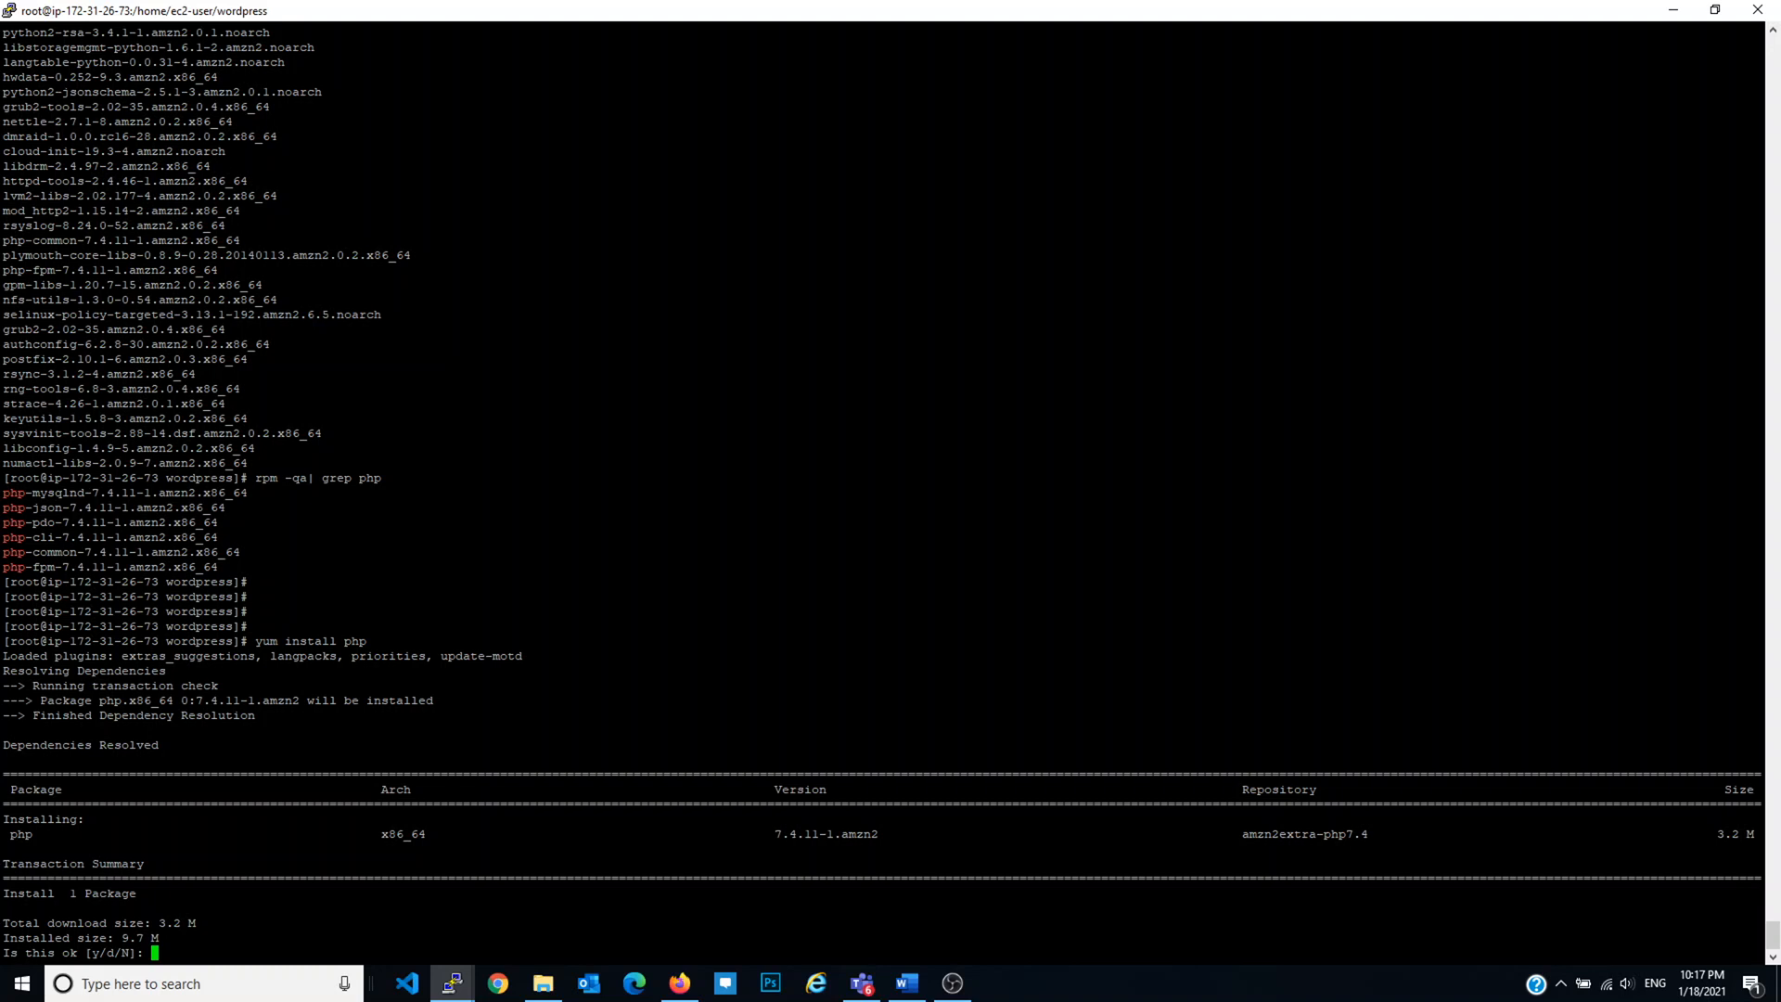
pyautogui.write('y')
pyautogui.press('Return')
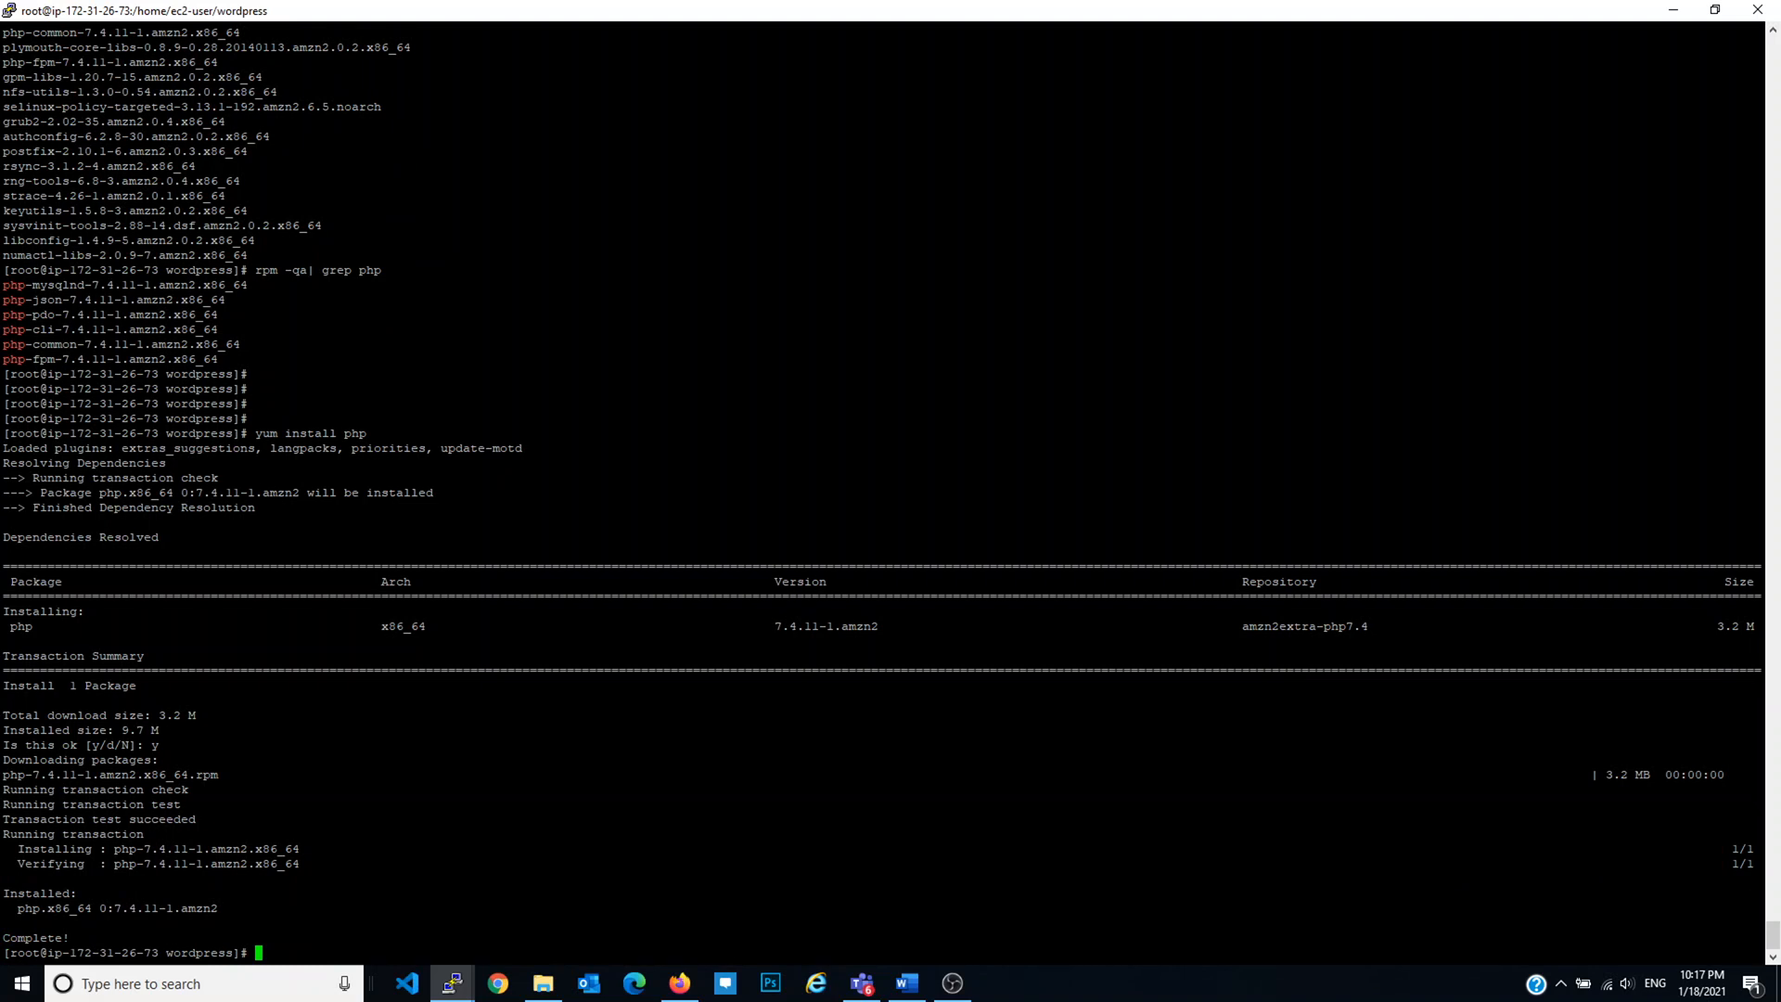
pyautogui.press('Return')
pyautogui.press('Return')
pyautogui.press('Return')
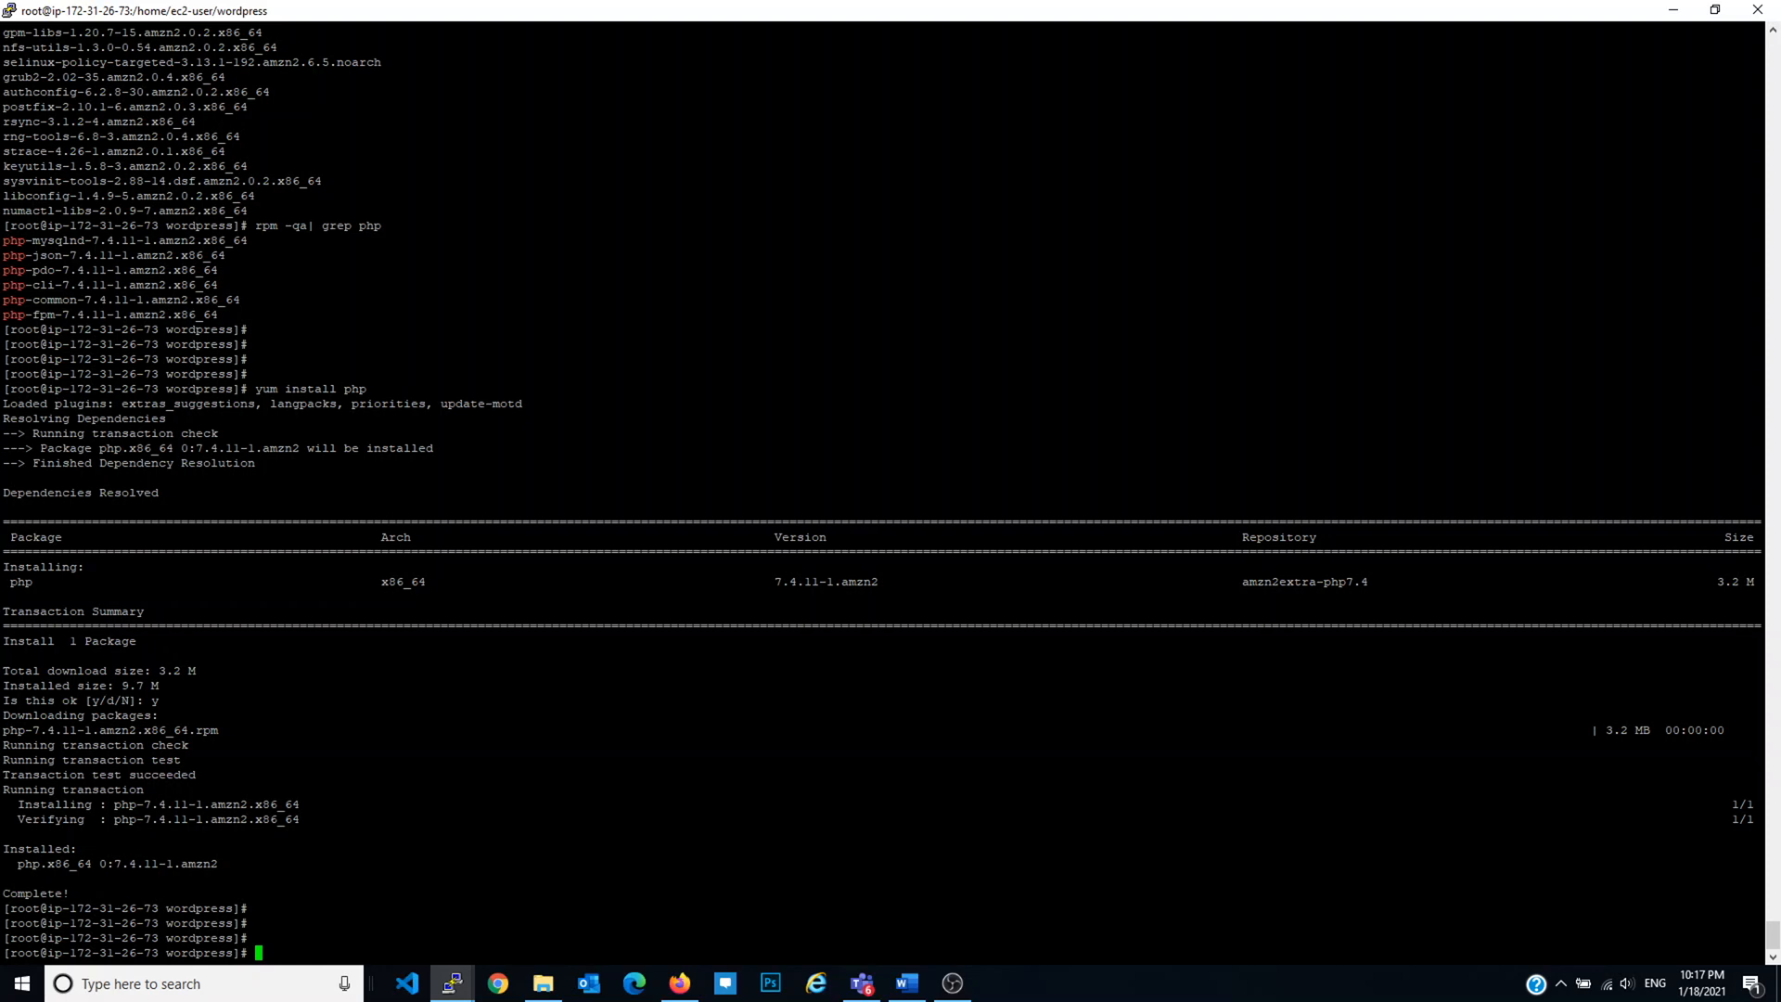
# Step: Go to RDS Databases and start creating a new MySQL database
pyautogui.click(680, 984)
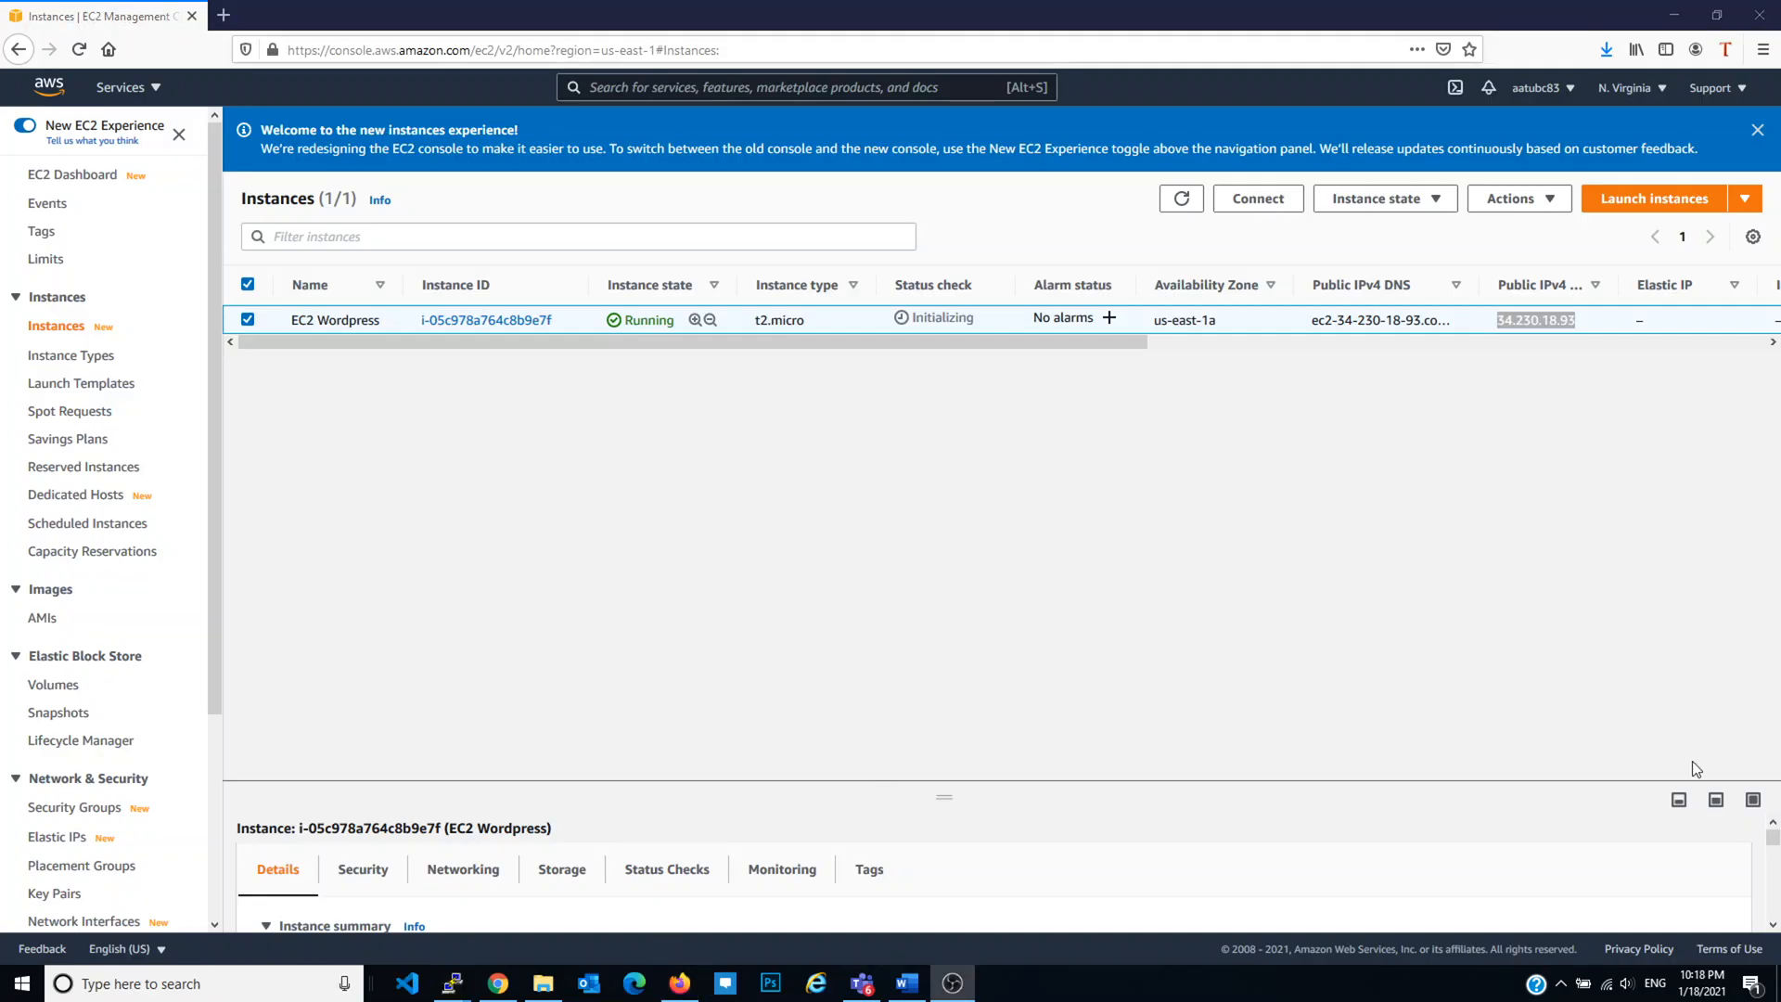
pyautogui.click(154, 89)
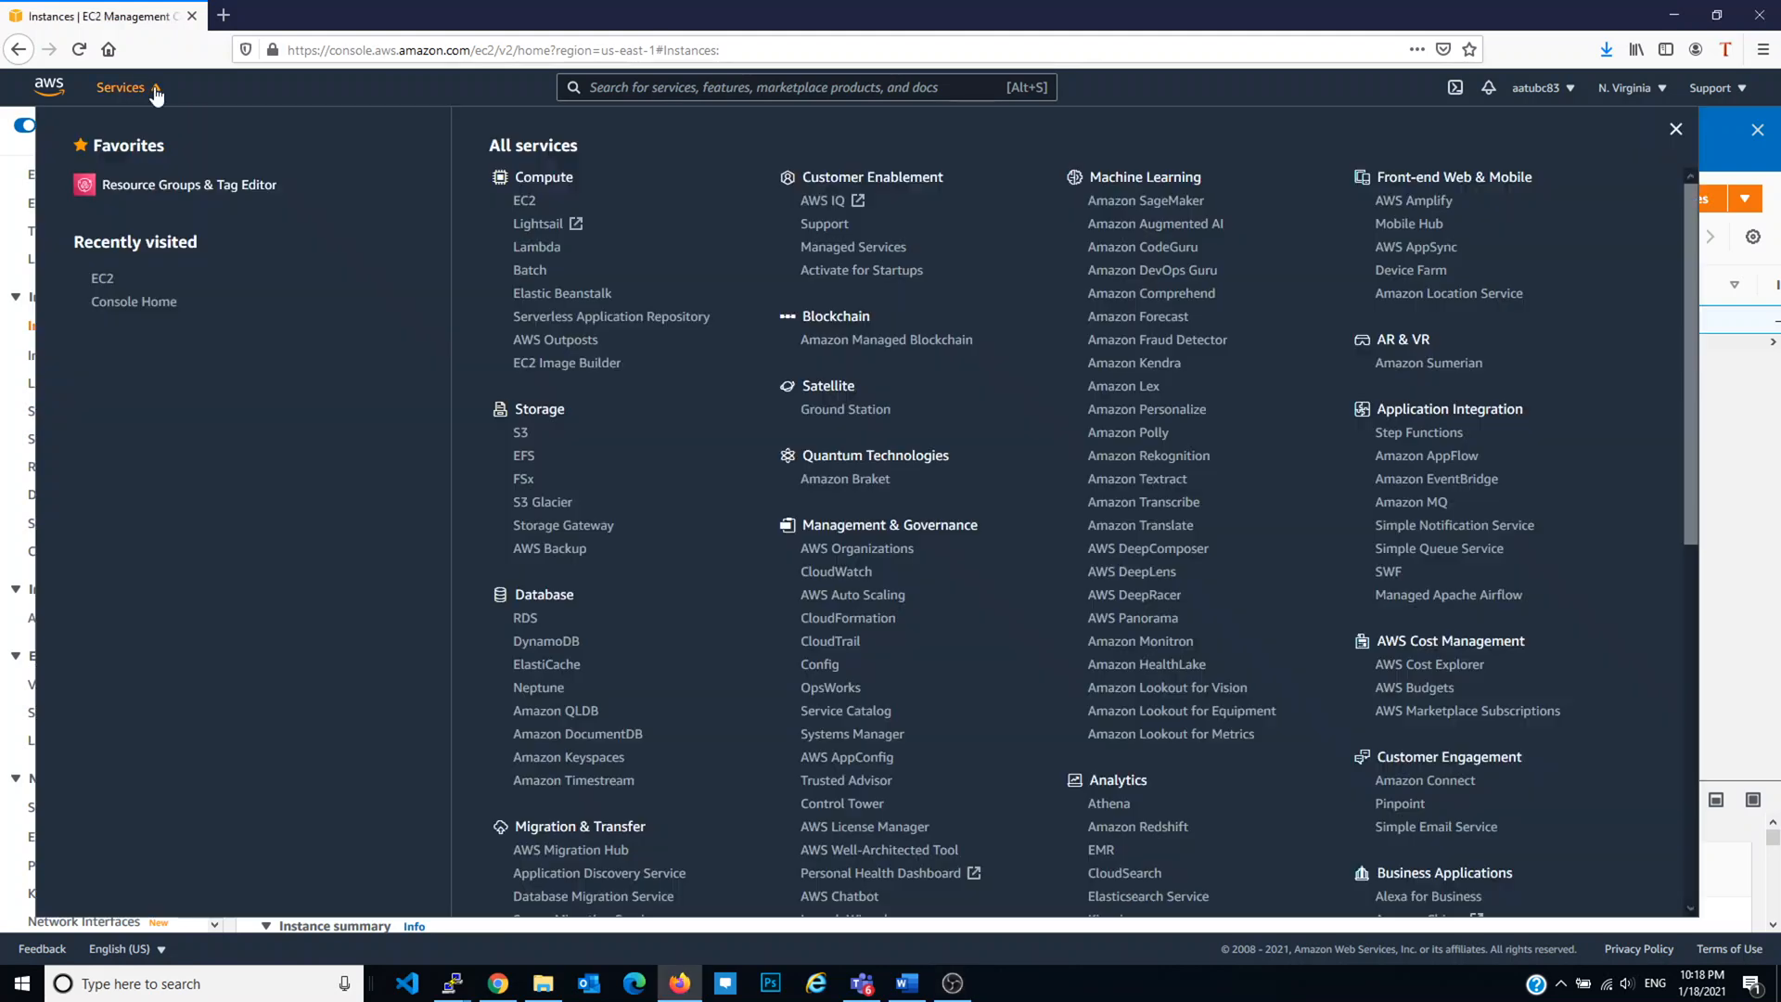
pyautogui.click(524, 618)
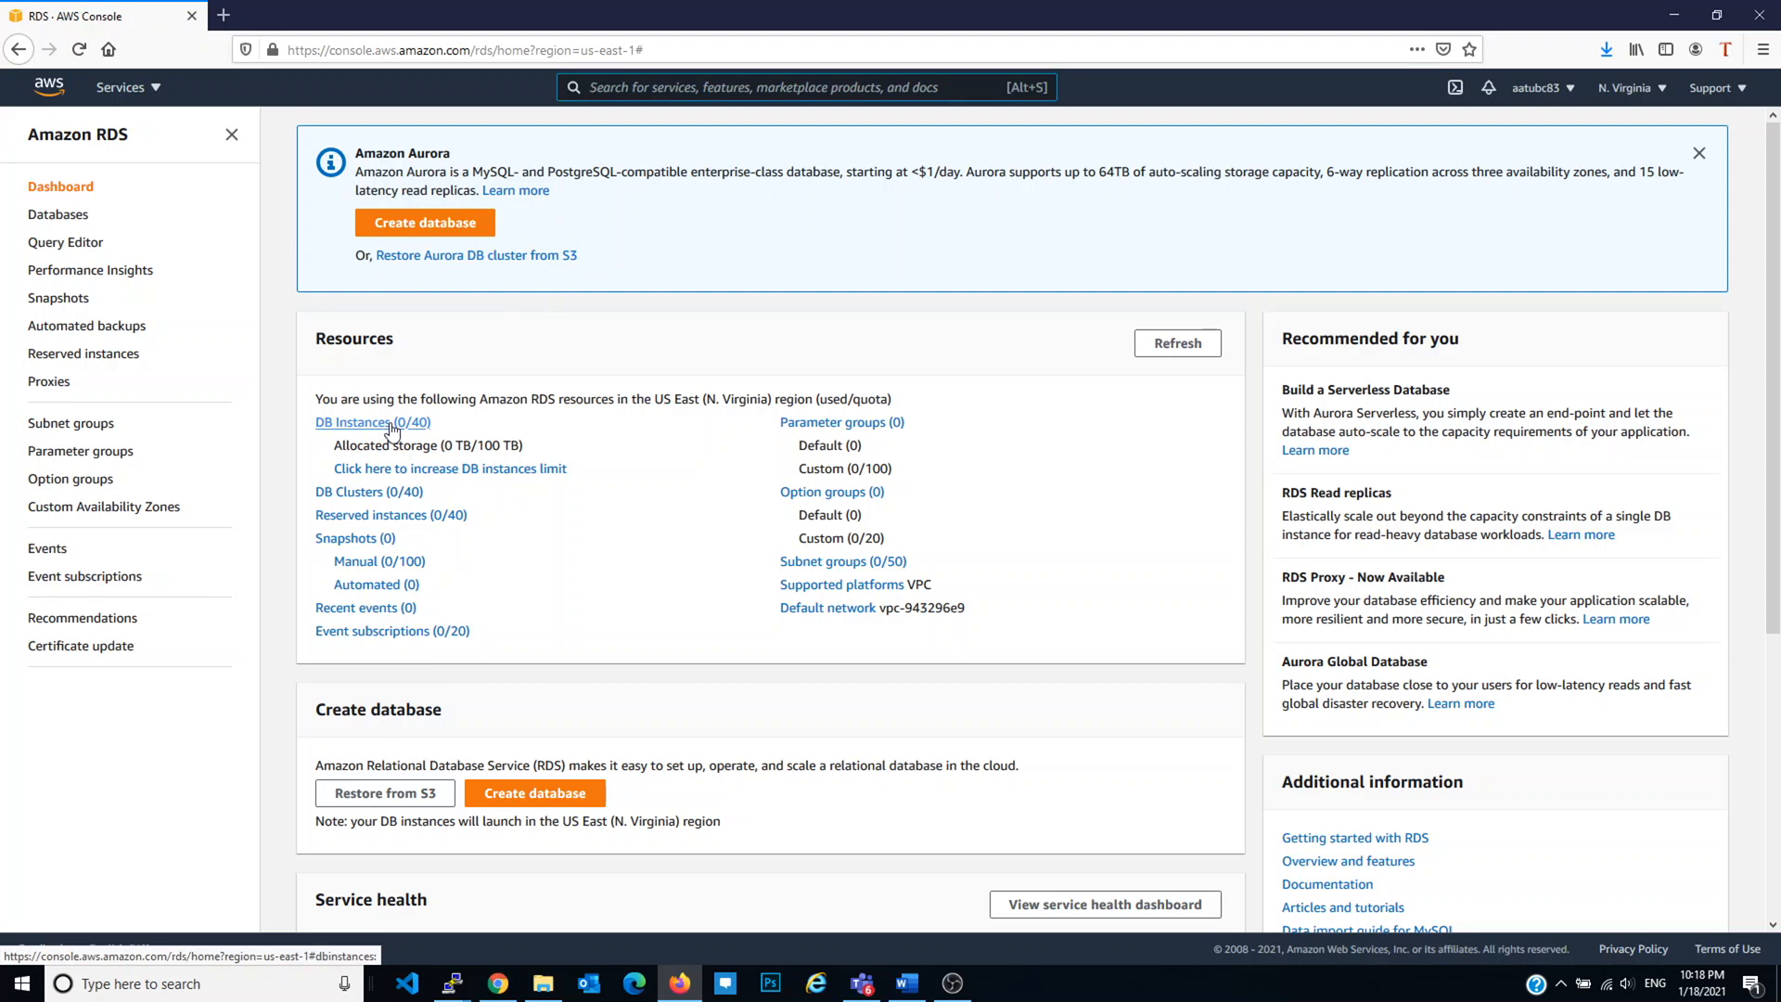
pyautogui.click(390, 423)
pyautogui.click(1654, 196)
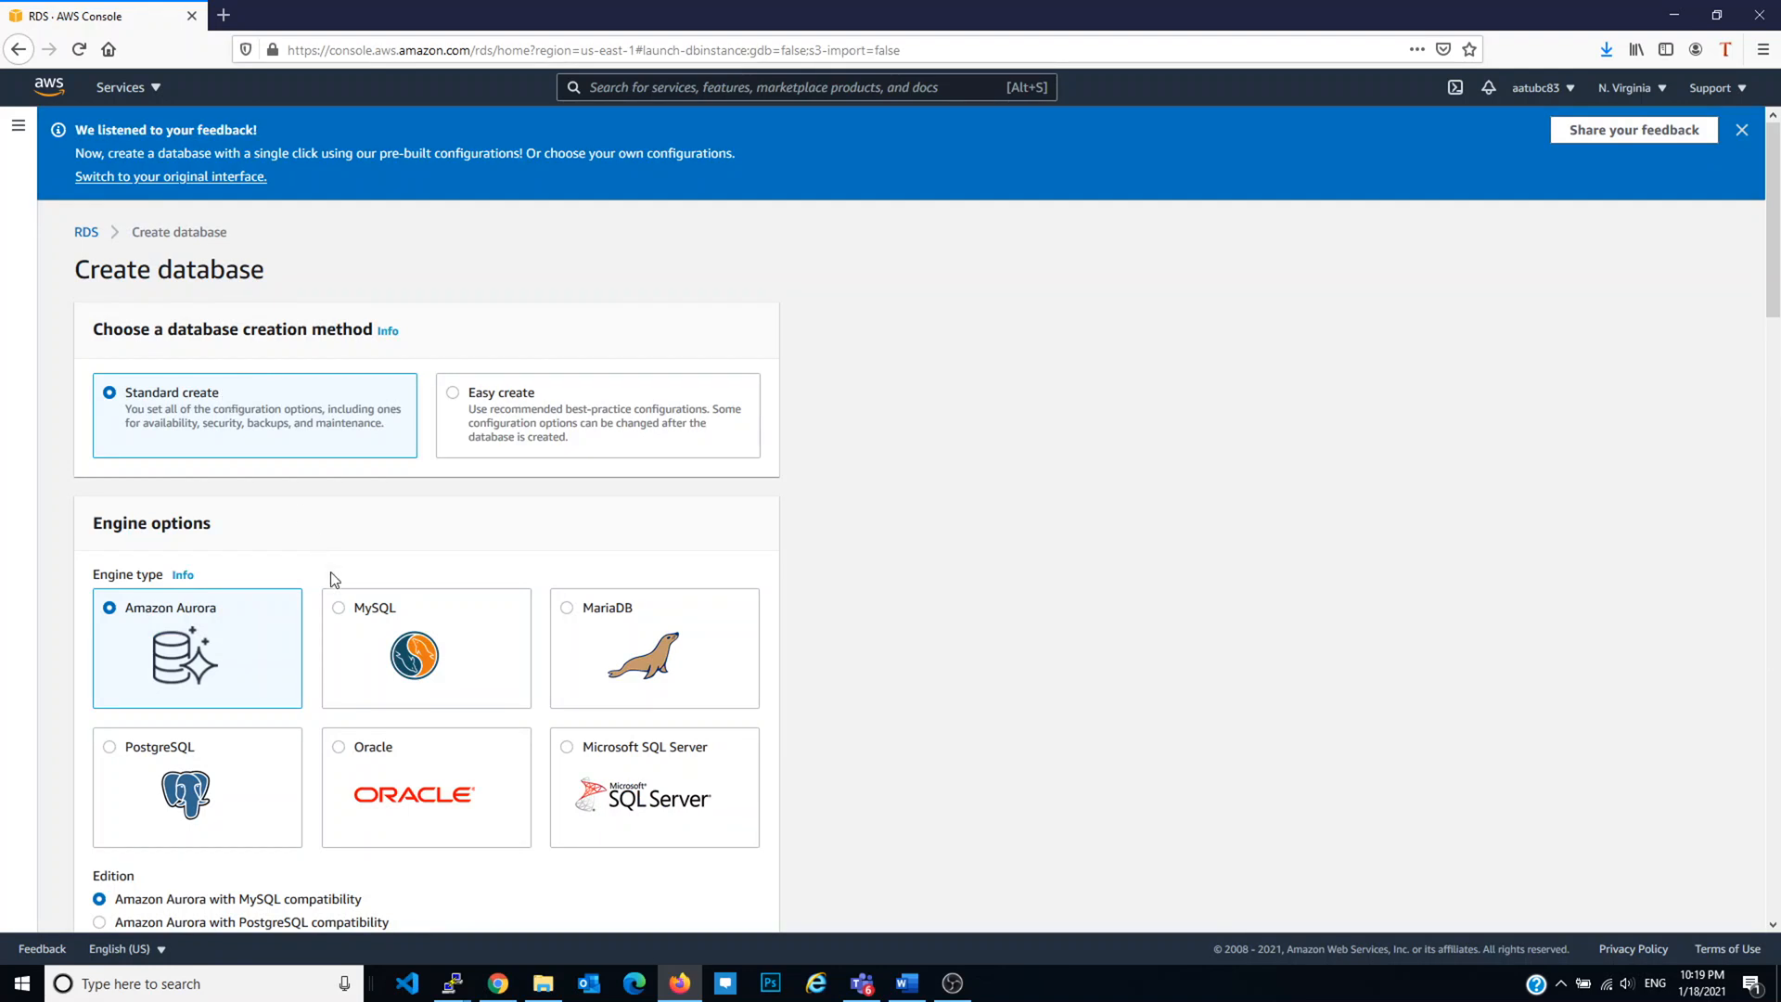
pyautogui.click(350, 626)
# Step: Choose the Free tier template for the MySQL database
pyautogui.scroll(-4, 406, 567)
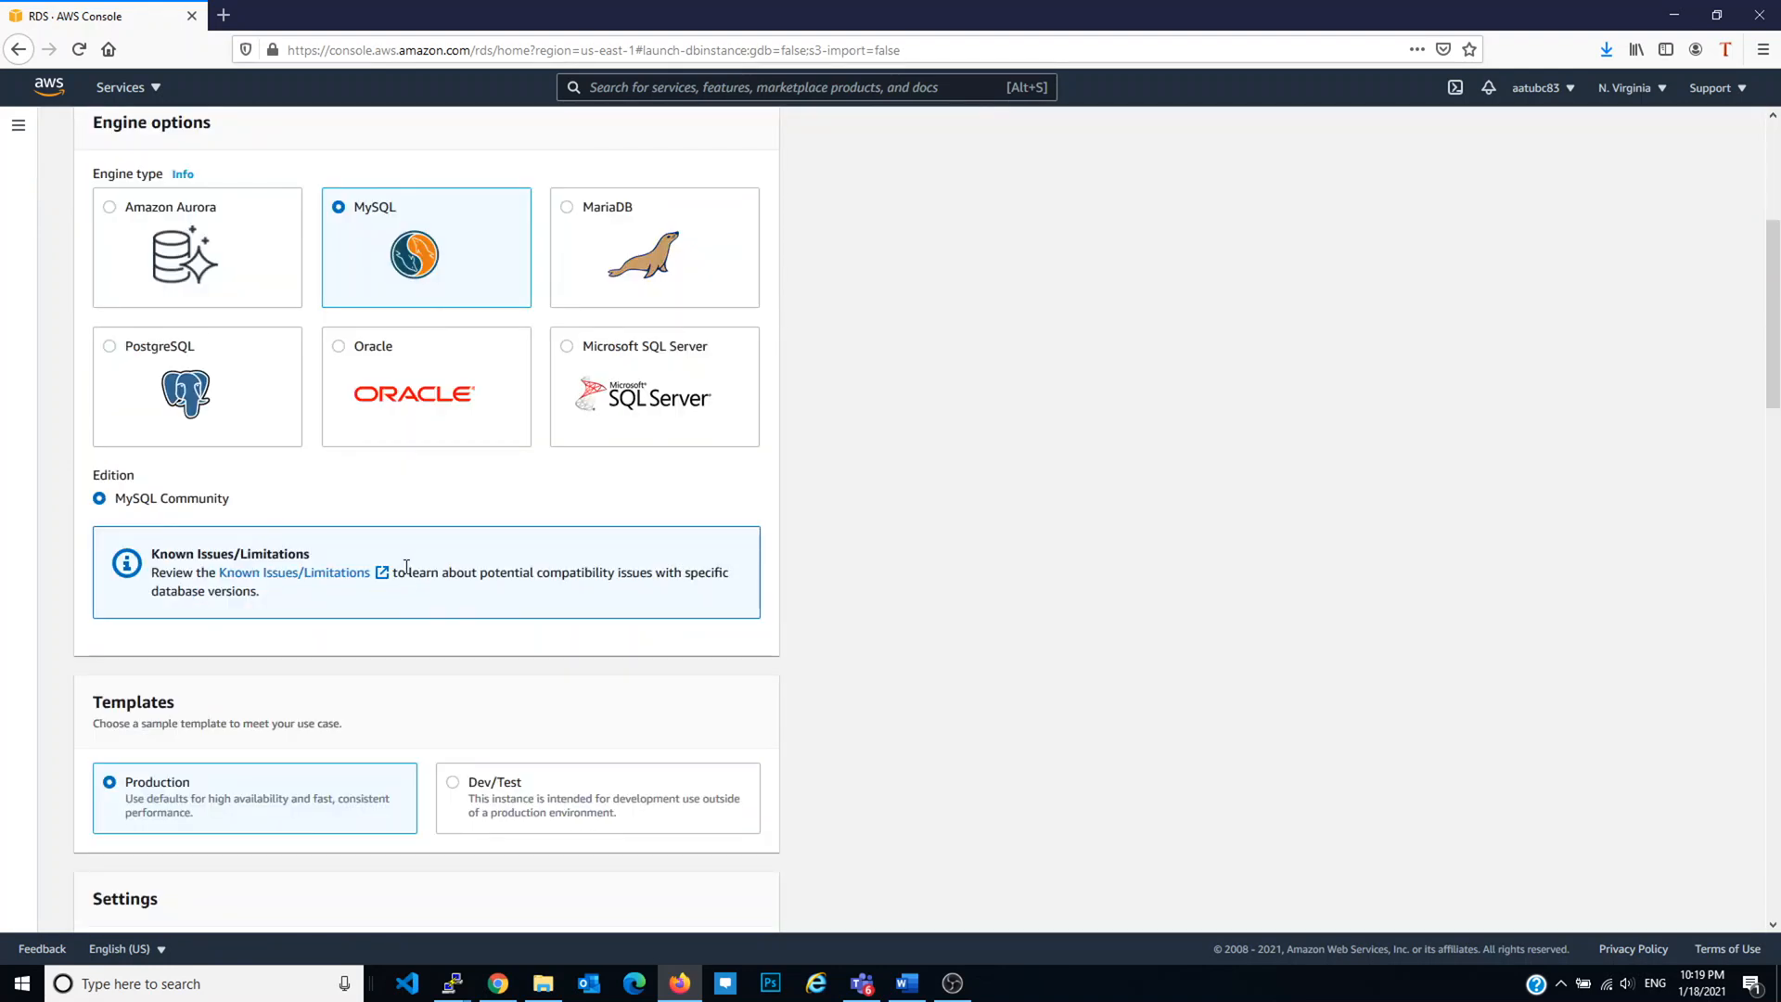
pyautogui.scroll(-2, 418, 557)
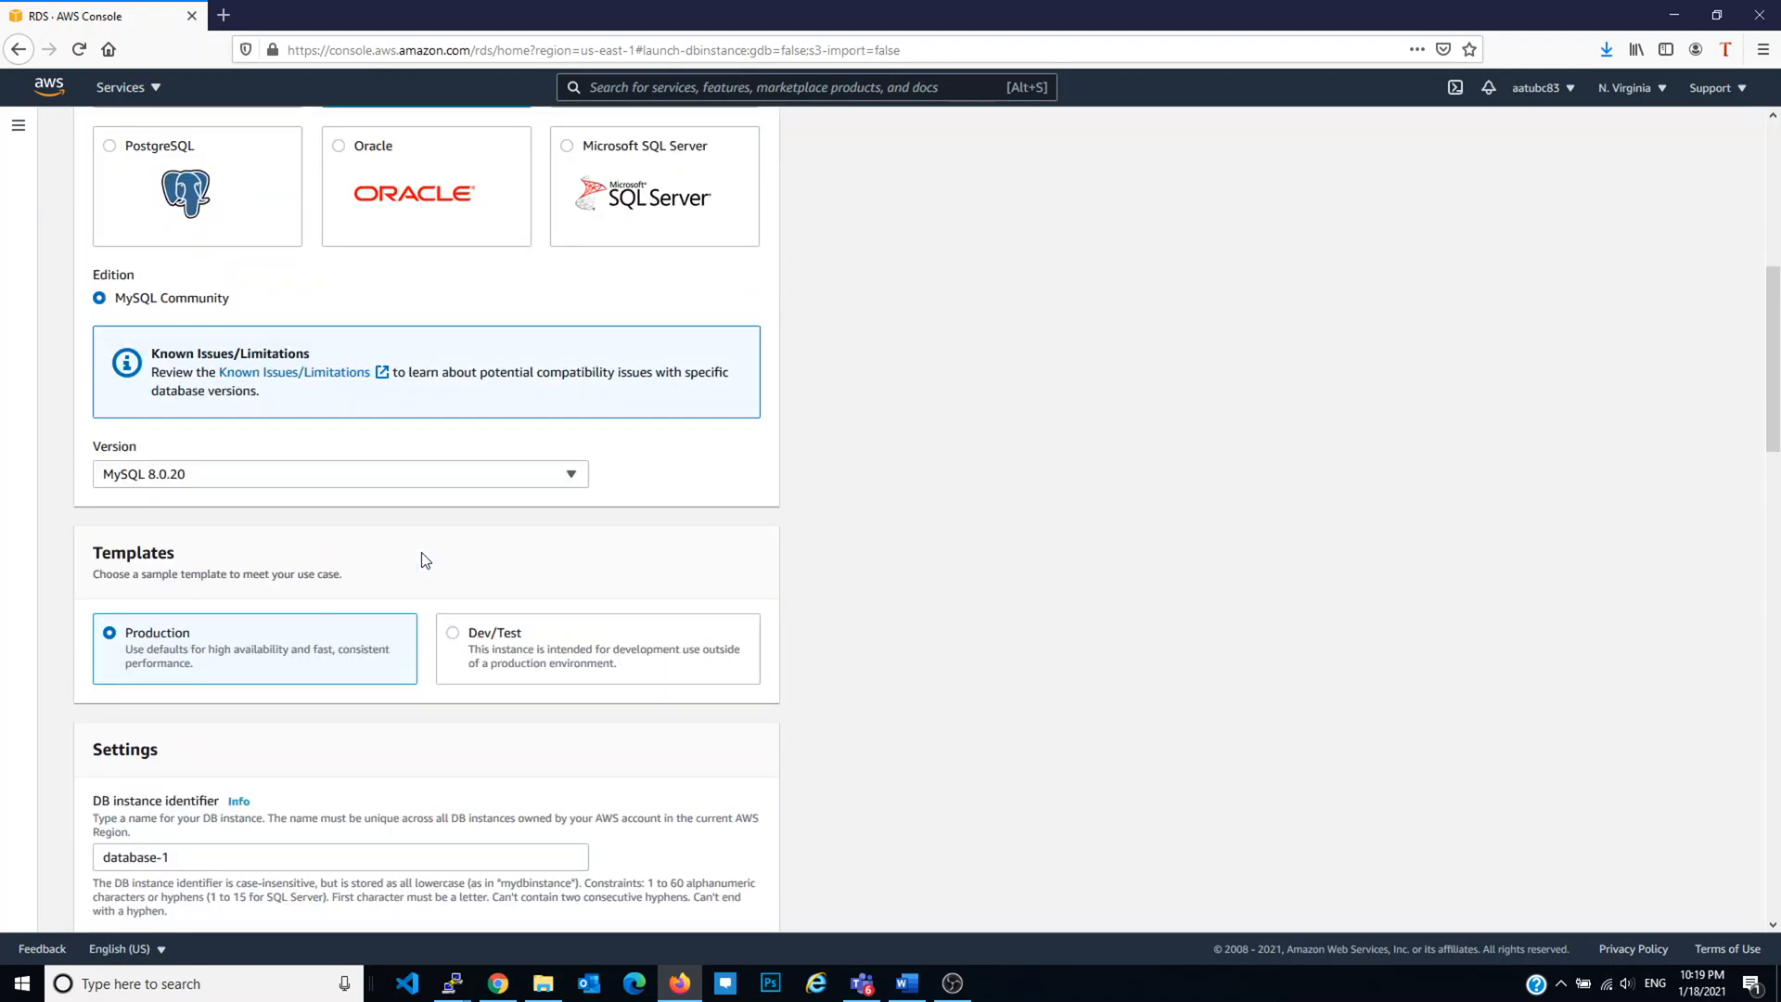
pyautogui.scroll(-2, 438, 520)
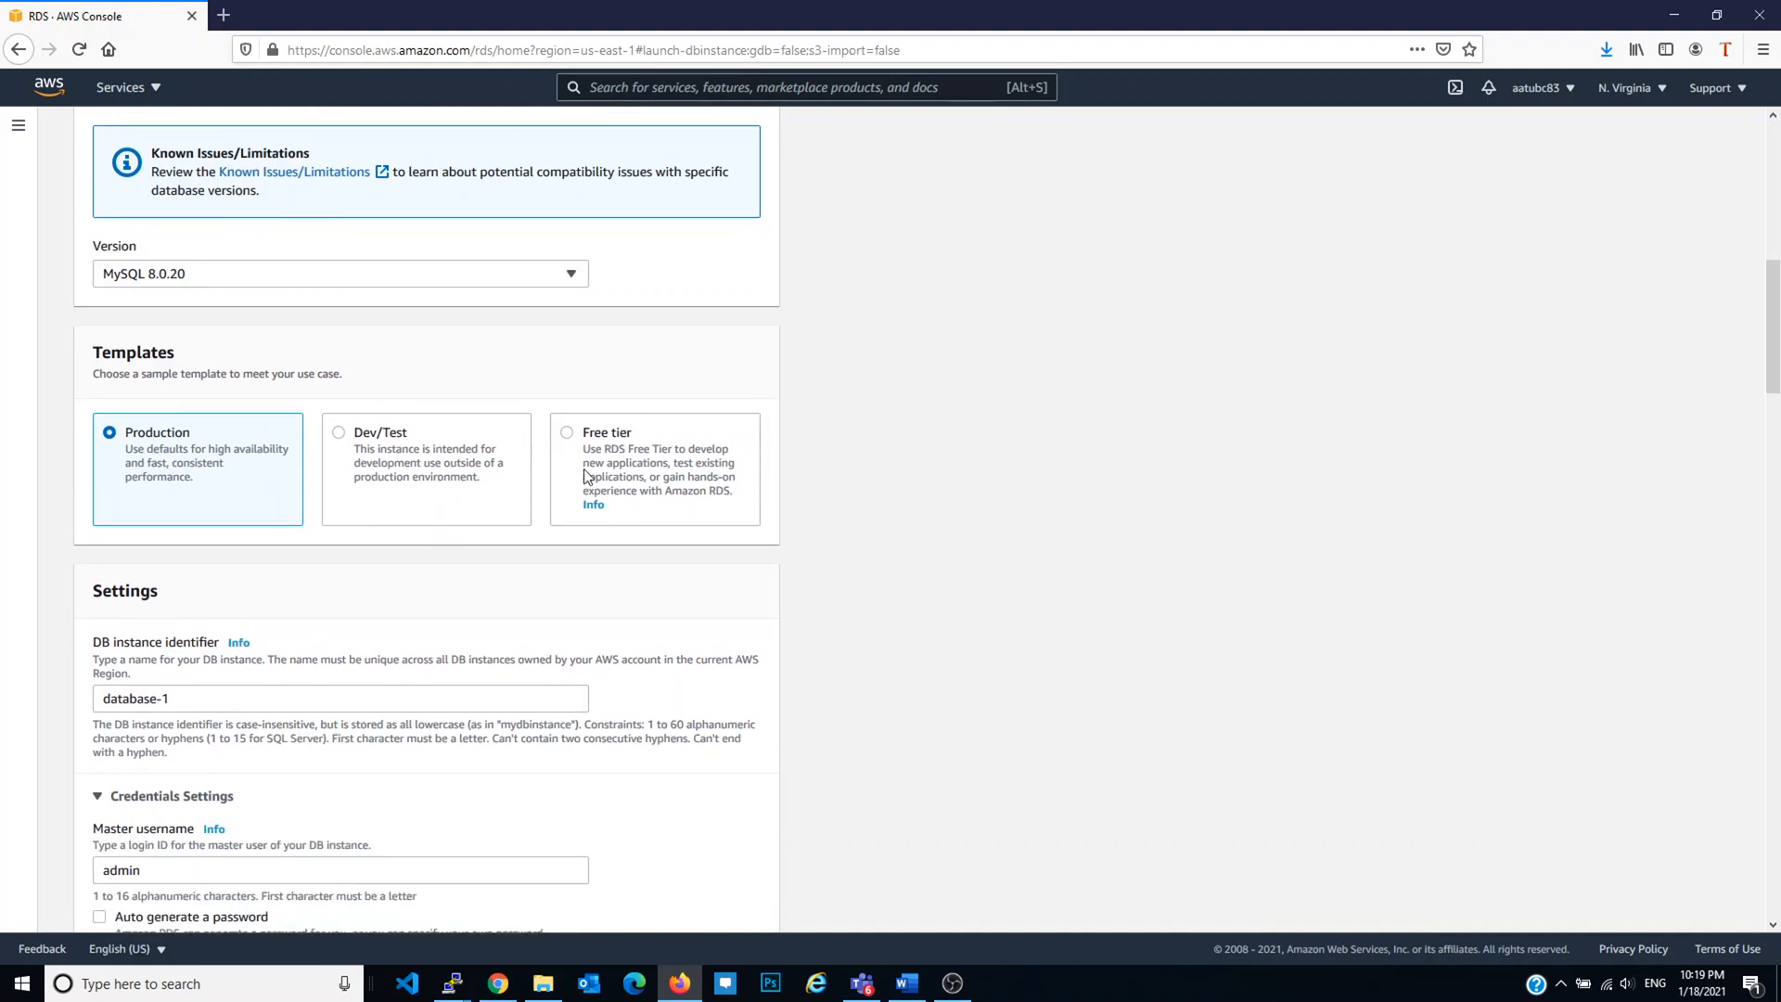
pyautogui.moveTo(633, 432); pyautogui.dragTo(625, 433)
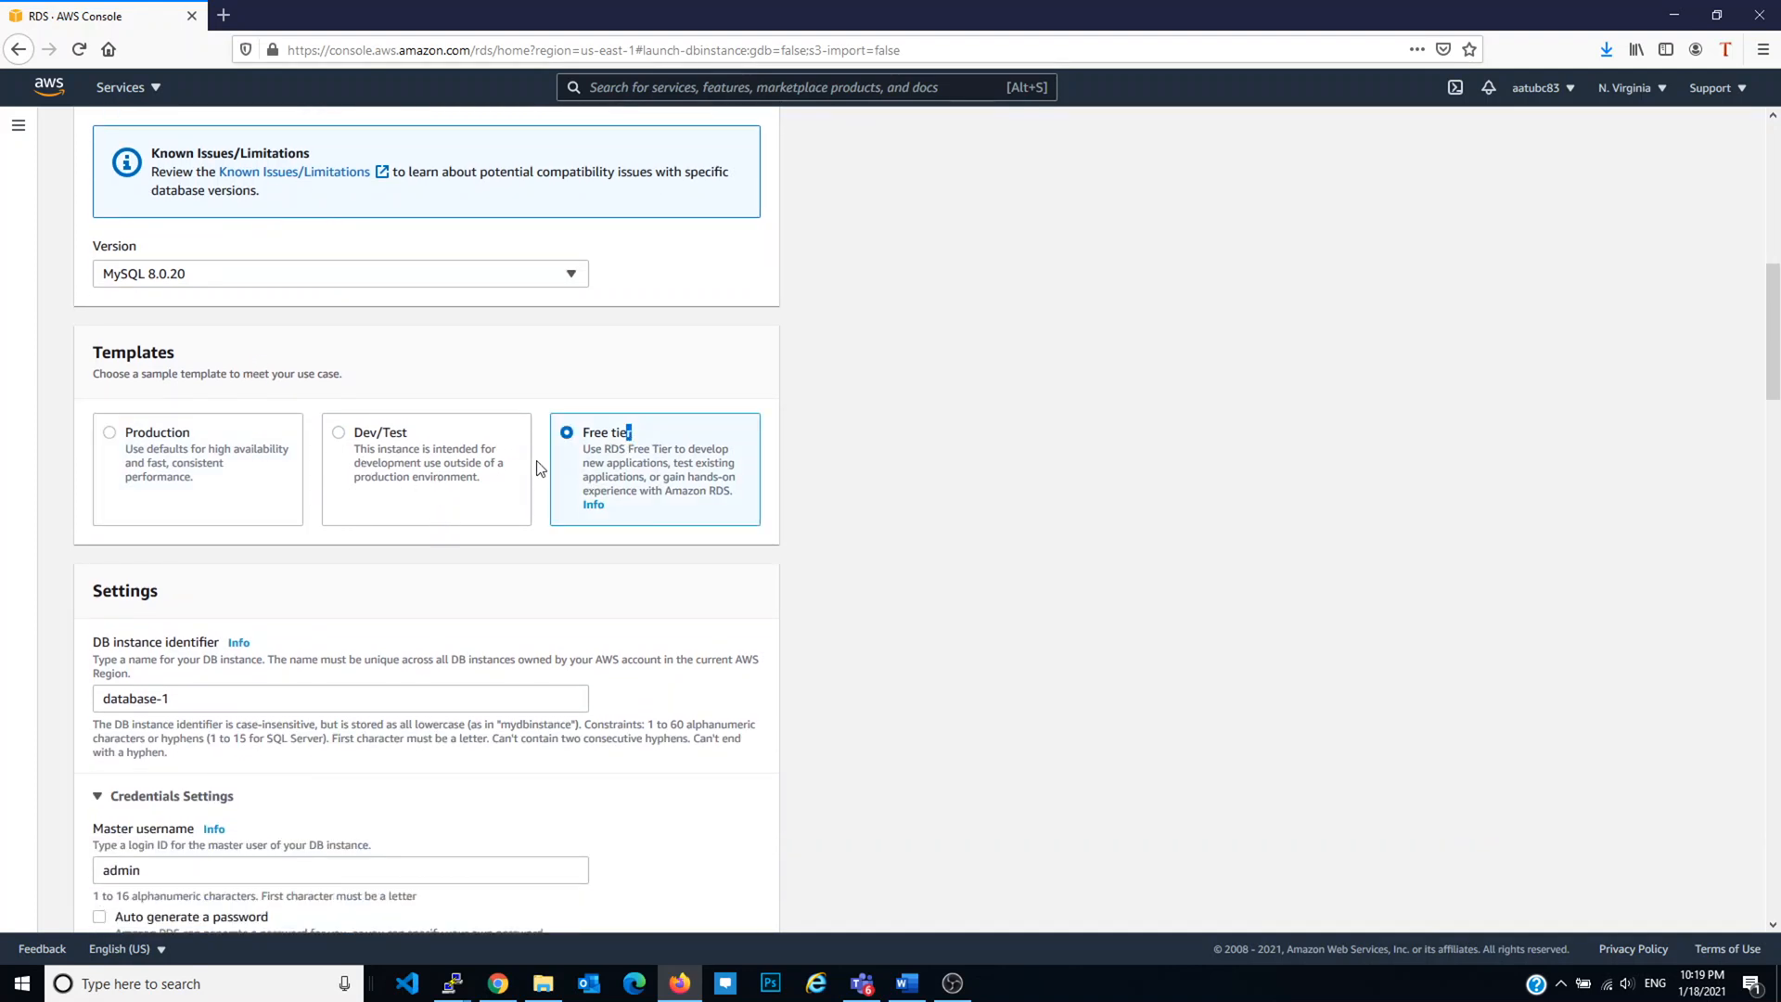
pyautogui.scroll(-3, 500, 489)
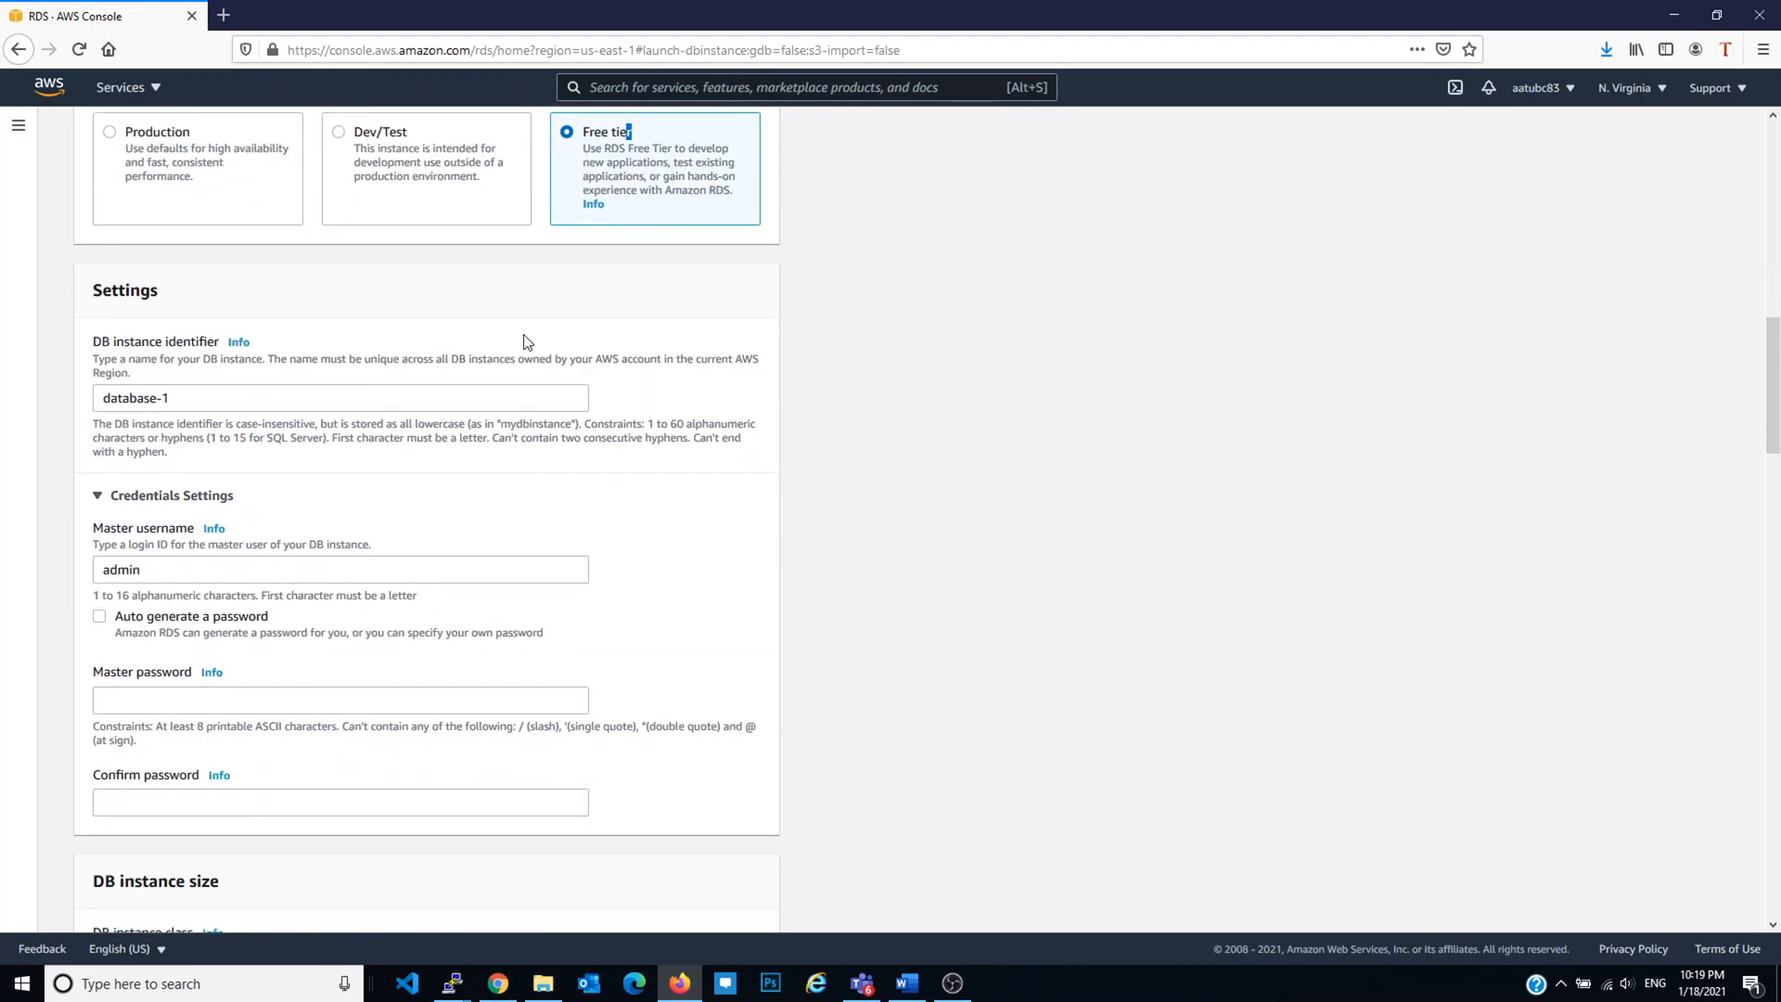
pyautogui.scroll(2, 525, 366)
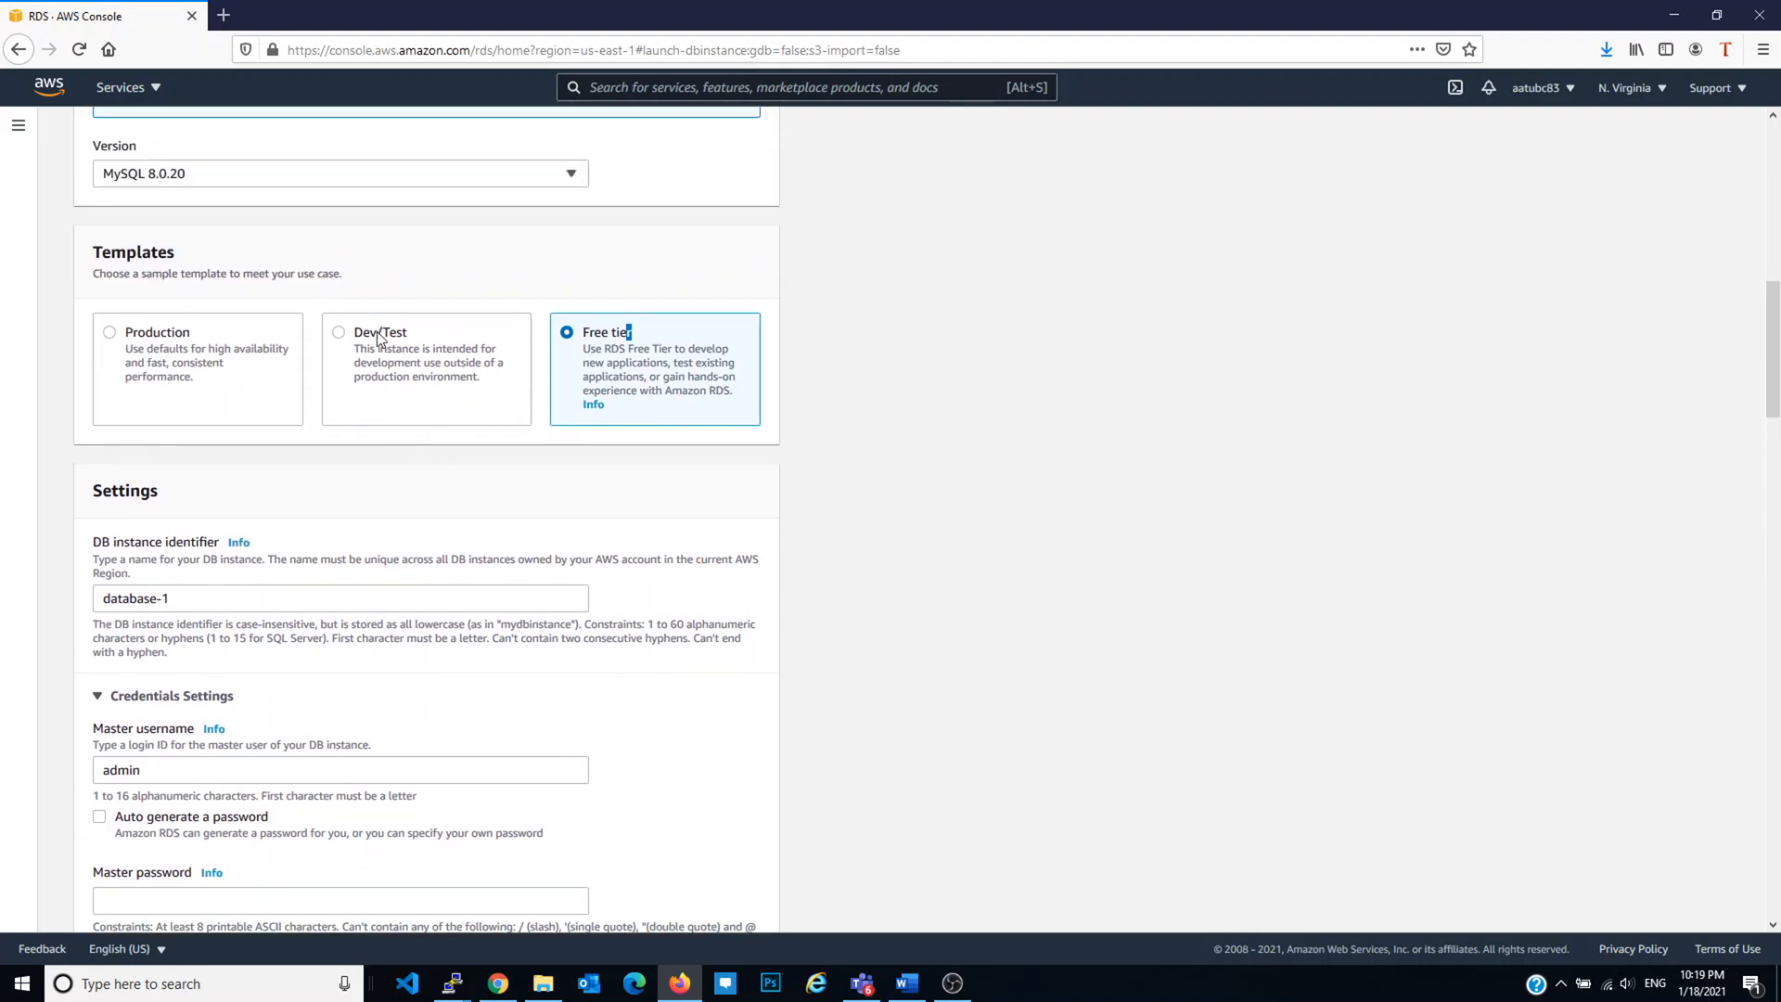
# Step: Set a new DB instance identifier and reuse it for master username and password
pyautogui.click(204, 595)
pyautogui.tripleClick(204, 595)
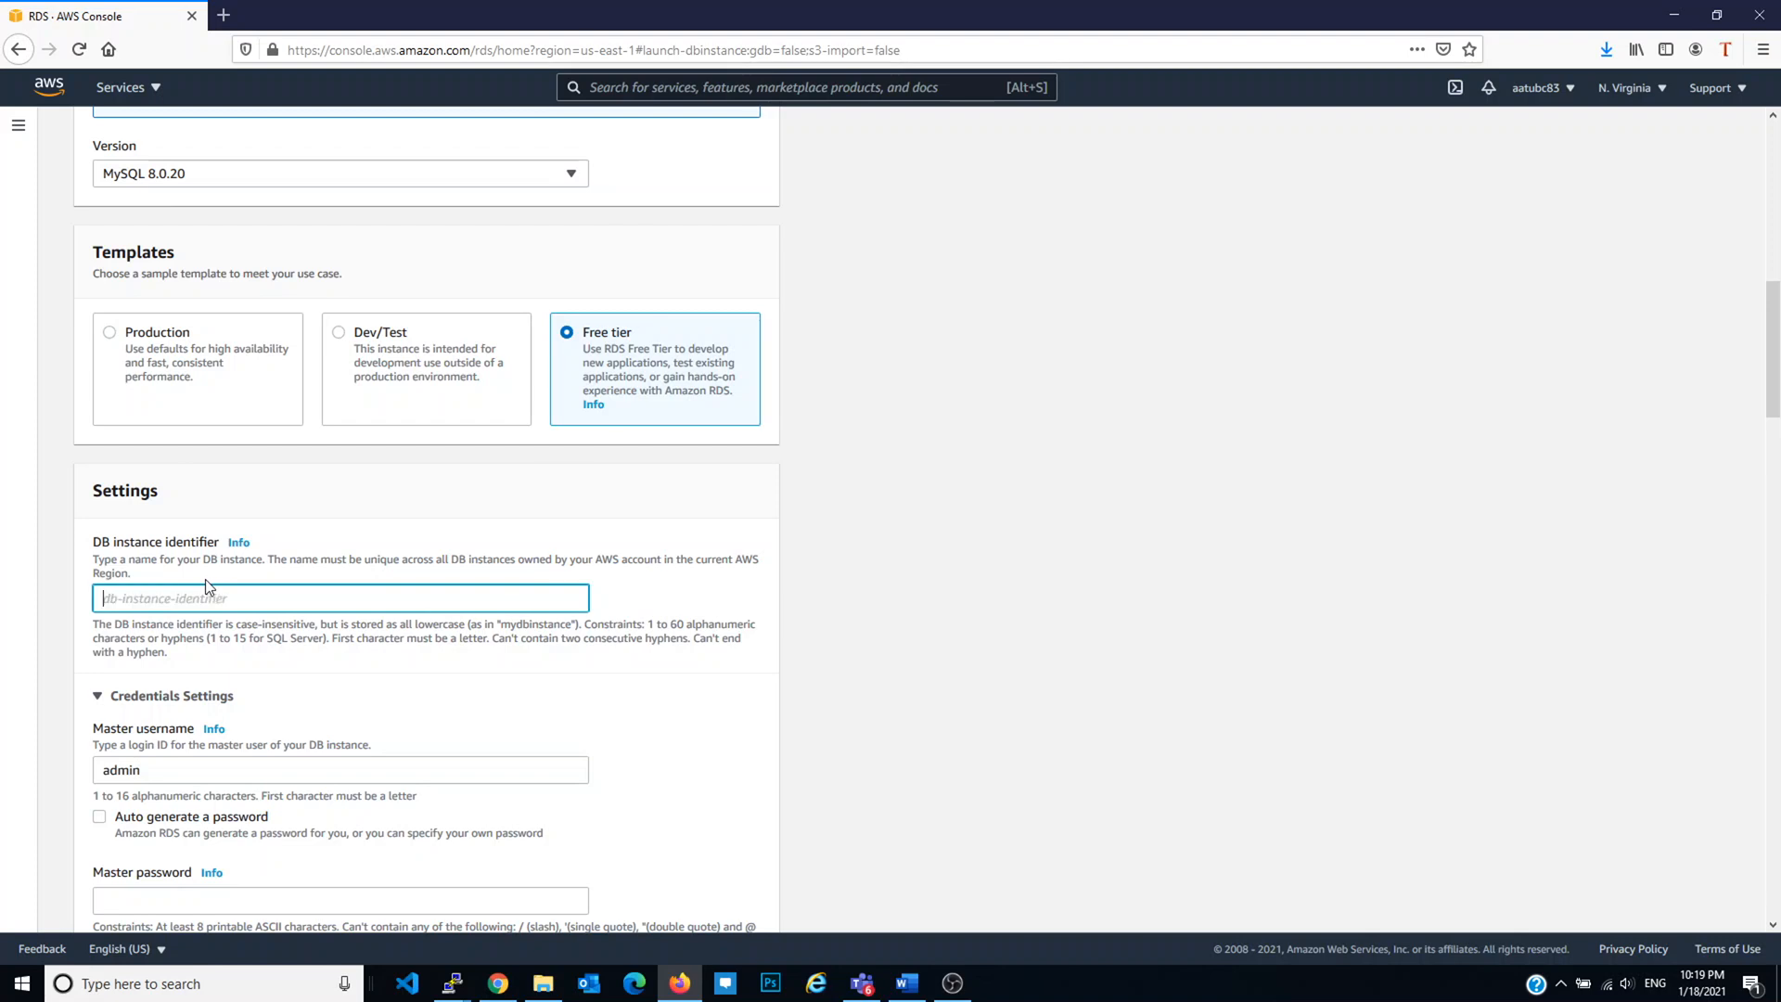
pyautogui.hotkey('ctrl', 'a')
pyautogui.scroll(-2, 276, 580)
pyautogui.doubleClick(230, 570)
pyautogui.hotkey('ctrl', 'v')
pyautogui.click(192, 698)
pyautogui.hotkey('ctrl', 'v')
pyautogui.click(222, 790)
pyautogui.hotkey('ctrl', 'v')
# Step: Uncheck Enable storage autoscaling under Storage and move down to Connectivity
pyautogui.scroll(-5, 327, 742)
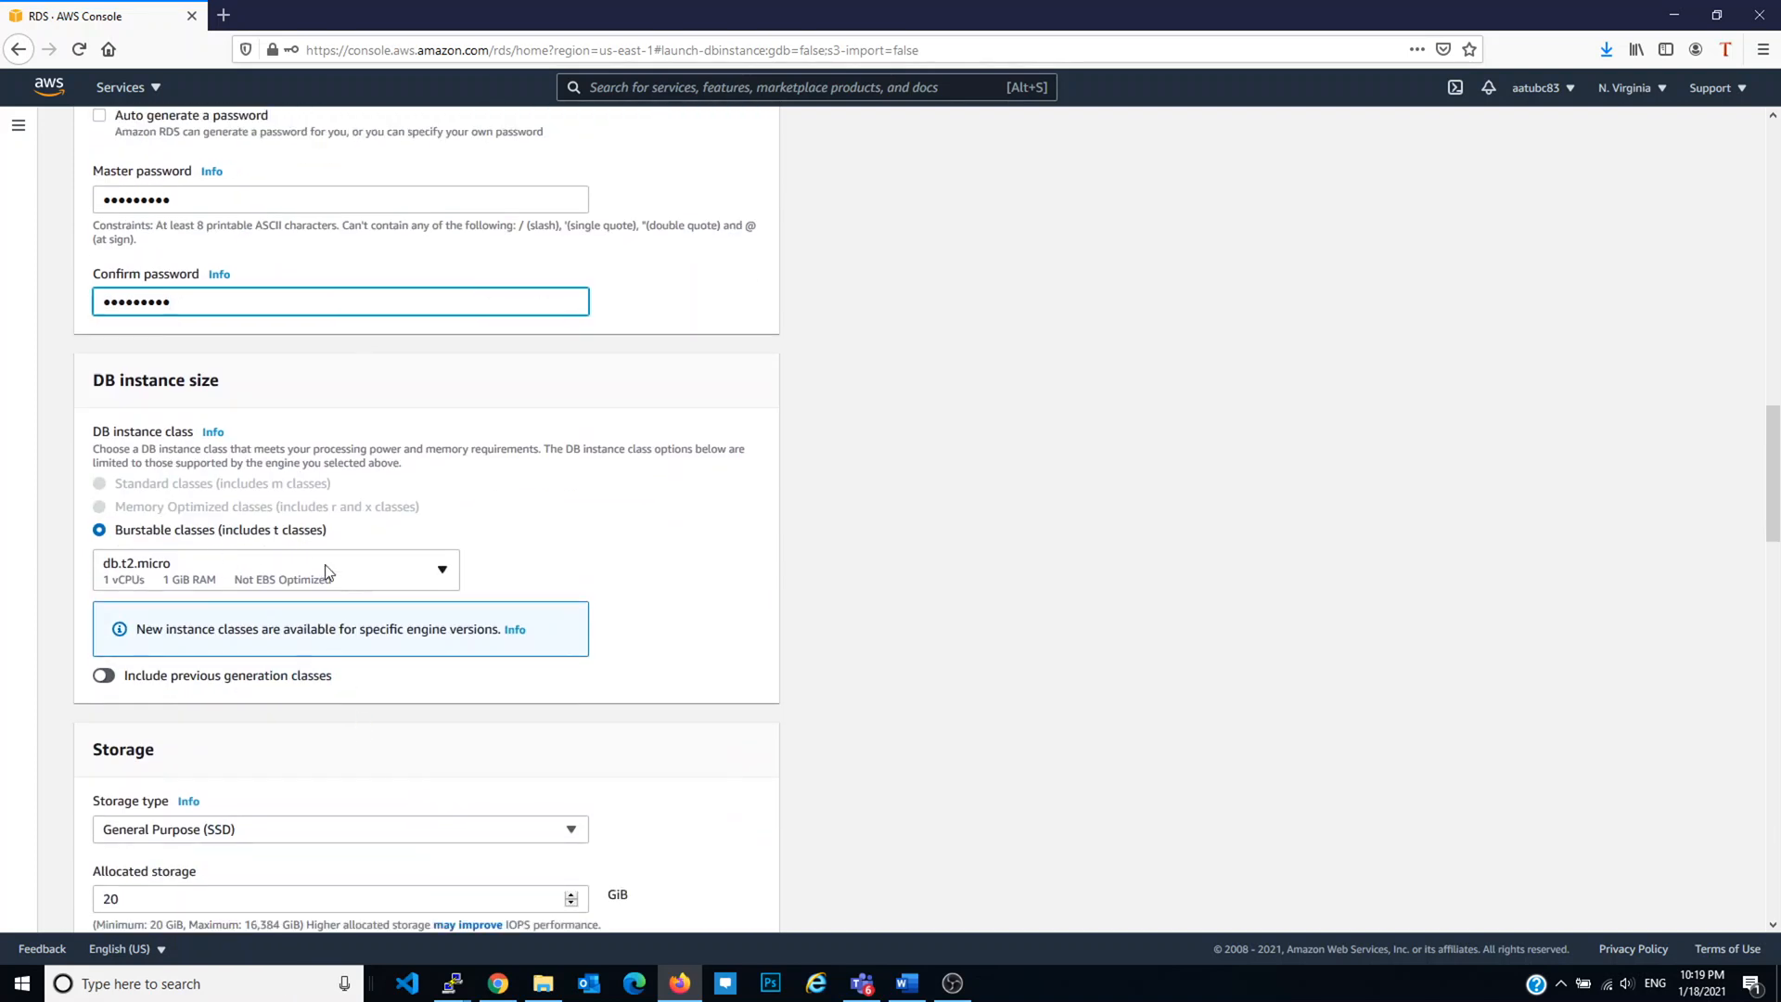
pyautogui.scroll(-3, 324, 566)
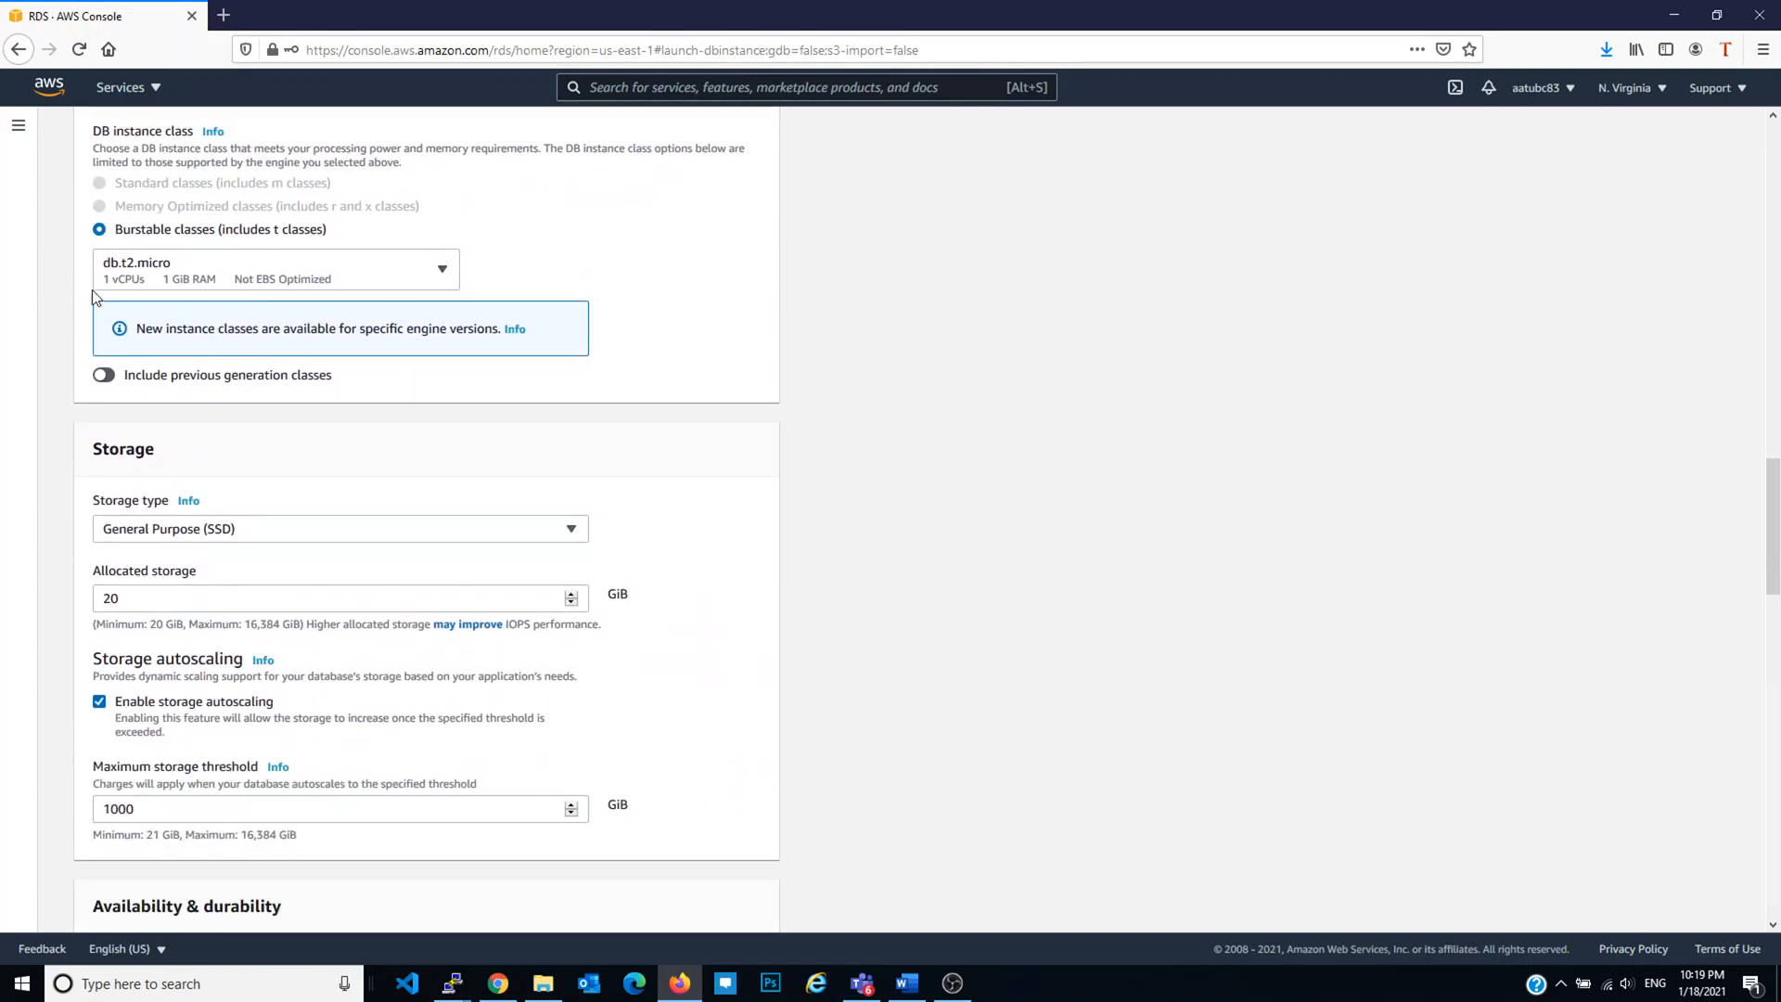
pyautogui.scroll(-2, 250, 556)
pyautogui.scroll(-1, 255, 560)
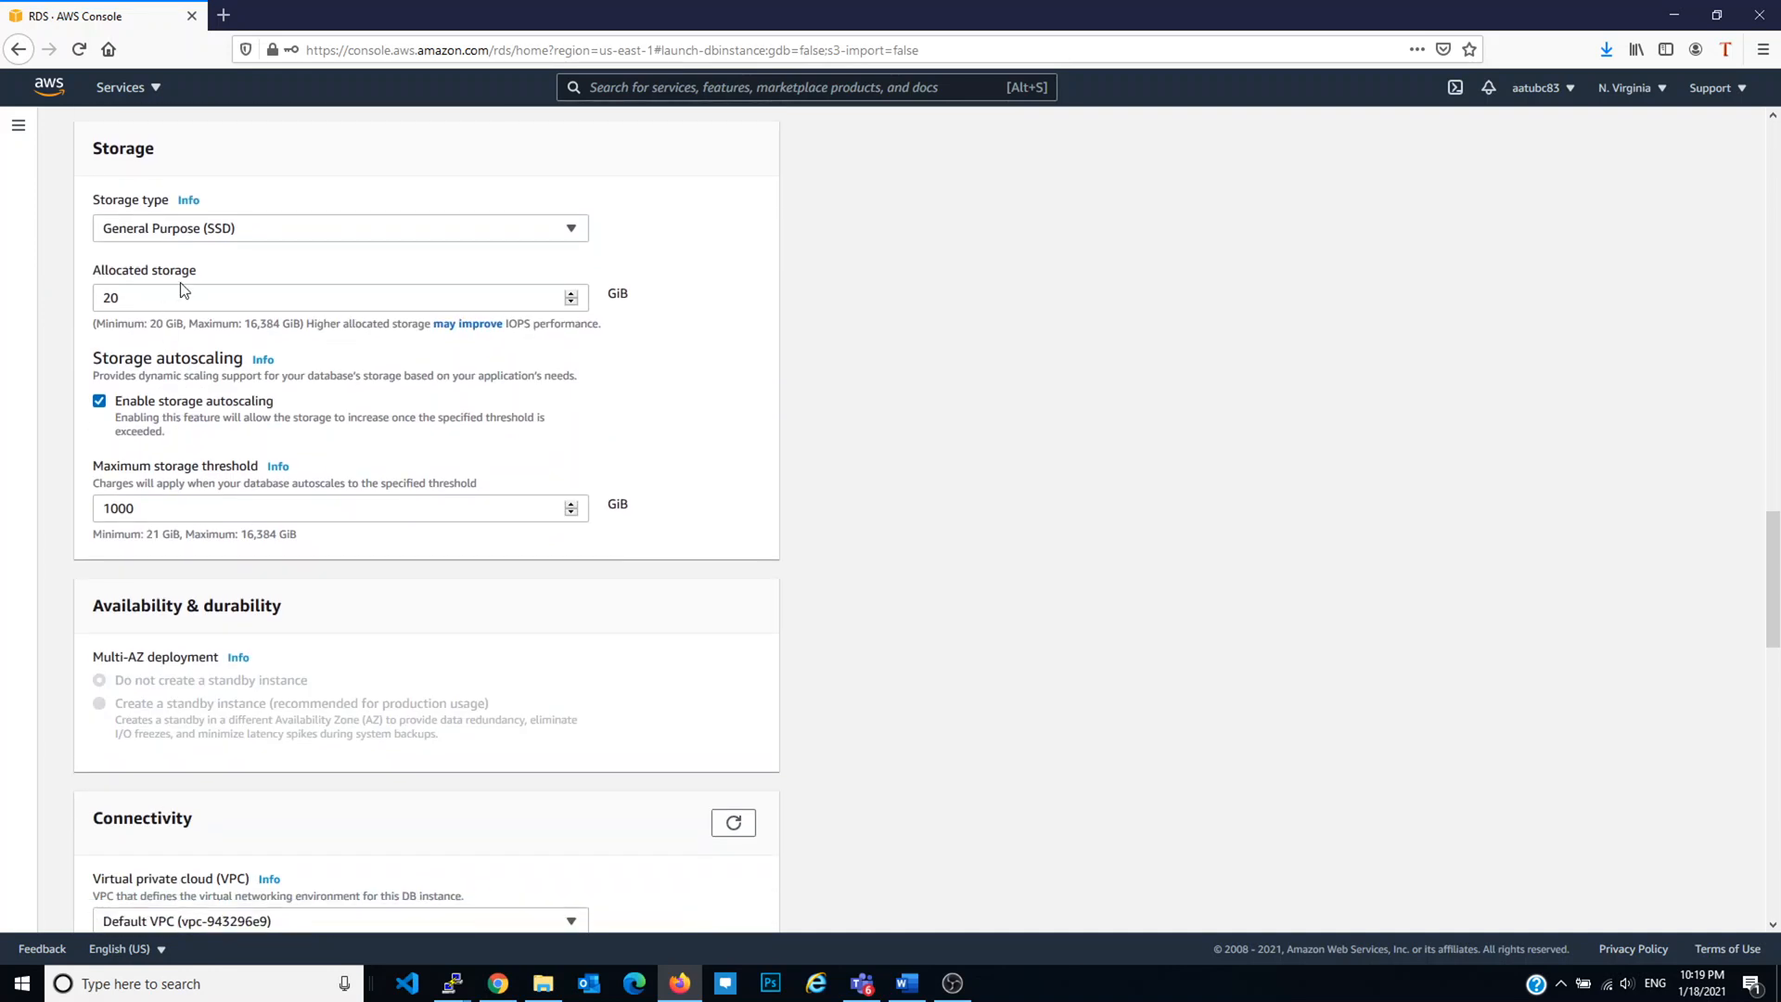
pyautogui.click(170, 403)
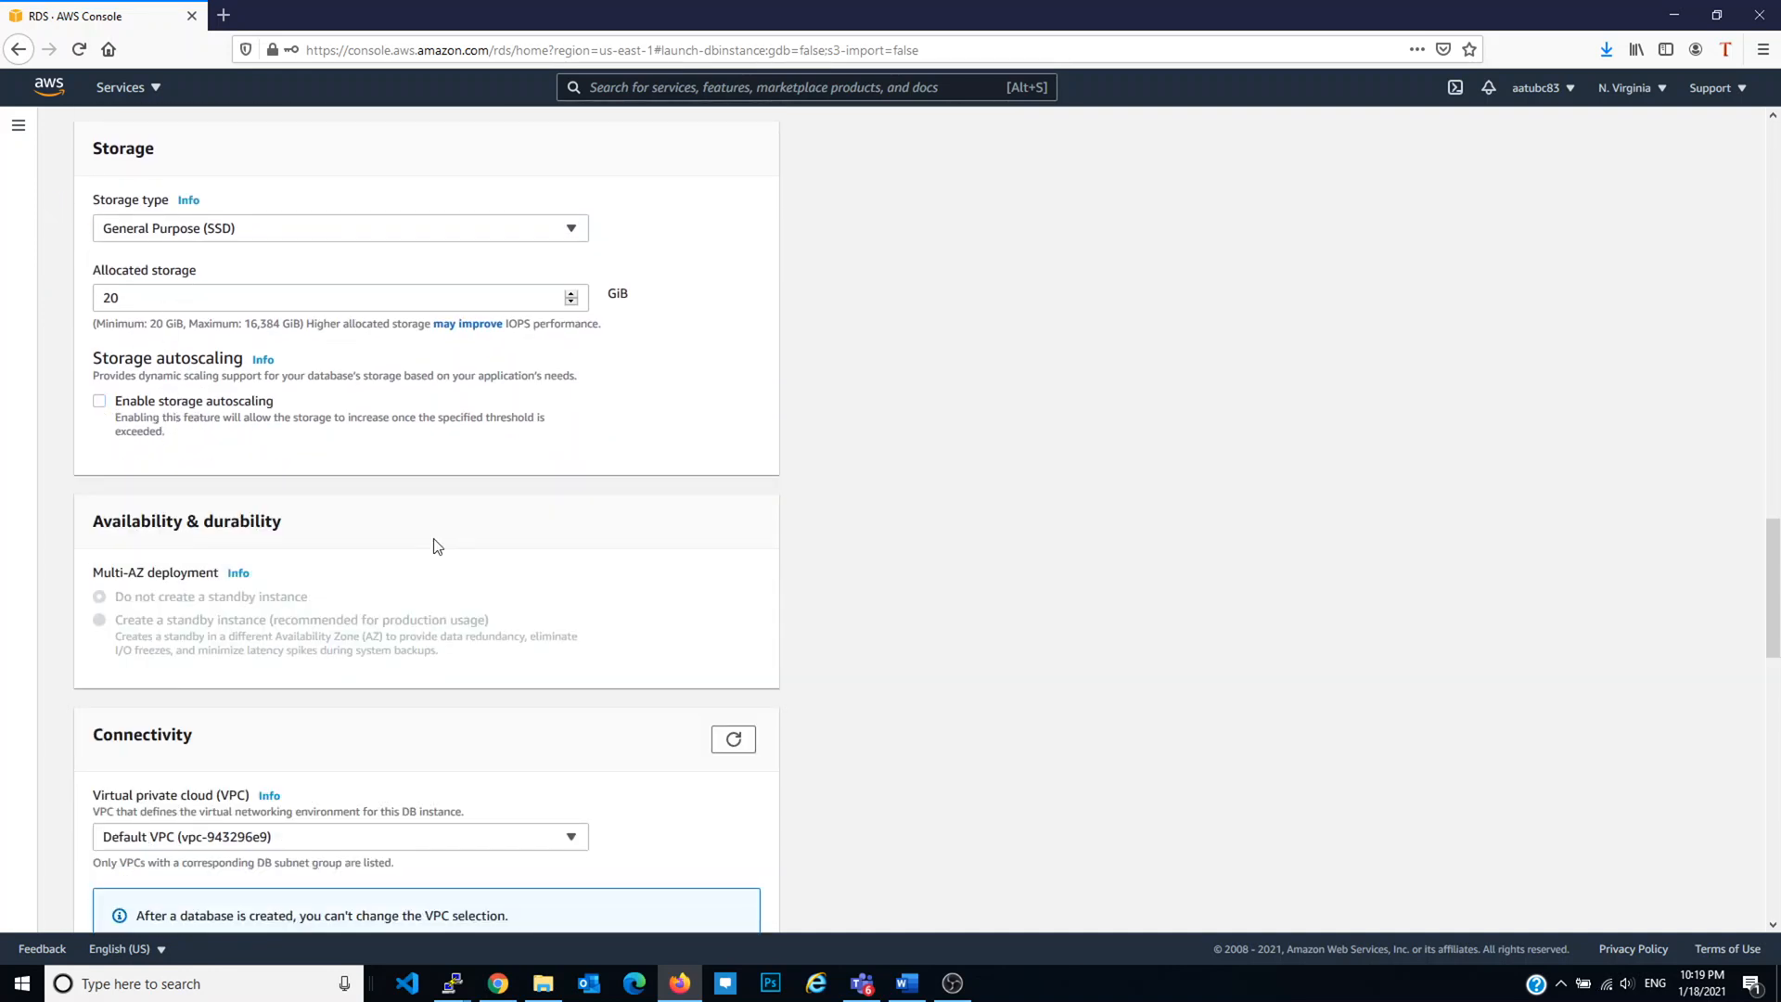
pyautogui.scroll(-1, 424, 546)
pyautogui.scroll(-2, 427, 548)
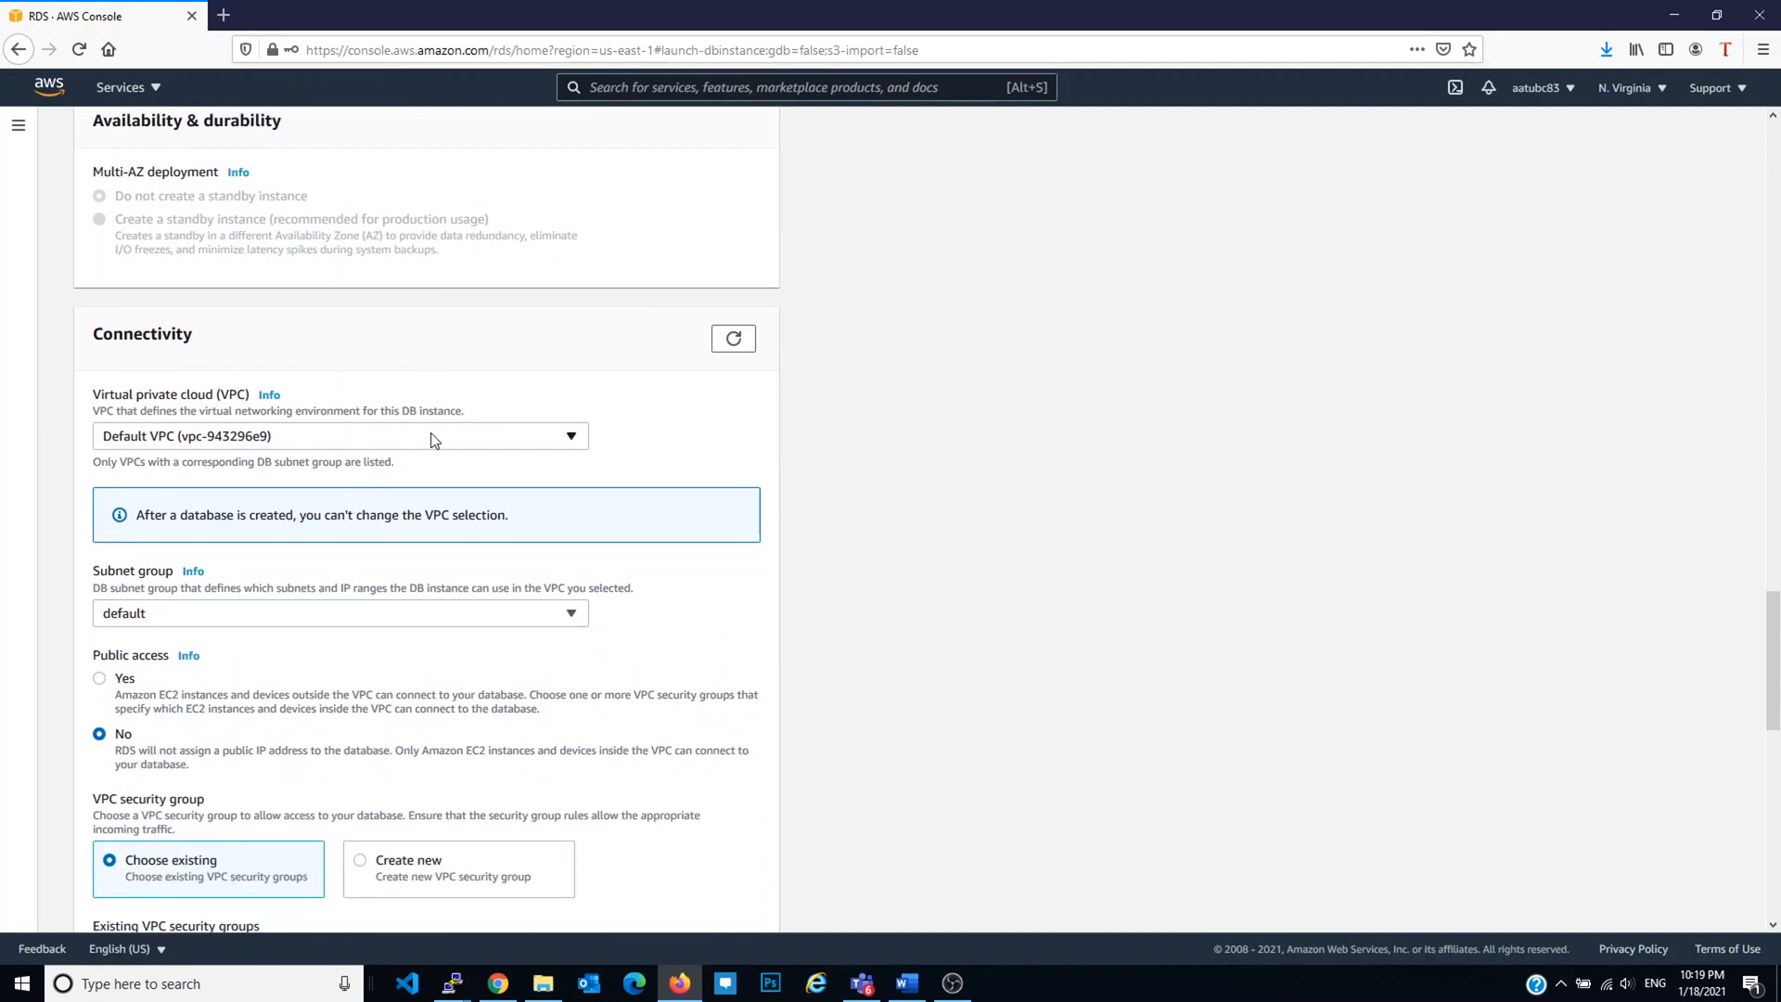
# Step: Keep the default subnet group and replace the default security group with wordpress-SG
pyautogui.click(153, 614)
pyautogui.click(170, 622)
pyautogui.scroll(-3, 287, 674)
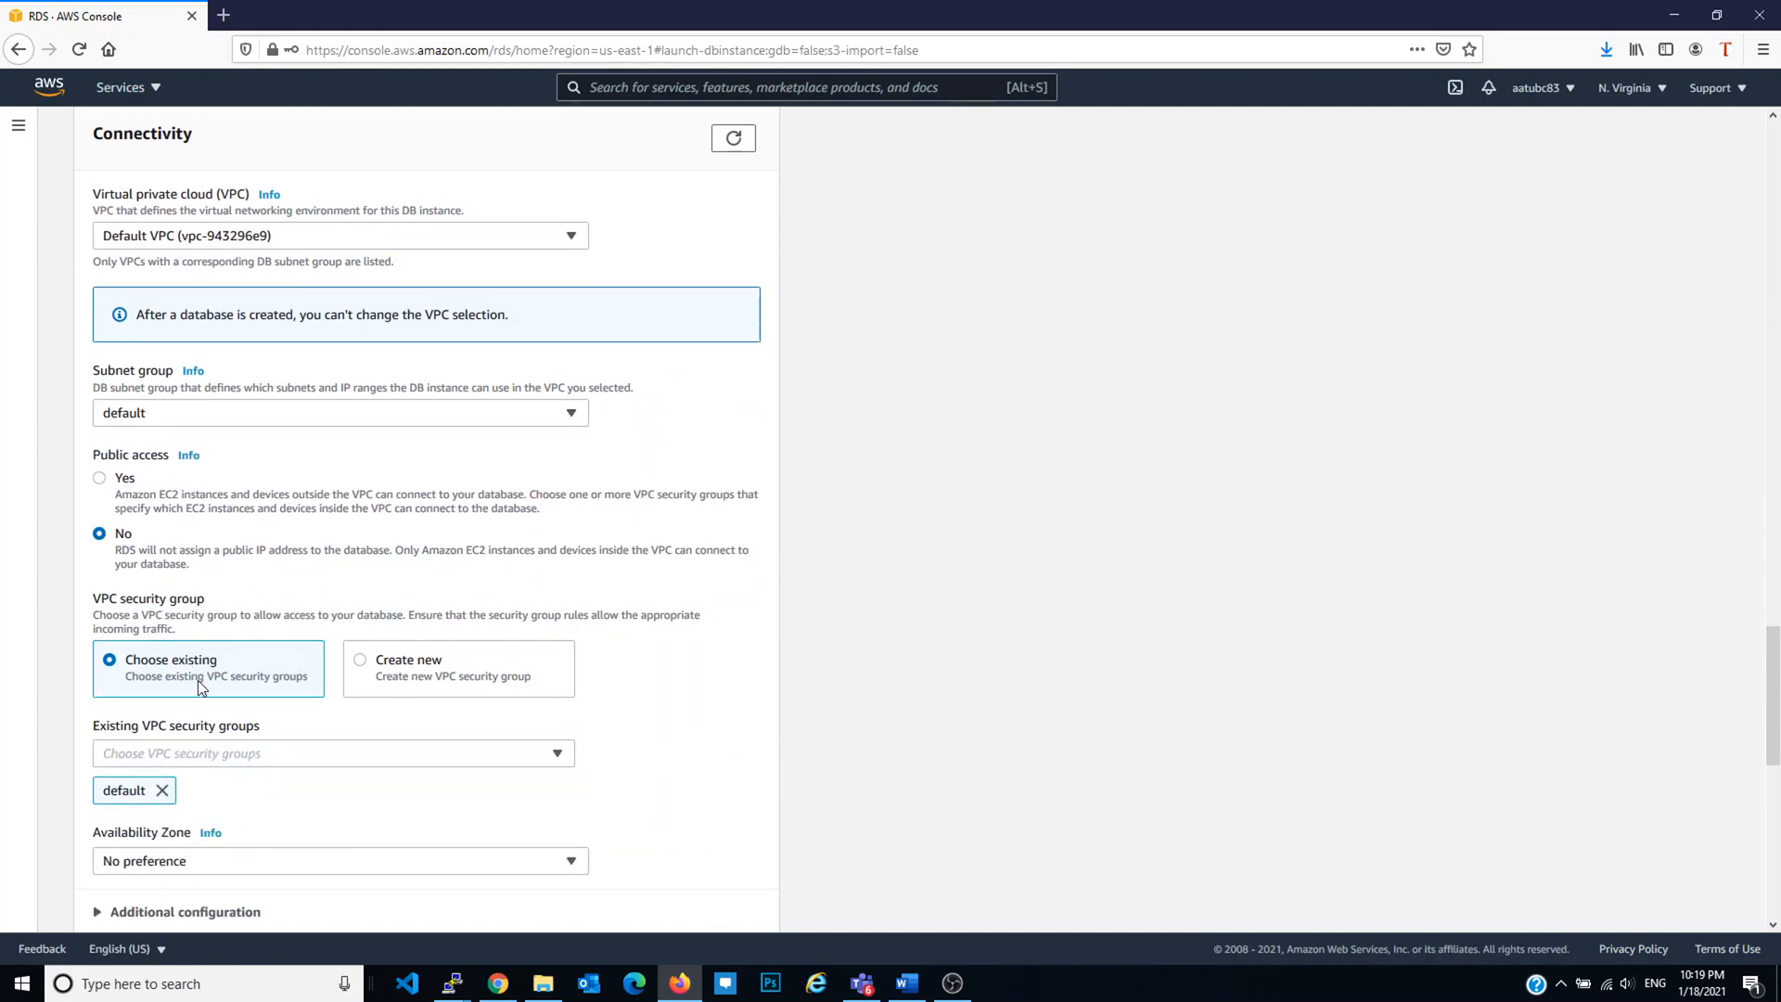
pyautogui.click(222, 755)
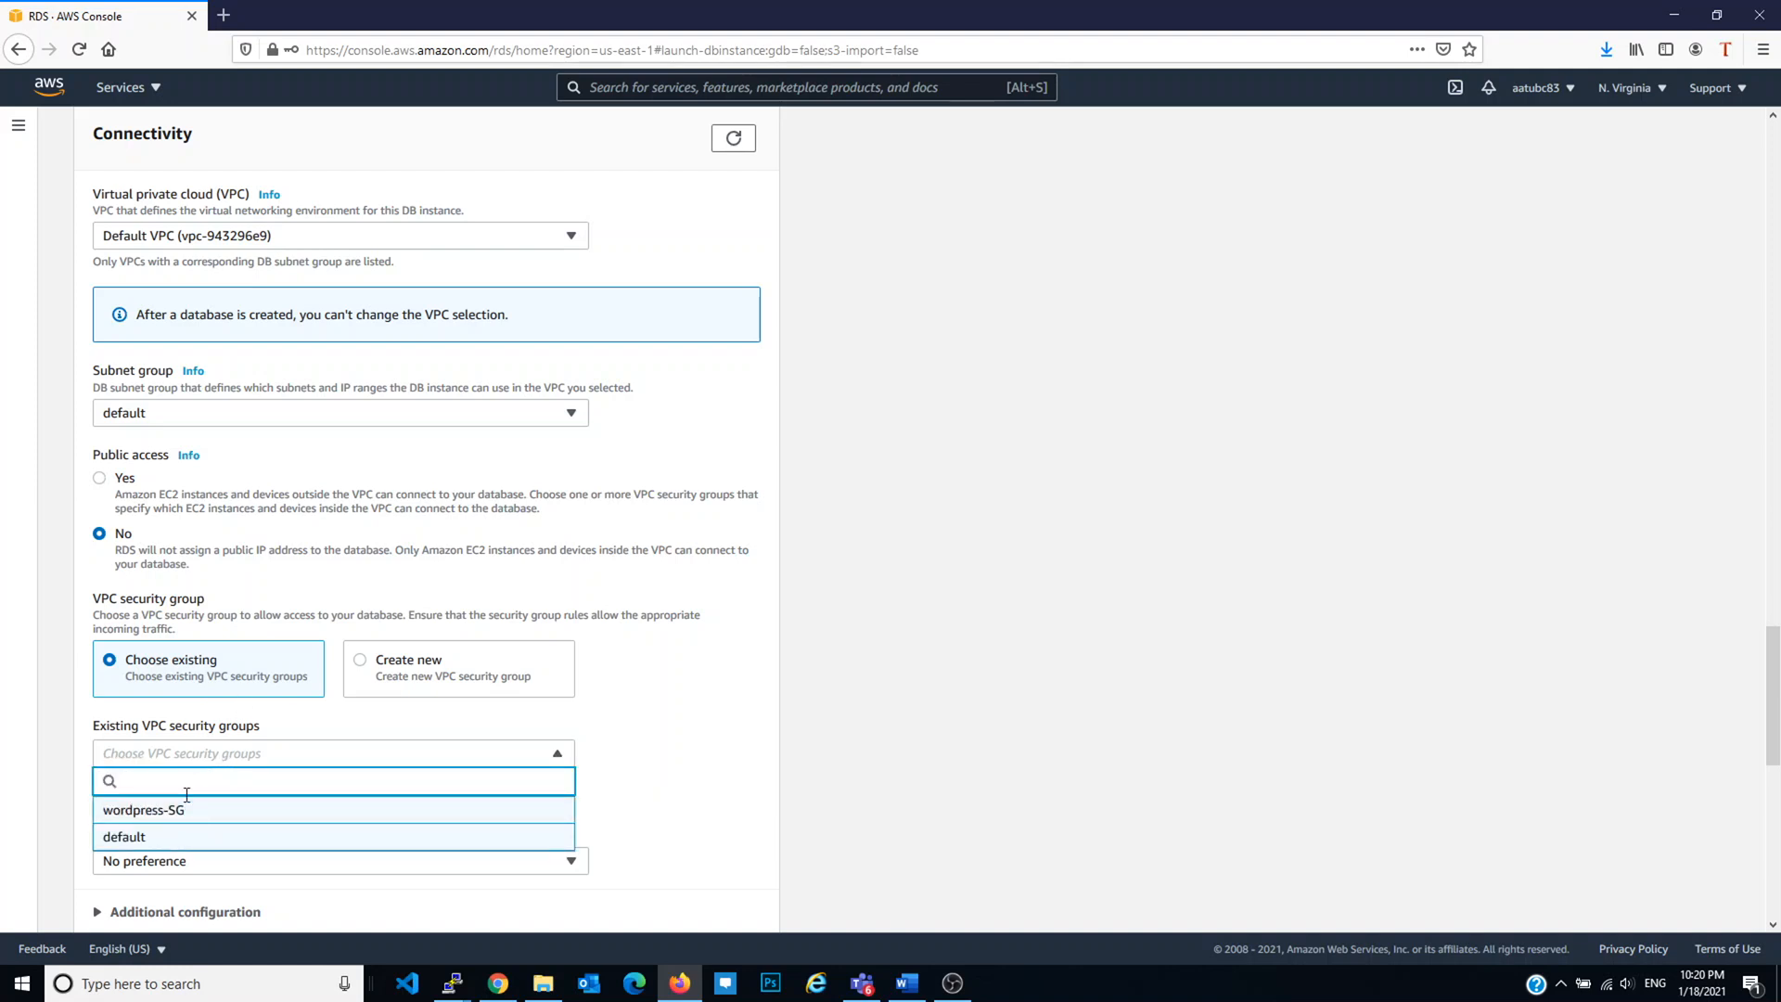
pyautogui.click(617, 803)
pyautogui.click(301, 757)
pyautogui.click(240, 816)
pyautogui.click(664, 796)
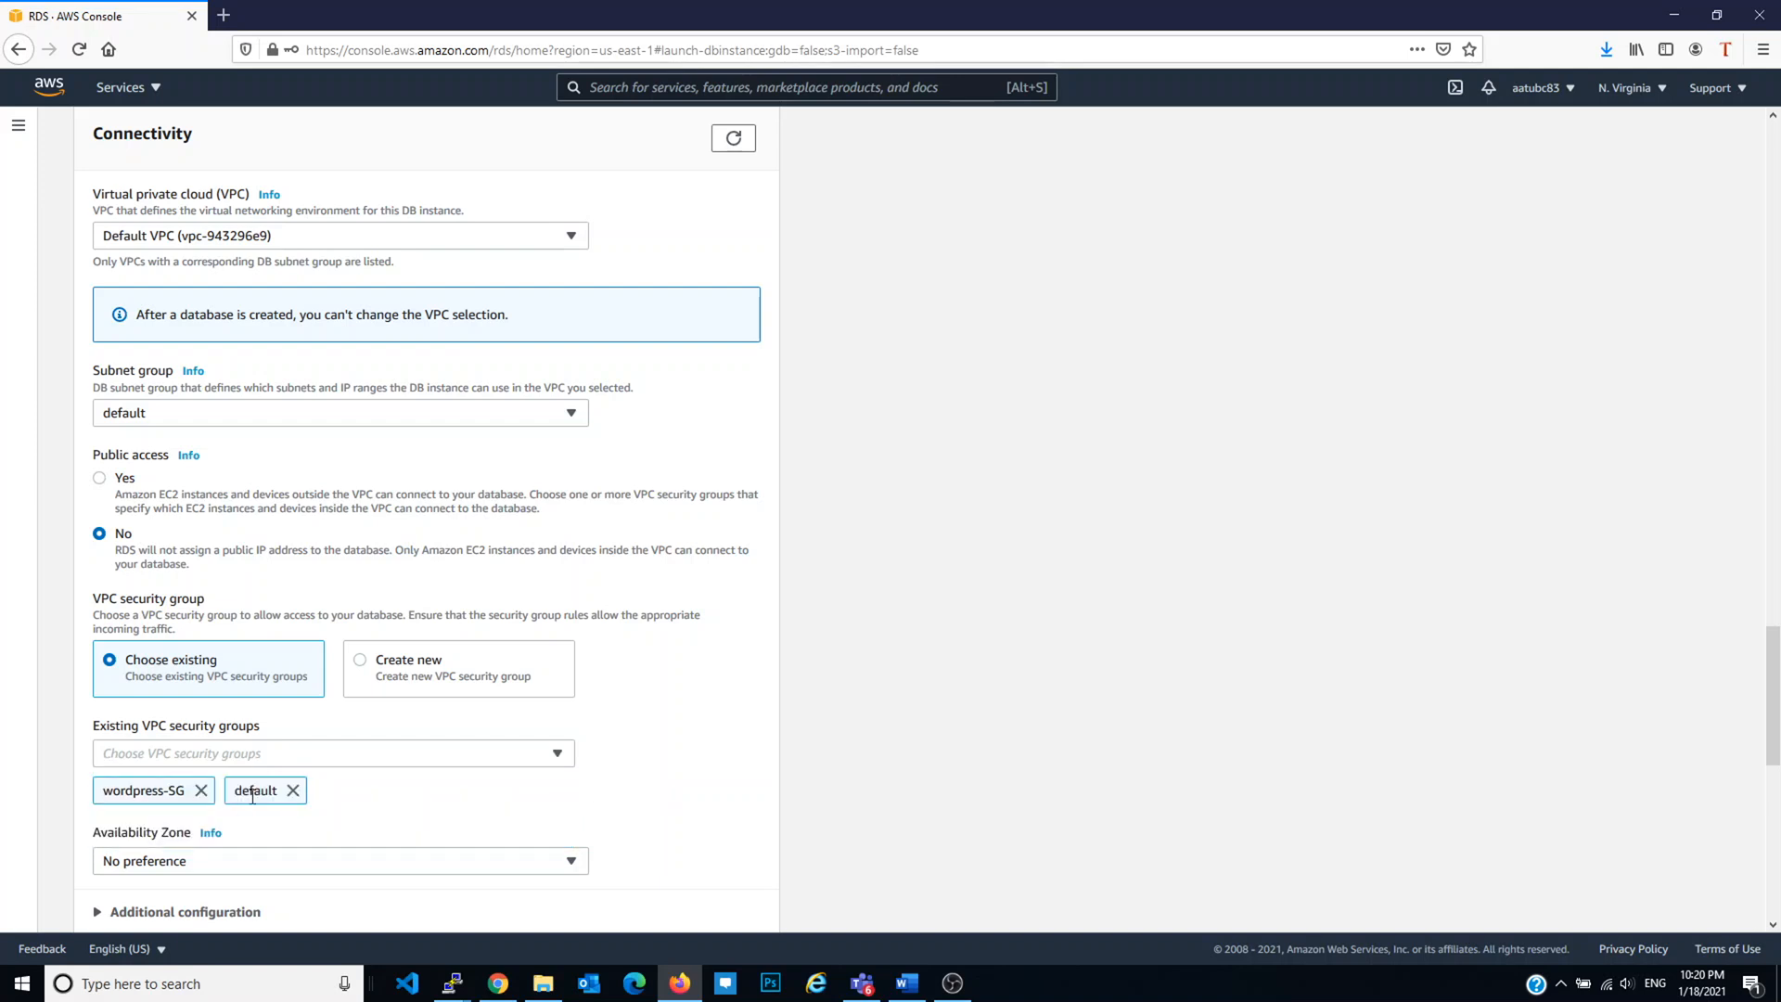
pyautogui.click(292, 790)
# Step: Leave Availability Zone as No preference and expand the additional connectivity settings
pyautogui.scroll(-2, 269, 790)
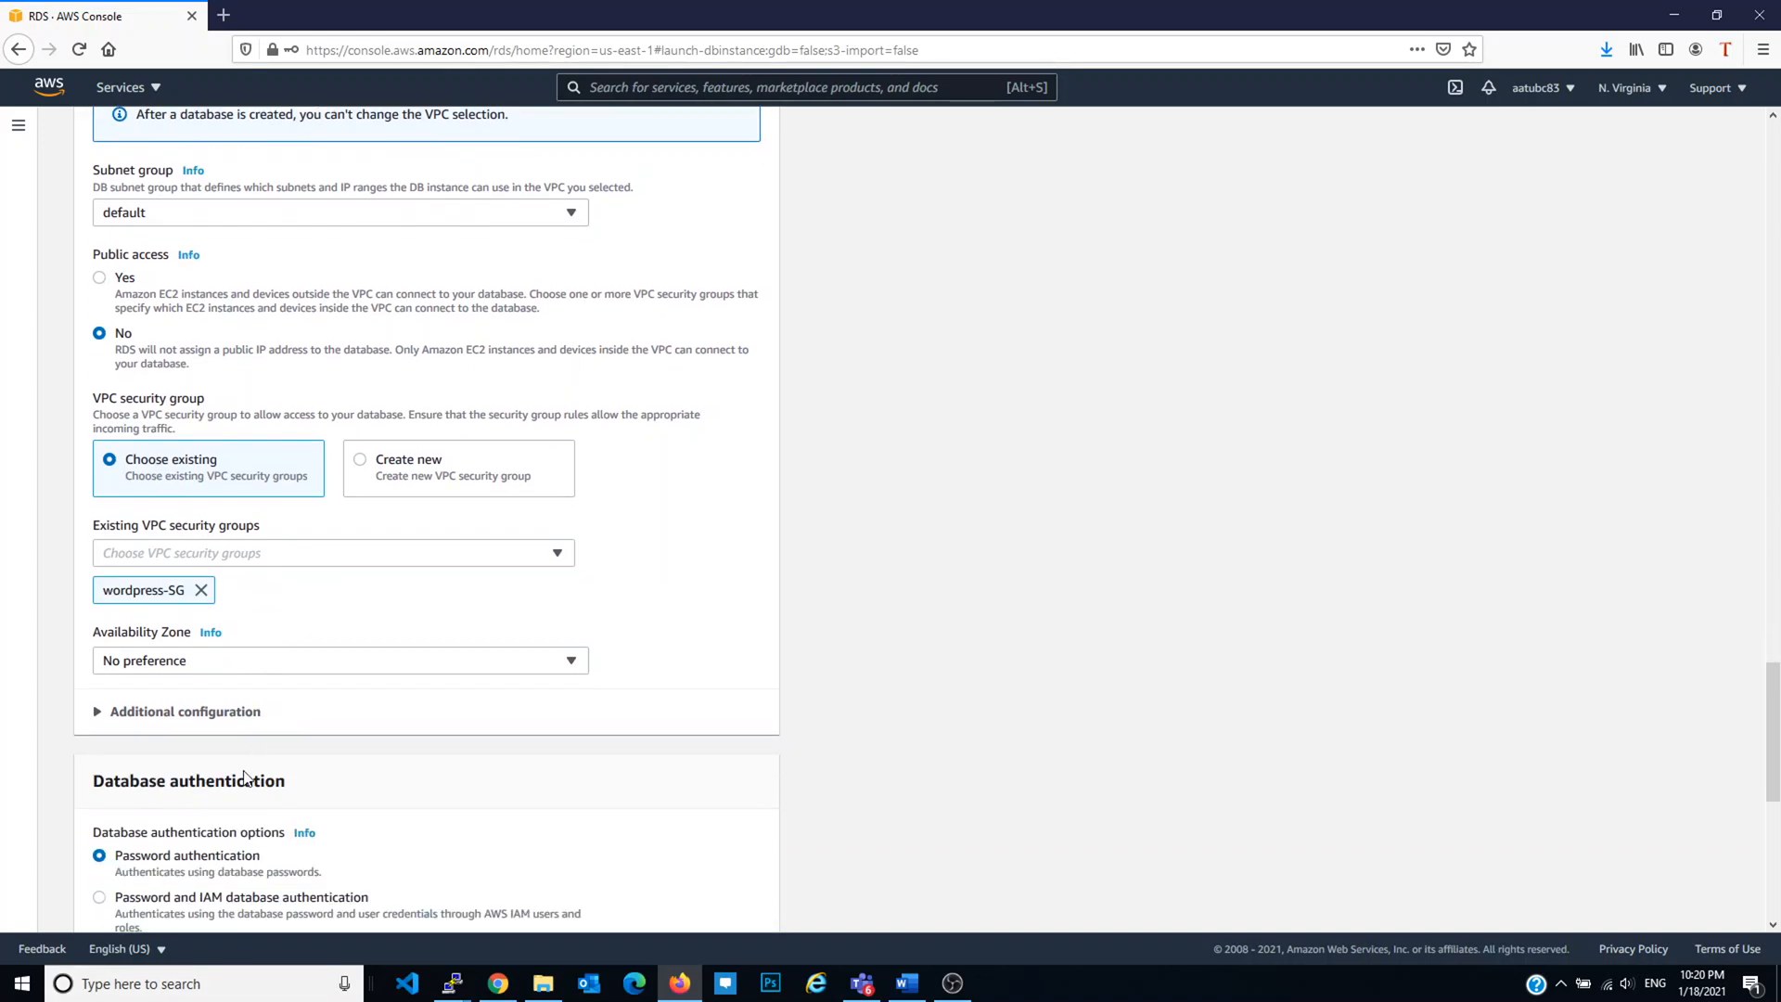
pyautogui.click(261, 662)
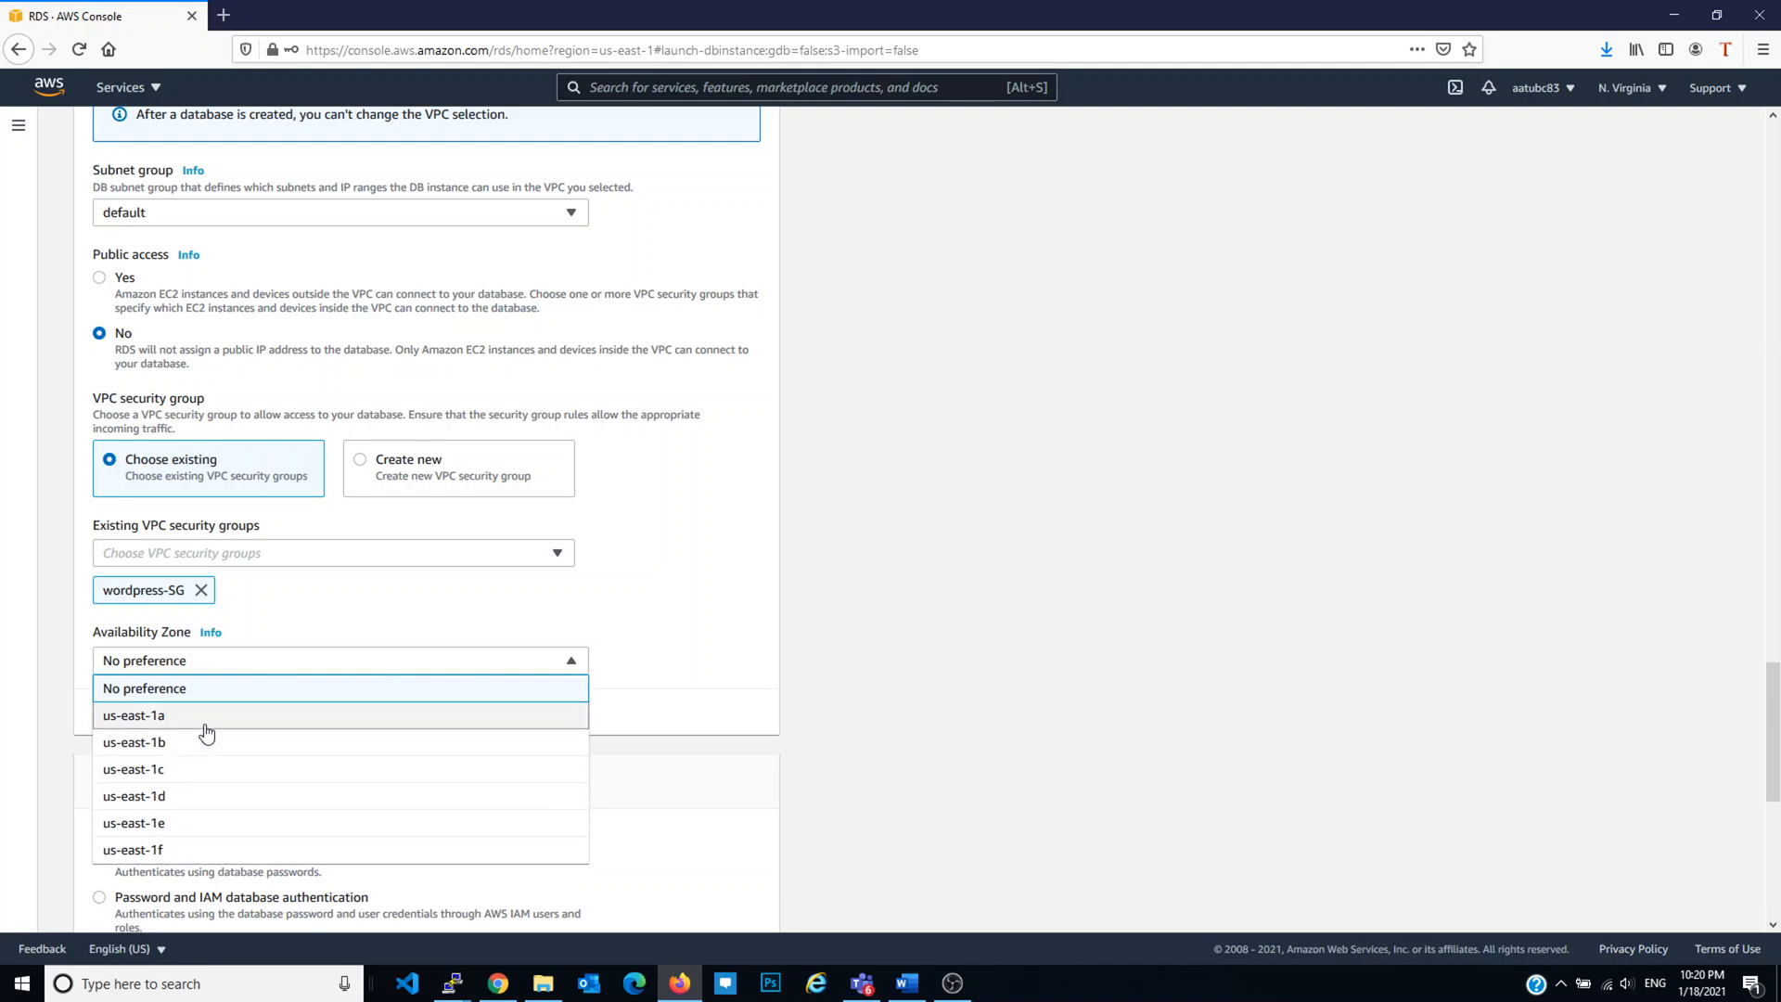
pyautogui.click(677, 690)
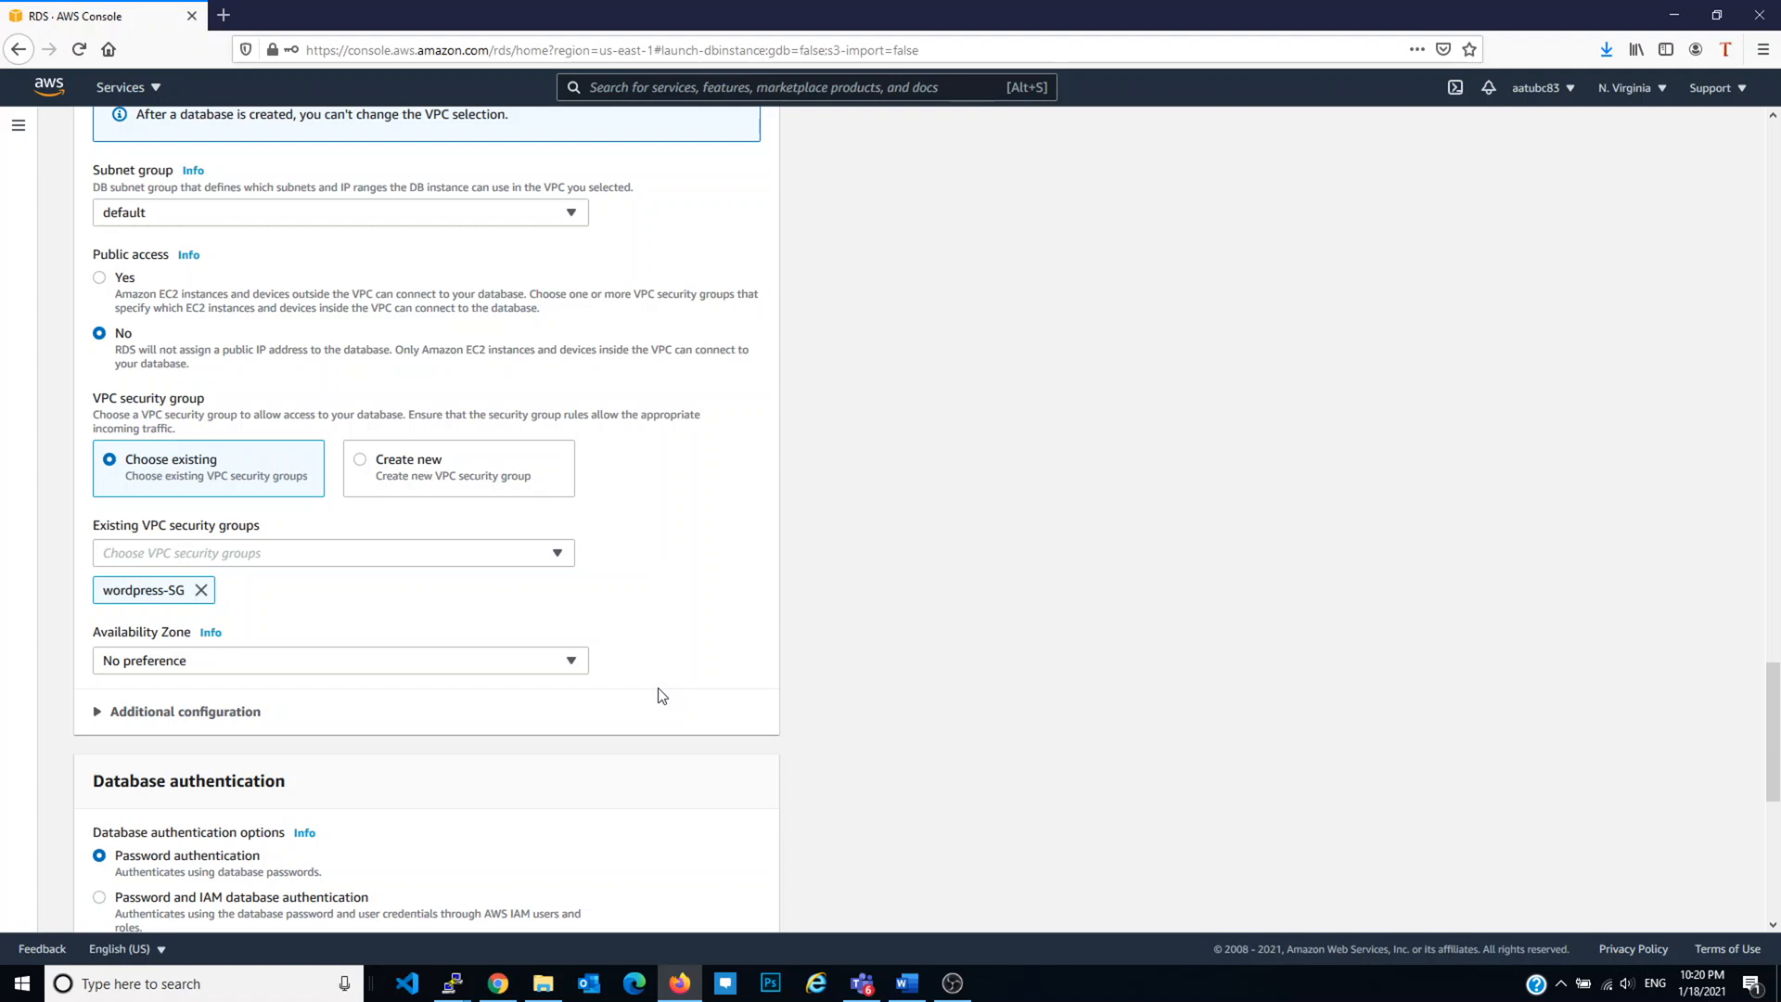
pyautogui.click(247, 712)
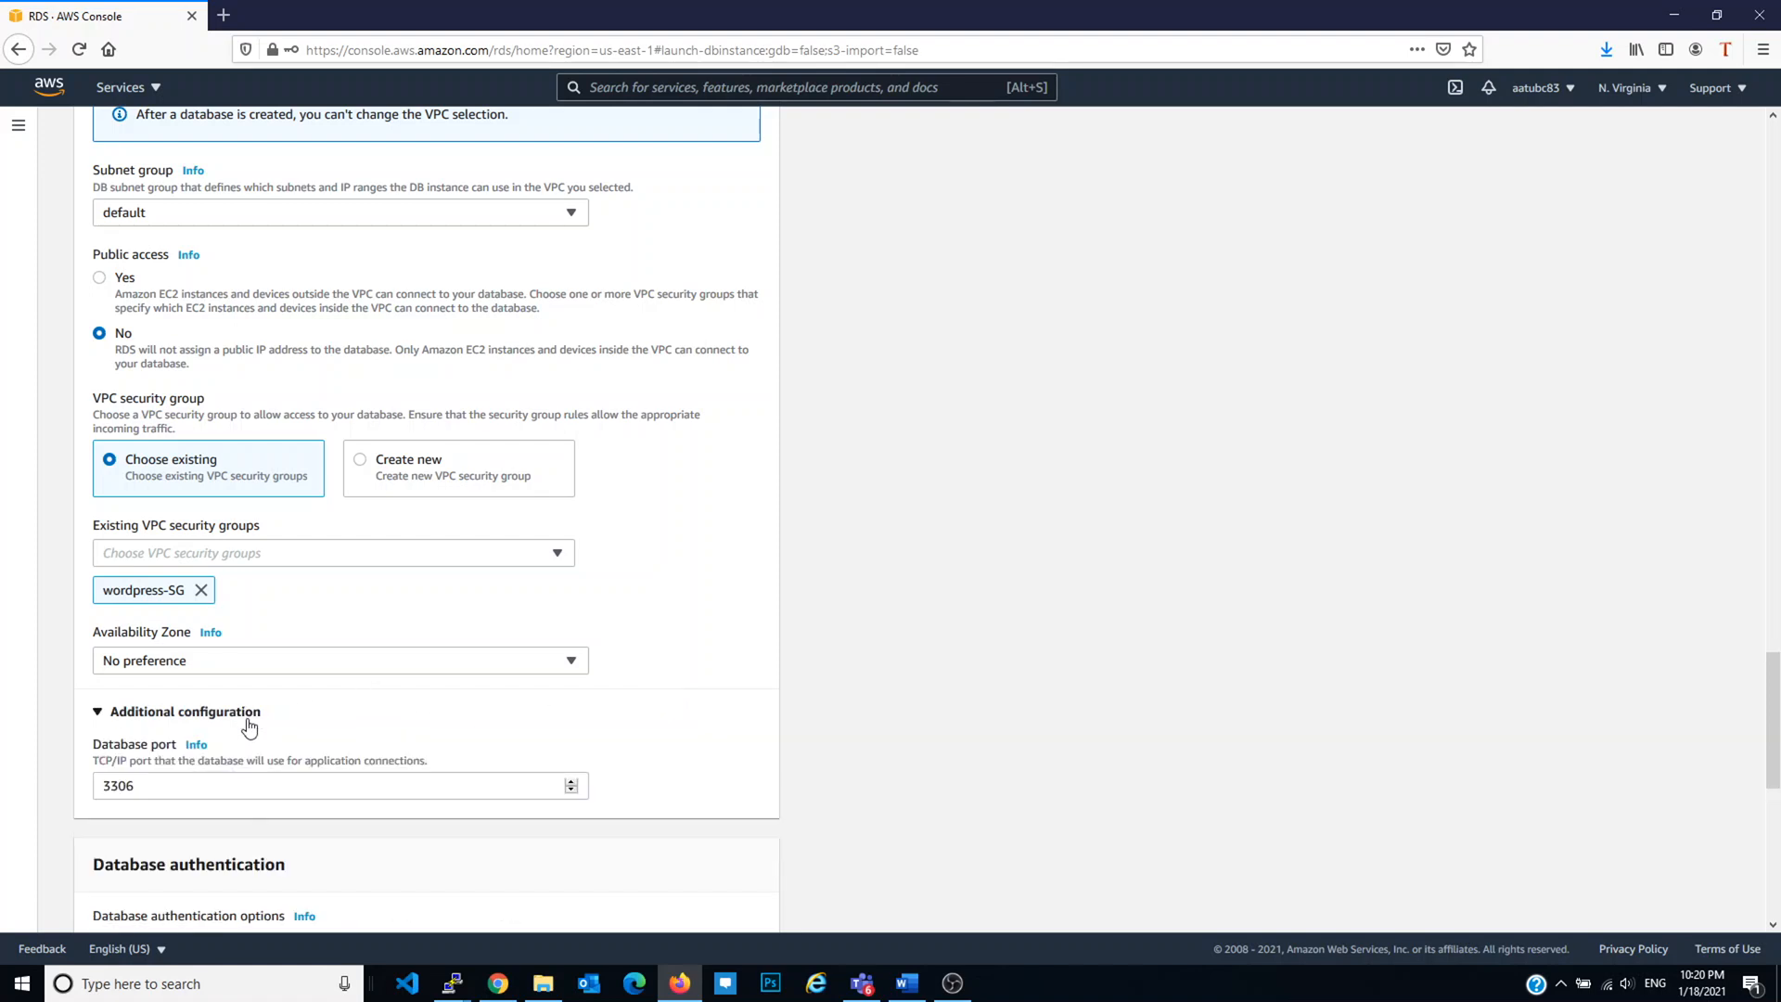
pyautogui.scroll(-4, 251, 733)
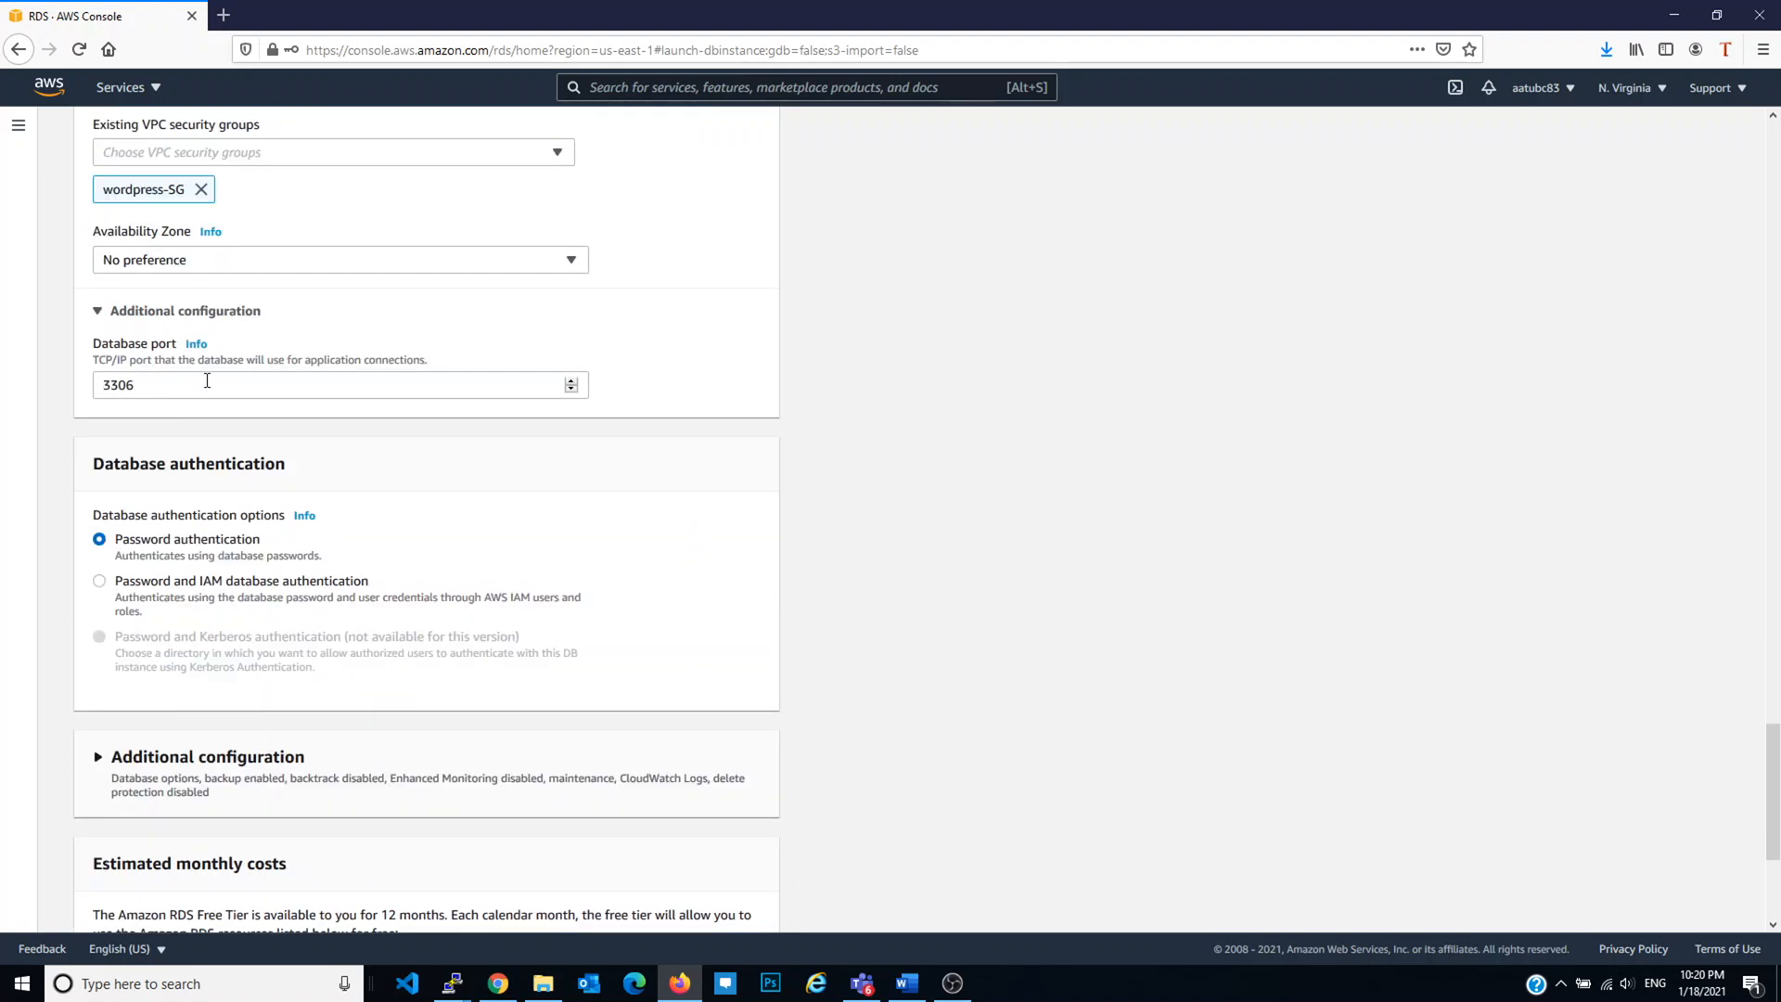
pyautogui.scroll(-2, 232, 375)
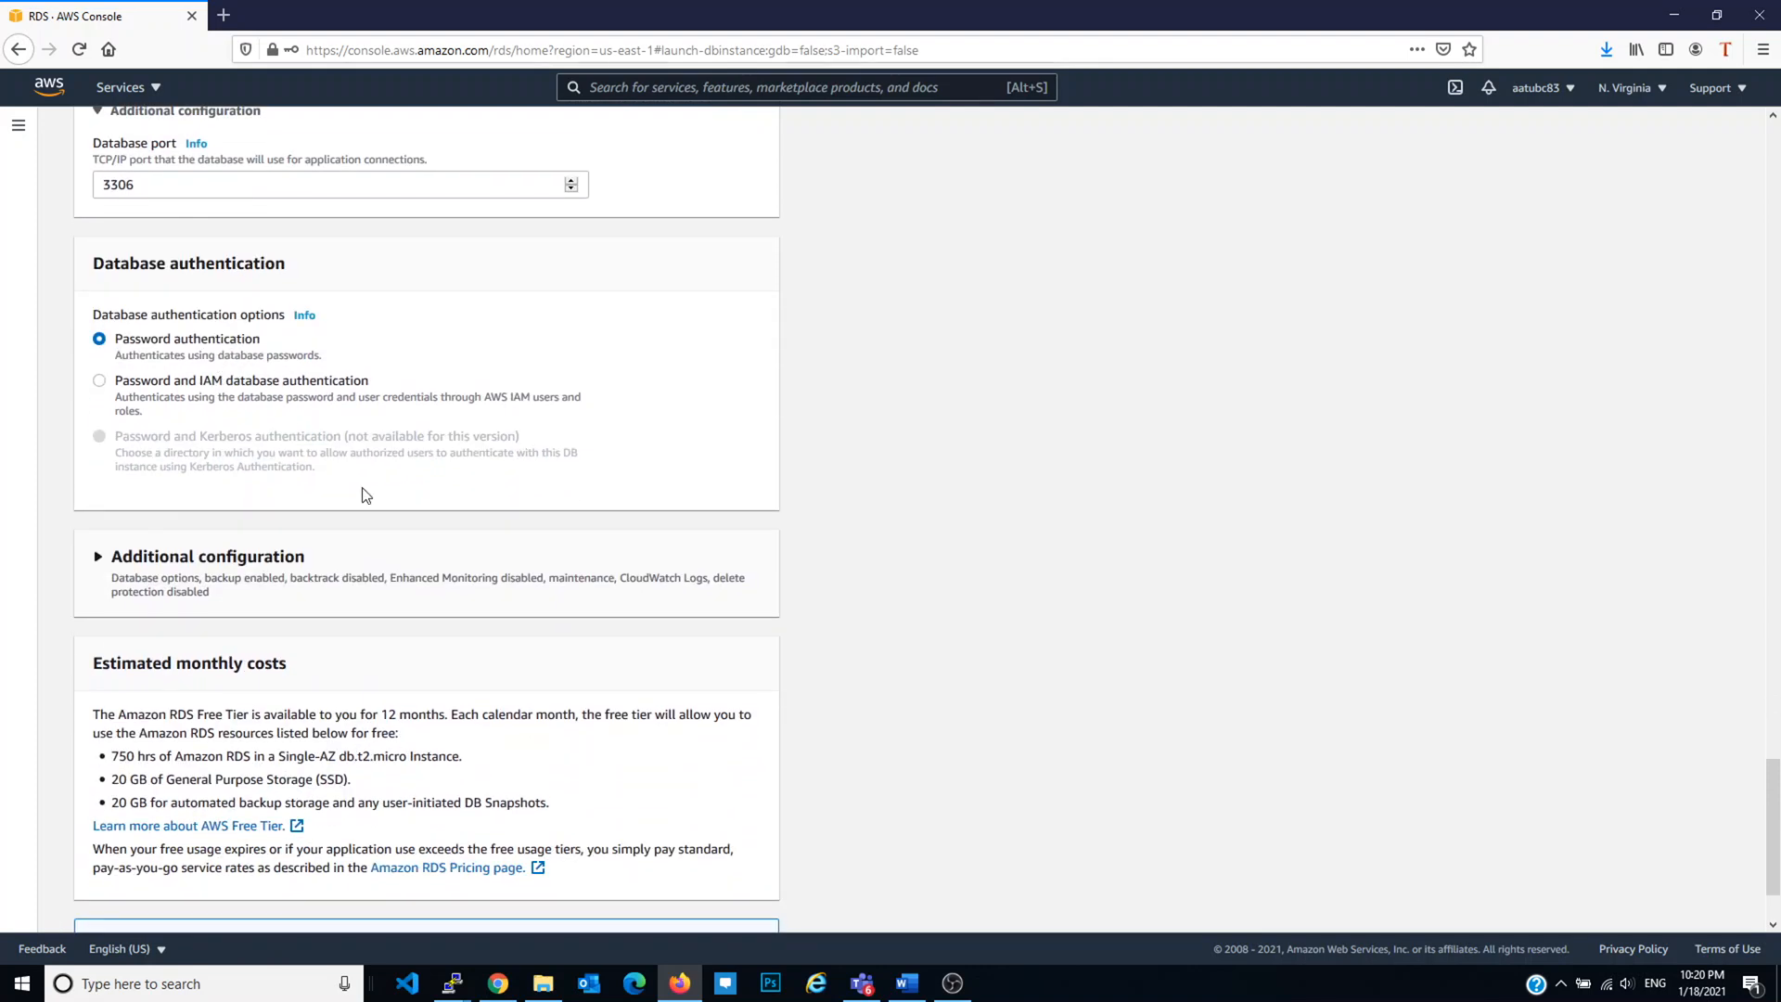
# Step: Expand Additional configuration and enter the initial database name
pyautogui.click(243, 557)
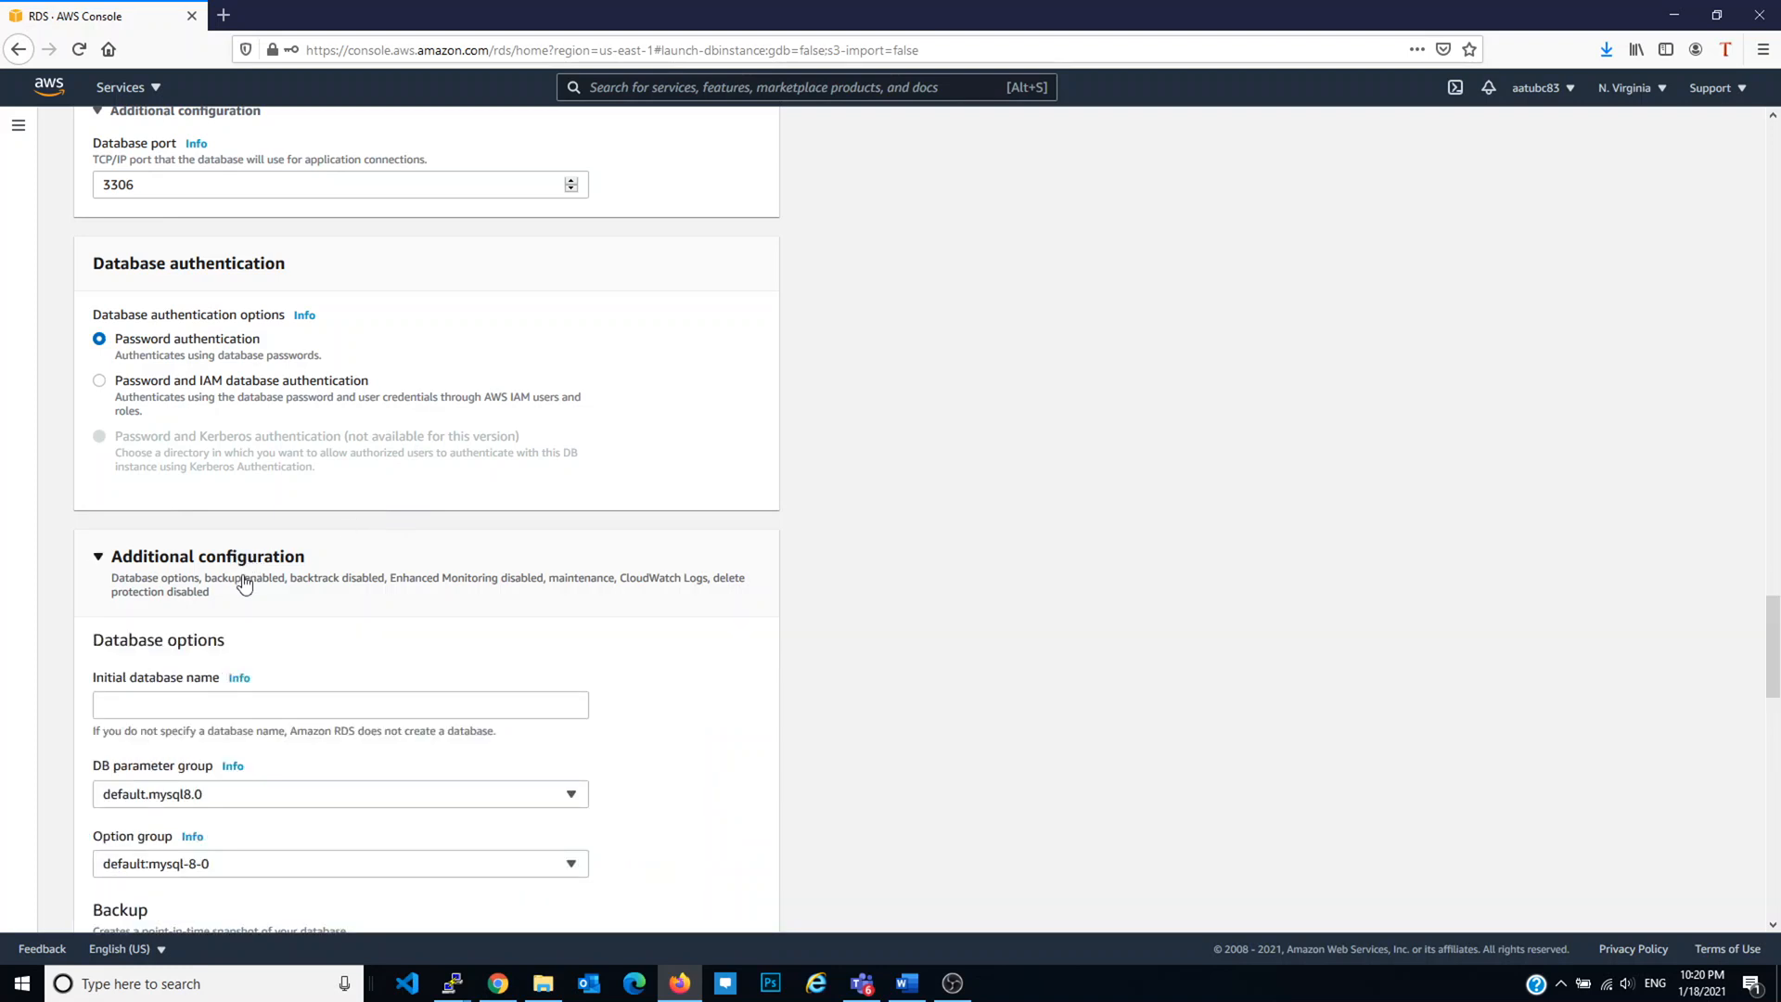
pyautogui.click(188, 709)
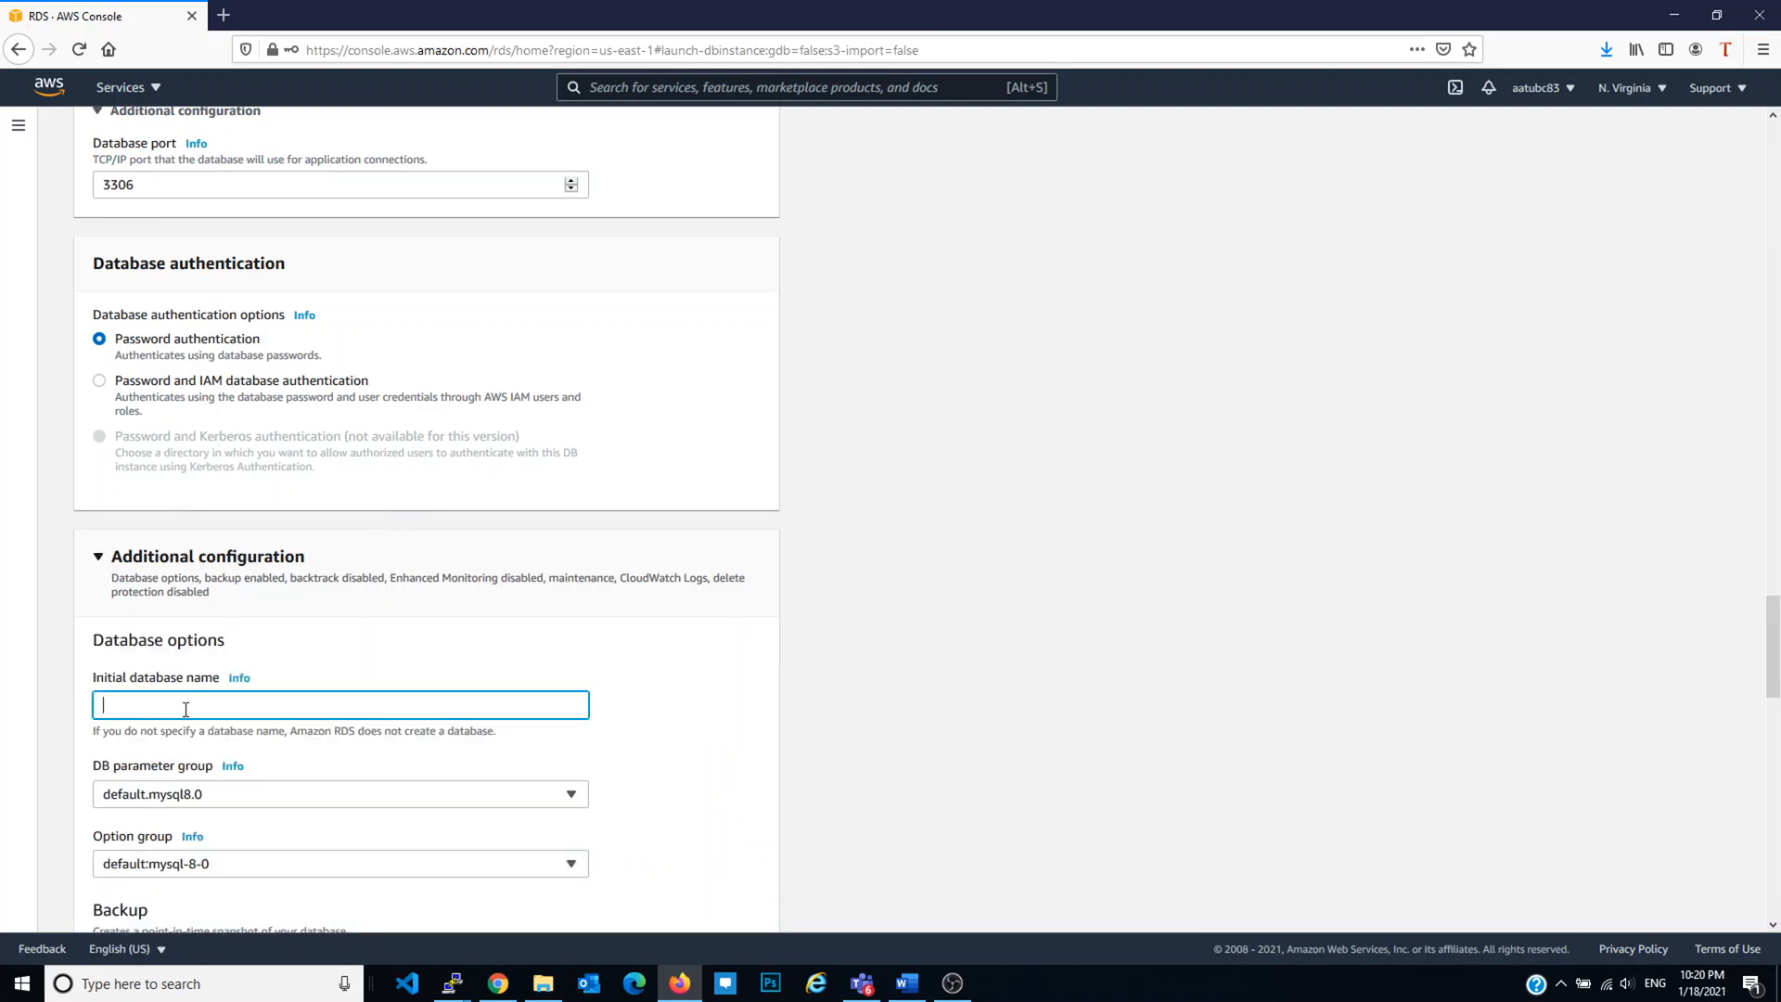
pyautogui.scroll(2, 541, 612)
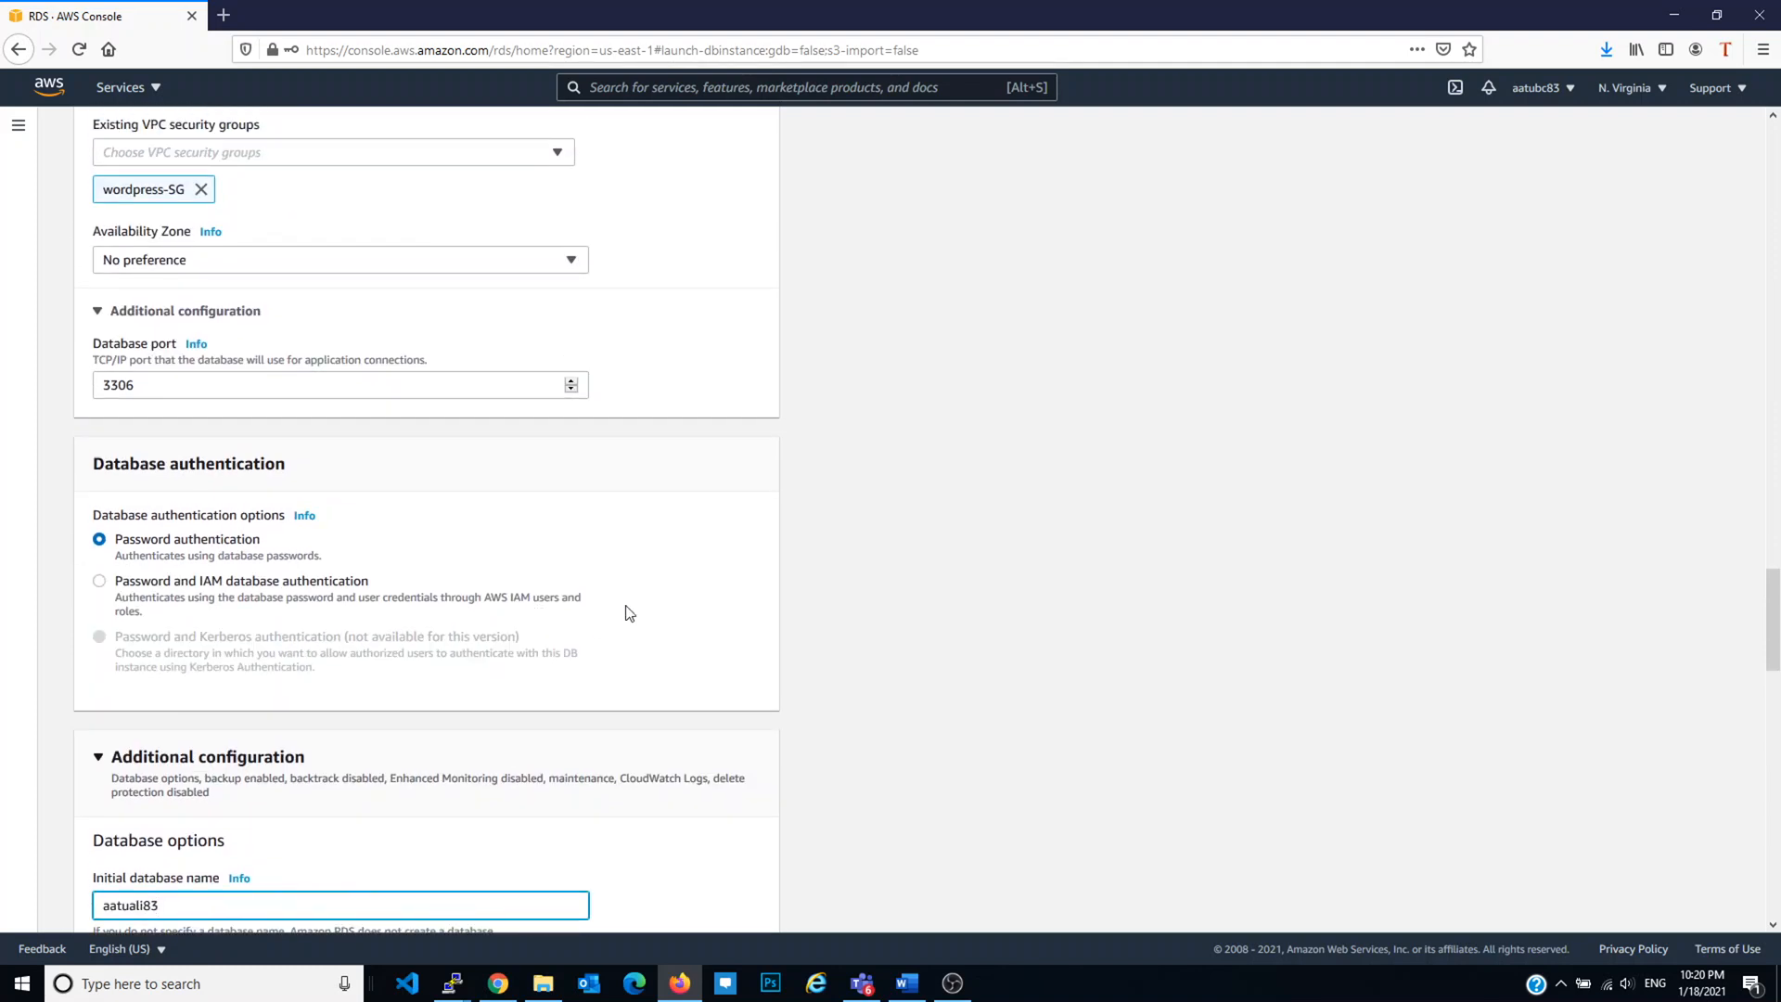
pyautogui.scroll(2, 624, 612)
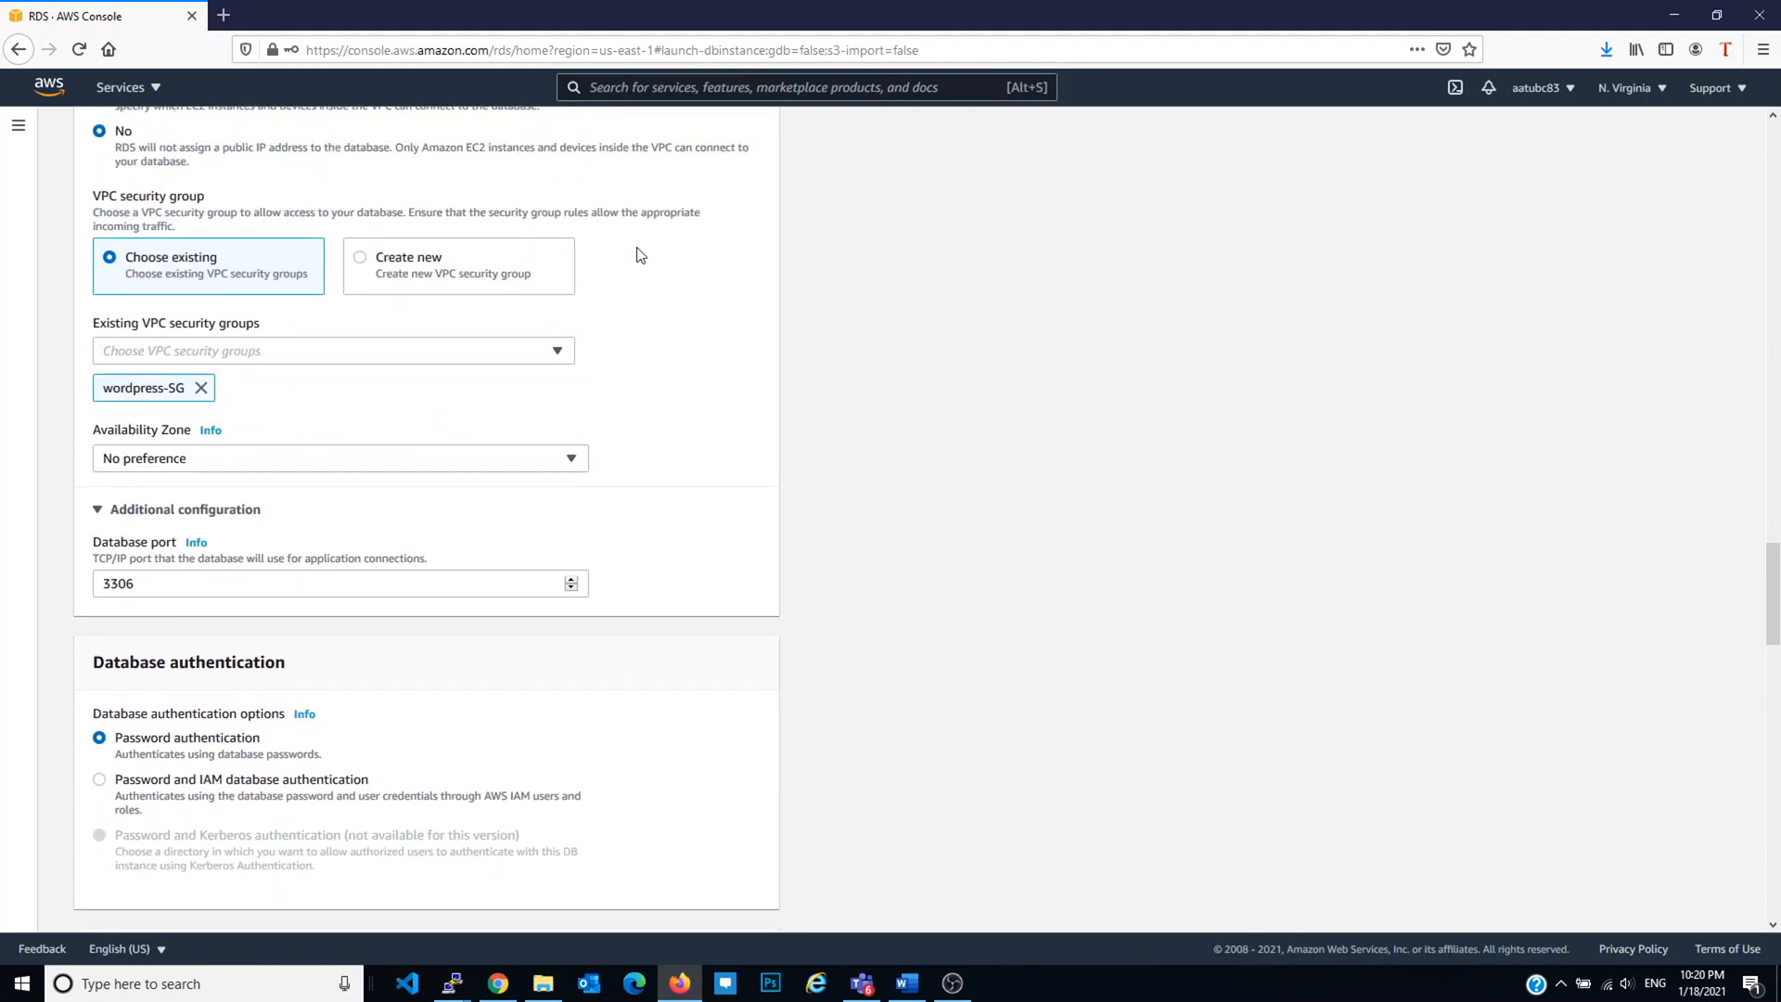
pyautogui.scroll(-8, 640, 246)
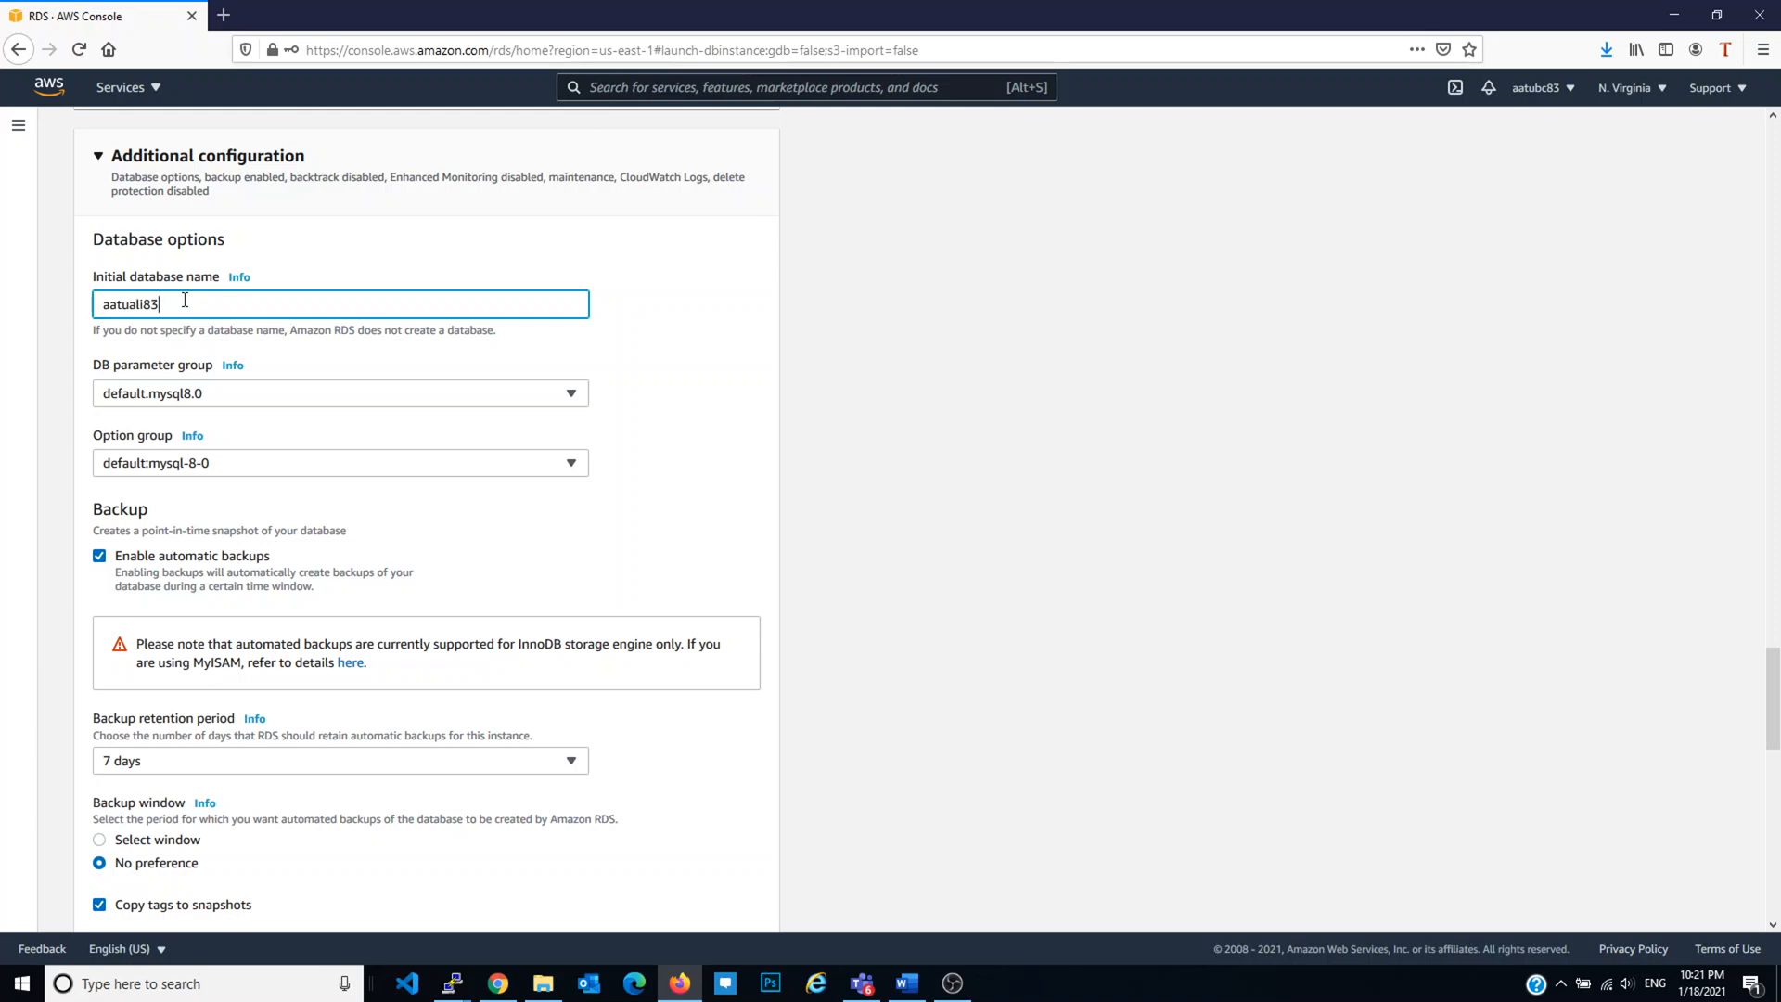
pyautogui.scroll(-1, 185, 299)
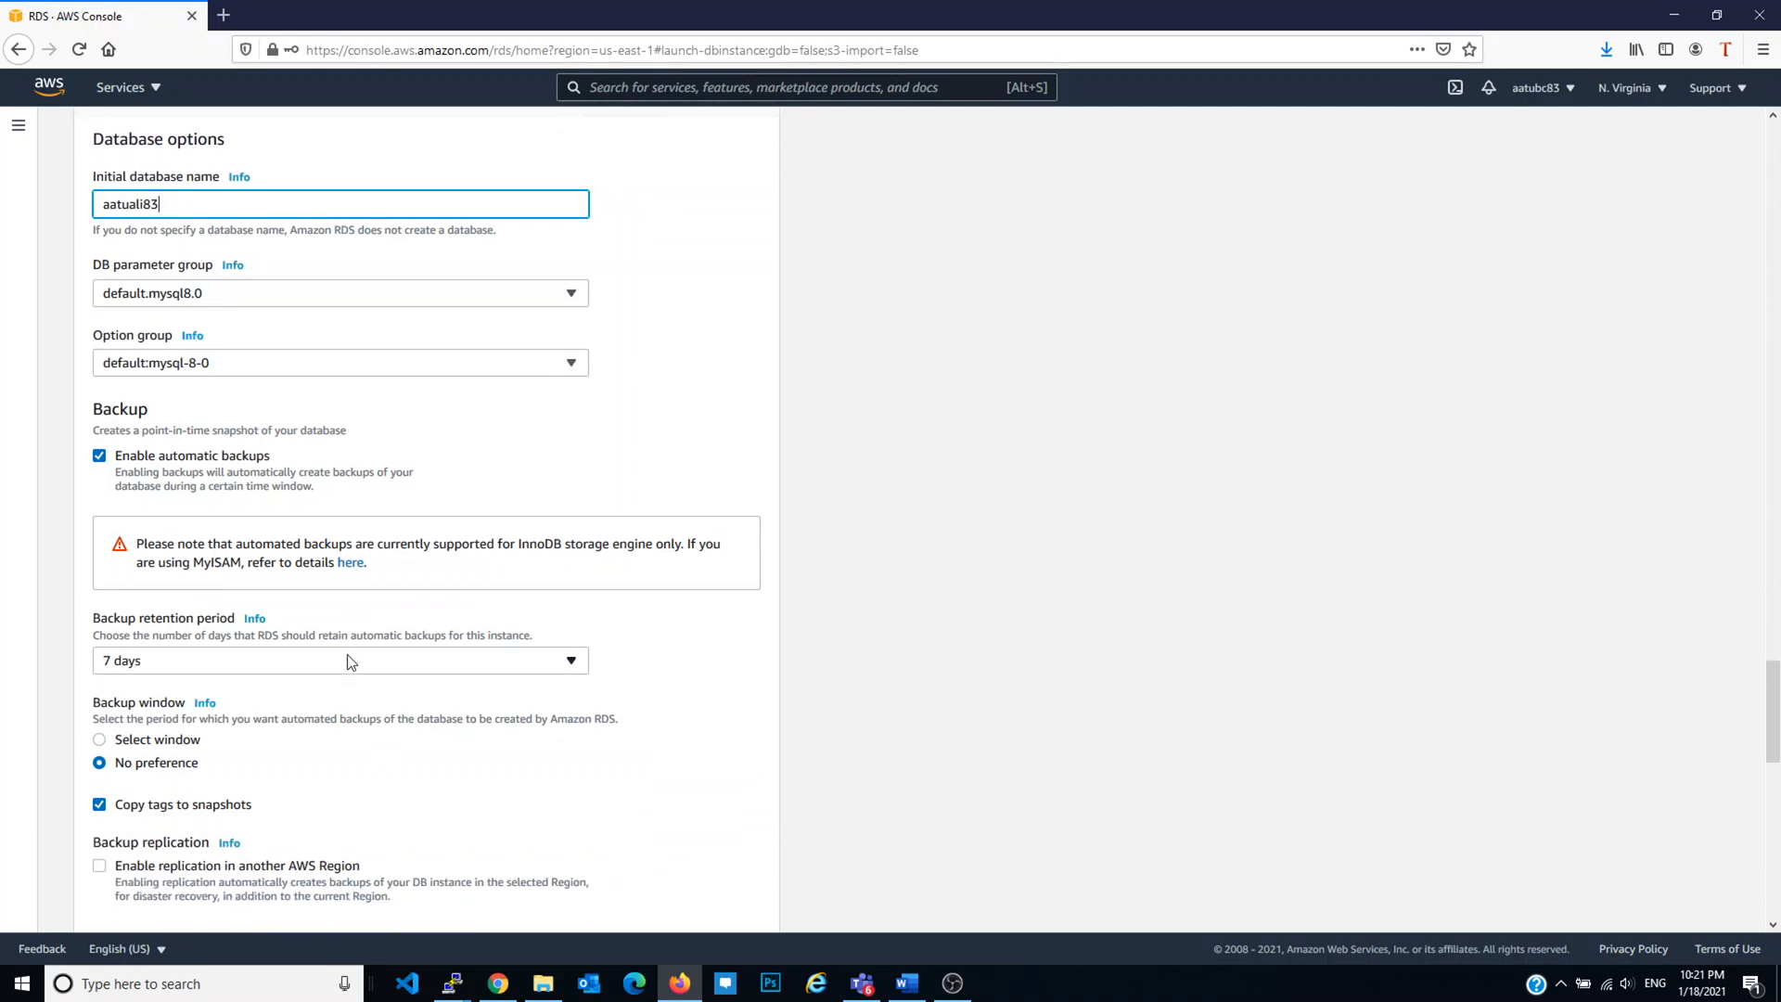
# Step: Set the backup retention period to 0 days
pyautogui.click(298, 659)
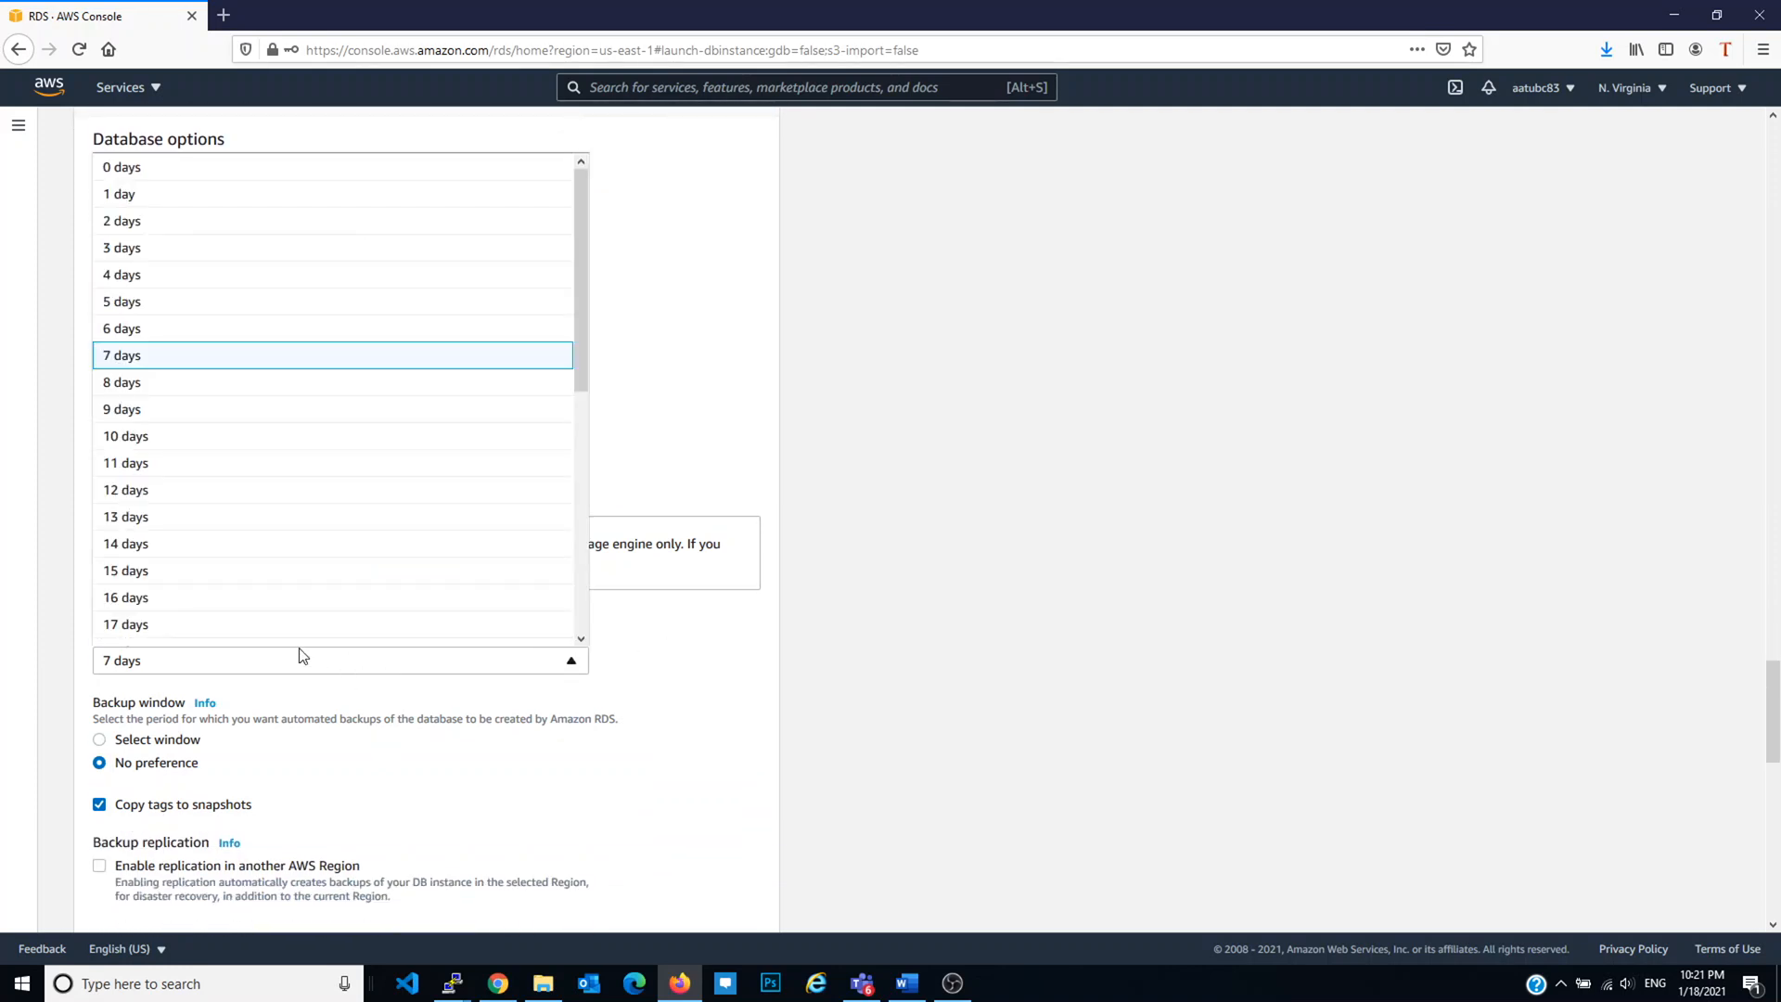
pyautogui.click(224, 213)
pyautogui.click(423, 661)
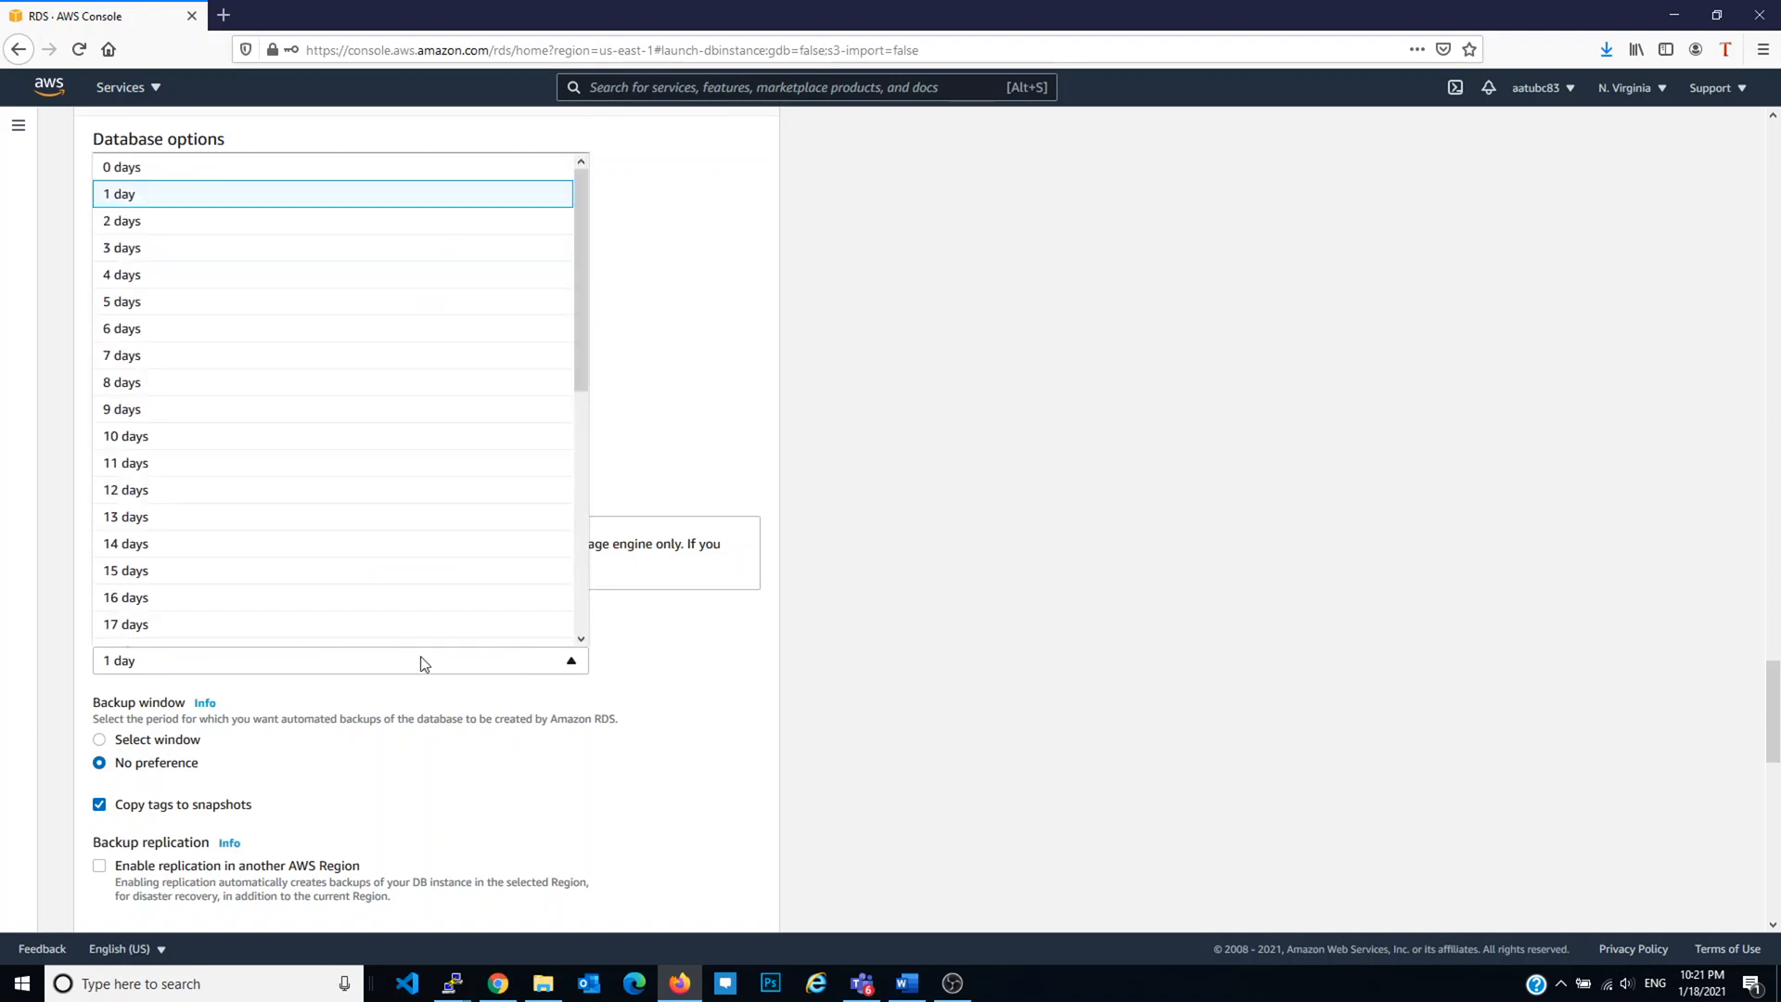
pyautogui.click(234, 168)
pyautogui.scroll(-5, 1013, 478)
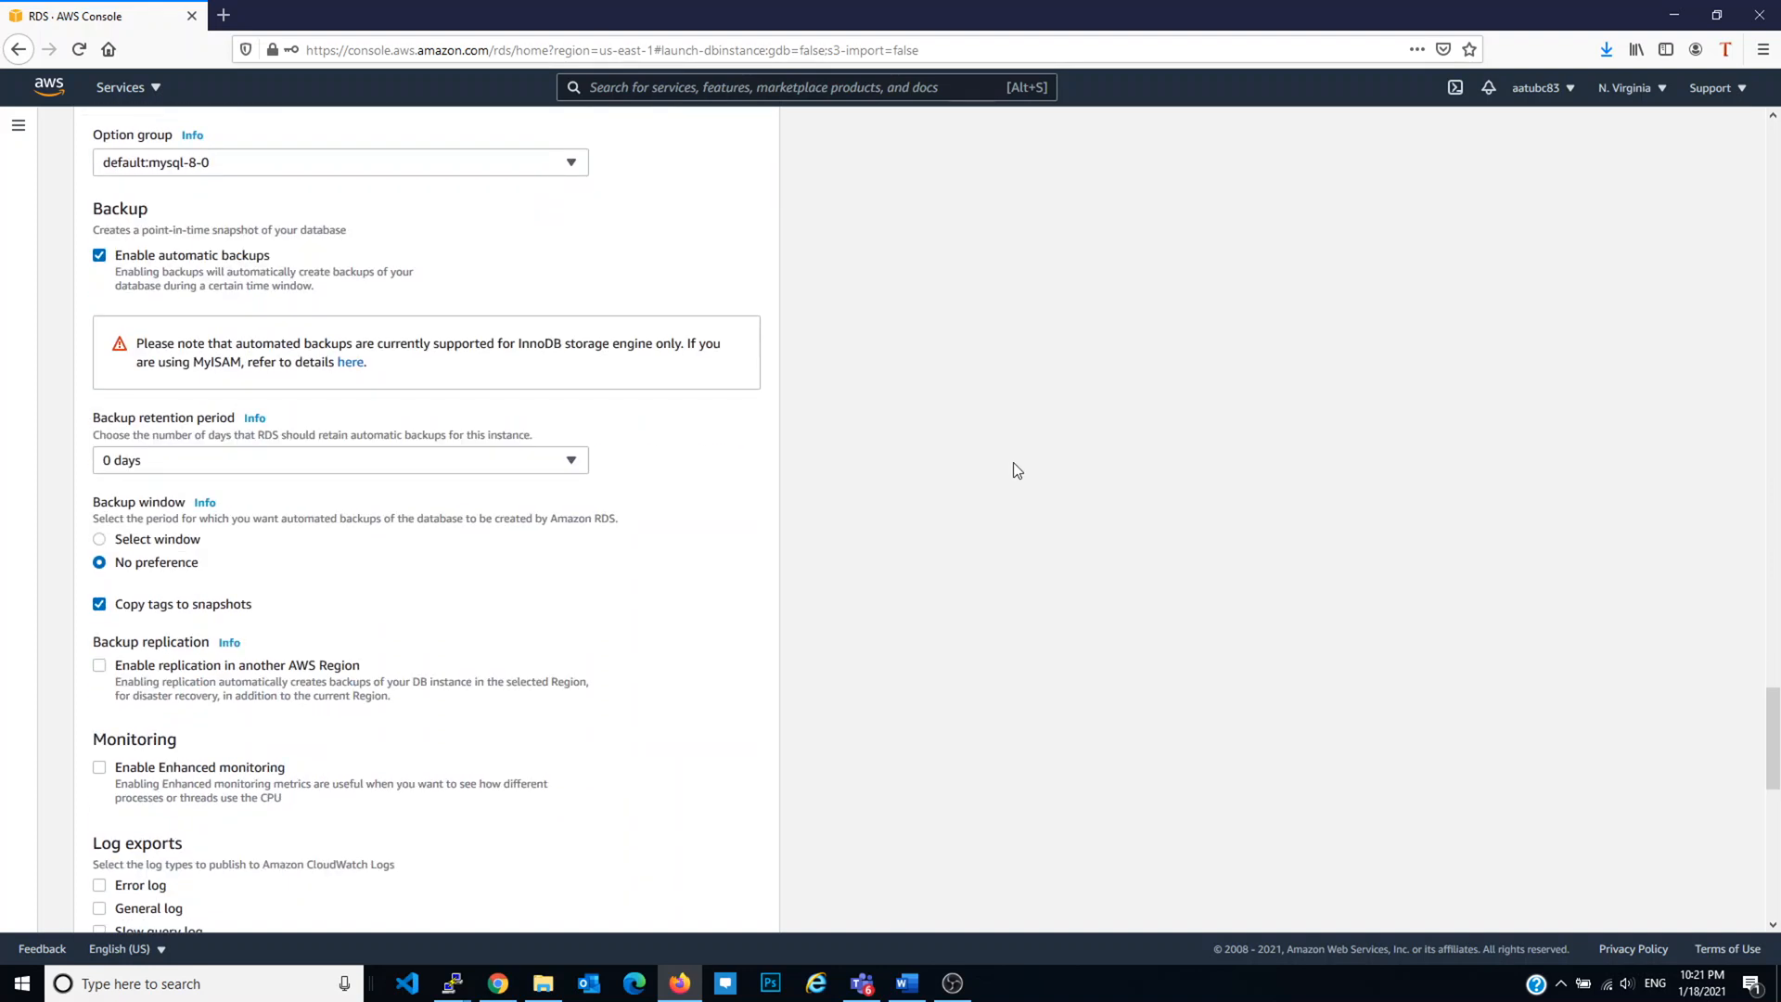
pyautogui.click(364, 267)
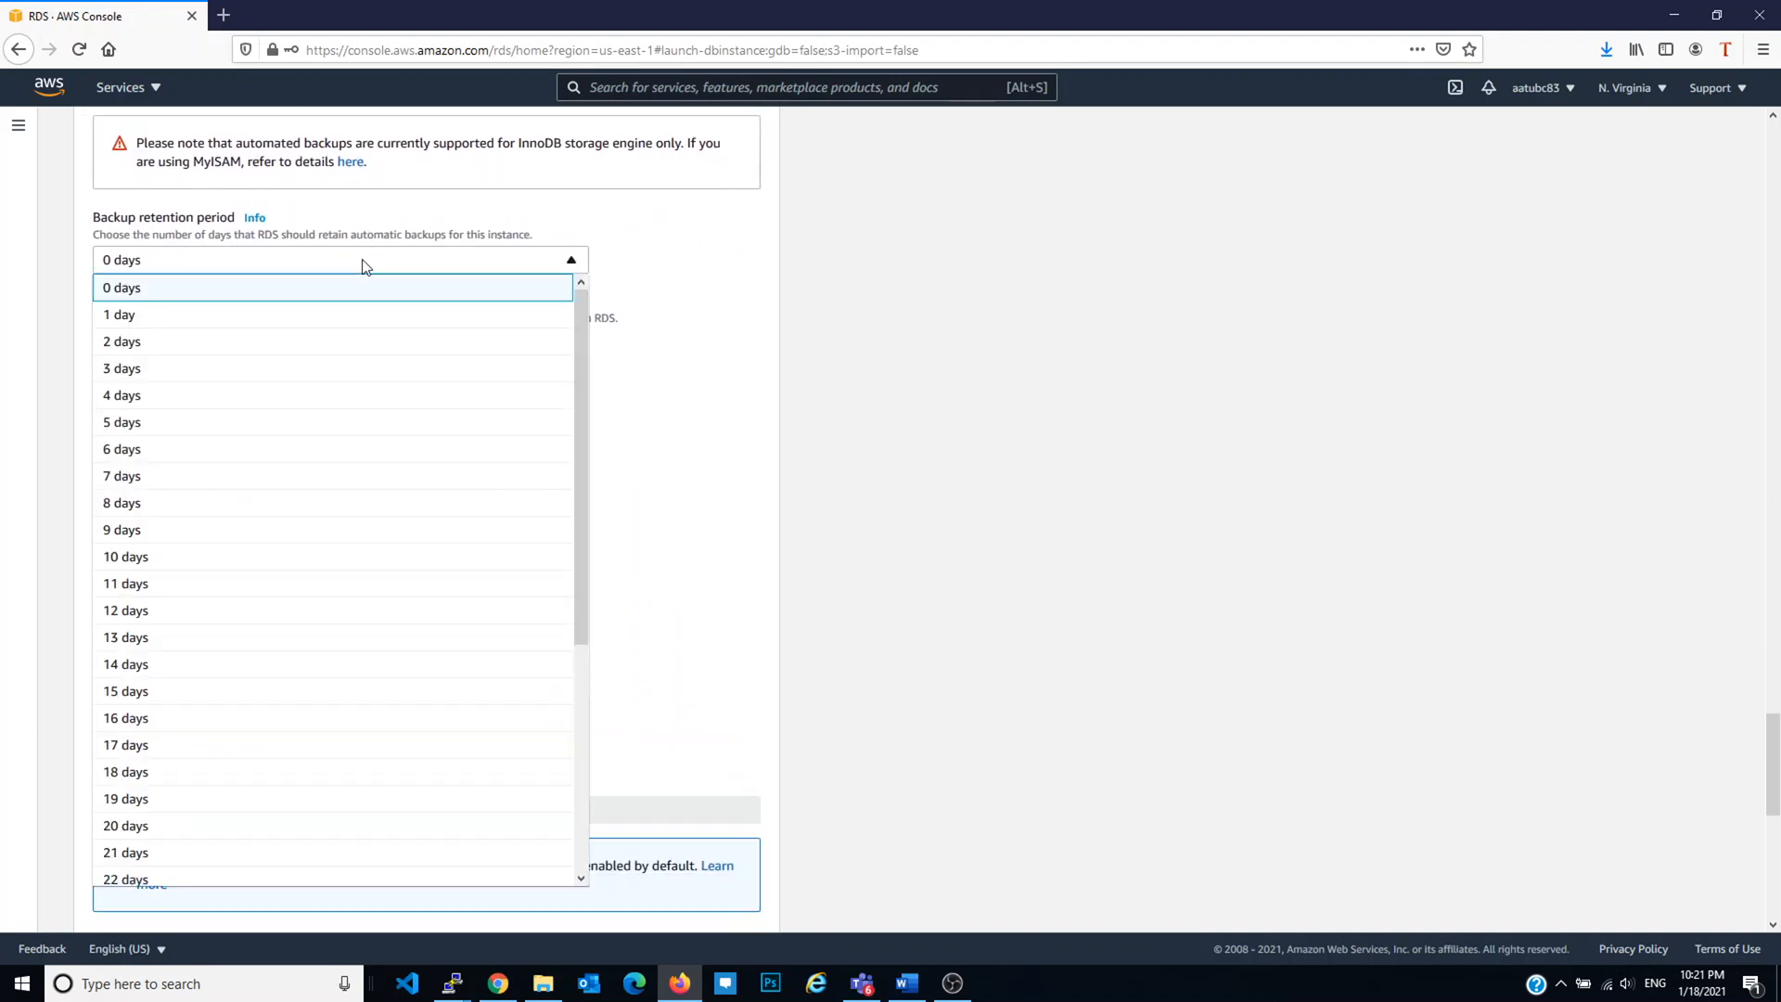
pyautogui.click(836, 408)
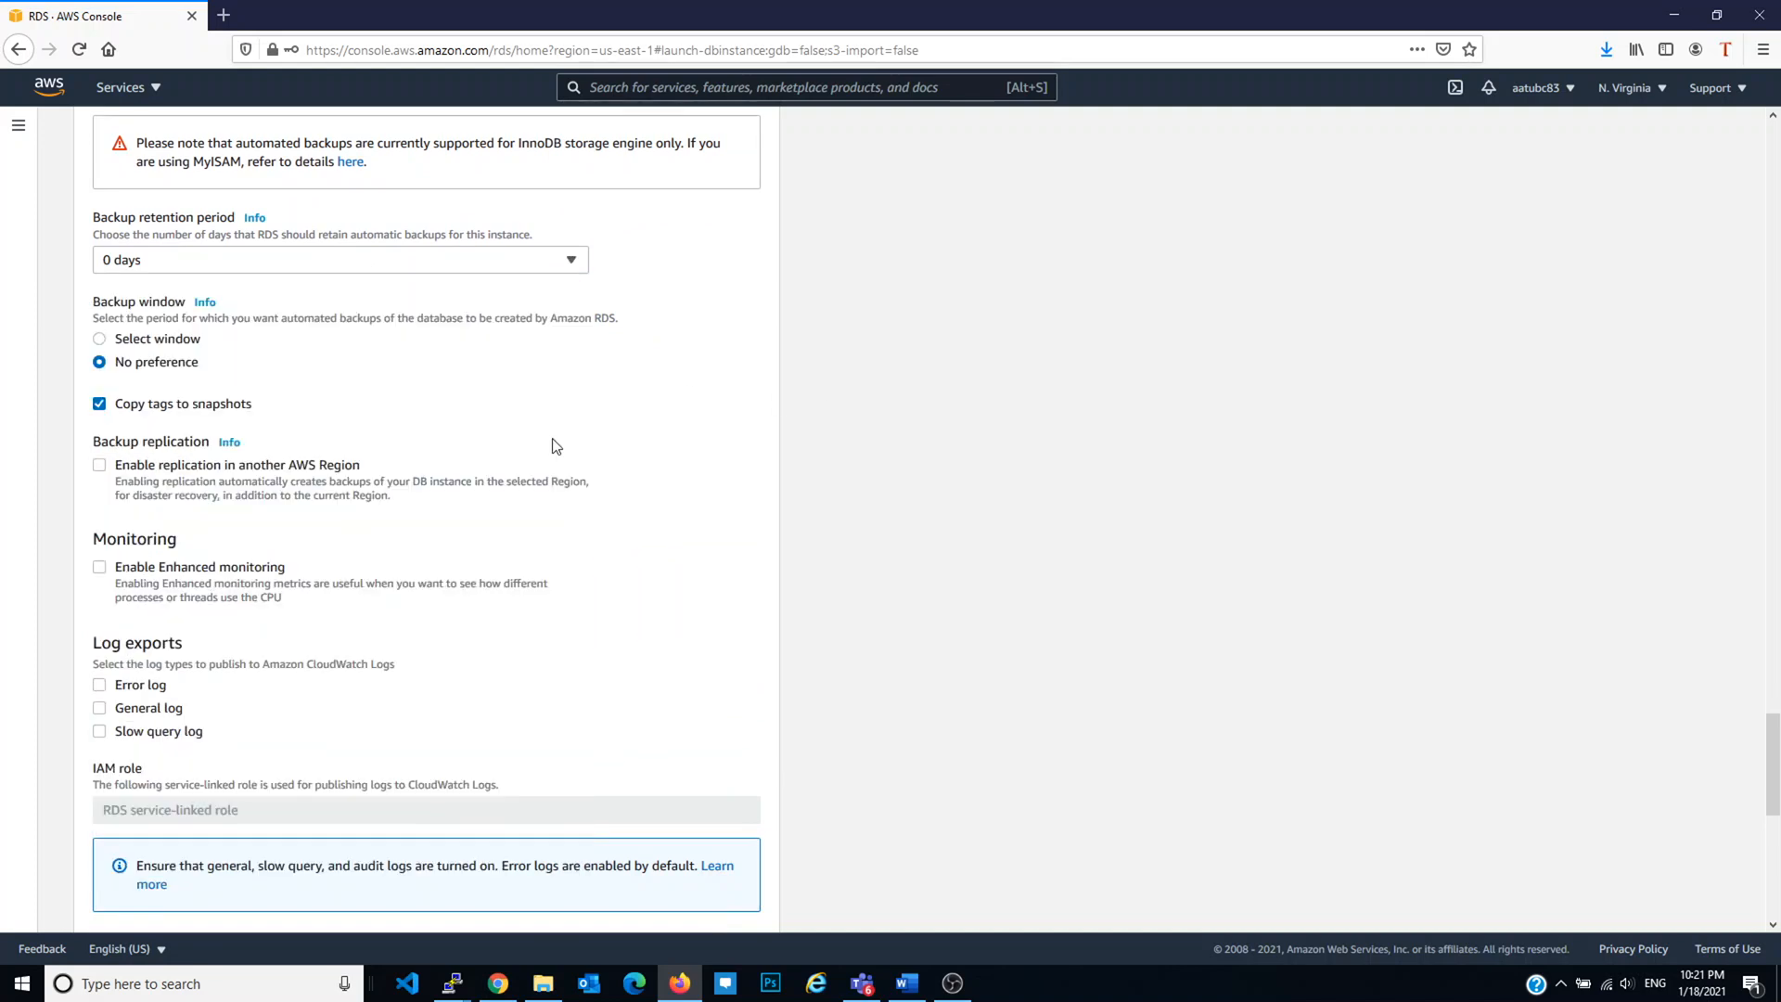
pyautogui.scroll(-4, 554, 446)
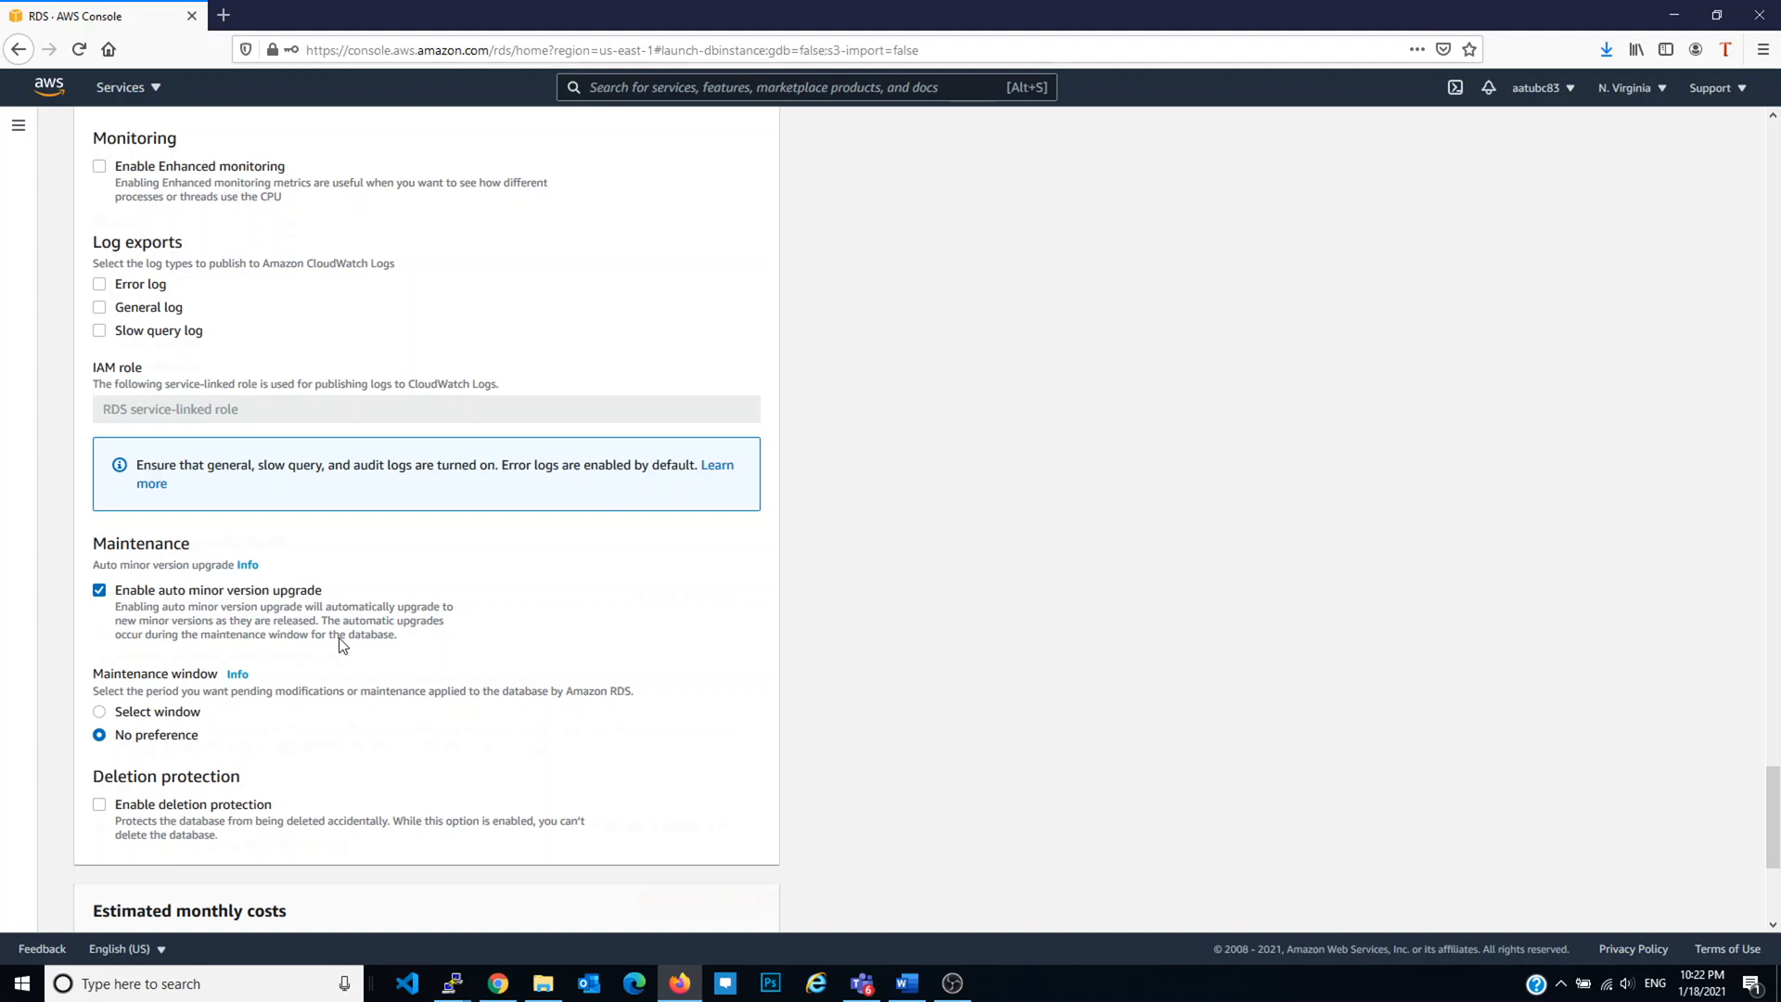
pyautogui.scroll(-5, 343, 645)
# Step: Enable deletion protection, create the MySQL database, and switch to the PuTTY window
pyautogui.click(201, 442)
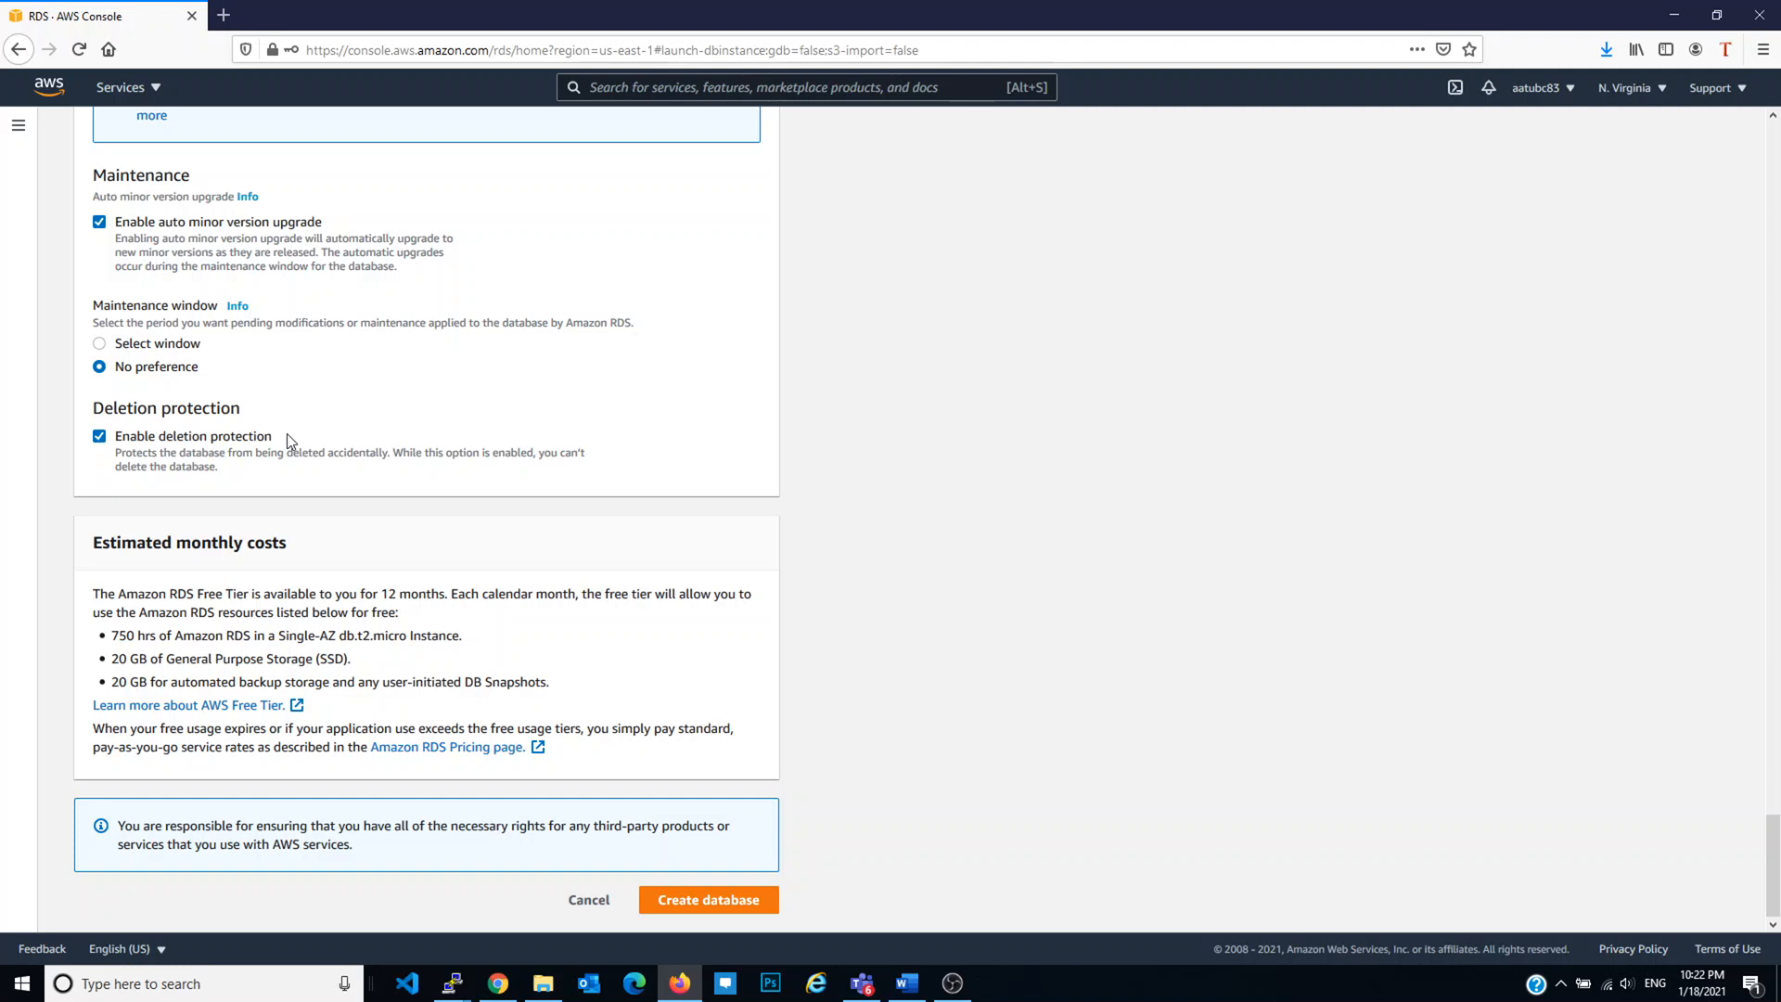
pyautogui.click(192, 436)
pyautogui.click(243, 440)
pyautogui.click(753, 905)
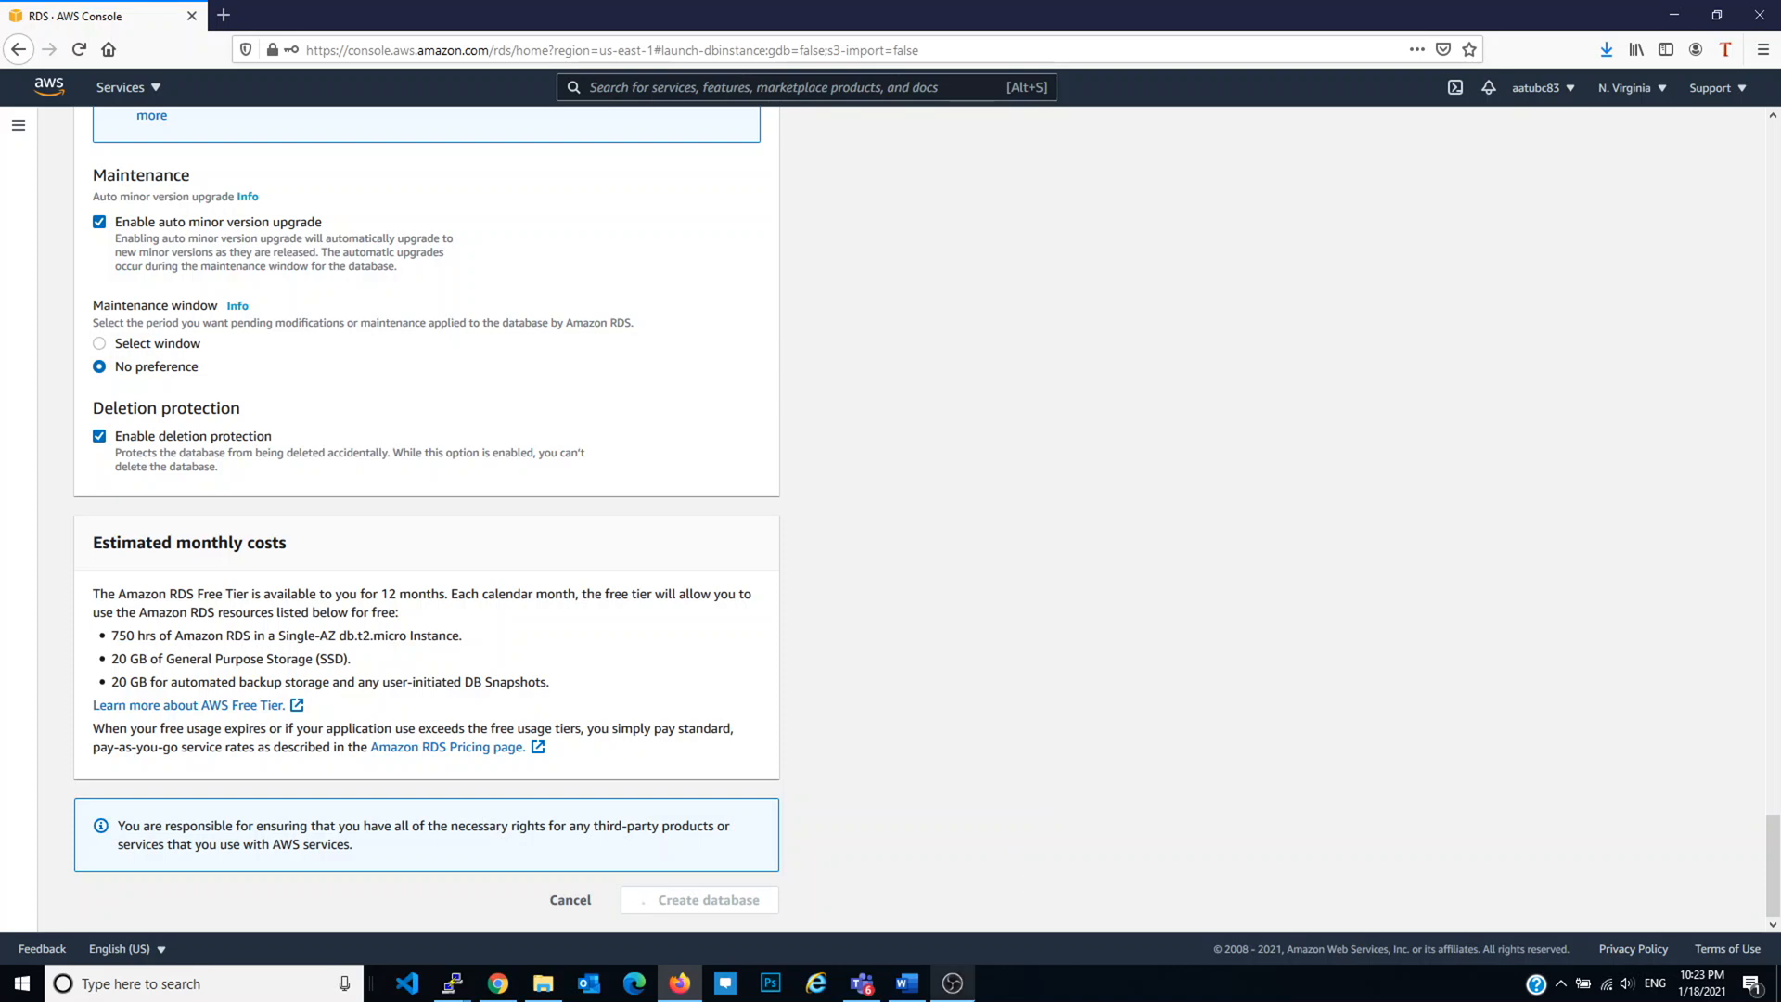
pyautogui.moveTo(974, 998)
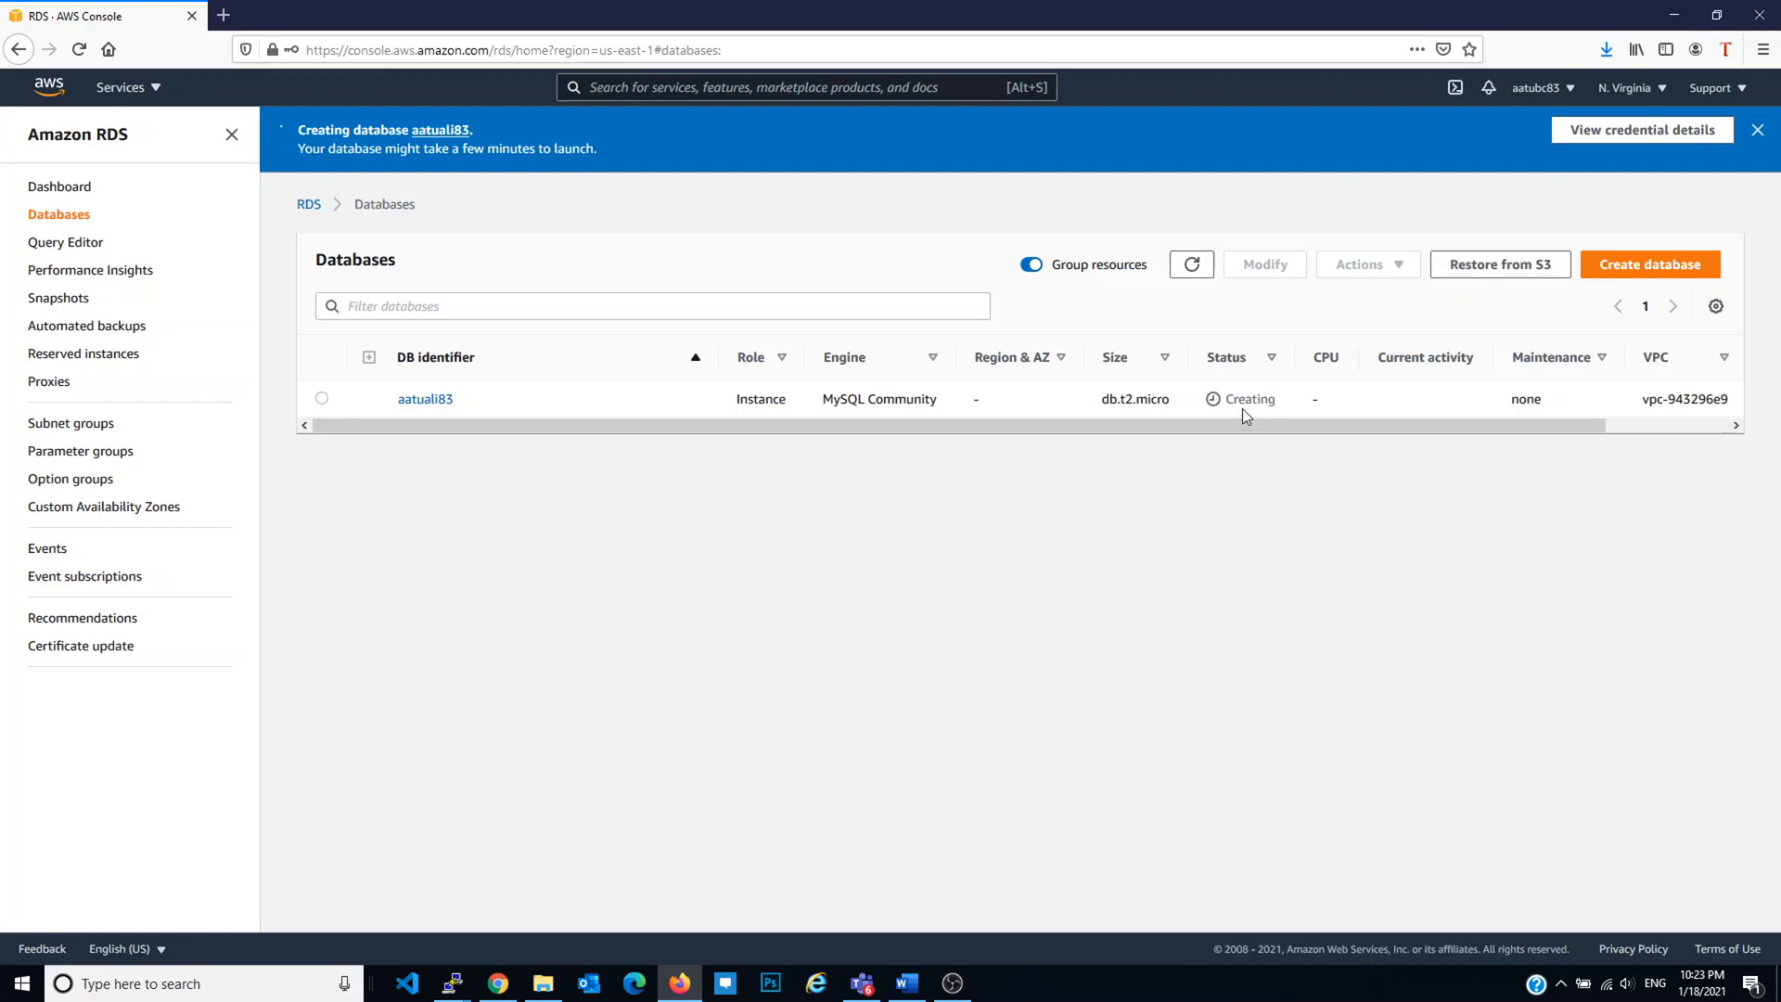
pyautogui.click(498, 985)
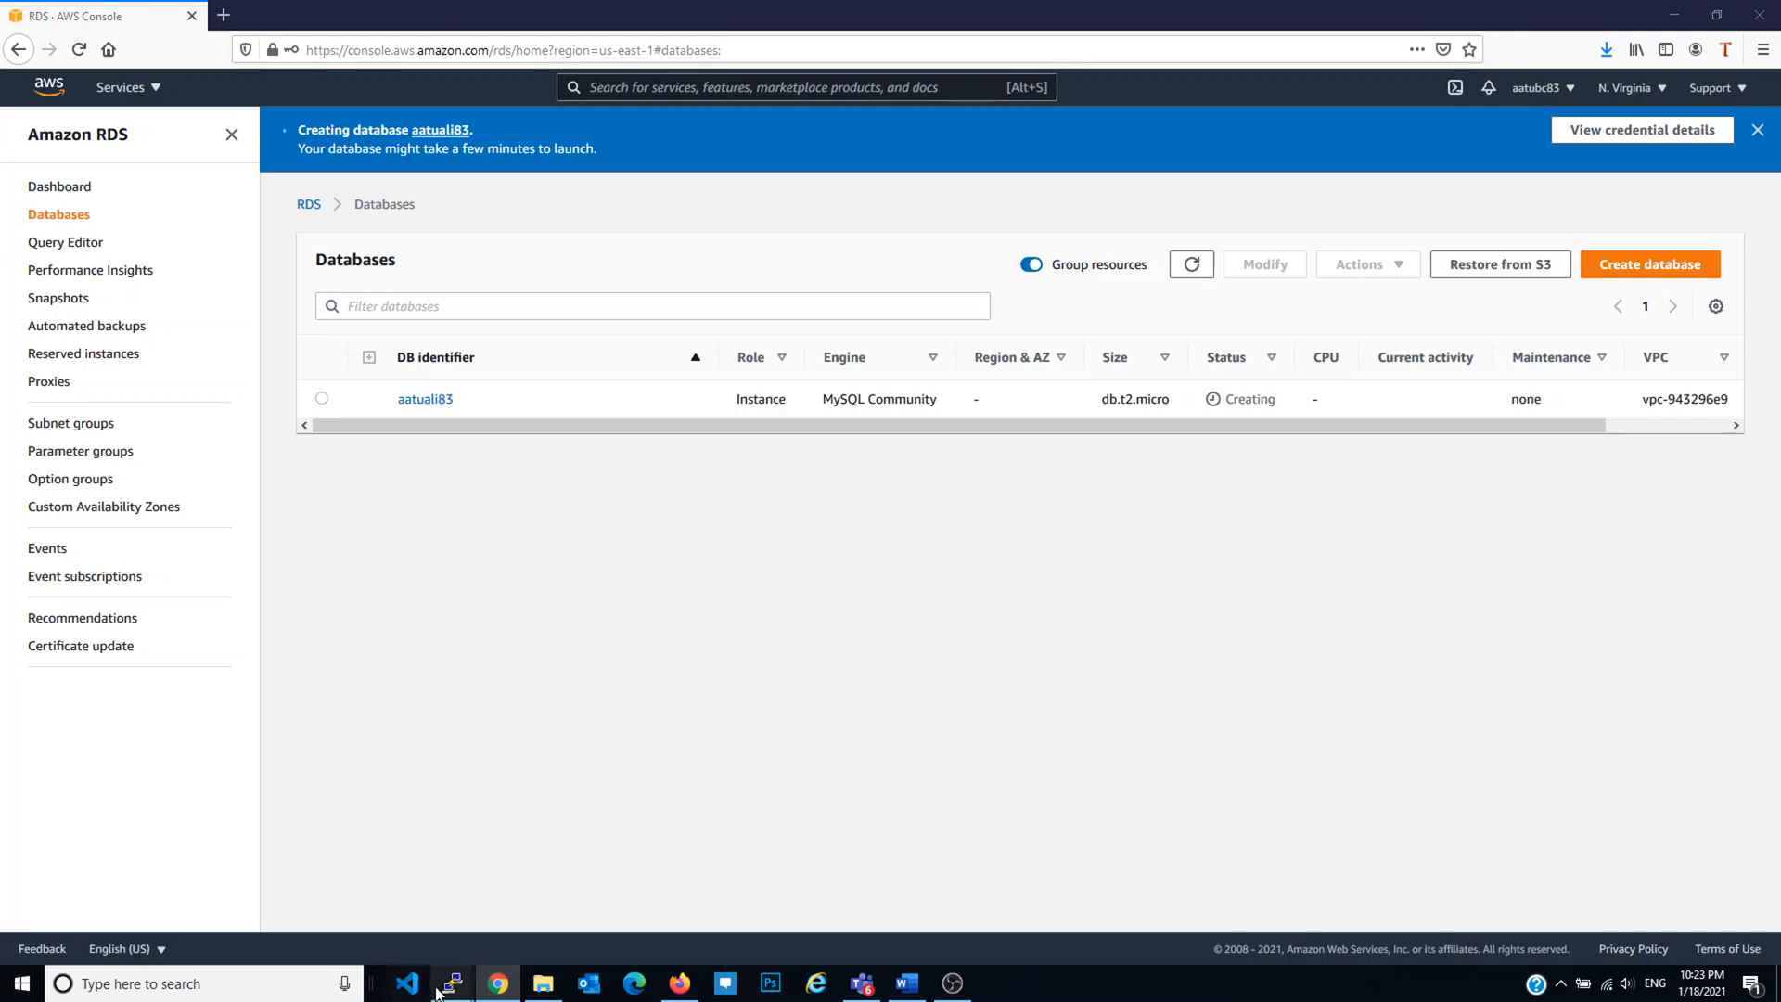
# Step: Install mod_ssl and its dependencies with yum install mod_ssl, confirming with y
pyautogui.moveTo(451, 985)
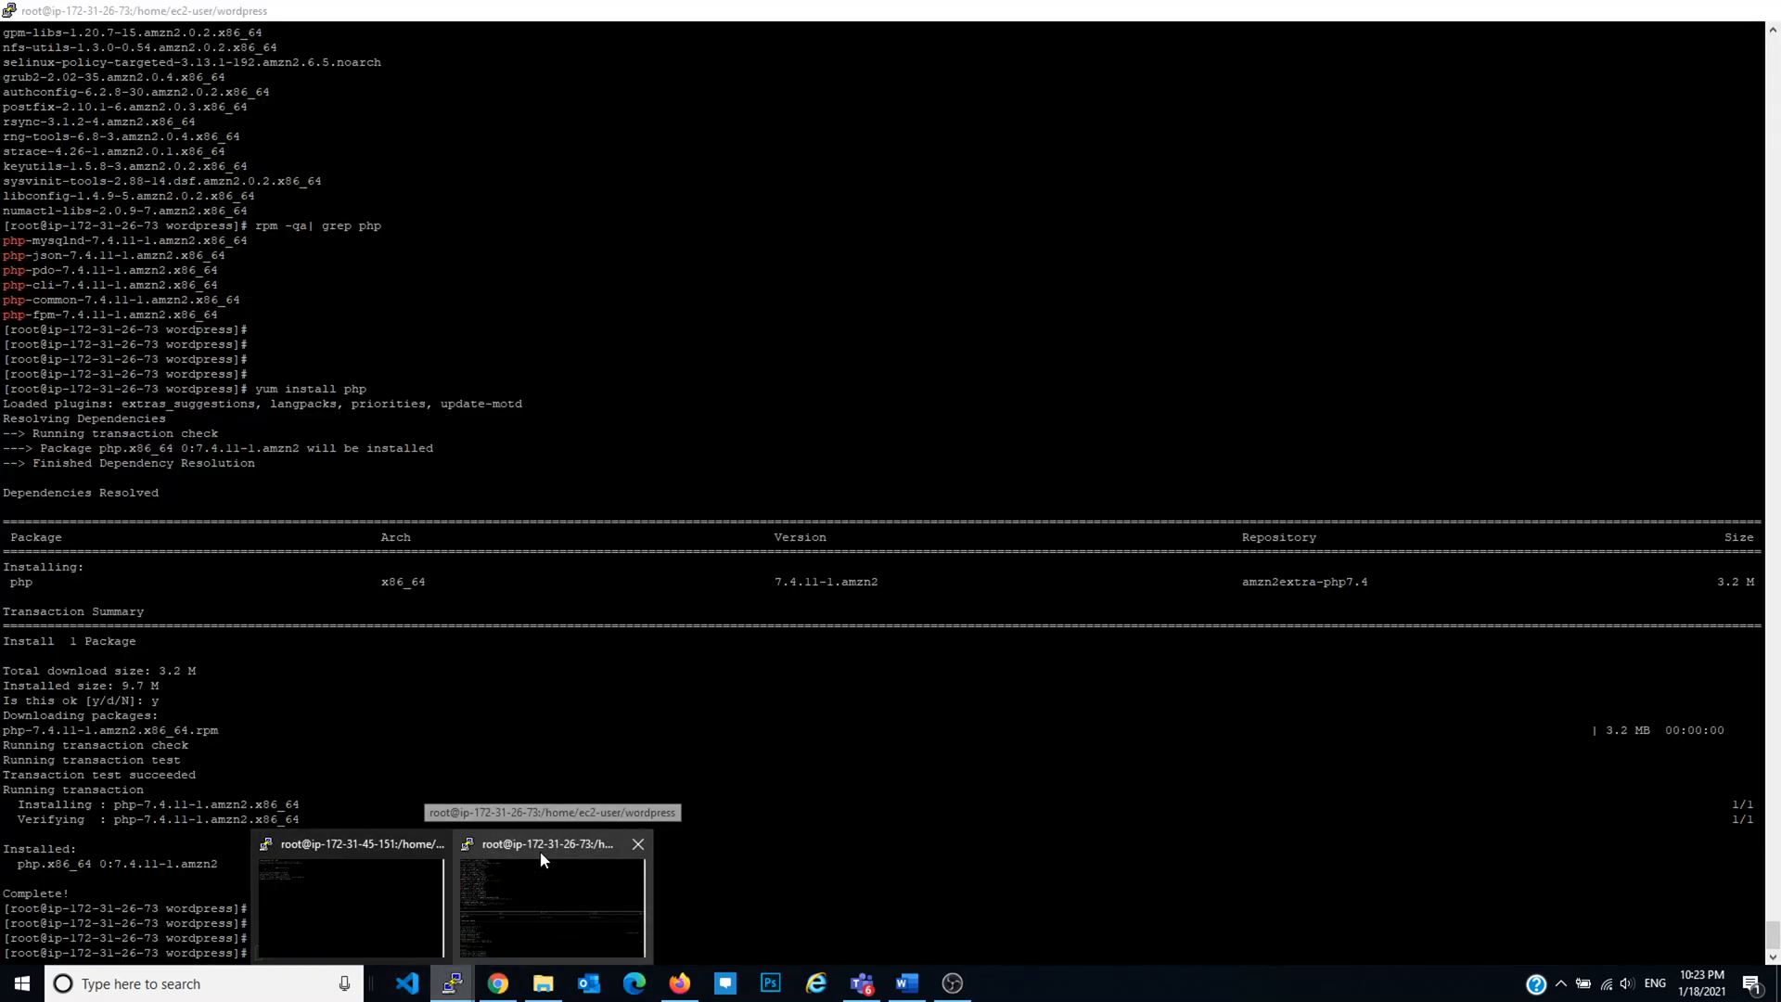
pyautogui.click(540, 850)
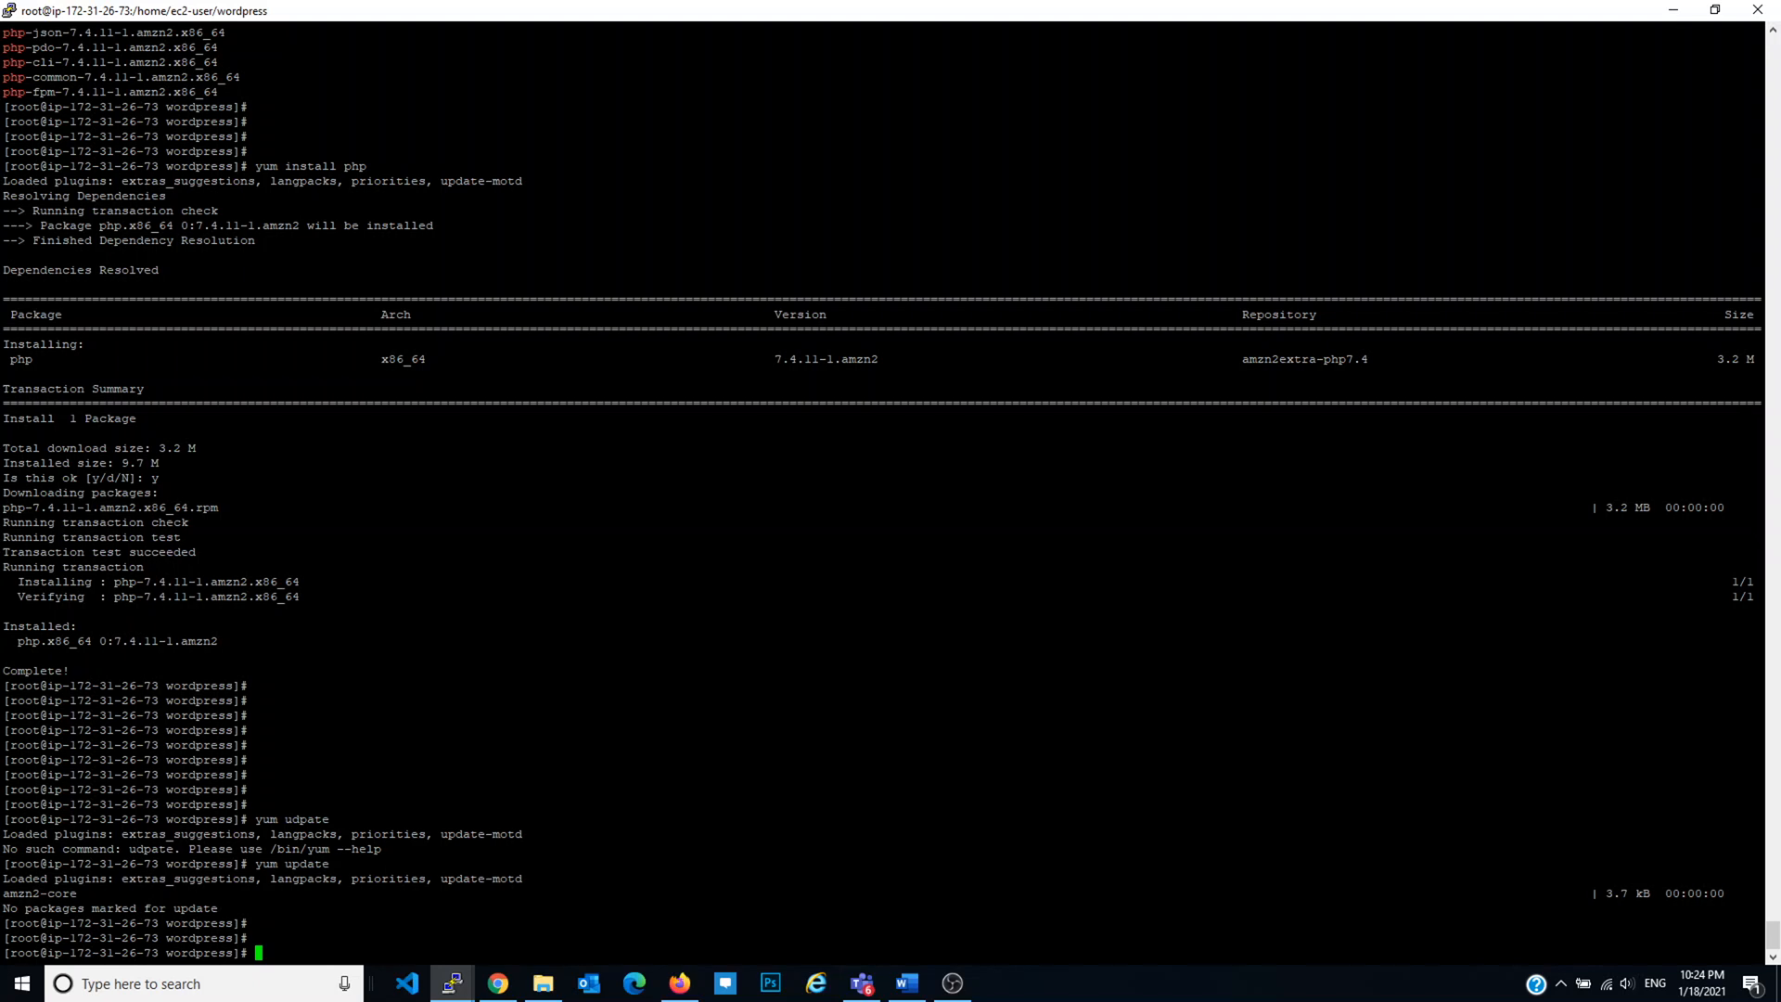
pyautogui.write('less /etc/httpd/')
pyautogui.hotkey('ctrl', 'c')
pyautogui.press('Return')
pyautogui.press('Return')
pyautogui.press('Return')
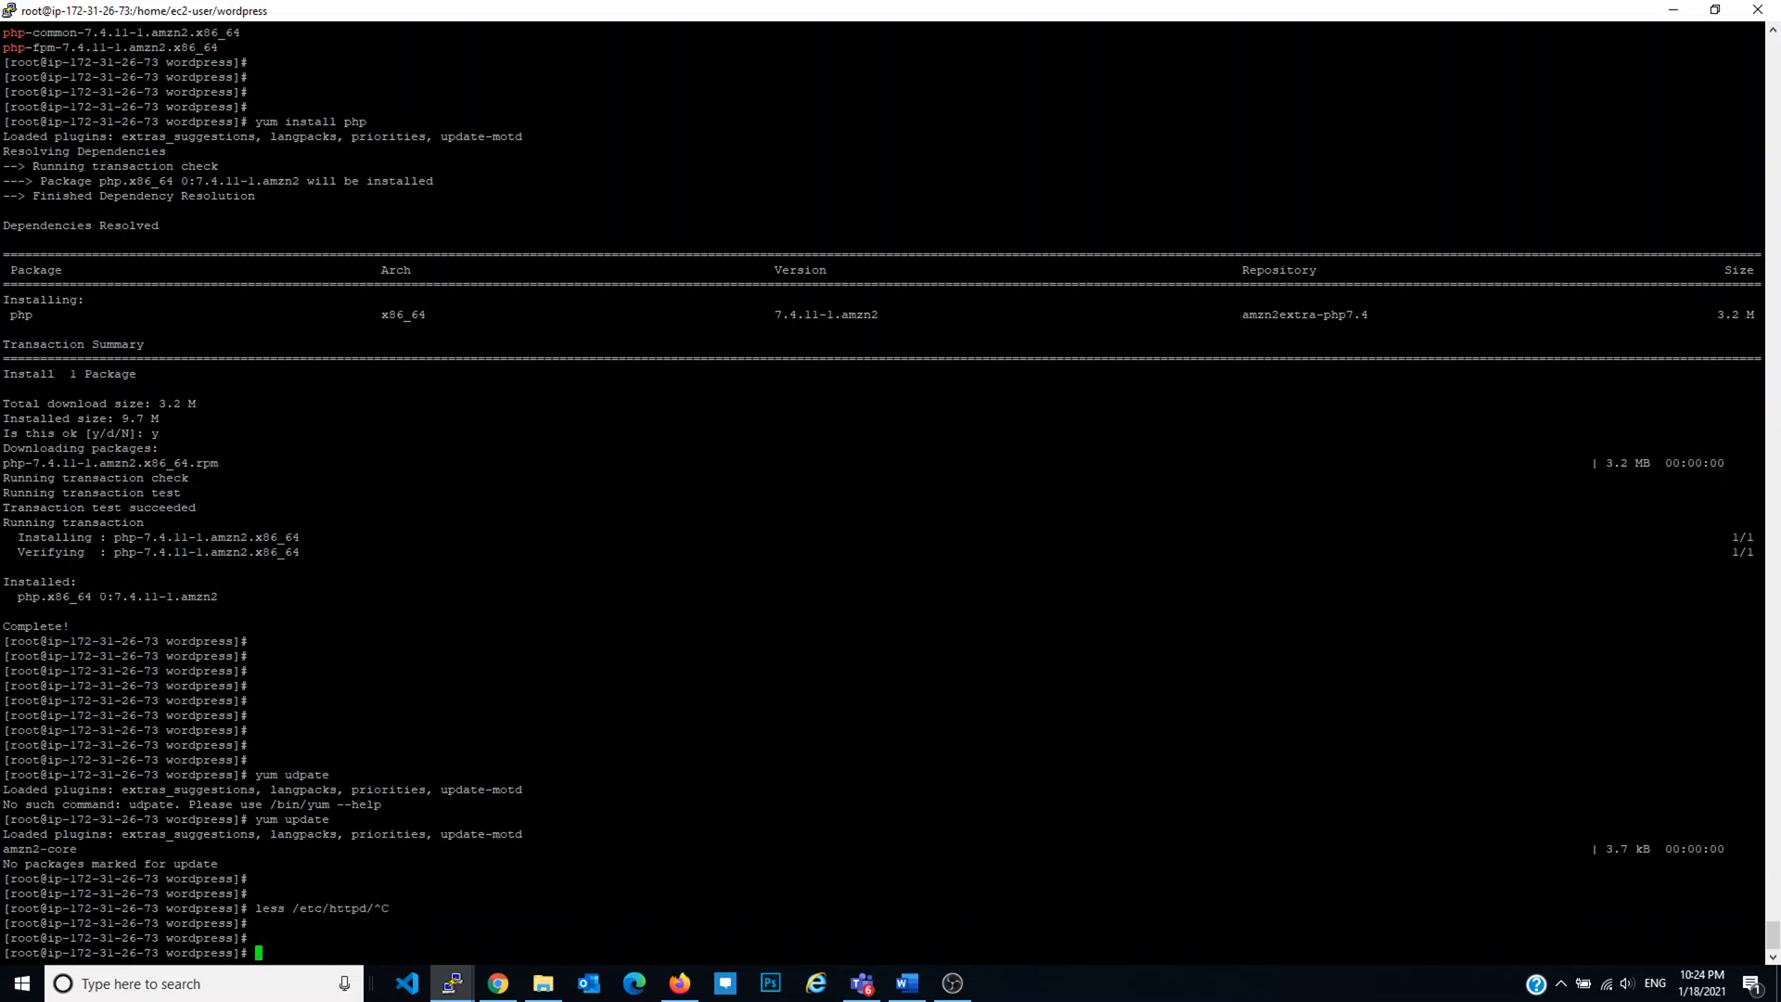
pyautogui.write('yum install')
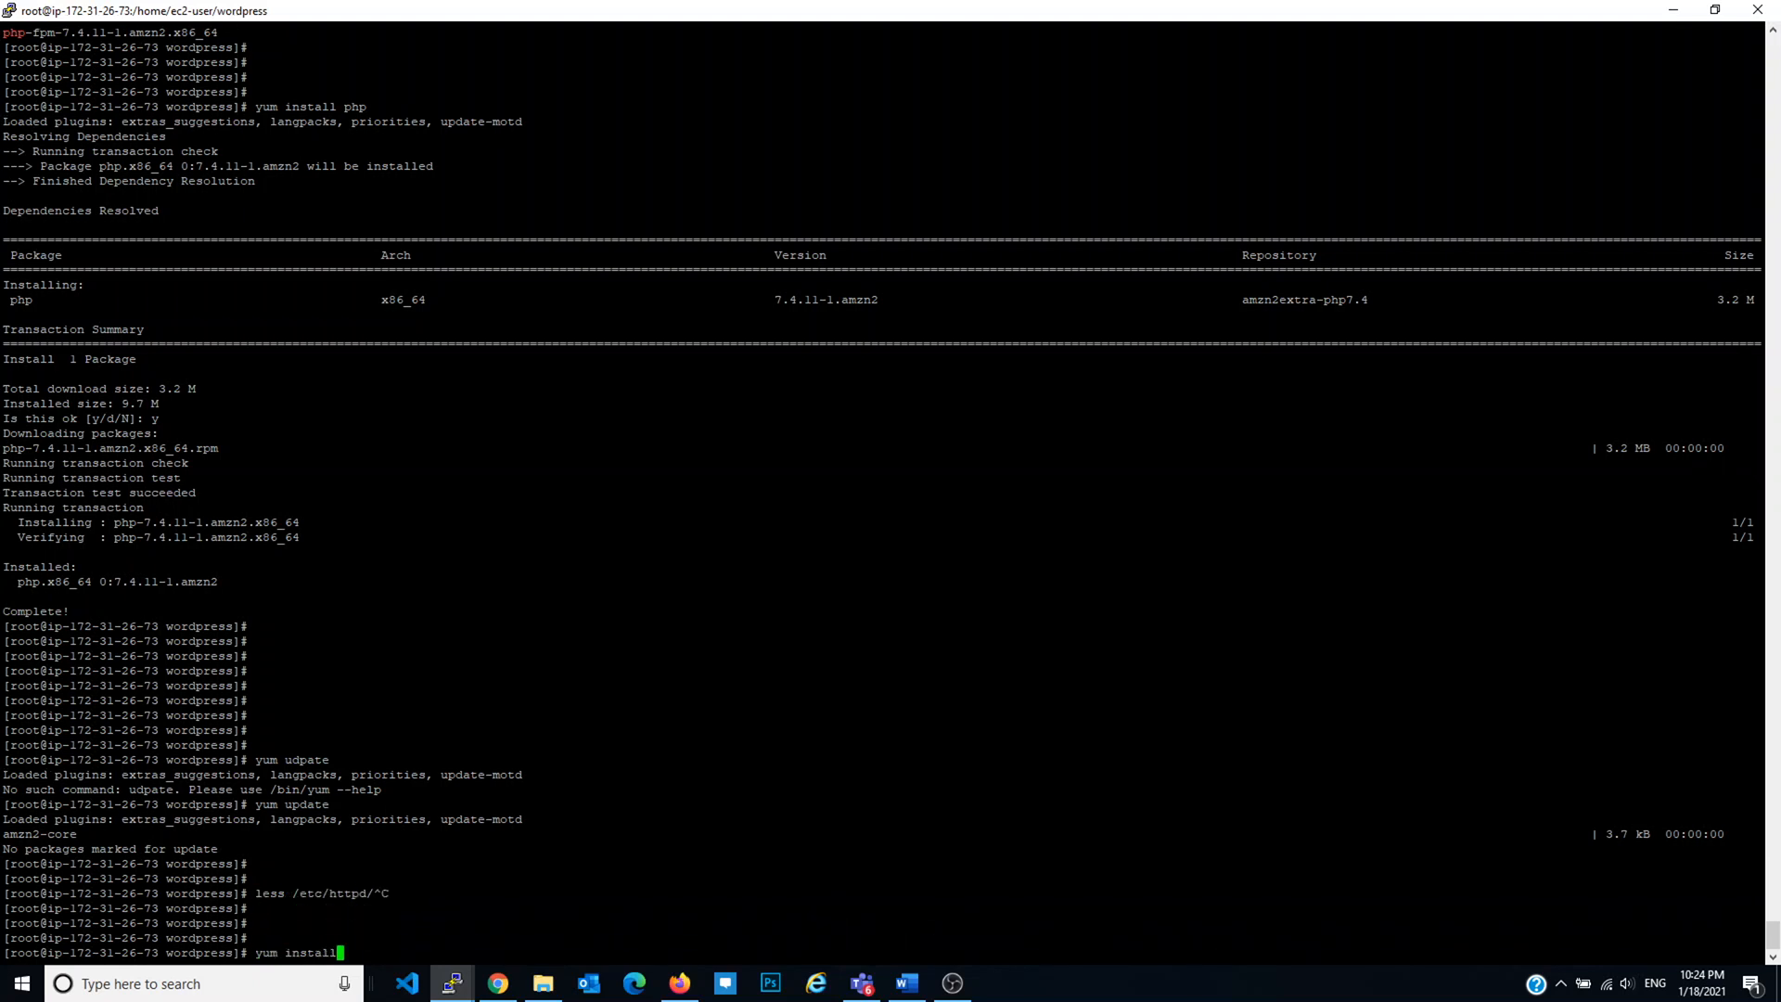
pyautogui.write(' mod_ssl')
pyautogui.press('Return')
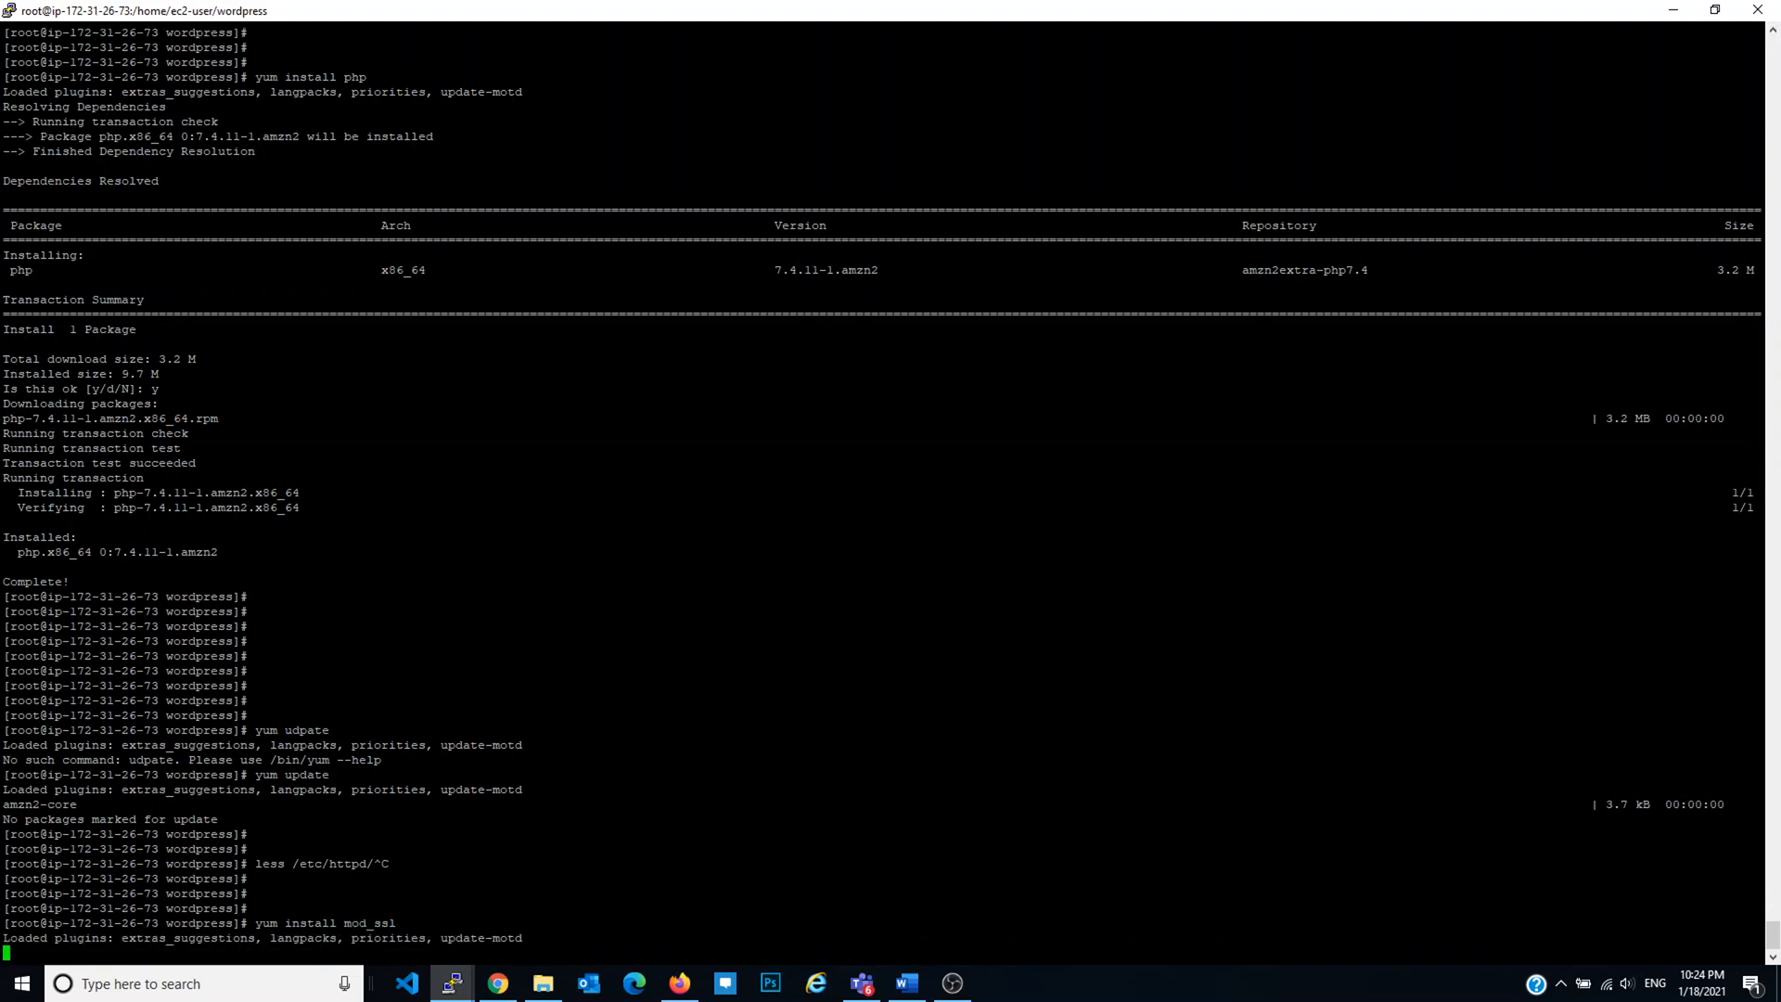
pyautogui.write('y')
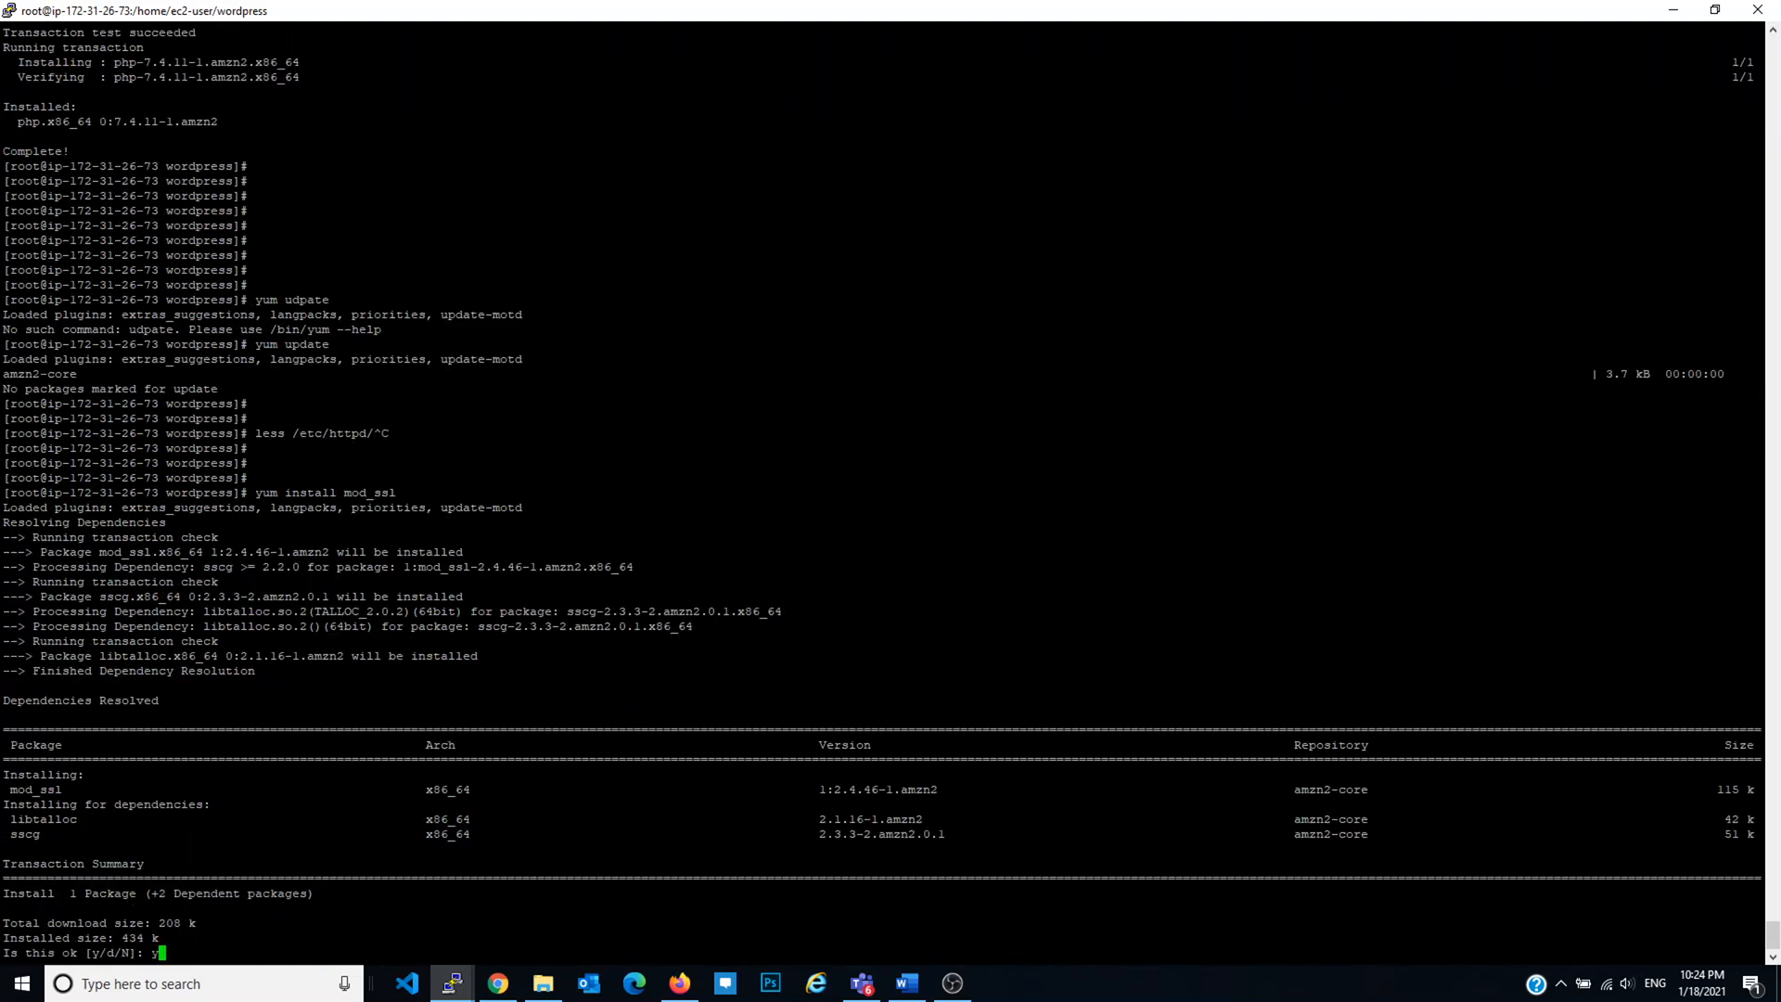
pyautogui.press('Return')
pyautogui.press('Return')
pyautogui.press('Return')
pyautogui.press('Return')
# Step: Page through /etc/httpd/conf.d/ssl.conf with less, then exit with Ctrl+C
pyautogui.write('less /etc/httpd/con.')
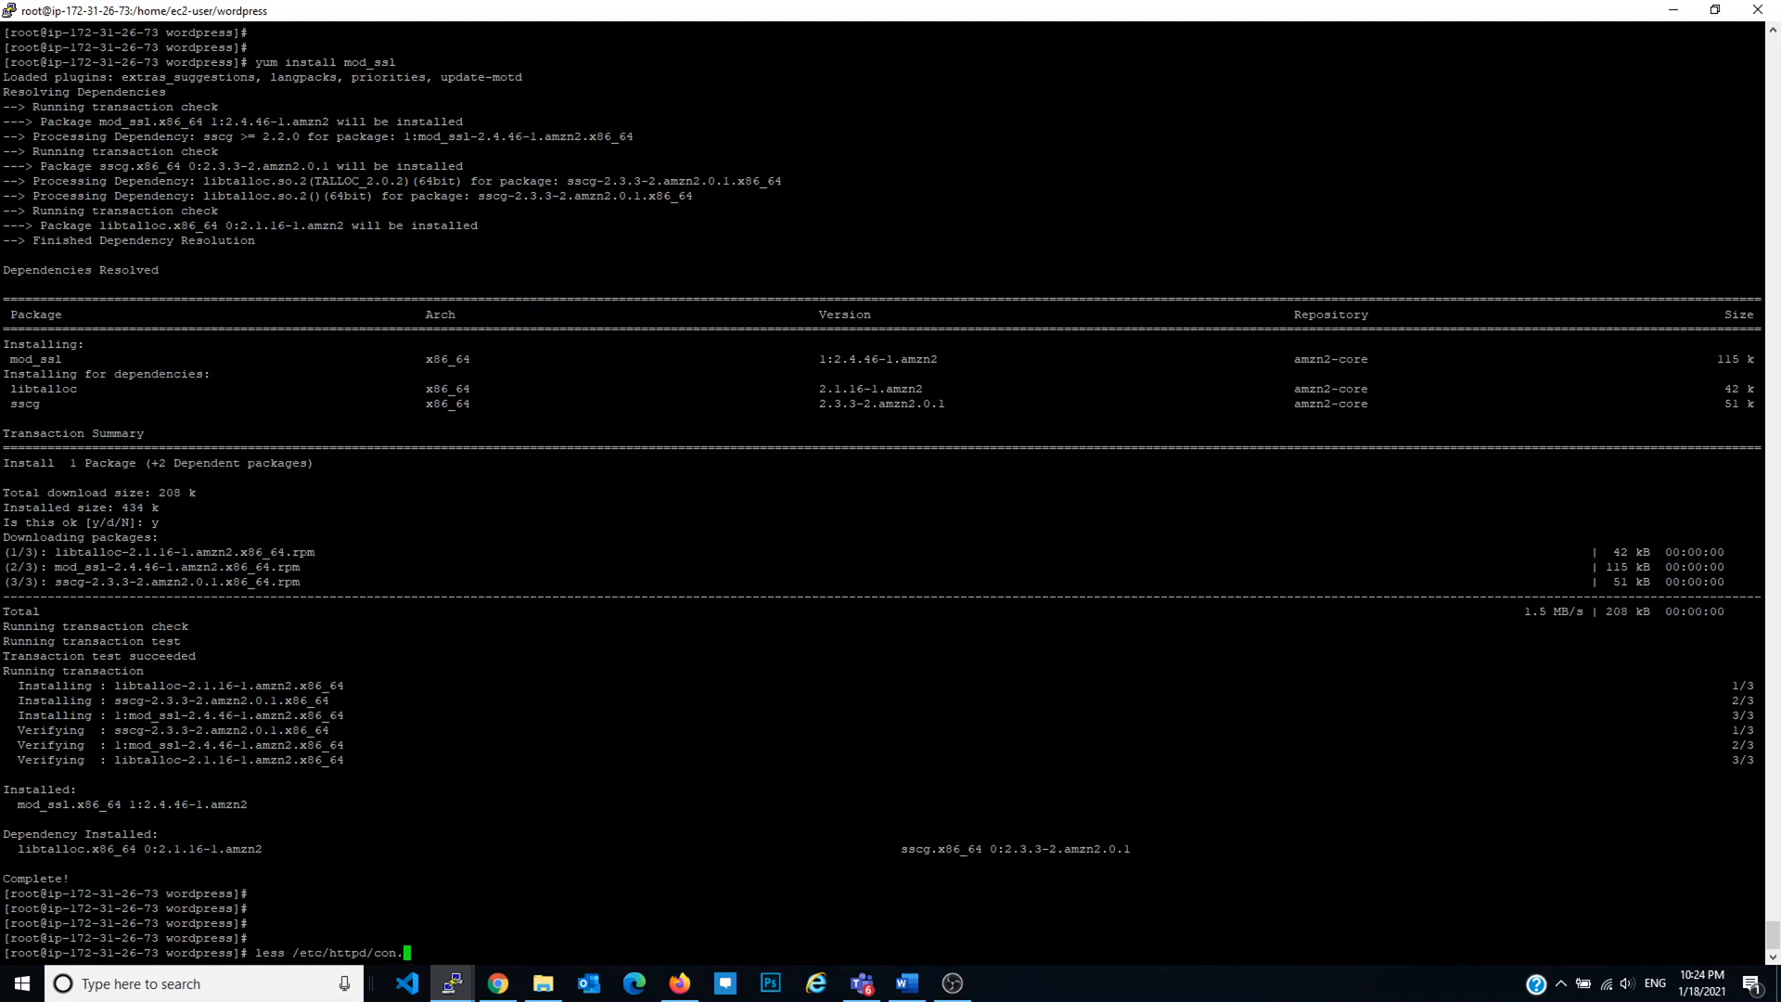
pyautogui.press('BackSpace')
pyautogui.write('f.d/ssl.conf')
pyautogui.press('Return')
pyautogui.press('space')
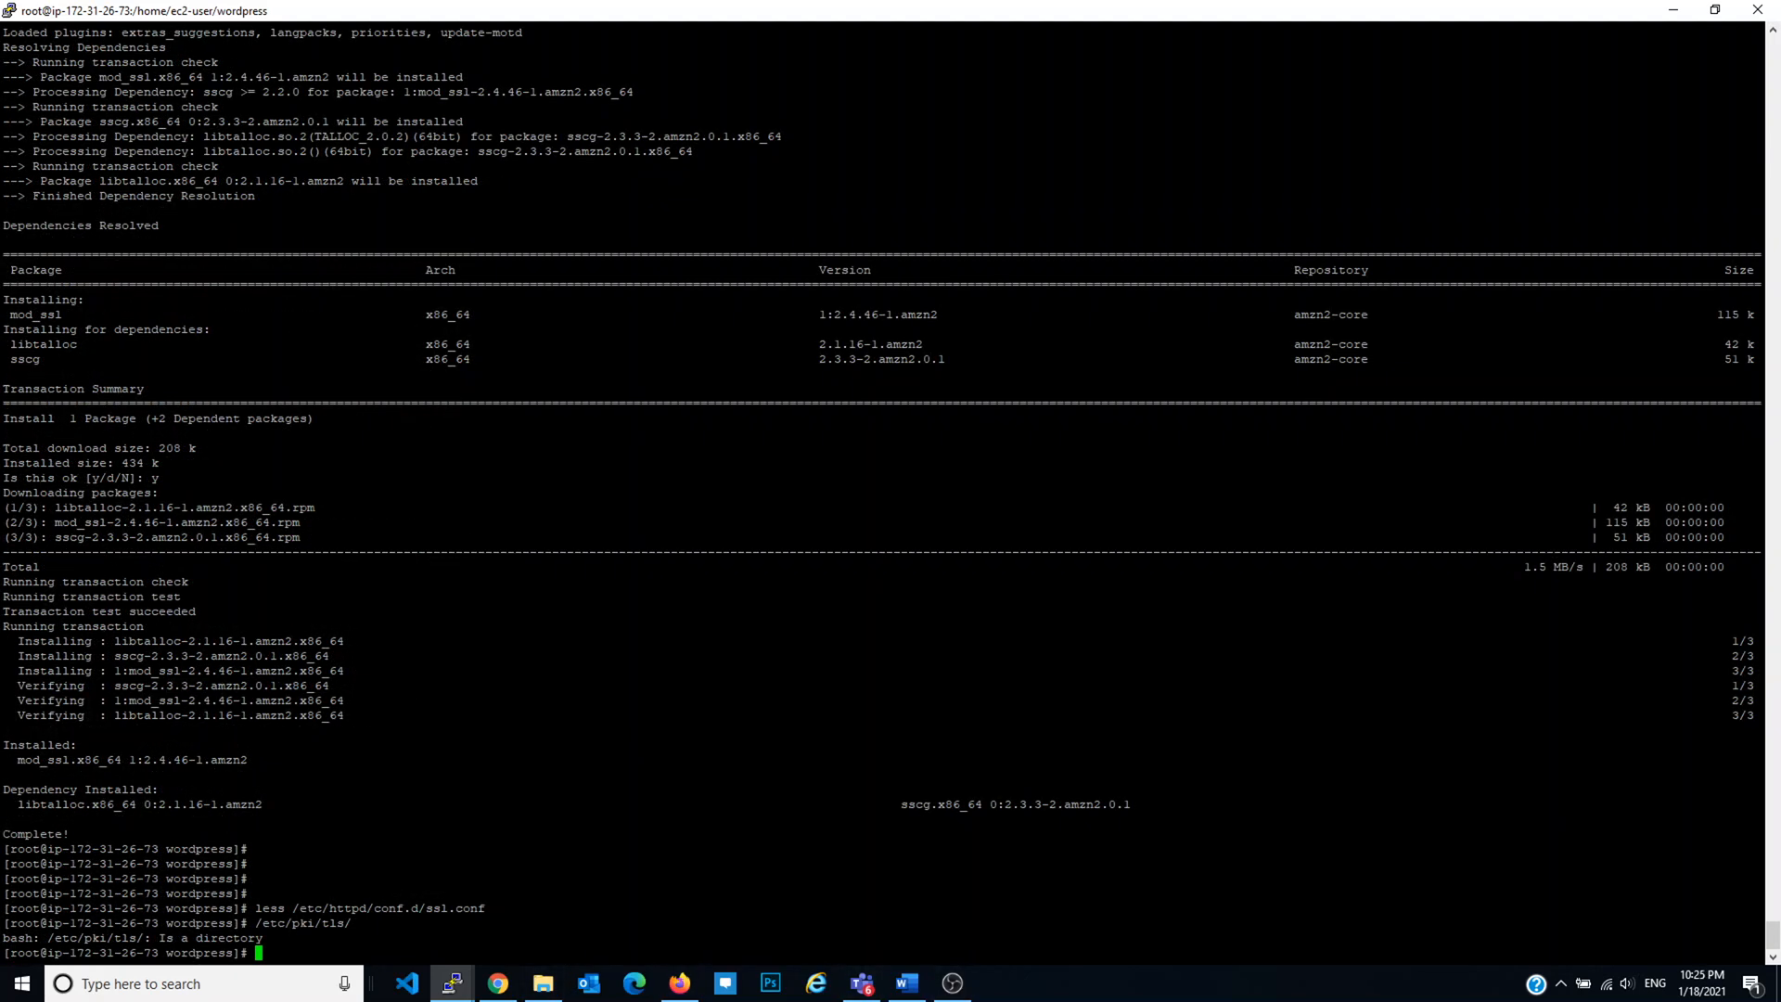
pyautogui.hotkey('ctrl', 'c')
pyautogui.press('Up')
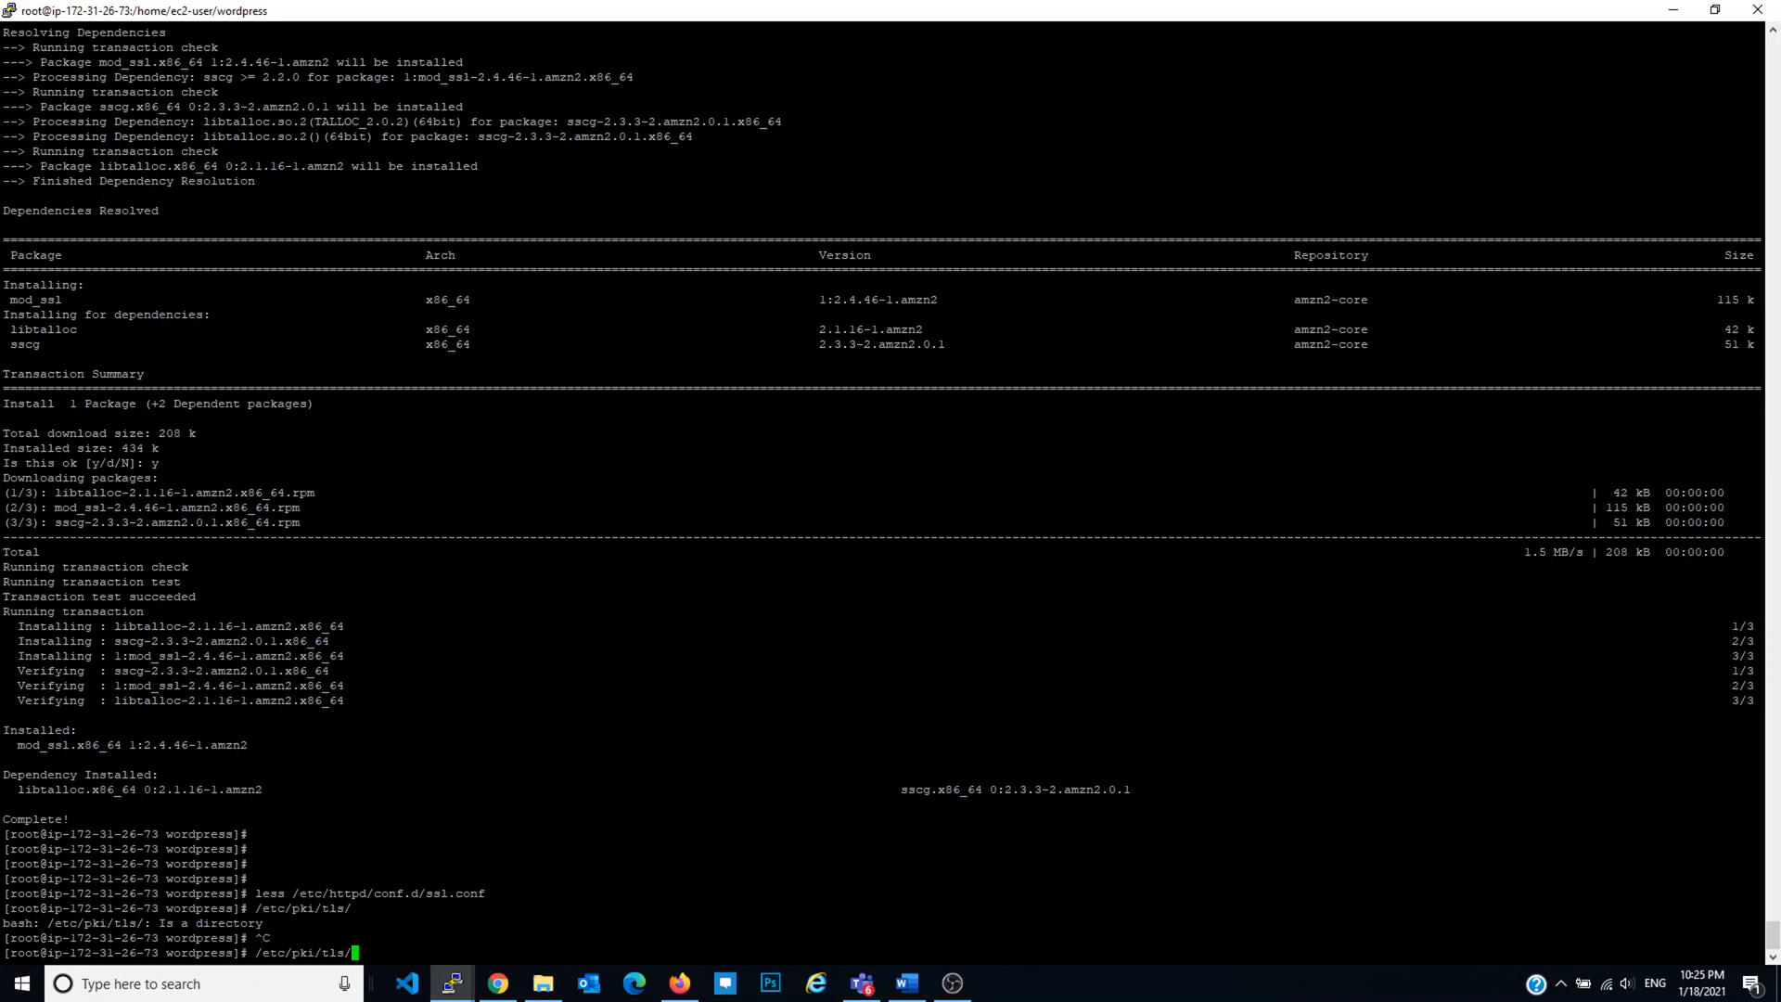
pyautogui.click(498, 984)
# Step: Paste the openssl req -x509 command and point the certificate to /etc/pki/tls/certs/localhost.crt
pyautogui.hotkey('alt', 'Tab')
pyautogui.hotkey('ctrl', 'c')
pyautogui.press('shift+Insert')
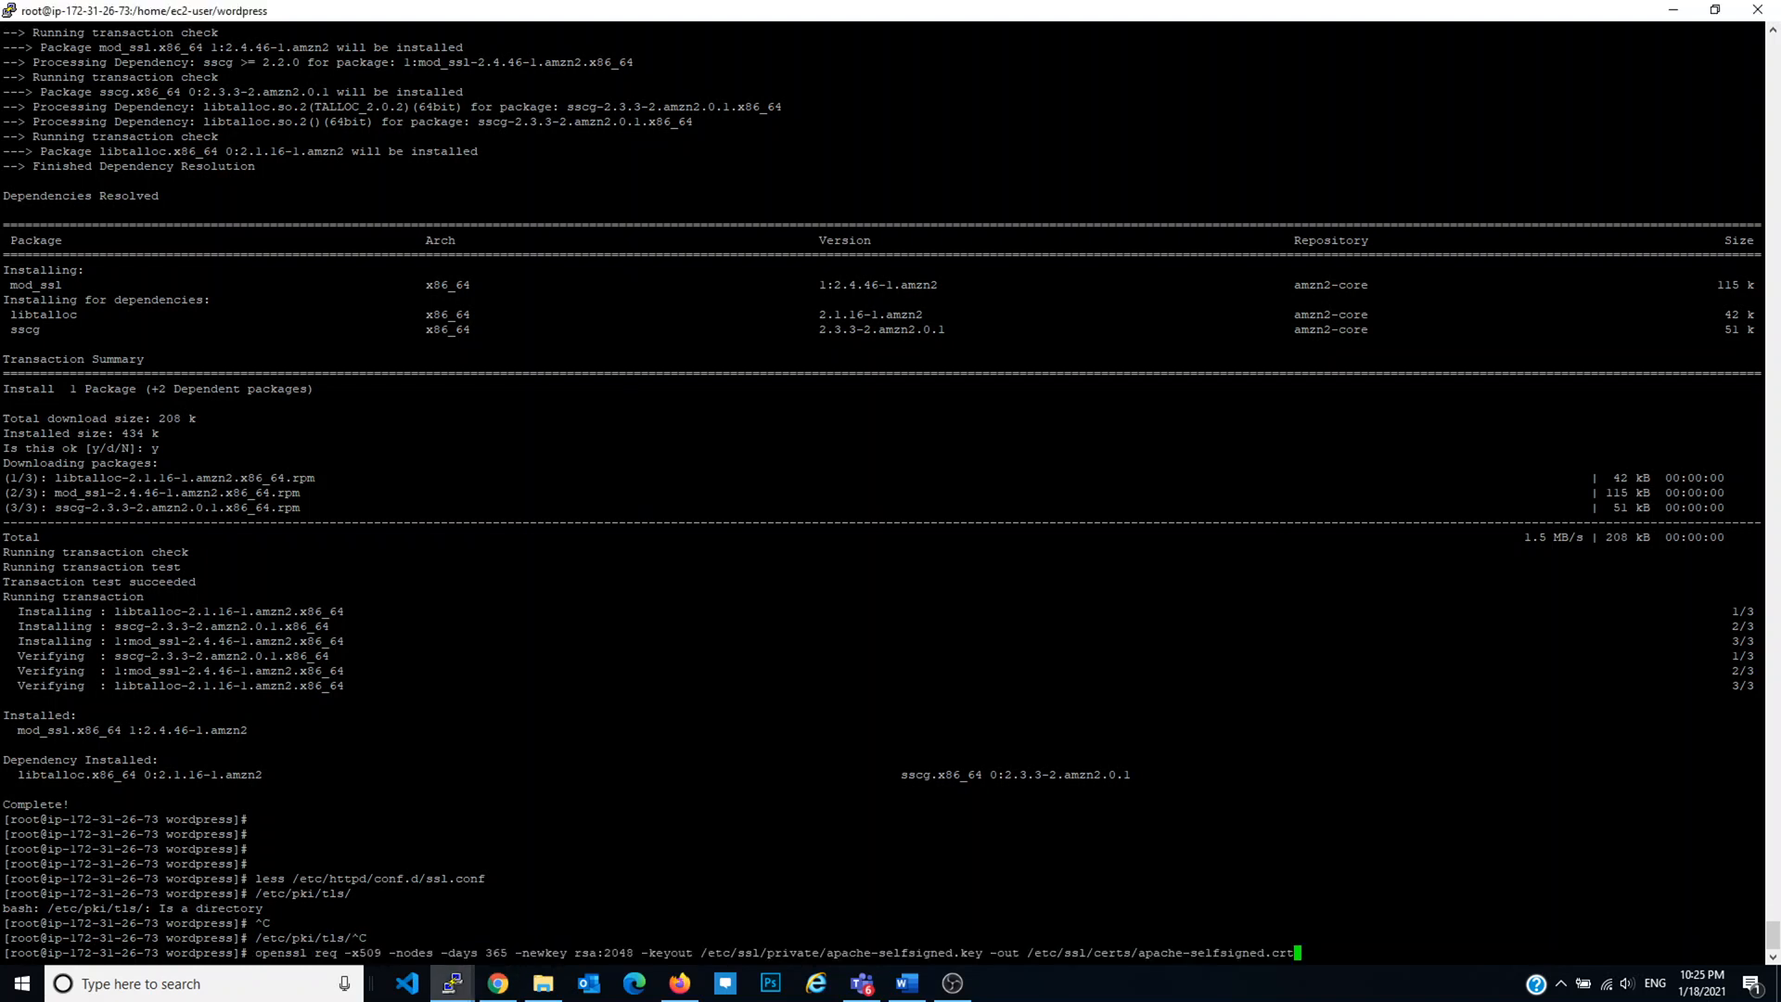
pyautogui.press('Left')
pyautogui.press('Left')
pyautogui.press('Left')
pyautogui.press('Left')
pyautogui.press('Left')
pyautogui.press('Left')
pyautogui.press('Left')
pyautogui.press('Left')
pyautogui.press('Left')
pyautogui.press('Left')
pyautogui.press('Left')
pyautogui.press('Left')
pyautogui.press('Left')
pyautogui.press('Left')
pyautogui.press('Left')
pyautogui.press('Left')
pyautogui.press('Left')
pyautogui.press('Left')
pyautogui.press('Left')
pyautogui.press('Left')
pyautogui.press('Right')
pyautogui.press('Right')
pyautogui.press('Right')
pyautogui.press('Right')
pyautogui.press('Right')
pyautogui.press('BackSpace')
pyautogui.press('BackSpace')
pyautogui.press('BackSpace')
pyautogui.press('BackSpace')
pyautogui.write('pki/tls')
pyautogui.press('Right')
pyautogui.press('Right')
pyautogui.press('Right')
pyautogui.press('Right')
pyautogui.press('Right')
pyautogui.press('Right')
pyautogui.press('Right')
pyautogui.press('Right')
pyautogui.press('Right')
pyautogui.press('Right')
pyautogui.press('Right')
pyautogui.press('Right')
pyautogui.press('Right')
pyautogui.press('Right')
pyautogui.press('Right')
pyautogui.press('Right')
pyautogui.press('Right')
pyautogui.press('Right')
pyautogui.press('Right')
pyautogui.press('Right')
pyautogui.press('Right')
pyautogui.press('Right')
pyautogui.press('Right')
pyautogui.press('Right')
pyautogui.press('BackSpace')
# Step: Point the key to /etc/pki/tls/private/localhost.key and generate it, leaving identity fields blank
pyautogui.press('BackSpace')
pyautogui.press('BackSpace')
pyautogui.press('BackSpace')
pyautogui.press('BackSpace')
pyautogui.press('BackSpace')
pyautogui.press('BackSpace')
pyautogui.press('BackSpace')
pyautogui.press('BackSpace')
pyautogui.press('BackSpace')
pyautogui.press('BackSpace')
pyautogui.press('BackSpace')
pyautogui.press('BackSpace')
pyautogui.press('BackSpace')
pyautogui.press('BackSpace')
pyautogui.press('BackSpace')
pyautogui.press('BackSpace')
pyautogui.write('localhost')
pyautogui.press('Left')
pyautogui.press('Left')
pyautogui.press('Left')
pyautogui.press('Left')
pyautogui.press('Left')
pyautogui.press('Left')
pyautogui.press('Left')
pyautogui.press('Left')
pyautogui.press('Left')
pyautogui.press('Left')
pyautogui.press('Left')
pyautogui.press('Left')
pyautogui.press('Left')
pyautogui.press('Left')
pyautogui.press('Left')
pyautogui.press('Left')
pyautogui.press('Left')
pyautogui.press('Left')
pyautogui.press('Left')
pyautogui.press('Left')
pyautogui.press('Left')
pyautogui.press('Left')
pyautogui.press('Left')
pyautogui.press('Left')
pyautogui.press('Left')
pyautogui.press('Left')
pyautogui.press('Left')
pyautogui.press('Left')
pyautogui.press('Left')
pyautogui.press('Left')
pyautogui.press('Left')
pyautogui.press('Left')
pyautogui.press('Left')
pyautogui.press('Left')
pyautogui.press('Left')
pyautogui.press('Left')
pyautogui.press('Left')
pyautogui.press('Left')
pyautogui.press('BackSpace')
pyautogui.press('BackSpace')
pyautogui.press('BackSpace')
pyautogui.press('BackSpace')
pyautogui.press('BackSpace')
pyautogui.press('BackSpace')
pyautogui.press('BackSpace')
pyautogui.press('BackSpace')
pyautogui.press('BackSpace')
pyautogui.press('BackSpace')
pyautogui.press('BackSpace')
pyautogui.press('BackSpace')
pyautogui.press('BackSpace')
pyautogui.press('BackSpace')
pyautogui.press('BackSpace')
pyautogui.press('BackSpace')
pyautogui.press('BackSpace')
pyautogui.write('localhost')
pyautogui.press('Left')
pyautogui.press('Left')
pyautogui.press('Left')
pyautogui.press('Left')
pyautogui.press('Left')
pyautogui.press('Left')
pyautogui.press('Left')
pyautogui.press('Left')
pyautogui.press('Left')
pyautogui.press('Left')
pyautogui.press('Left')
pyautogui.press('Left')
pyautogui.press('Left')
pyautogui.press('Left')
pyautogui.press('Left')
pyautogui.press('Left')
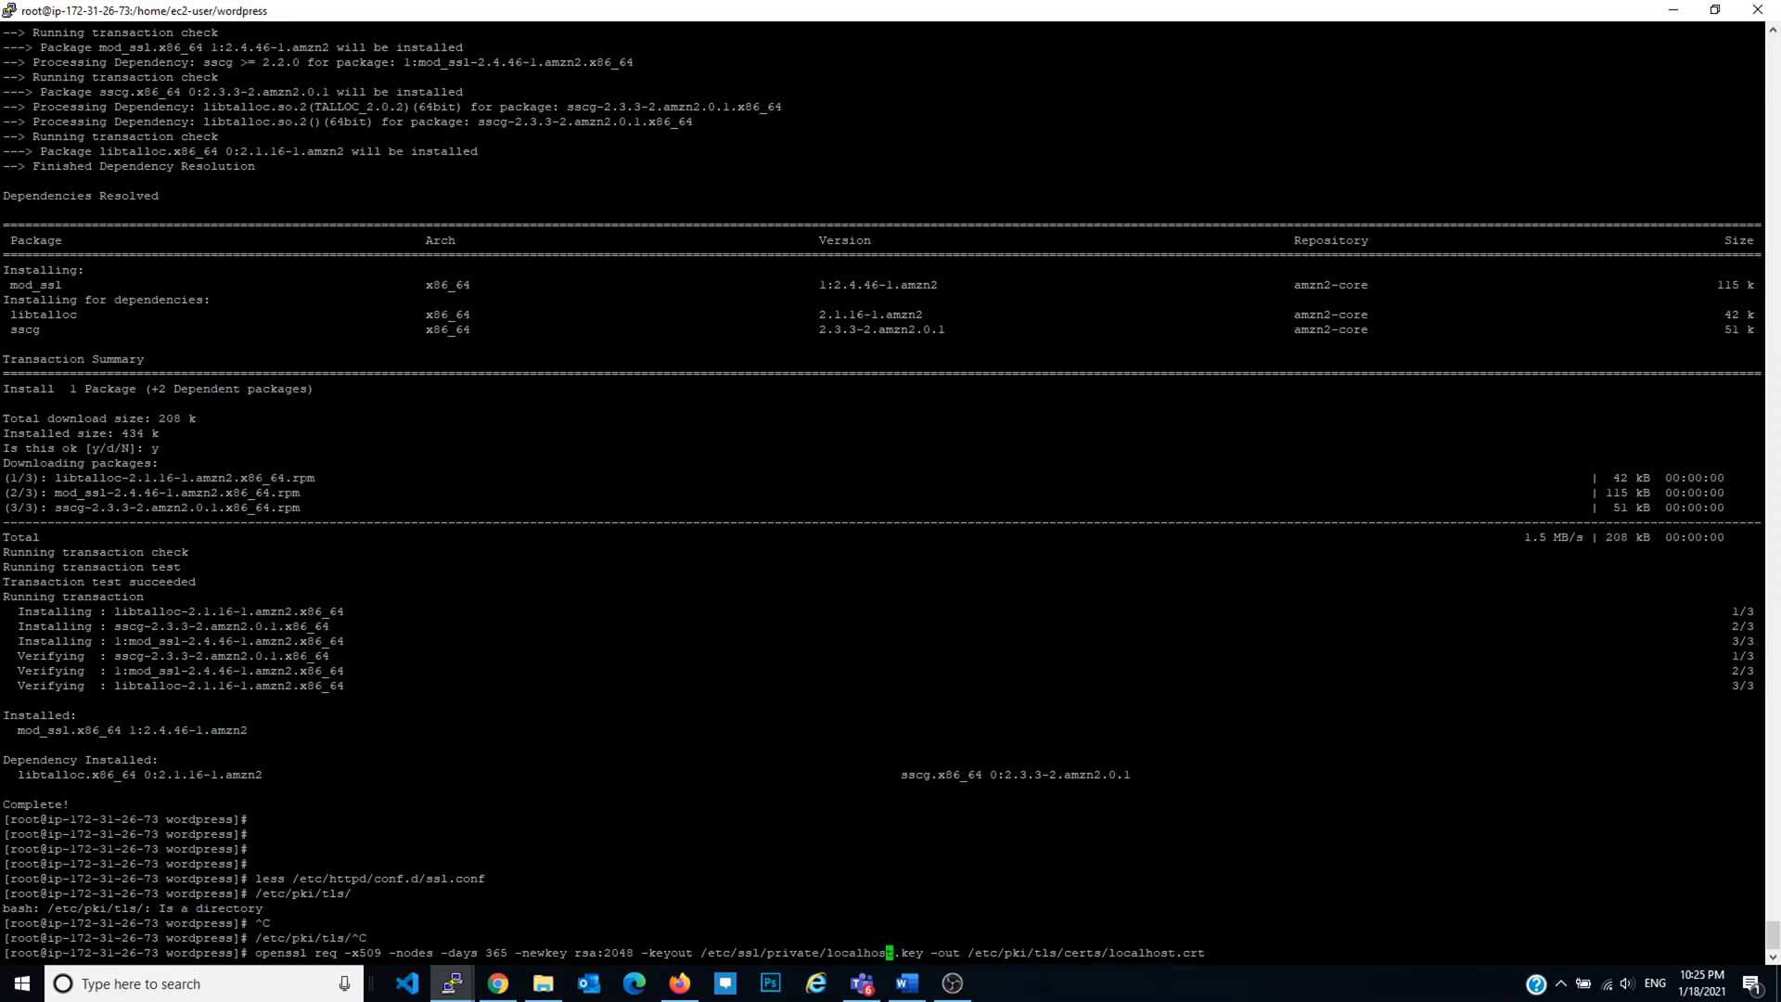
pyautogui.press('Left')
pyautogui.press('Left')
pyautogui.press('BackSpace')
pyautogui.press('BackSpace')
pyautogui.press('BackSpace')
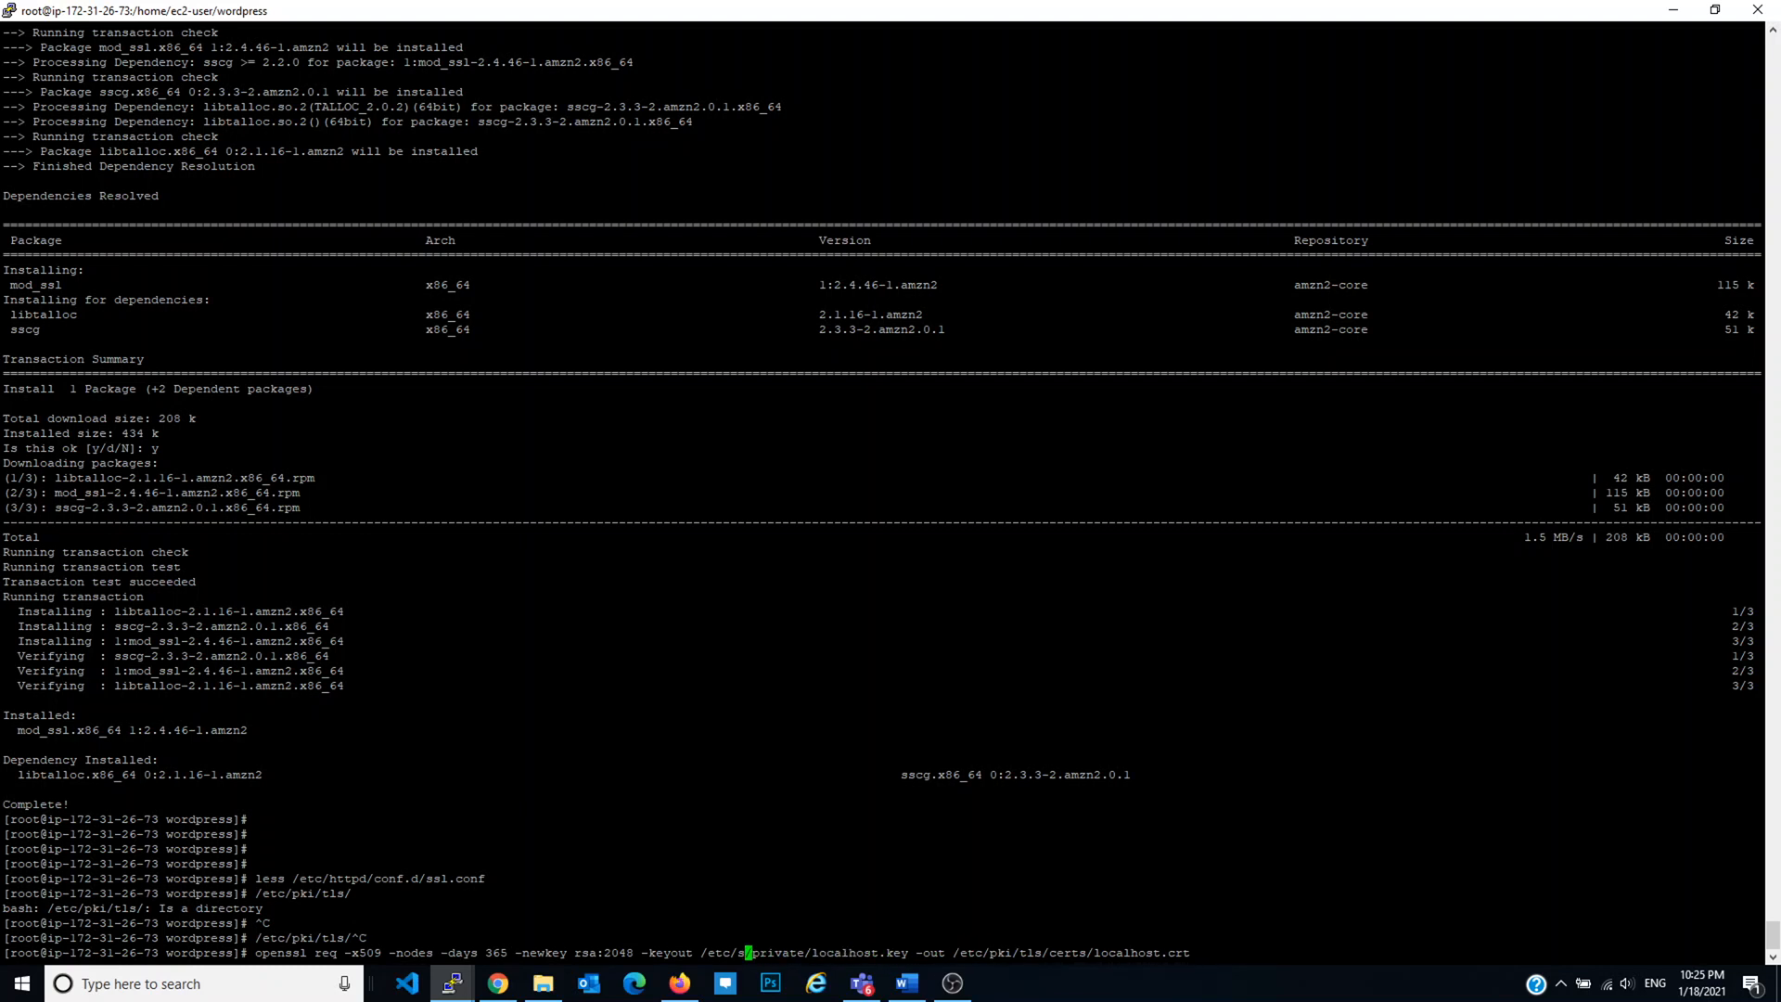
pyautogui.write('pki/tld')
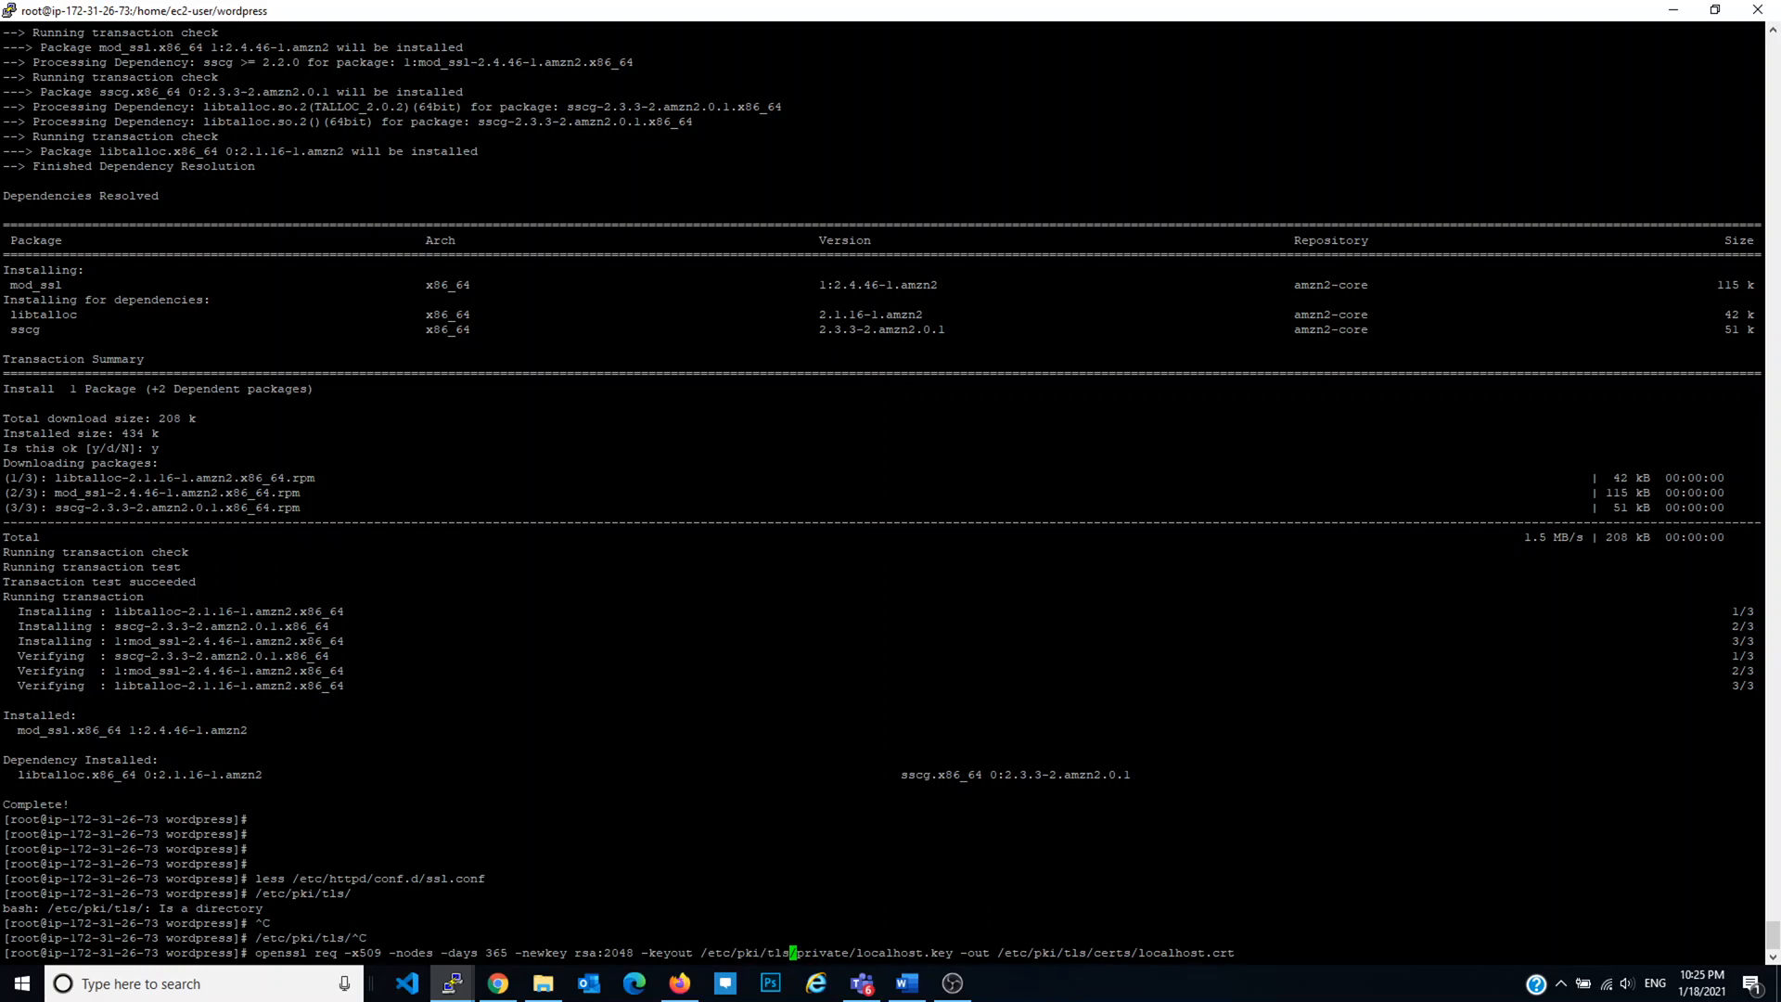
pyautogui.press('Return')
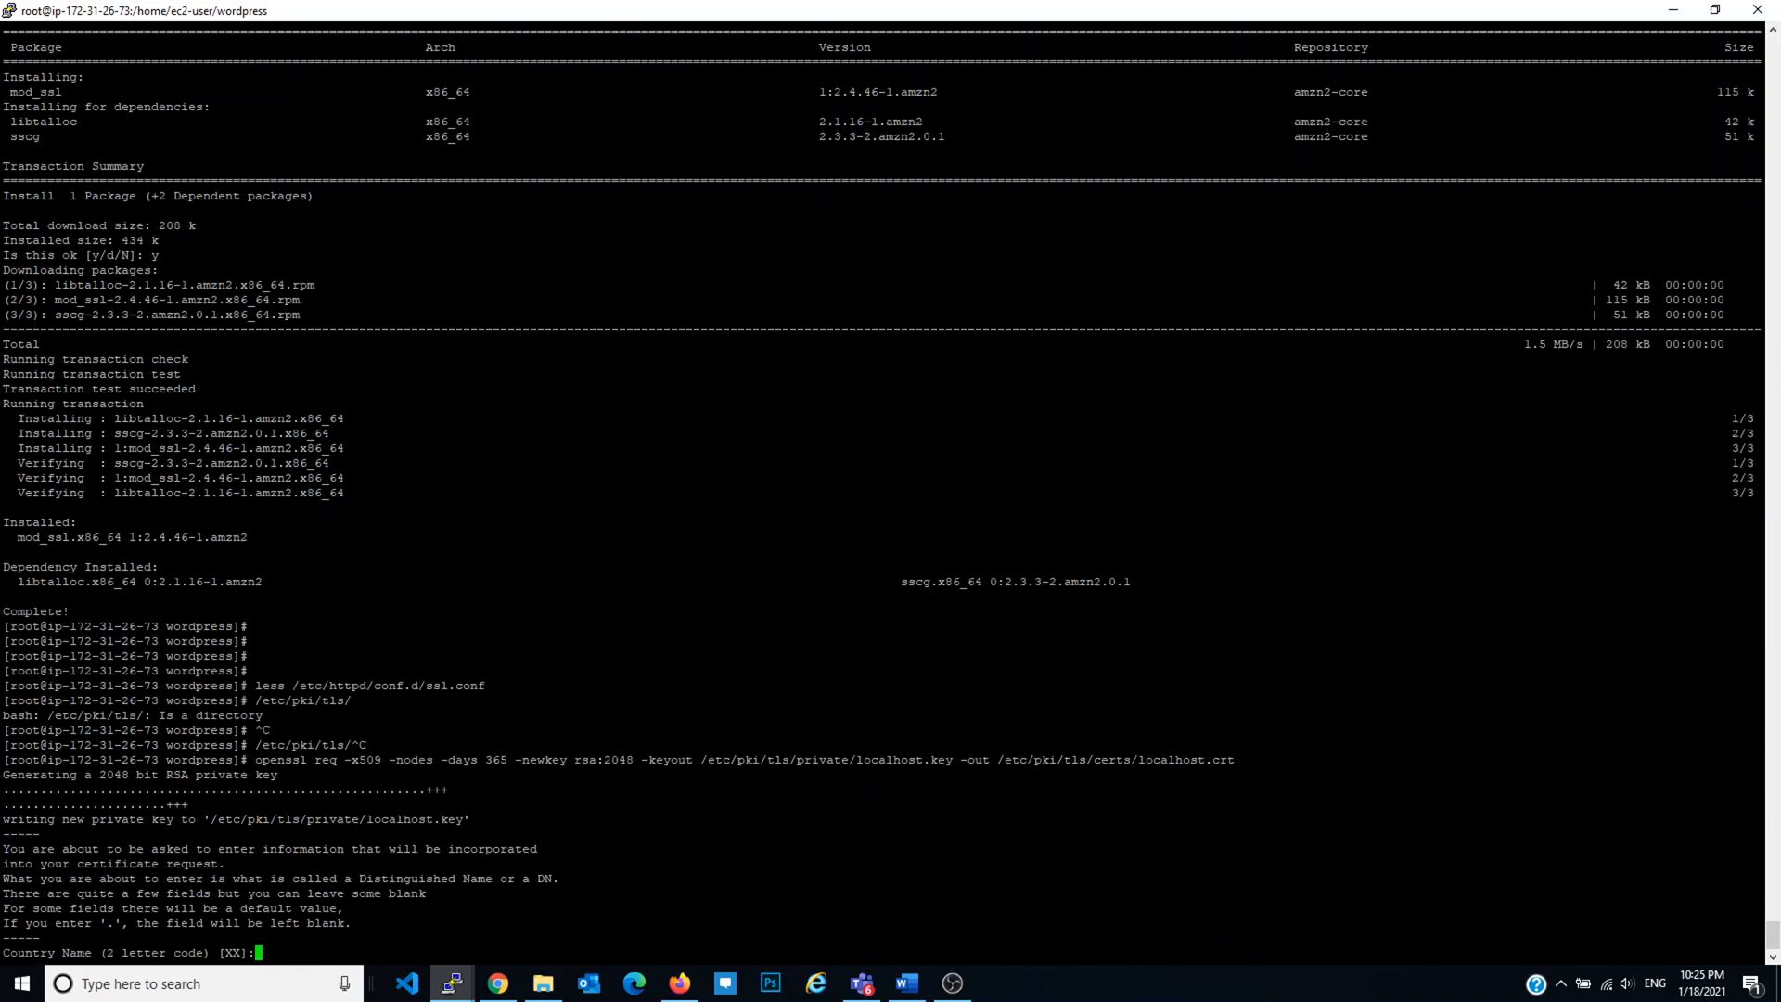
pyautogui.press('Return')
pyautogui.press('Return')
pyautogui.press('Return')
pyautogui.press('Return')
pyautogui.press('Return')
pyautogui.press('Return')
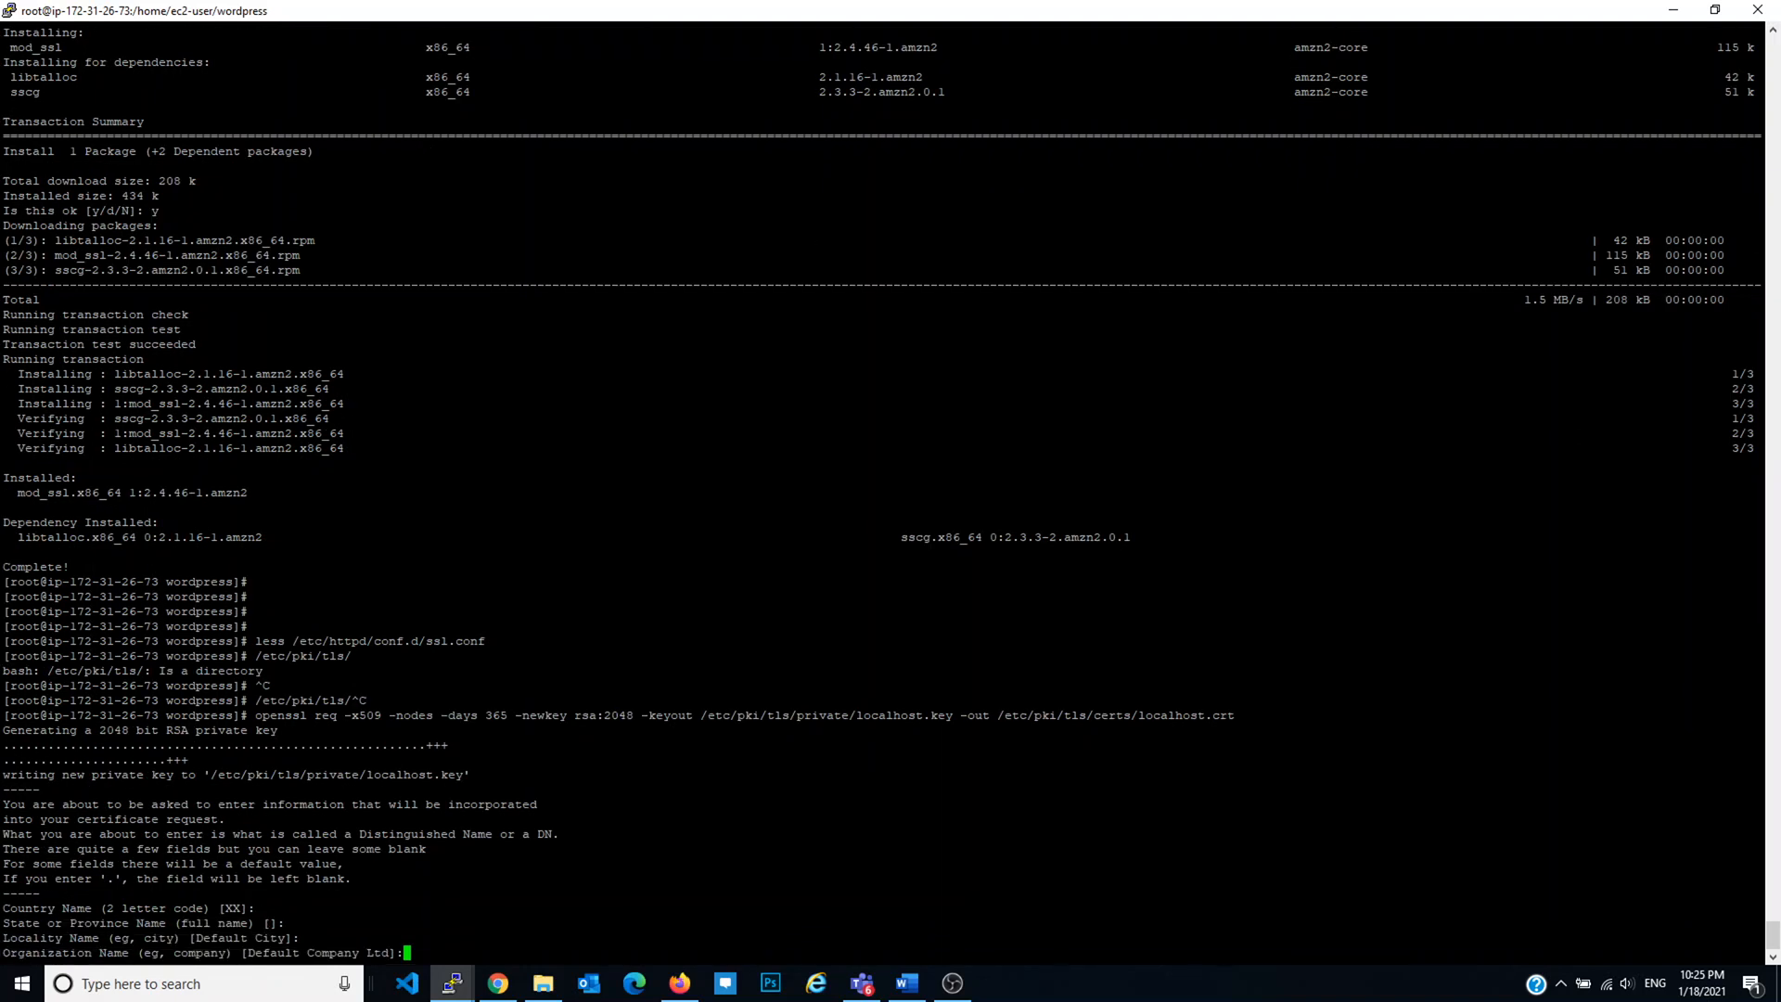
pyautogui.press('Return')
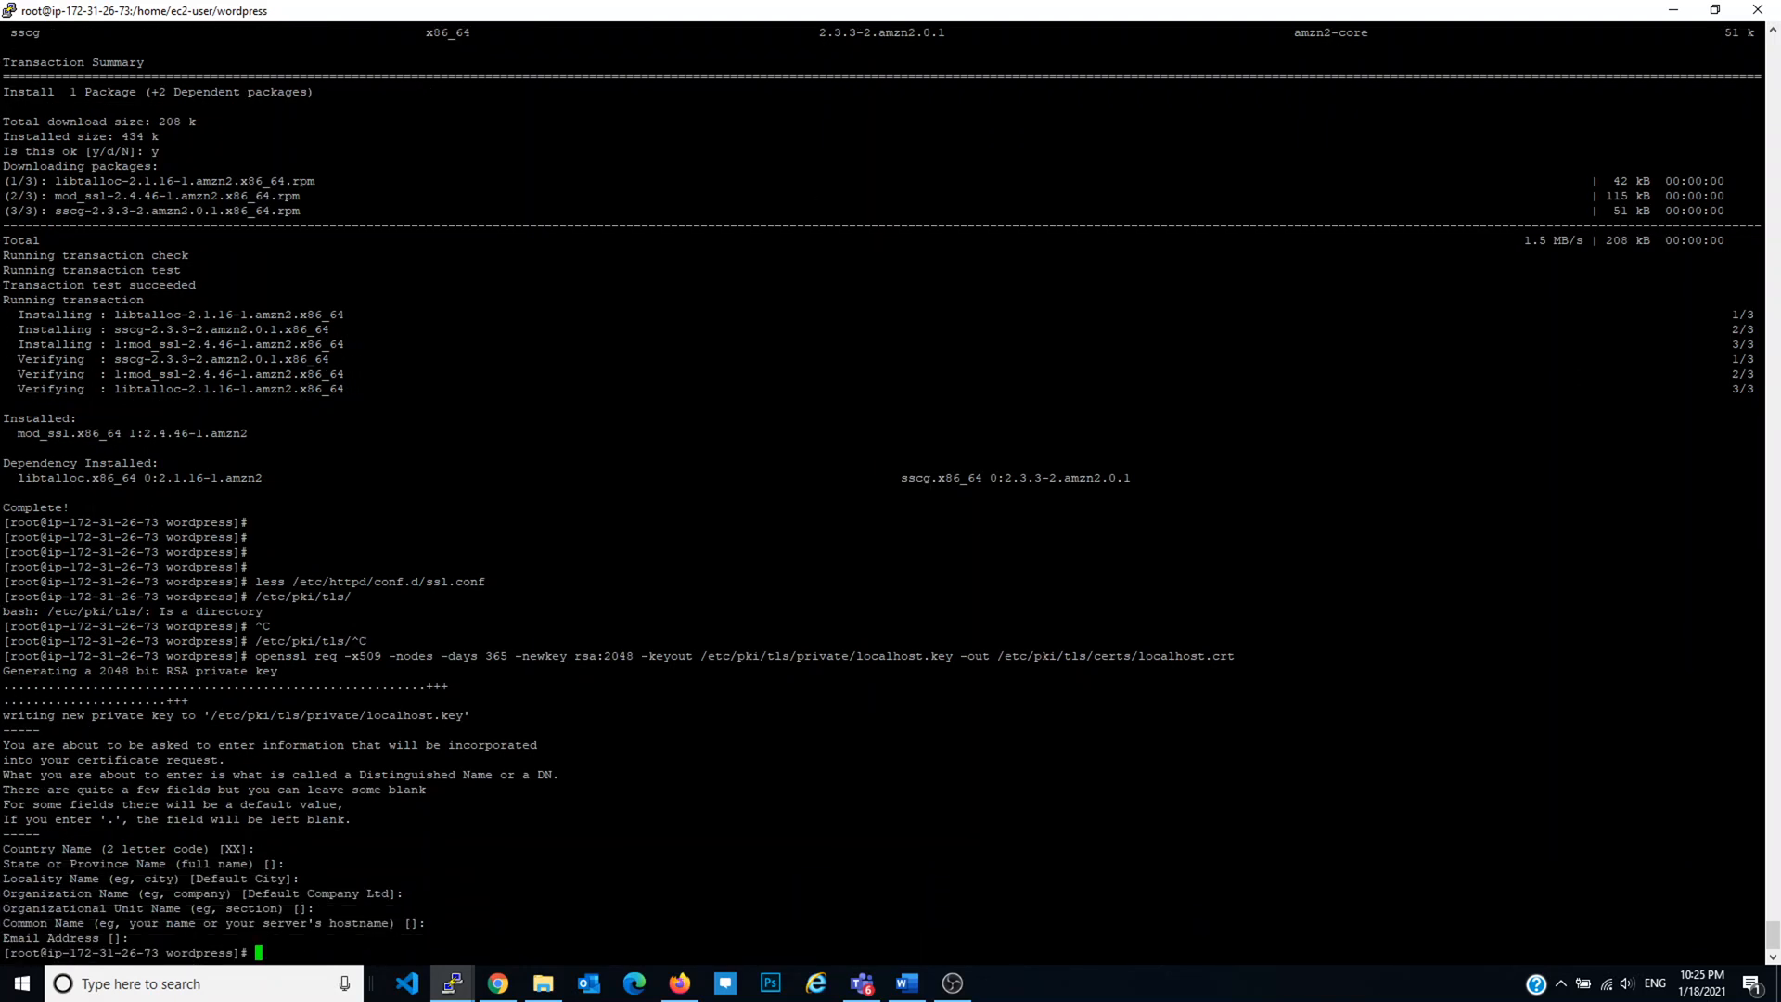
pyautogui.press('Return')
pyautogui.press('Return')
pyautogui.press('Return')
pyautogui.press('Return')
pyautogui.press('Return')
pyautogui.press('Return')
# Step: Restart Apache with service httpd stop followed by service httpd start
pyautogui.write('service httpd stop')
pyautogui.press('Return')
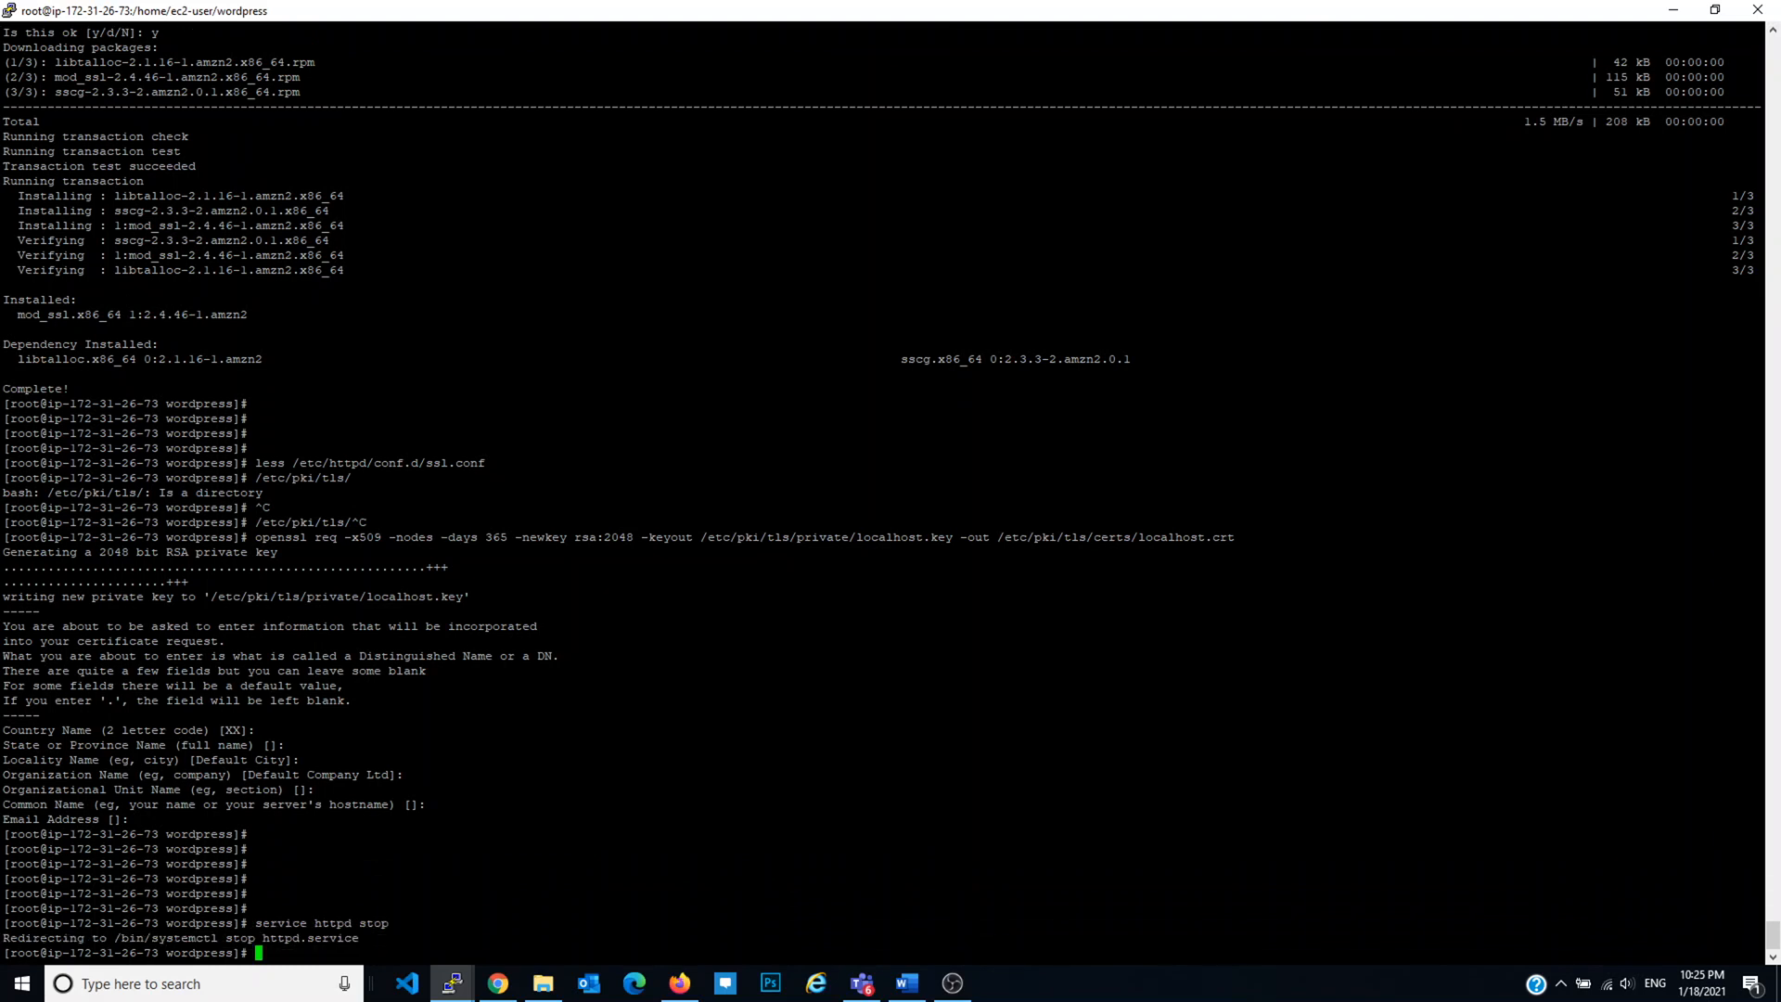
pyautogui.press('Return')
pyautogui.press('Return')
pyautogui.press('Return')
pyautogui.press('Up')
pyautogui.press('BackSpace')
pyautogui.press('BackSpace')
pyautogui.write('art')
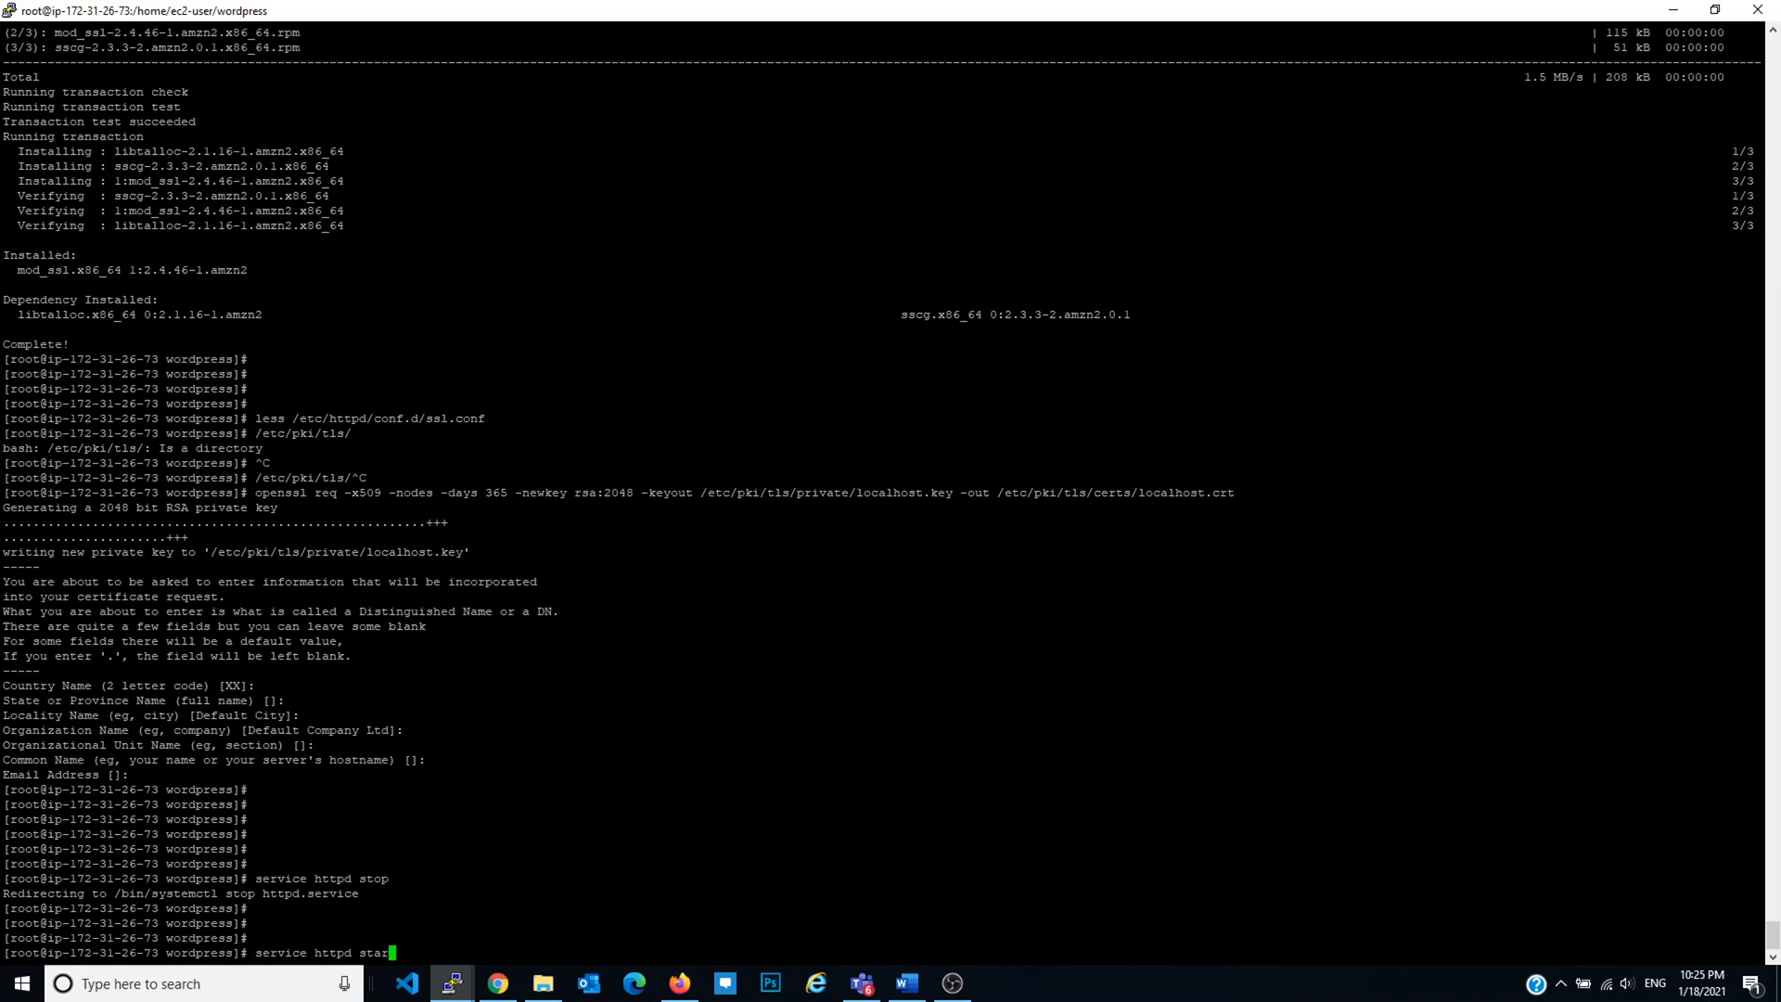
pyautogui.press('Return')
pyautogui.press('Return')
pyautogui.press('Return')
pyautogui.press('Return')
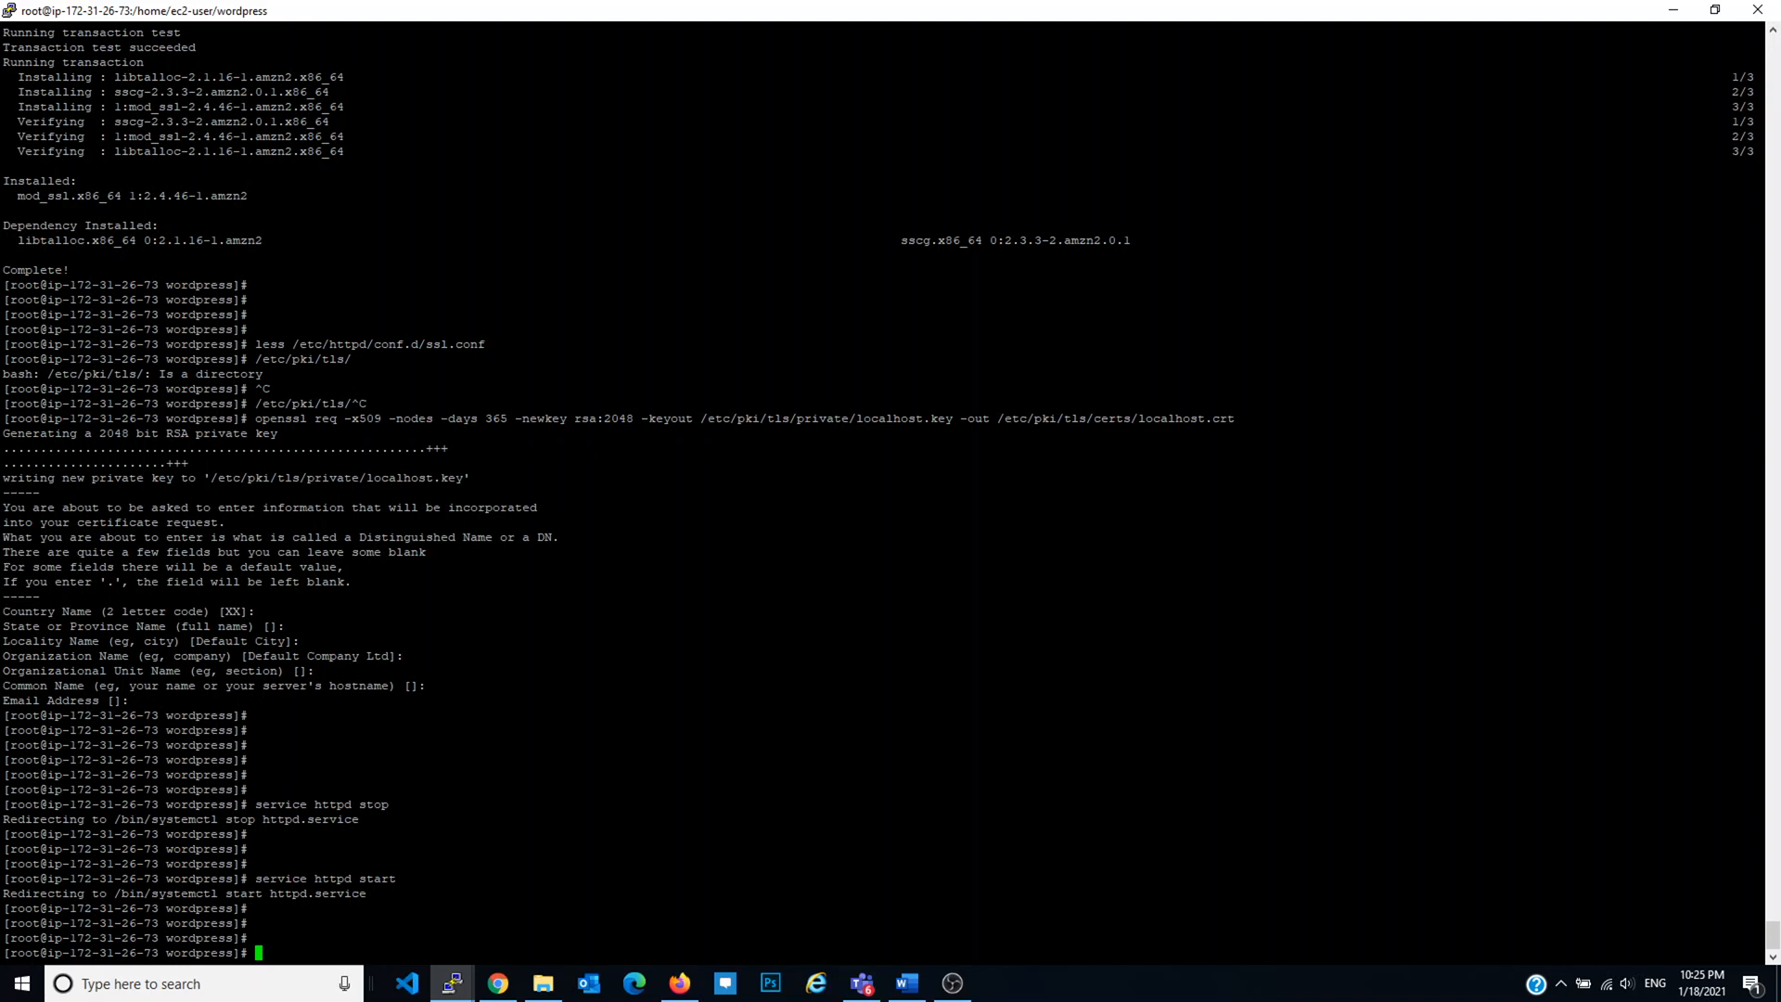
# Step: Refresh the RDS databases, then copy EC2 Wordpress's public IPv4 34.230.18.93 from running instances
pyautogui.click(679, 984)
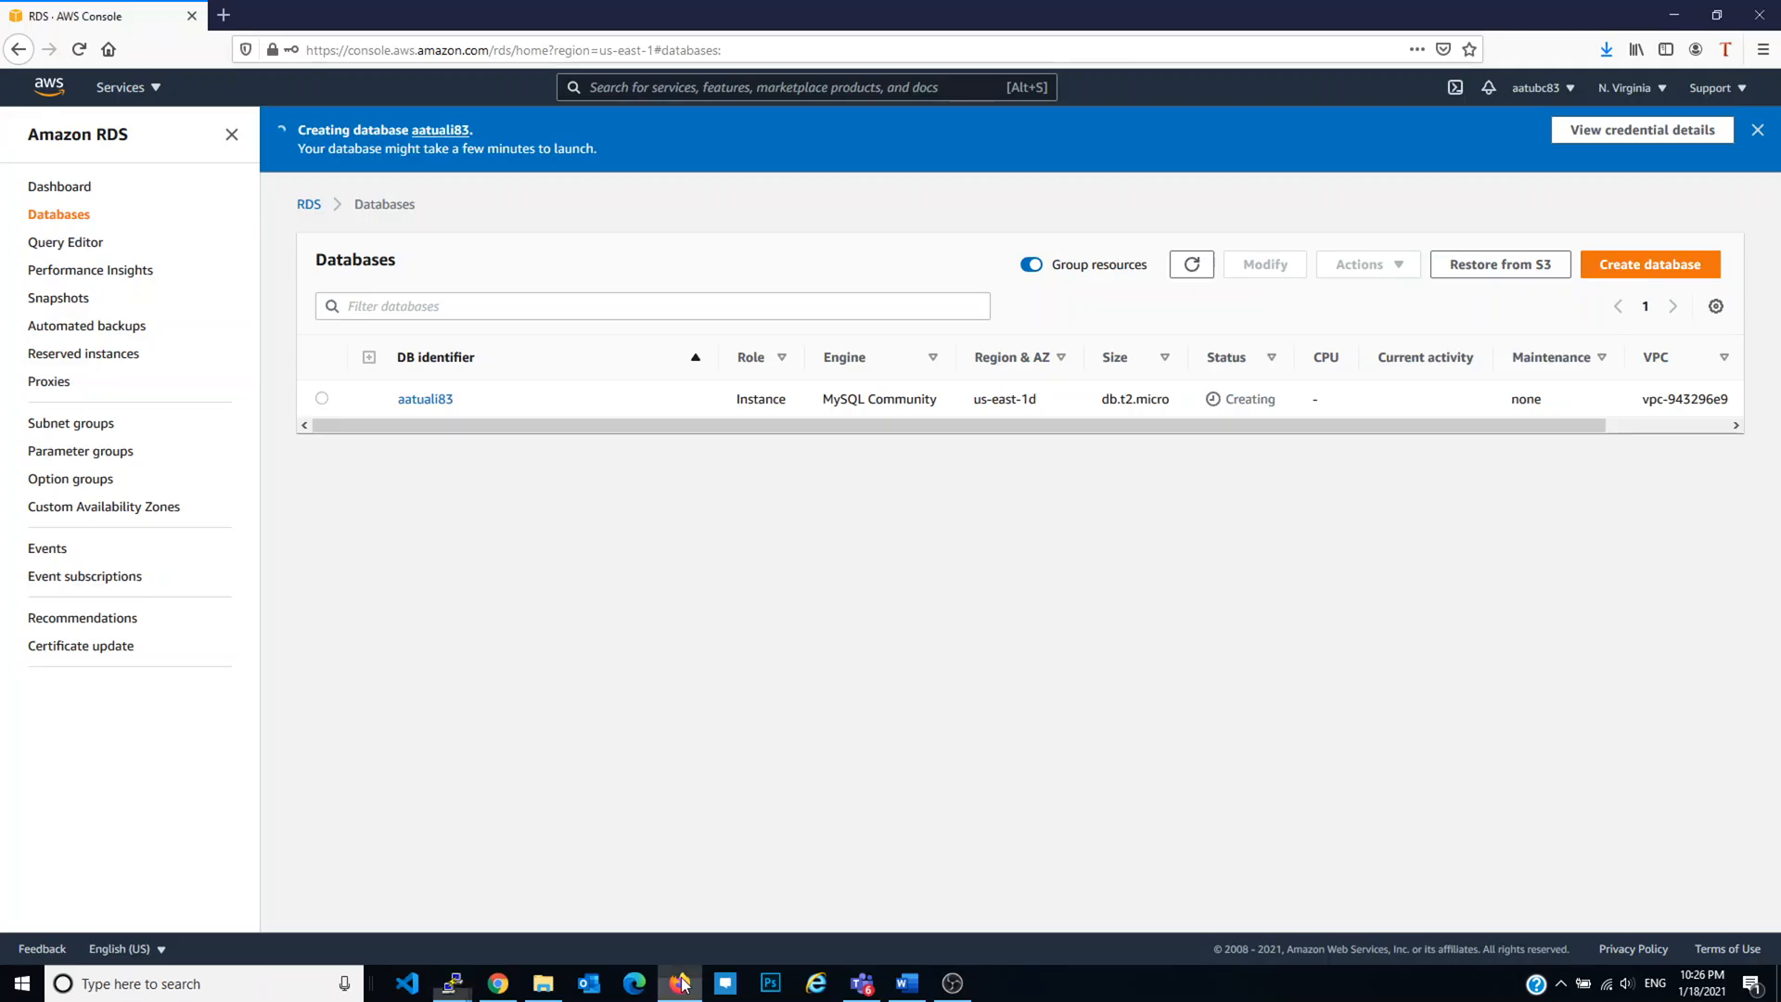
pyautogui.click(1191, 266)
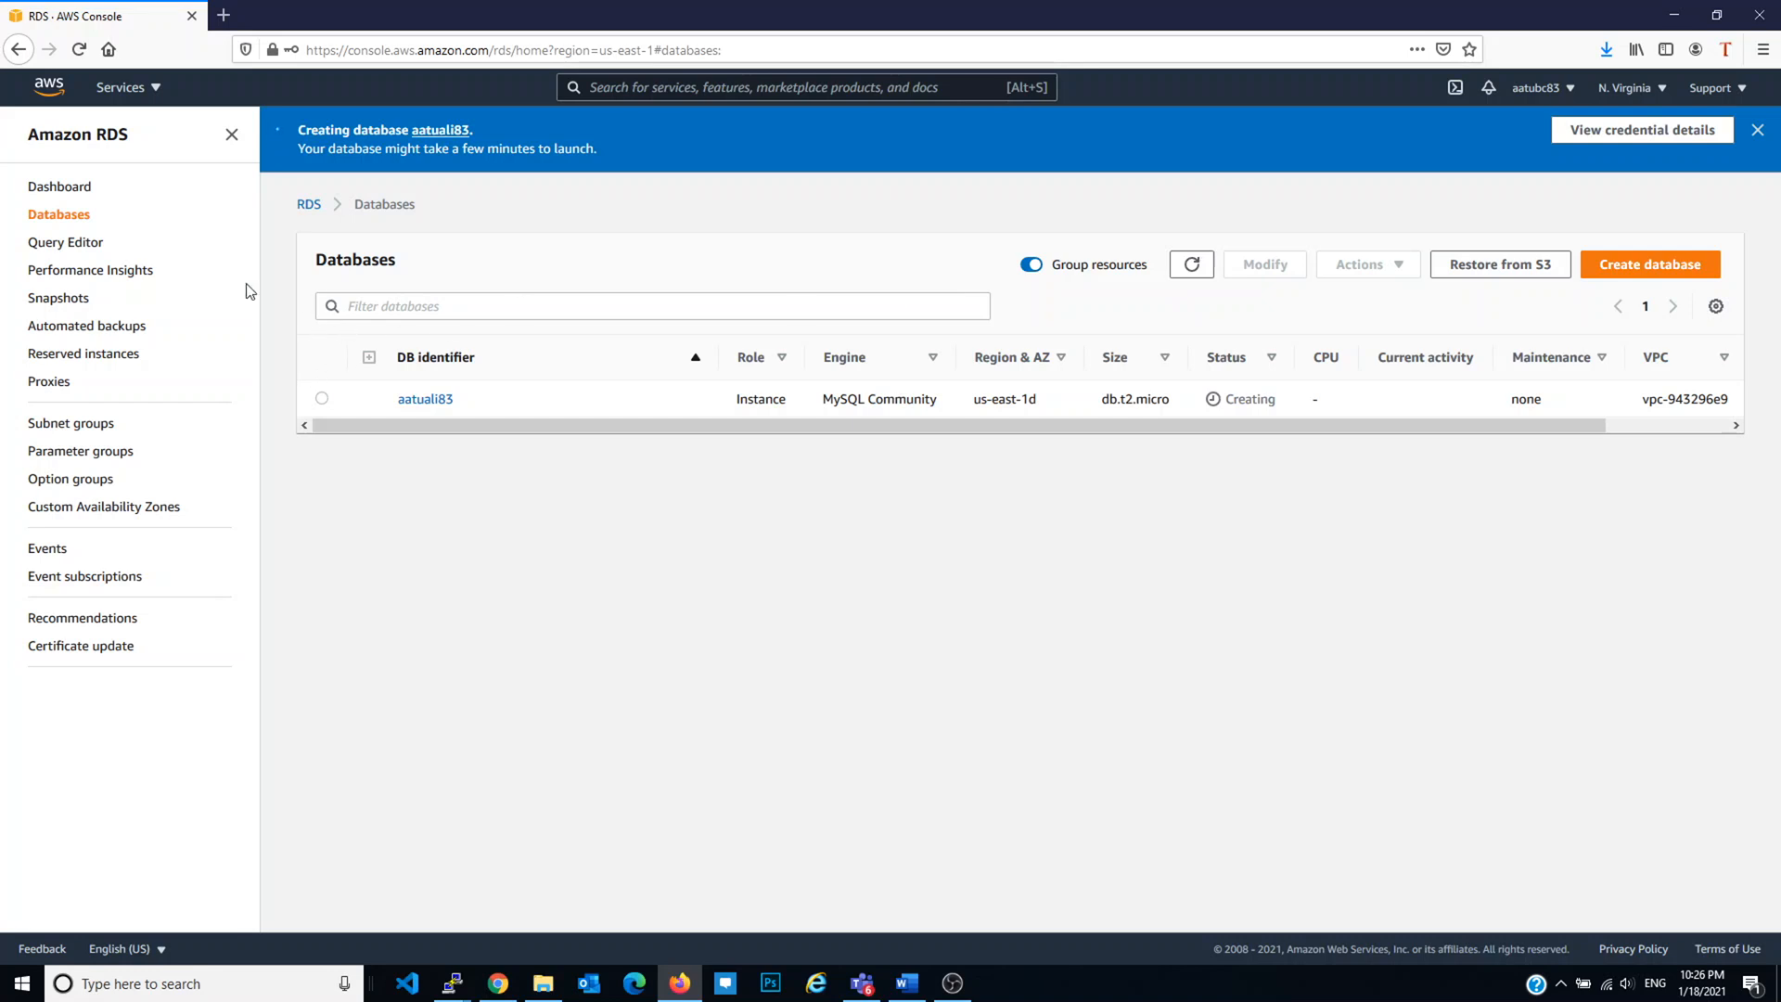
pyautogui.click(140, 88)
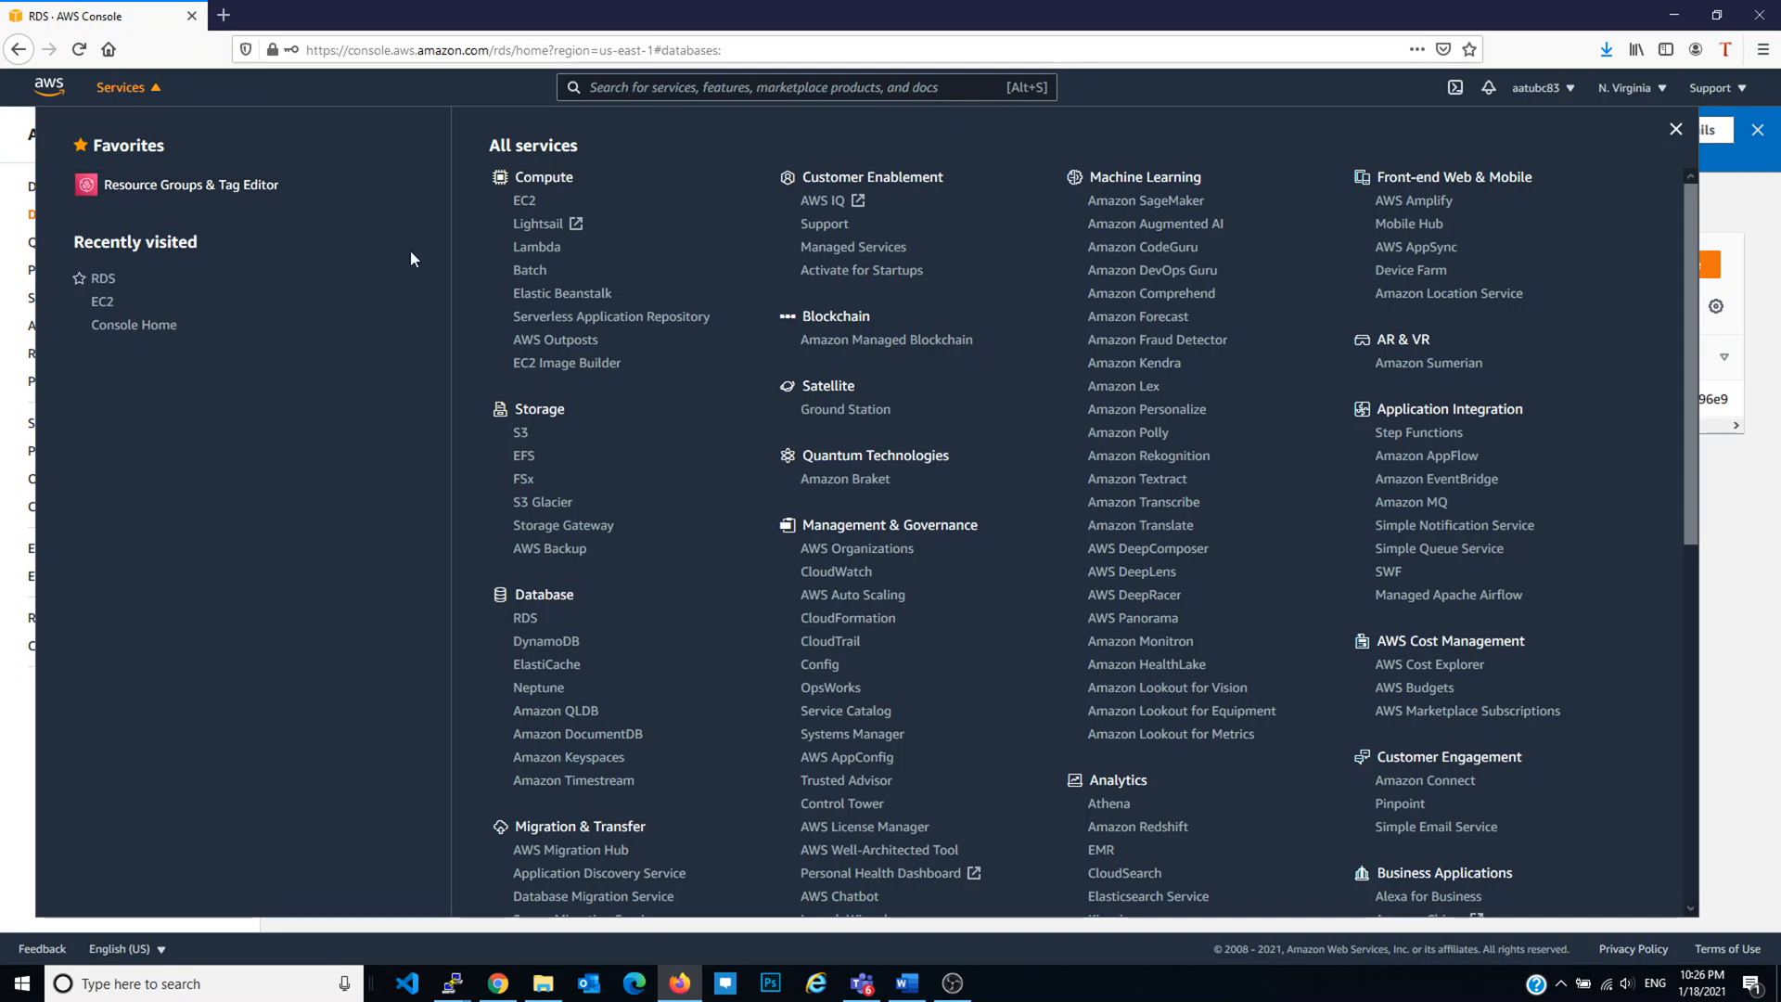
pyautogui.click(525, 202)
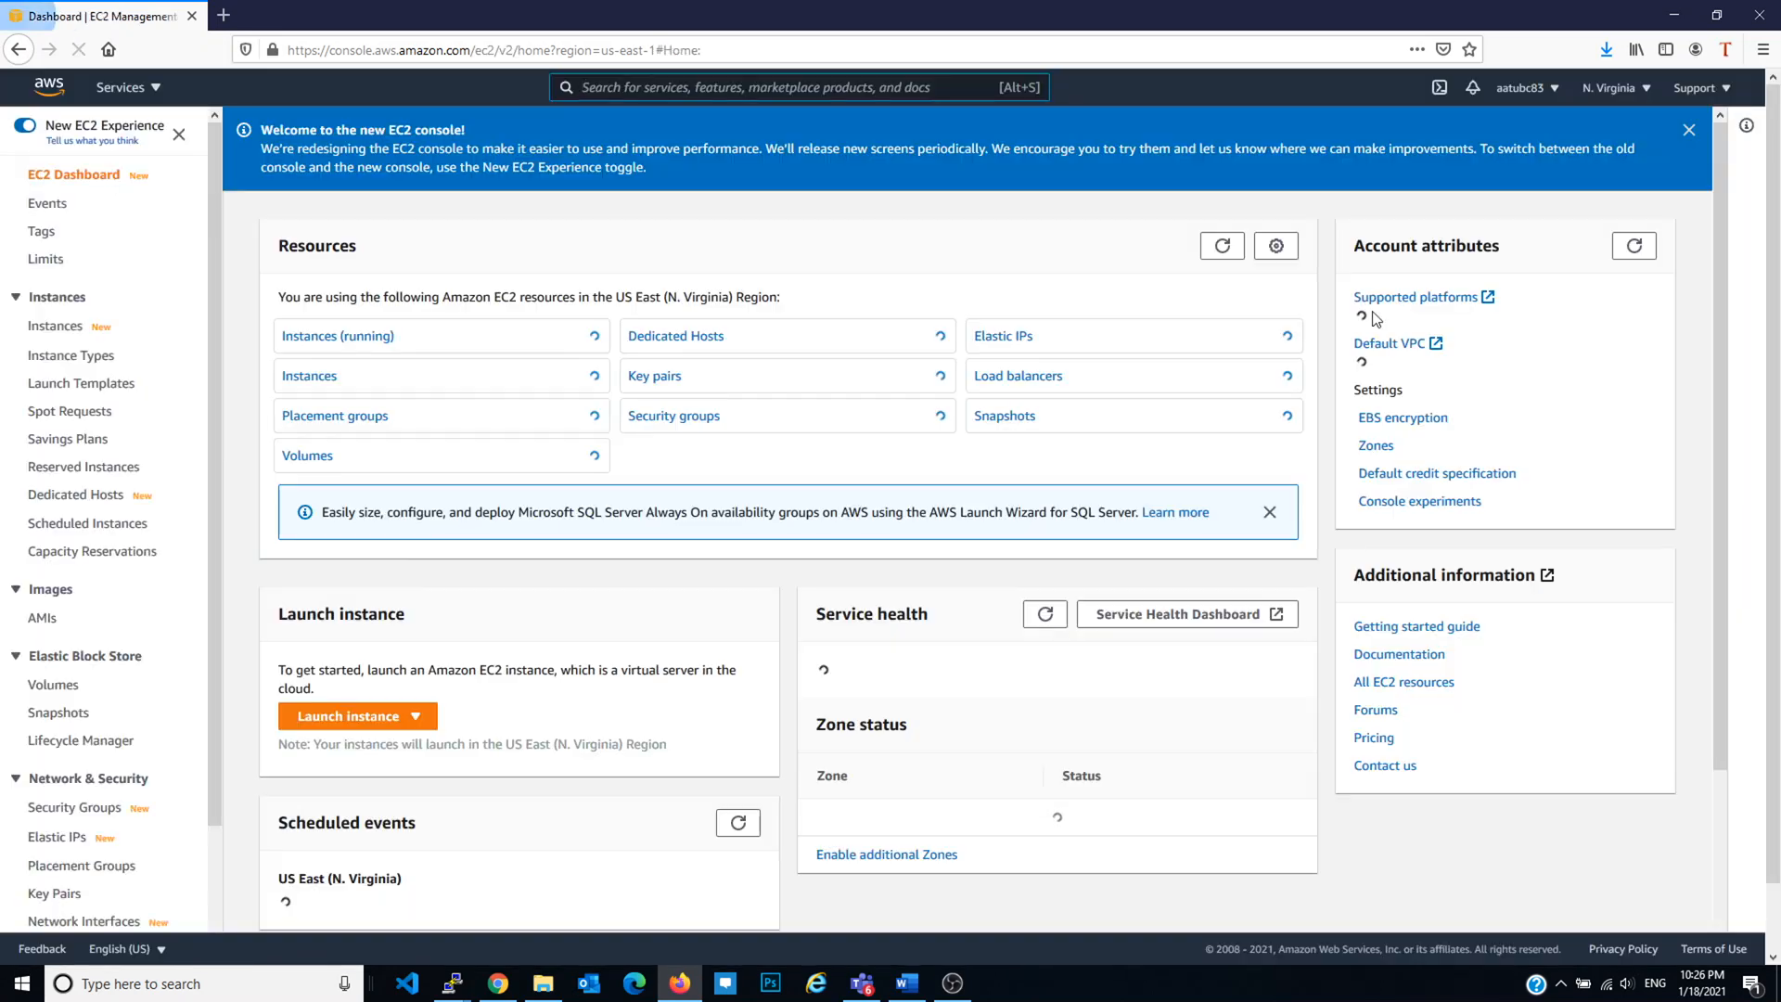
pyautogui.click(417, 344)
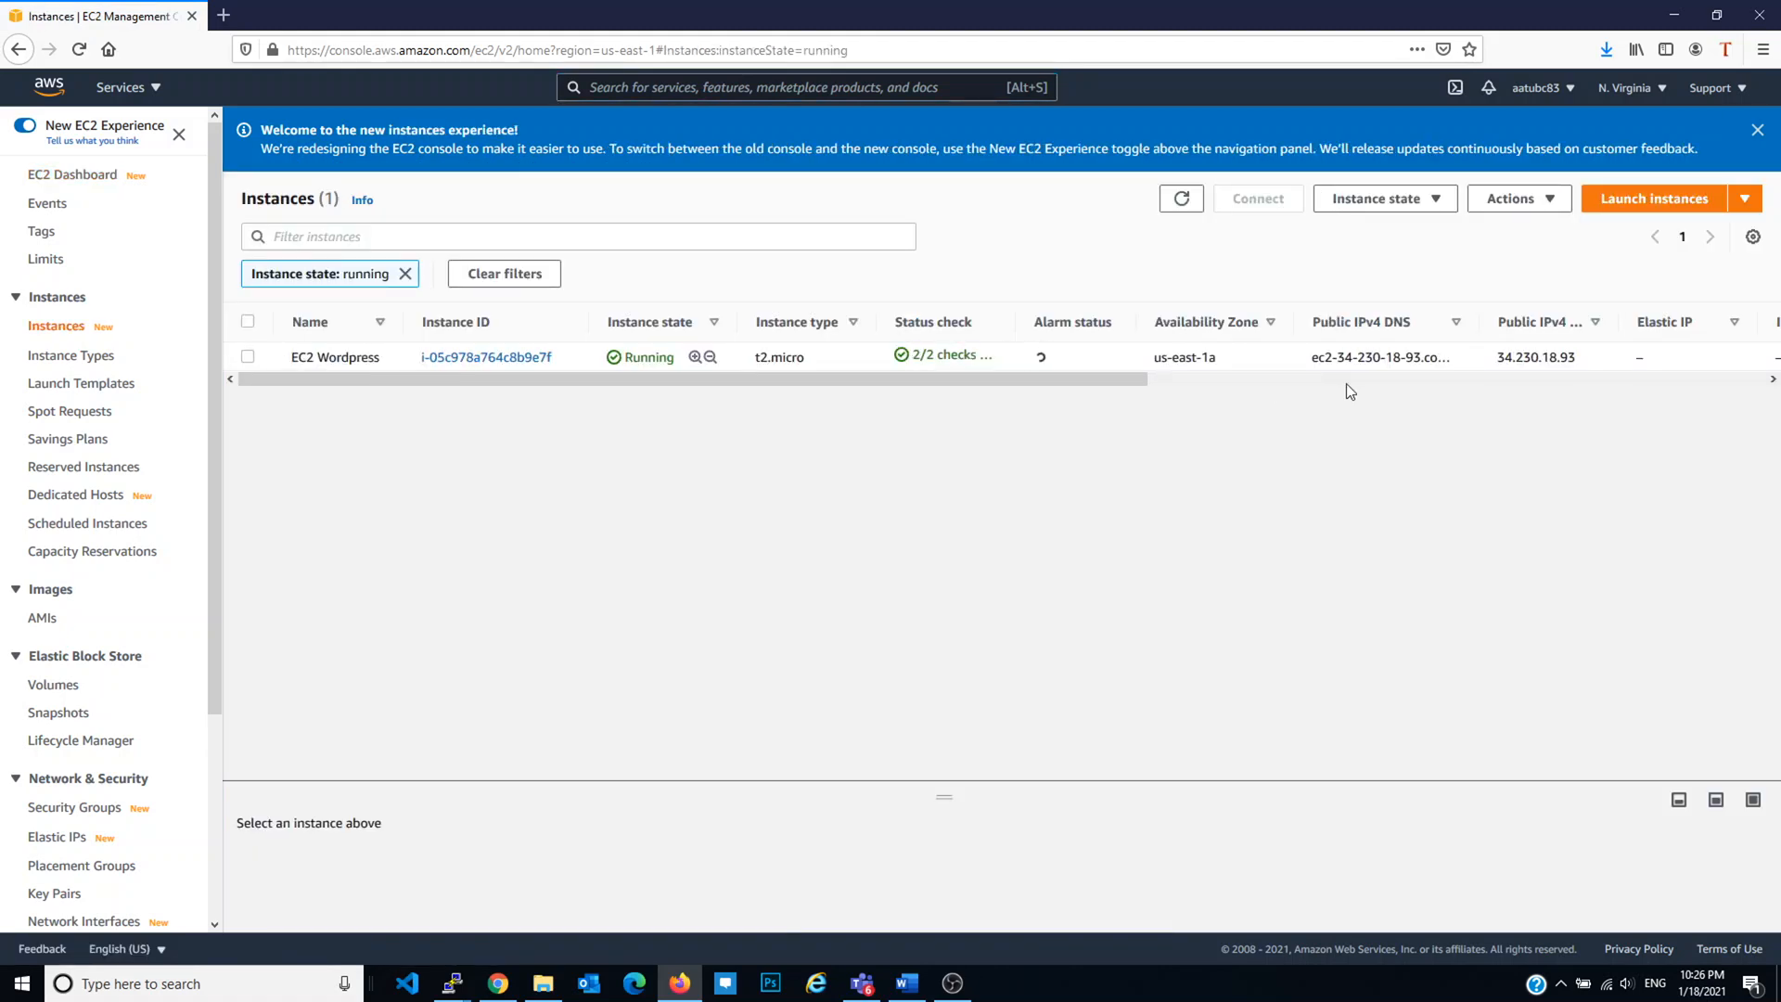
pyautogui.doubleClick(1528, 359)
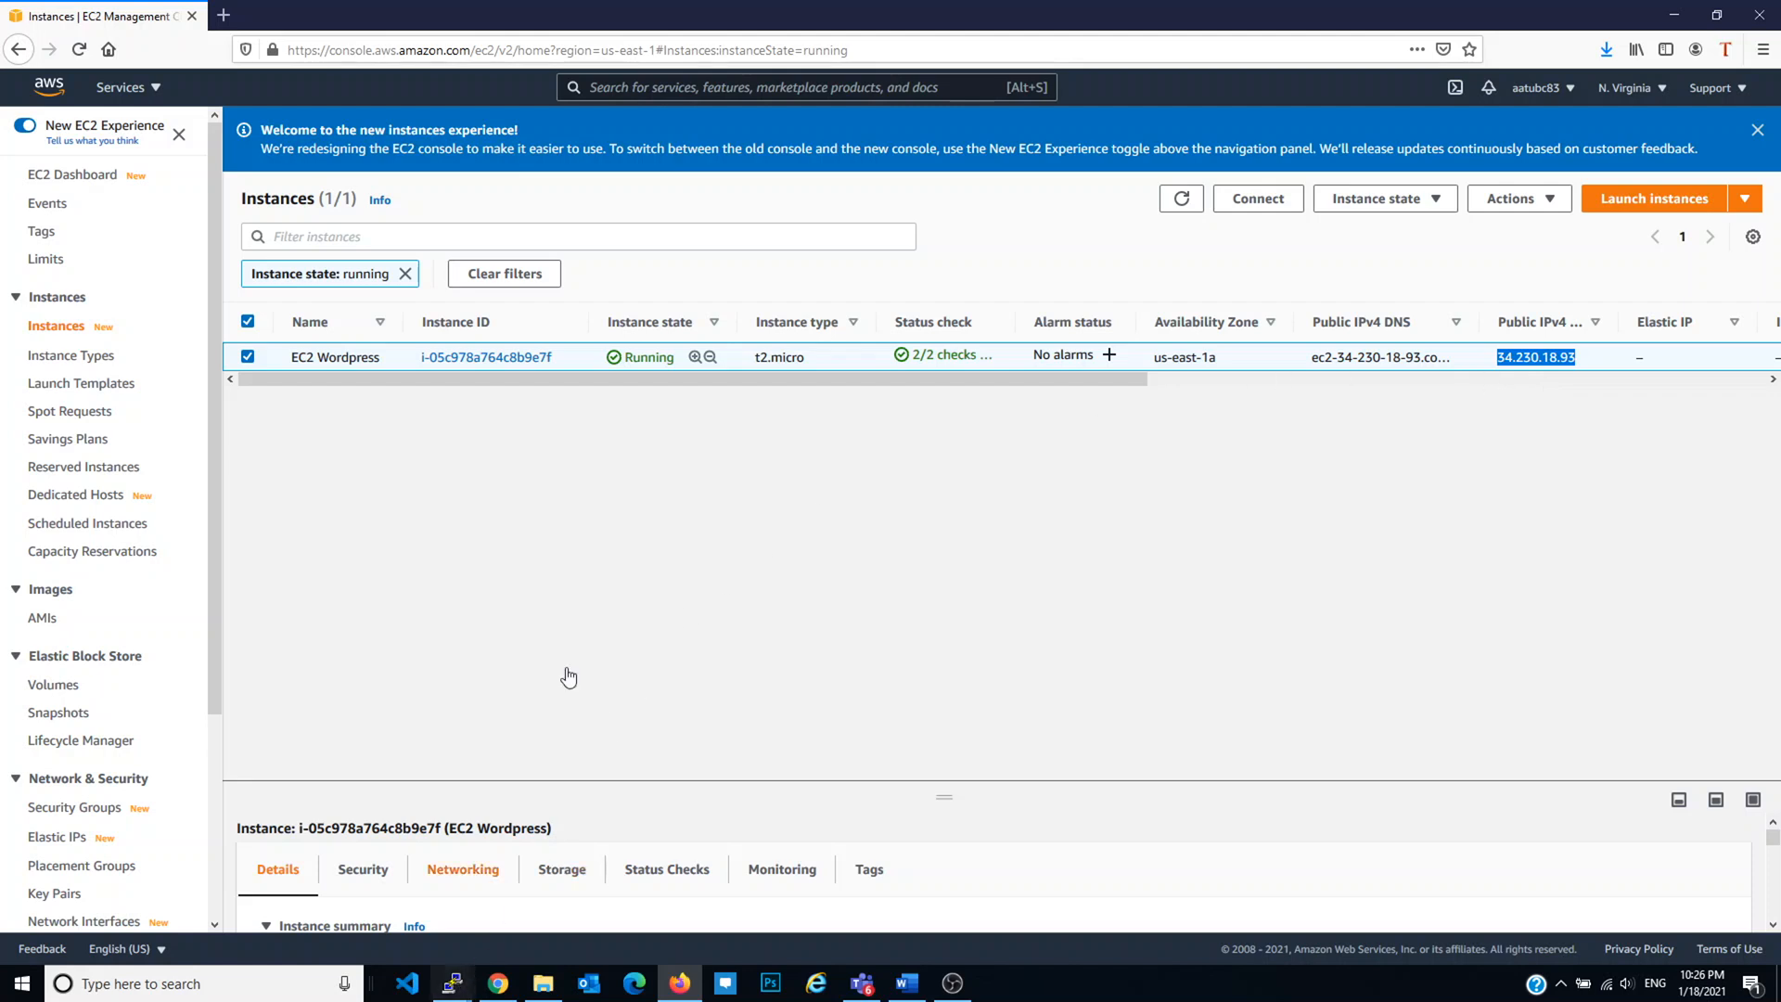
pyautogui.click(223, 15)
pyautogui.hotkey('ctrl', 'v')
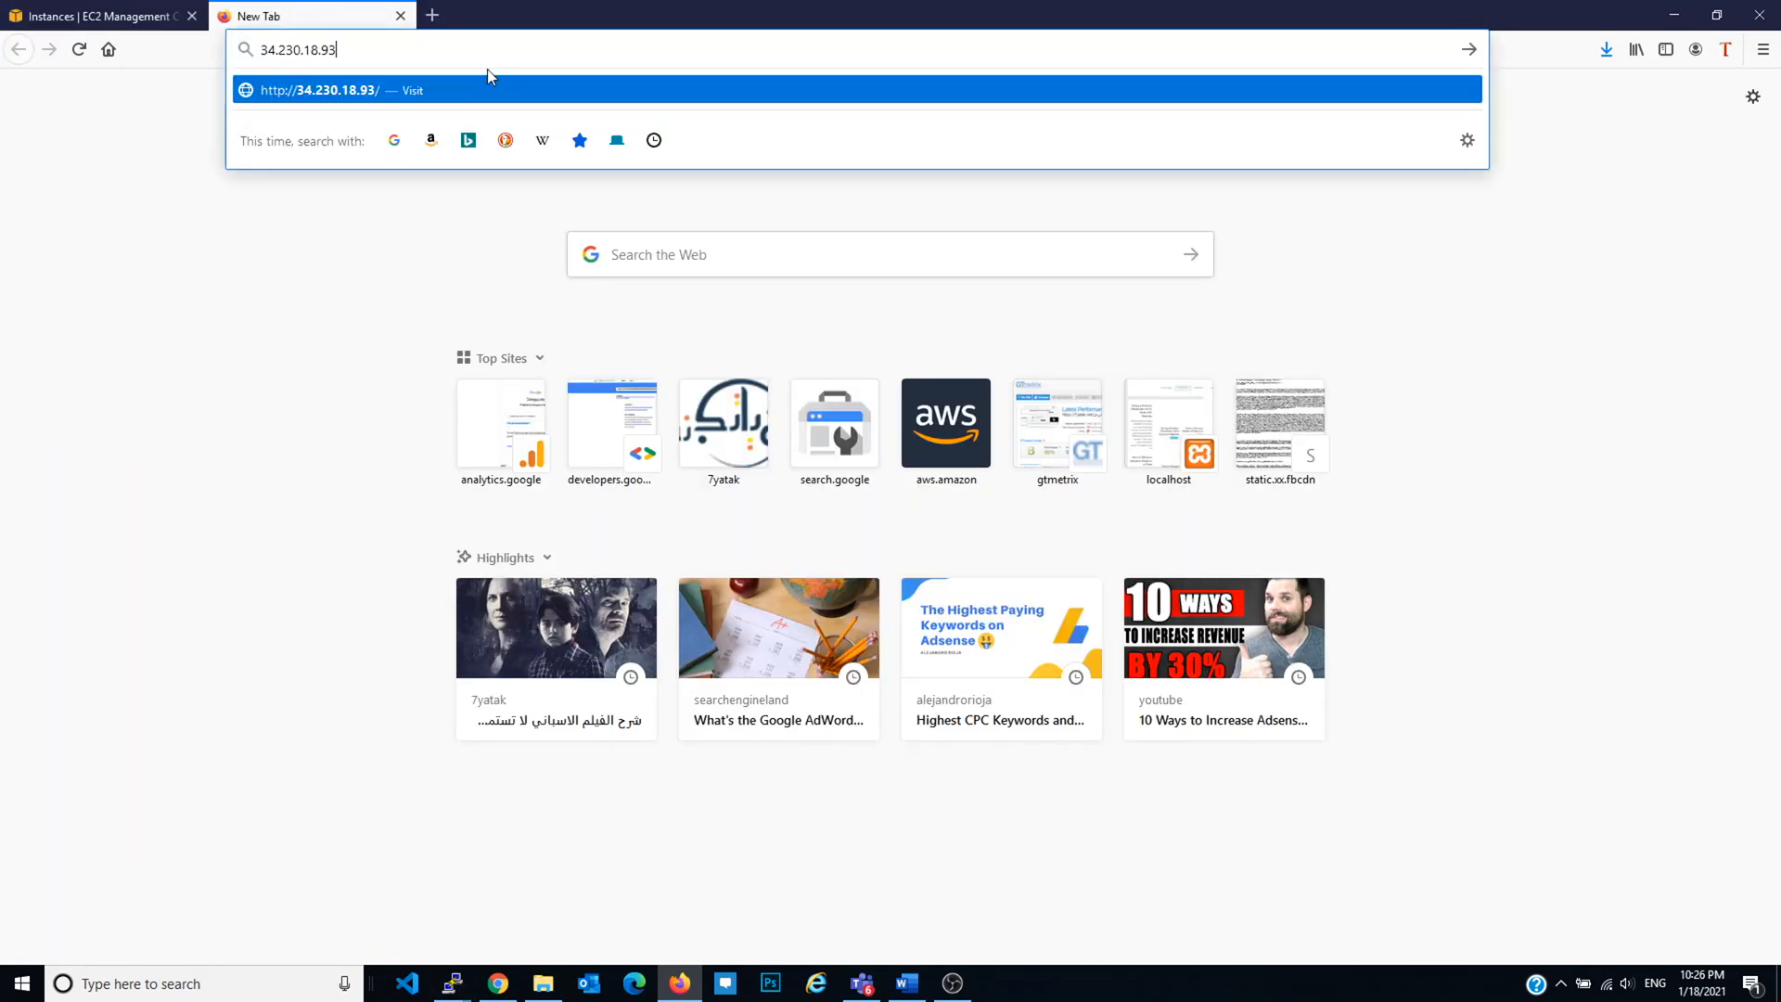
pyautogui.press('Home')
pyautogui.write('https://')
pyautogui.press('Return')
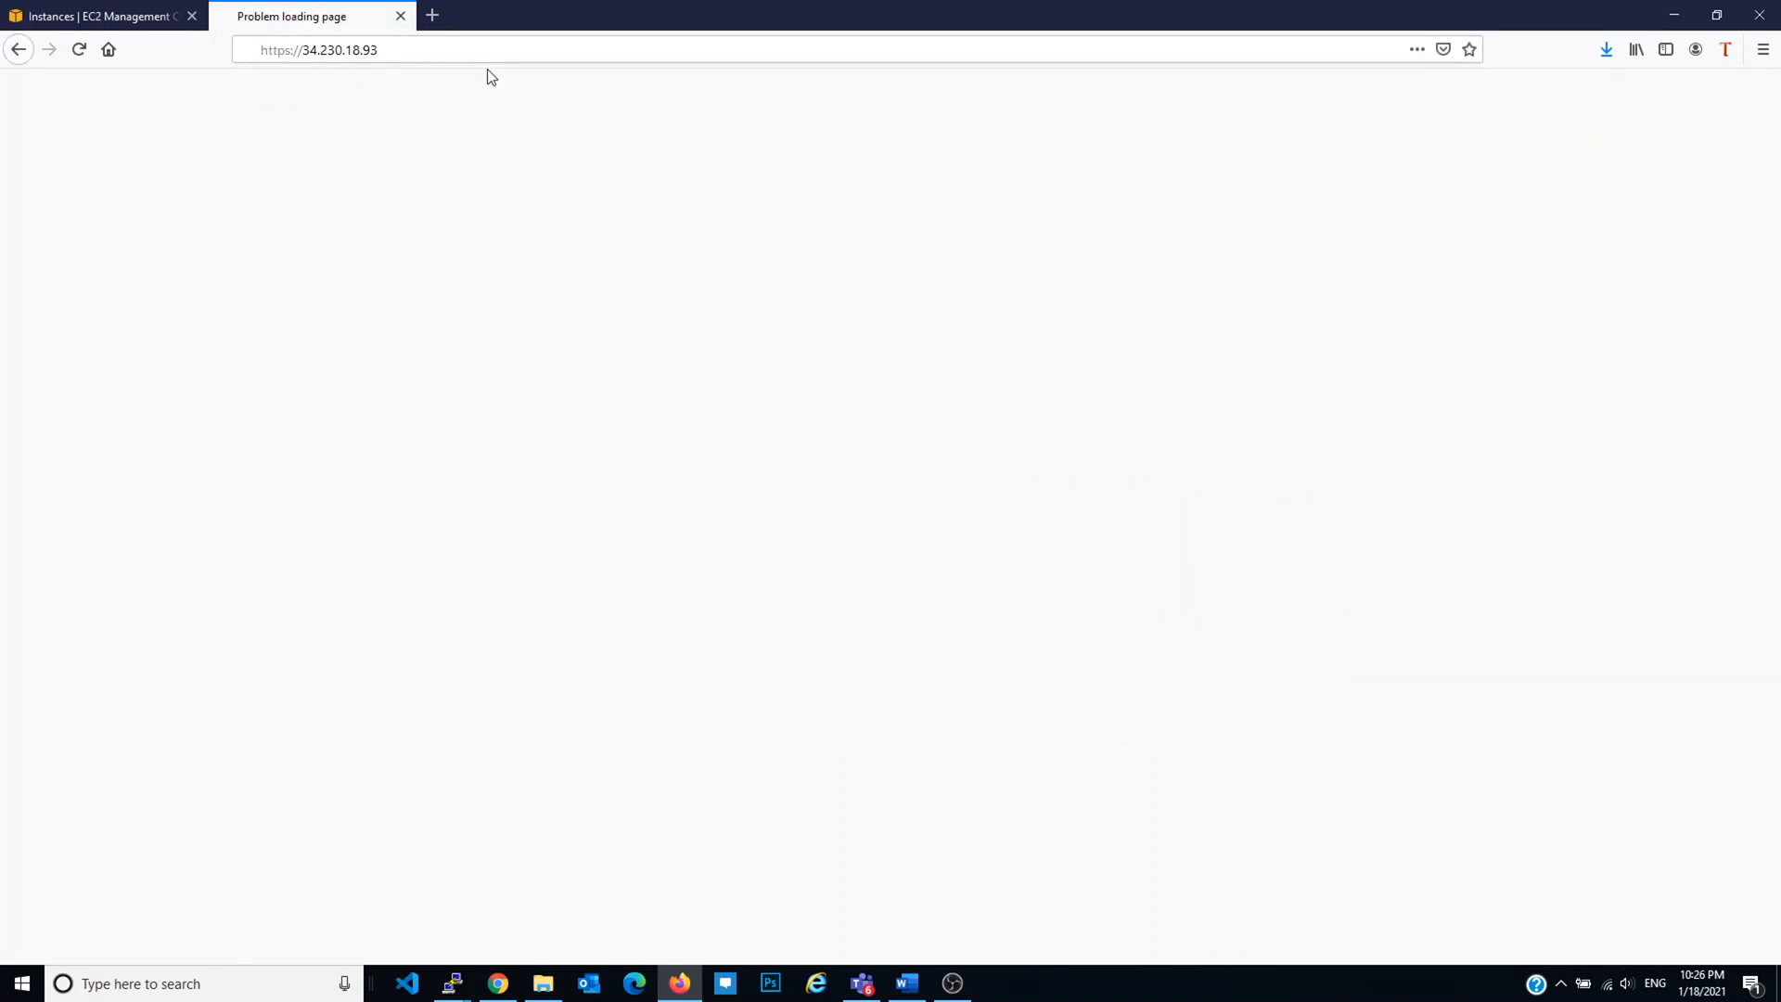
pyautogui.click(1191, 632)
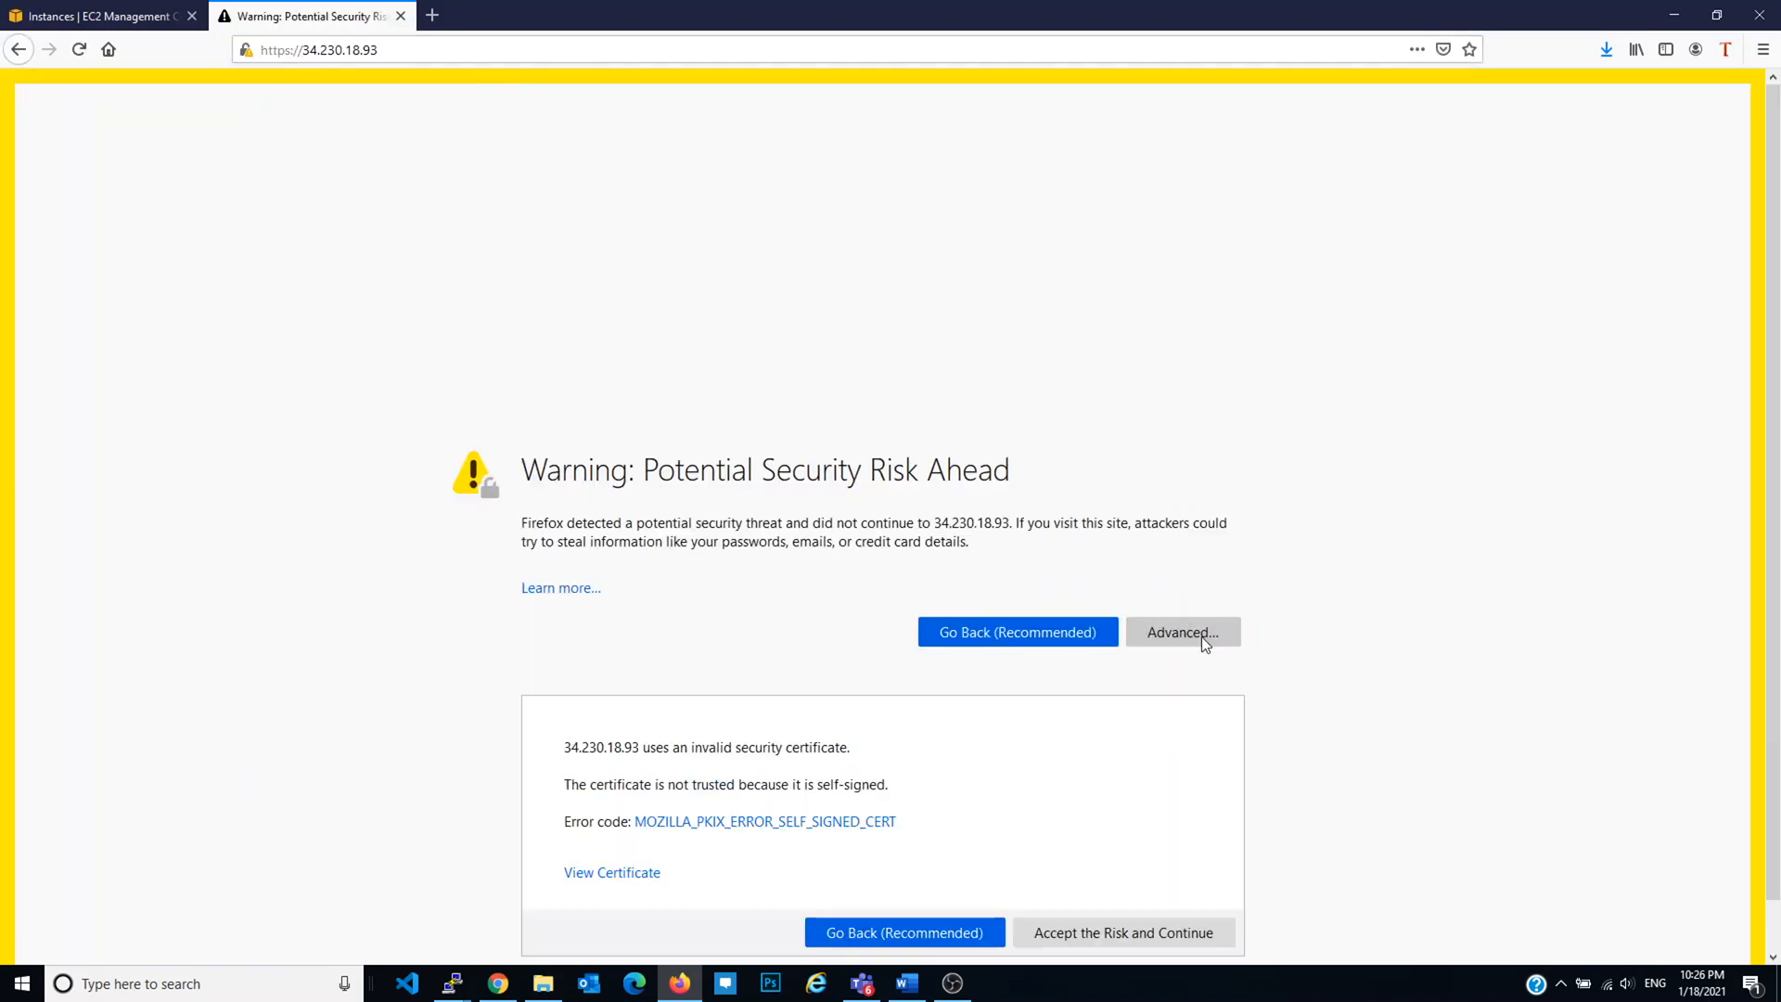
pyautogui.click(1094, 876)
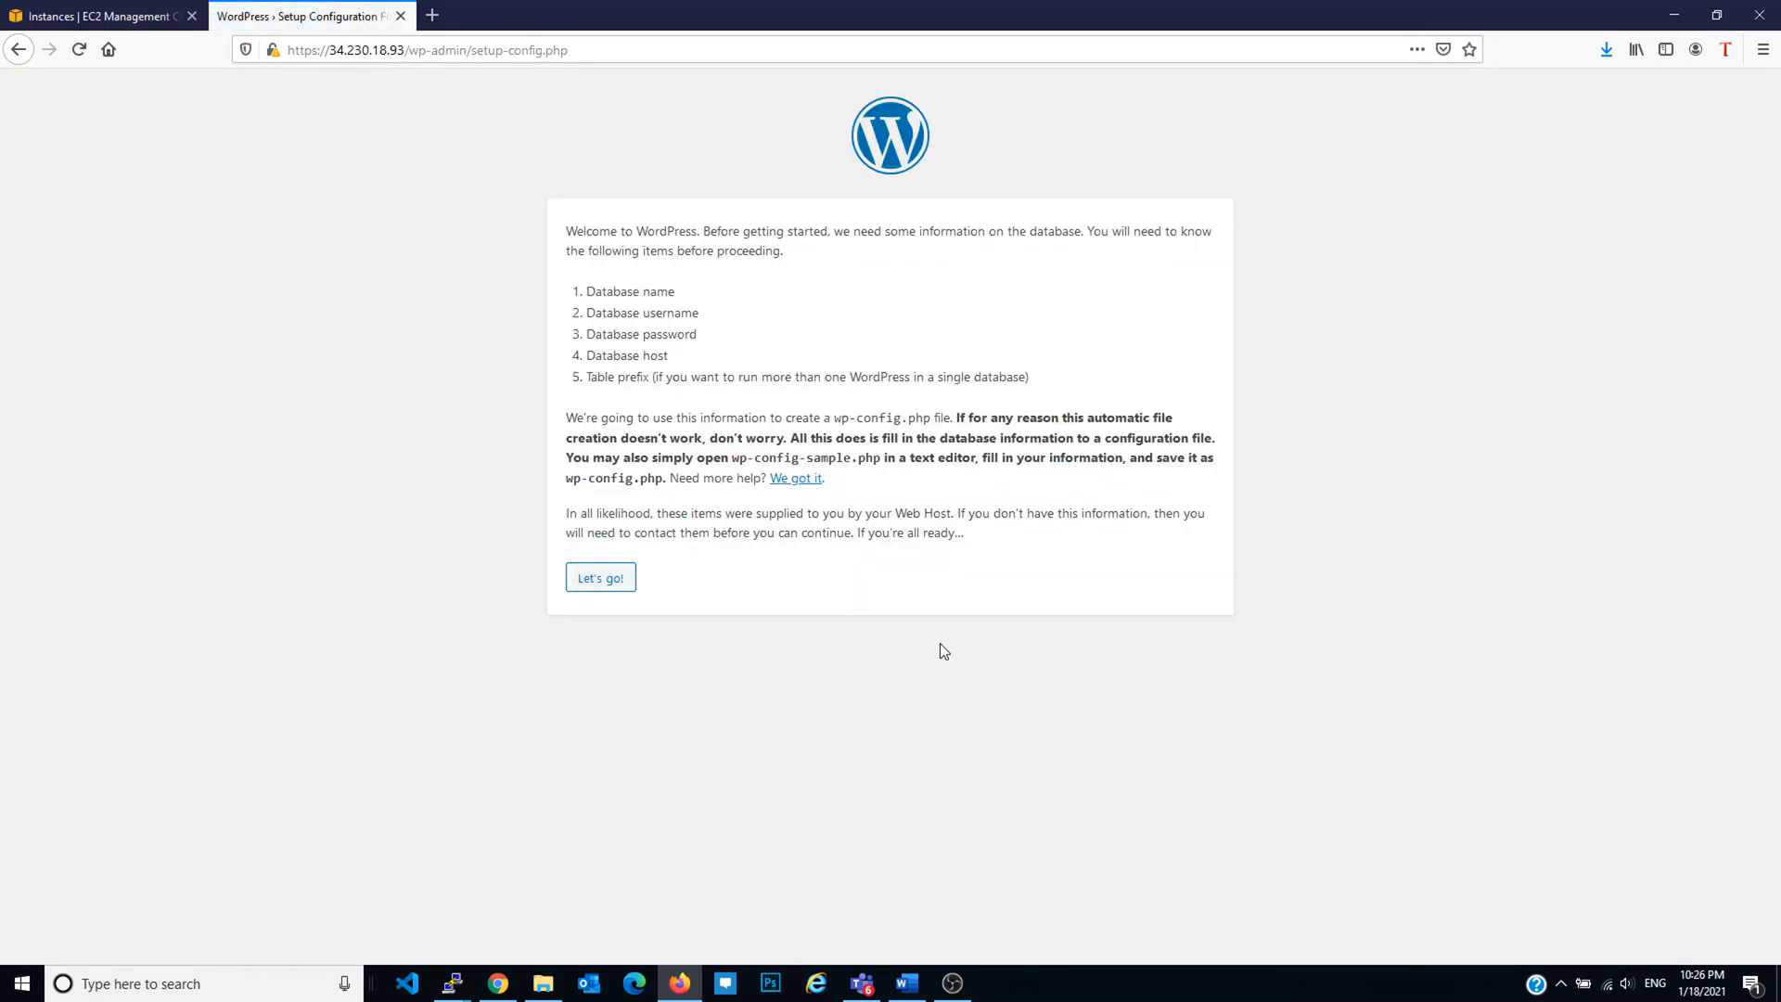
pyautogui.click(134, 11)
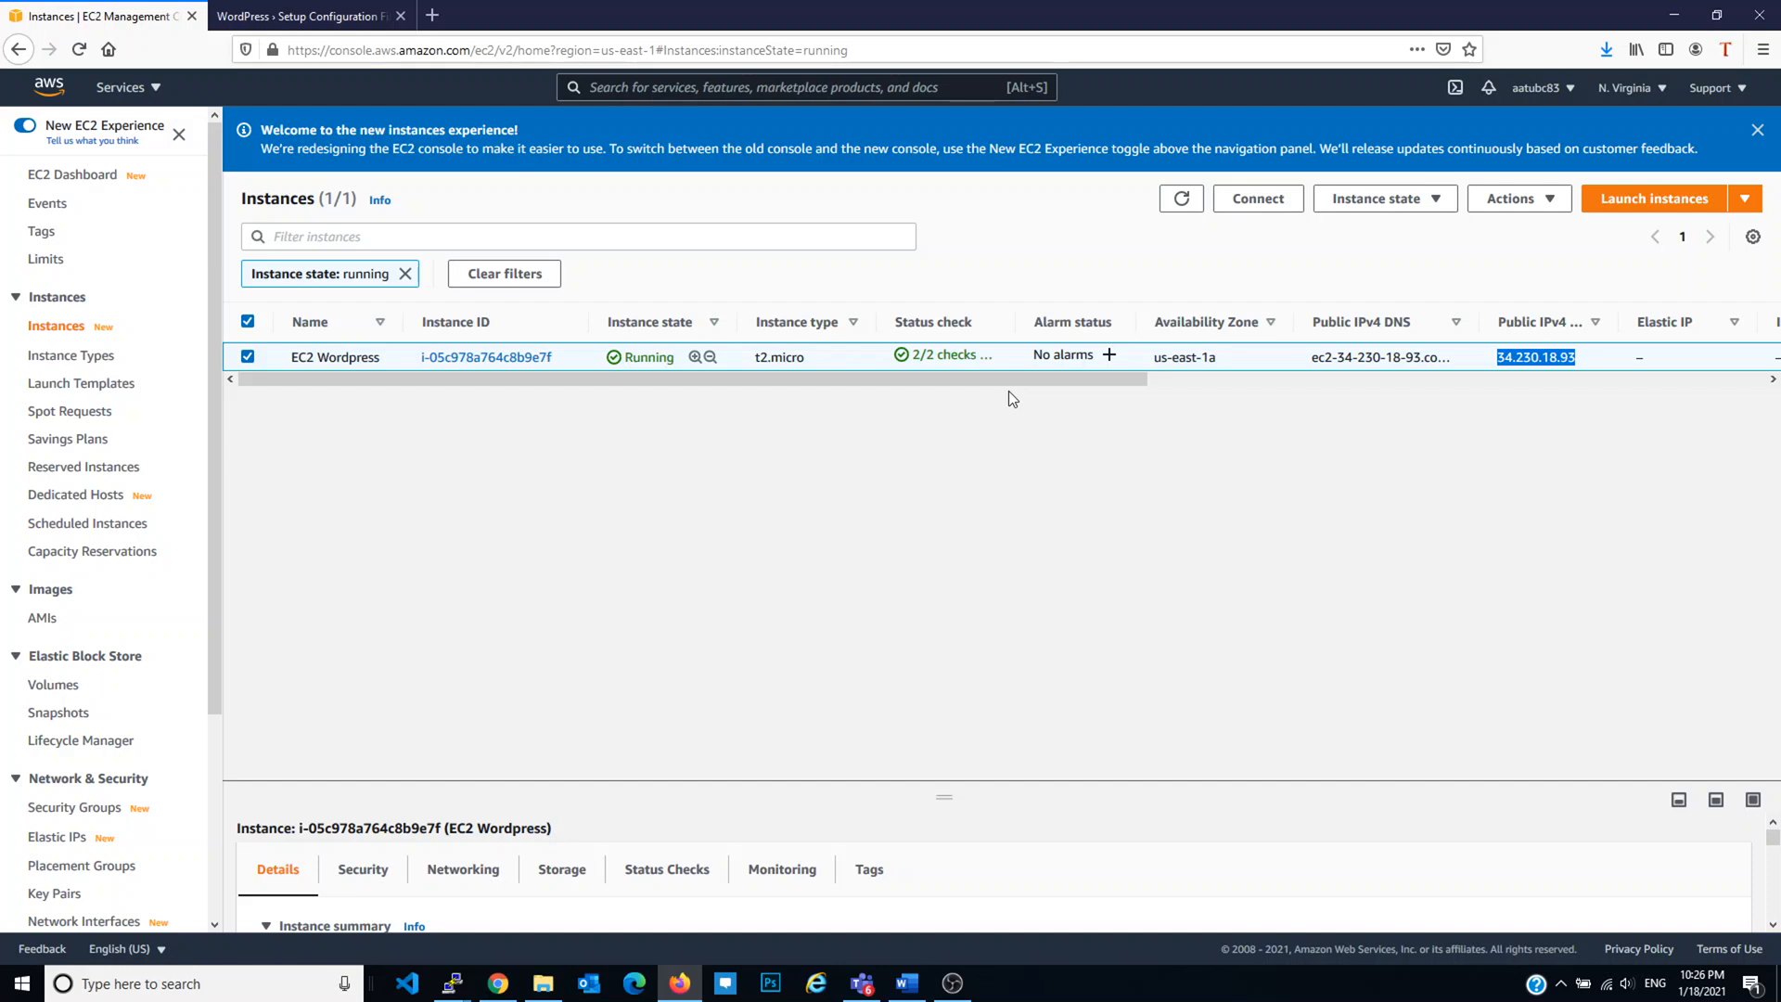
# Step: Search for Route 53, look at domain registration, then return to the Route 53 dashboard
pyautogui.click(157, 93)
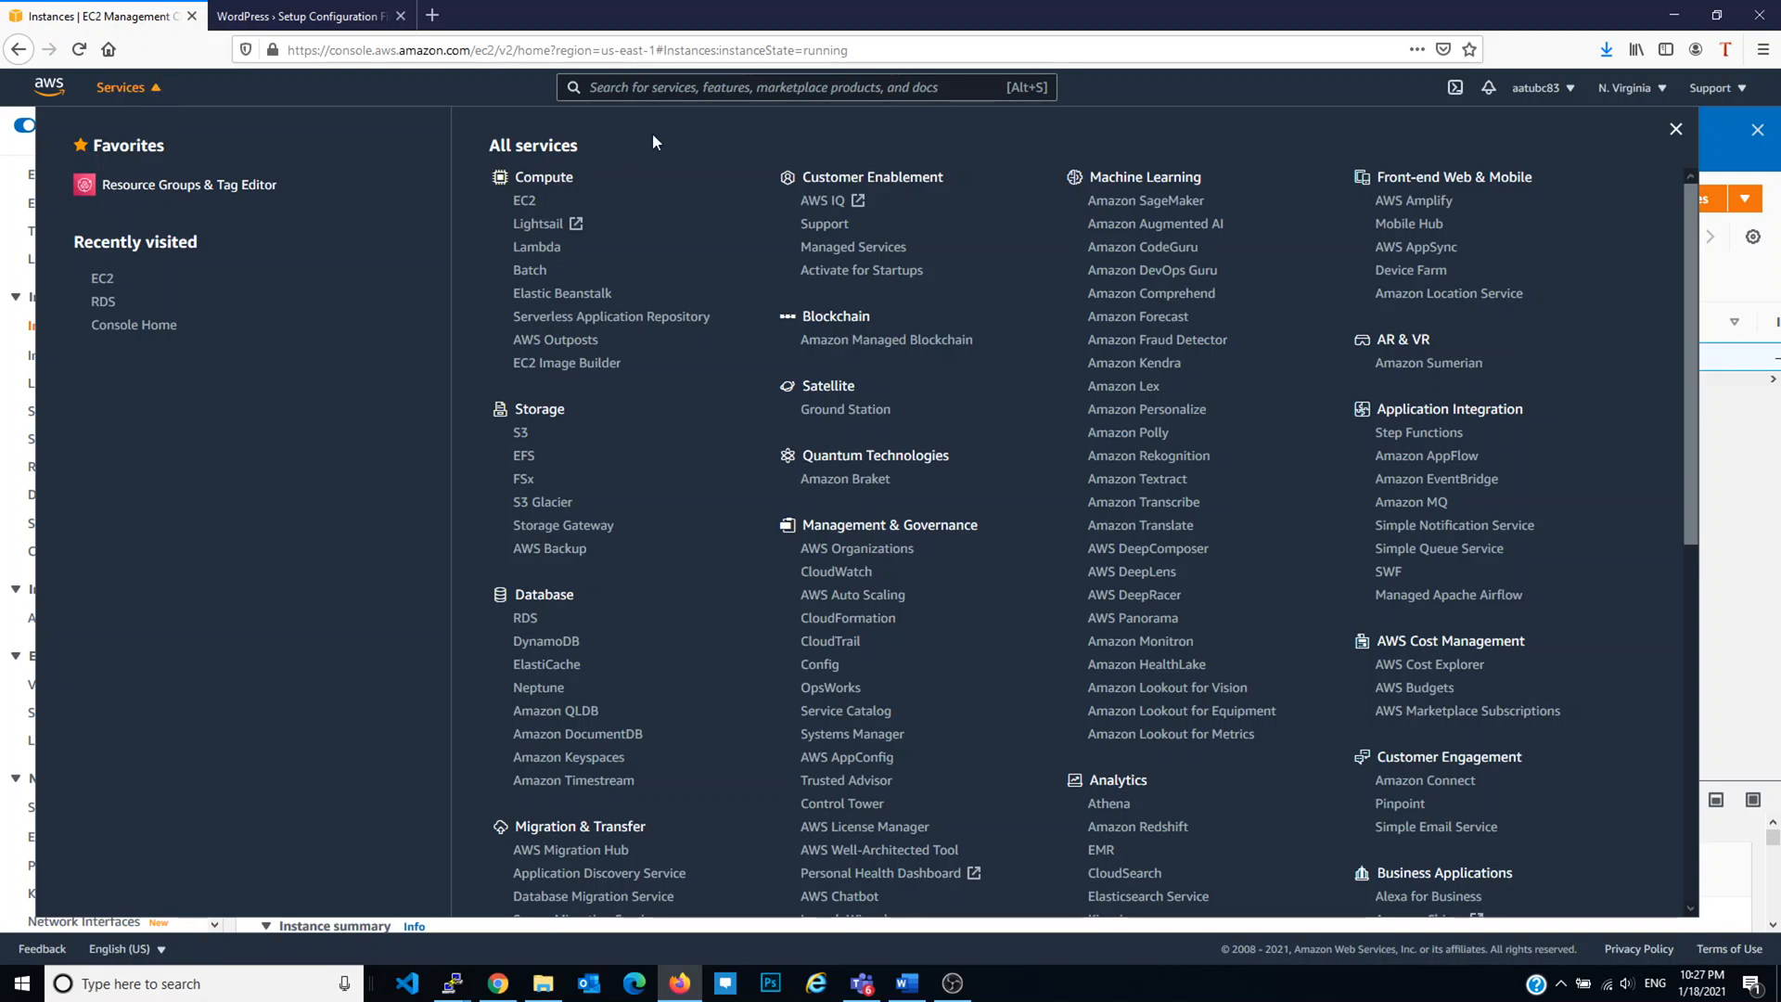
pyautogui.click(699, 87)
pyautogui.write('route 53')
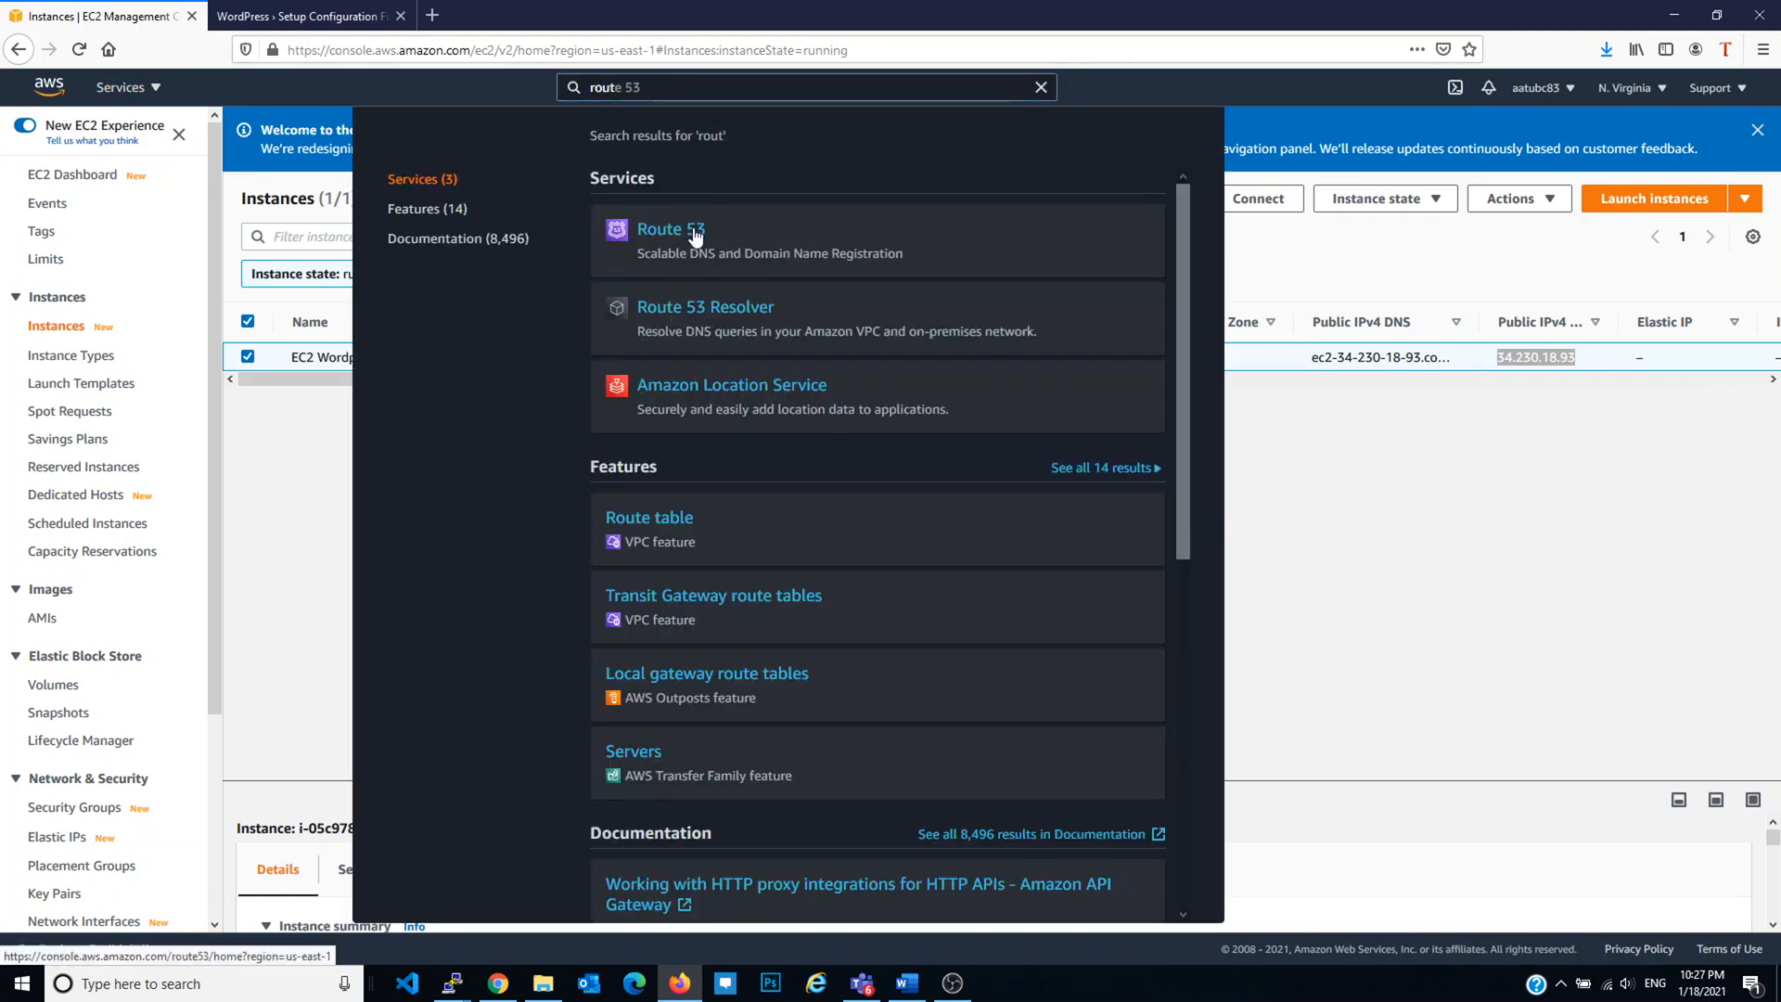
pyautogui.click(700, 231)
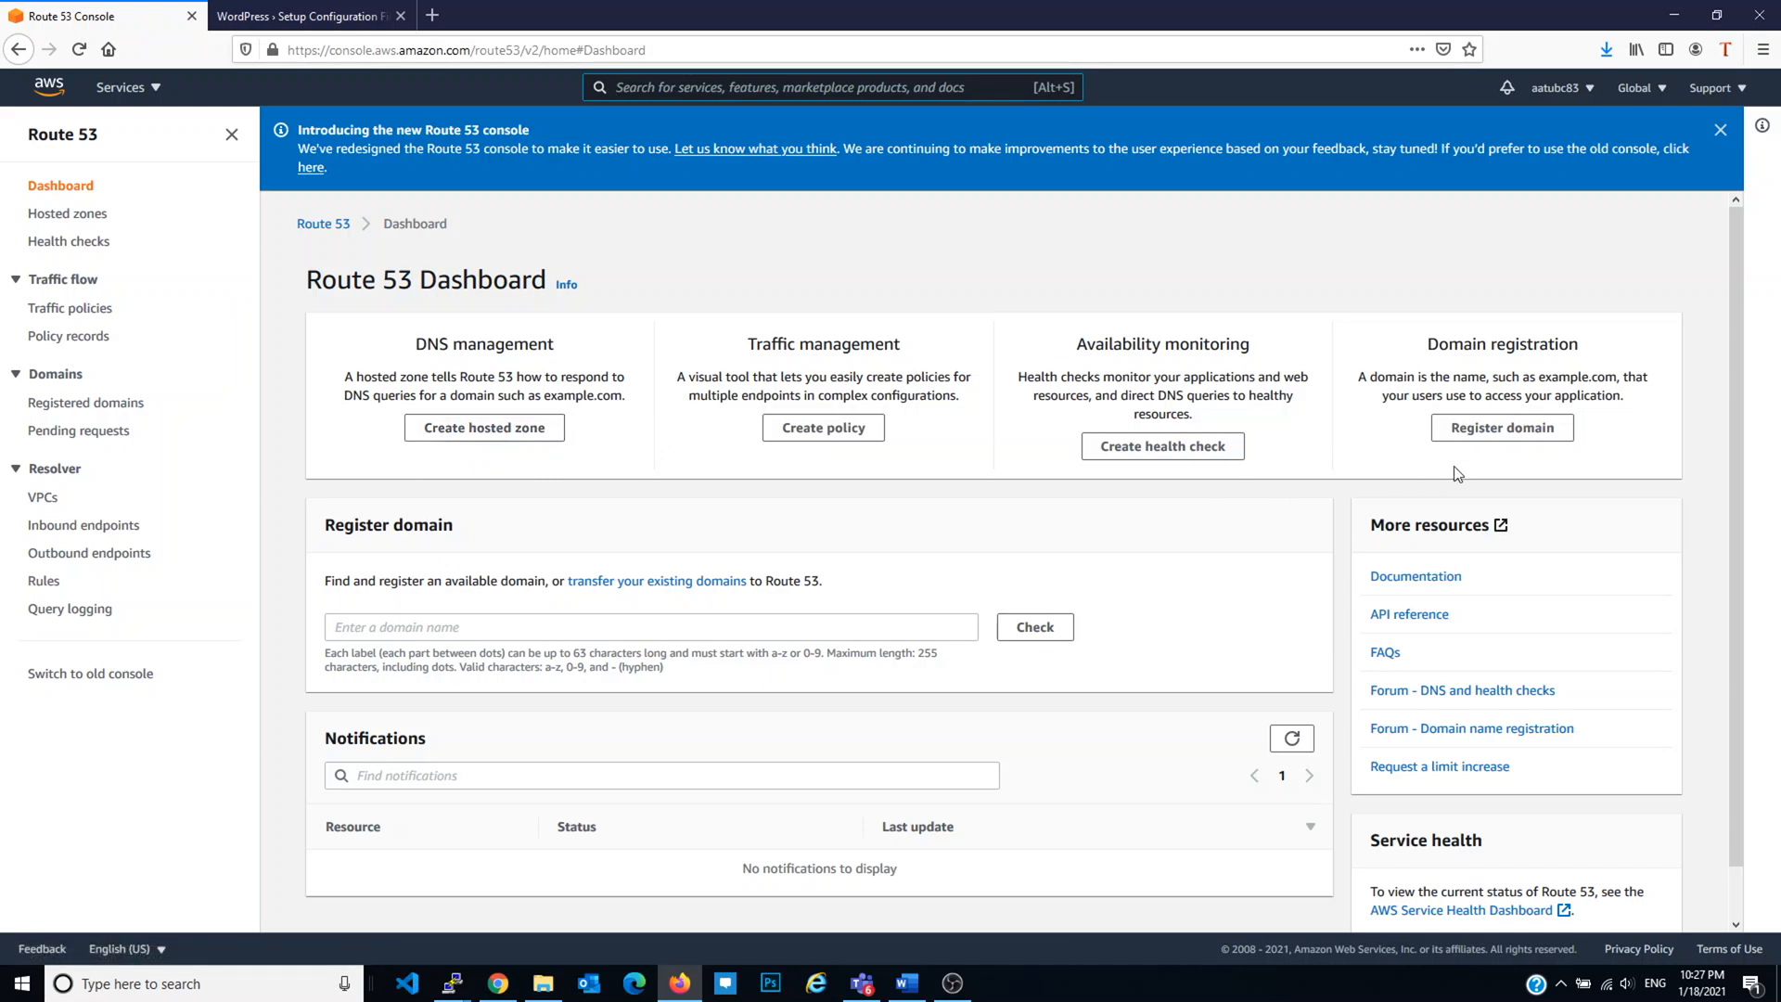
pyautogui.click(1544, 432)
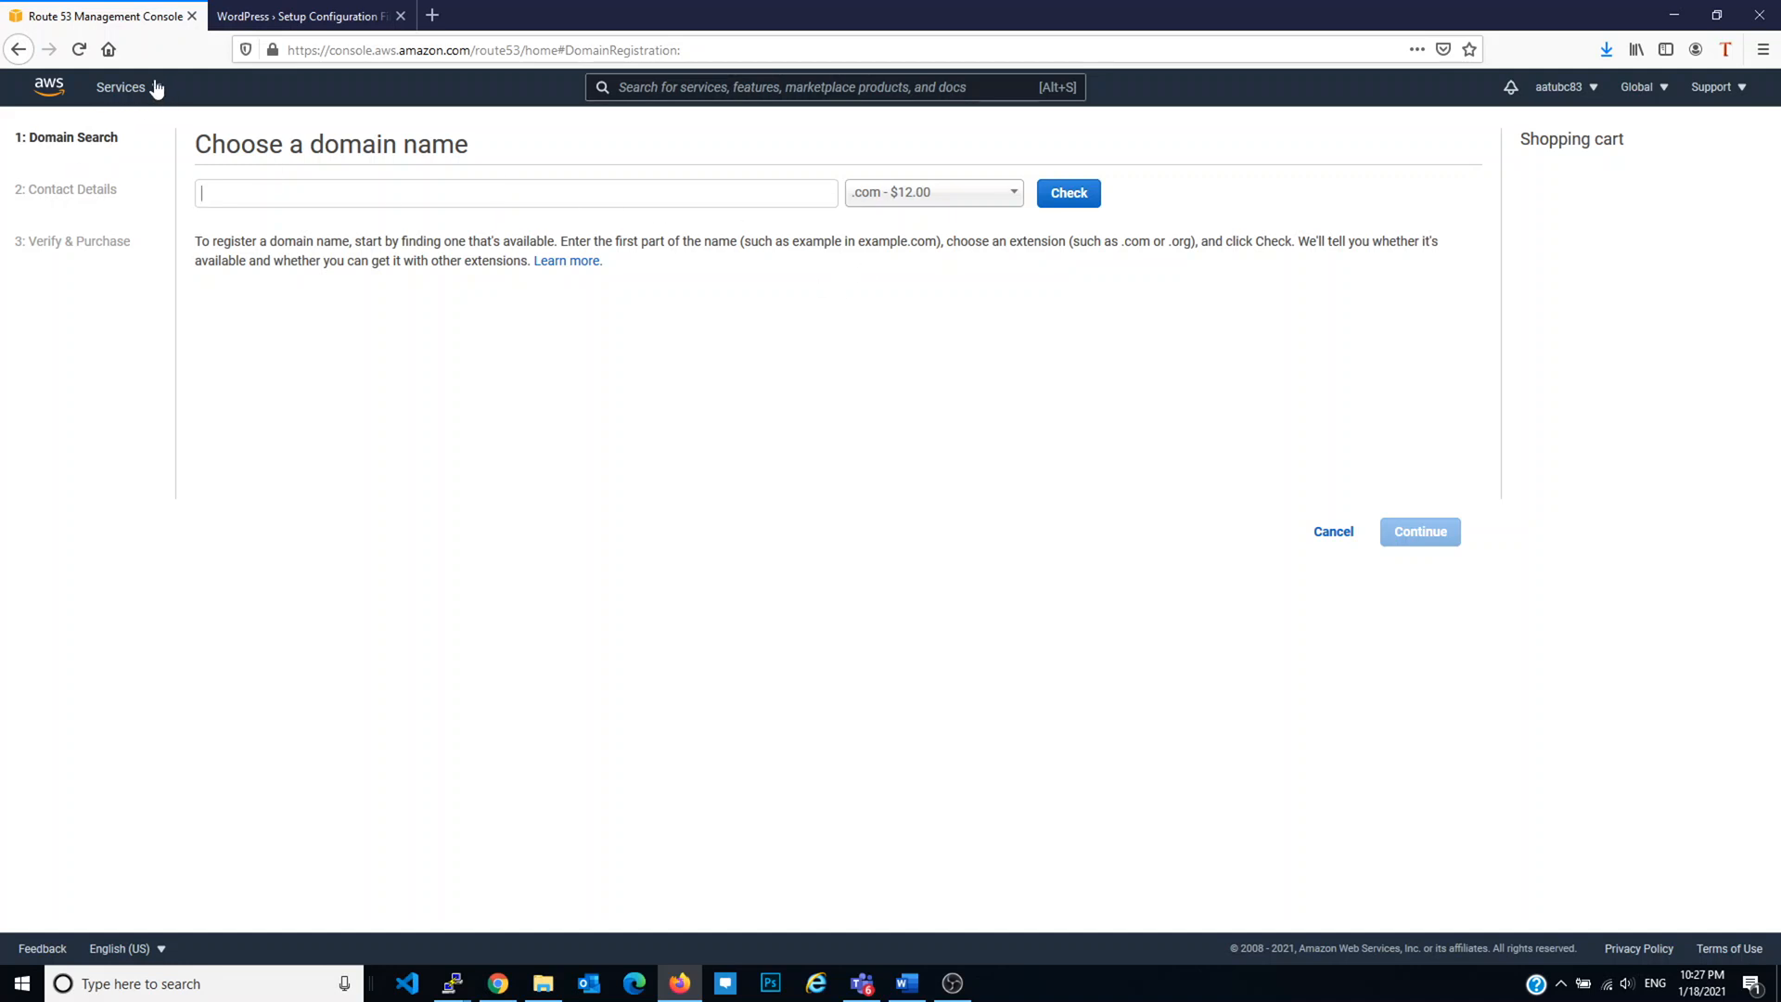
pyautogui.click(155, 88)
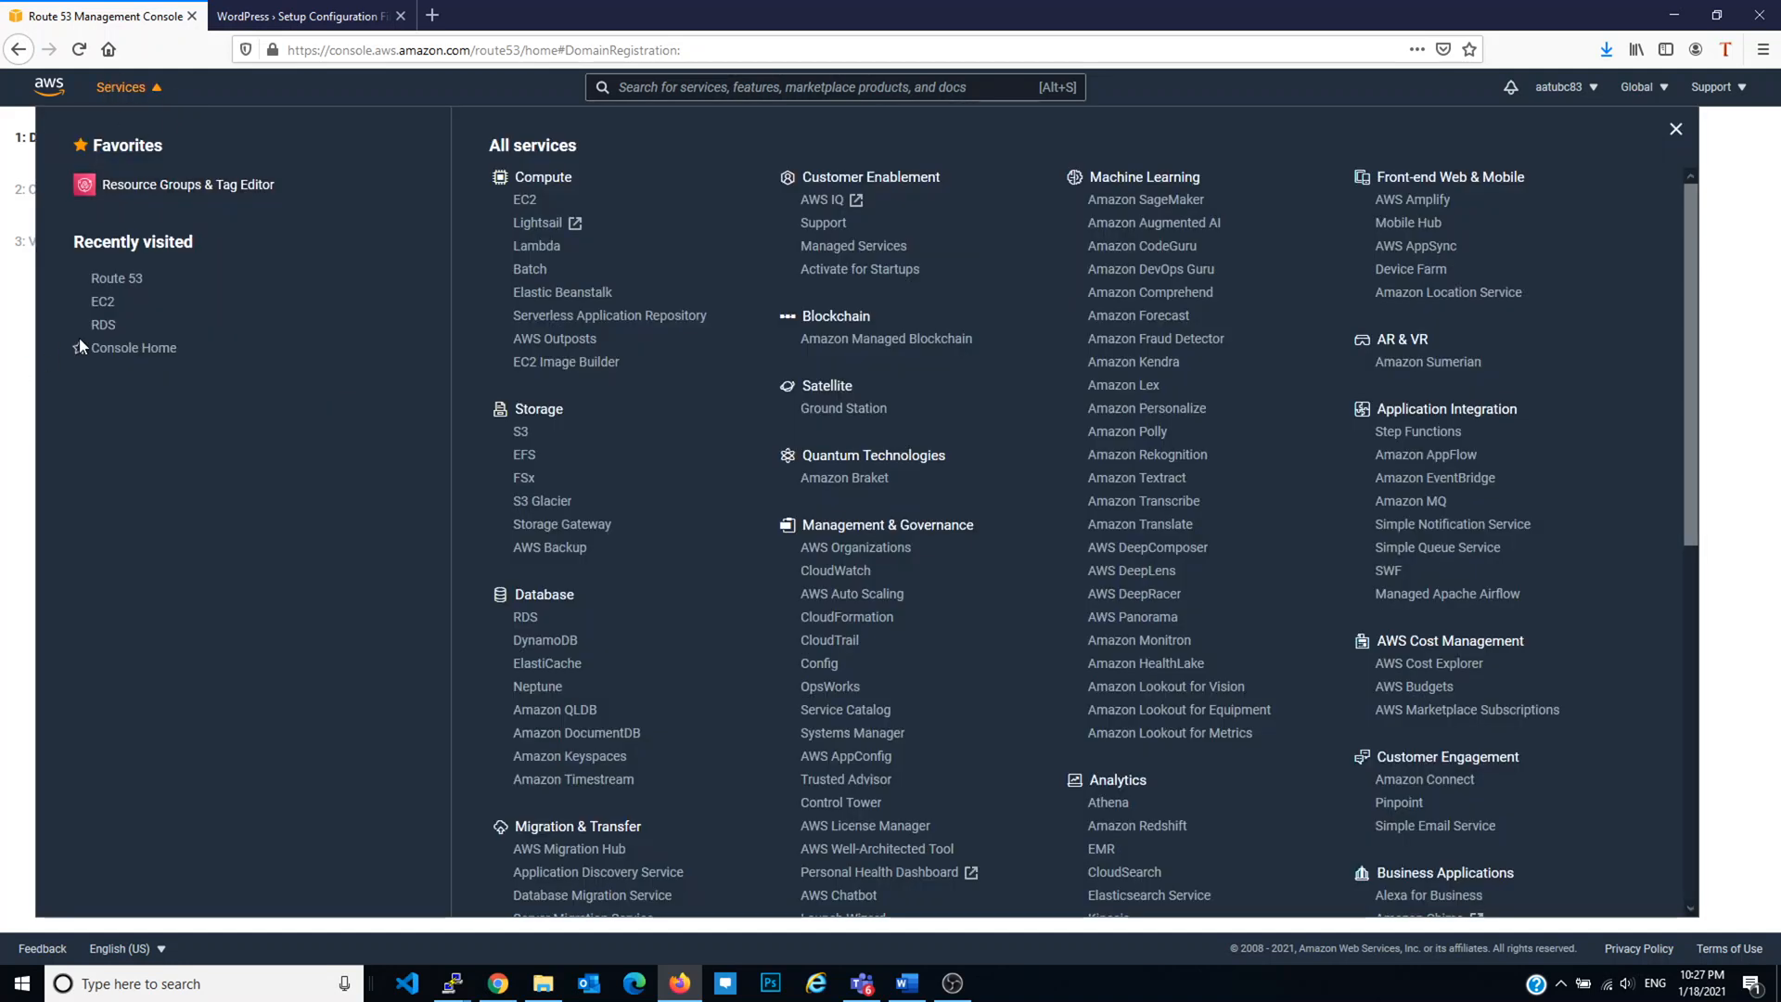
pyautogui.click(118, 278)
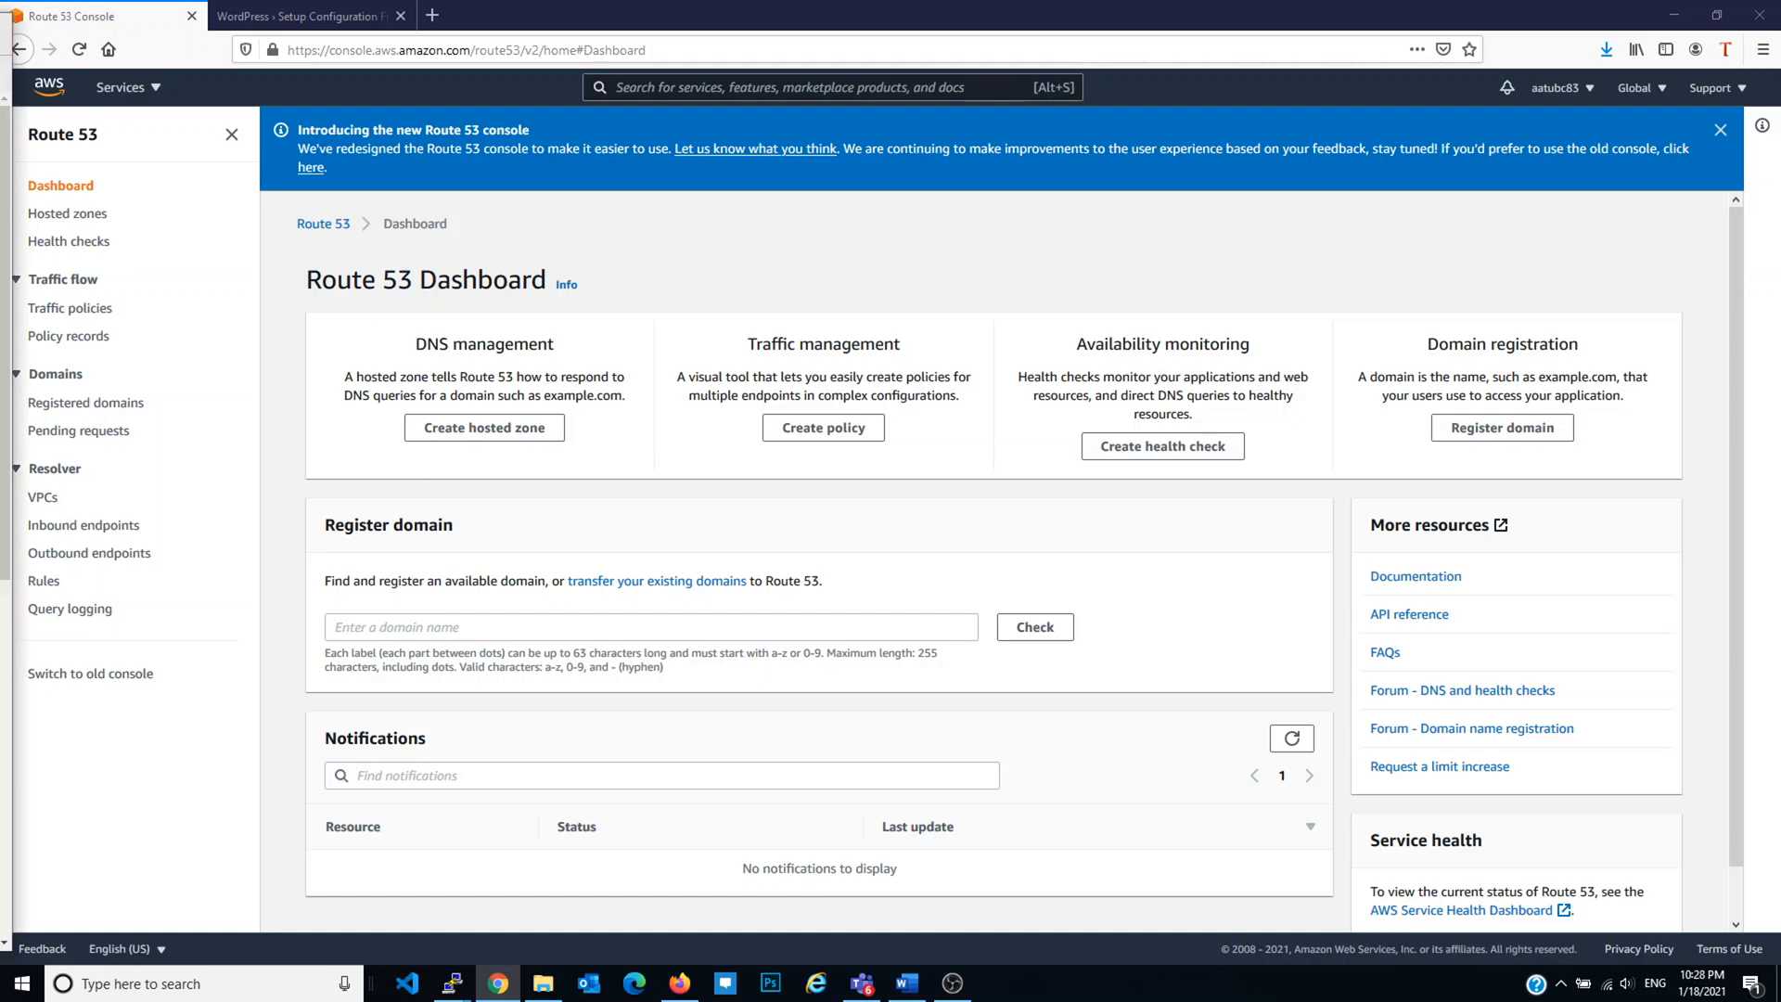
# Step: Maximize the other console window and open the borseclub.com hosted zone's records in Route 53
pyautogui.moveTo(0, 162); pyautogui.dragTo(512, 142)
pyautogui.doubleClick(512, 141)
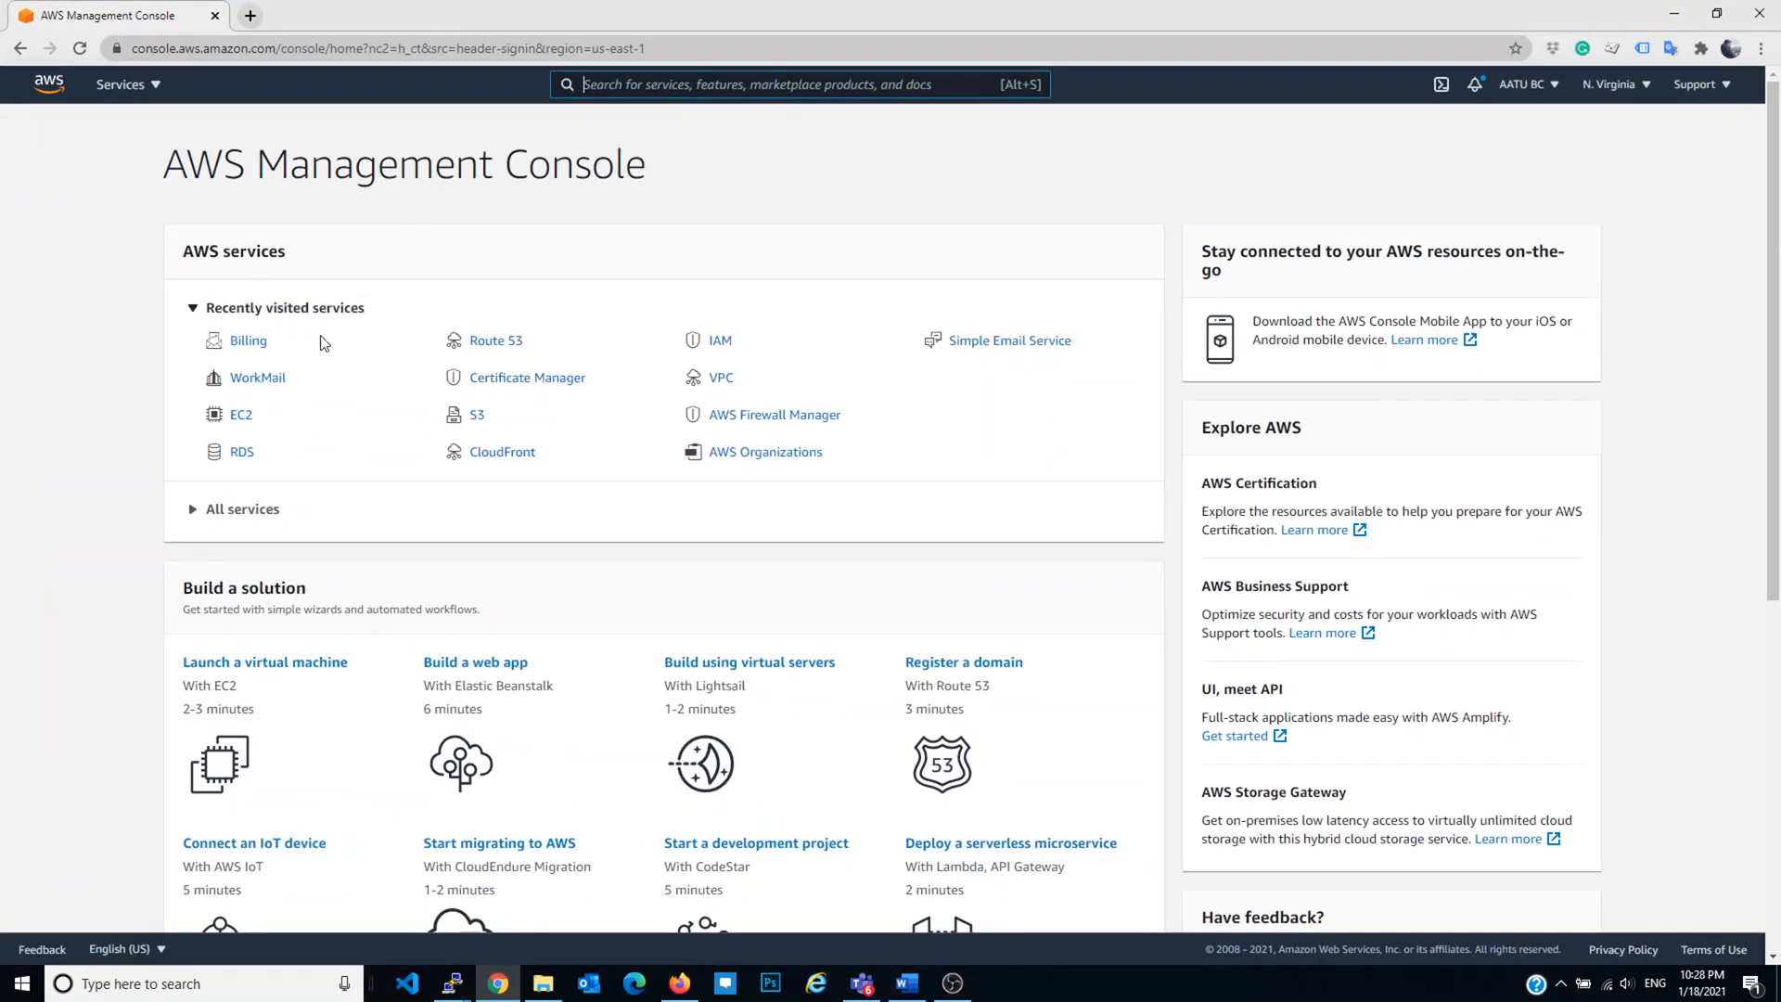
pyautogui.click(496, 341)
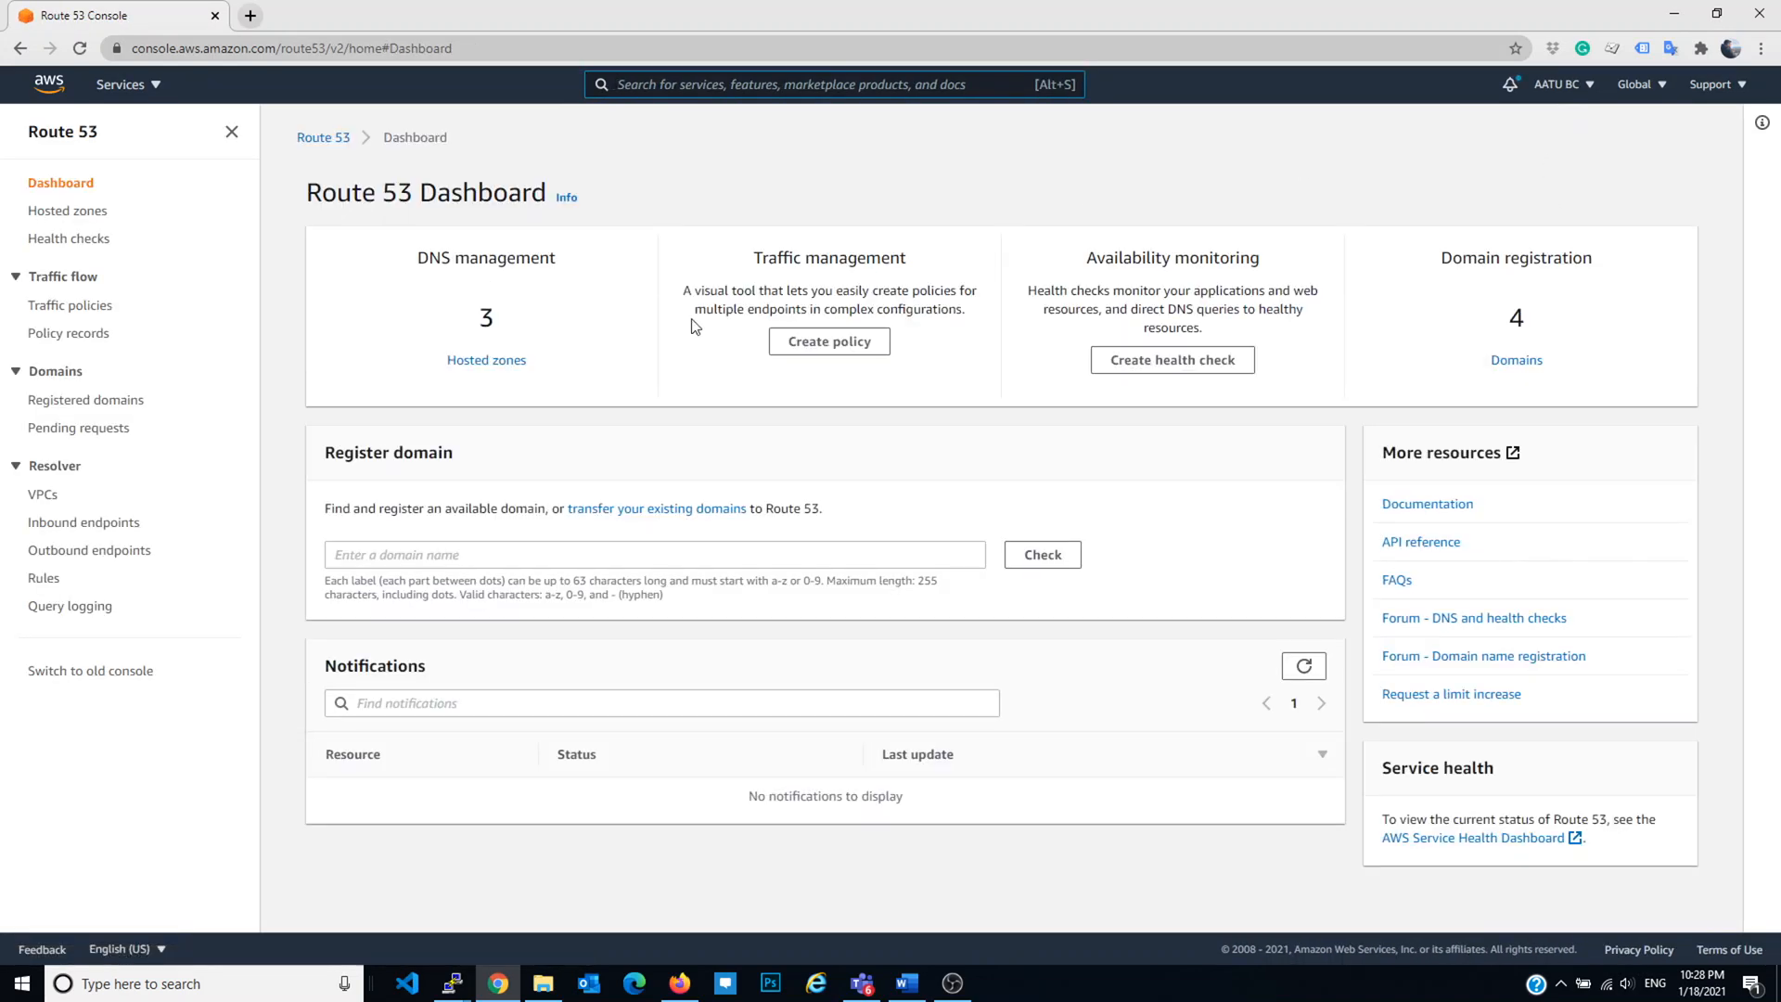
pyautogui.click(487, 360)
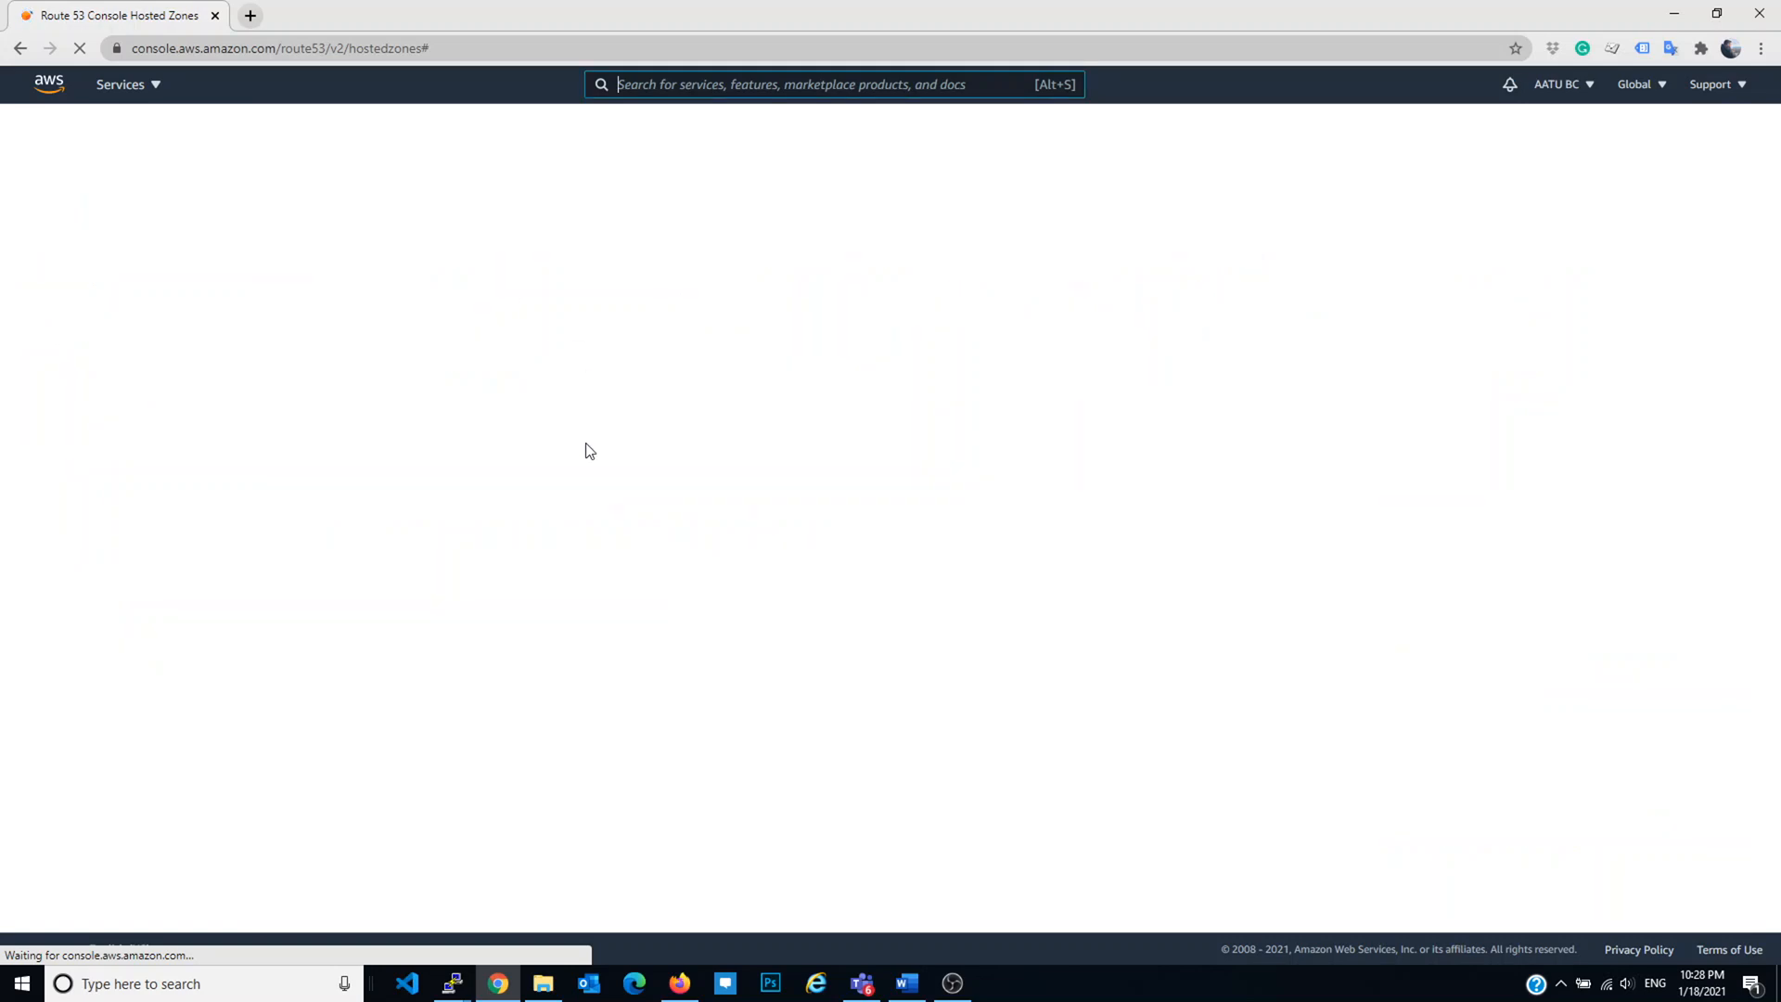
pyautogui.click(404, 340)
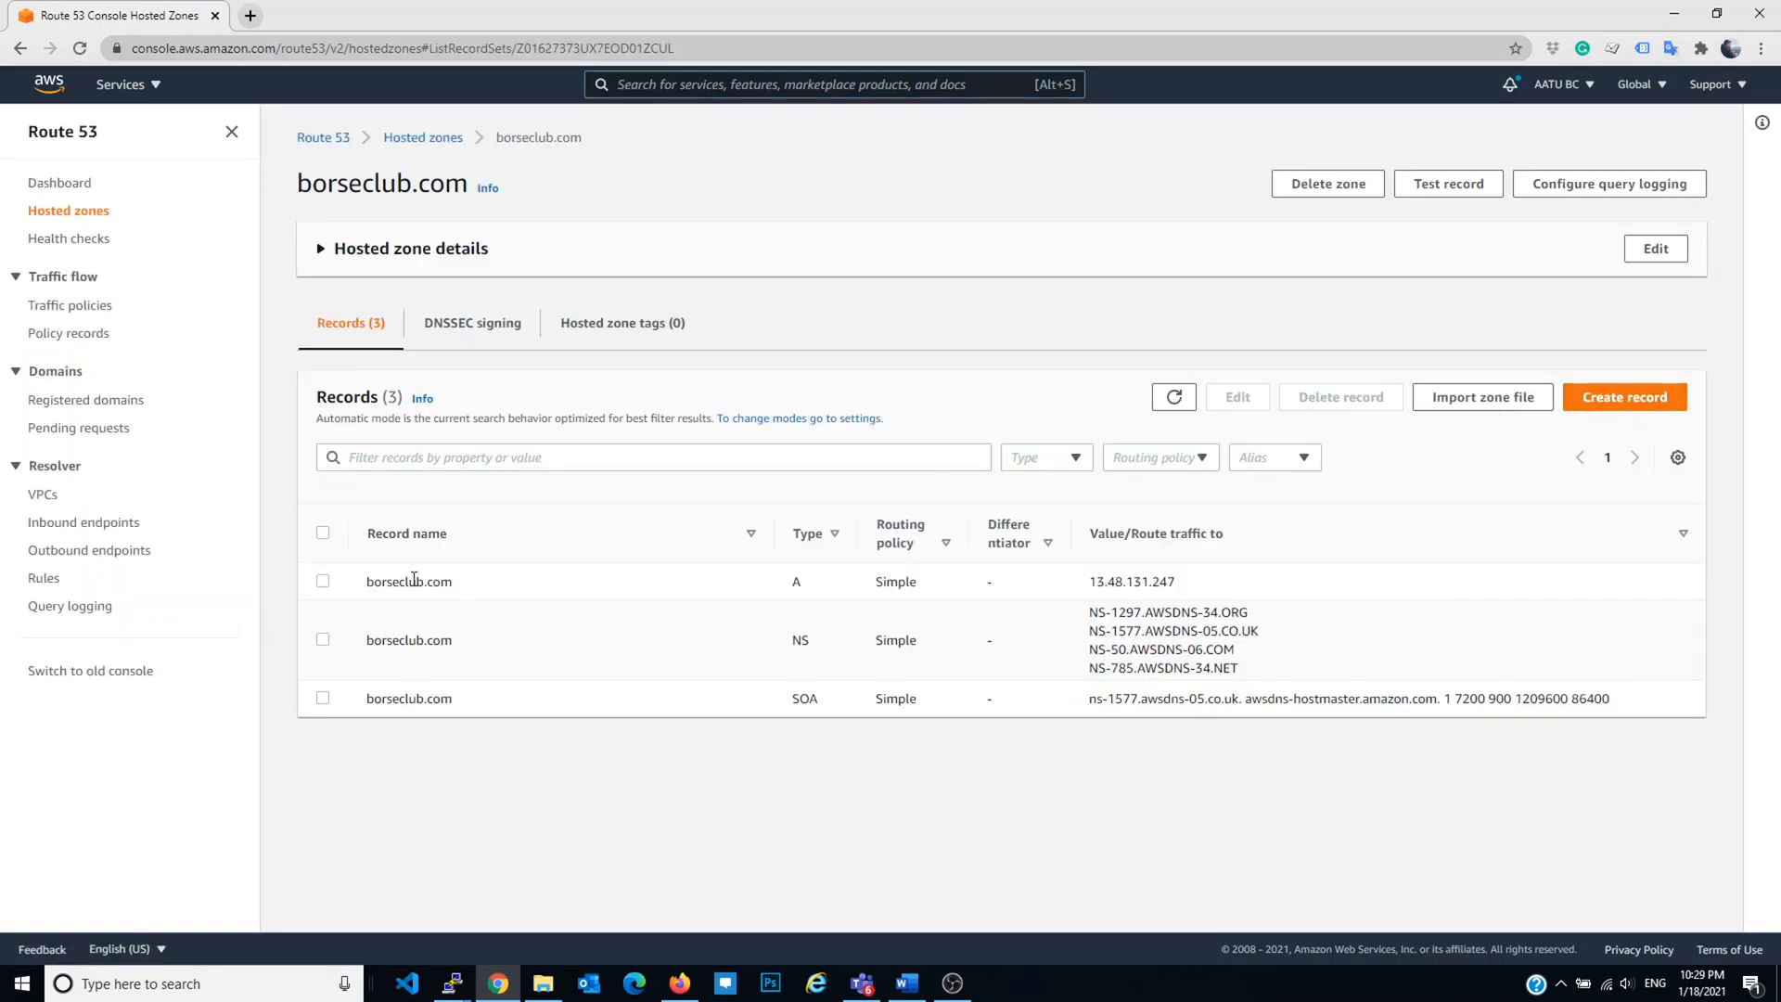
# Step: Delete the old borseclub.com A record pointing to 13.48.131.247
pyautogui.click(322, 581)
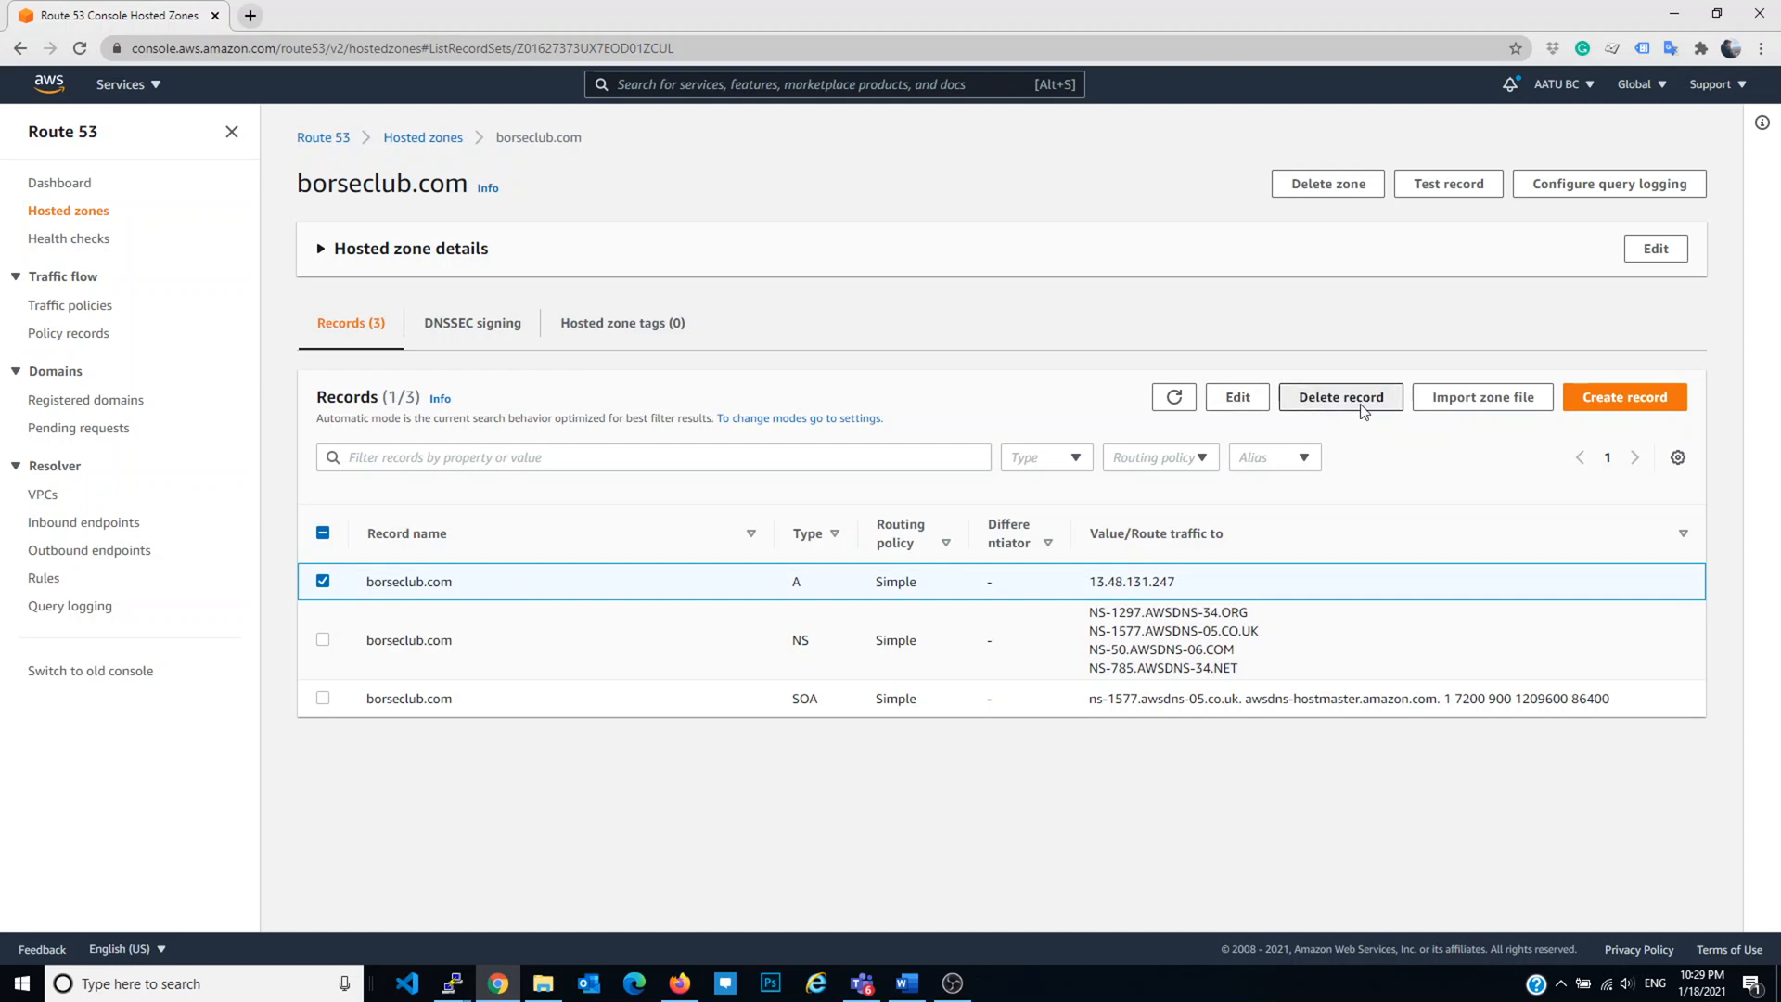
pyautogui.click(1291, 399)
pyautogui.click(1104, 582)
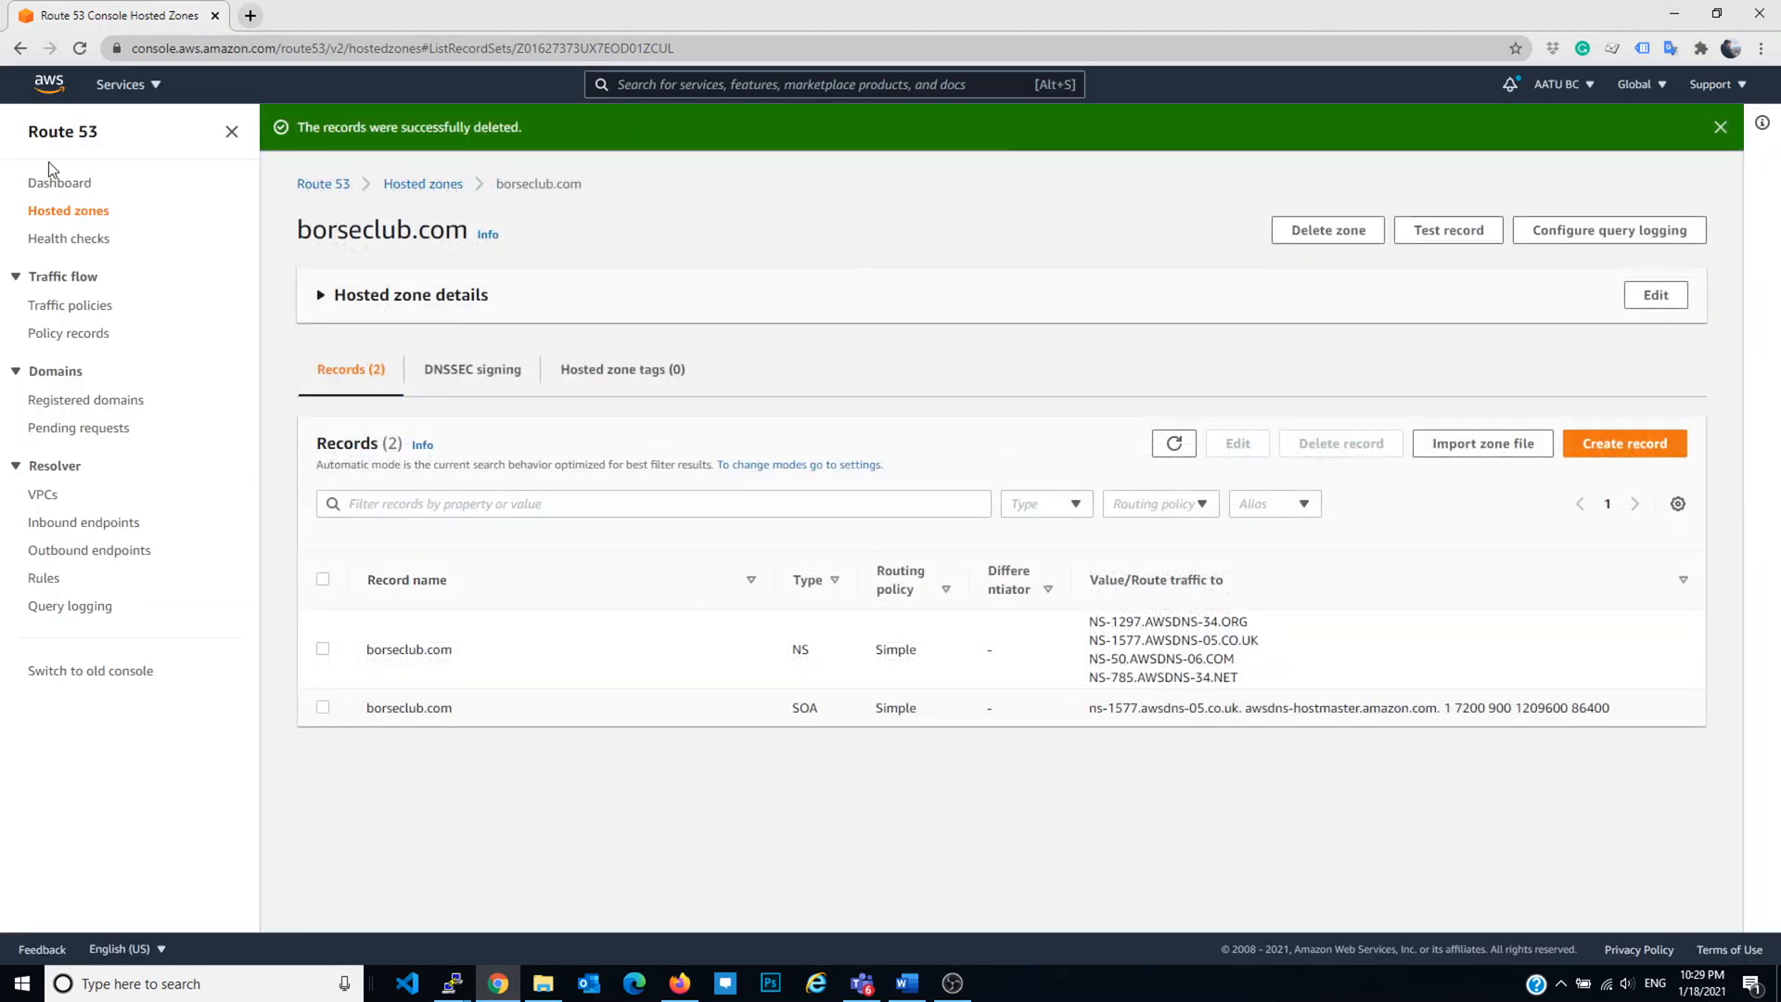
pyautogui.moveTo(327, 231); pyautogui.dragTo(378, 238)
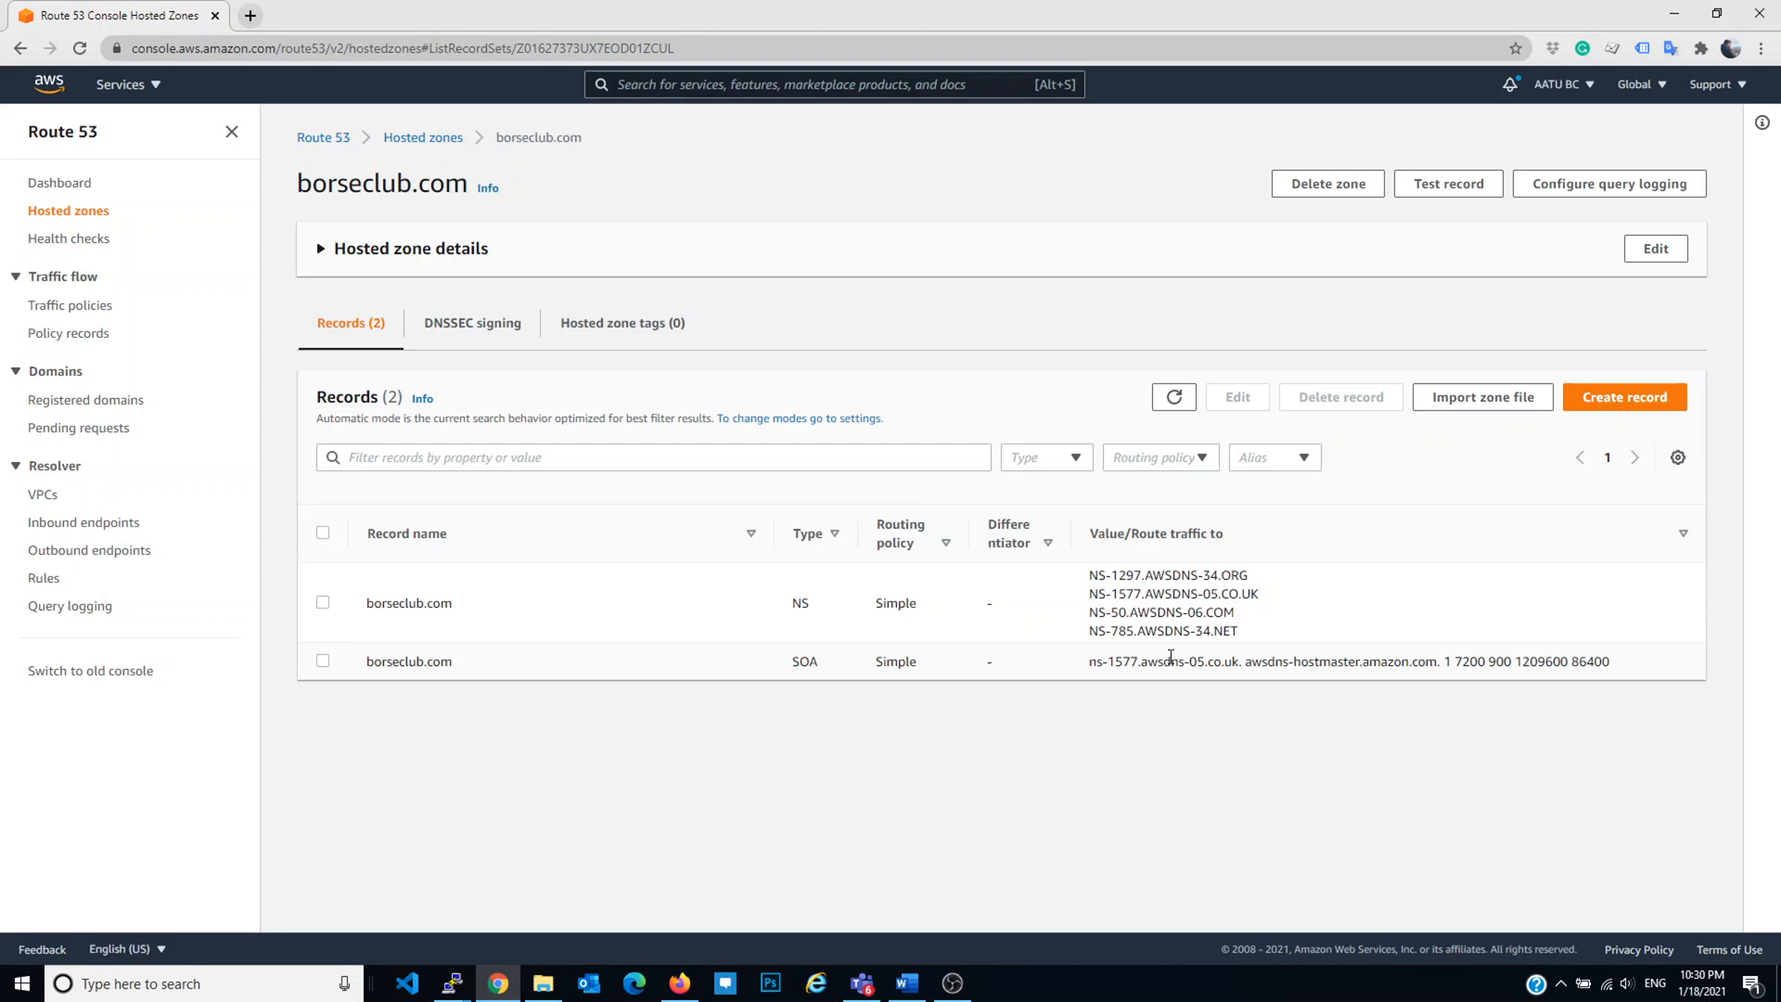
# Step: Start a simple-routing record for borseclub.com that routes traffic to an IP address value
pyautogui.click(1613, 401)
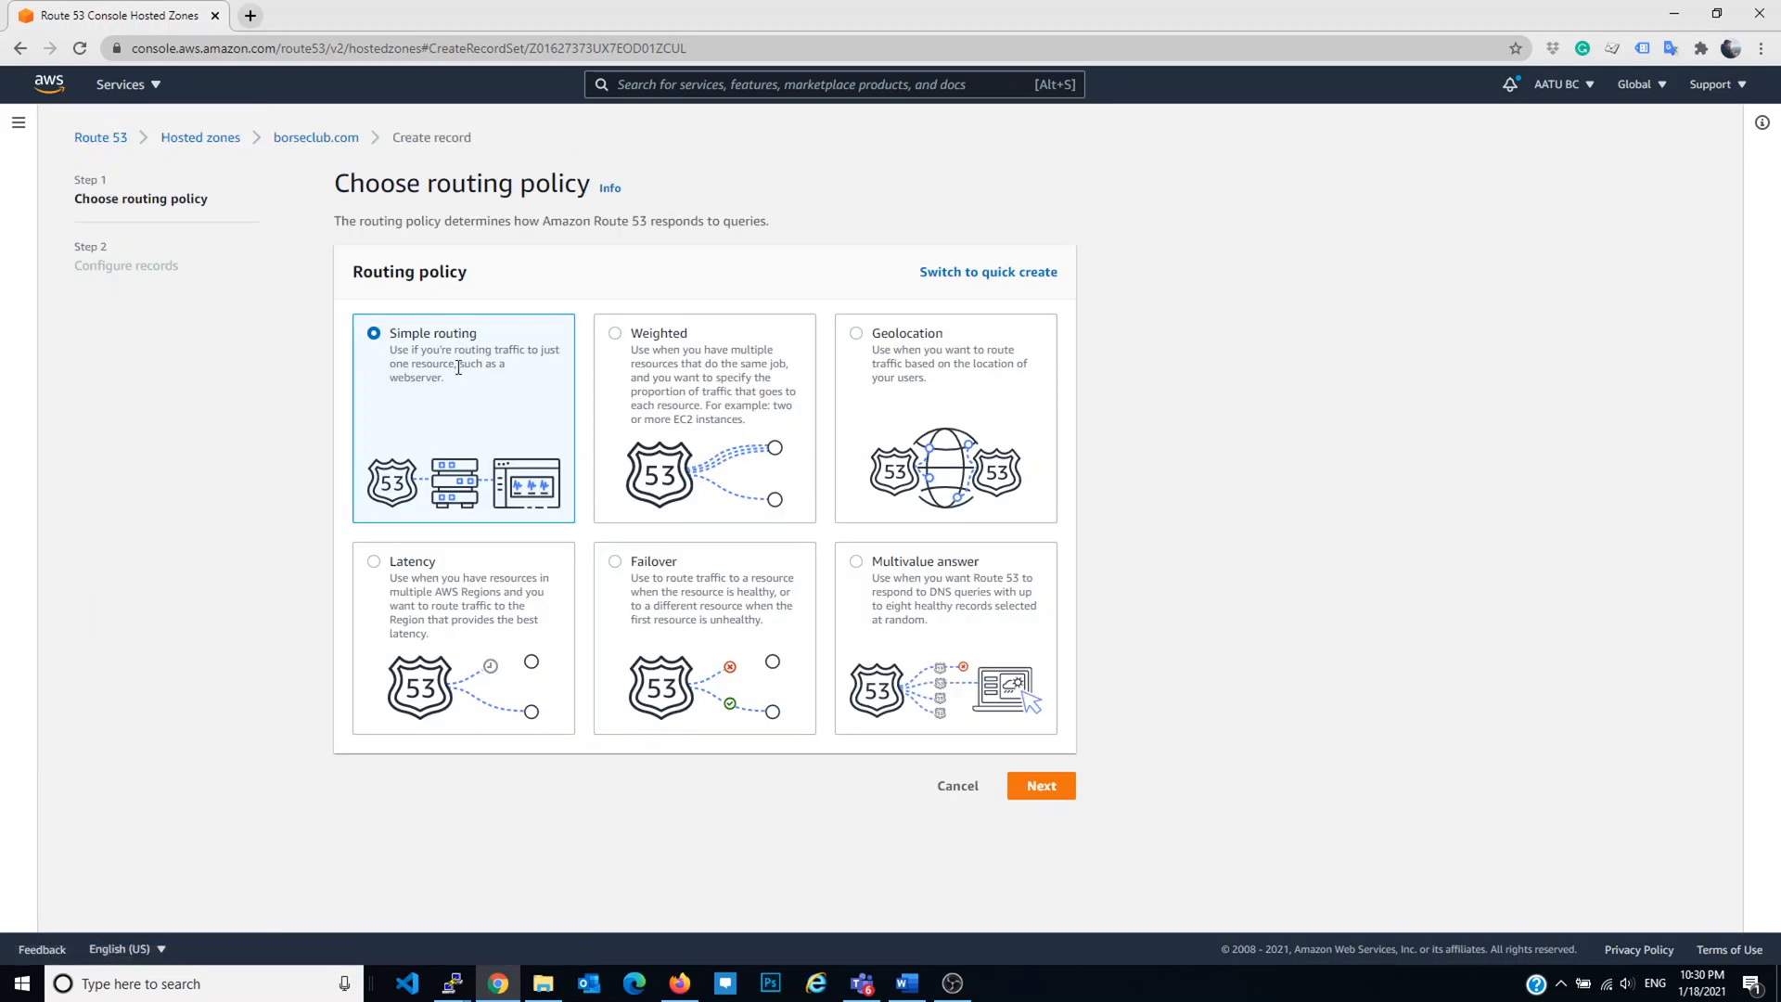
pyautogui.click(1067, 786)
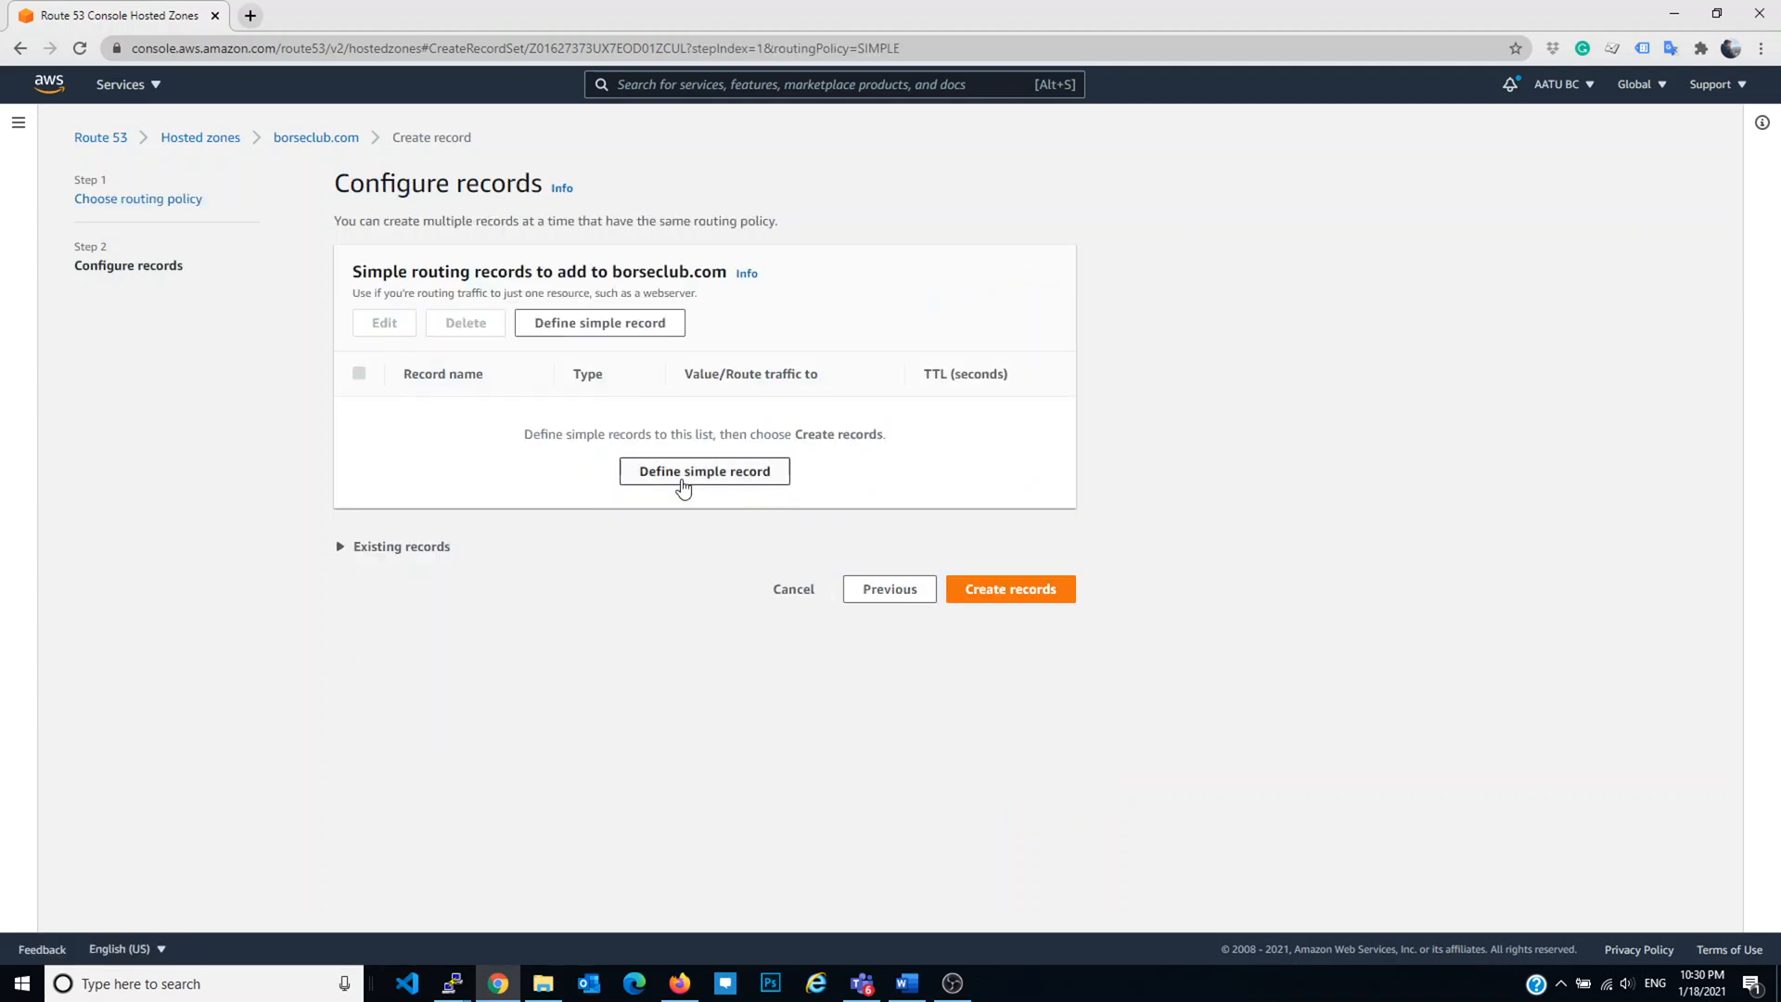
pyautogui.click(694, 477)
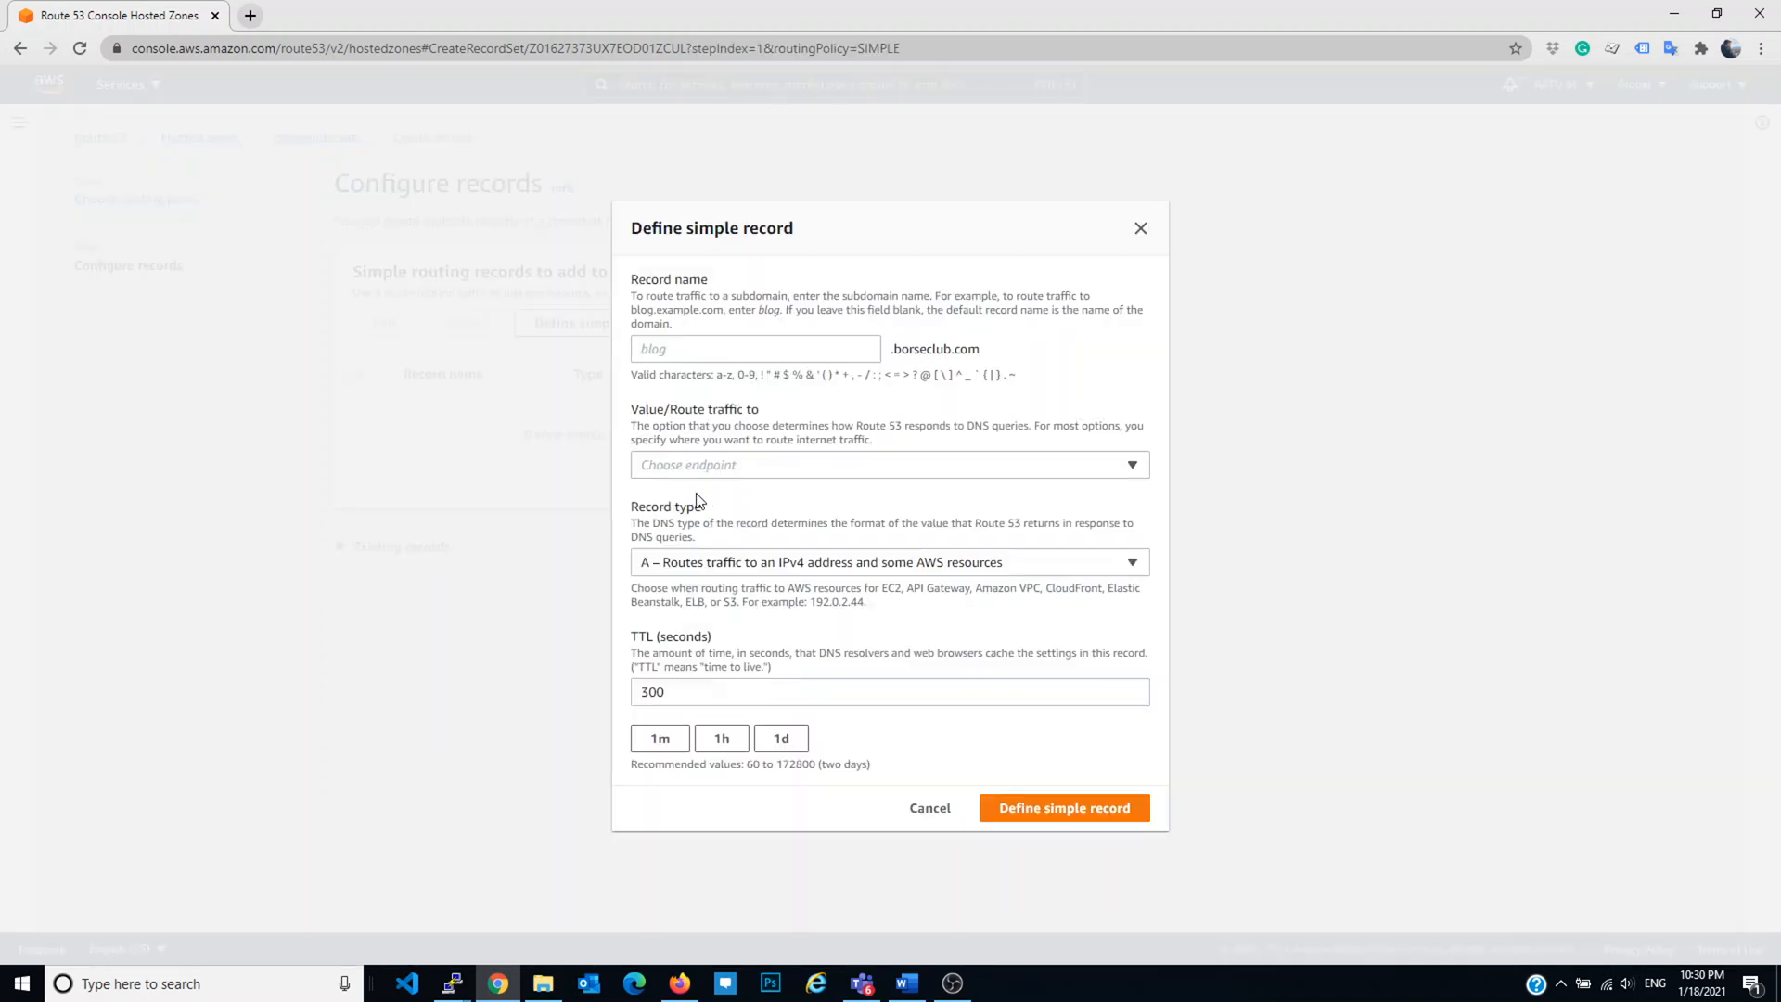
pyautogui.click(771, 467)
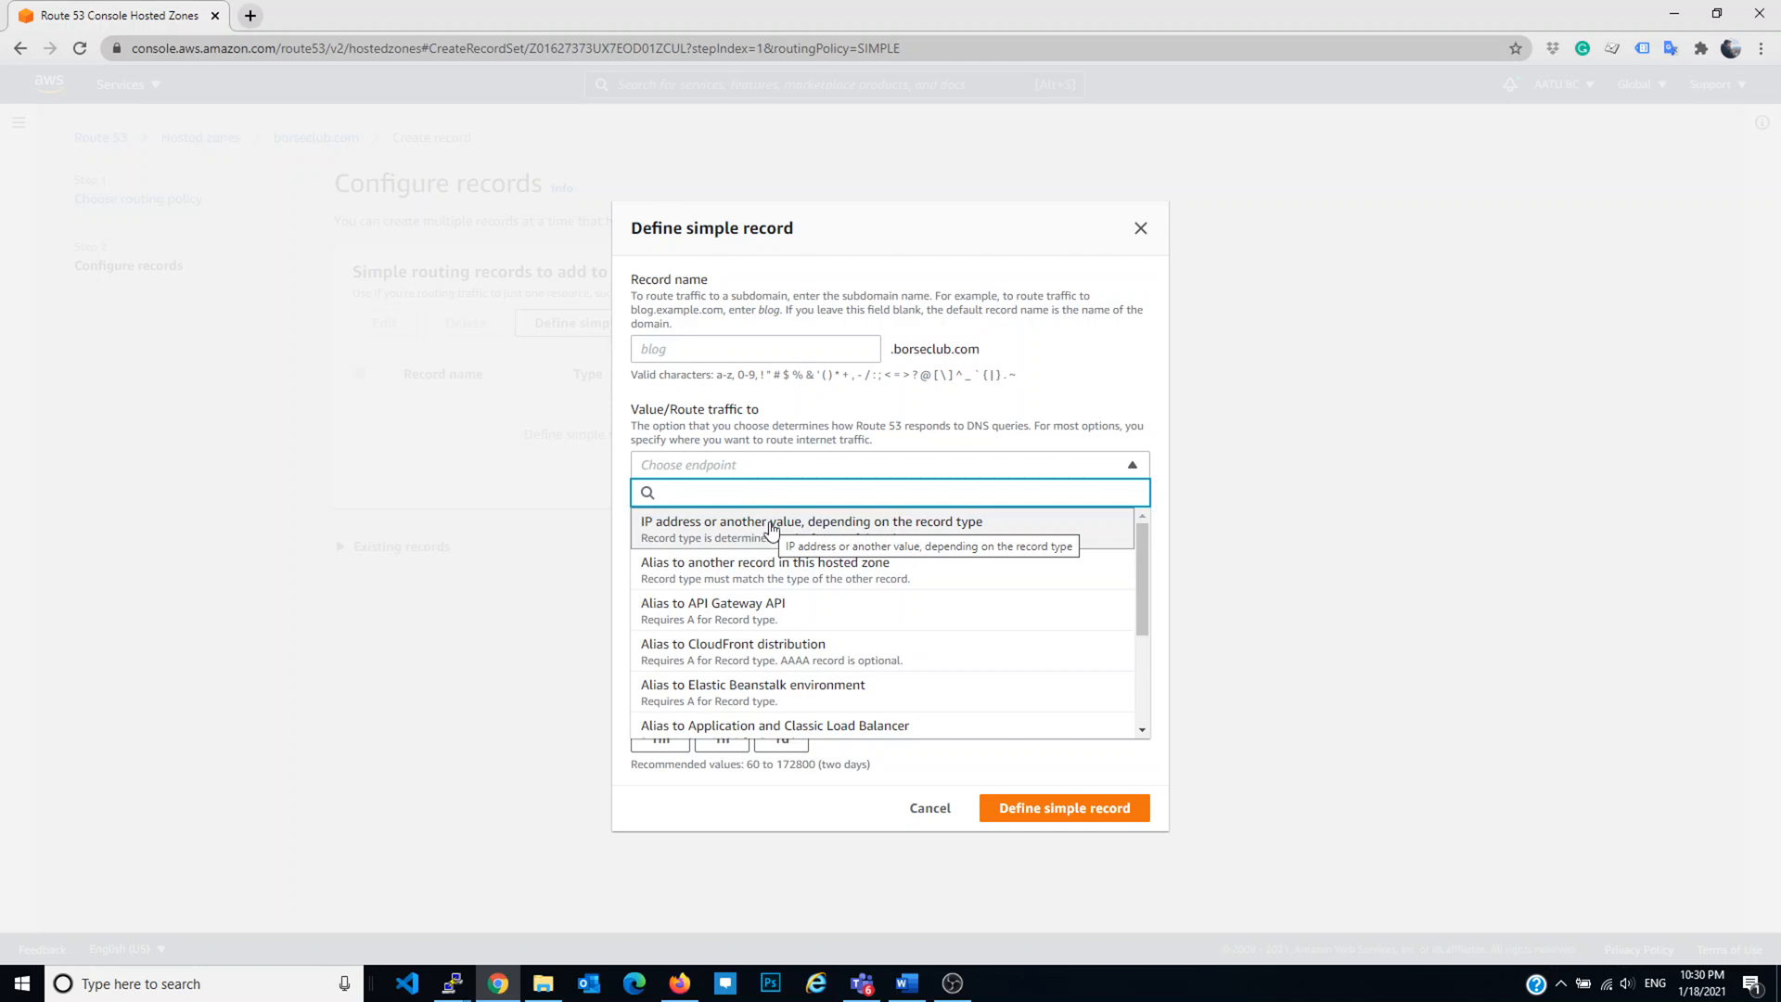
pyautogui.click(771, 527)
pyautogui.click(765, 484)
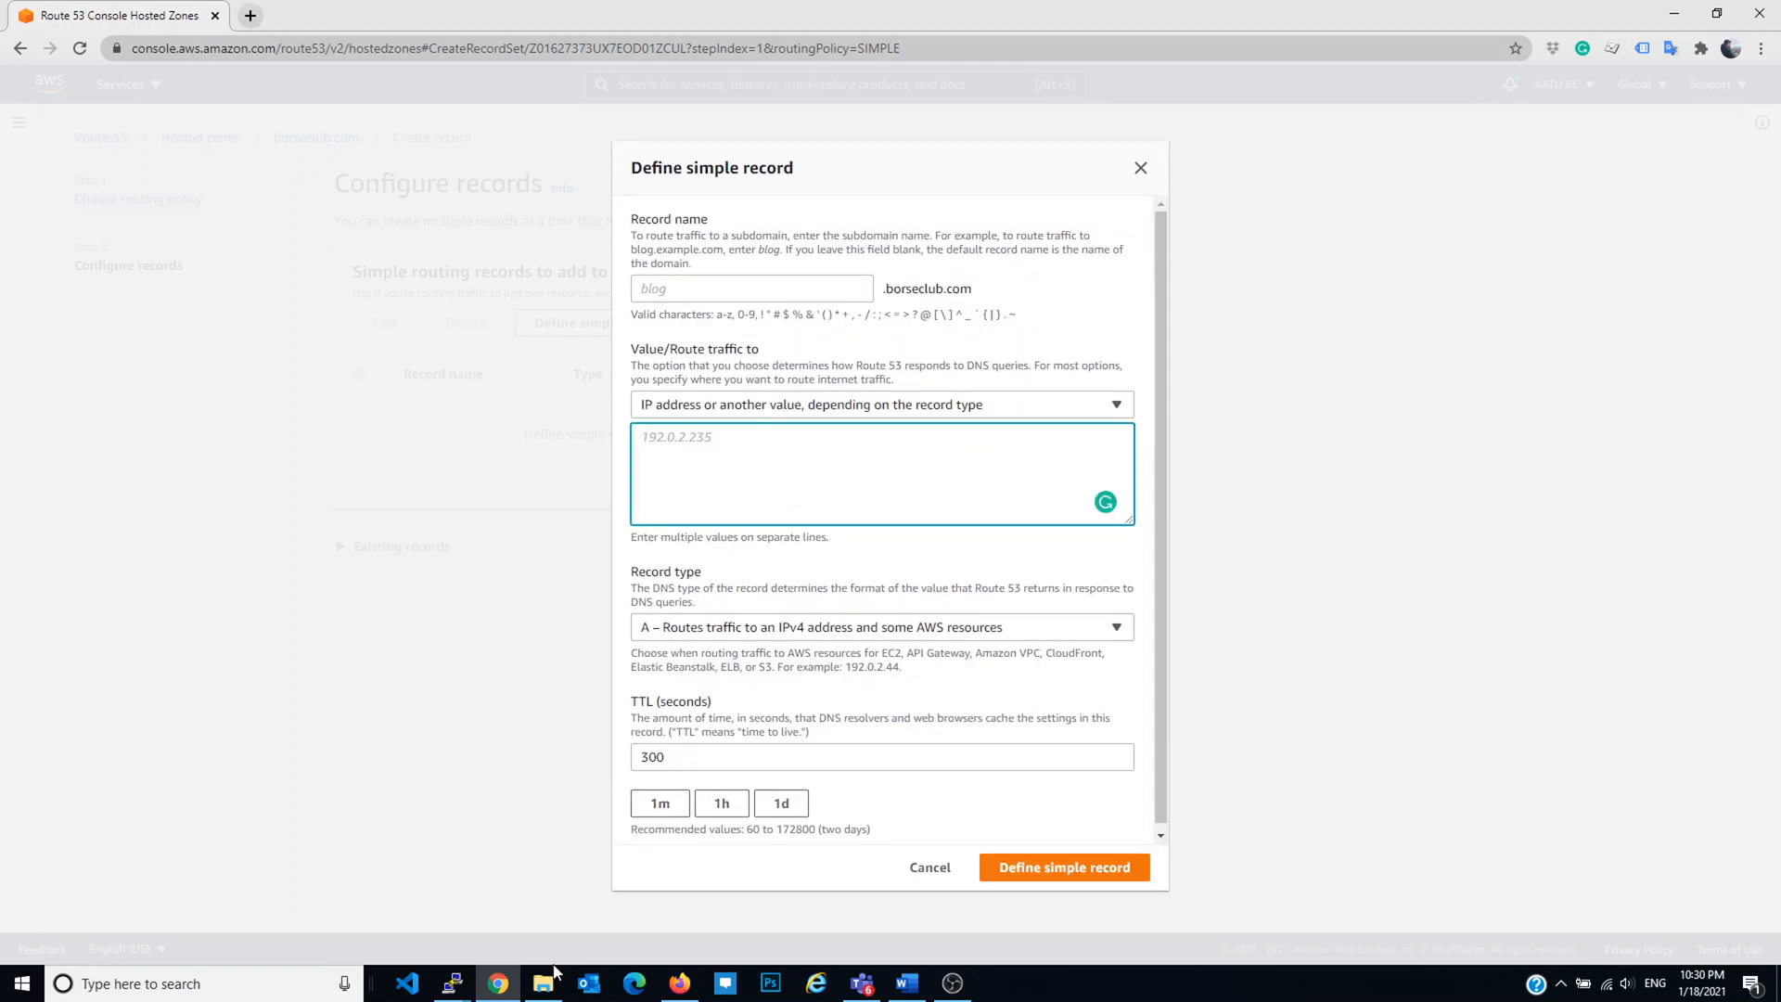
# Step: Copy the WordPress instance's public IP 34.230.18.93 from the EC2 running instances list
pyautogui.moveTo(490, 996)
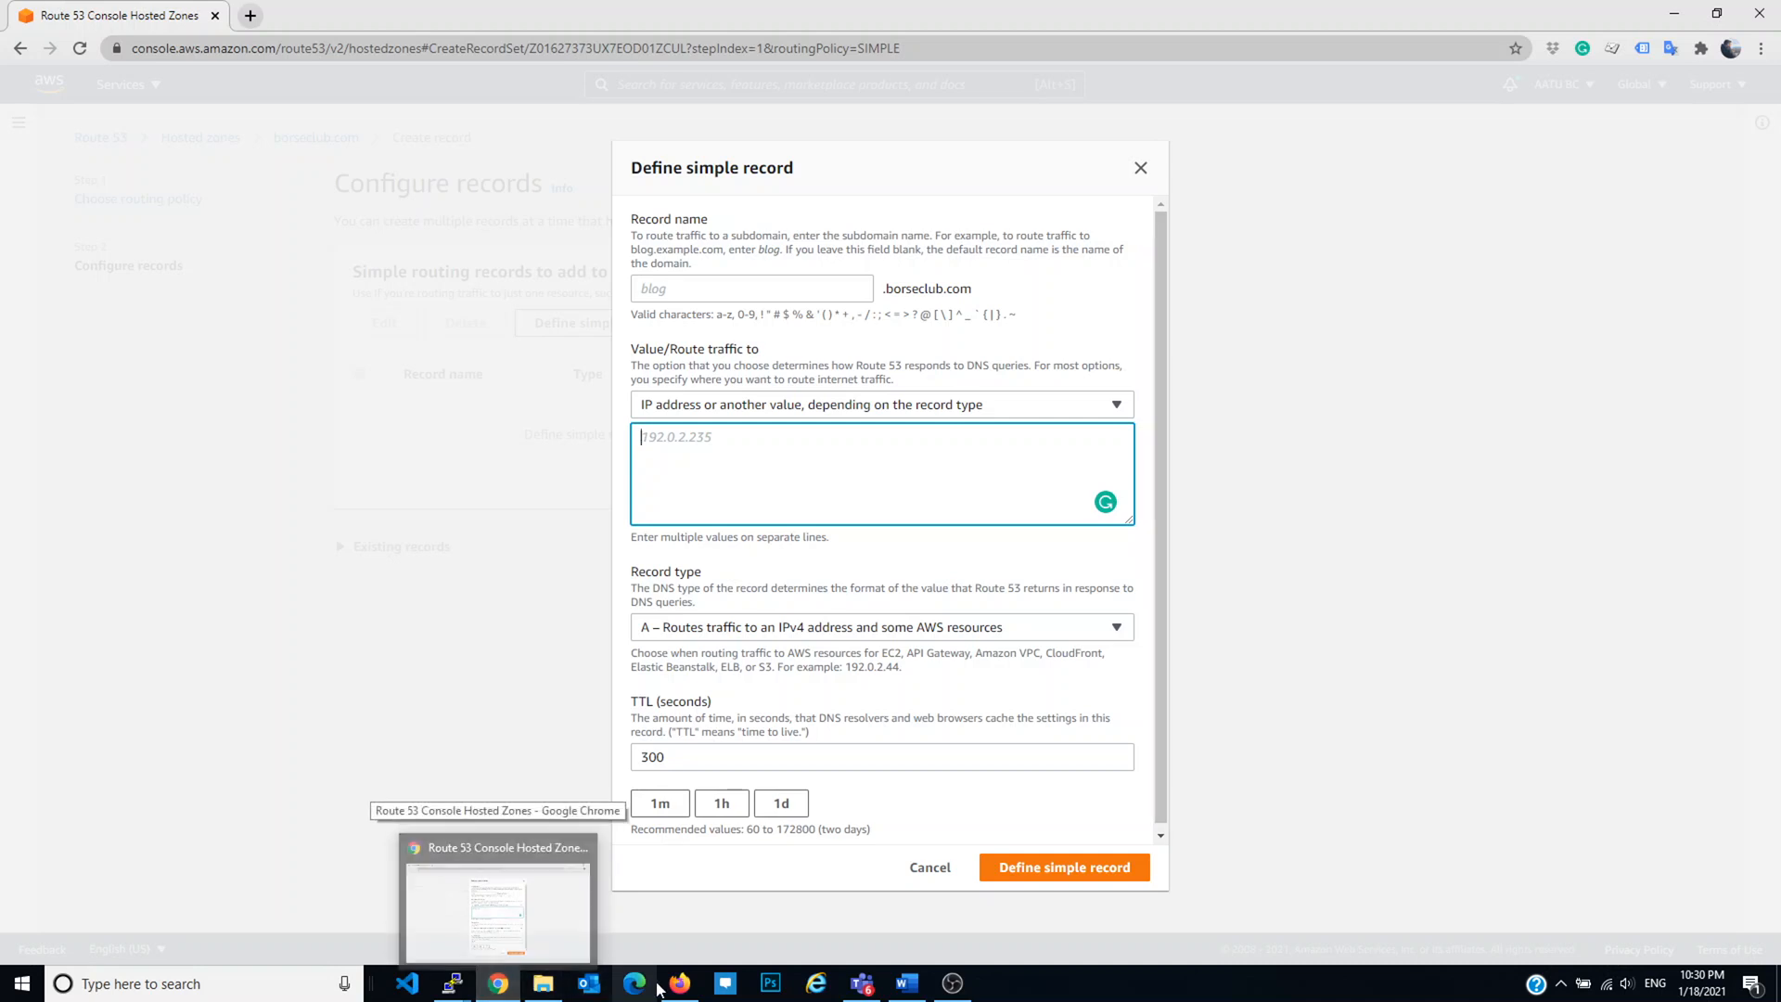
pyautogui.click(680, 982)
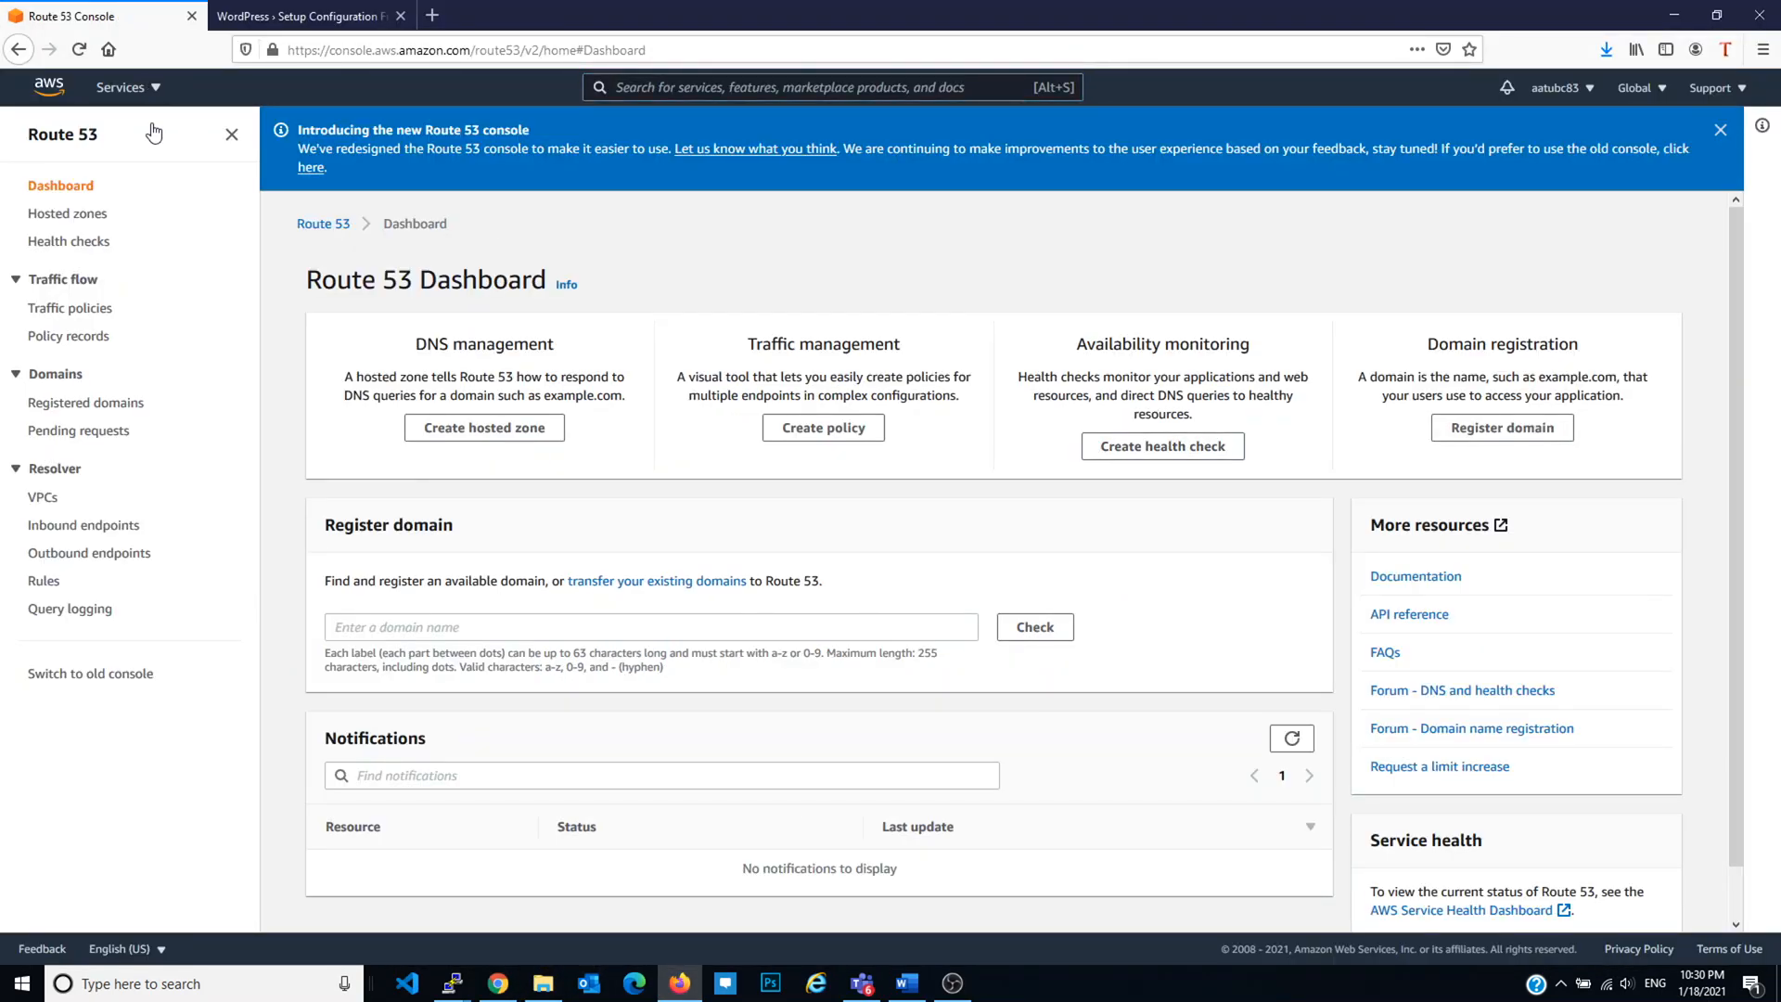
pyautogui.click(137, 88)
pyautogui.click(110, 301)
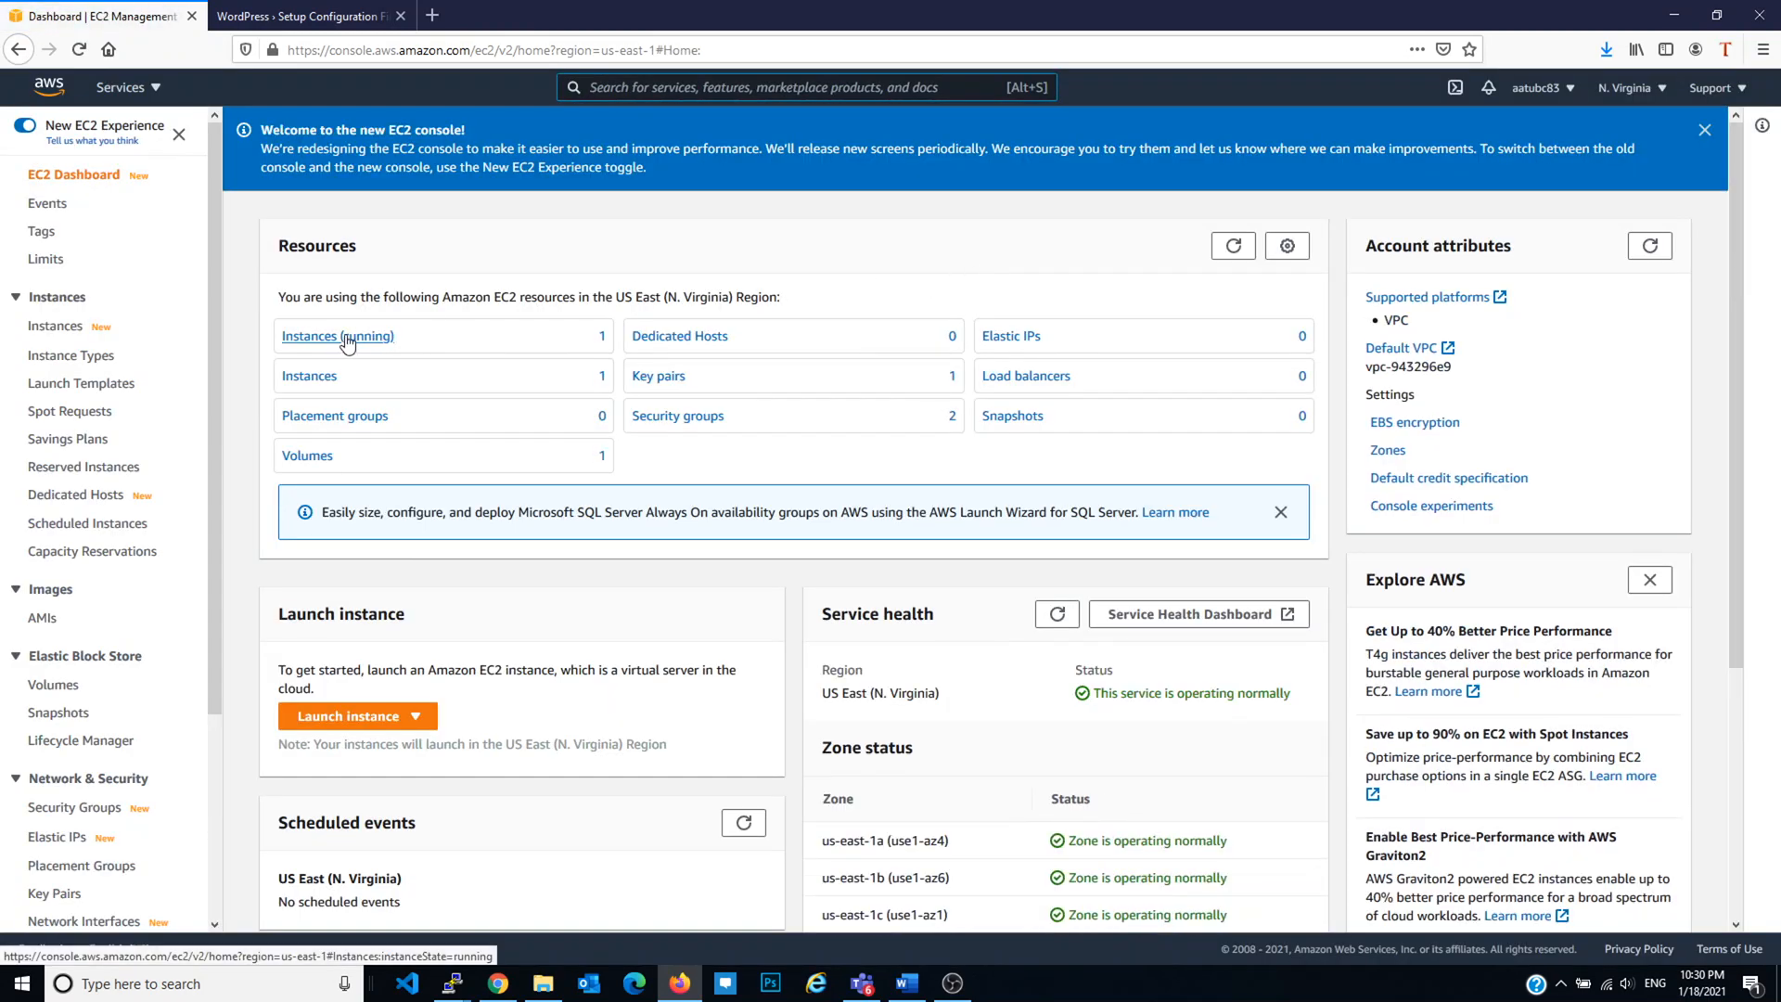
pyautogui.click(340, 336)
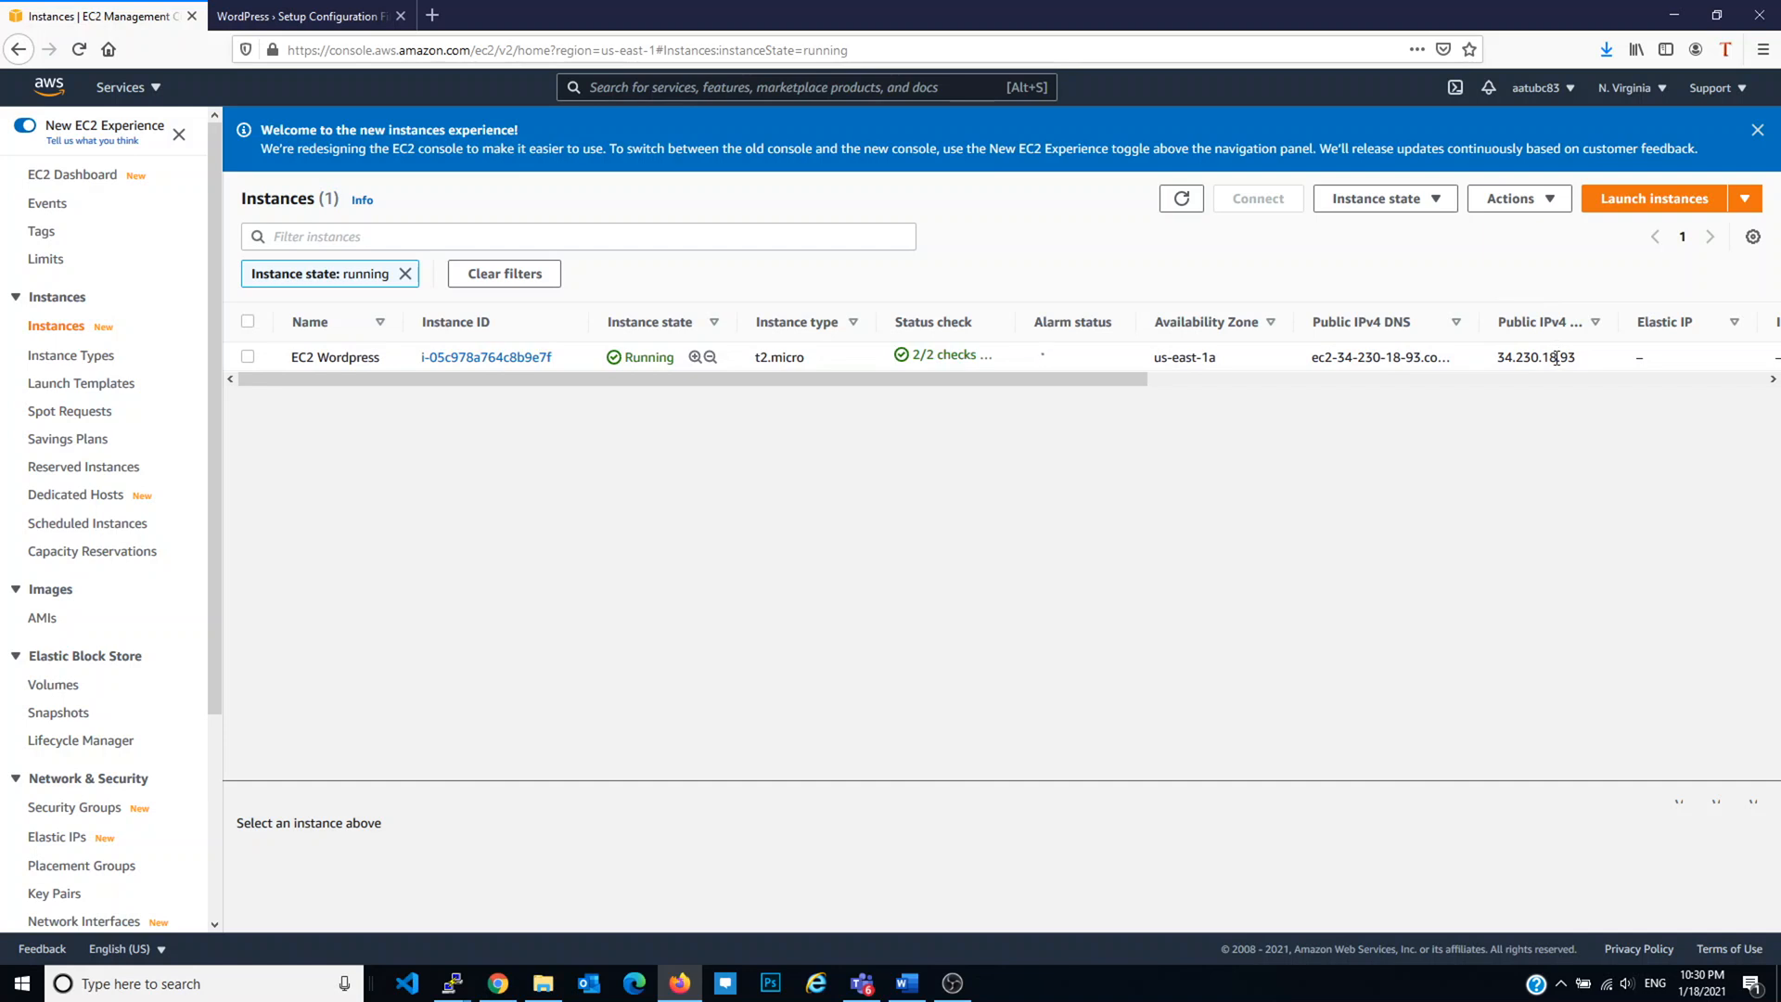
pyautogui.tripleClick(1556, 356)
pyautogui.hotkey('ctrl', 'c')
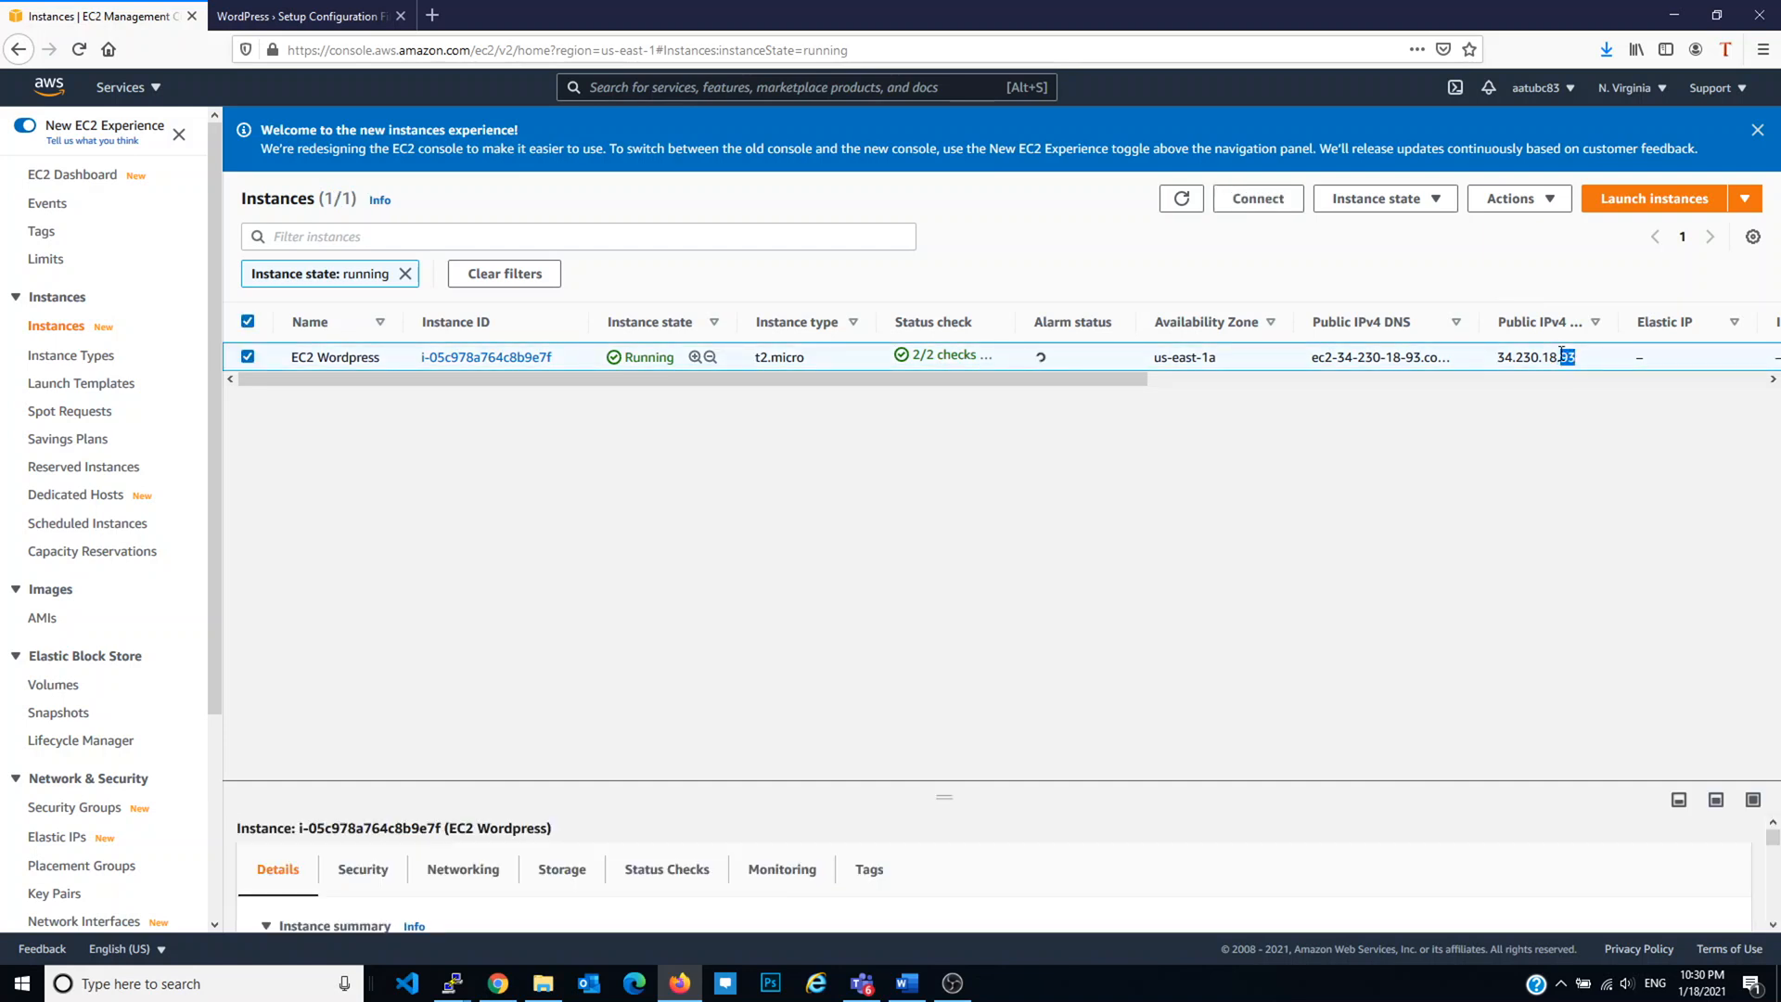
# Step: Paste 34.230.18.93 as the record value and create the A record
pyautogui.hotkey('alt', 'Tab')
pyautogui.hotkey('ctrl', 'v')
pyautogui.click(1078, 869)
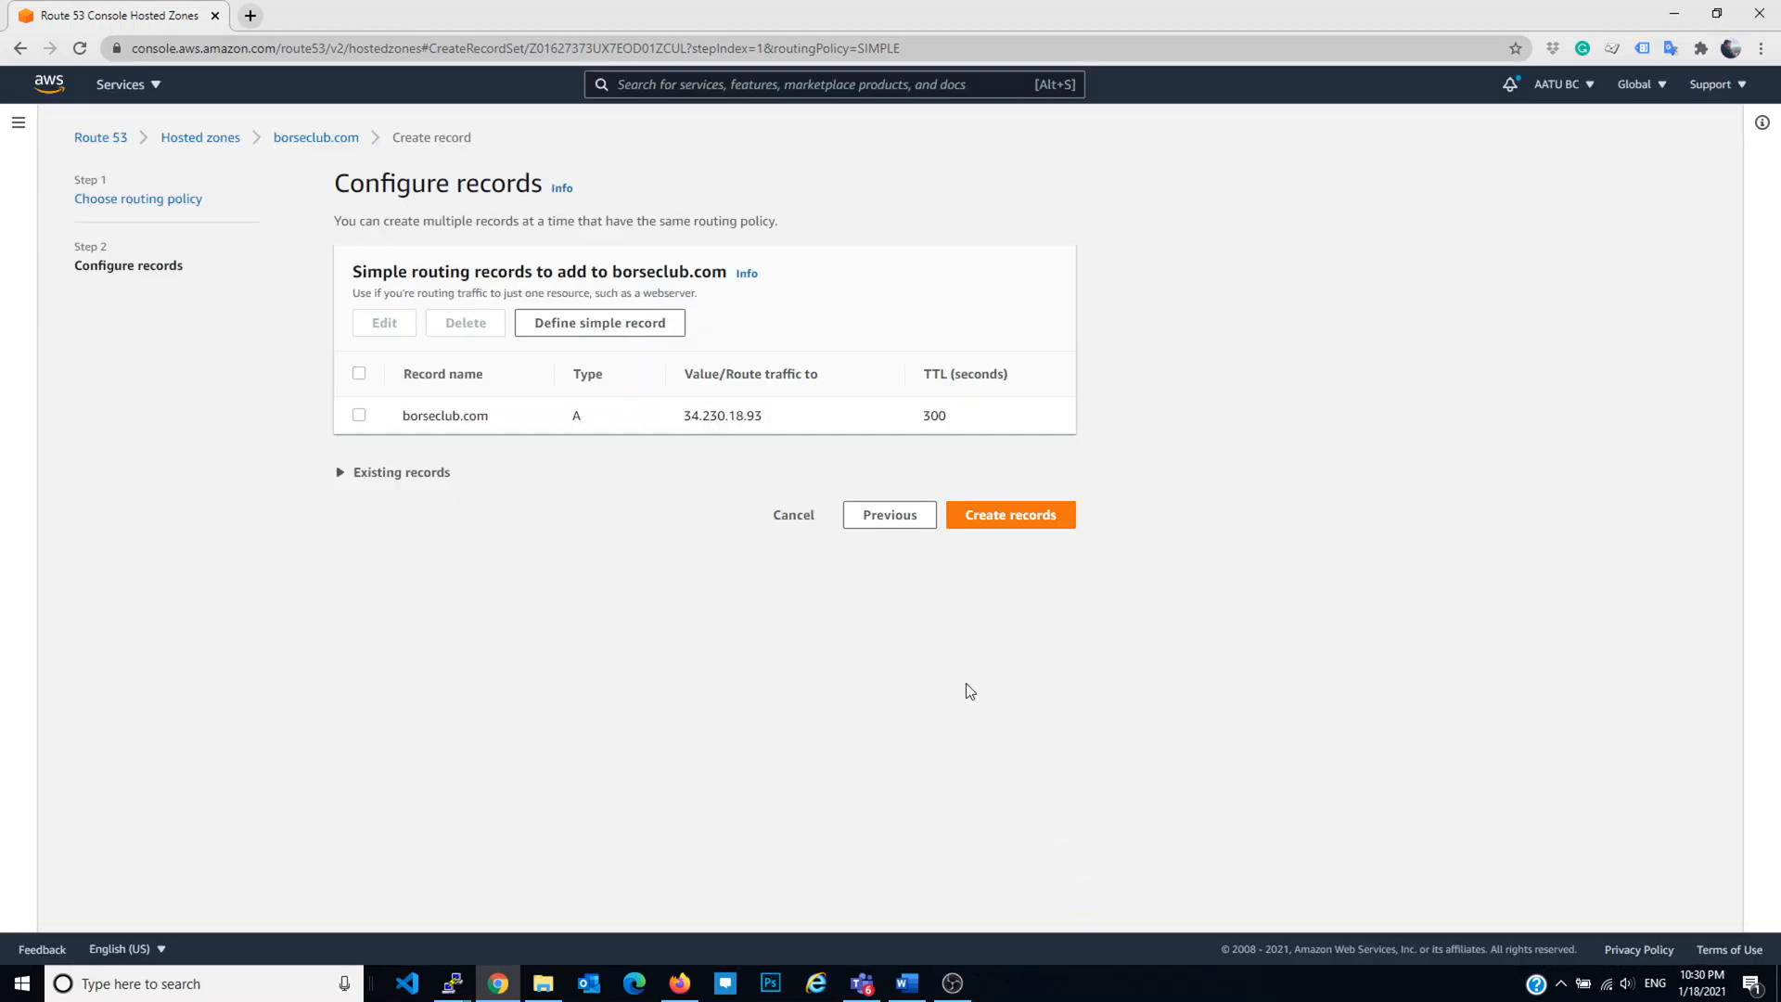
pyautogui.click(1007, 515)
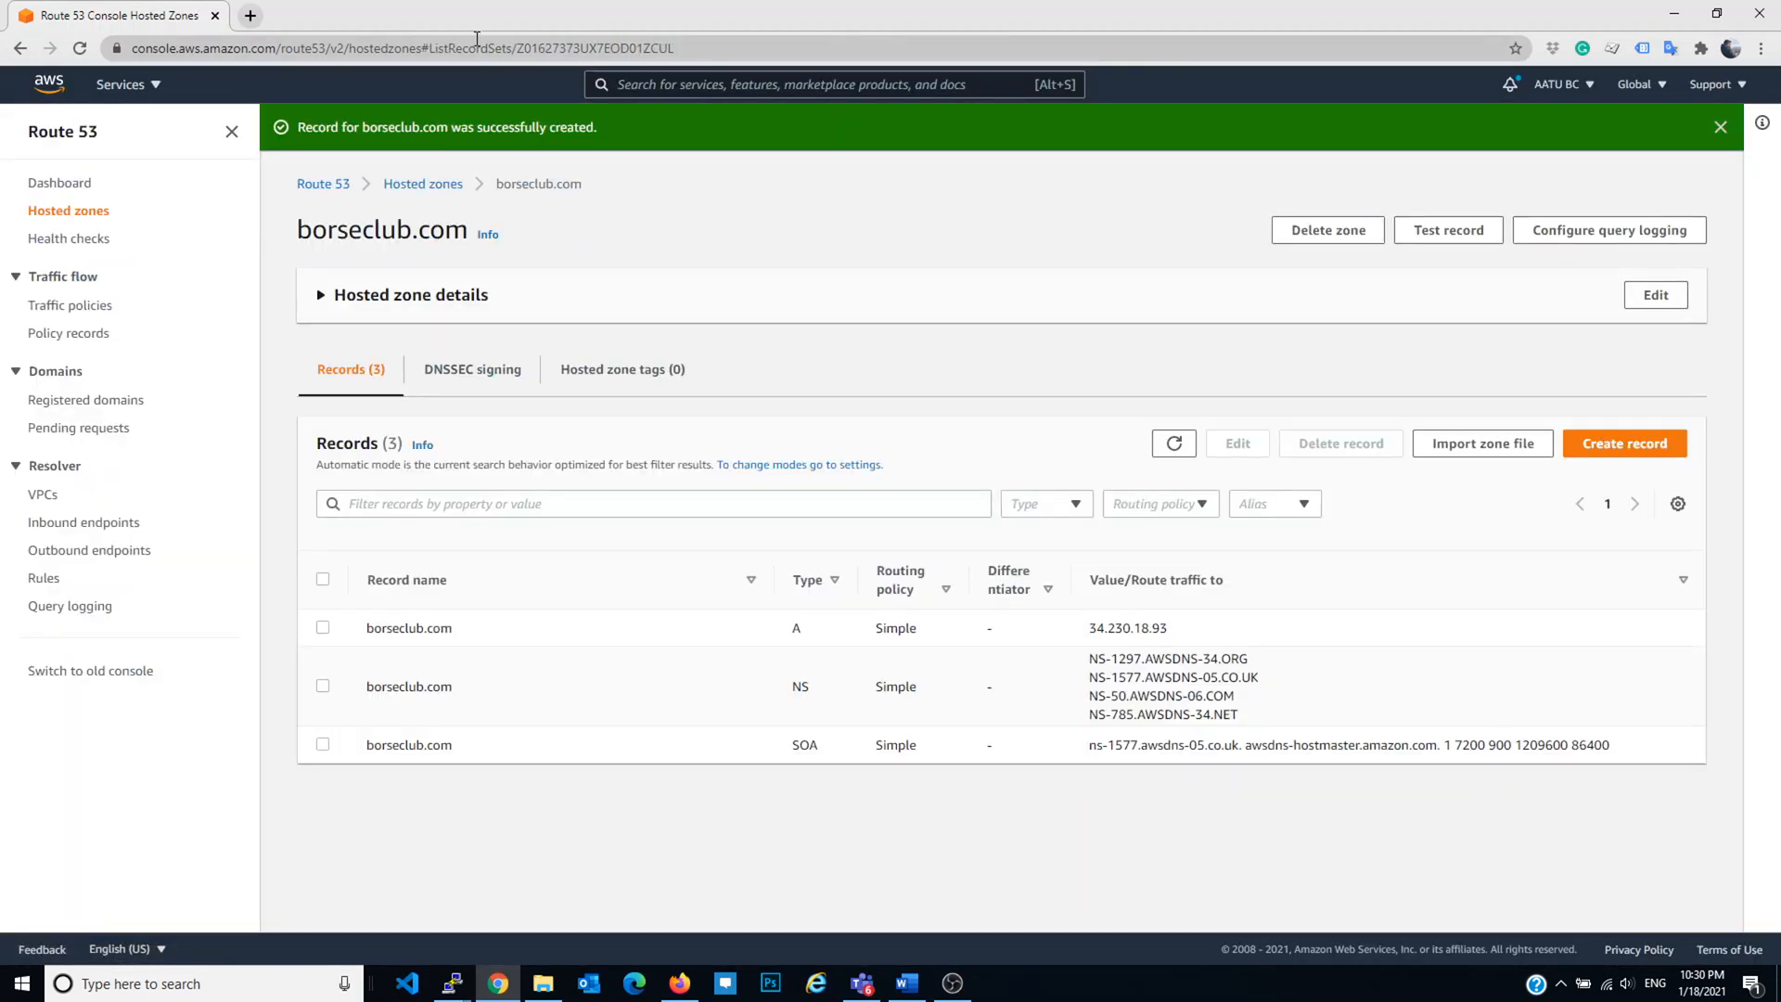
pyautogui.click(251, 16)
# Step: Load borseclub.com in the new tab to confirm it reaches the WordPress setup page
pyautogui.write('borsel')
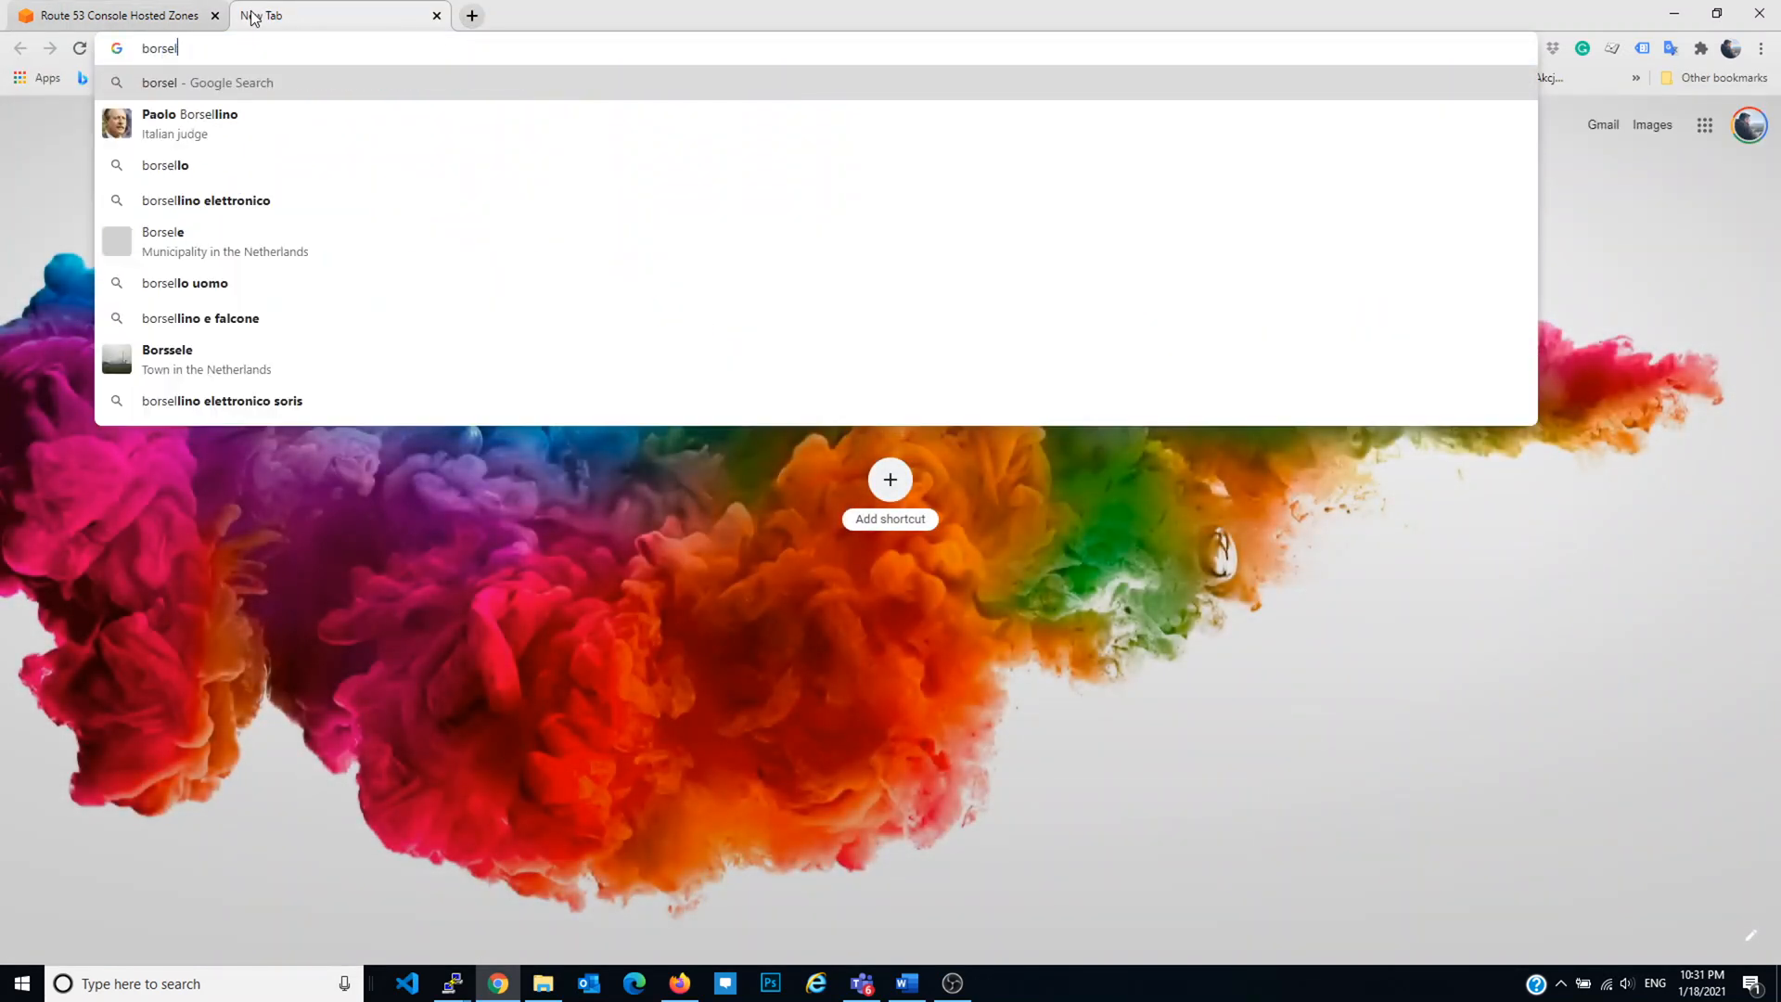
pyautogui.press('BackSpace')
pyautogui.write('cl')
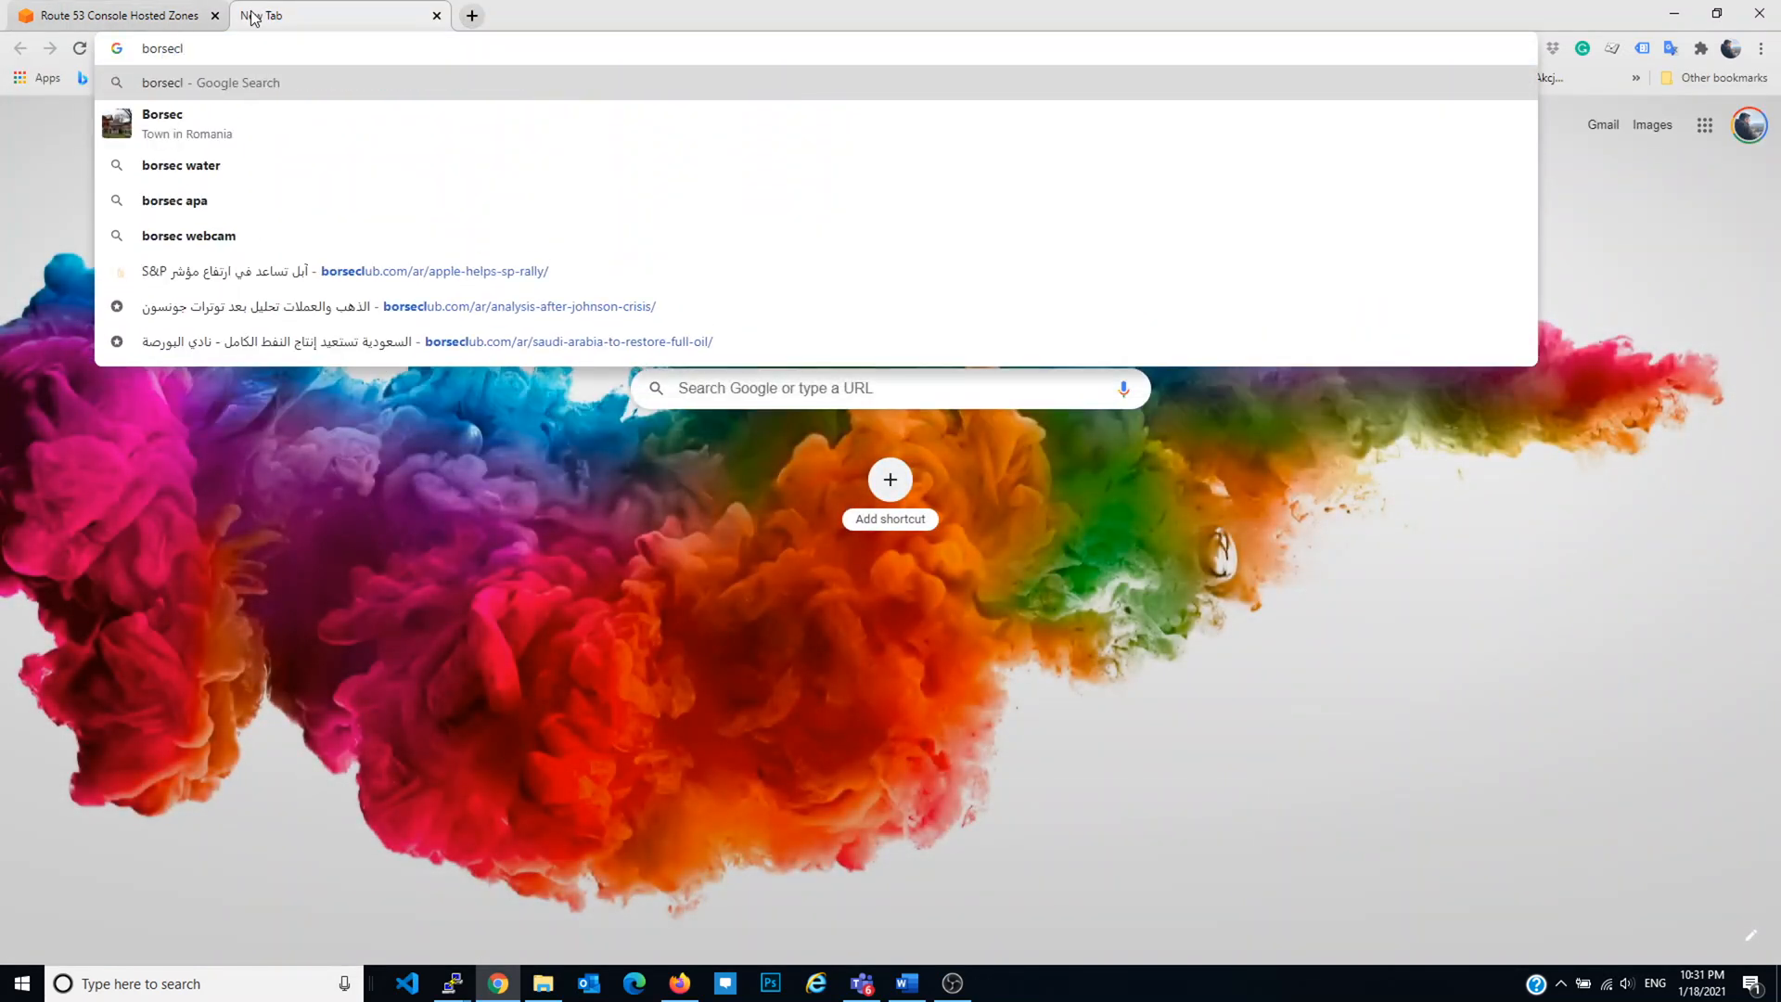
pyautogui.write('ub.com')
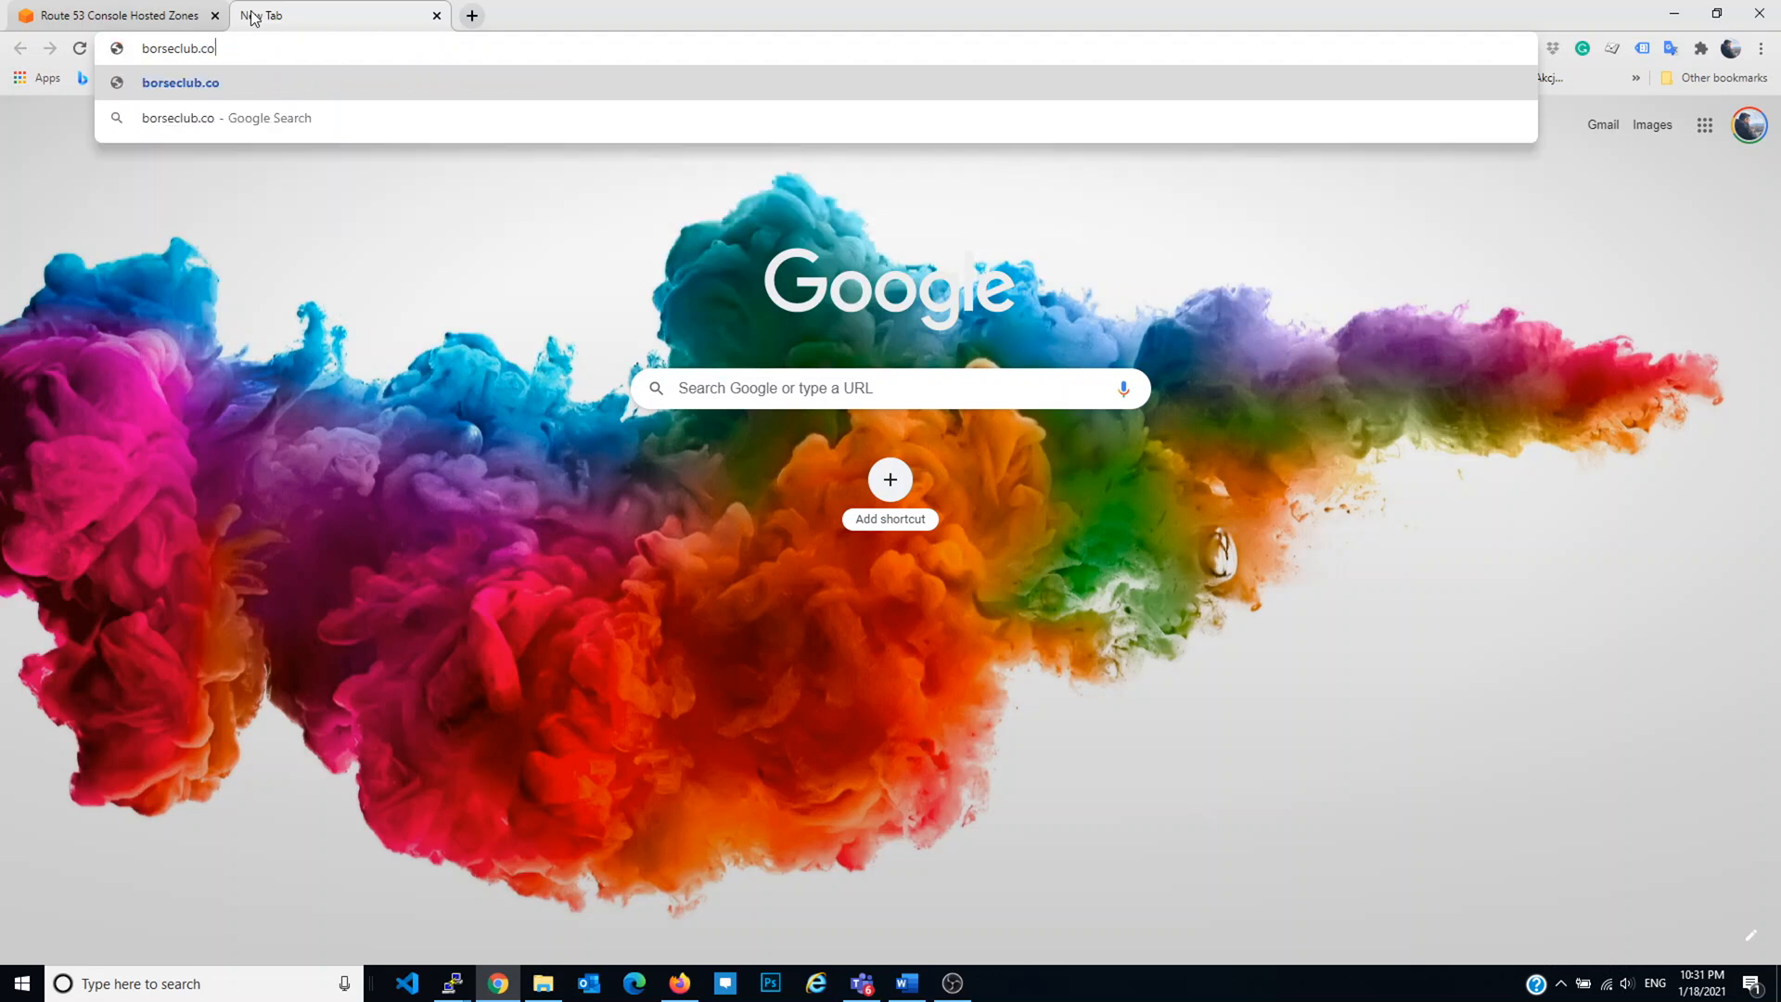
pyautogui.press('Return')
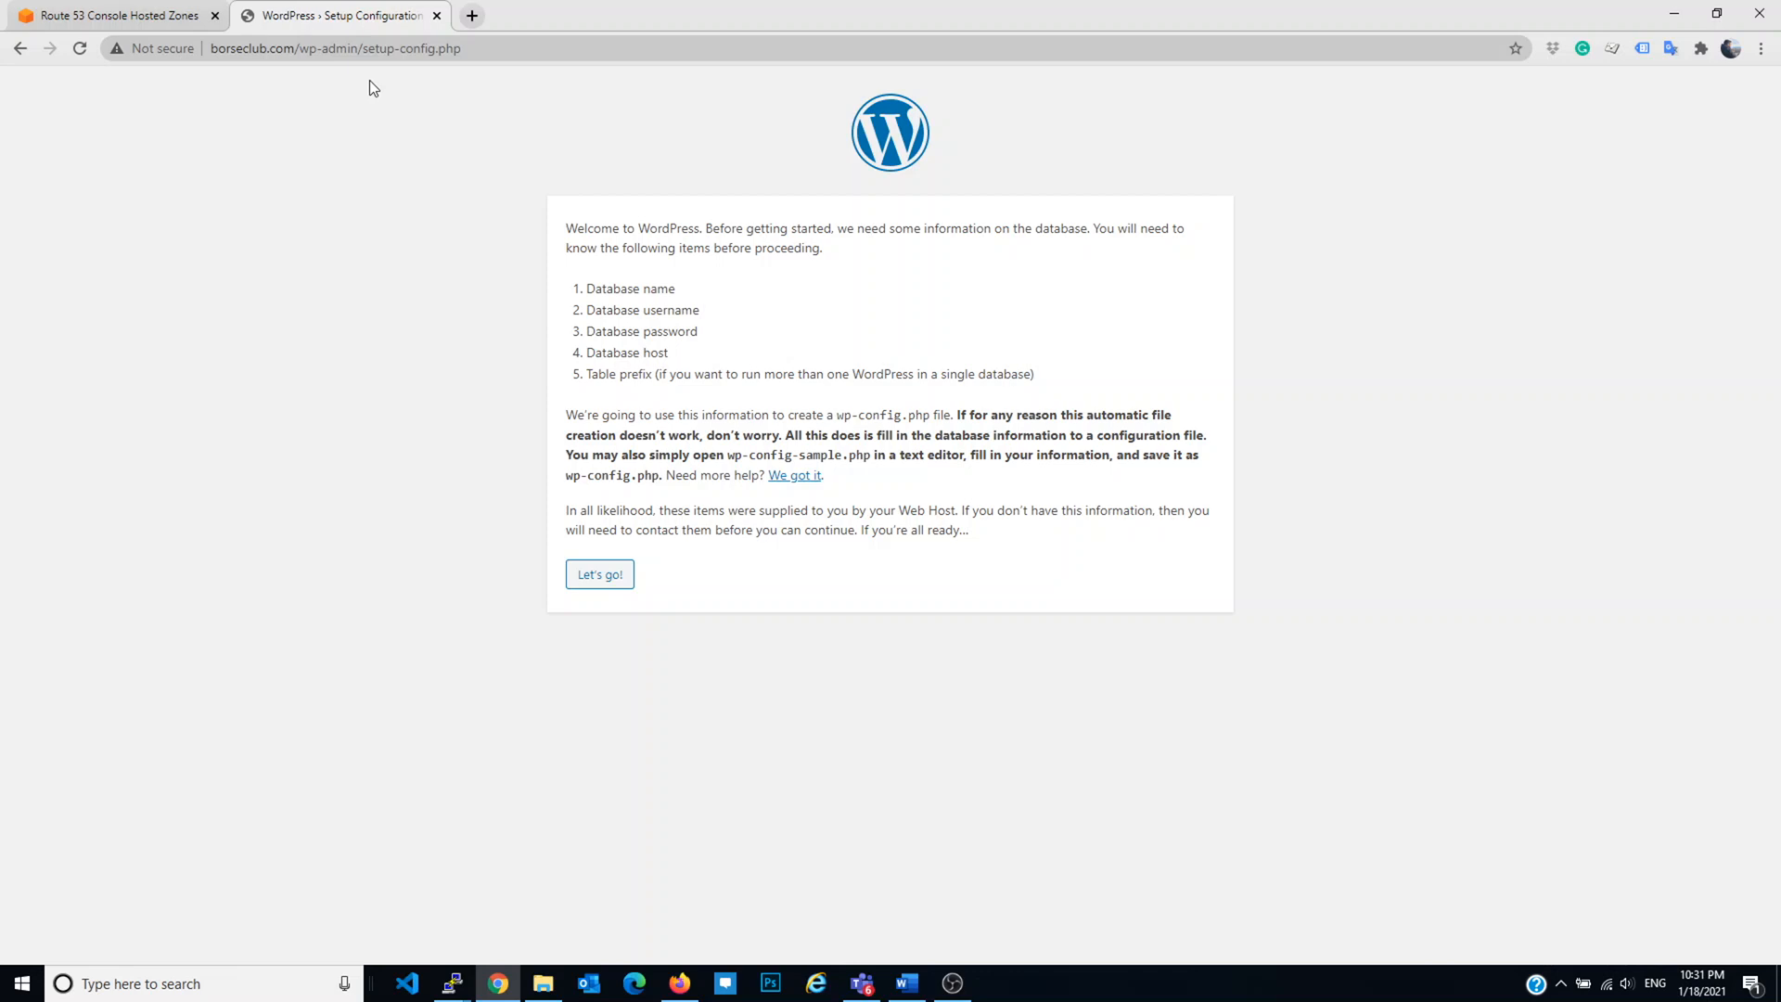
pyautogui.click(181, 13)
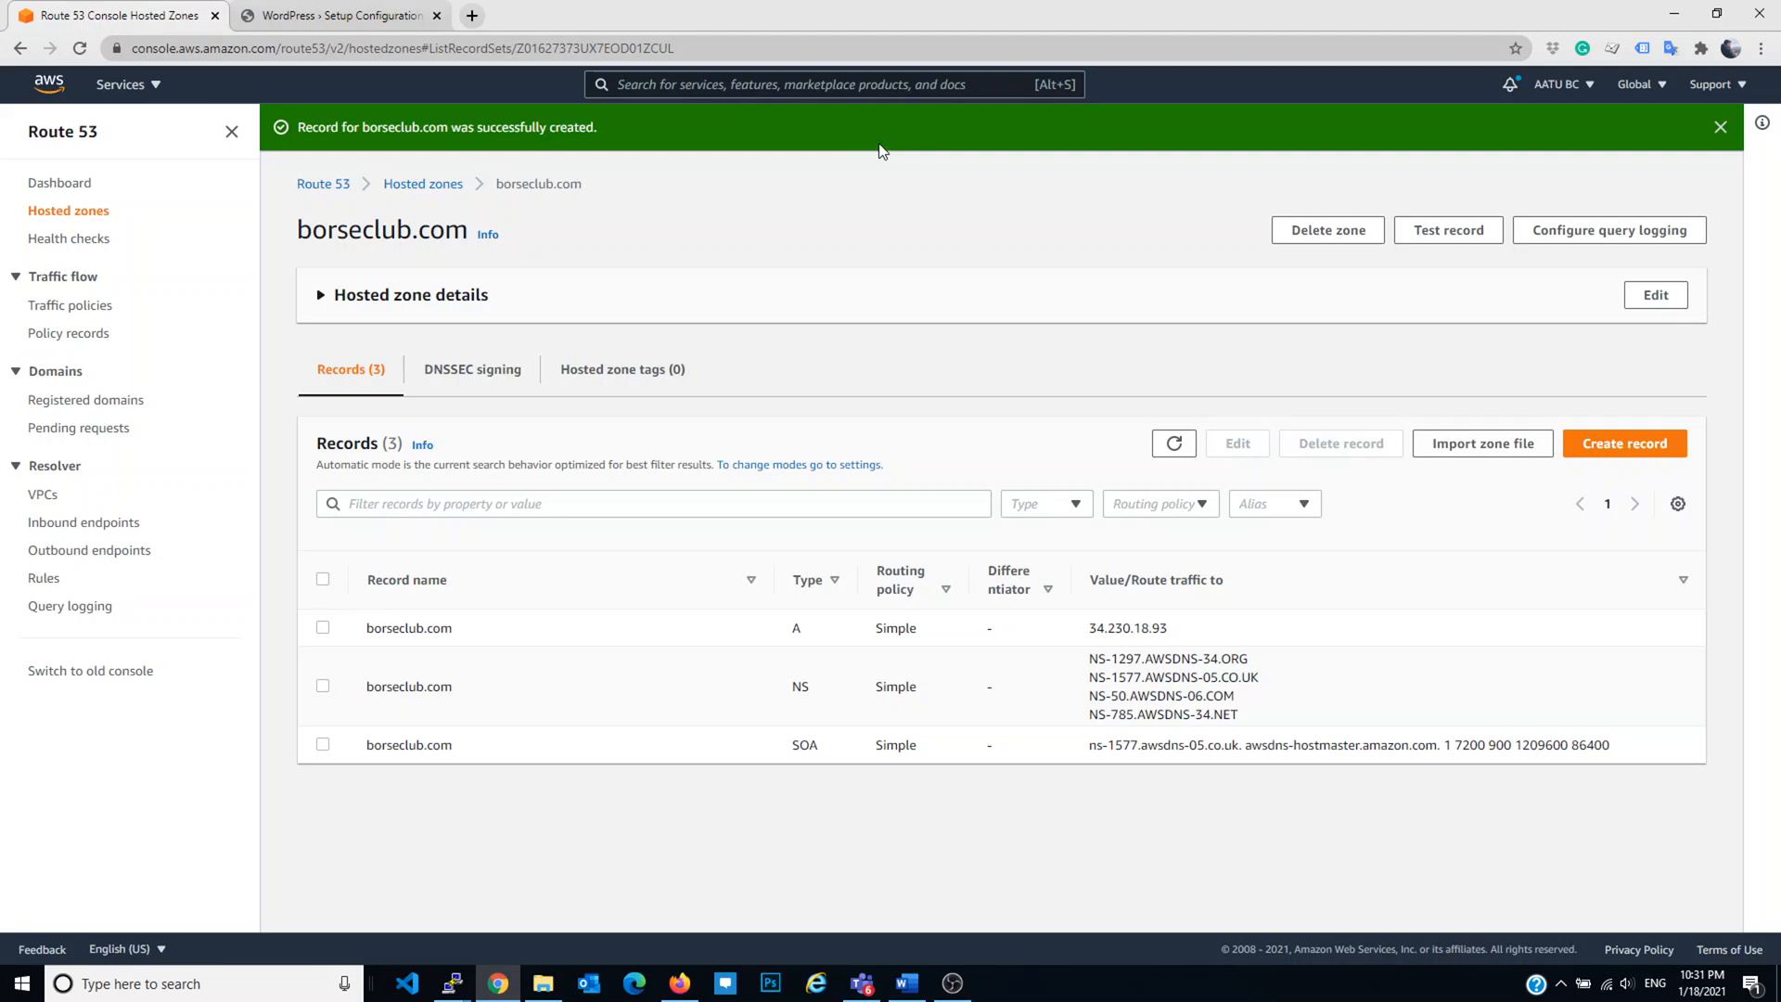
pyautogui.click(340, 11)
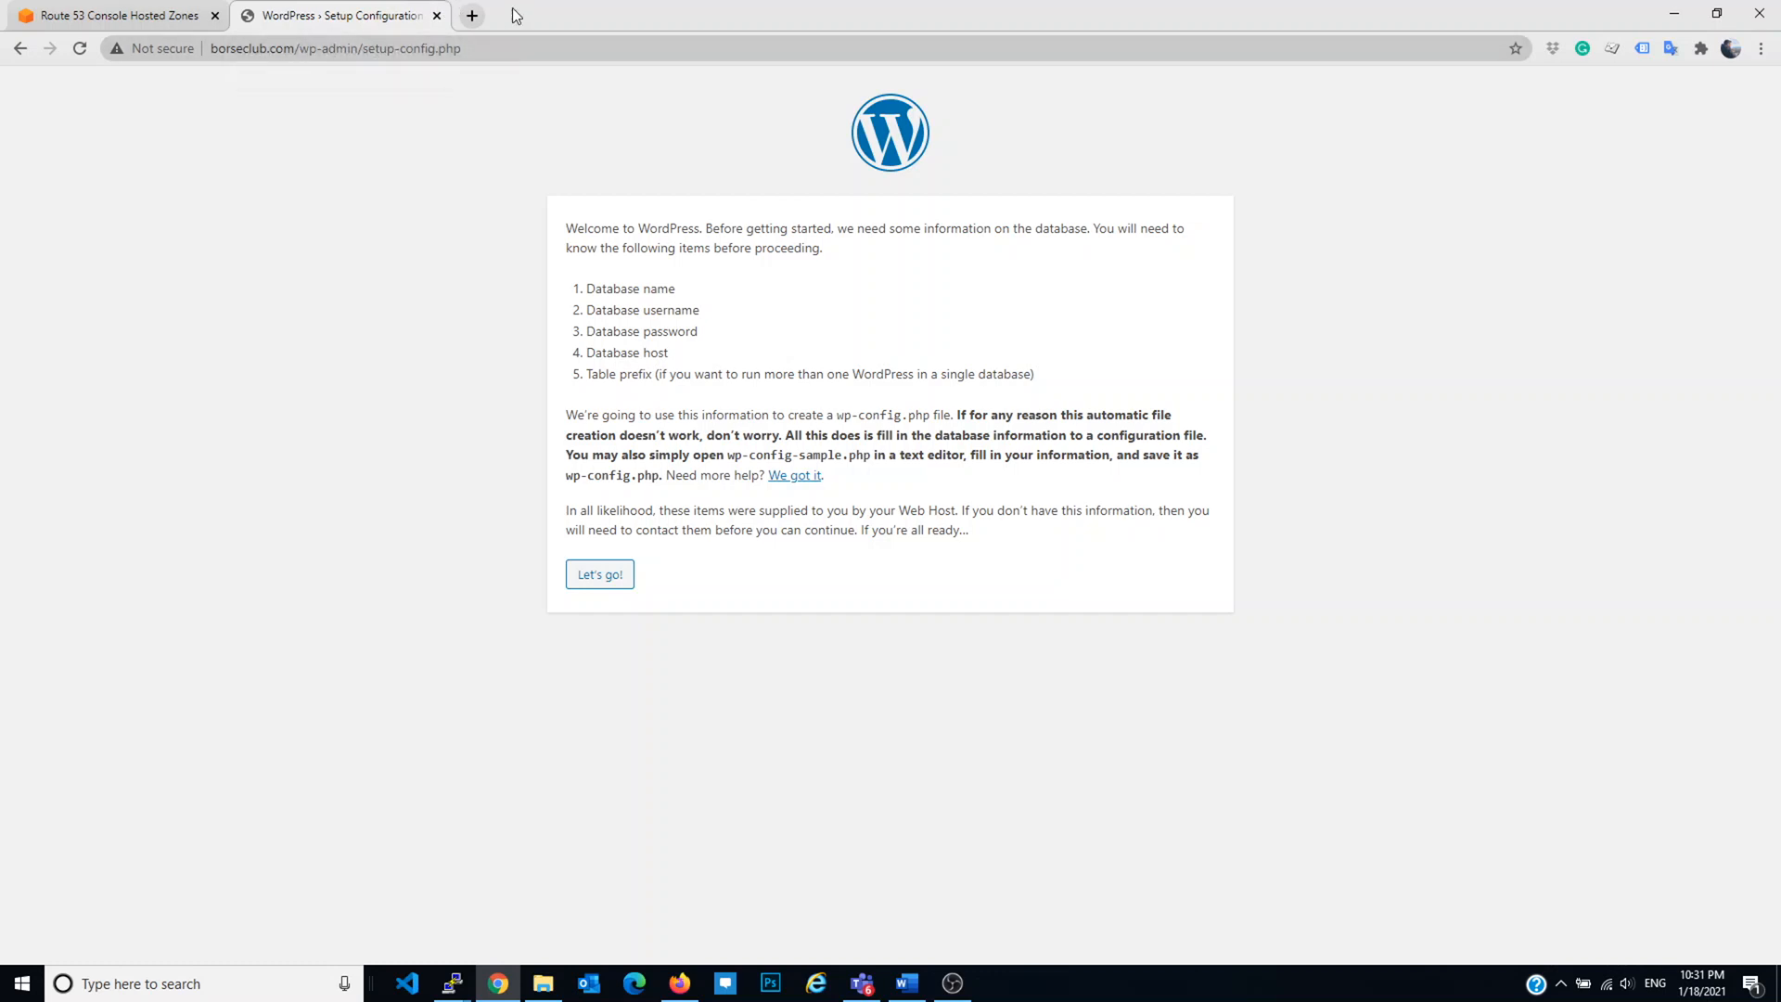
pyautogui.click(394, 12)
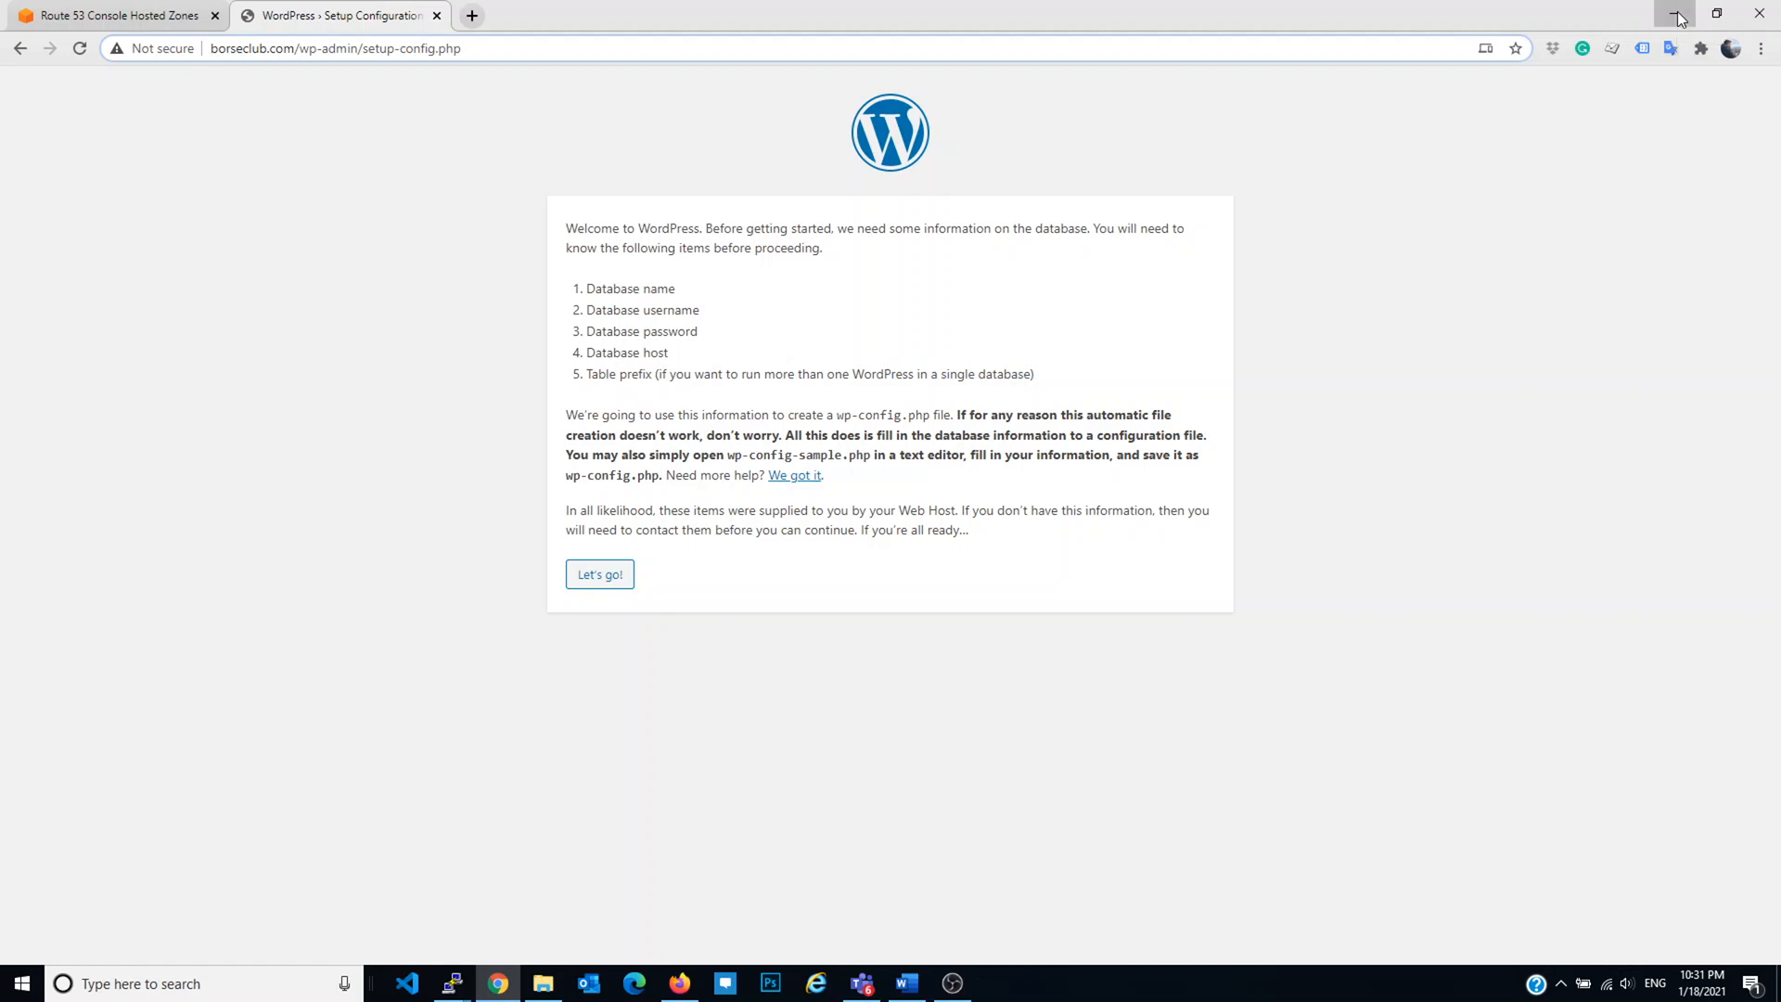
# Step: Open the RDS MySQL database's details, select its endpoint hostname, and return to WordPress setup
pyautogui.click(1675, 15)
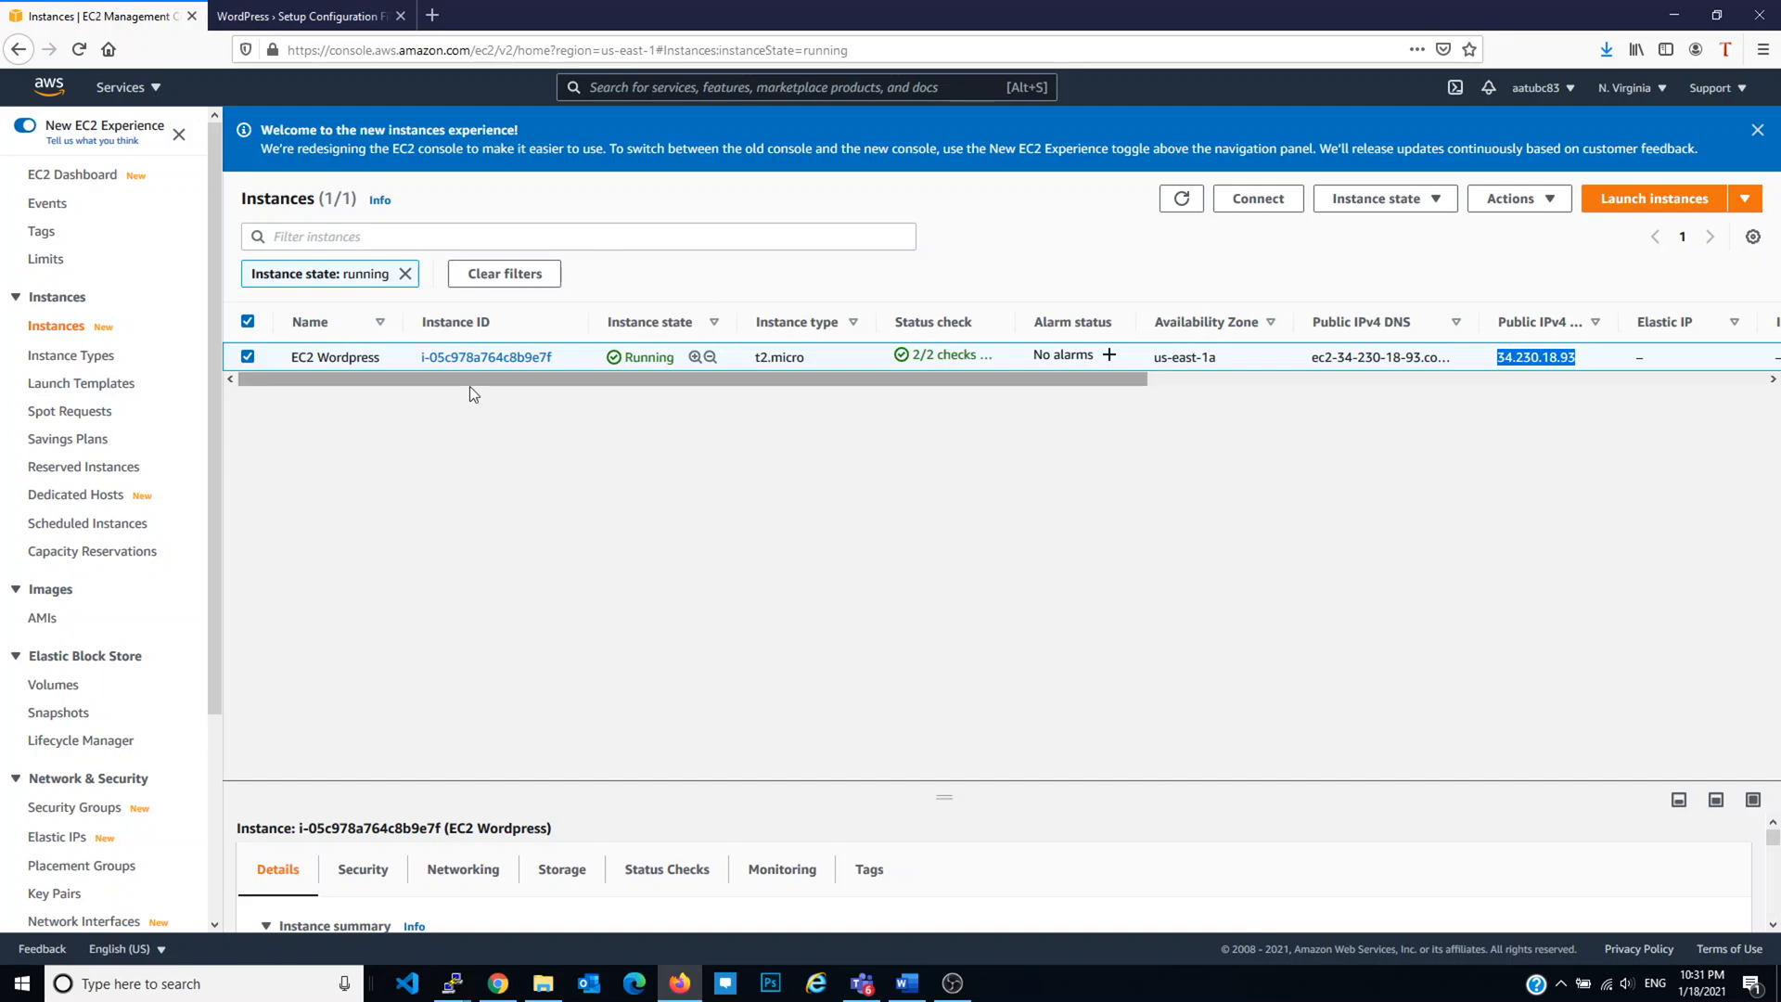
pyautogui.click(120, 86)
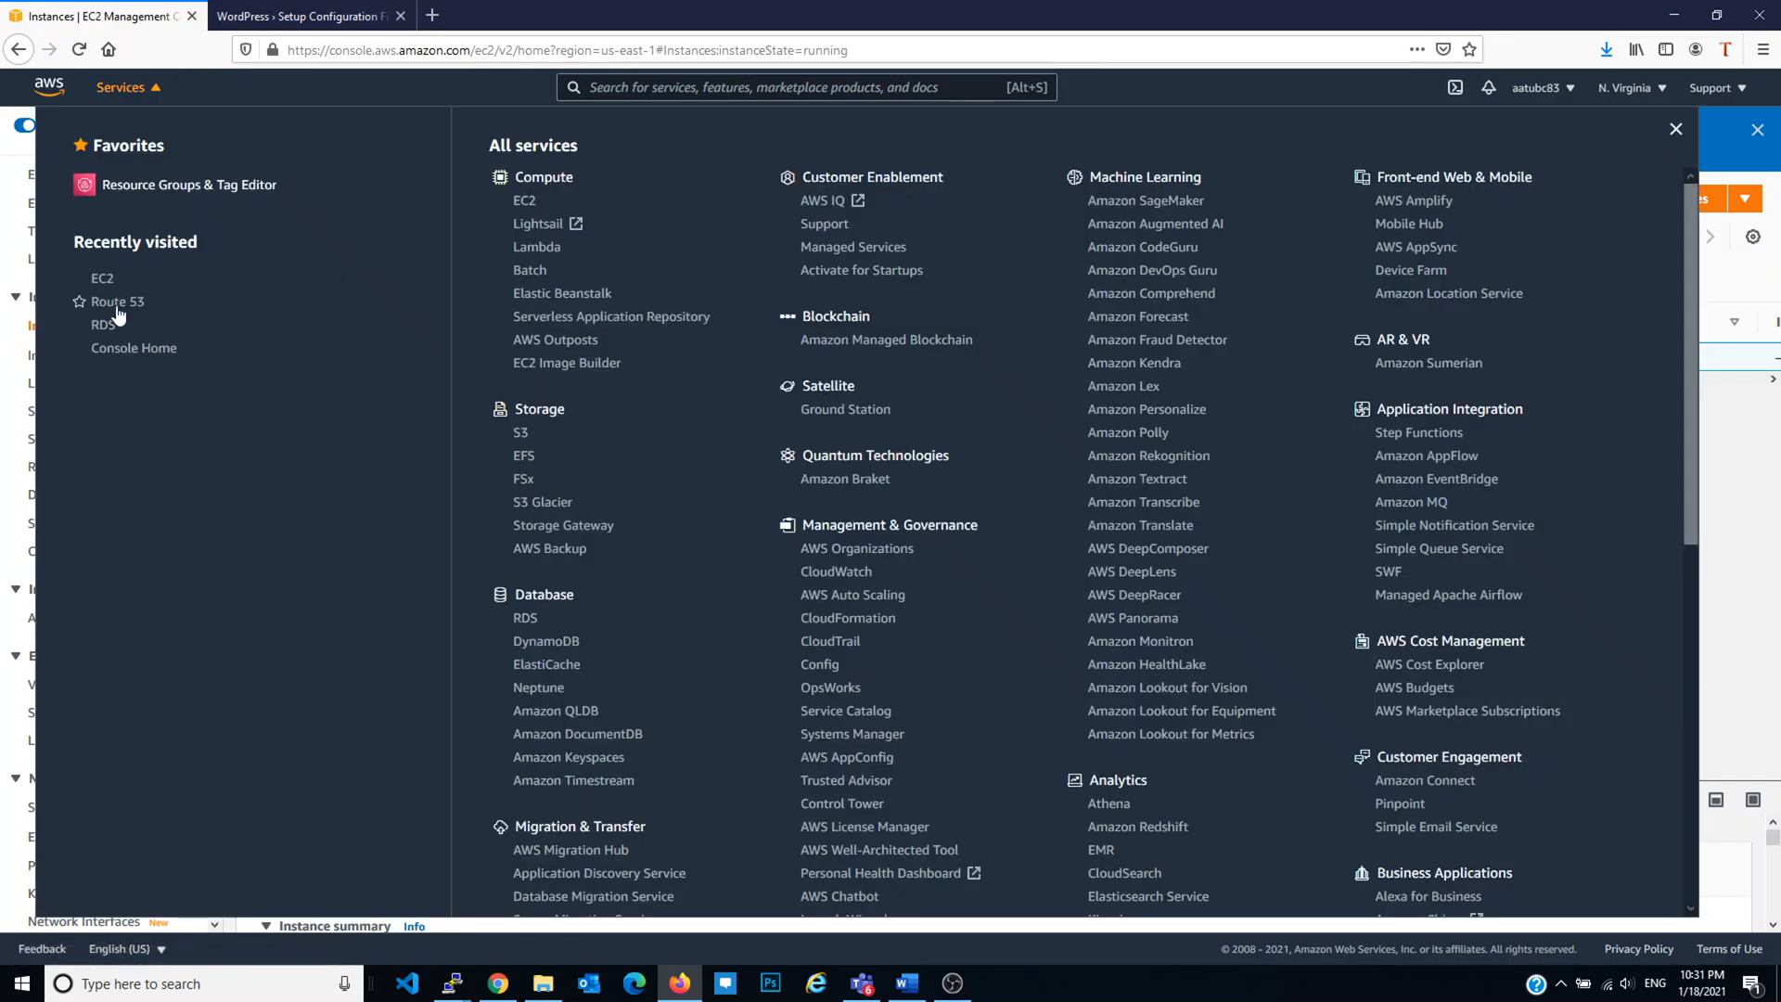
pyautogui.click(103, 325)
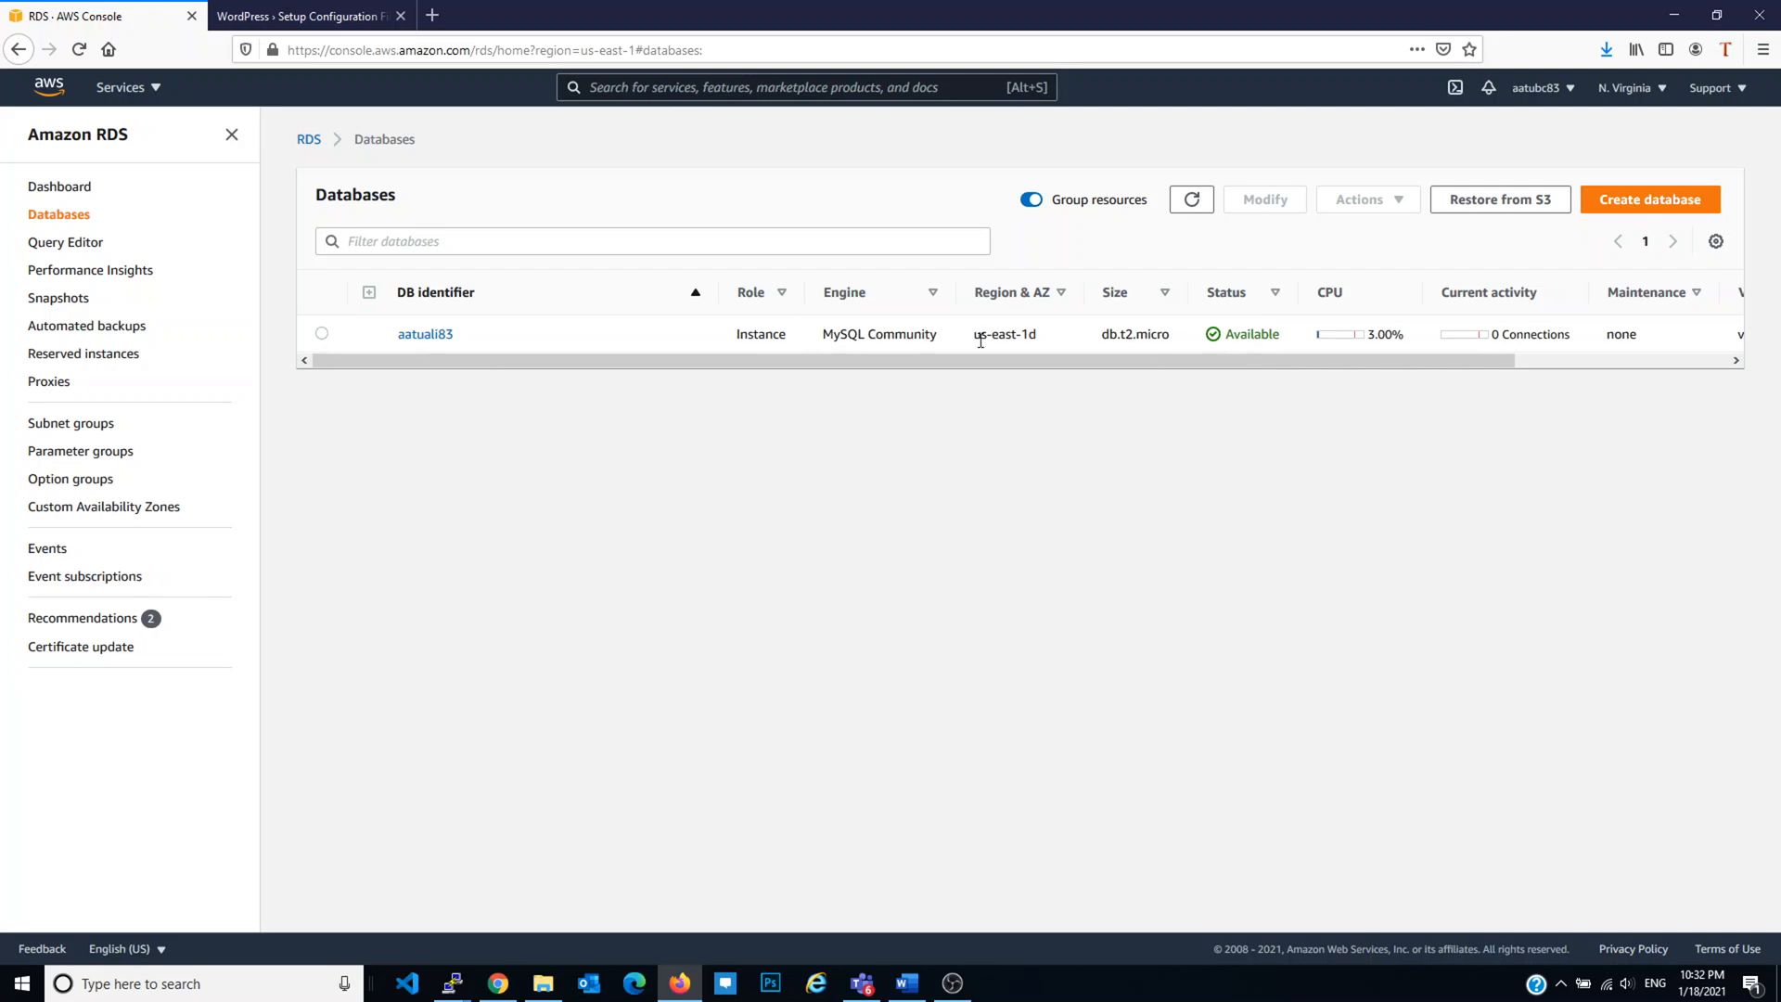
pyautogui.click(424, 334)
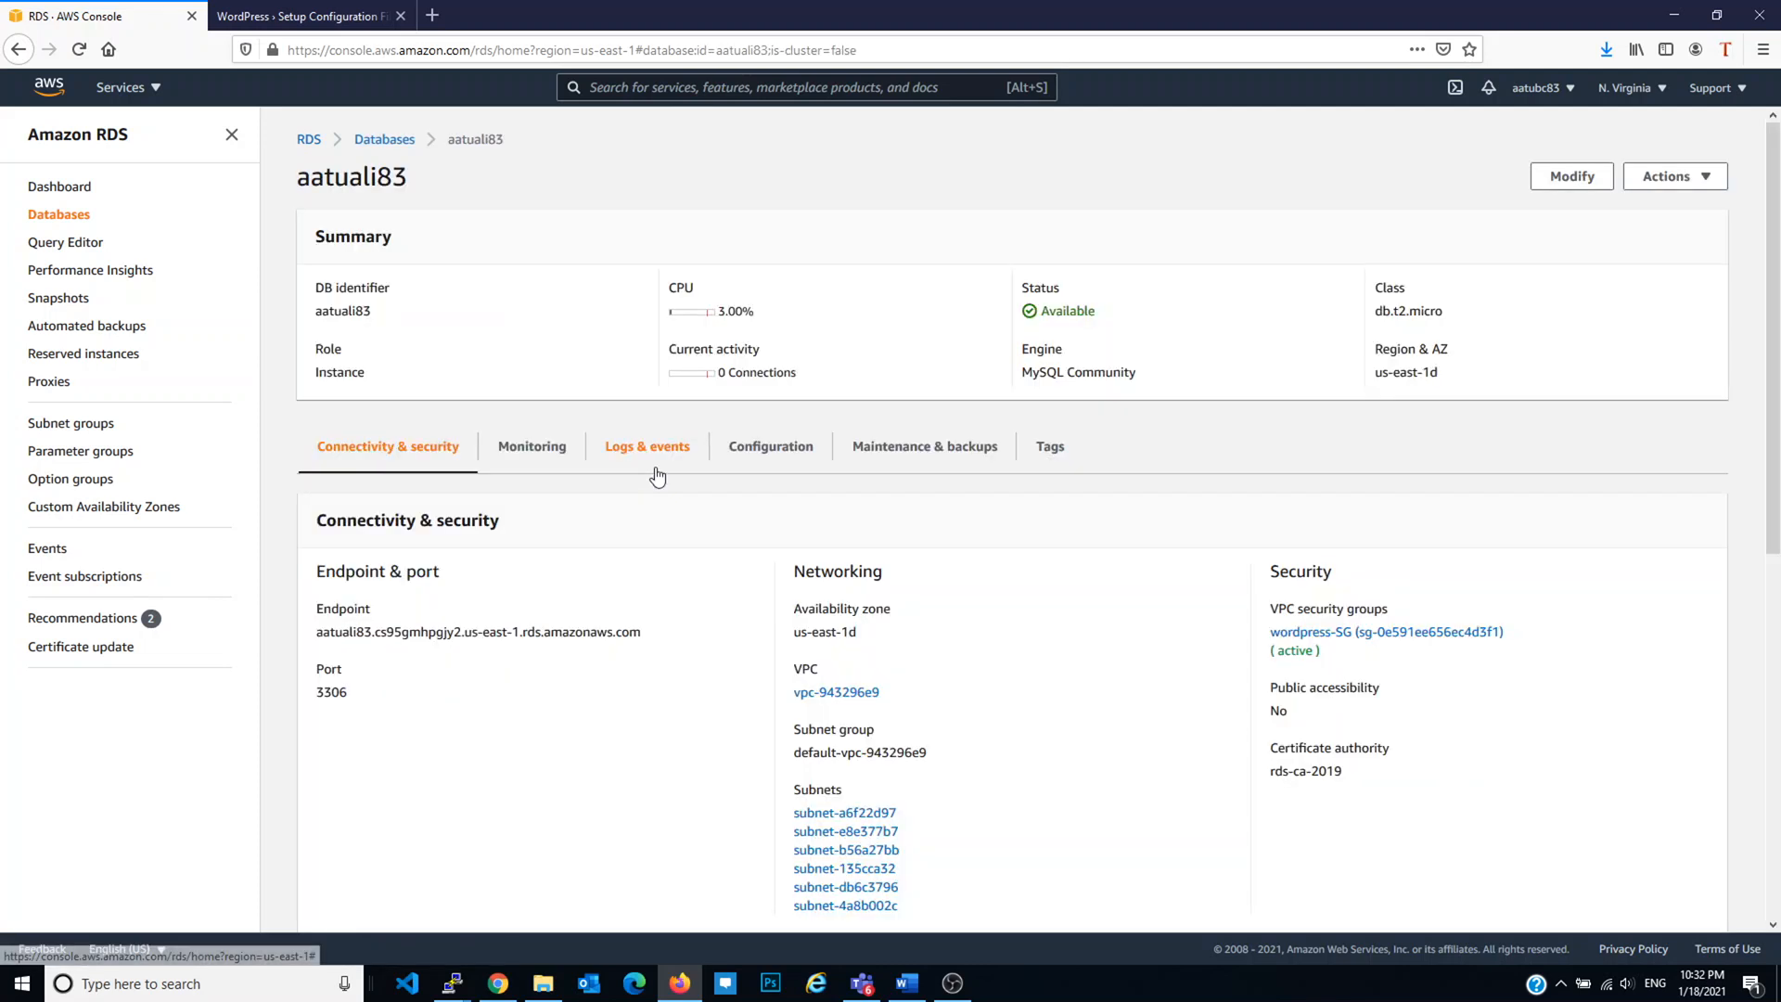
pyautogui.tripleClick(358, 631)
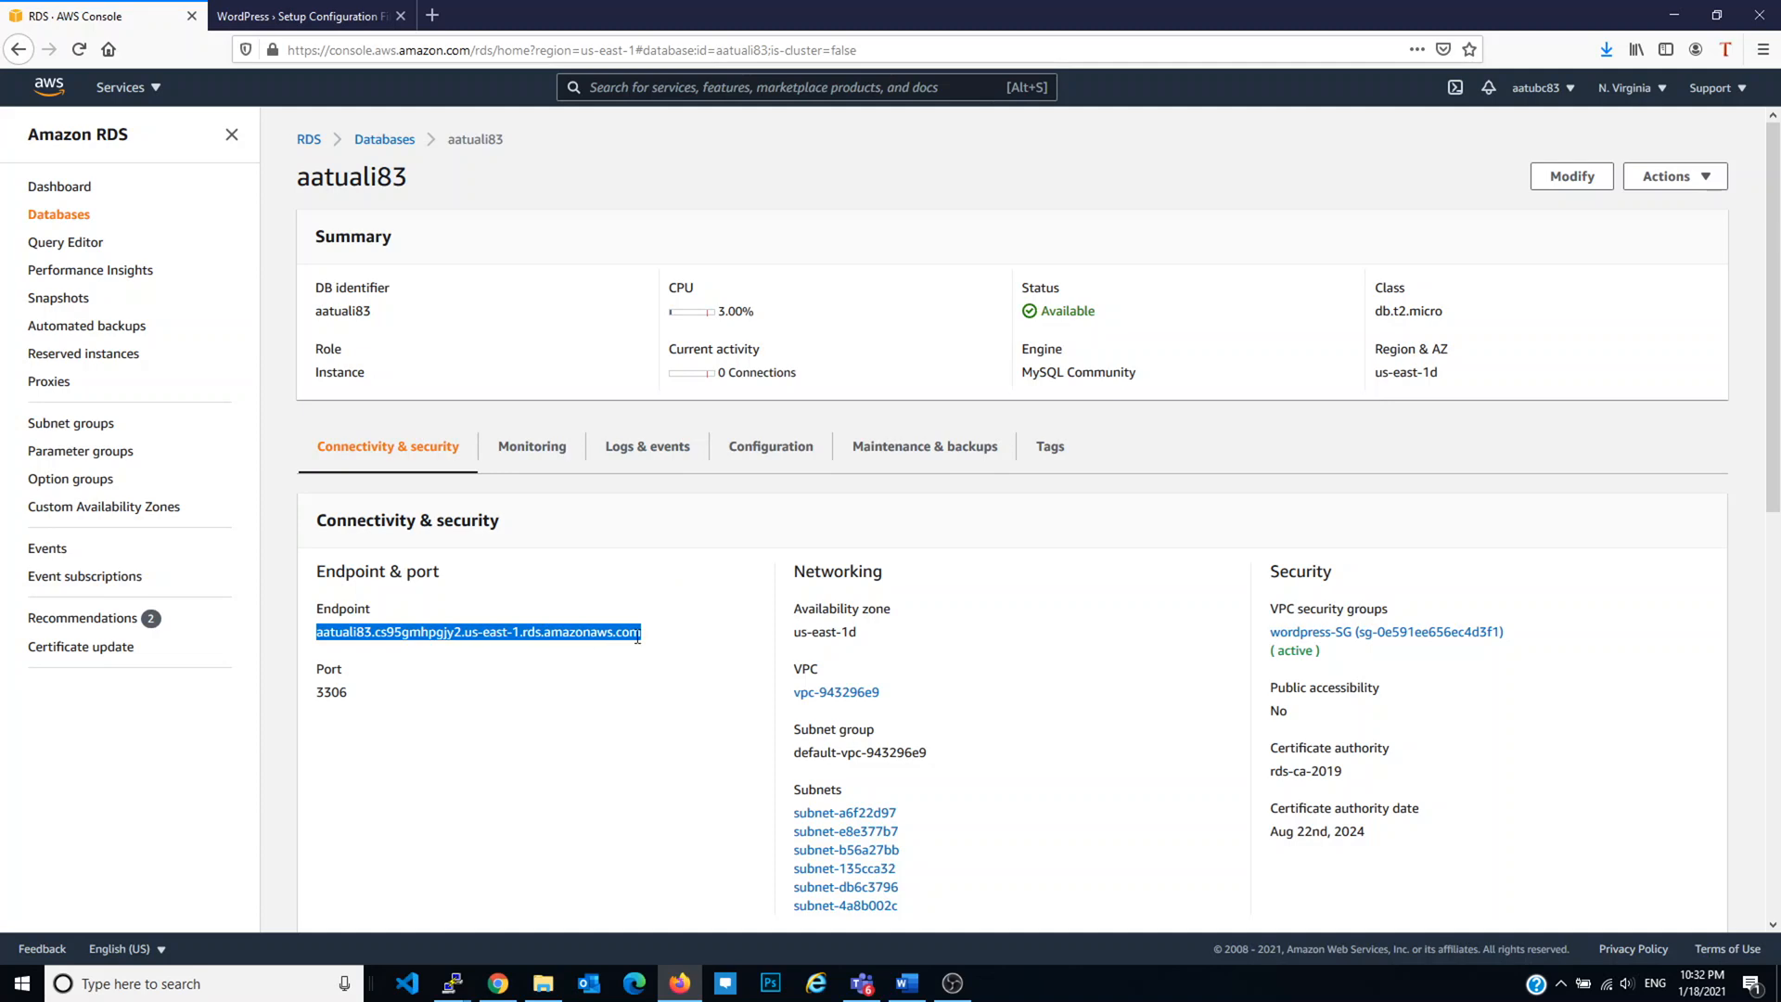
pyautogui.click(498, 983)
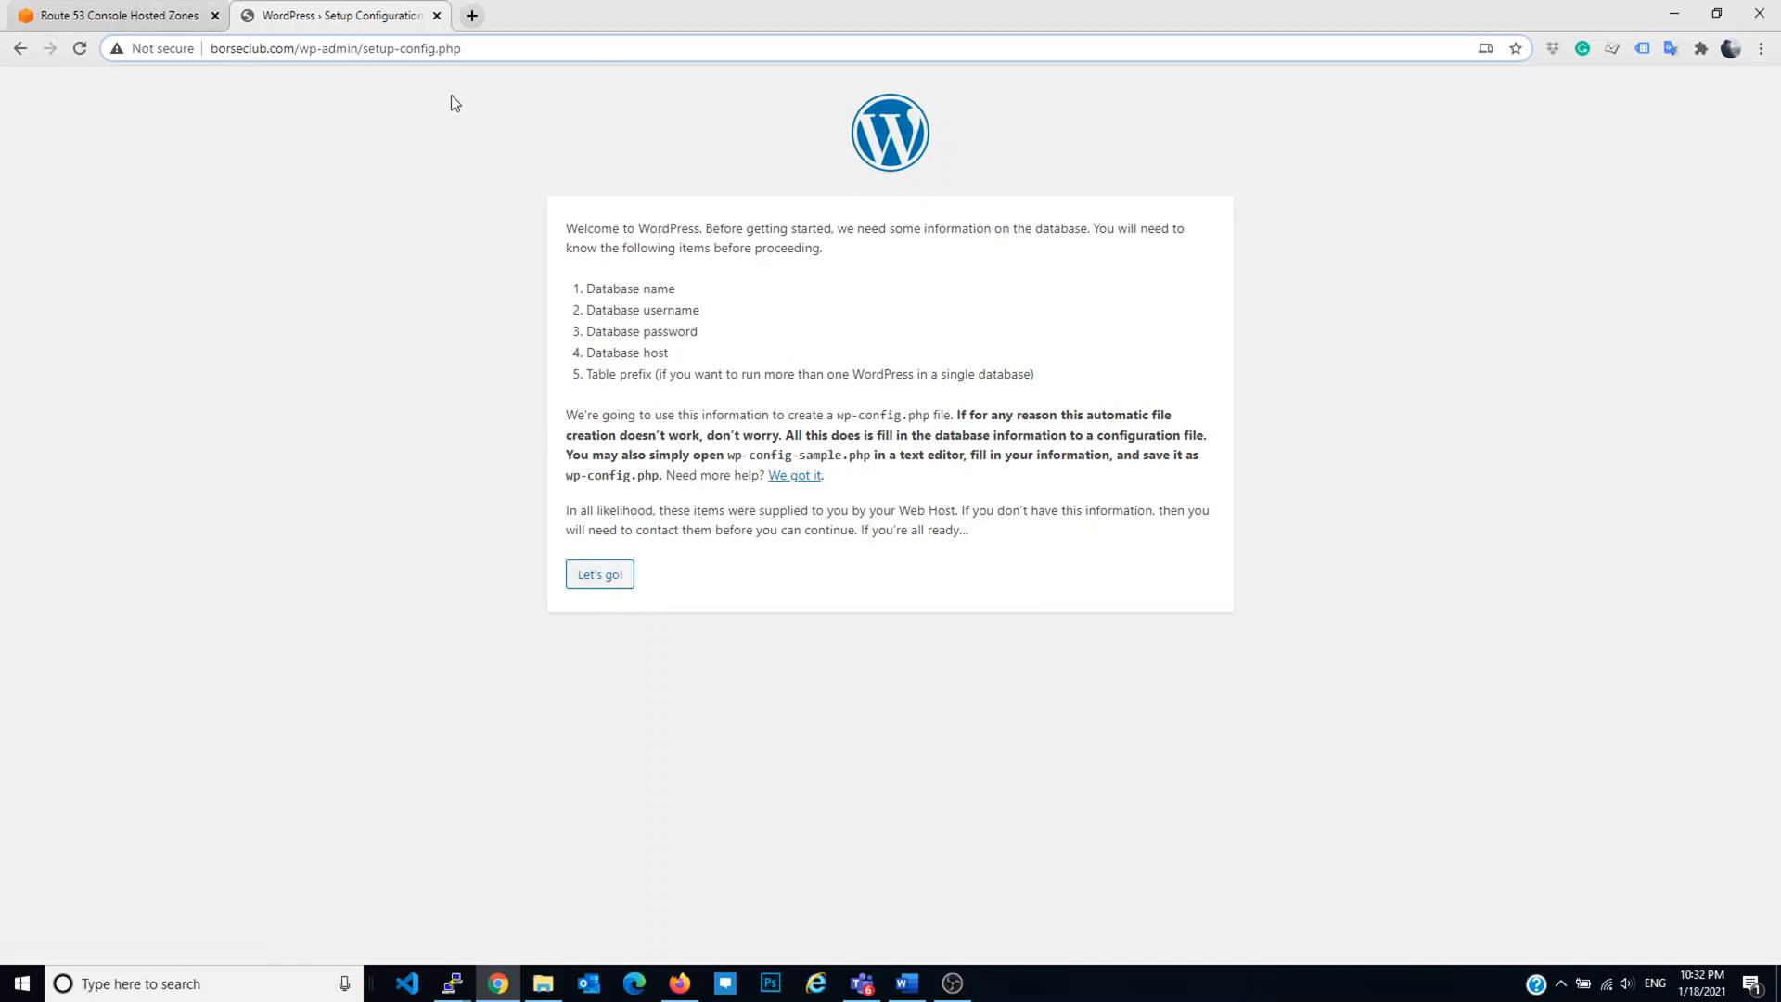
# Step: Fill the database name, username and password fields with the RDS DB identifier
pyautogui.click(599, 576)
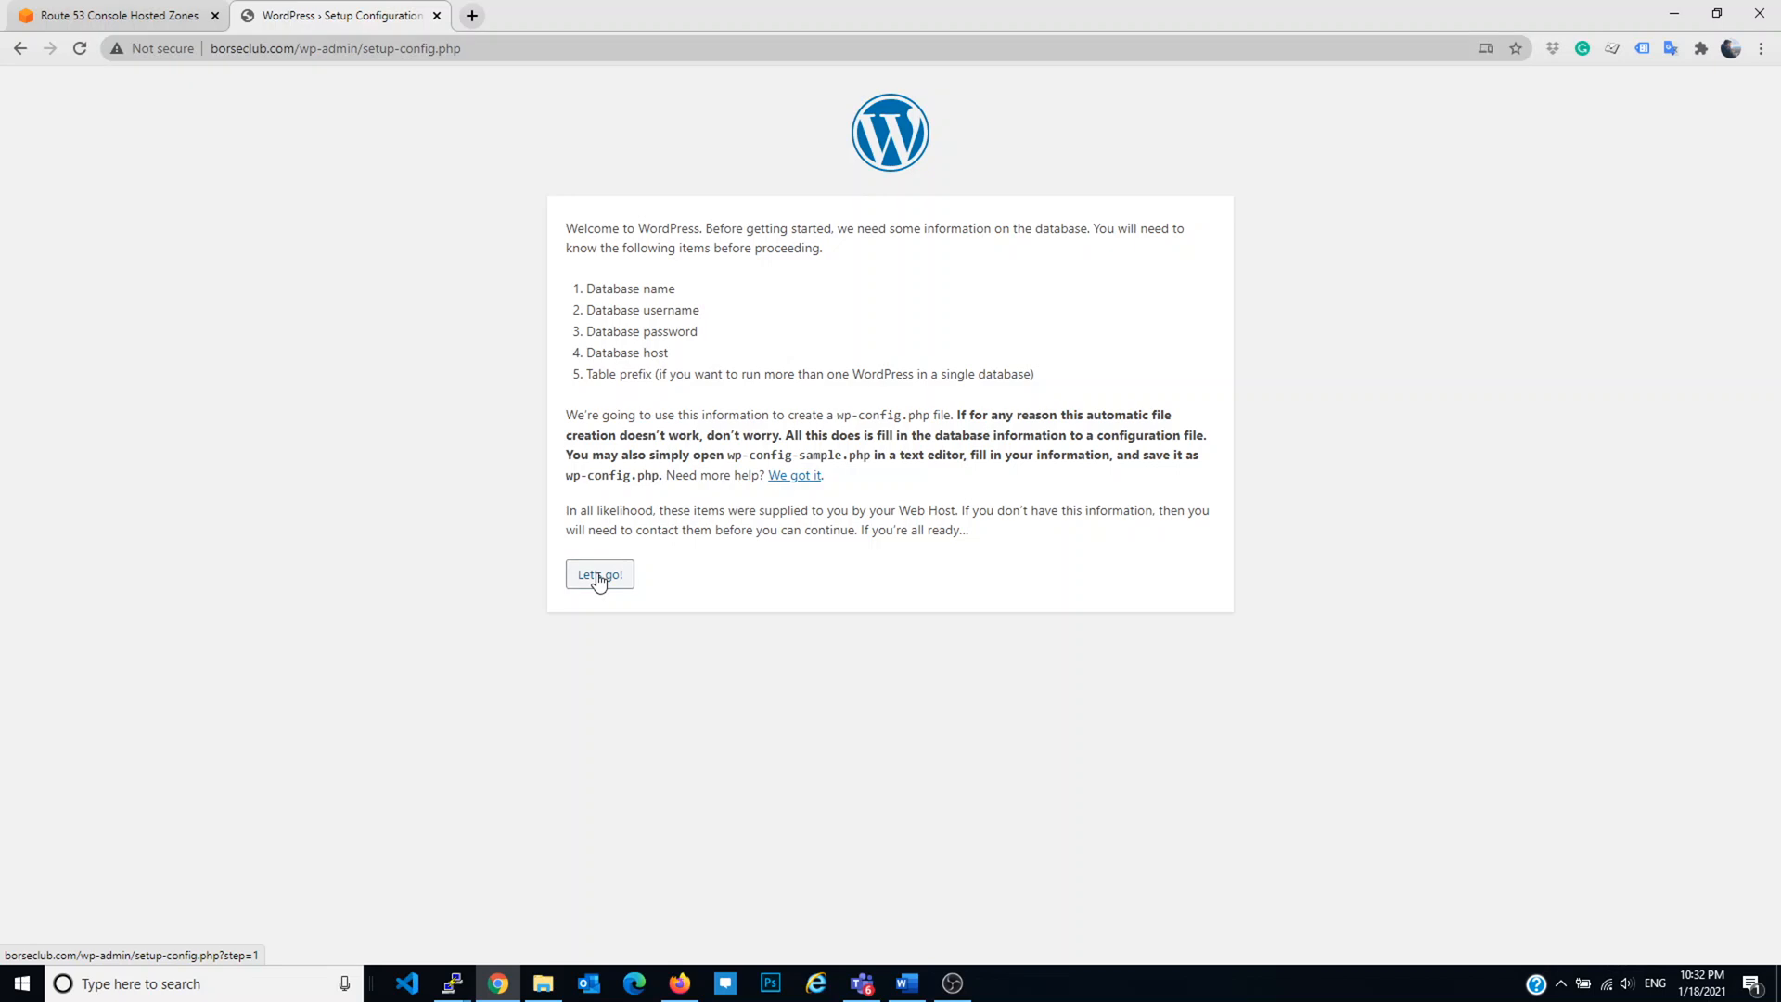
pyautogui.doubleClick(803, 284)
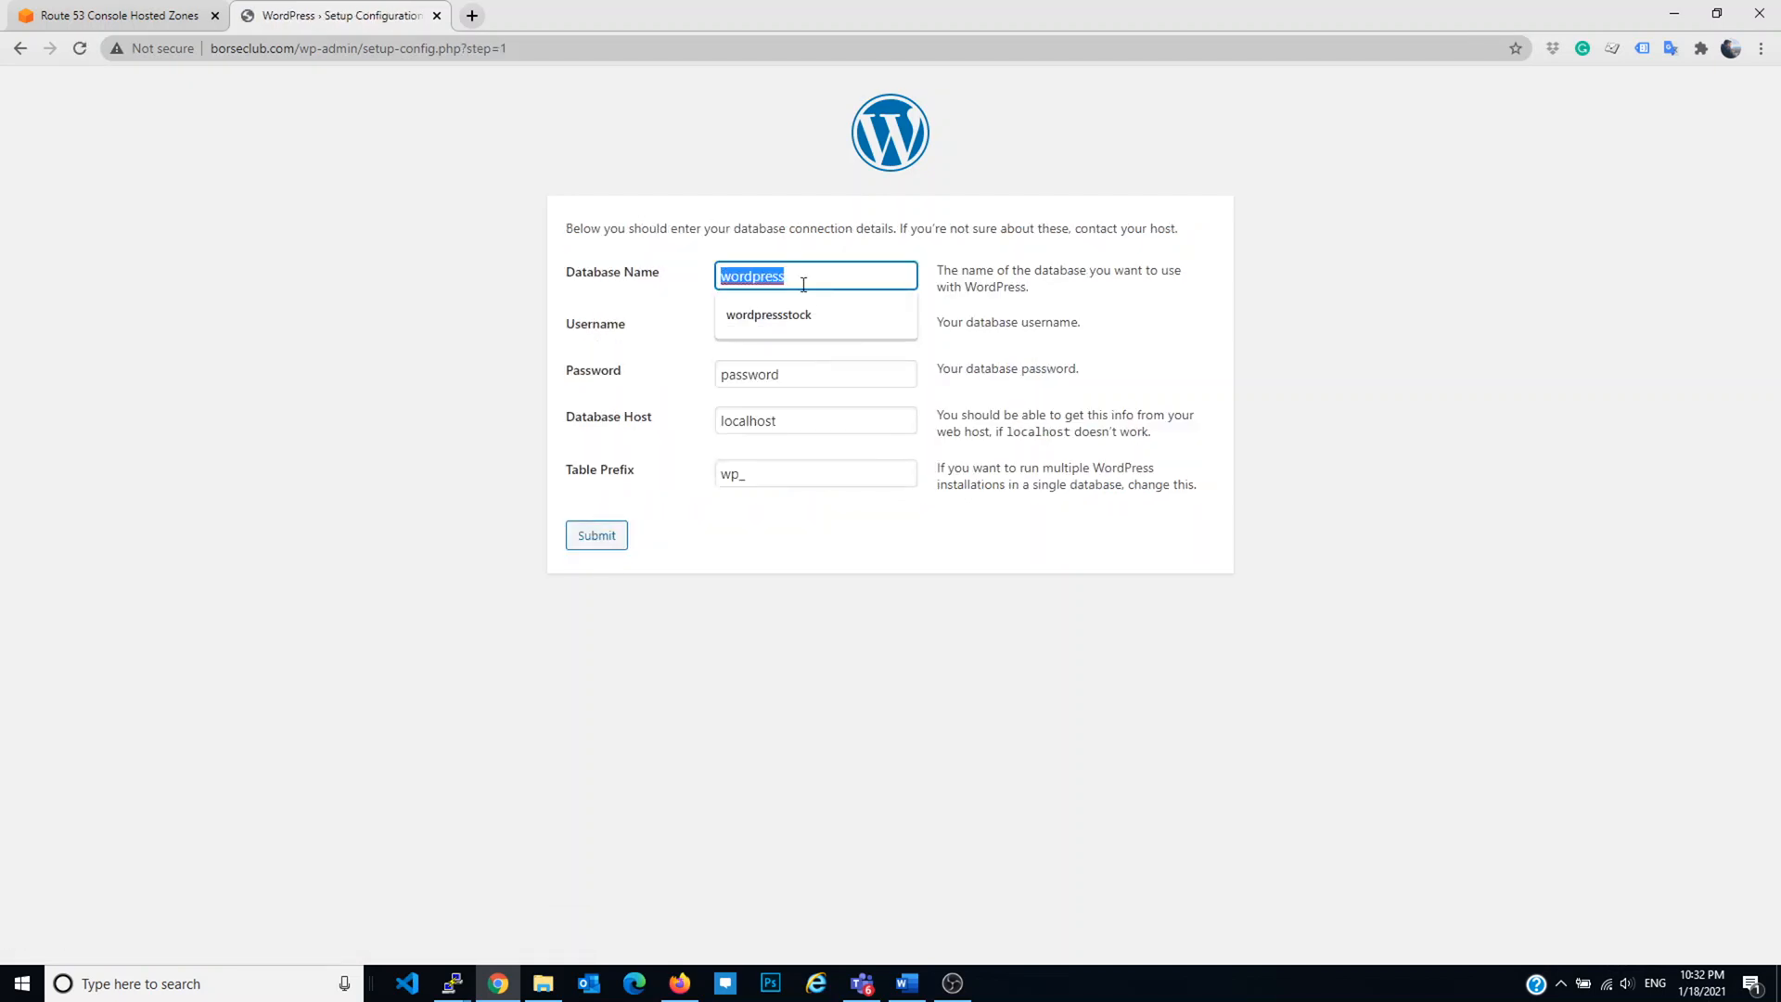
pyautogui.hotkey('alt', 'Tab')
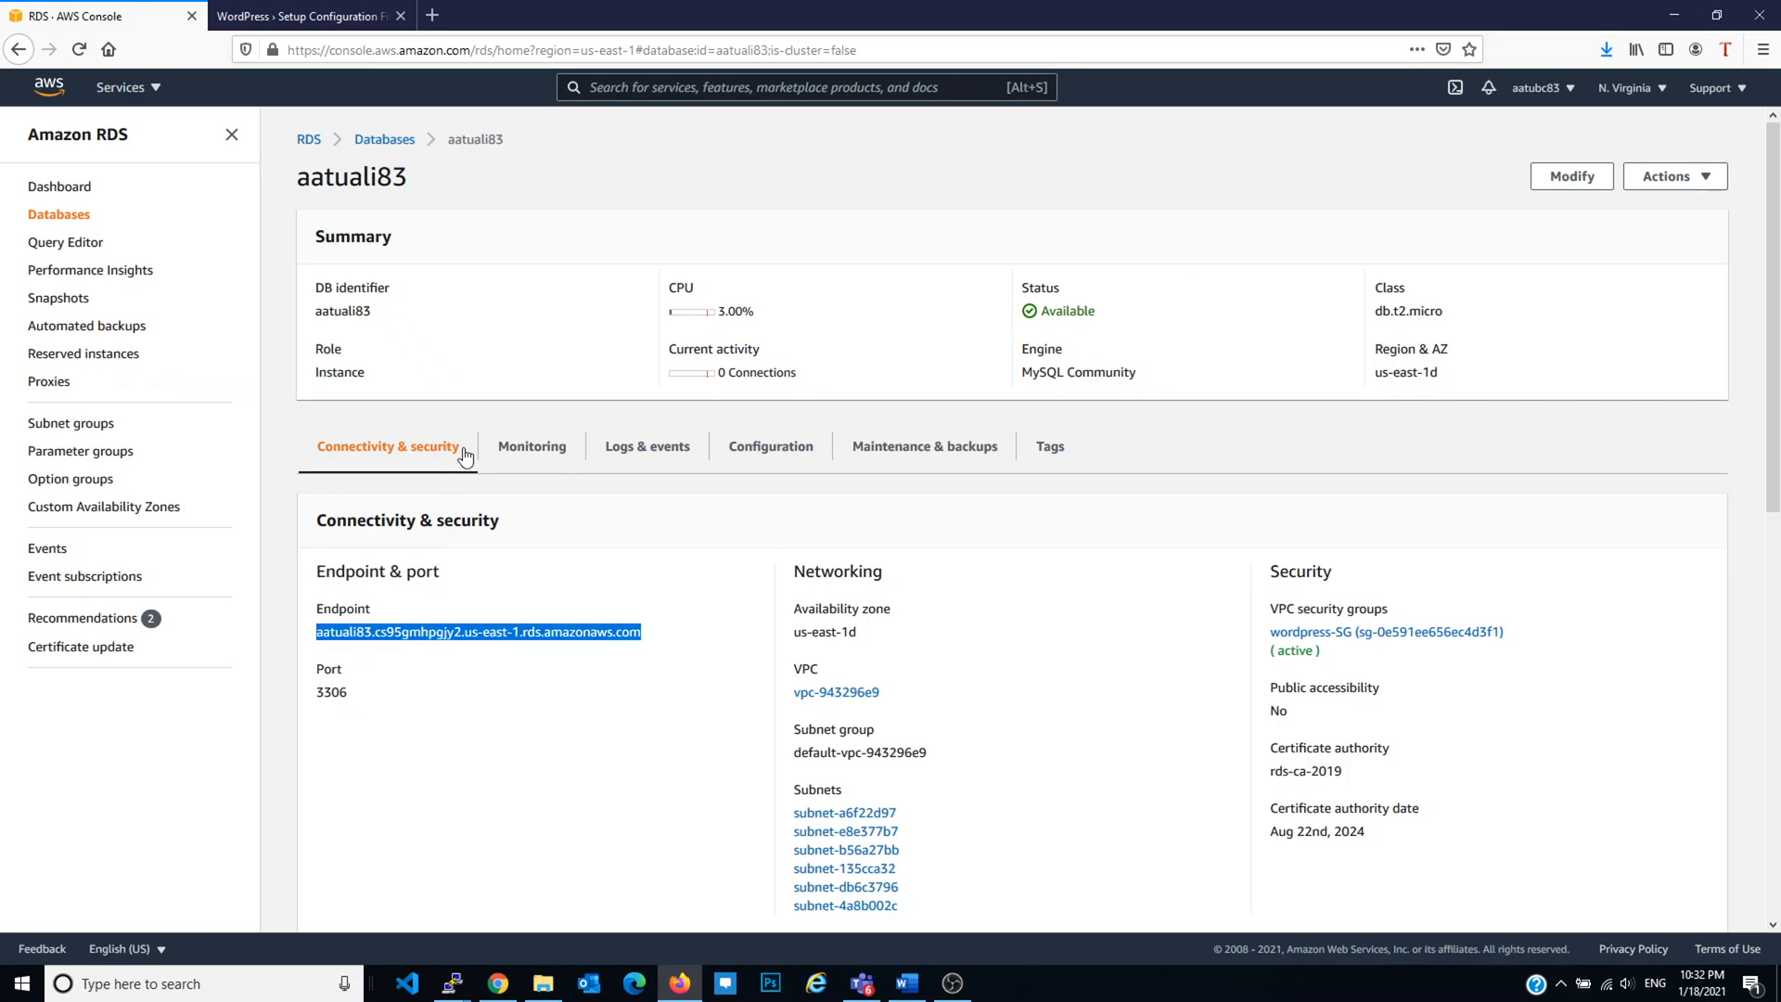
pyautogui.doubleClick(343, 310)
pyautogui.hotkey('ctrl', 'c')
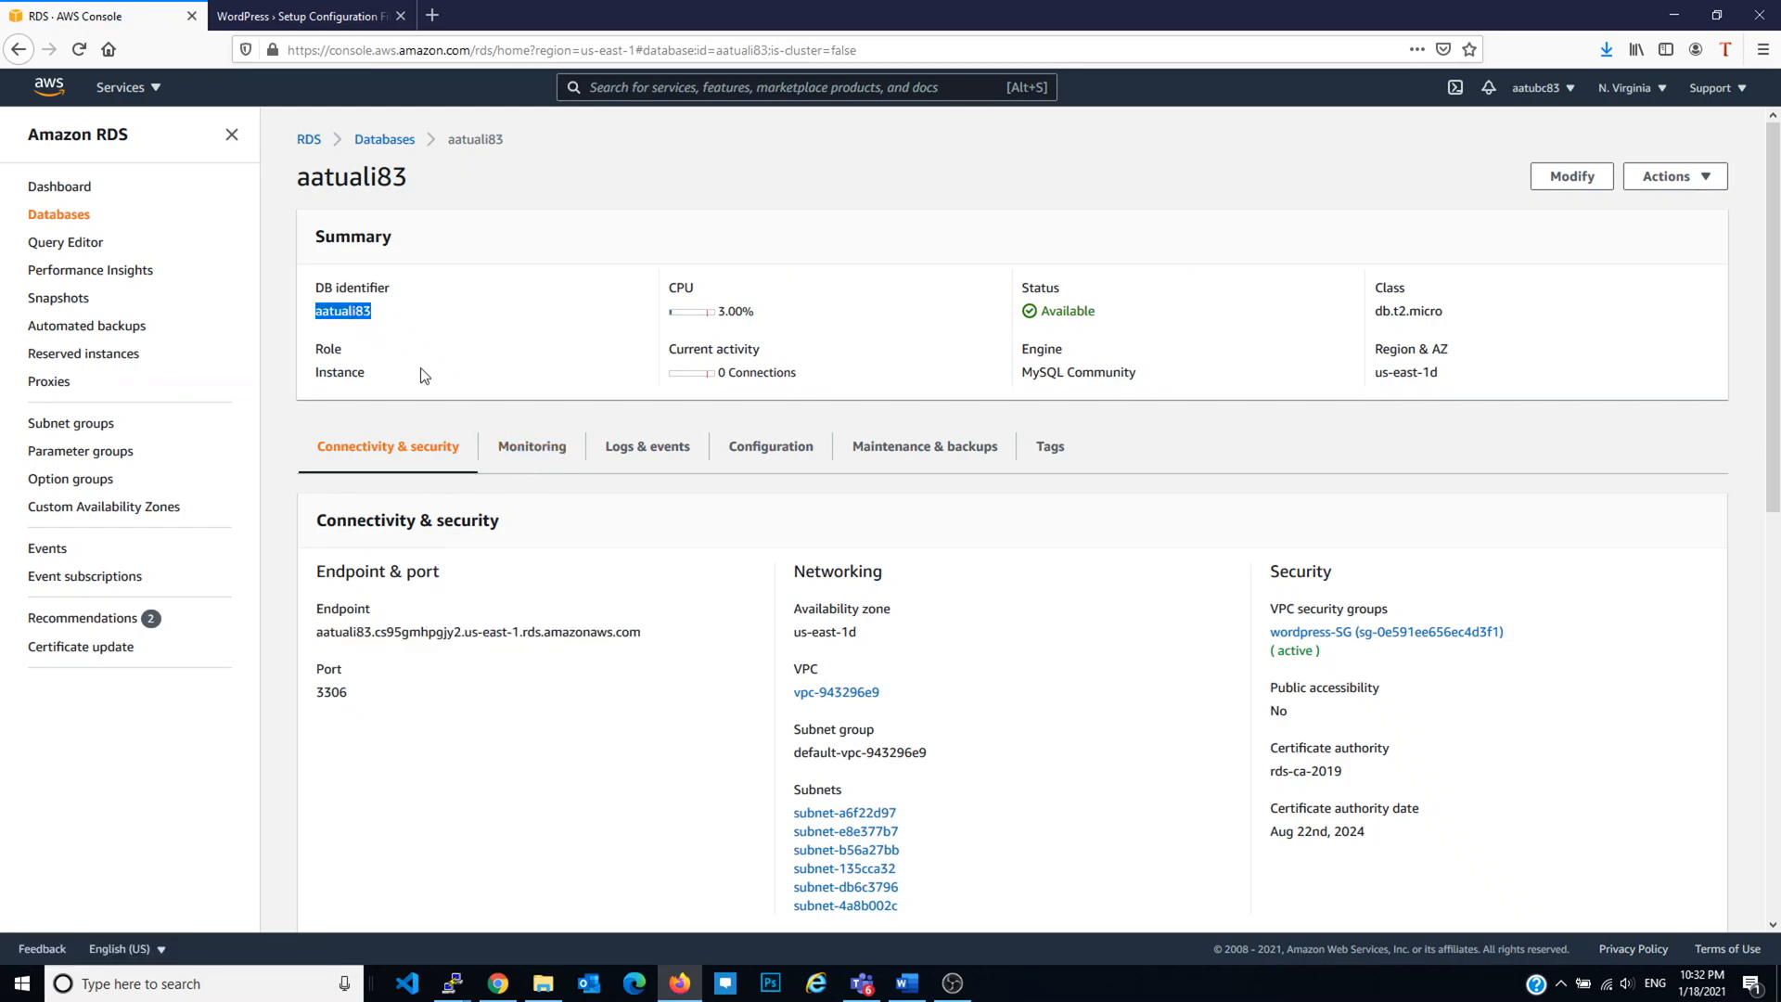
pyautogui.hotkey('alt', 'Tab')
pyautogui.hotkey('ctrl', 'v')
pyautogui.doubleClick(811, 329)
pyautogui.hotkey('ctrl', 'v')
pyautogui.doubleClick(815, 369)
pyautogui.hotkey('ctrl', 'v')
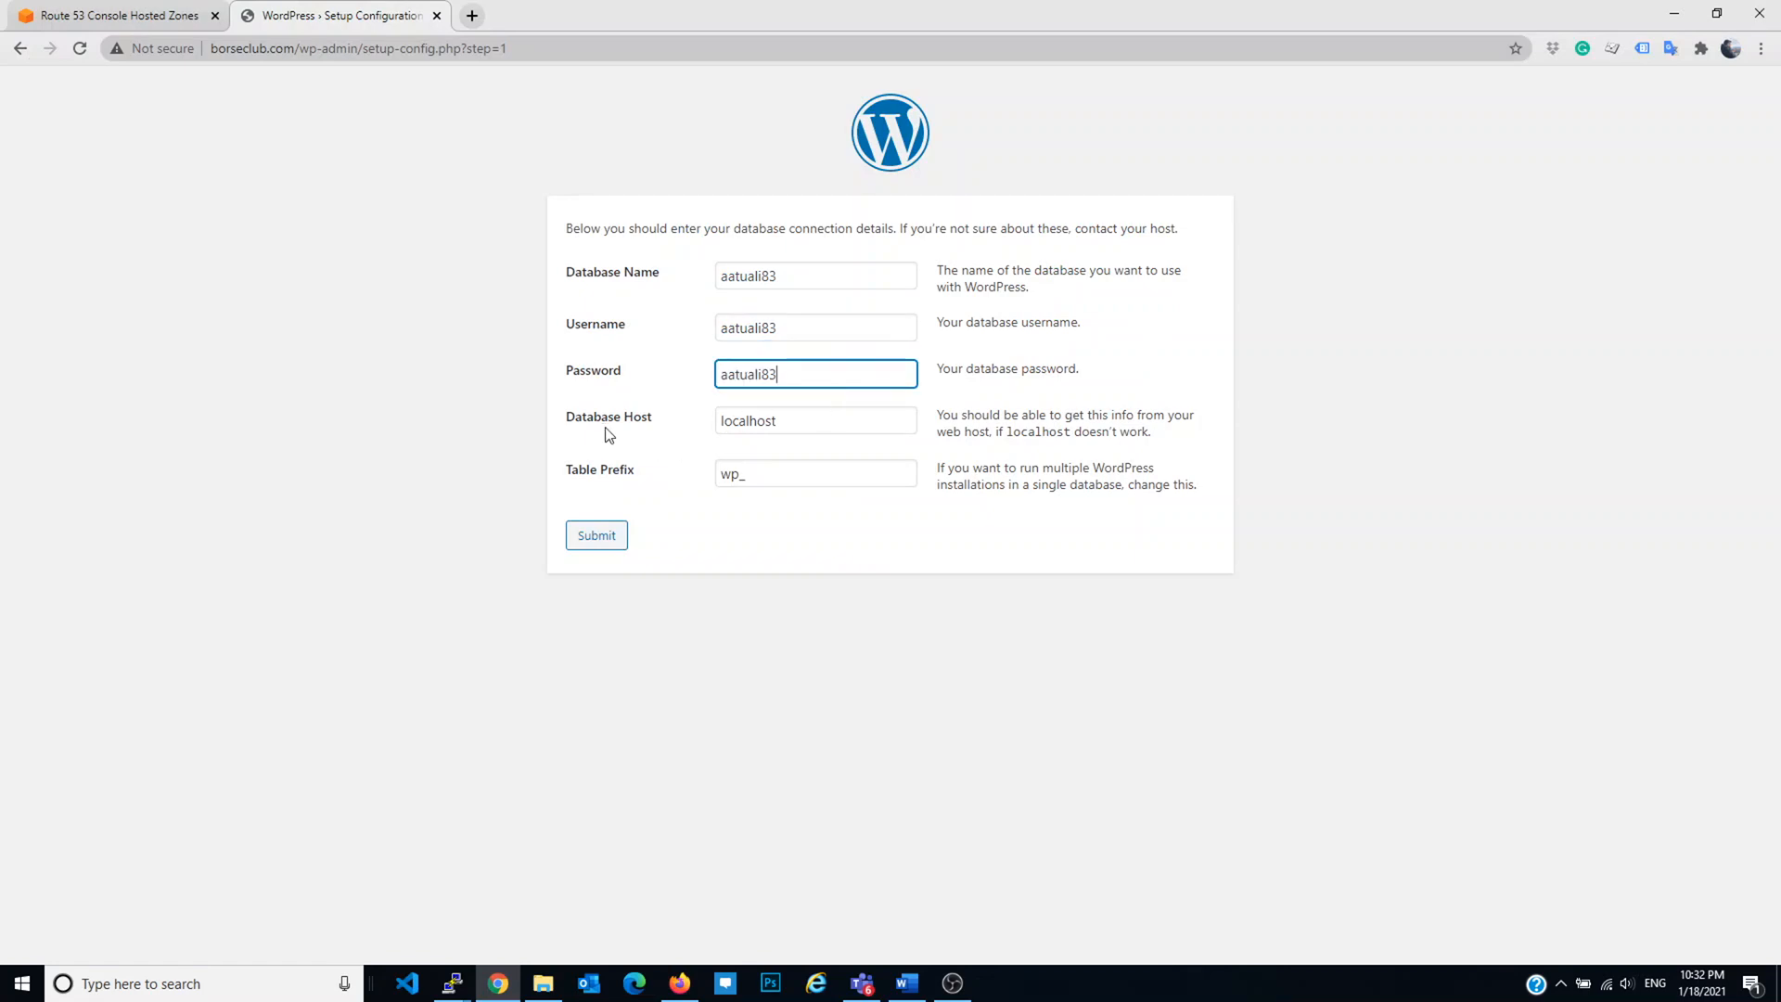
# Step: Replace localhost with the RDS endpoint as Database Host and submit the connection details
pyautogui.hotkey('alt', 'Tab')
pyautogui.tripleClick(531, 631)
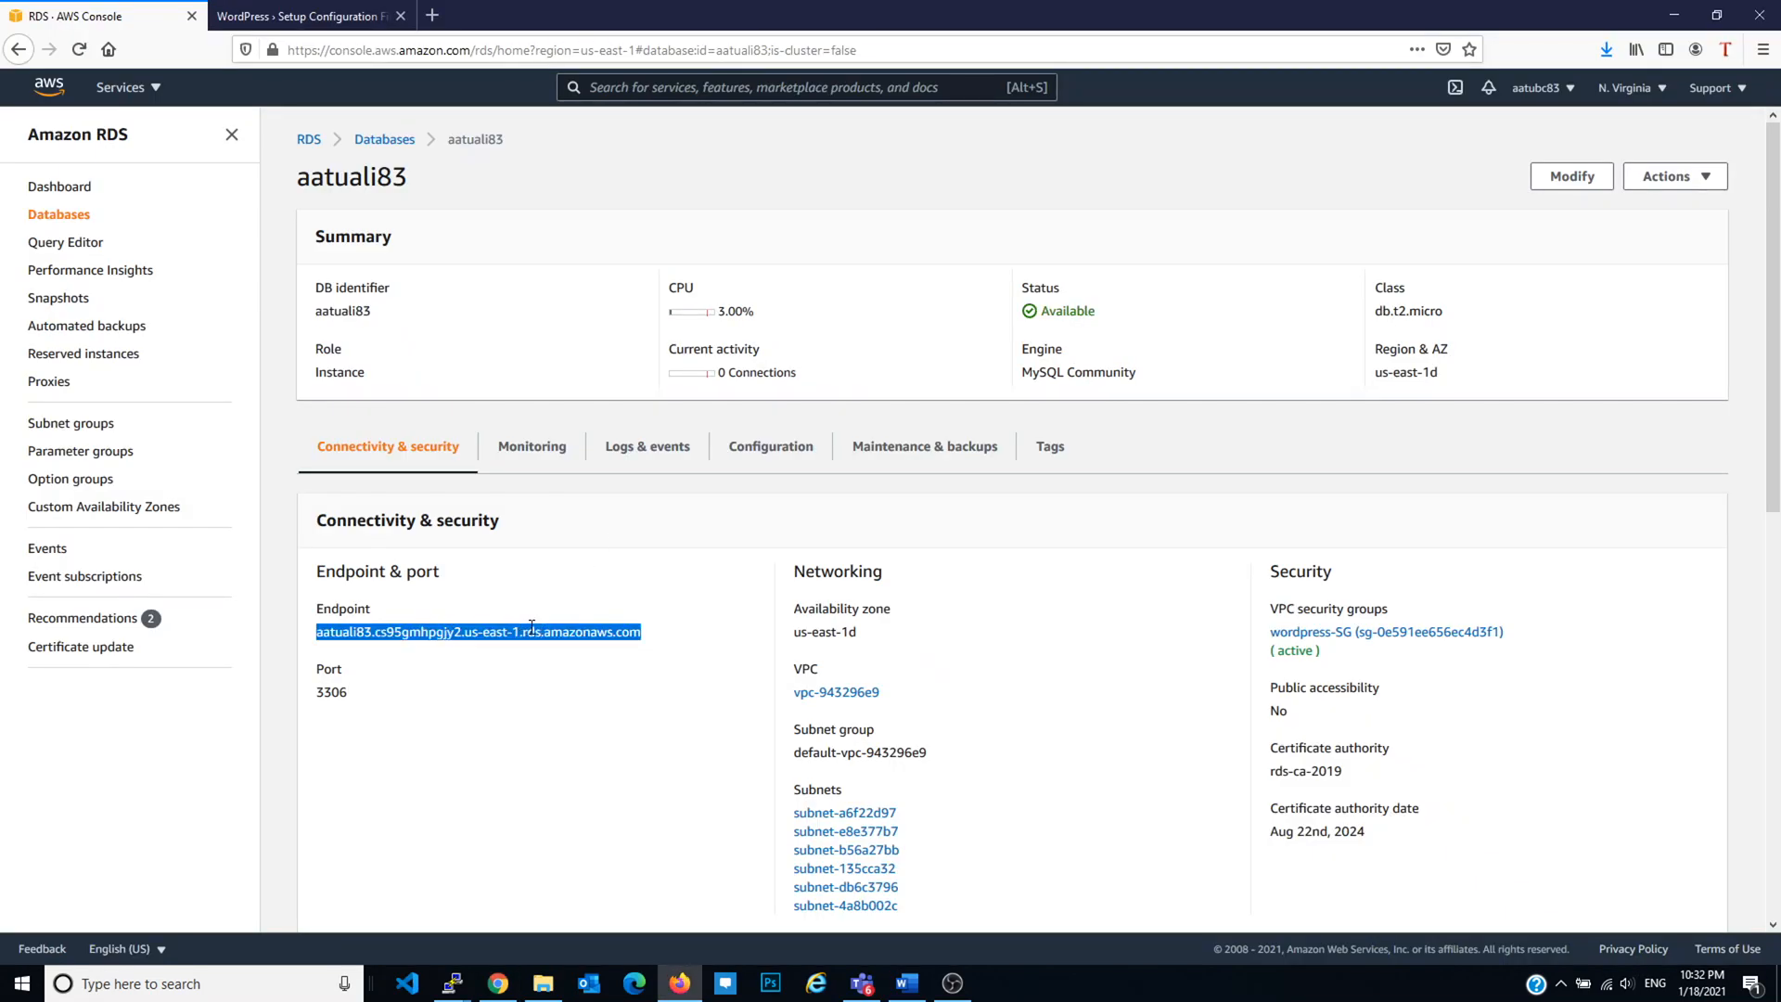
pyautogui.hotkey('alt', 'Tab')
pyautogui.doubleClick(872, 417)
pyautogui.click(593, 534)
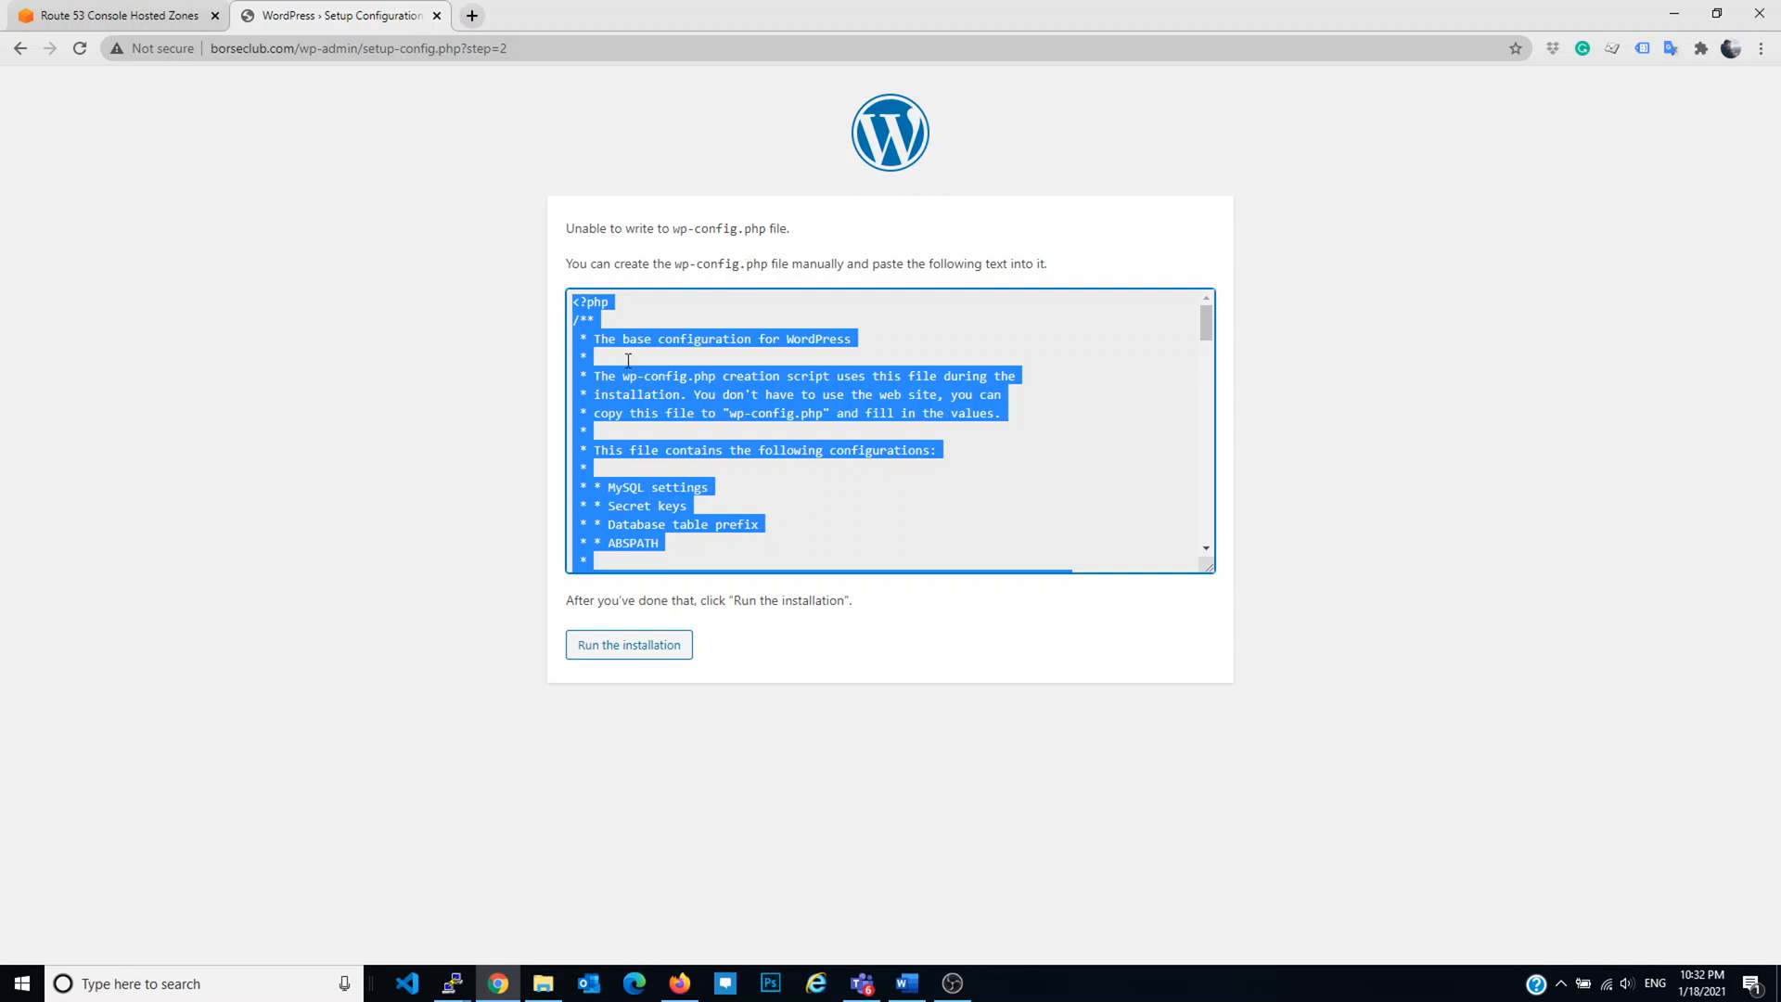
# Step: Copy all of the generated wp-config.php text
pyautogui.tripleClick(650, 341)
pyautogui.click(649, 341)
pyautogui.hotkey('ctrl', 'a')
pyautogui.hotkey('ctrl', 'c')
pyautogui.click(1214, 726)
# Step: In the server terminal, change to /var/www/html/ and list its files with ls -ltr
pyautogui.moveTo(452, 982)
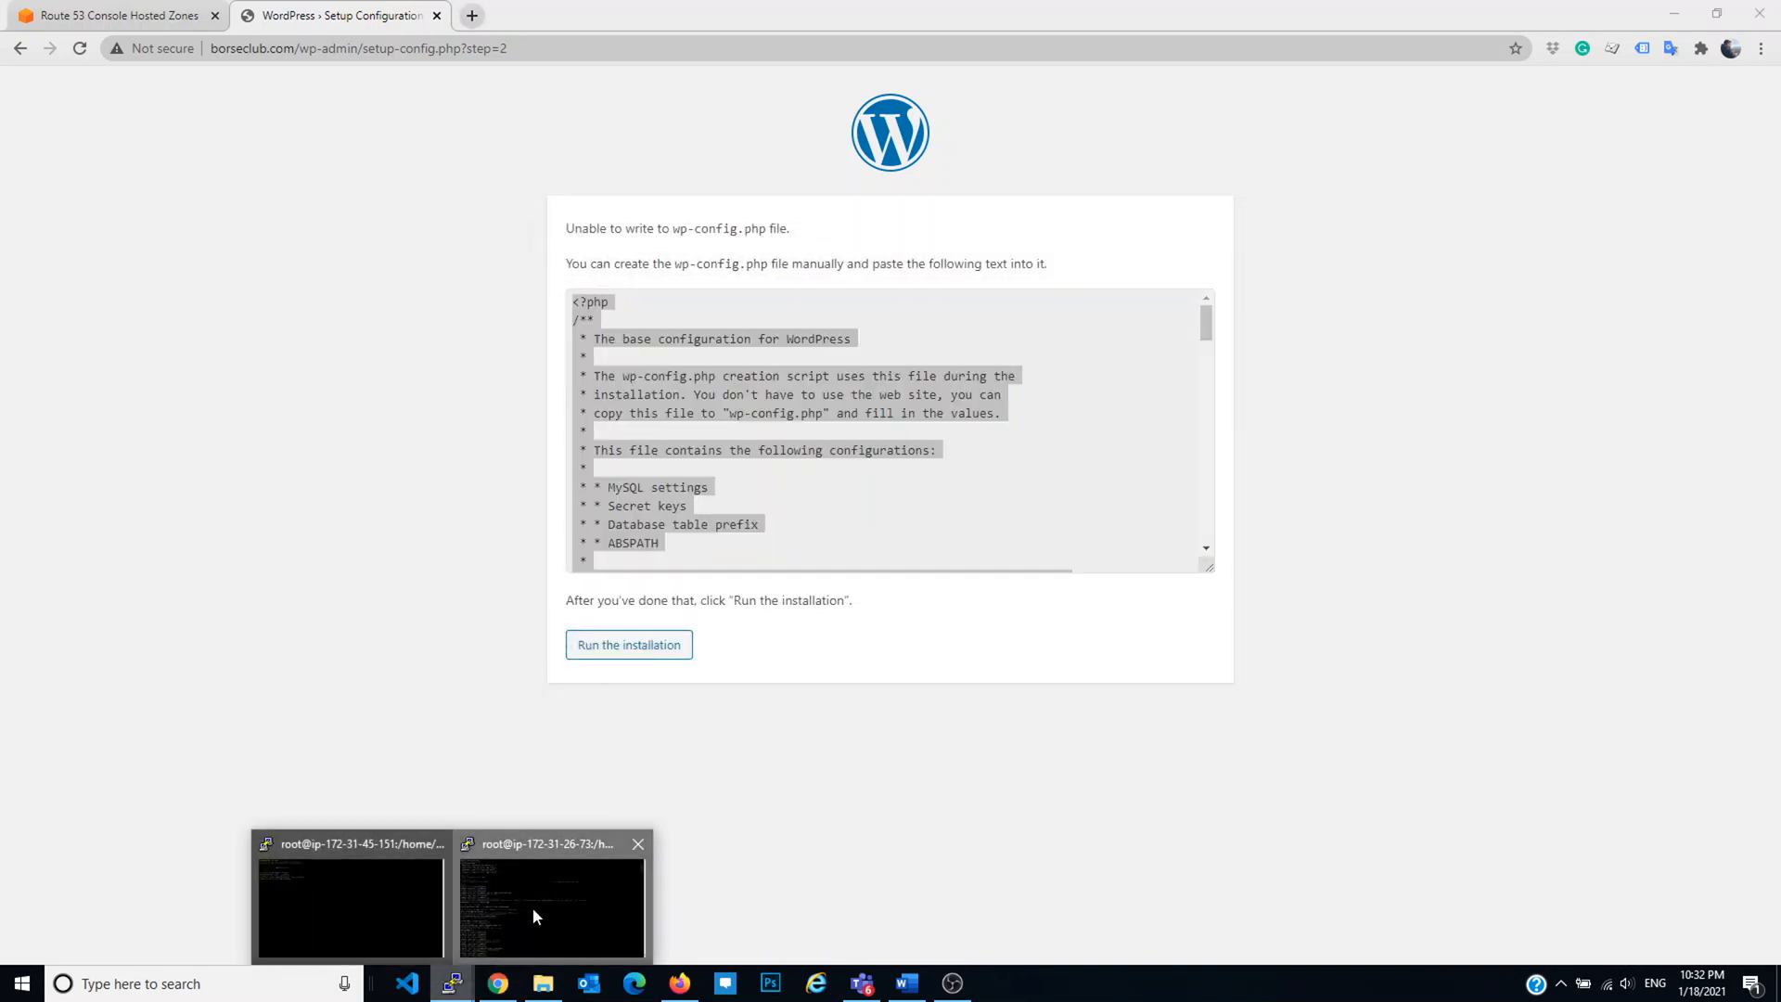
pyautogui.click(532, 907)
pyautogui.write('cd /var/www/html/')
pyautogui.press('Return')
pyautogui.press('Return')
pyautogui.press('Return')
pyautogui.press('Return')
pyautogui.press('Return')
pyautogui.write('ls -ltr')
pyautogui.press('Return')
# Step: Create wp-config.php in vi, paste the copied configuration, and save with :wq
pyautogui.write('vi wp-config.pjp')
pyautogui.press('BackSpace')
pyautogui.press('BackSpace')
pyautogui.write('hp')
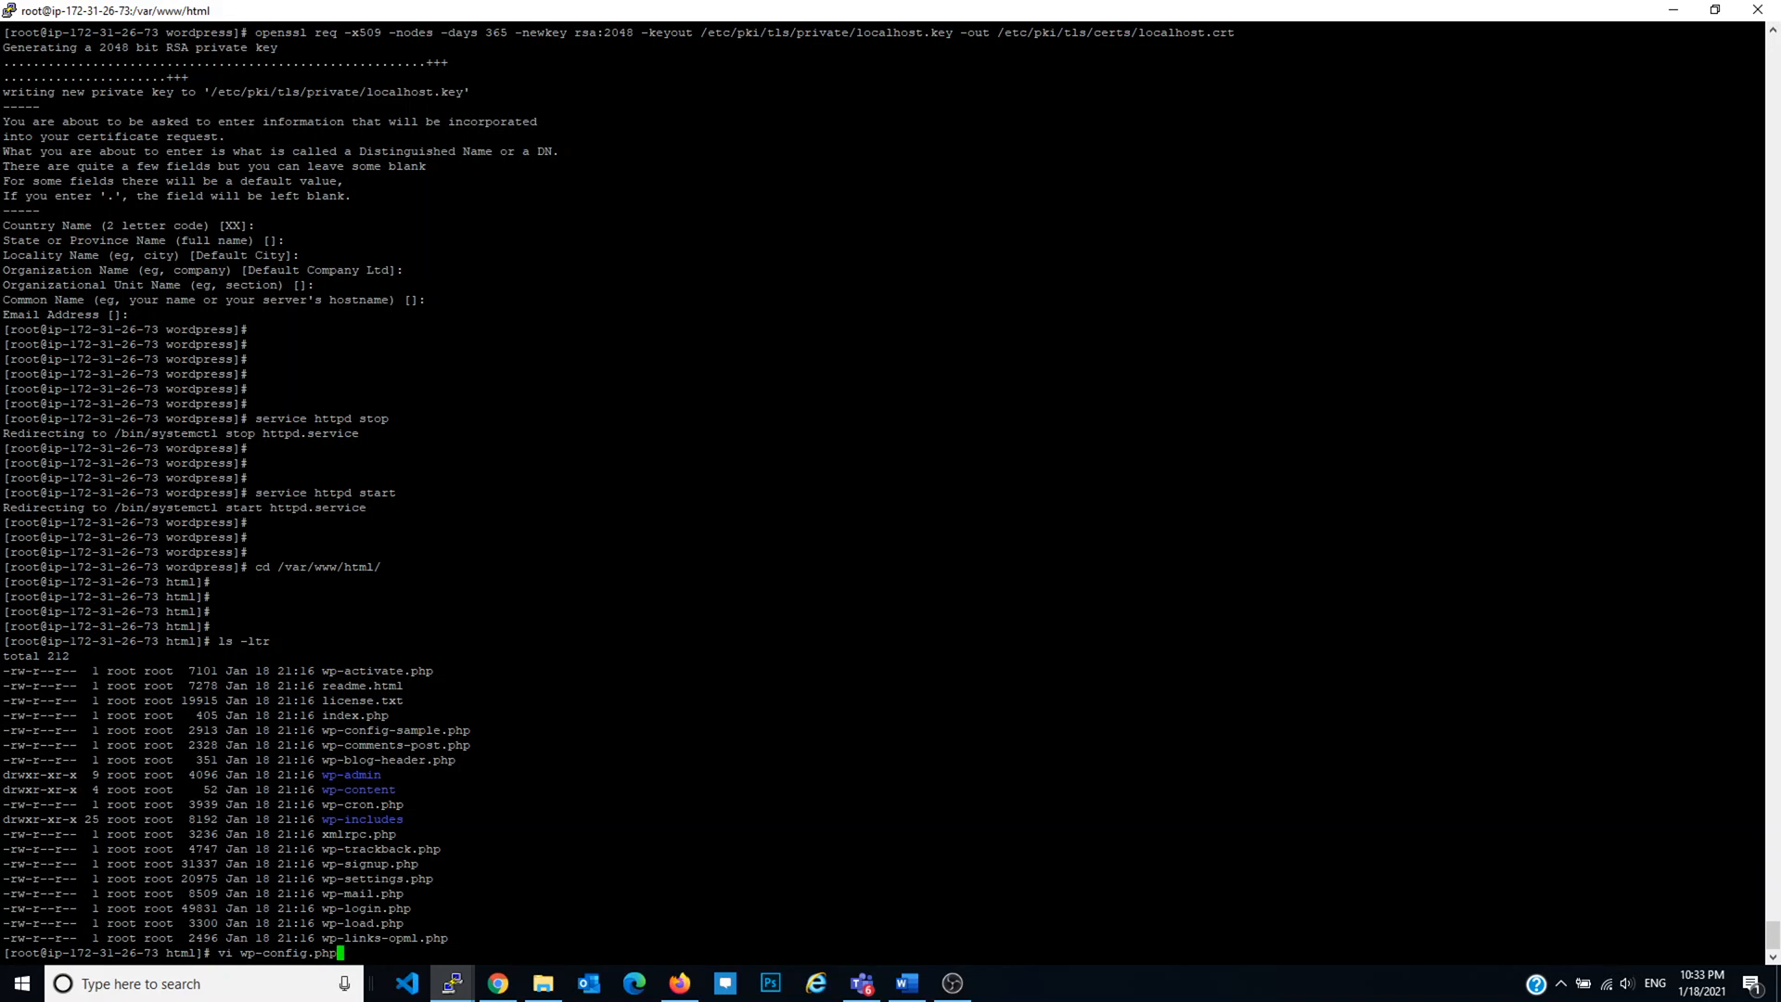
pyautogui.press('Return')
pyautogui.press('i')
pyautogui.press('shift+Insert')
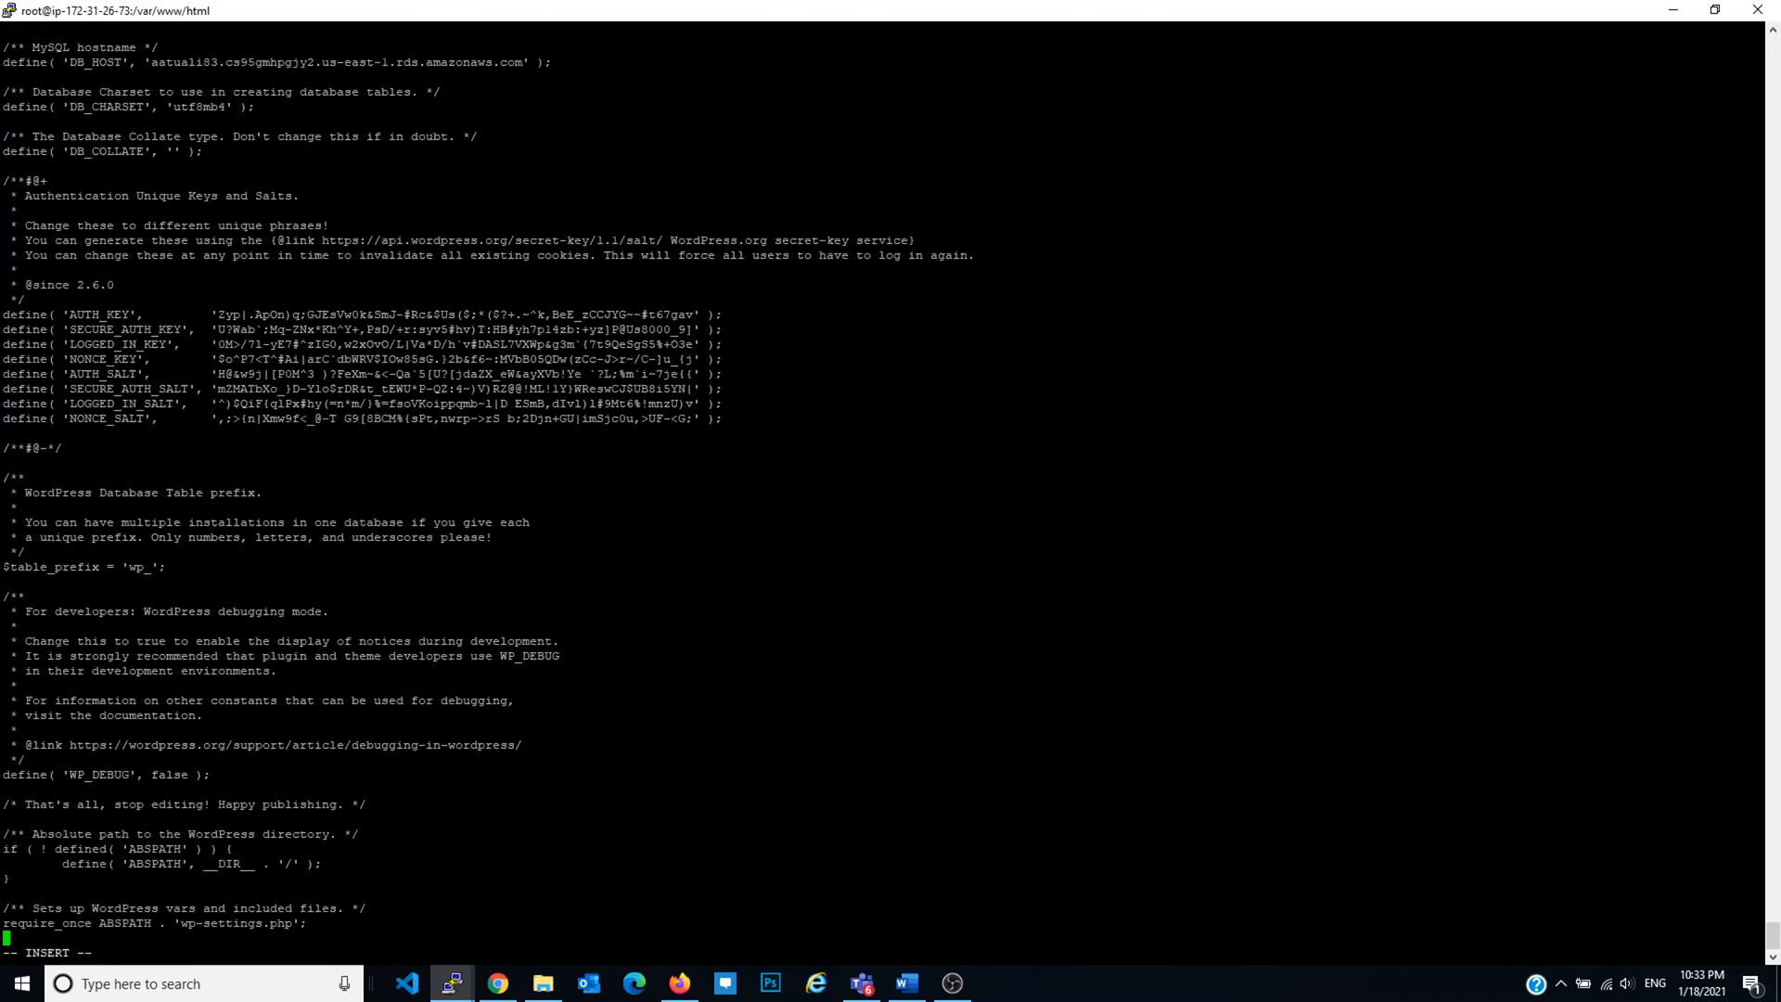
pyautogui.press('Escape')
pyautogui.write(':wq')
pyautogui.press('Return')
pyautogui.press('Return')
pyautogui.press('Return')
pyautogui.press('Return')
pyautogui.press('Return')
pyautogui.press('Return')
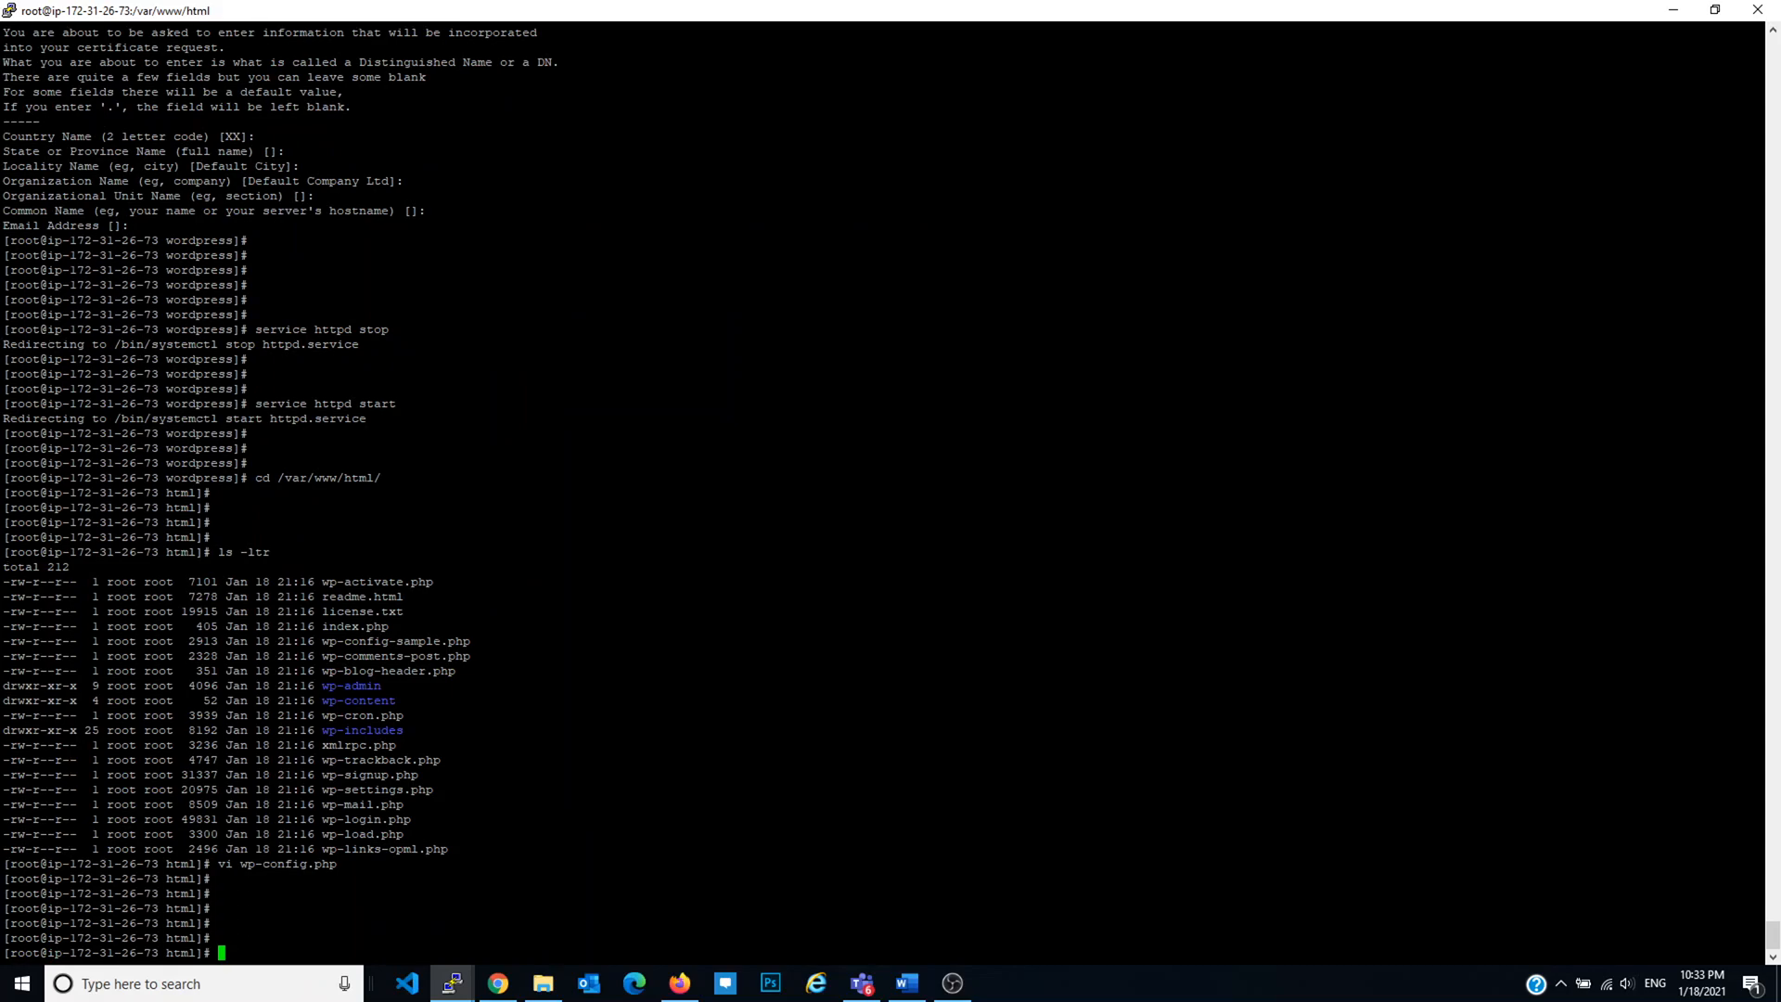
pyautogui.hotkey('alt', 'Tab')
# Step: Run the installation and enter the site title, username admin and a confirmed weak password
pyautogui.click(683, 649)
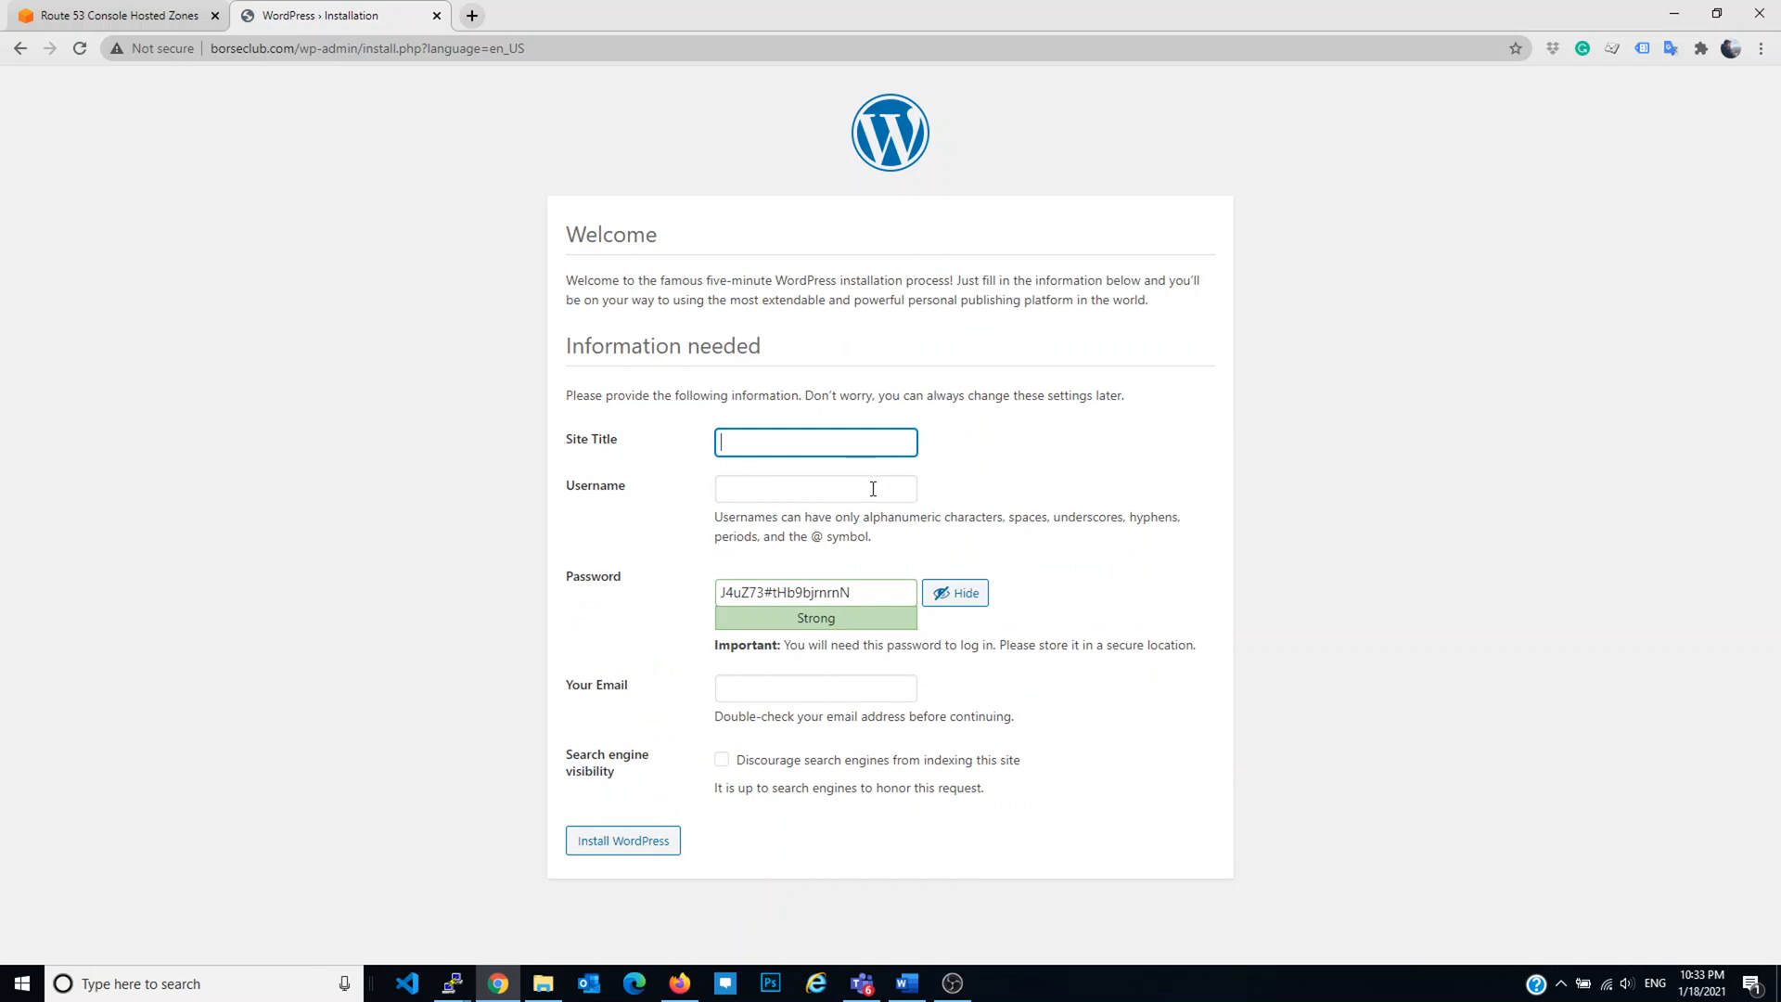
pyautogui.write('AATU')
pyautogui.press('BackSpace')
pyautogui.press('BackSpace')
pyautogui.press('BackSpace')
pyautogui.press('BackSpace')
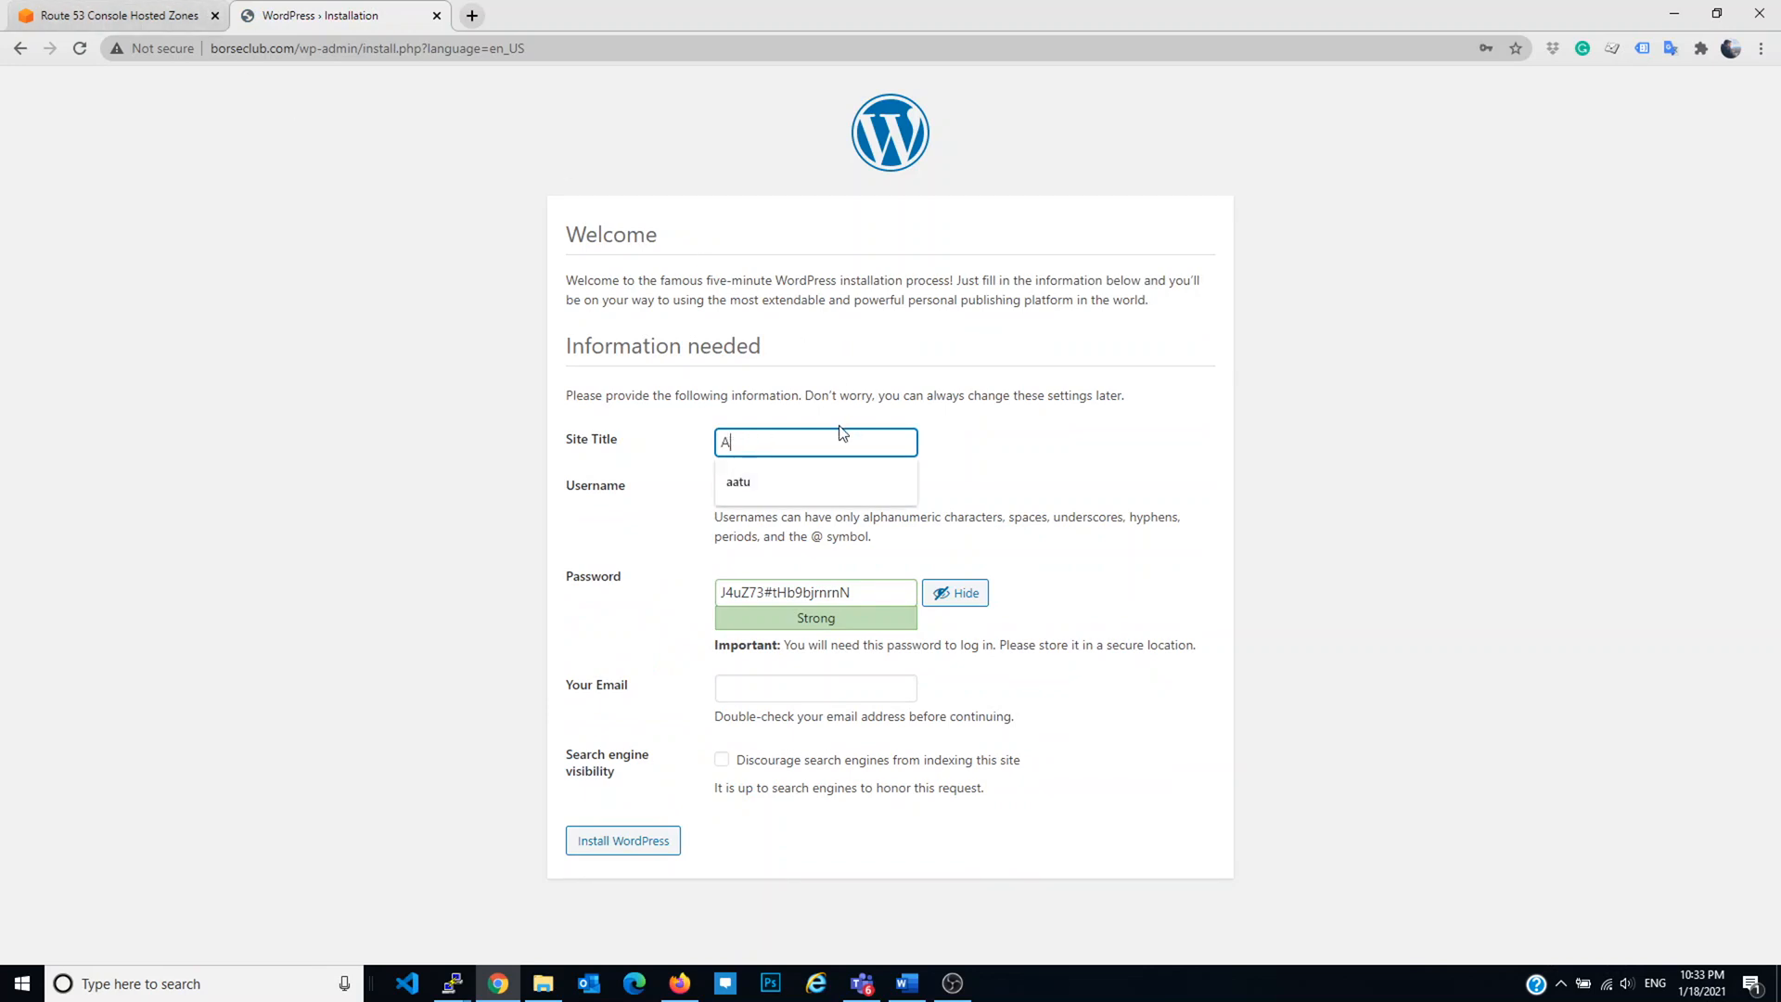
pyautogui.write('aatuali')
pyautogui.press('Tab')
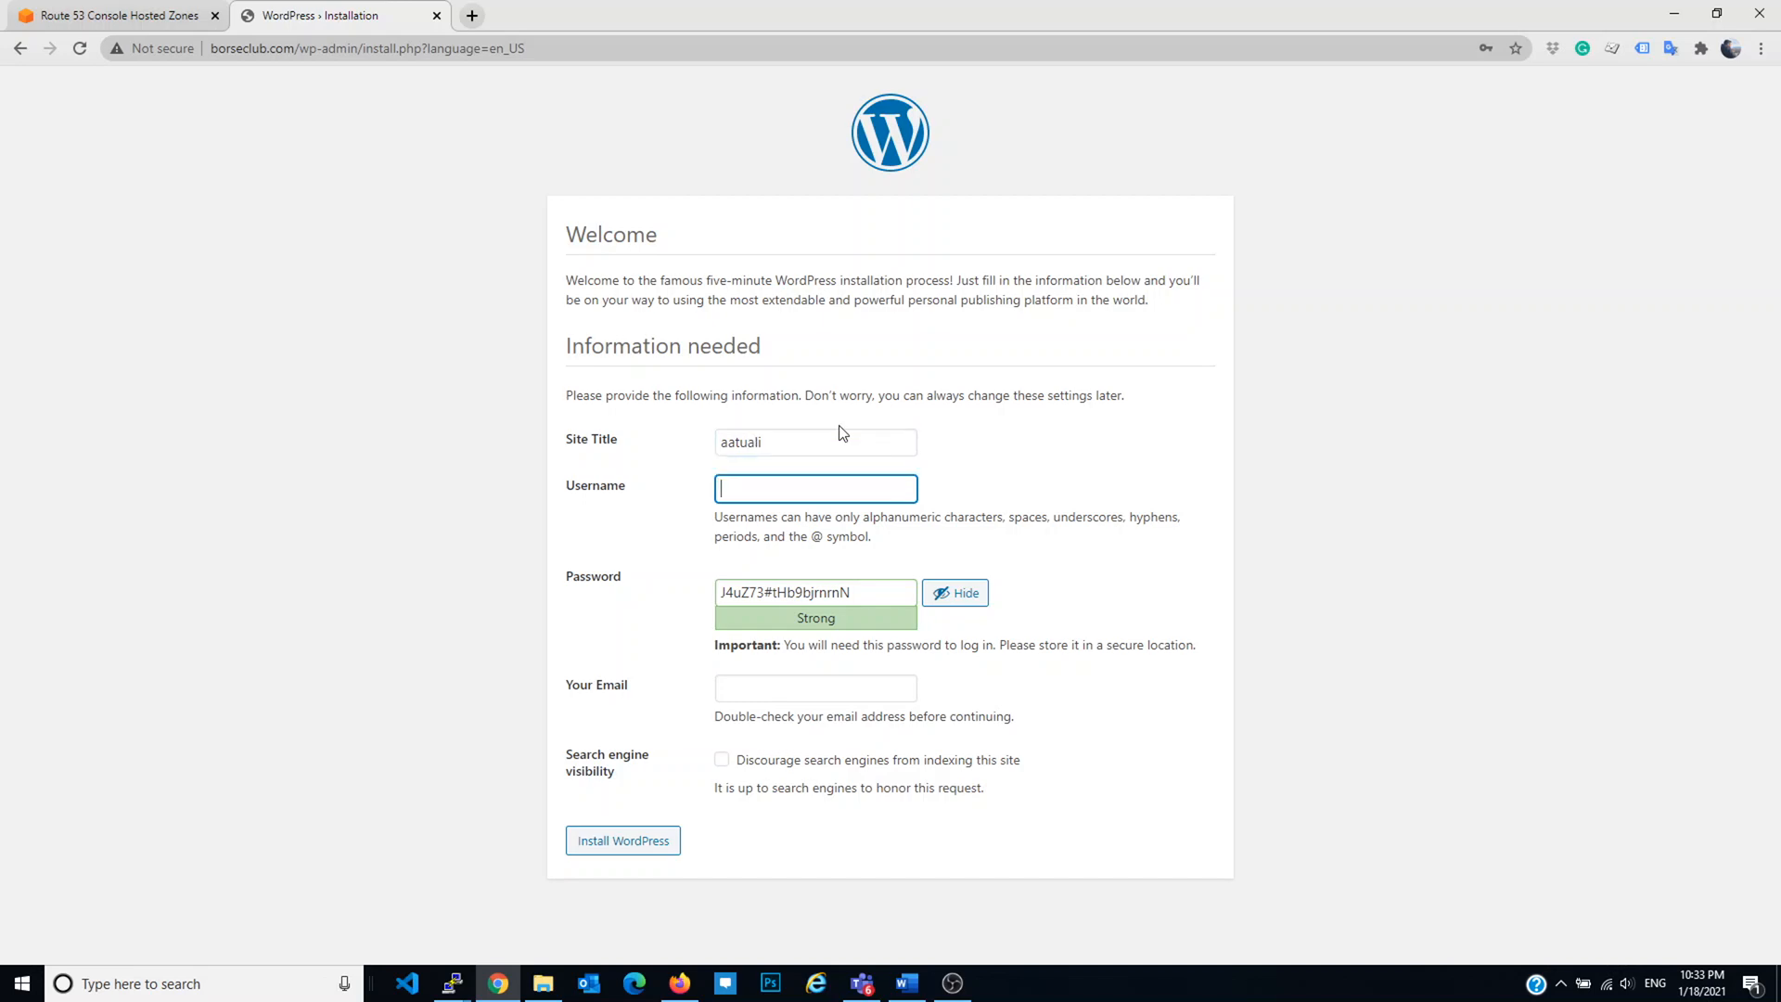
pyautogui.press('Tab')
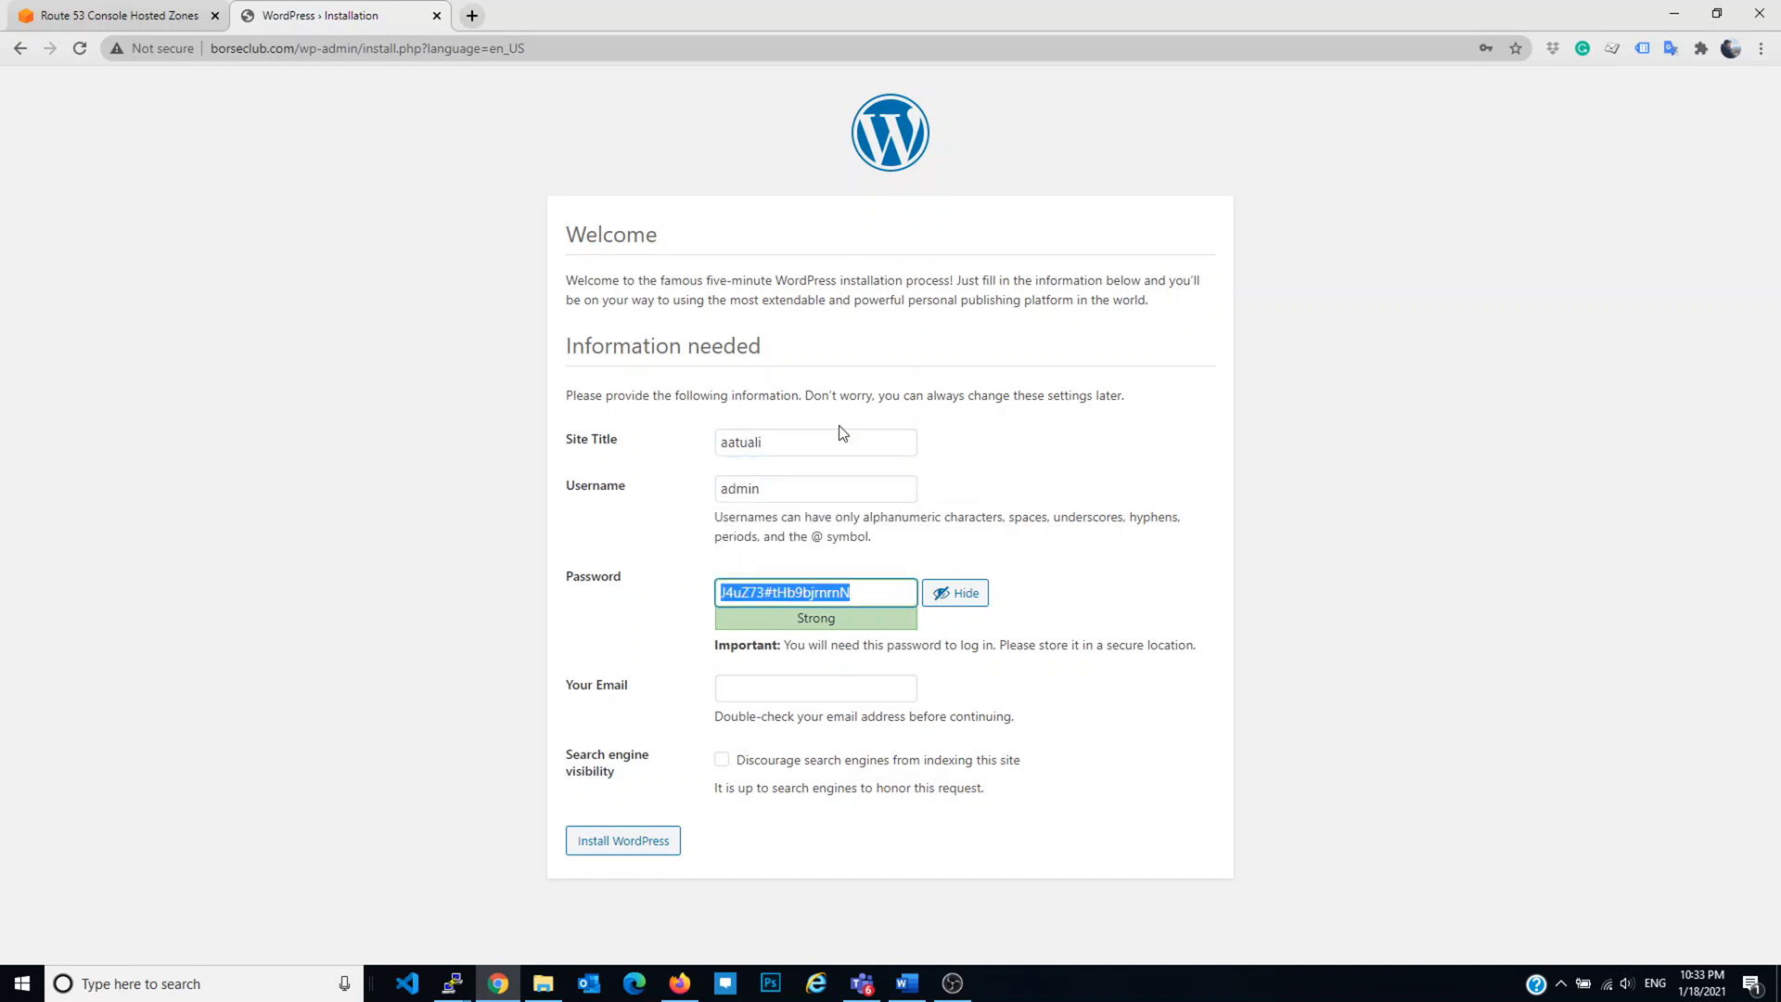
pyautogui.click(722, 684)
# Step: Enter the administrator's e-mail address and install WordPress
pyautogui.click(762, 729)
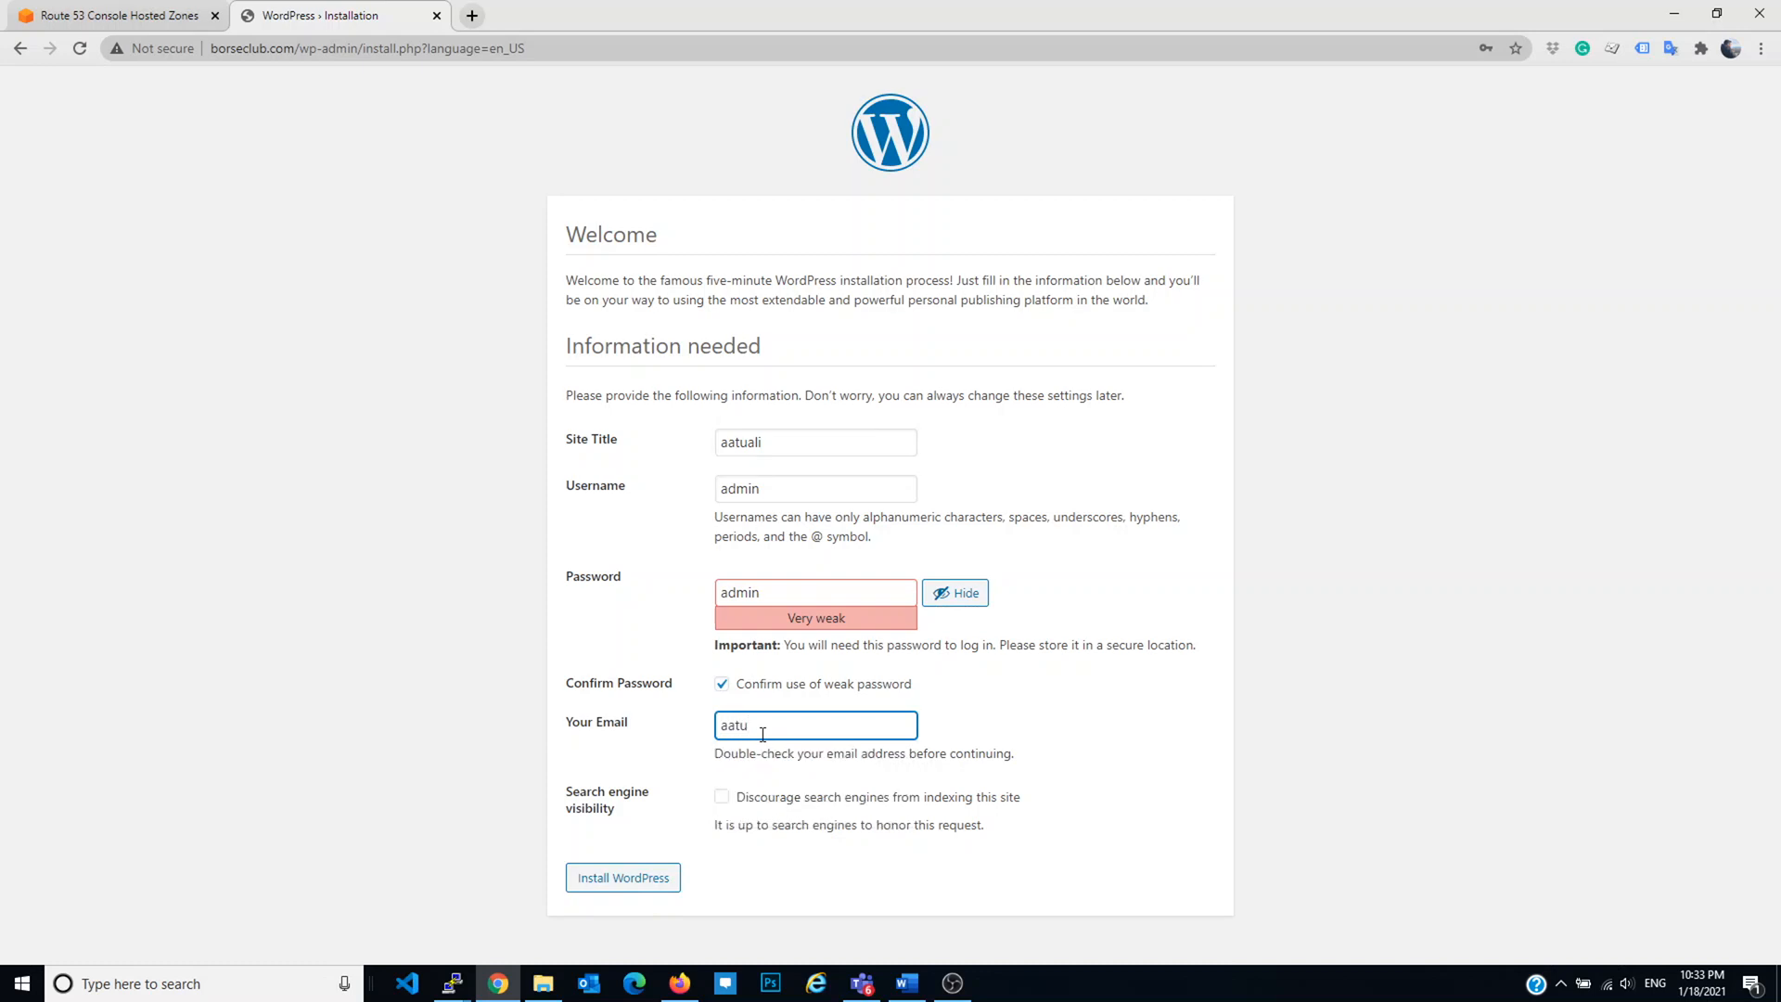
pyautogui.click(647, 882)
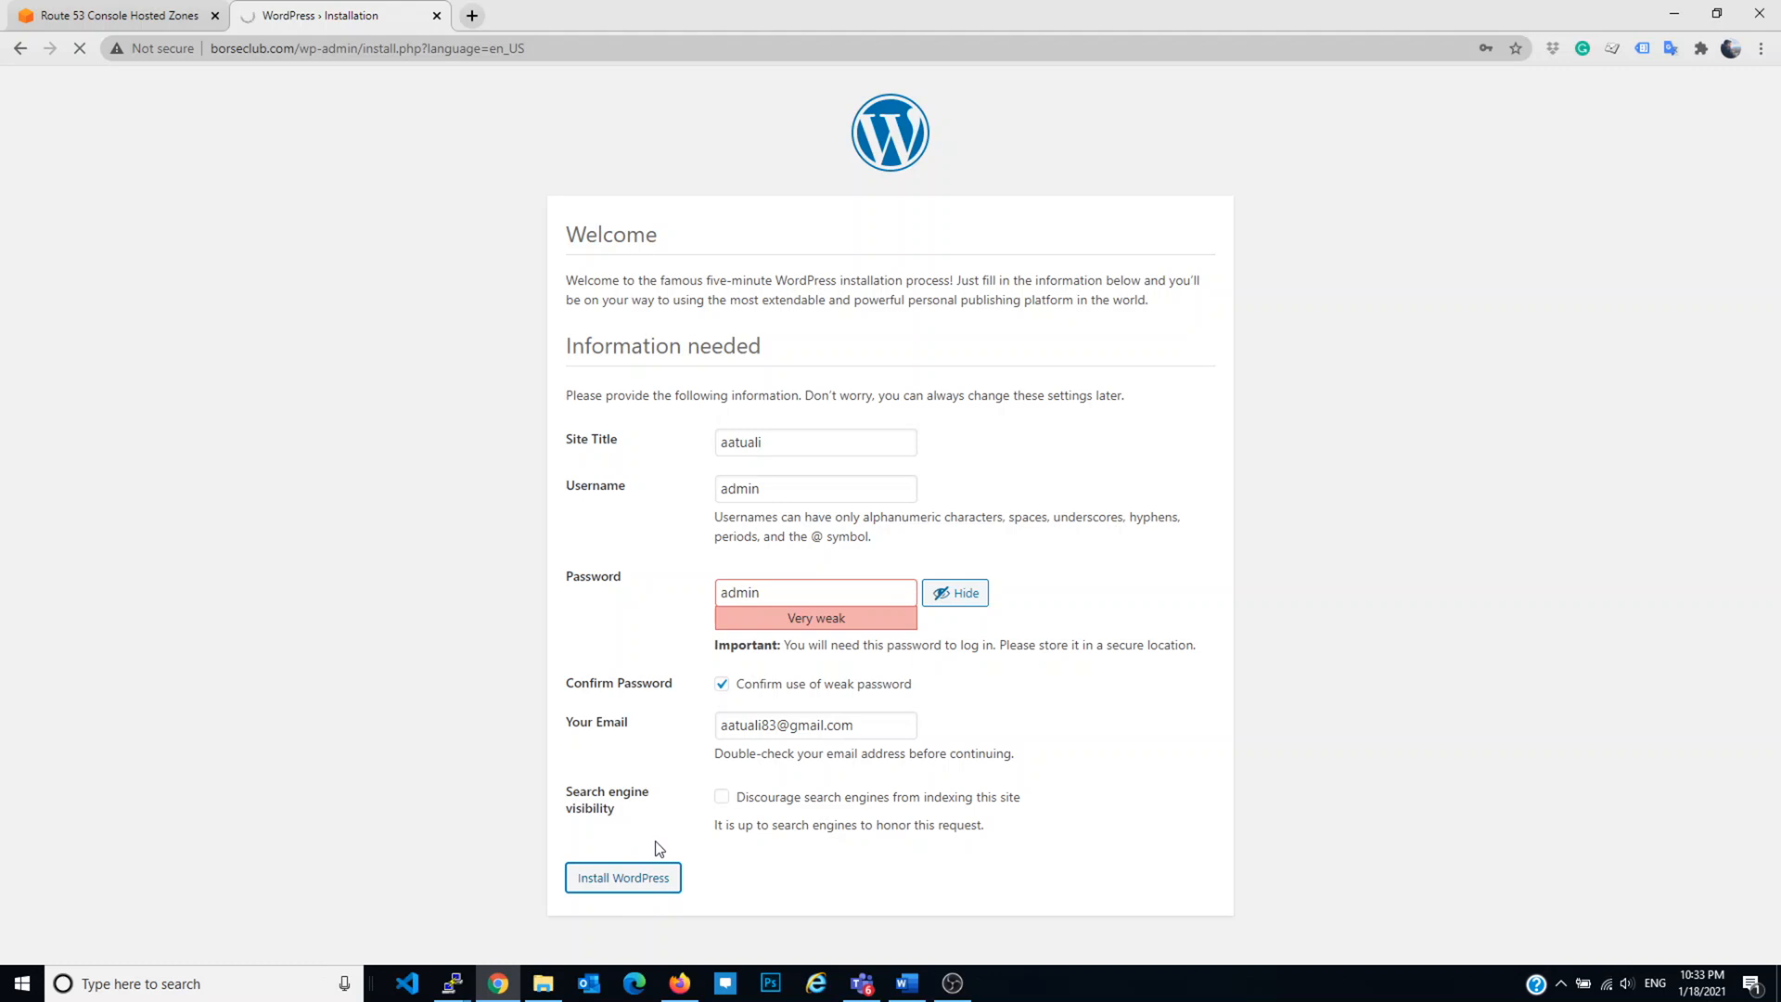
# Step: Log in as admin with the account password to reach the dashboard
pyautogui.click(1054, 297)
pyautogui.click(592, 436)
pyautogui.write('admin')
pyautogui.press('Tab')
pyautogui.write('•••••')
pyautogui.press('Return')
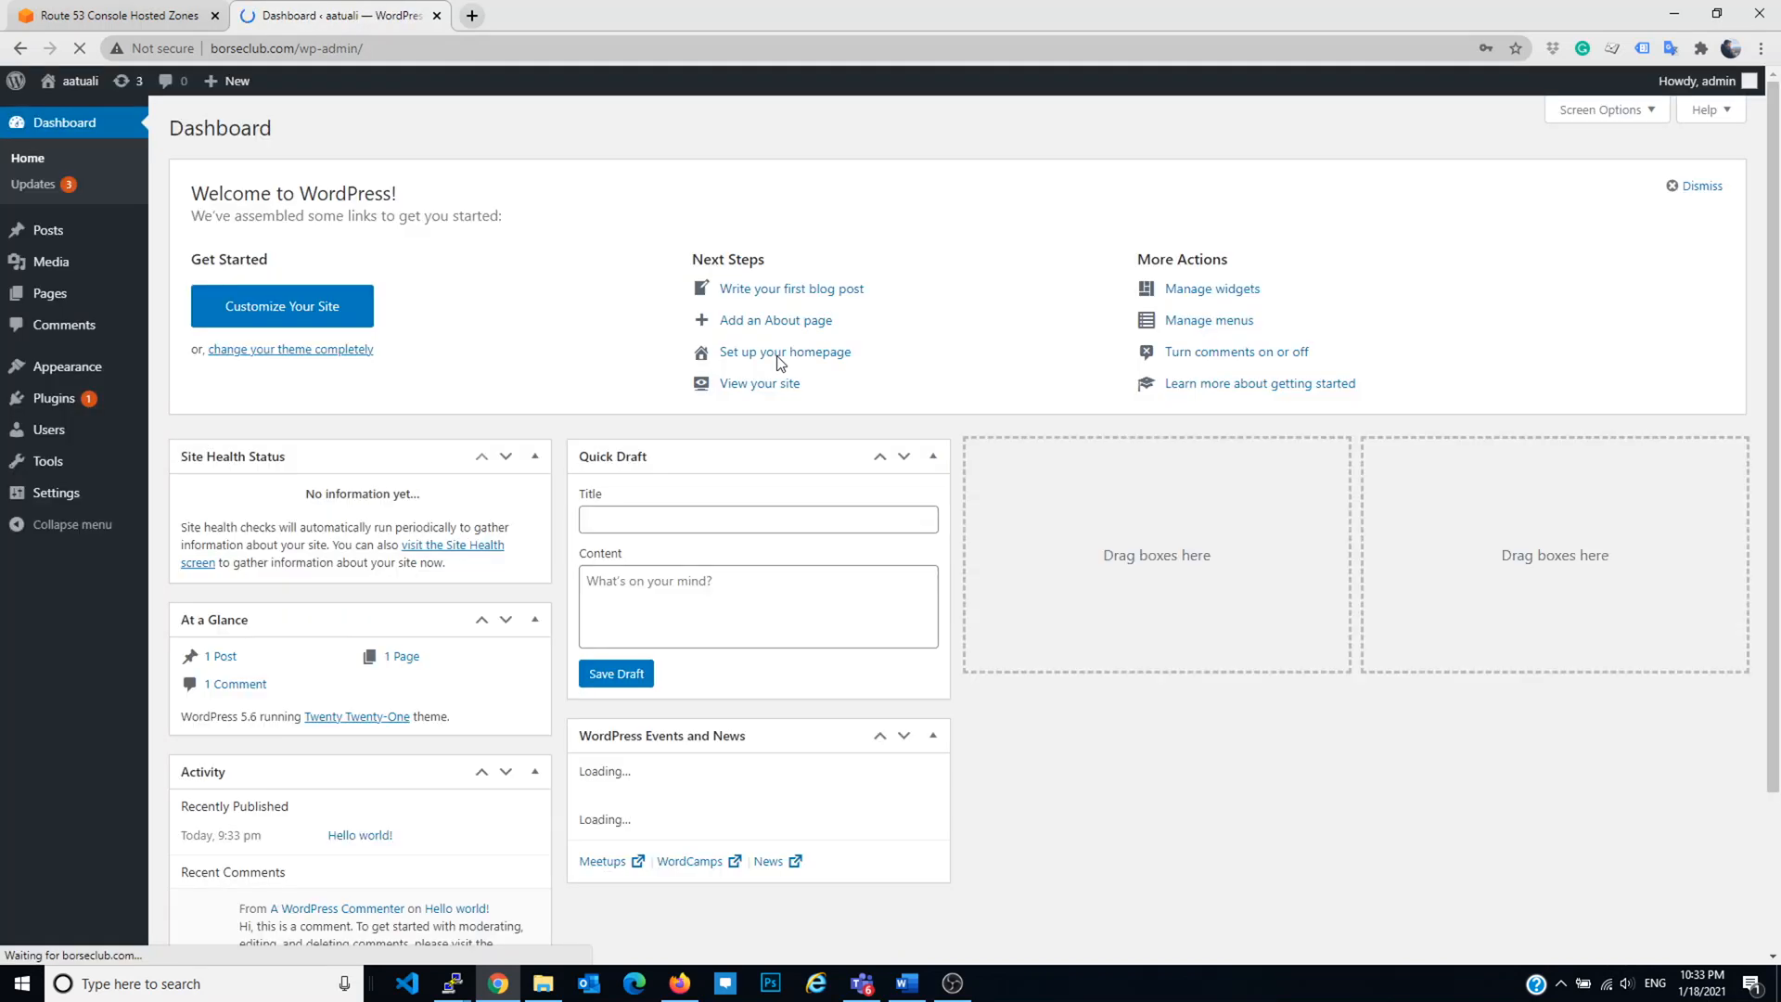
# Step: Dismiss the password warning and load borseclub.com without wp-admin/ to see the AATUALI site's Hello world! post
pyautogui.click(1040, 295)
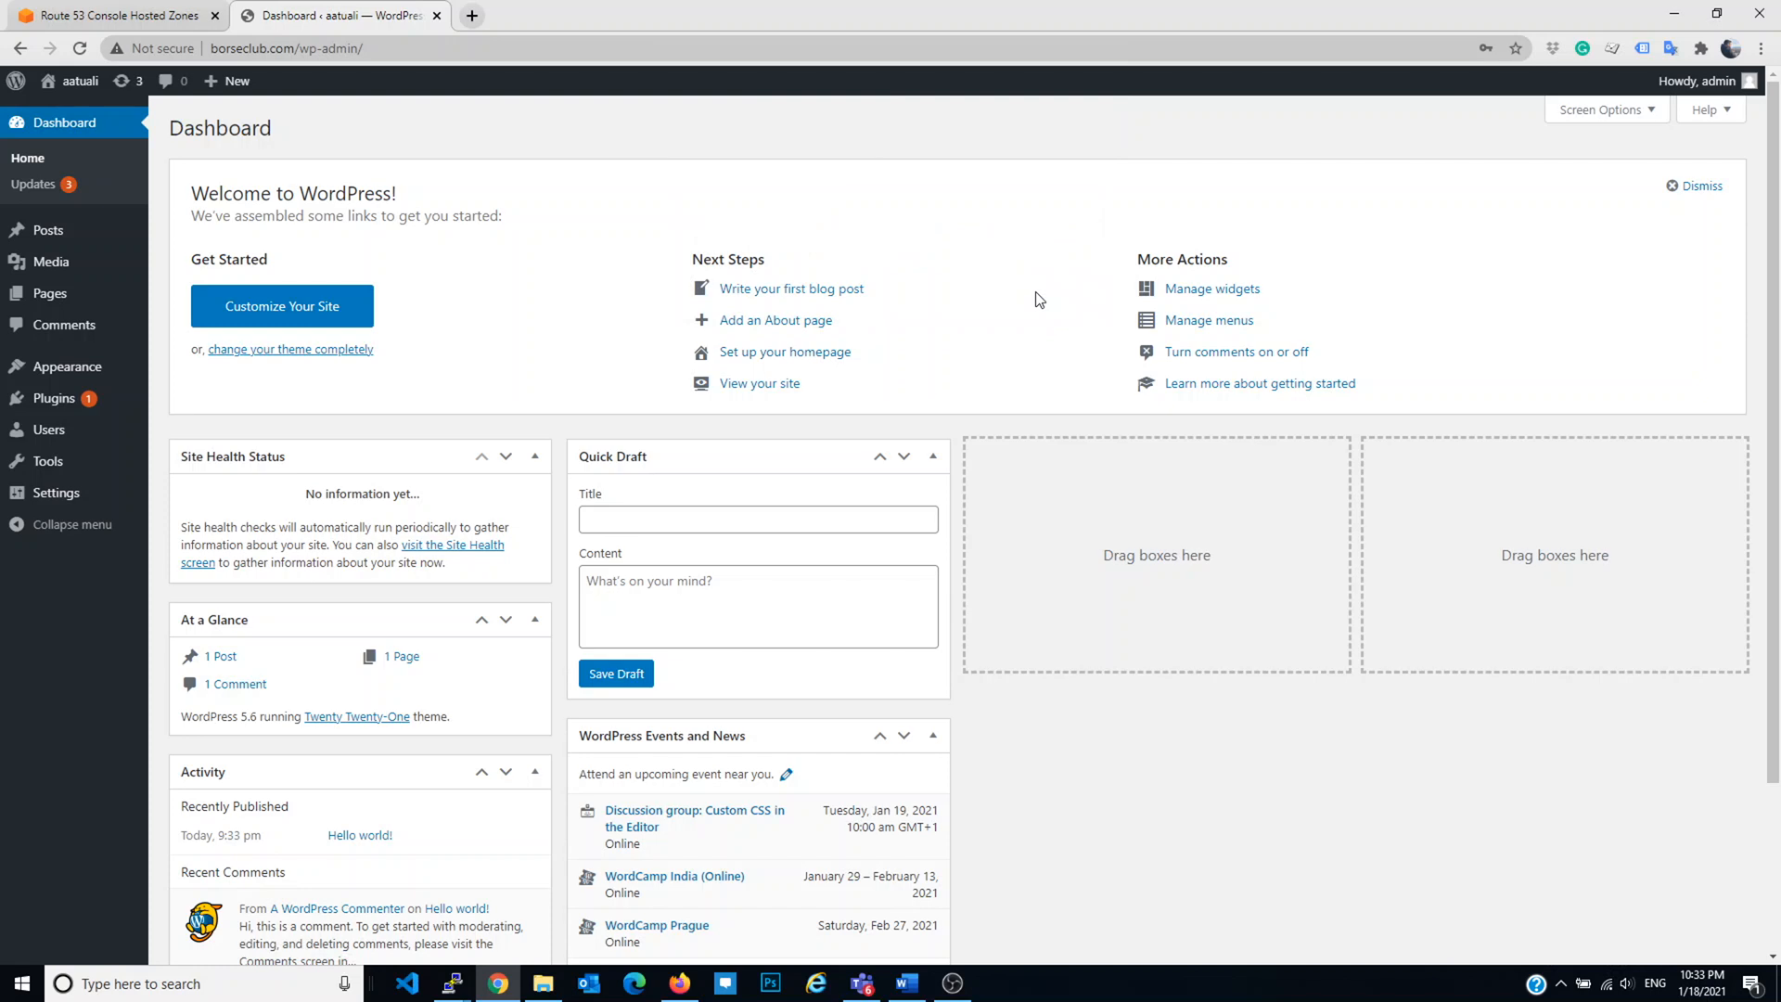
pyautogui.moveTo(297, 48); pyautogui.dragTo(951, 65)
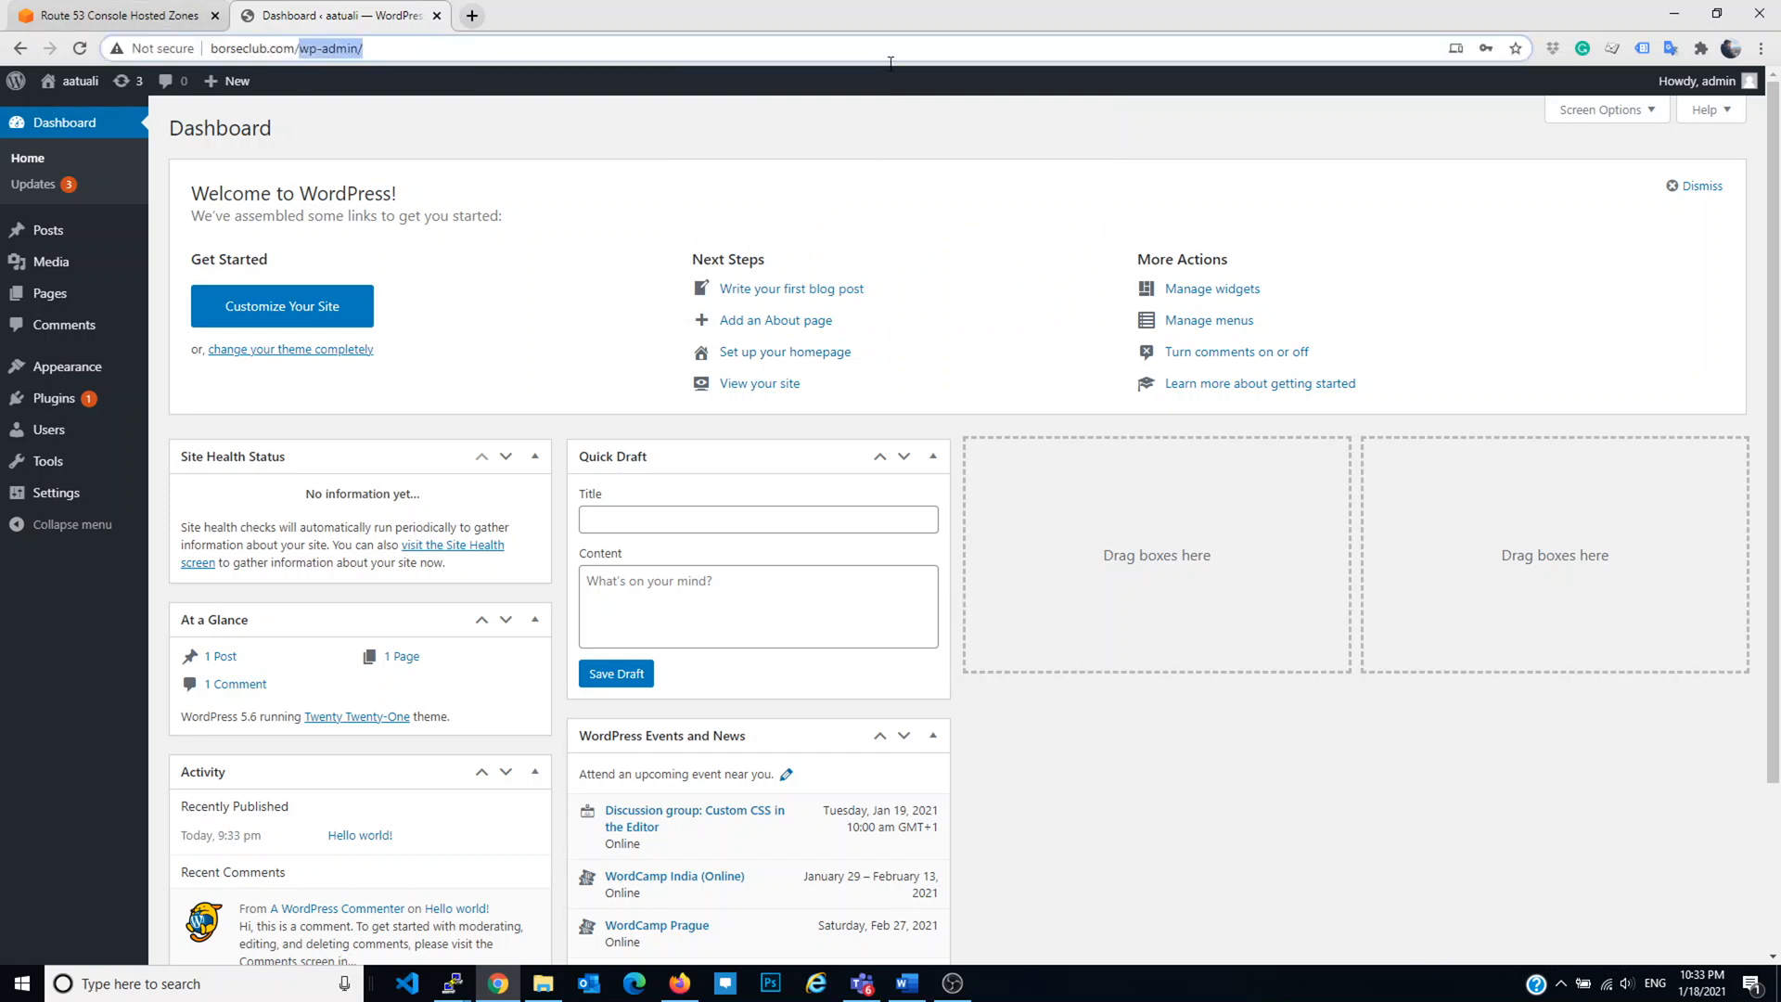
pyautogui.press('BackSpace')
pyautogui.press('Return')
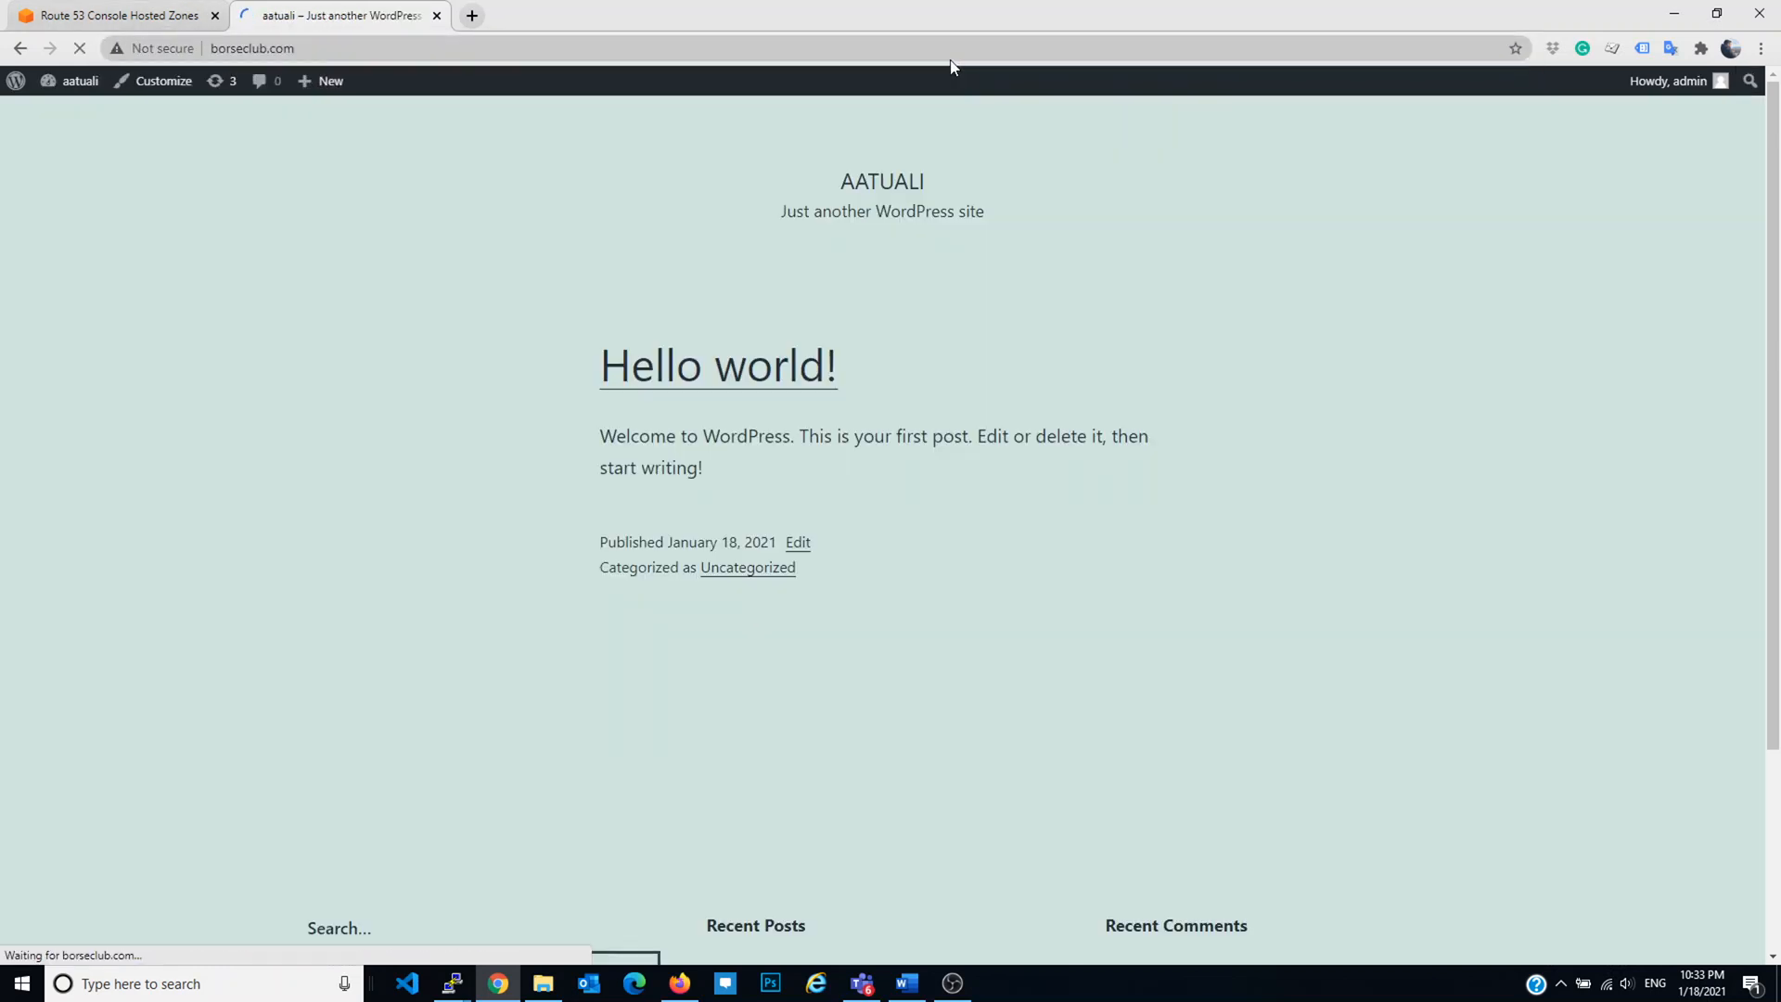